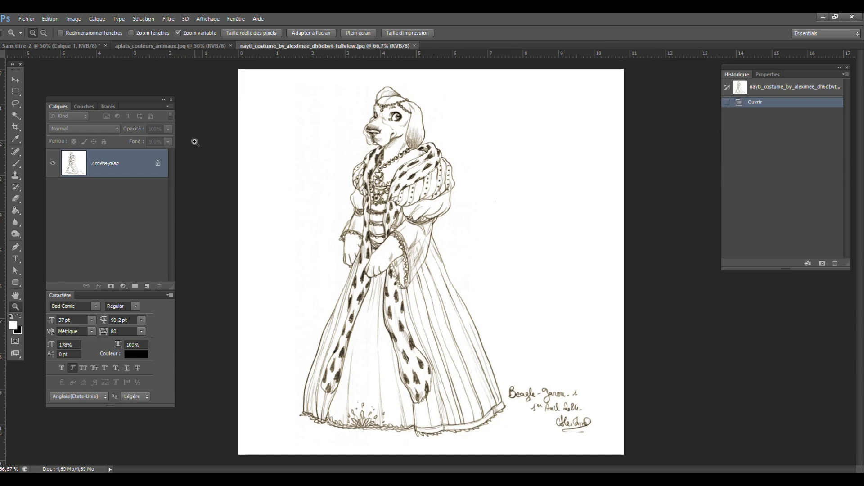
# - Duplicate the Arrière-plan layer containing the original sketch
pyautogui.rightClick(112, 169)
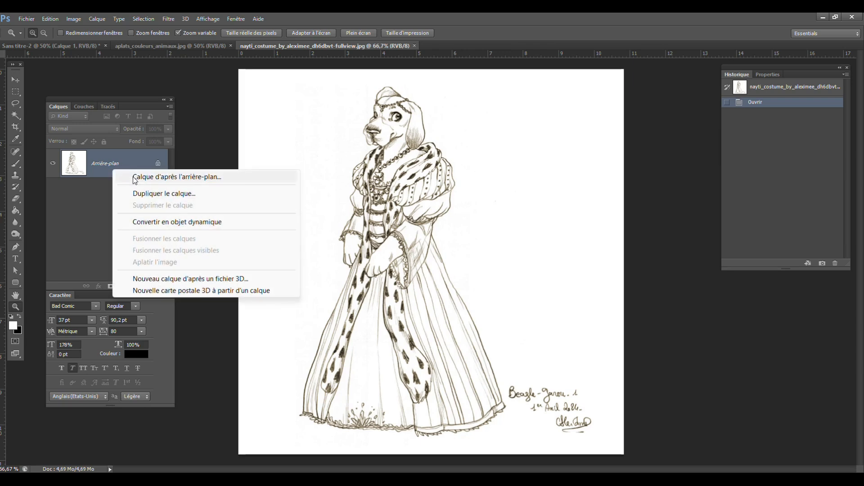
pyautogui.click(99, 167)
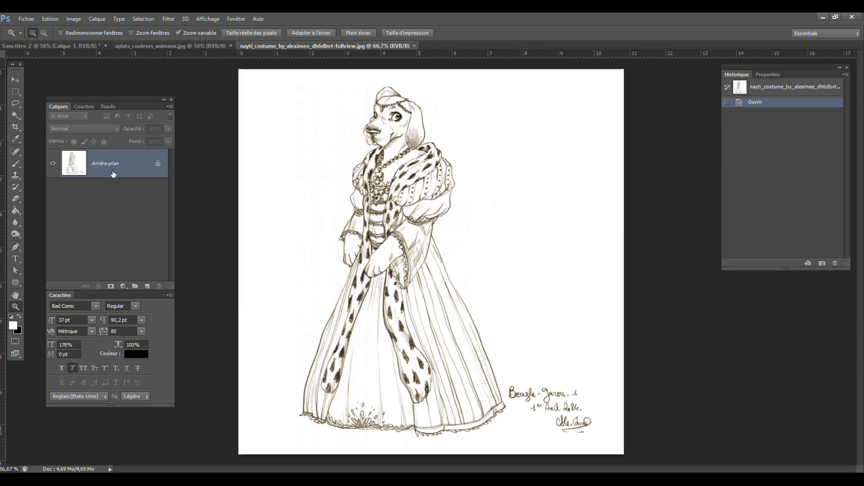
pyautogui.rightClick(118, 169)
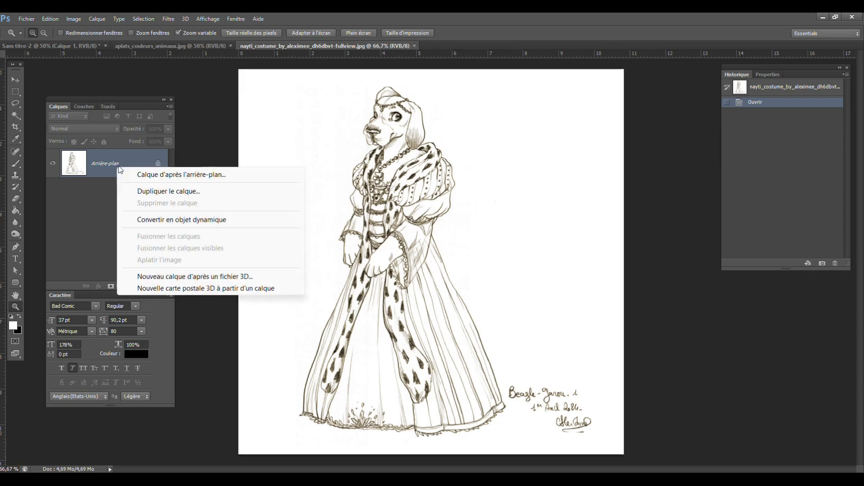
pyautogui.click(164, 191)
pyautogui.click(384, 113)
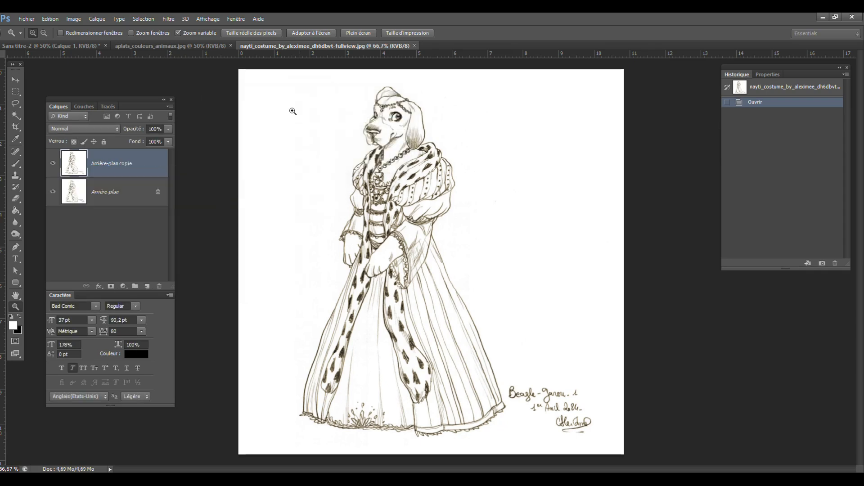
# - Convert the original Arrière-plan background into a regular, fully locked layer and hide it, leaving its copy selected
pyautogui.click(119, 195)
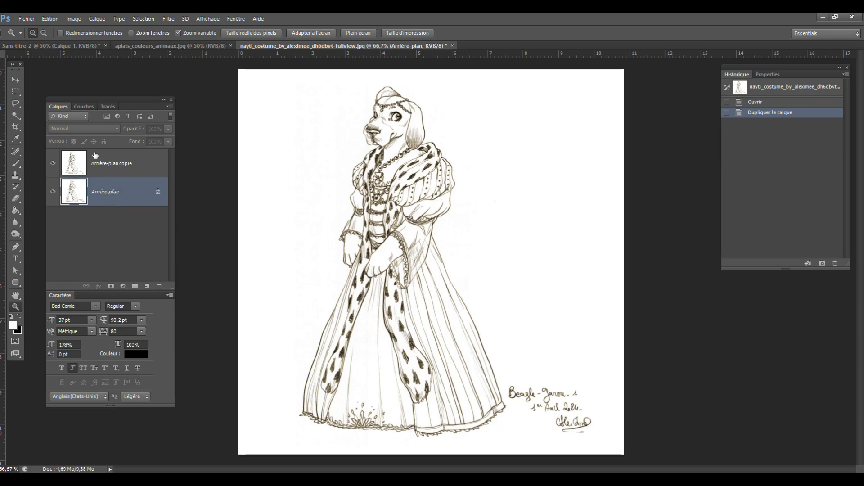
pyautogui.doubleClick(106, 192)
pyautogui.press('Return')
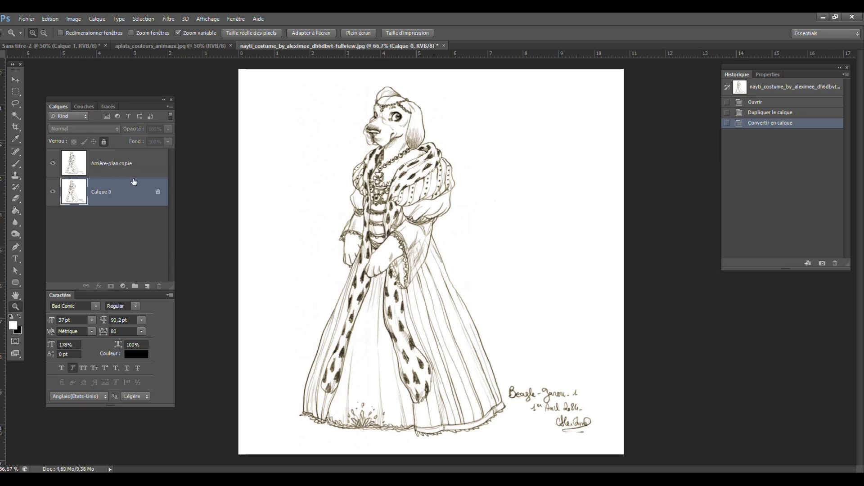
pyautogui.click(101, 166)
pyautogui.click(52, 191)
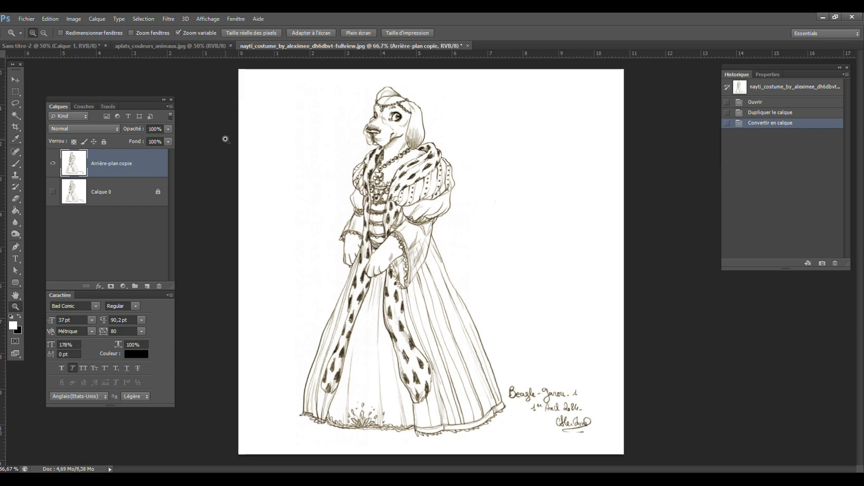
# - Strengthen the sketch copy's lines with Levels, setting the black input level to 27 and lowering the white input slightly below 241
pyautogui.hotkey('ctrl', 'l')
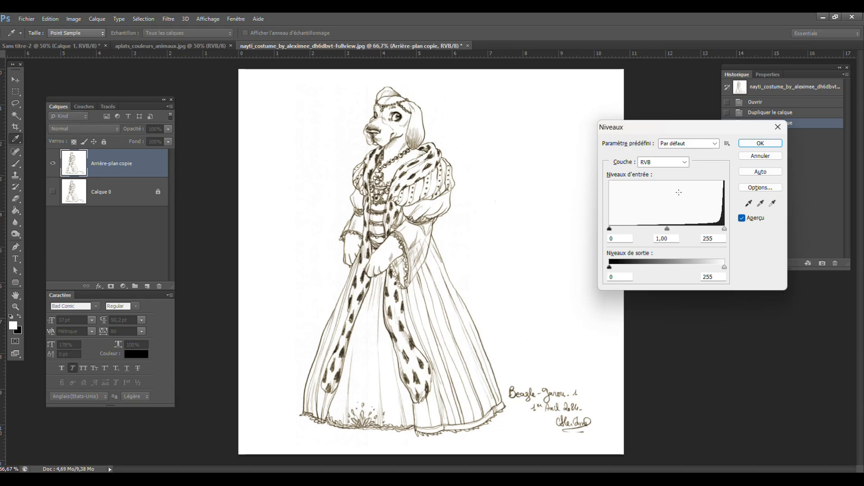
pyautogui.click(98, 18)
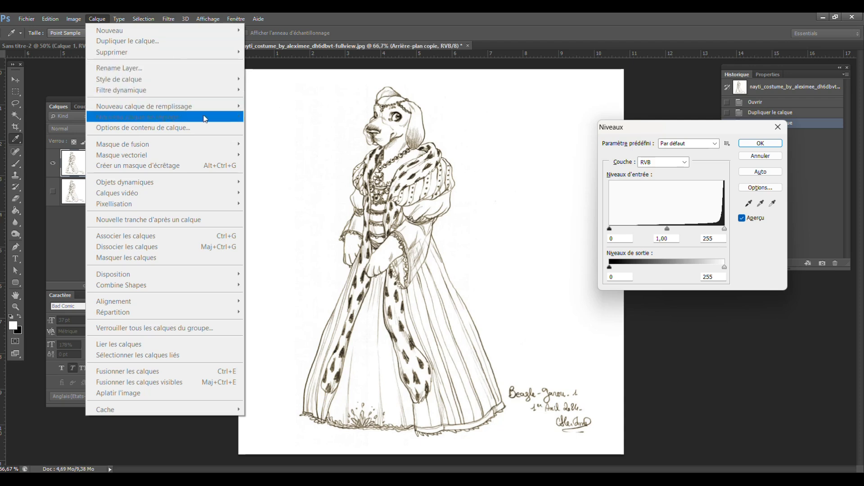
pyautogui.click(702, 292)
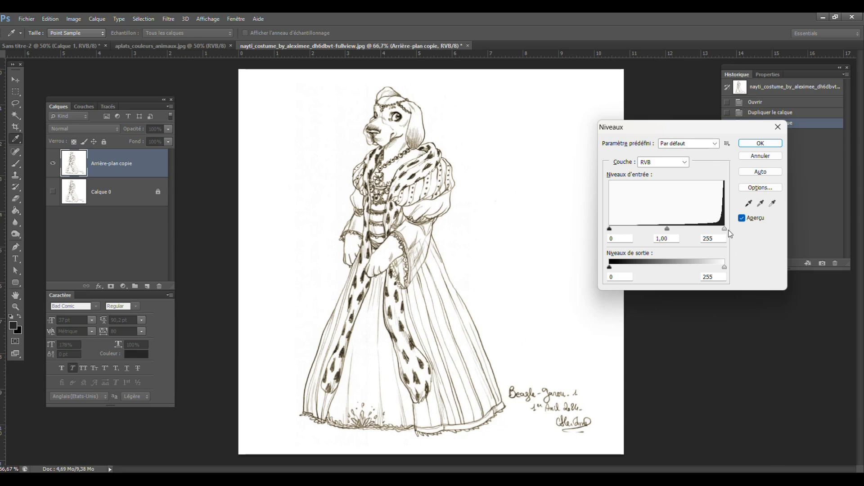
pyautogui.moveTo(723, 229); pyautogui.dragTo(730, 232)
pyautogui.moveTo(725, 233); pyautogui.dragTo(719, 234)
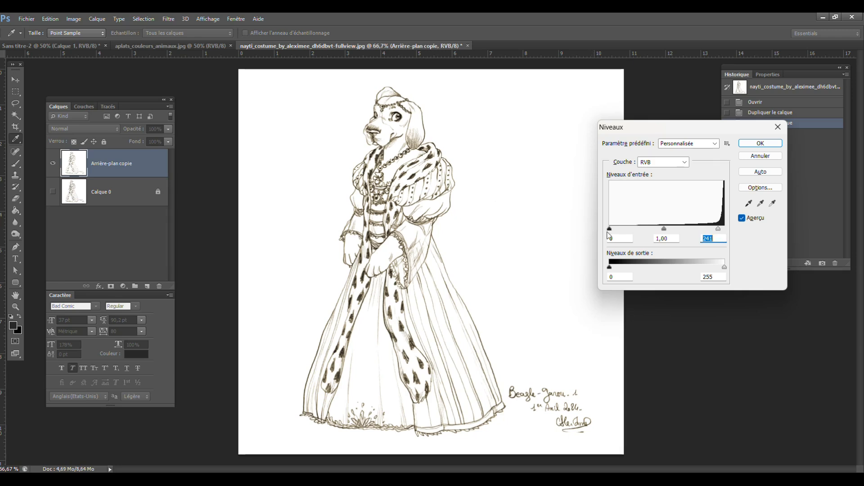
pyautogui.moveTo(610, 229); pyautogui.dragTo(622, 231)
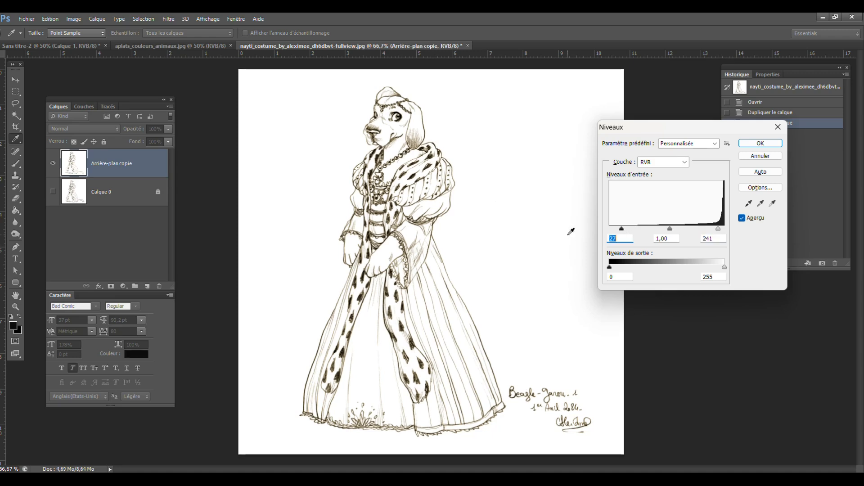
pyautogui.moveTo(718, 230); pyautogui.dragTo(715, 229)
pyautogui.moveTo(719, 229); pyautogui.dragTo(715, 229)
pyautogui.click(760, 143)
pyautogui.press('z')
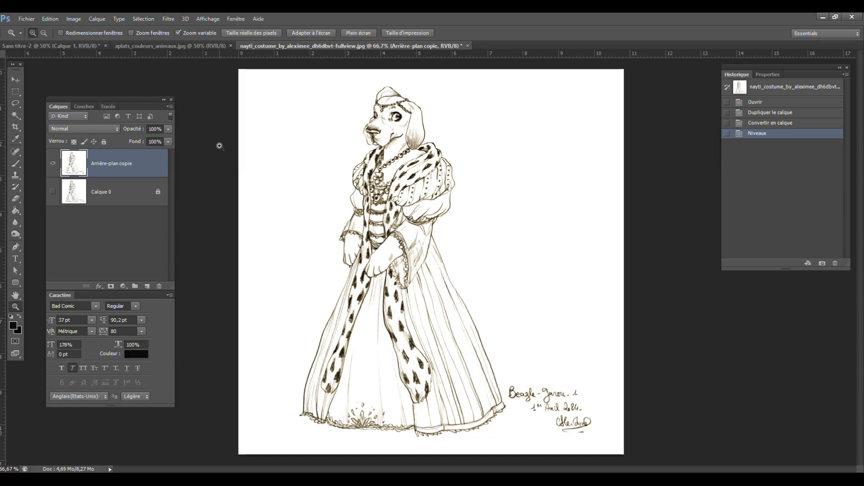
# - Duplicate the Levels-adjusted Arrière-plan copie layer
pyautogui.rightClick(116, 158)
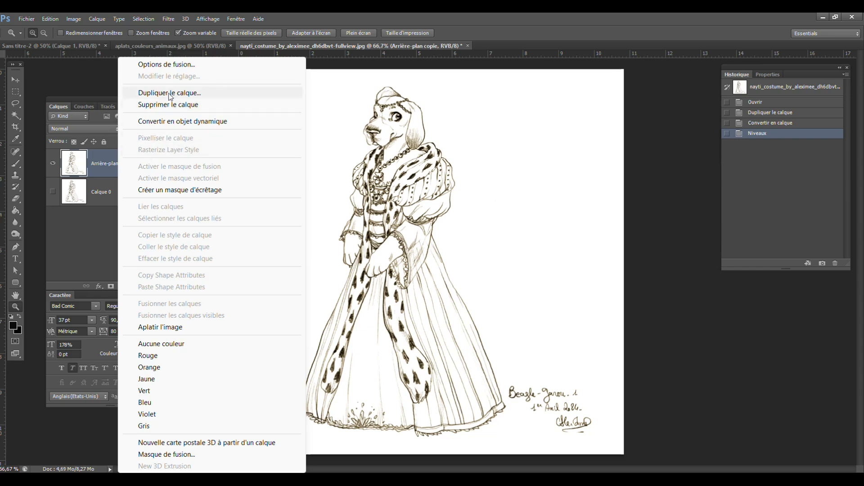
pyautogui.click(168, 94)
pyautogui.click(373, 114)
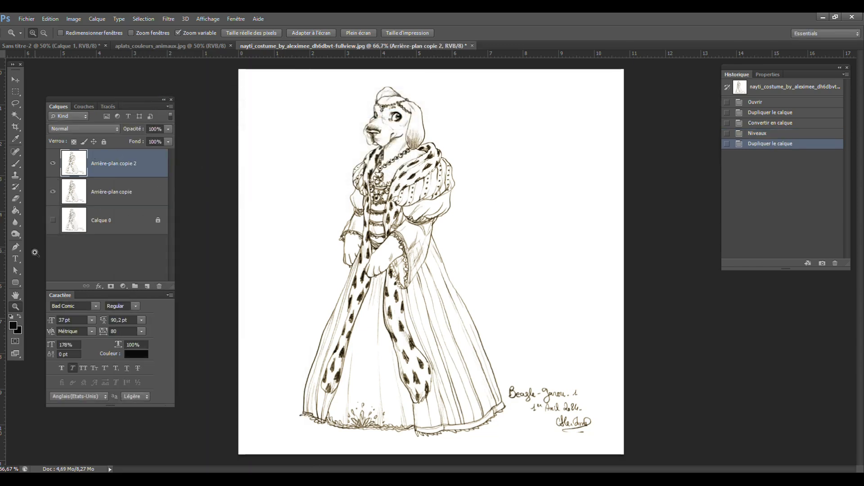
# - Set the foreground colour to light blue
pyautogui.click(14, 324)
pyautogui.click(789, 325)
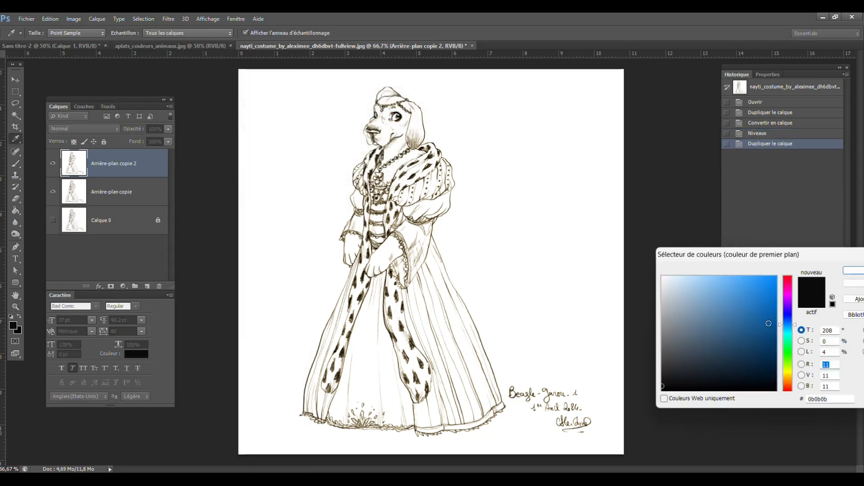
pyautogui.click(708, 277)
pyautogui.click(853, 270)
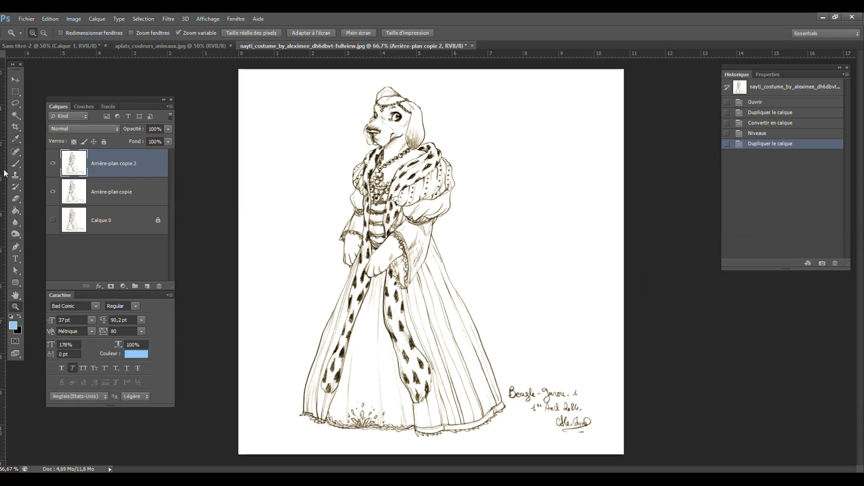
# - Configure the Brush tool with a 13 px hard tip, 51% opacity and 57% flow
pyautogui.click(16, 163)
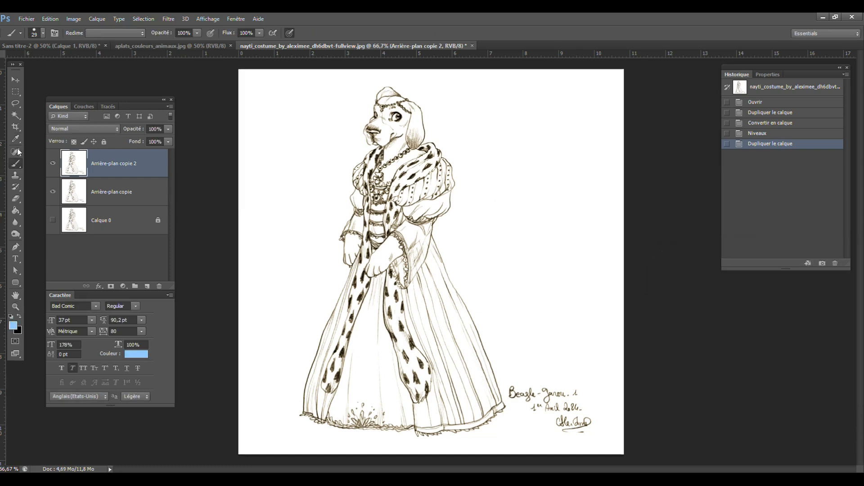
pyautogui.click(42, 33)
pyautogui.click(16, 60)
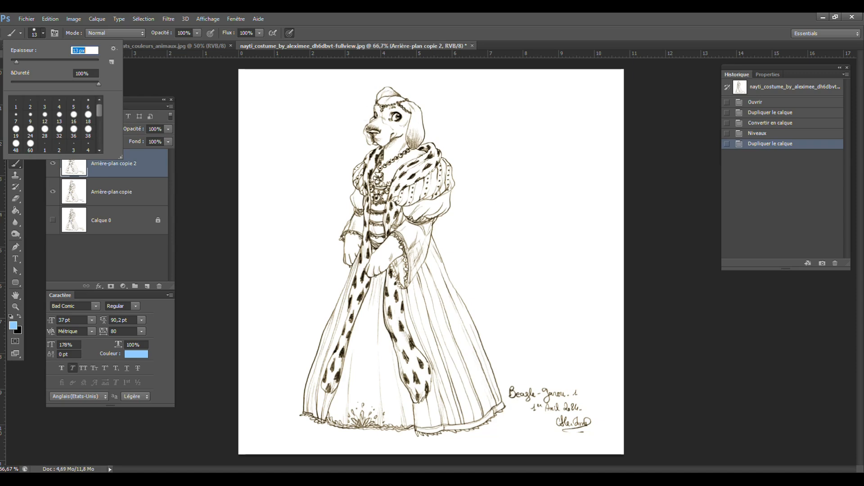
pyautogui.click(198, 36)
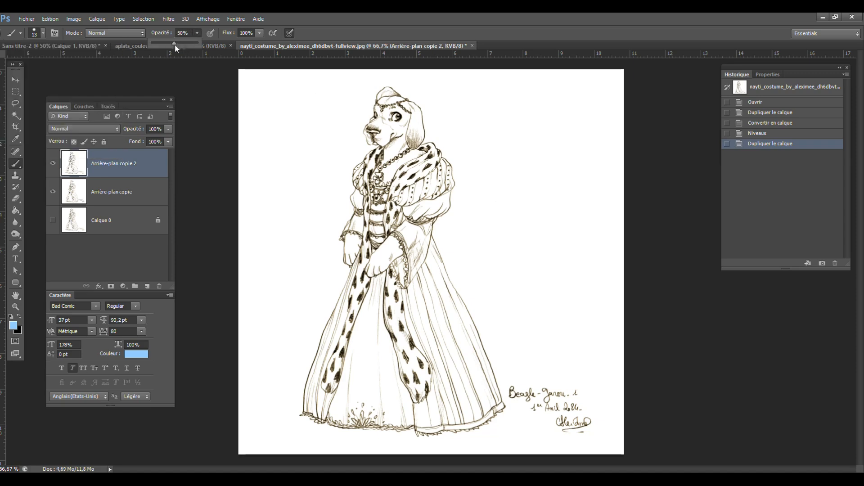
pyautogui.click(259, 34)
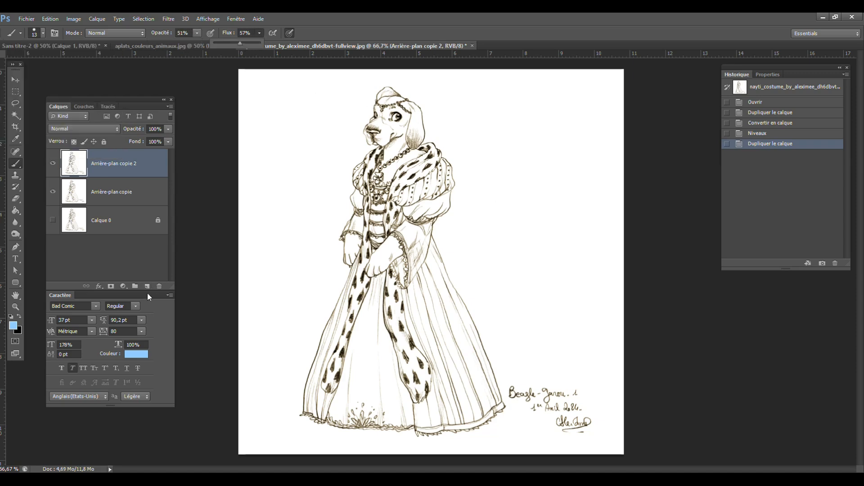
# - Set Arrière-plan copie 2 to the Produit blend mode and add a new empty layer above it
pyautogui.click(93, 129)
pyautogui.click(85, 171)
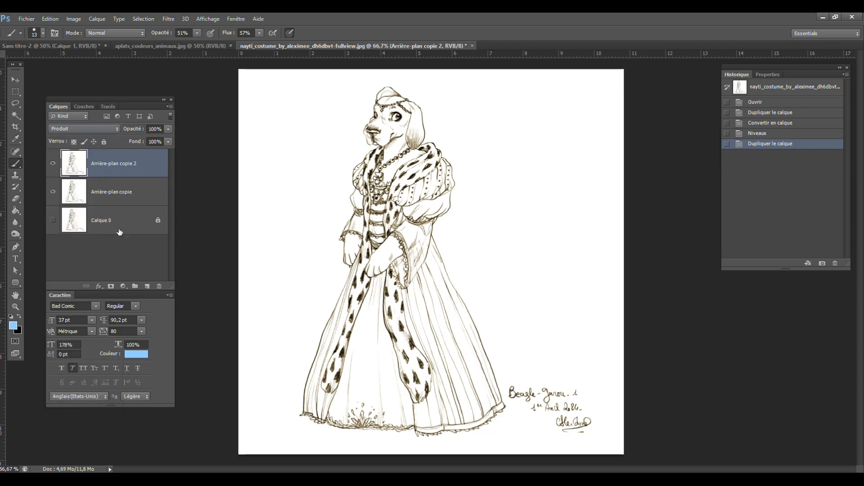
pyautogui.click(147, 286)
# - Return Arrière-plan copie 2 to the Normal blend mode and make the empty layer above it active
pyautogui.click(116, 192)
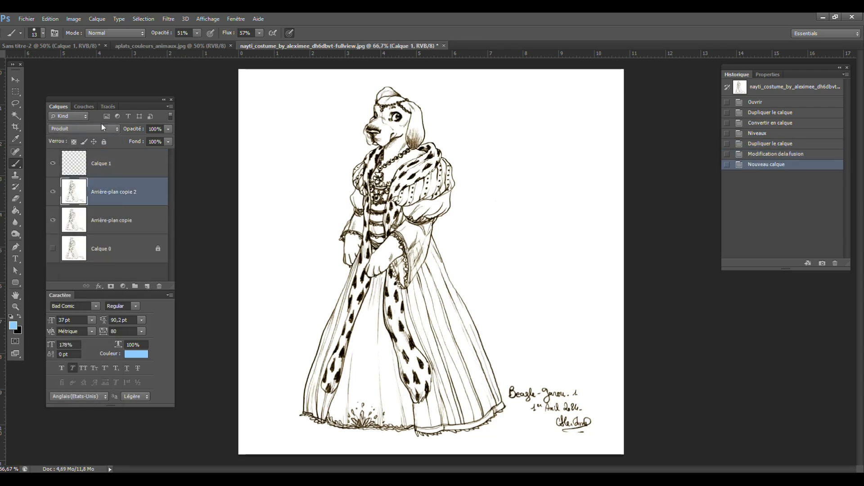
pyautogui.click(101, 129)
pyautogui.click(74, 139)
pyautogui.click(112, 163)
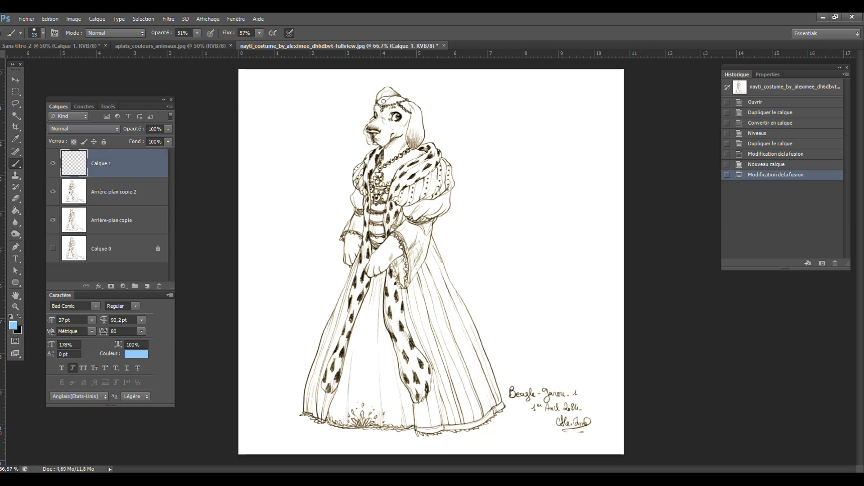
# - Paint loose light-blue brush strokes on the empty layer over the figure's head, collar, sleeves, bodice and skirt
pyautogui.moveTo(362, 127)
pyautogui.mouseDown()
pyautogui.moveTo(364, 140)
pyautogui.moveTo(384, 147)
pyautogui.moveTo(370, 138)
pyautogui.mouseUp()
pyautogui.moveTo(372, 128)
pyautogui.mouseDown()
pyautogui.moveTo(383, 113)
pyautogui.moveTo(395, 136)
pyautogui.mouseUp()
pyautogui.moveTo(378, 101)
pyautogui.mouseDown()
pyautogui.moveTo(372, 123)
pyautogui.moveTo(395, 97)
pyautogui.moveTo(413, 131)
pyautogui.moveTo(382, 103)
pyautogui.moveTo(423, 135)
pyautogui.mouseUp()
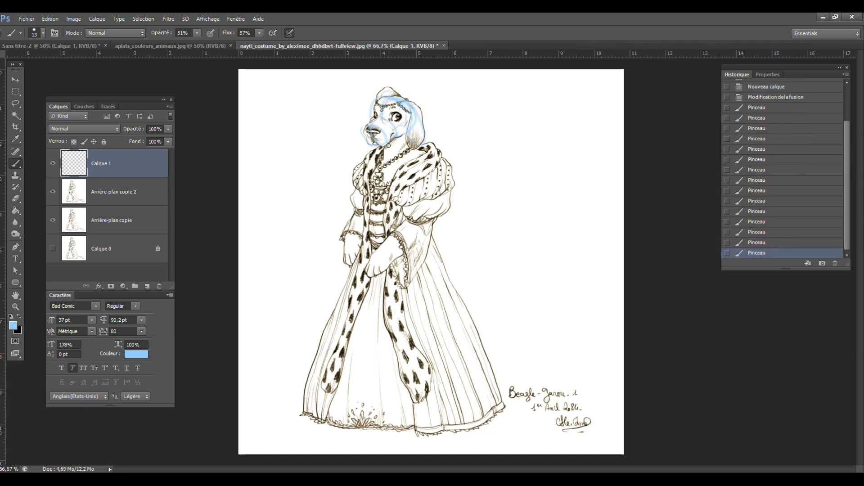
pyautogui.moveTo(378, 150); pyautogui.dragTo(385, 173)
pyautogui.moveTo(392, 189)
pyautogui.mouseDown()
pyautogui.moveTo(413, 161)
pyautogui.moveTo(419, 173)
pyautogui.mouseUp()
pyautogui.moveTo(437, 155); pyautogui.dragTo(432, 205)
pyautogui.moveTo(379, 157)
pyautogui.mouseDown()
pyautogui.moveTo(353, 199)
pyautogui.moveTo(401, 220)
pyautogui.mouseUp()
pyautogui.moveTo(387, 216); pyautogui.dragTo(424, 212)
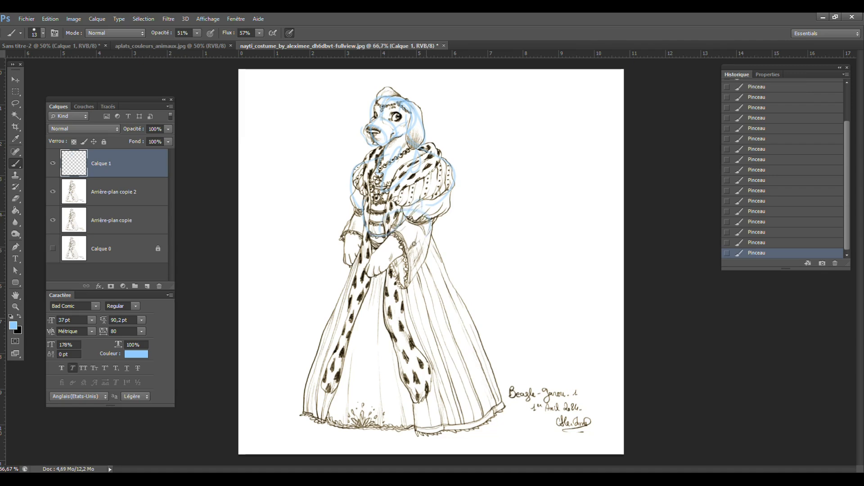
pyautogui.moveTo(370, 246); pyautogui.dragTo(426, 256)
pyautogui.moveTo(366, 261)
pyautogui.mouseDown()
pyautogui.moveTo(405, 250)
pyautogui.moveTo(464, 365)
pyautogui.moveTo(343, 412)
pyautogui.mouseUp()
pyautogui.moveTo(392, 287)
pyautogui.mouseDown()
pyautogui.moveTo(369, 427)
pyautogui.moveTo(437, 407)
pyautogui.mouseUp()
pyautogui.moveTo(371, 413); pyautogui.dragTo(440, 407)
# - Move the blue-stroke layer beneath Arrière-plan copie 2 and add a new empty layer directly above Arrière-plan copie
pyautogui.moveTo(119, 166); pyautogui.dragTo(120, 198)
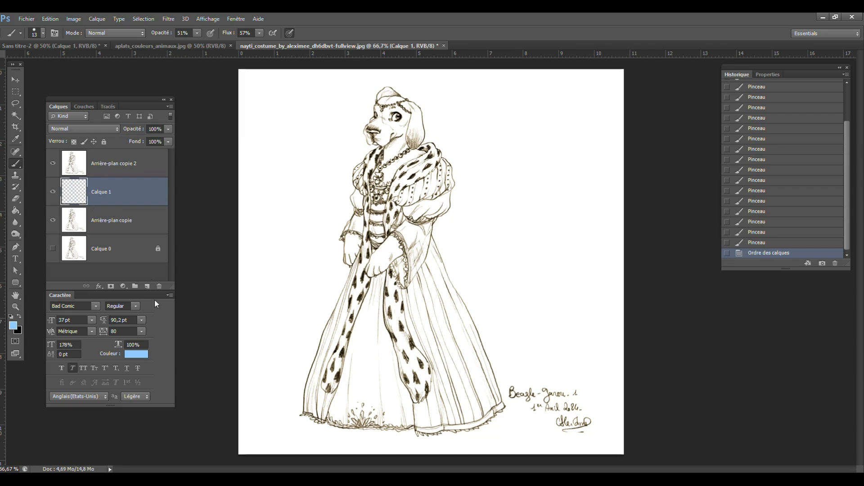
pyautogui.click(124, 223)
pyautogui.click(146, 286)
# - Fill the new layer with the Paint Bucket, and turn the fill white by maximising lightness in Hue/Saturation
pyautogui.click(15, 210)
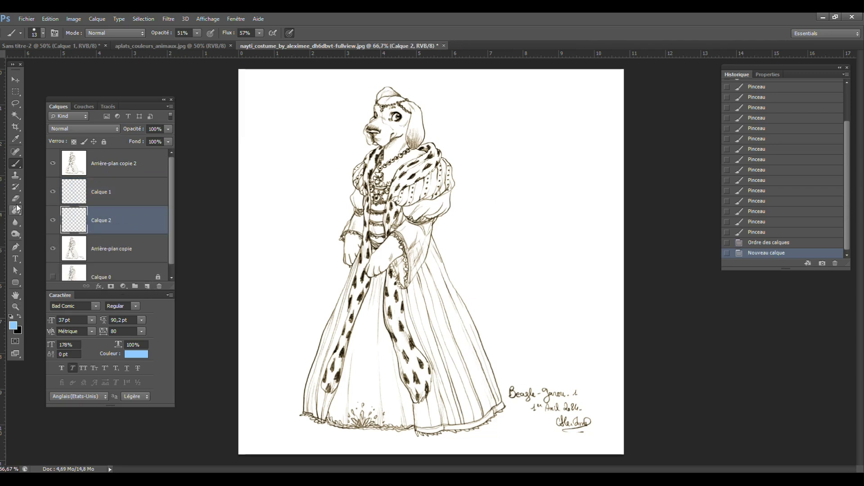
pyautogui.click(327, 274)
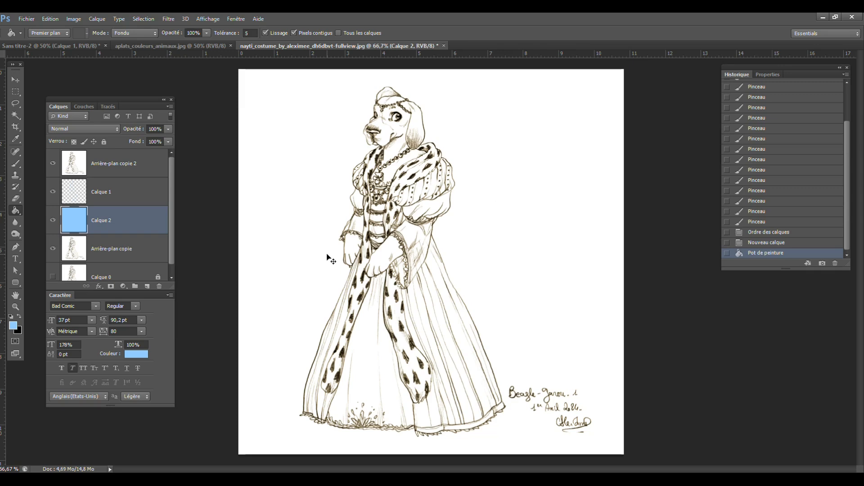
pyautogui.hotkey('ctrl', 'u')
pyautogui.moveTo(719, 312); pyautogui.dragTo(829, 307)
pyautogui.click(825, 228)
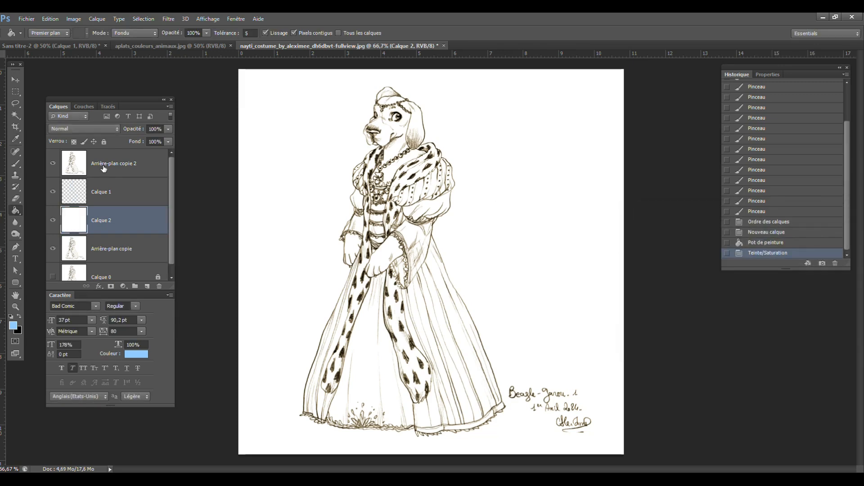
# - Set Arrière-plan copie 2 to the Produit blend mode with 67% opacity and 81% fill
pyautogui.click(104, 164)
pyautogui.click(83, 128)
pyautogui.click(61, 175)
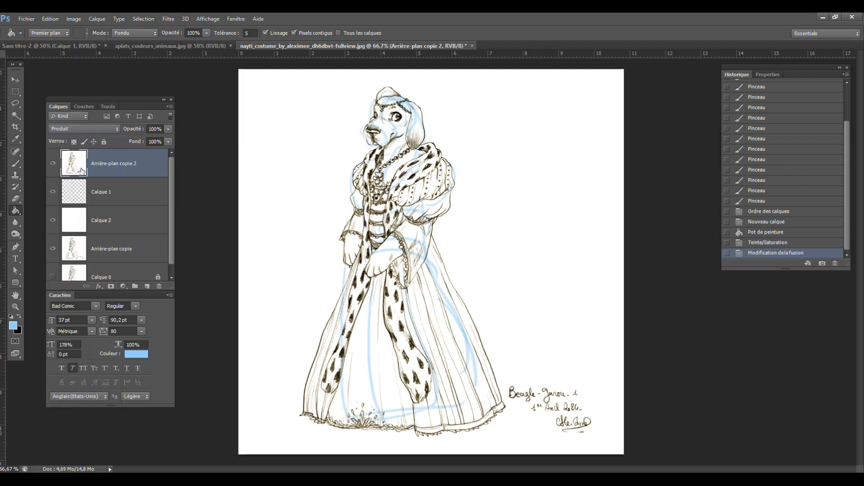
pyautogui.click(168, 129)
pyautogui.moveTo(169, 139); pyautogui.dragTo(153, 142)
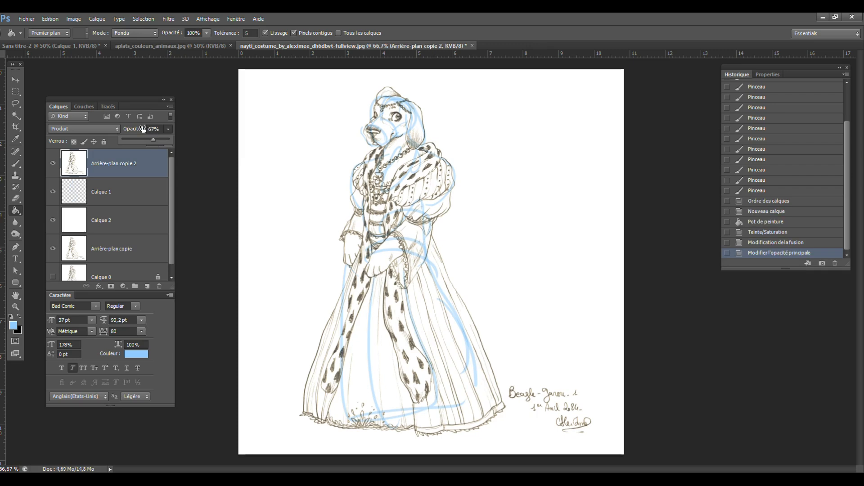
pyautogui.click(168, 128)
pyautogui.click(168, 142)
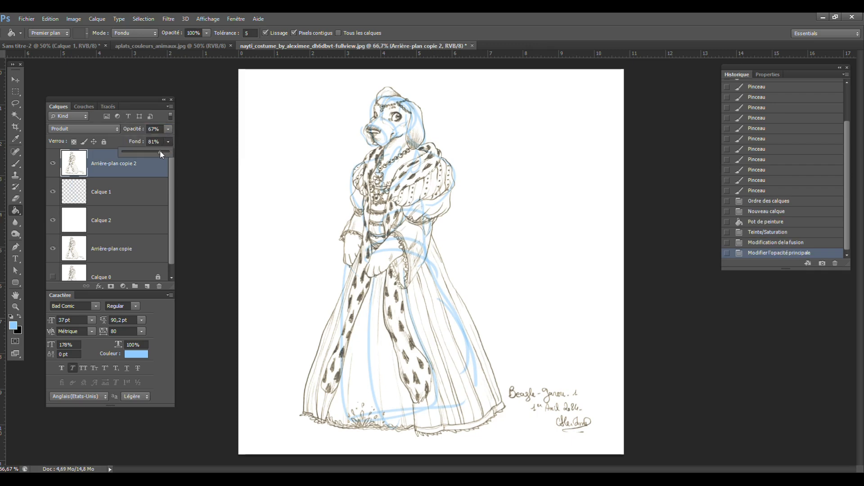
# - Merge Arrière-plan copie 2, the blue-stroke layer and the white-filled layer into one layer
pyautogui.keyDown('ctrl'); pyautogui.click(116, 192); pyautogui.keyUp('ctrl')
pyautogui.keyDown('ctrl'); pyautogui.click(109, 218); pyautogui.keyUp('ctrl')
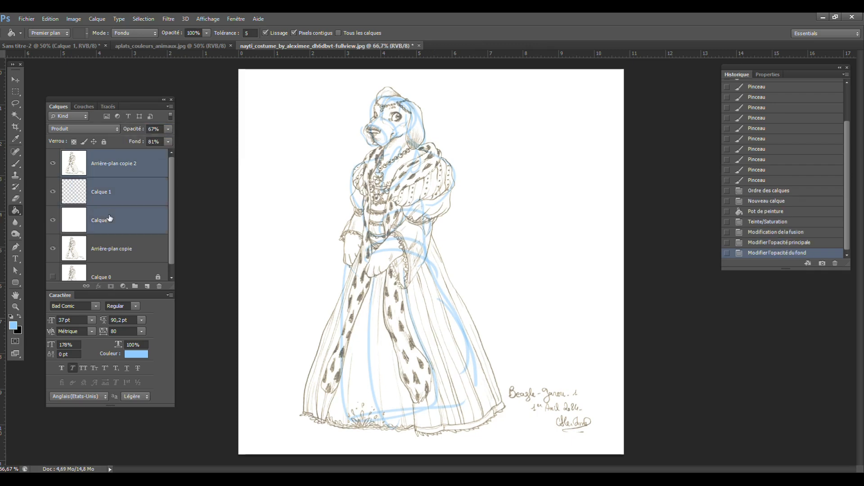
pyautogui.rightClick(109, 219)
pyautogui.click(159, 303)
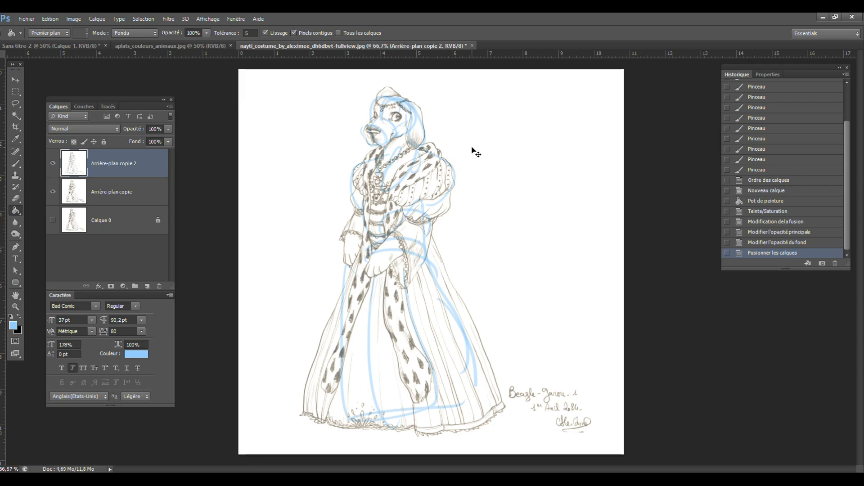
# - Darken the merged sketch on Arrière-plan copie 2 using Levels with input values 107, 1,07 and 248
pyautogui.hotkey('ctrl', 'l')
pyautogui.moveTo(609, 229); pyautogui.dragTo(659, 226)
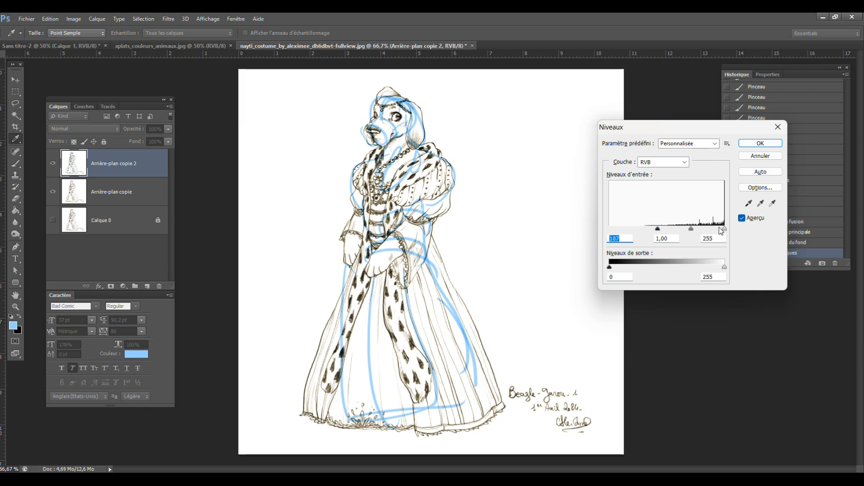
pyautogui.moveTo(724, 229); pyautogui.dragTo(696, 237)
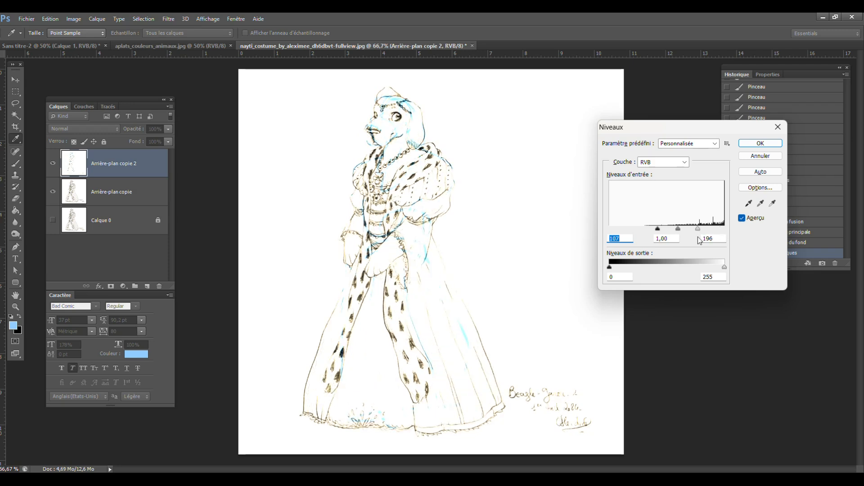
pyautogui.moveTo(697, 228); pyautogui.dragTo(721, 228)
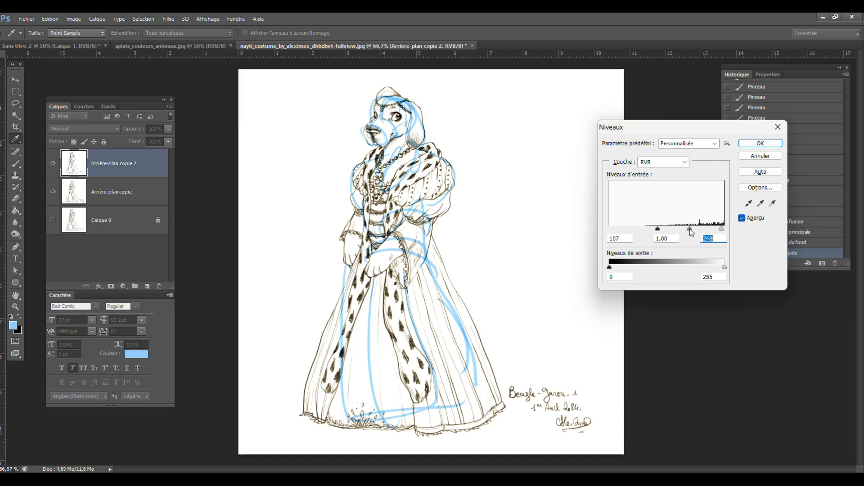
pyautogui.moveTo(689, 230); pyautogui.dragTo(686, 231)
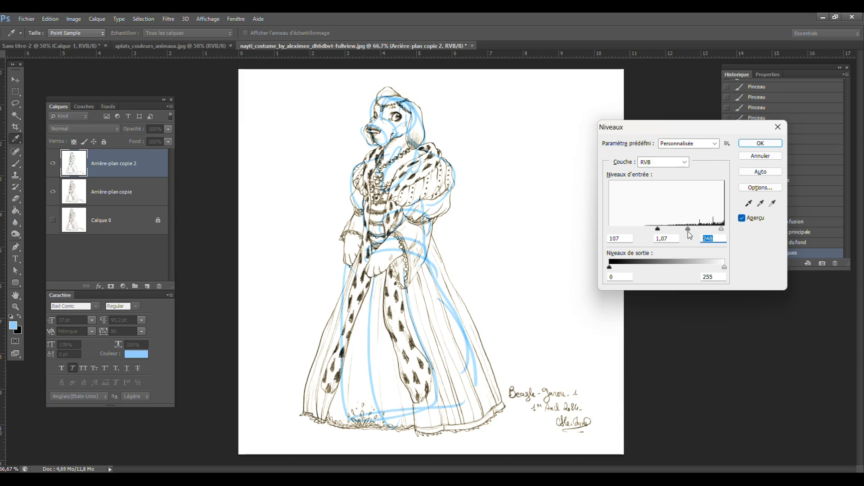
pyautogui.moveTo(686, 233); pyautogui.dragTo(688, 229)
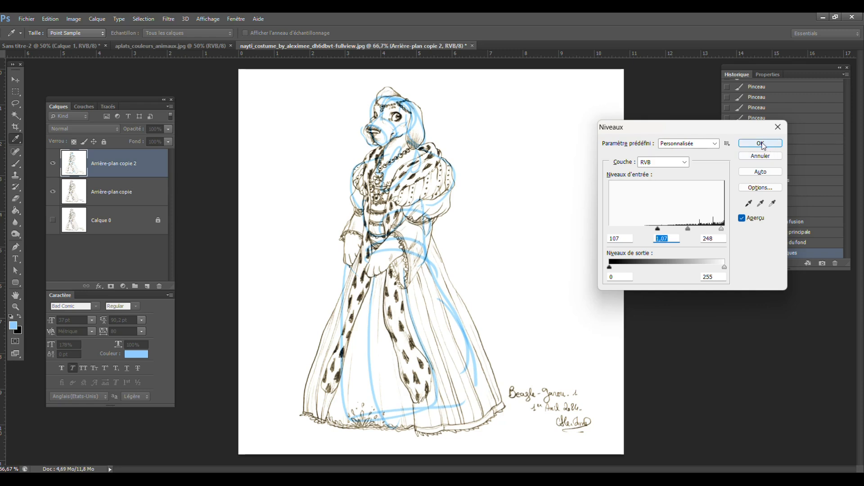
pyautogui.click(766, 145)
pyautogui.press('g')
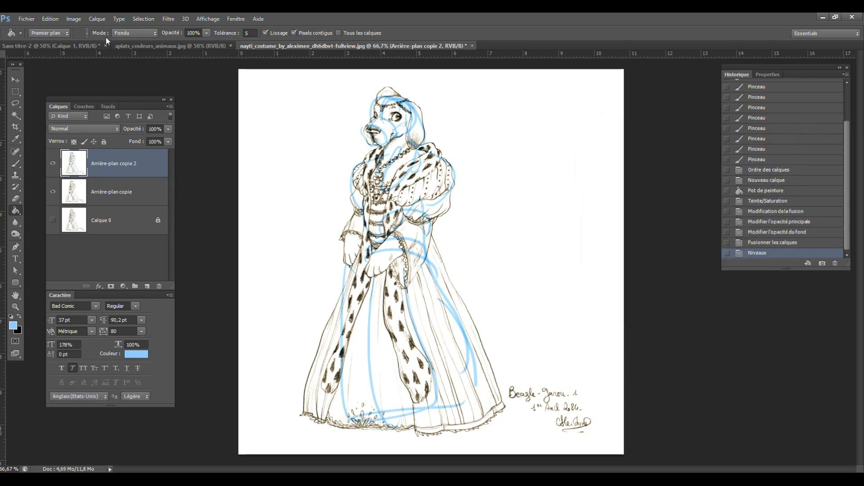
# - Try recolouring the blue strokes with Selective Color, raising Magenta to +84% in the Cyans range
pyautogui.click(74, 18)
pyautogui.moveTo(87, 48)
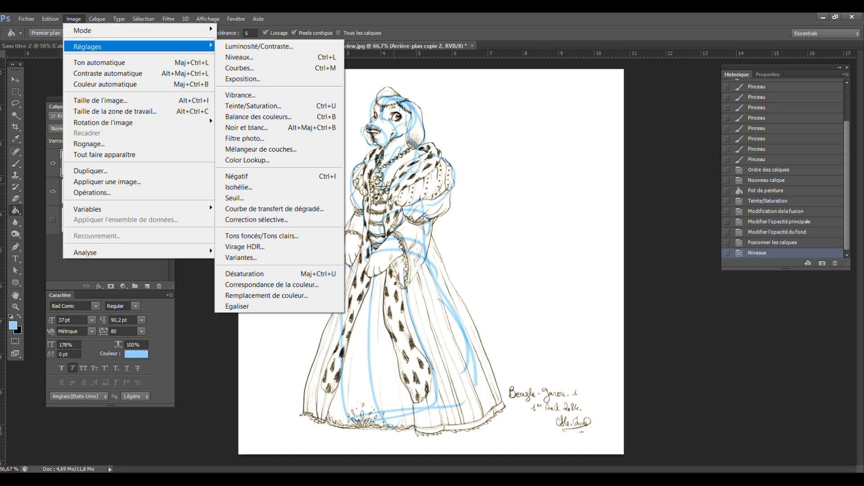
pyautogui.click(292, 222)
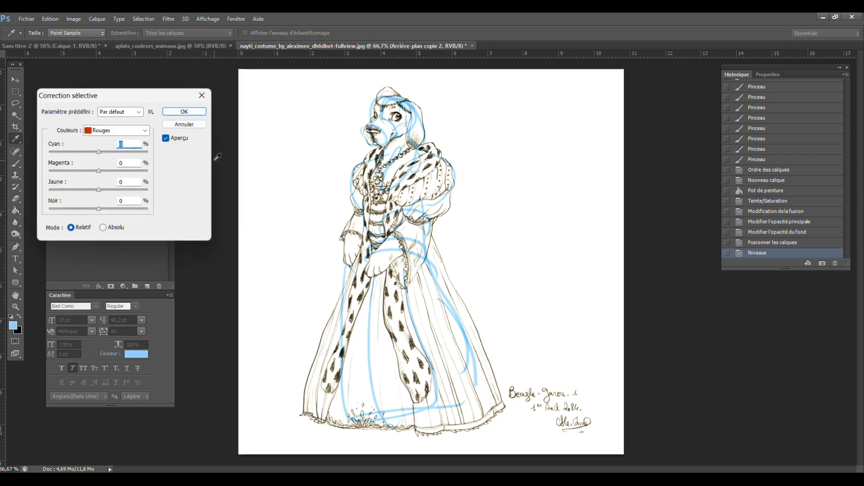
pyautogui.click(117, 130)
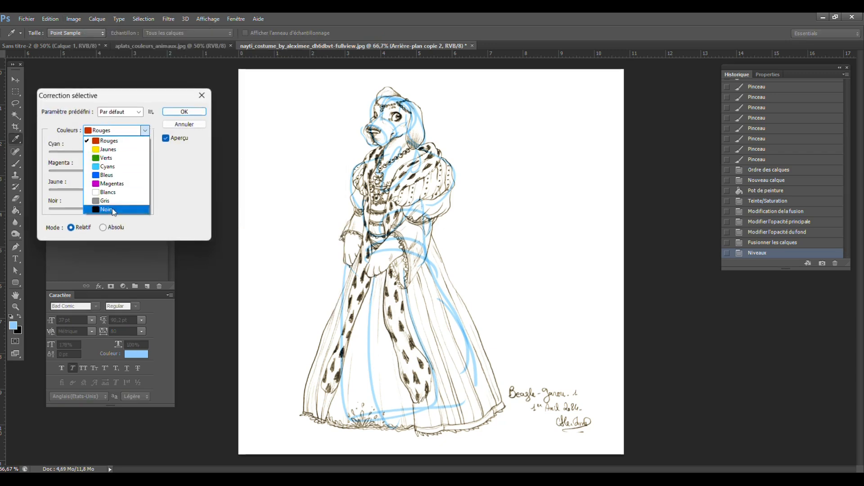
pyautogui.click(108, 140)
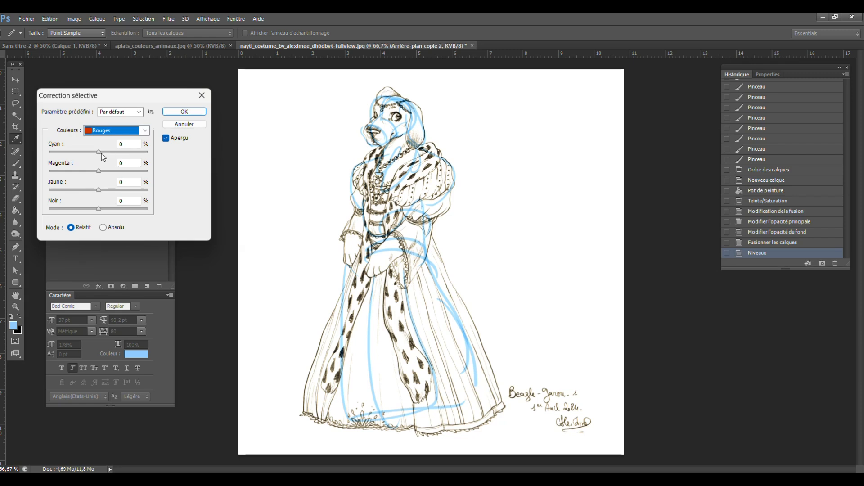
pyautogui.moveTo(102, 153)
pyautogui.mouseDown()
pyautogui.moveTo(89, 162)
pyautogui.moveTo(104, 160)
pyautogui.mouseUp()
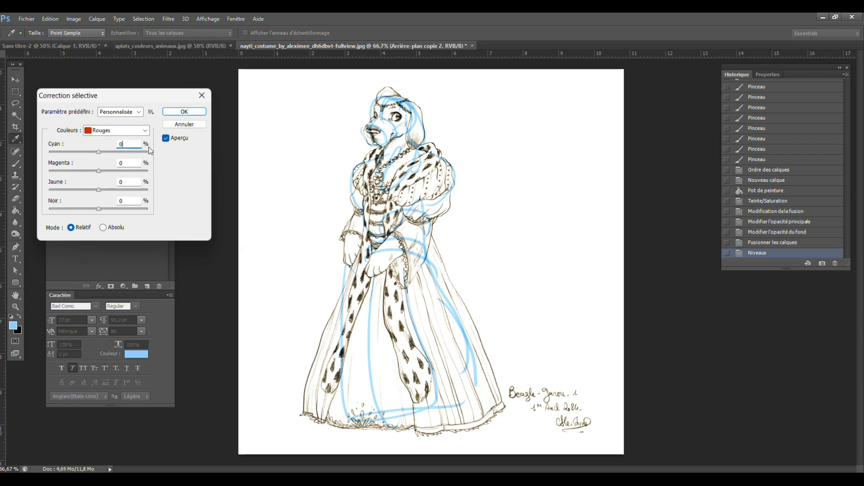
pyautogui.click(117, 131)
pyautogui.click(107, 163)
pyautogui.moveTo(106, 203); pyautogui.dragTo(98, 234)
pyautogui.moveTo(99, 171); pyautogui.dragTo(137, 190)
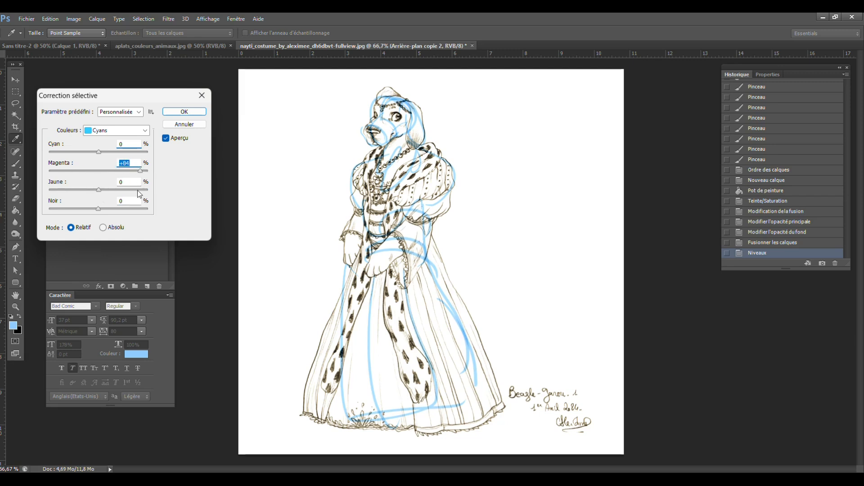
# - Try Selective Color on the Bleus range with Jaune at +13% and Noir at -85%, and discard the correction
pyautogui.click(116, 130)
pyautogui.click(106, 154)
pyautogui.moveTo(99, 188); pyautogui.dragTo(55, 208)
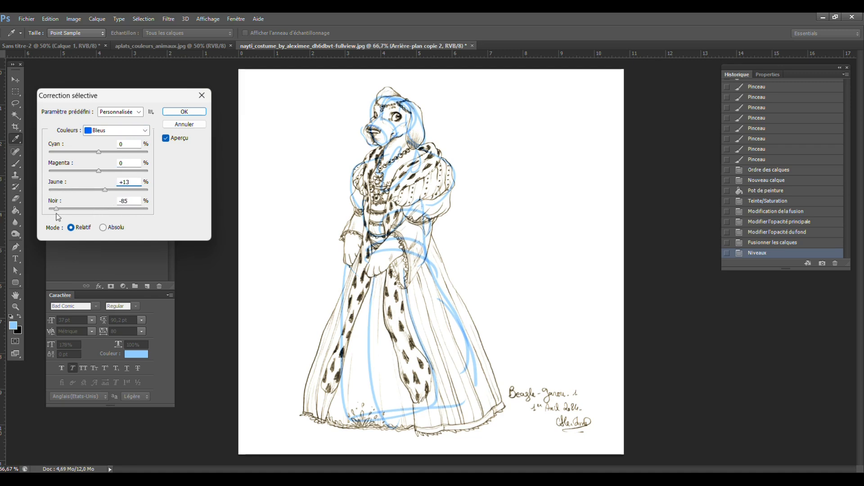
pyautogui.moveTo(99, 171); pyautogui.dragTo(116, 171)
pyautogui.click(184, 124)
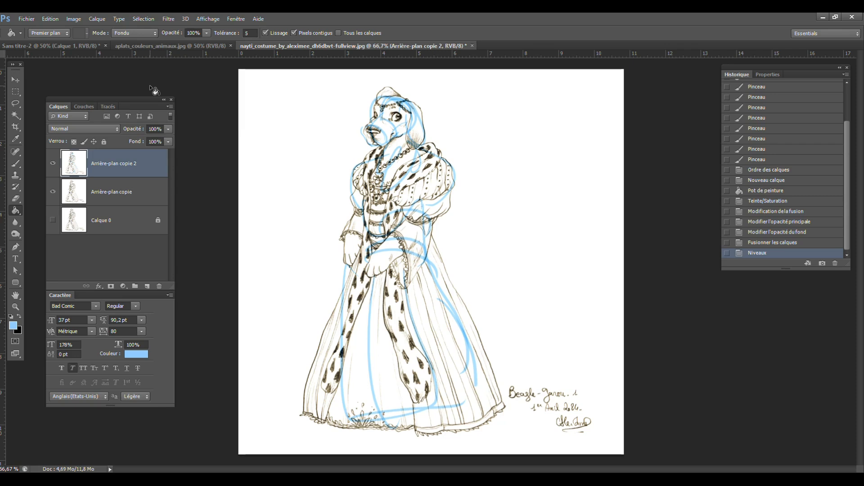
pyautogui.click(73, 19)
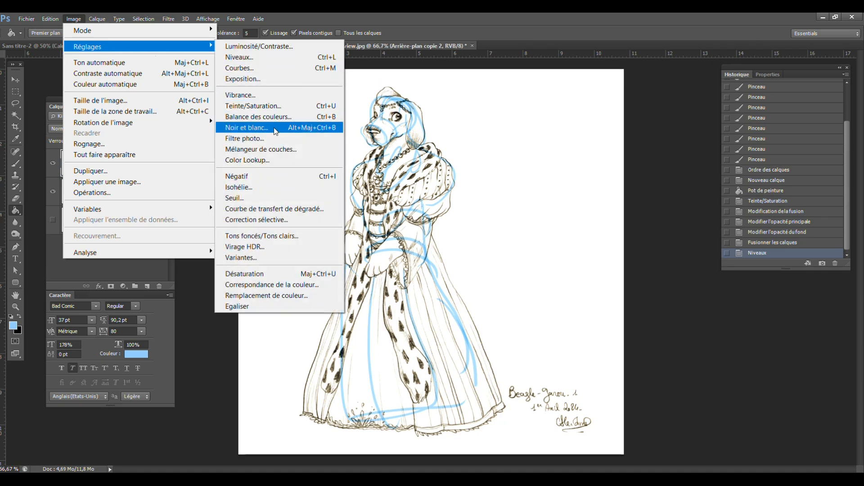
pyautogui.click(274, 128)
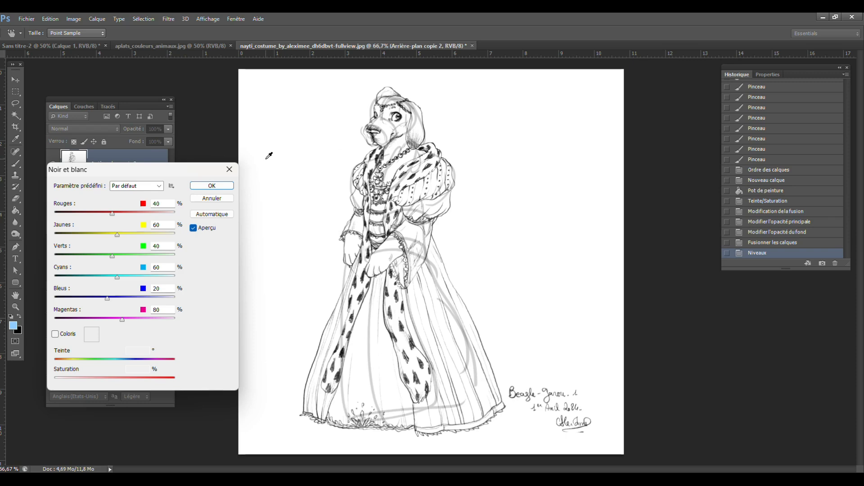
pyautogui.click(212, 198)
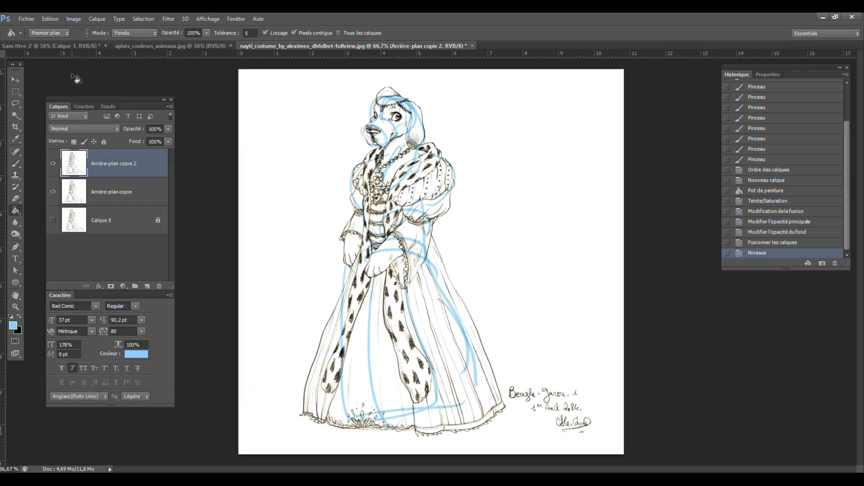
pyautogui.click(73, 19)
pyautogui.moveTo(180, 30)
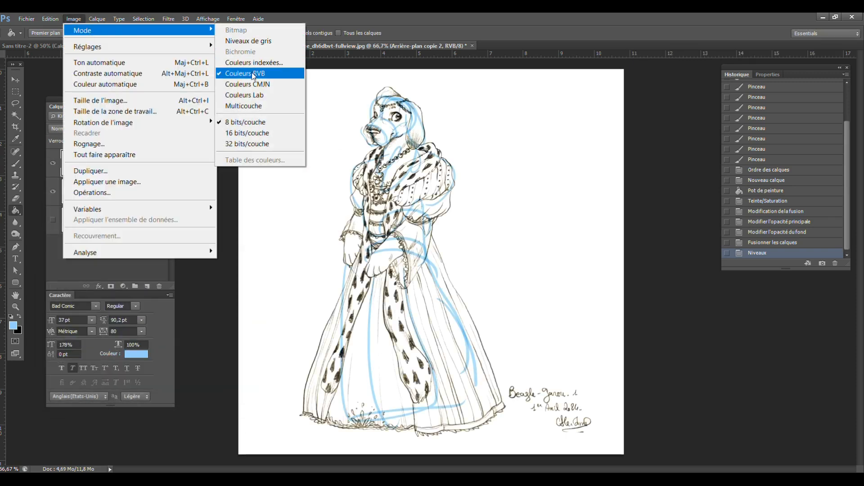
pyautogui.click(200, 287)
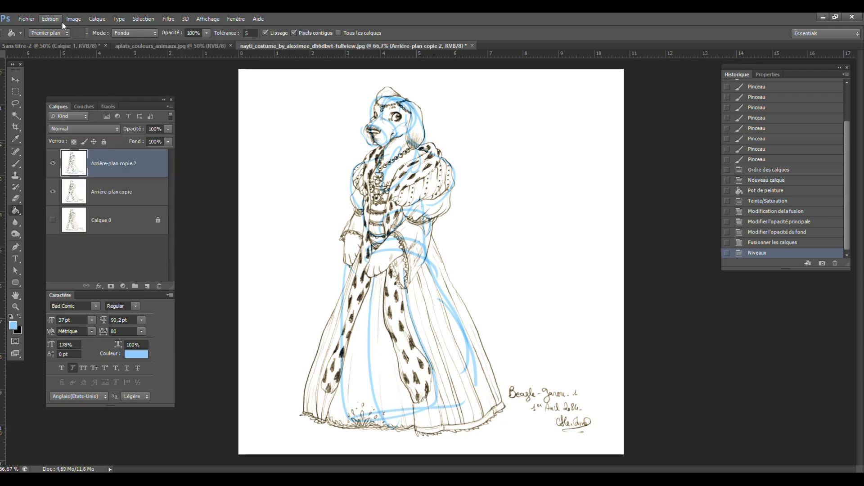
# - Apply a Noir et blanc adjustment to Arrière-plan copie 2, raising Cyans to 300% to remove the blue strokes
pyautogui.click(75, 20)
pyautogui.moveTo(95, 47)
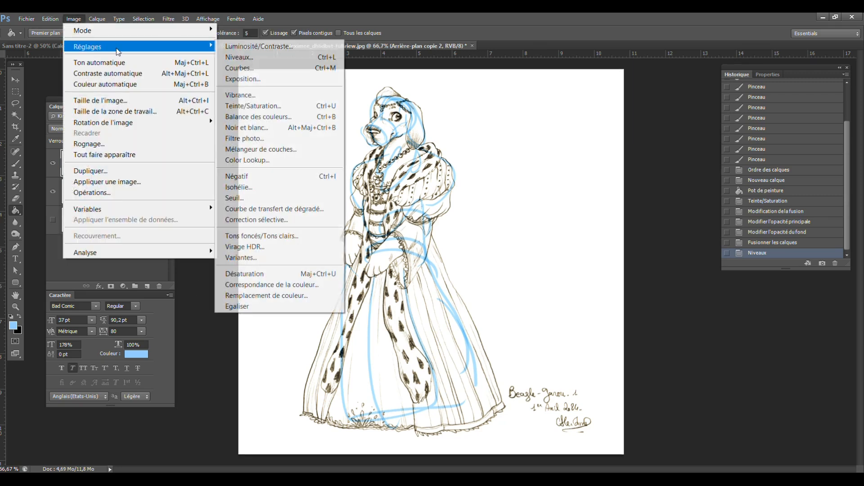
pyautogui.click(261, 127)
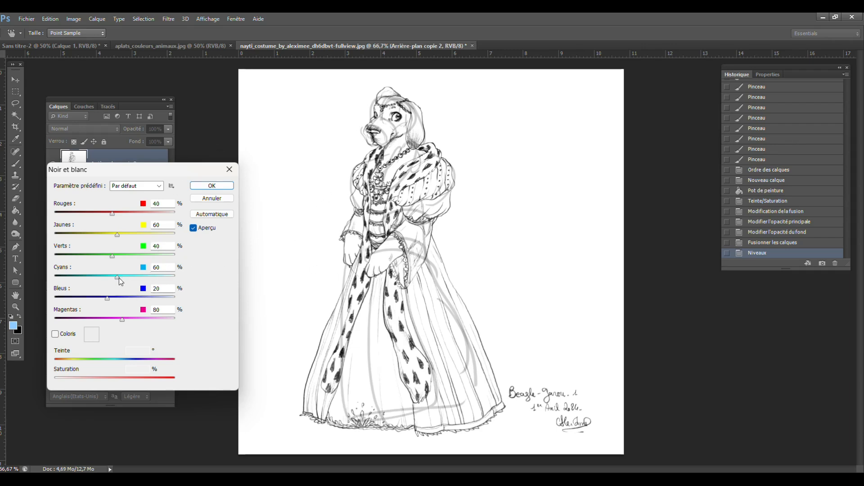
pyautogui.moveTo(118, 277)
pyautogui.mouseDown()
pyautogui.moveTo(128, 276)
pyautogui.moveTo(117, 279)
pyautogui.moveTo(120, 266)
pyautogui.moveTo(61, 294)
pyautogui.moveTo(50, 281)
pyautogui.moveTo(171, 279)
pyautogui.moveTo(114, 288)
pyautogui.moveTo(192, 277)
pyautogui.mouseUp()
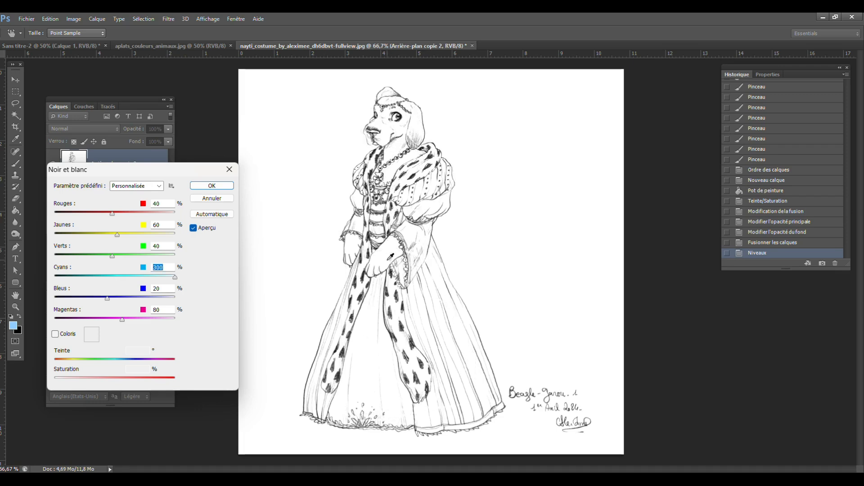
pyautogui.moveTo(175, 278)
pyautogui.mouseDown()
pyautogui.moveTo(115, 298)
pyautogui.moveTo(125, 297)
pyautogui.mouseUp()
pyautogui.click(220, 188)
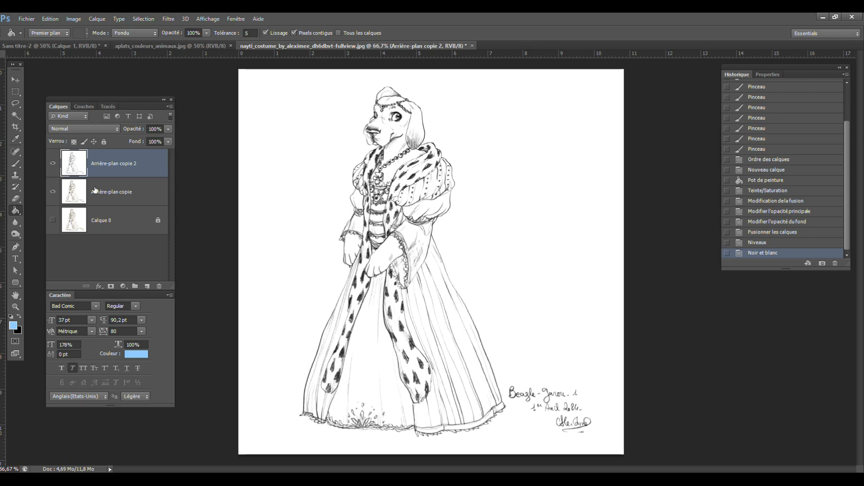
# - Compare the two sketch layers and desaturate Arrière-plan copie with Hue/Saturation, setting Saturation to -100
pyautogui.click(52, 164)
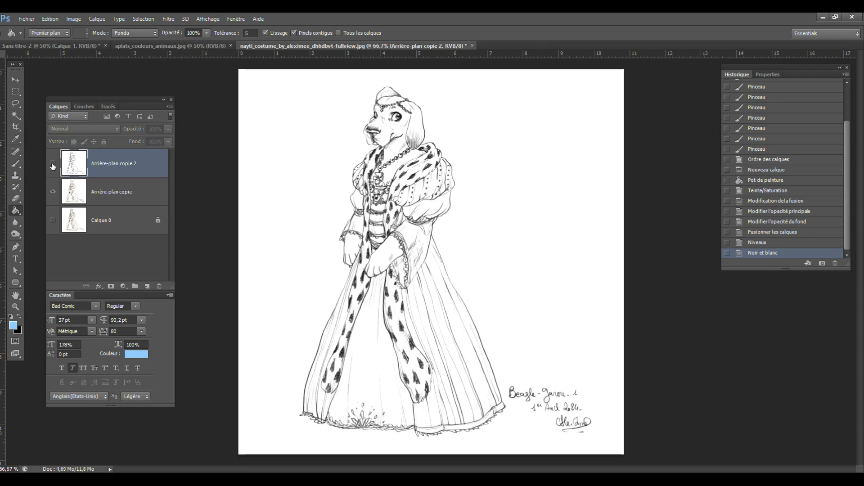
pyautogui.click(52, 164)
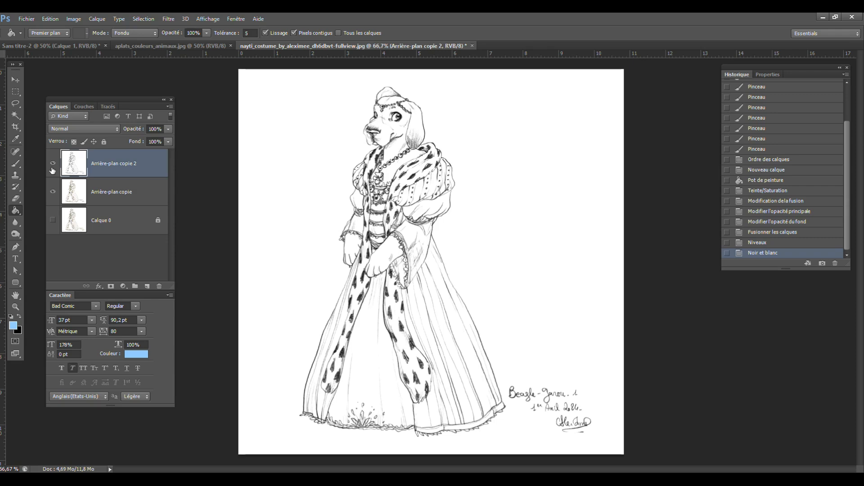
pyautogui.click(108, 192)
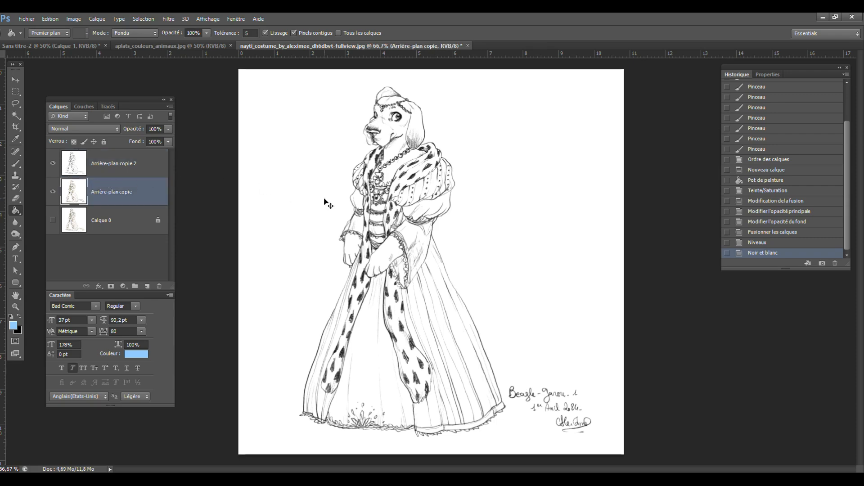
pyautogui.press('i')
pyautogui.hotkey('ctrl', 'u')
pyautogui.moveTo(719, 291); pyautogui.dragTo(661, 293)
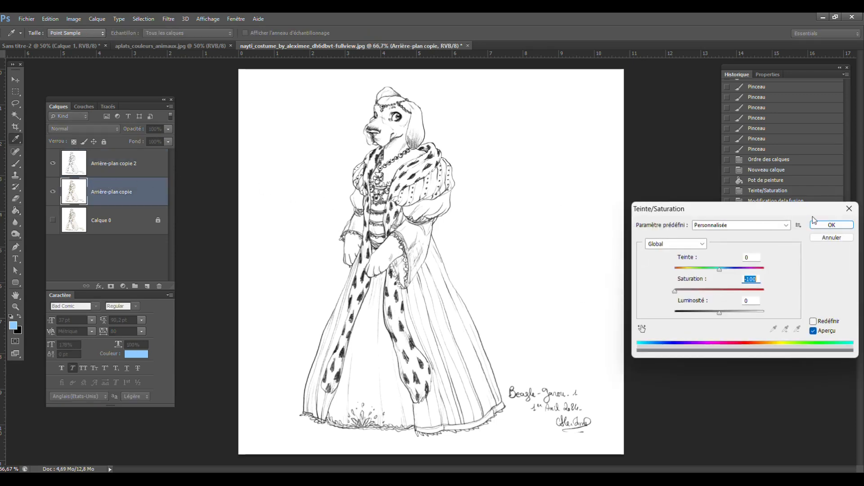
pyautogui.press('Return')
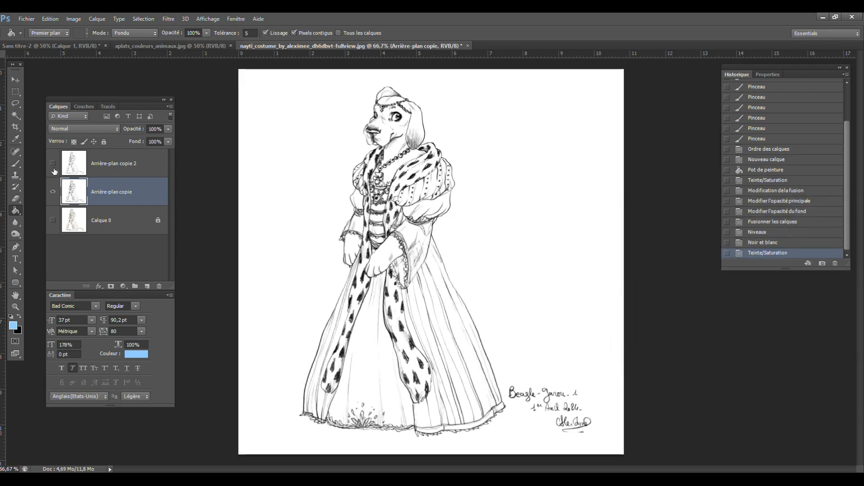
# - Darken the lines on Arrière-plan copie 2 using Levels with a black input value of 24
pyautogui.click(105, 162)
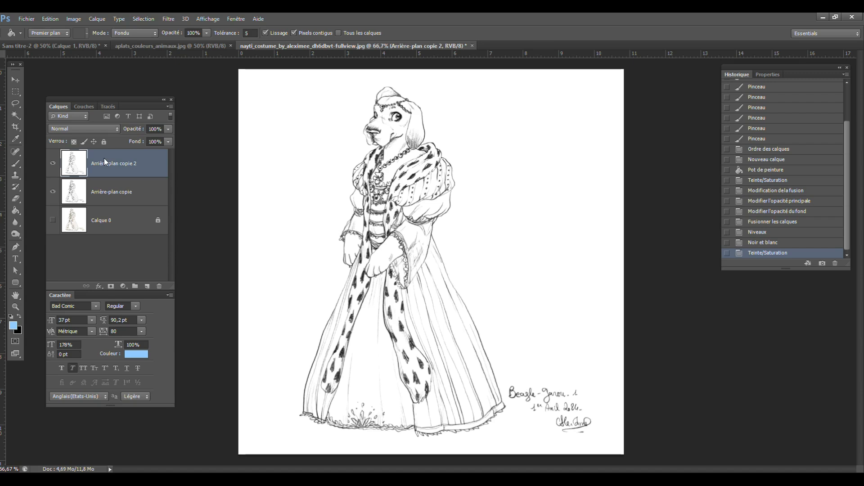
pyautogui.hotkey('ctrl', 'l')
pyautogui.moveTo(610, 229); pyautogui.dragTo(620, 231)
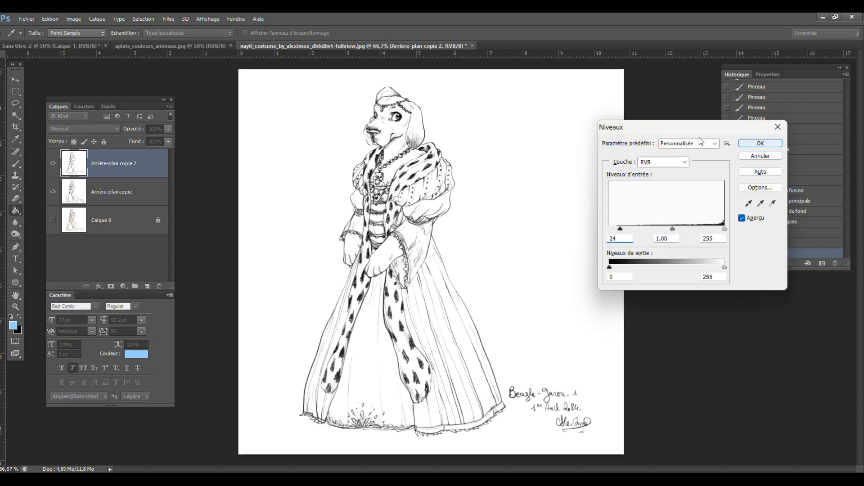
pyautogui.press('Return')
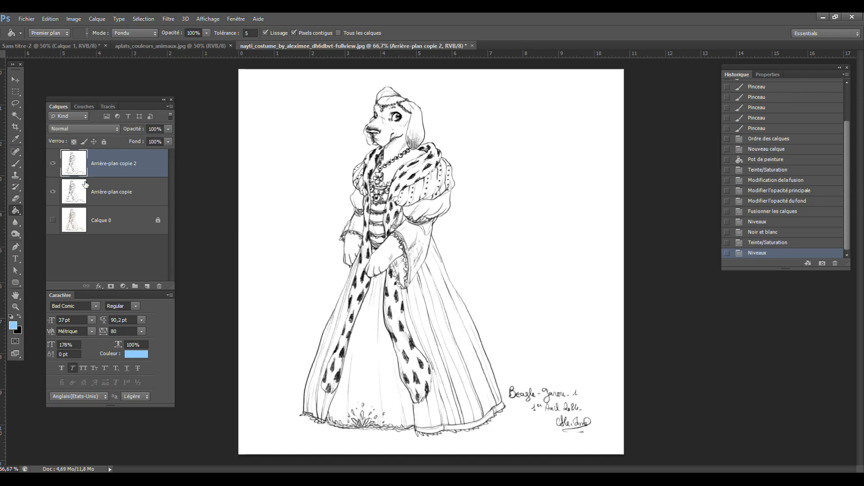
# - Compare Arrière-plan copie 2 with the layer beneath it, and delete Arrière-plan copie 2
pyautogui.click(53, 163)
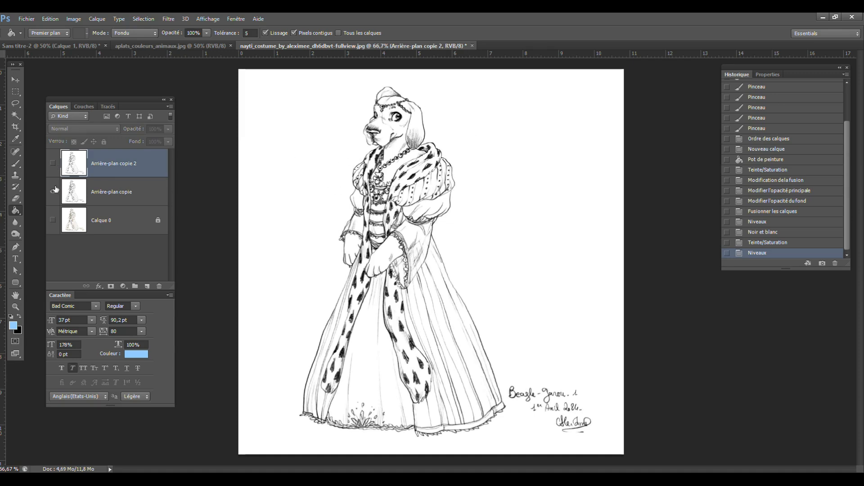
pyautogui.click(53, 163)
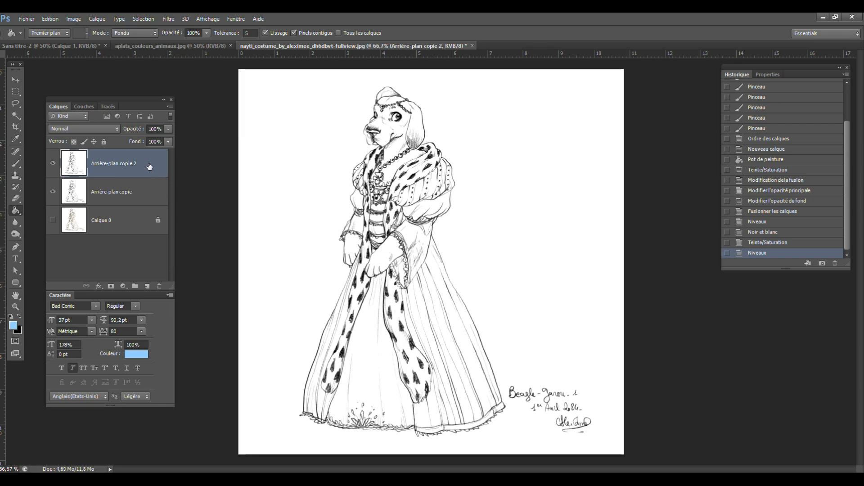
pyautogui.press('Delete')
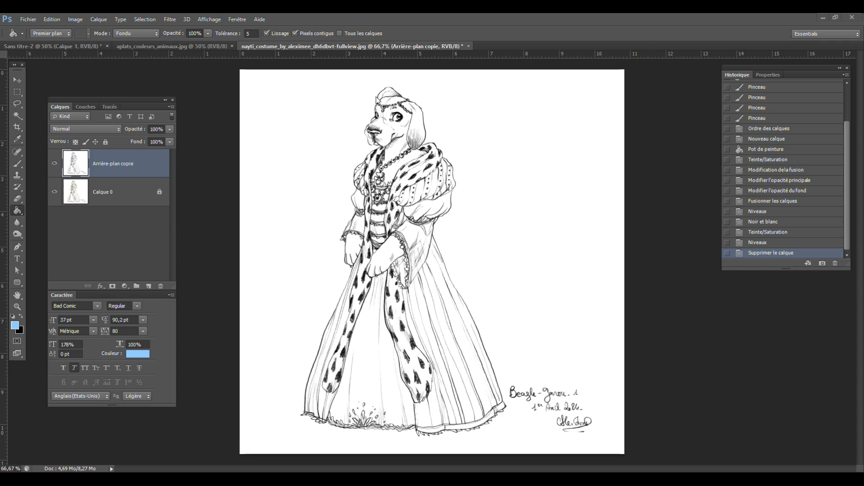
# - Hide Calque 0, load the RVB composite channel as a selection, and add a new layer above Arrière-plan copie
pyautogui.click(54, 192)
pyautogui.click(86, 107)
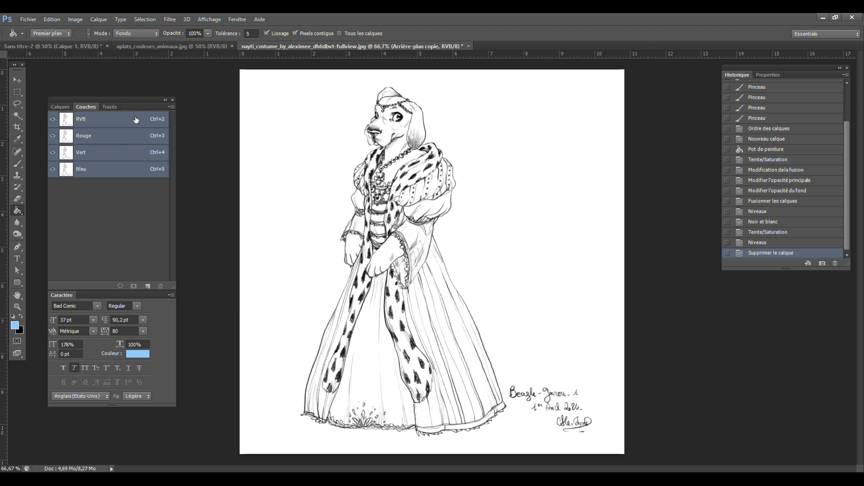
pyautogui.moveTo(125, 114); pyautogui.dragTo(90, 122)
pyautogui.keyDown('ctrl'); pyautogui.click(106, 116); pyautogui.keyUp('ctrl')
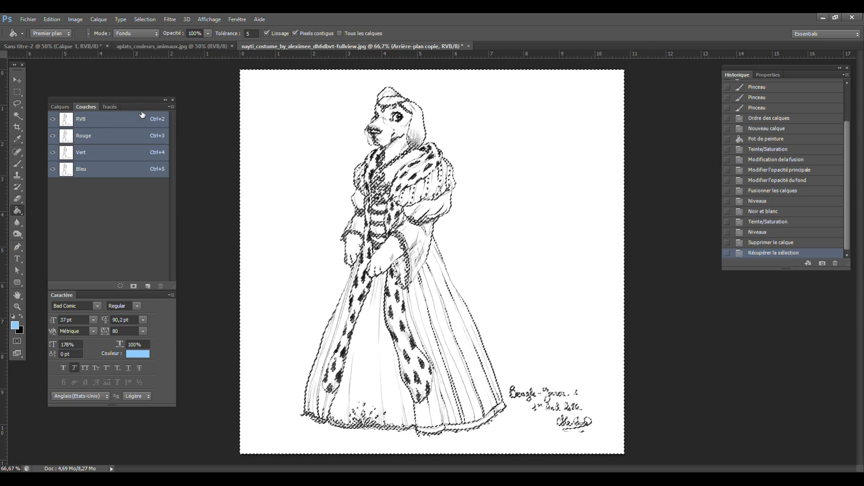
pyautogui.click(61, 108)
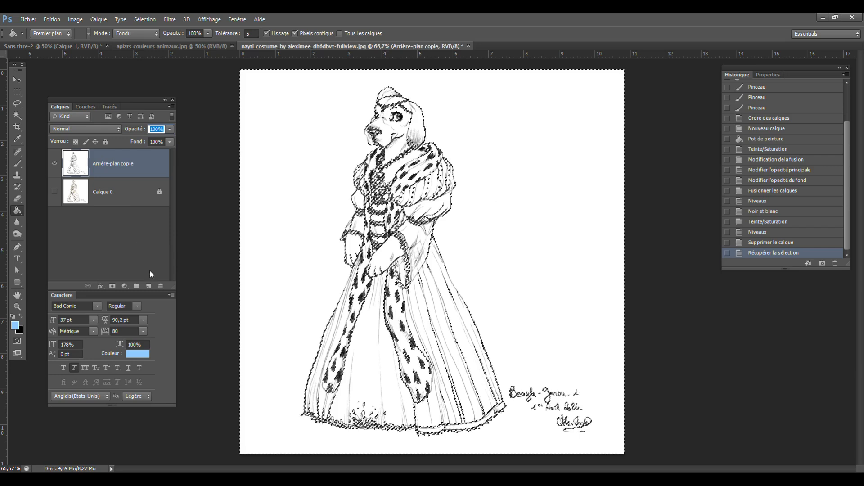
pyautogui.click(149, 286)
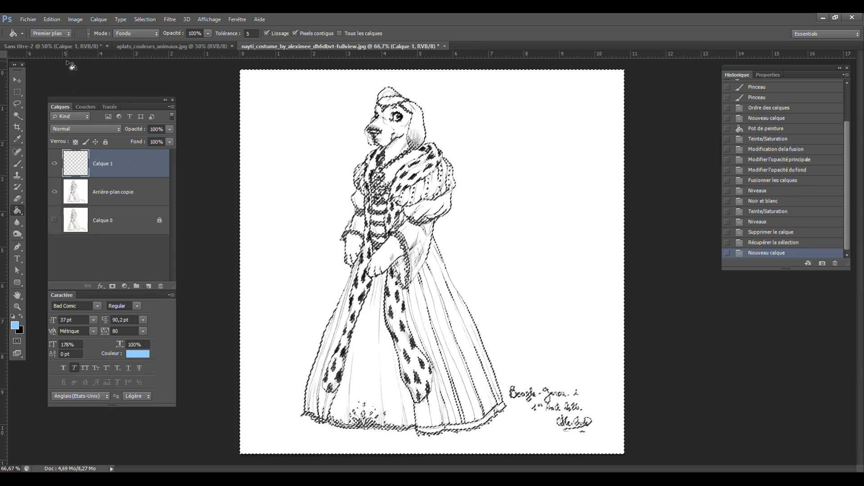
# - Try filling the selection on Calque 1 with Couleur de premier plan at 100% opacity, and deselect
pyautogui.click(53, 19)
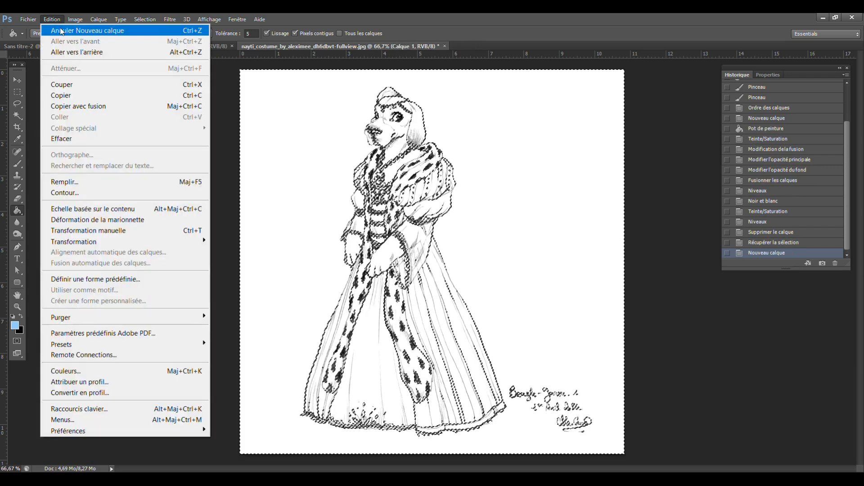
pyautogui.click(89, 180)
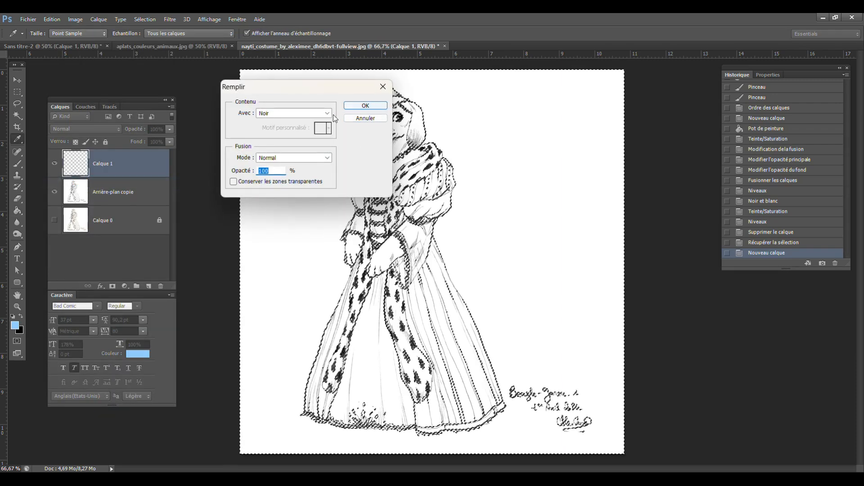
pyautogui.click(315, 113)
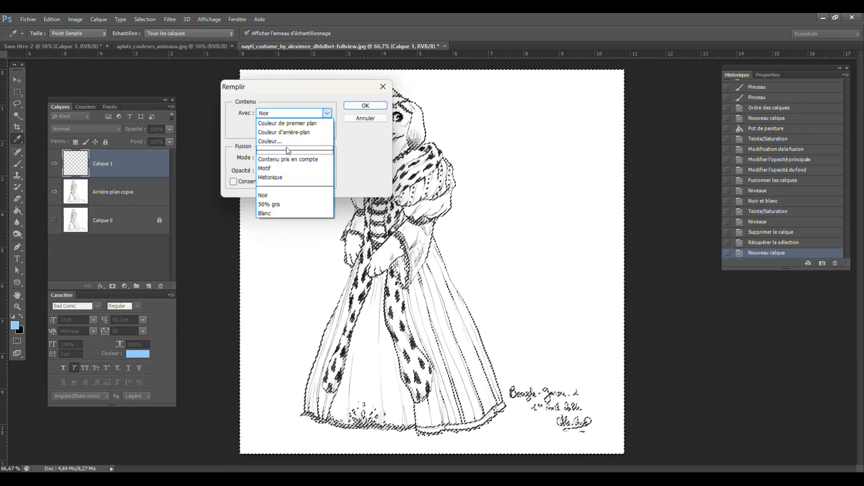
pyautogui.click(289, 124)
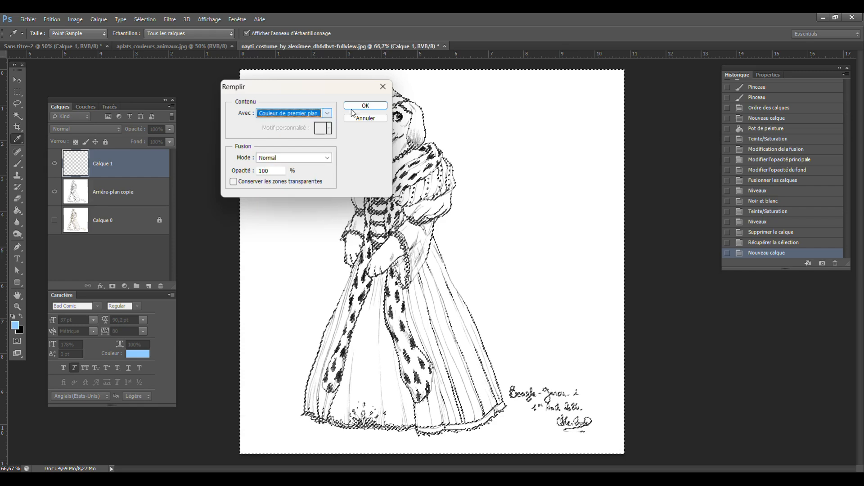
pyautogui.click(365, 106)
pyautogui.press('g')
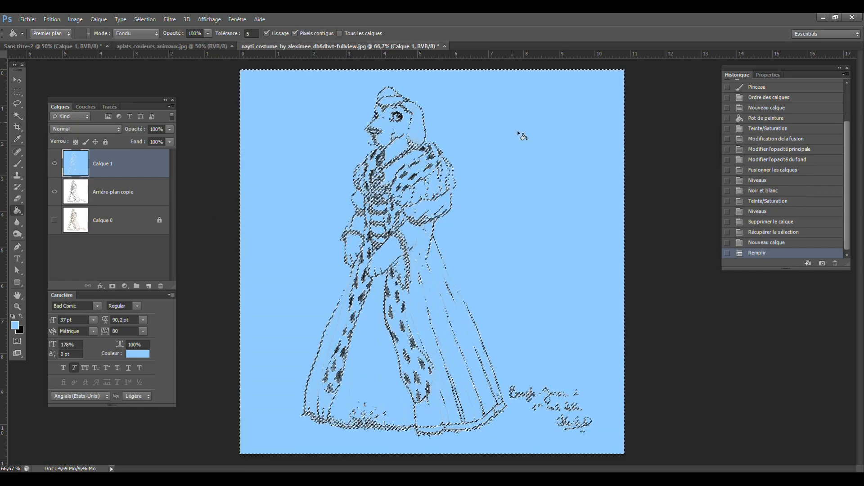
pyautogui.hotkey('ctrl', 'd')
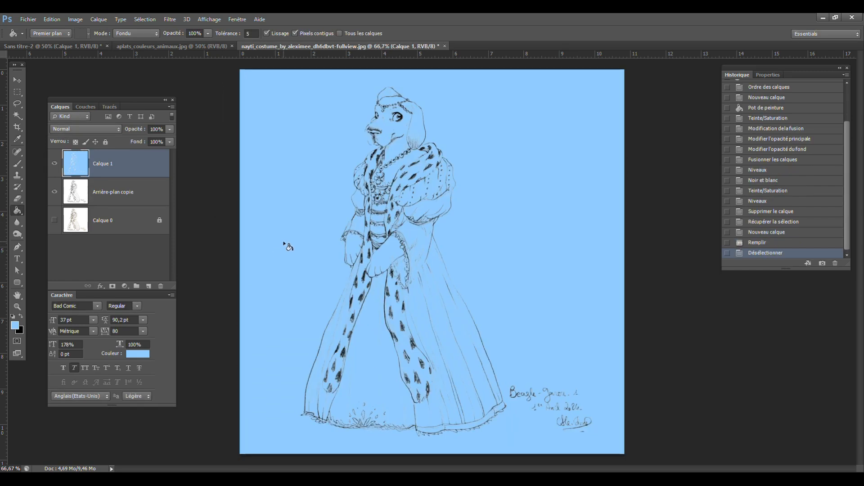
# - Check the fill against Arrière-plan copie's visibility, and revert the history to the state before the fill
pyautogui.click(54, 193)
pyautogui.click(55, 193)
pyautogui.click(766, 232)
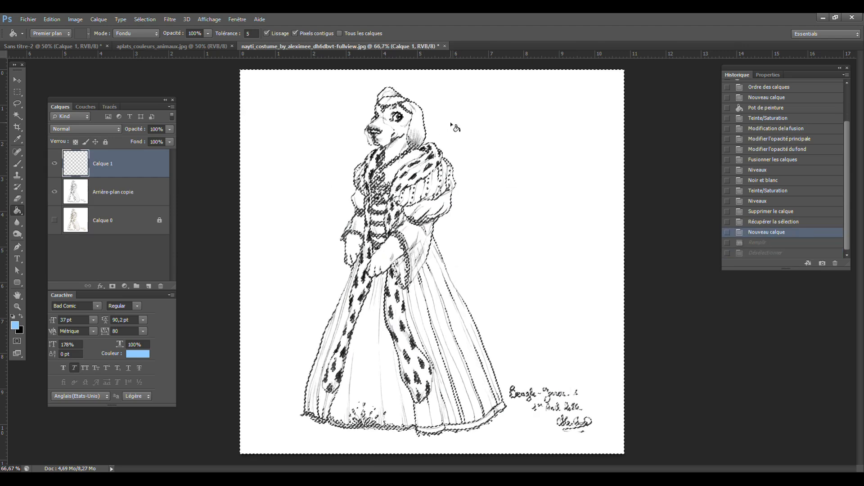
# - Invert the selection, fill it with Noir at 100% opacity on Calque 1, and deselect
pyautogui.hotkey('ctrl', 'shift', 'i')
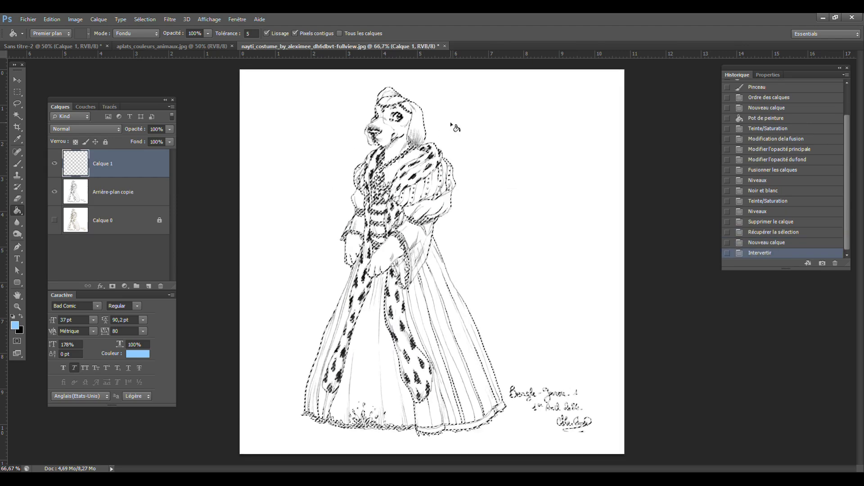
pyautogui.click(144, 19)
pyautogui.click(202, 283)
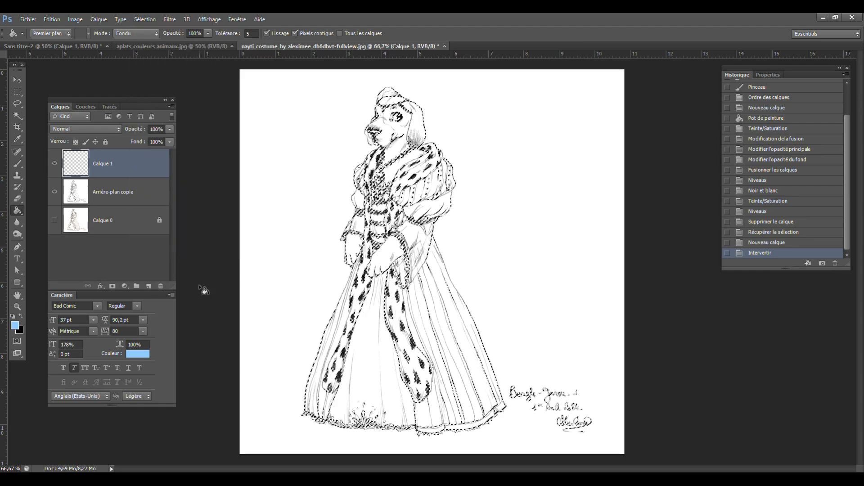
pyautogui.click(52, 19)
pyautogui.click(100, 182)
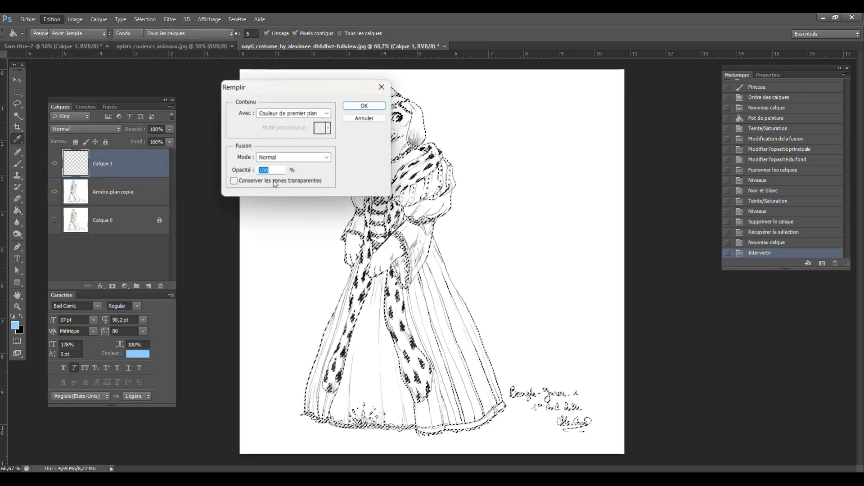
pyautogui.click(328, 113)
pyautogui.click(270, 195)
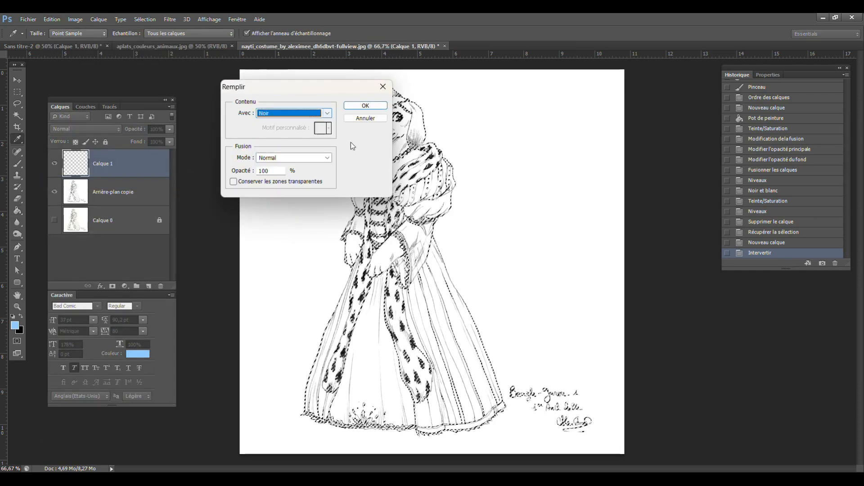
pyautogui.click(366, 106)
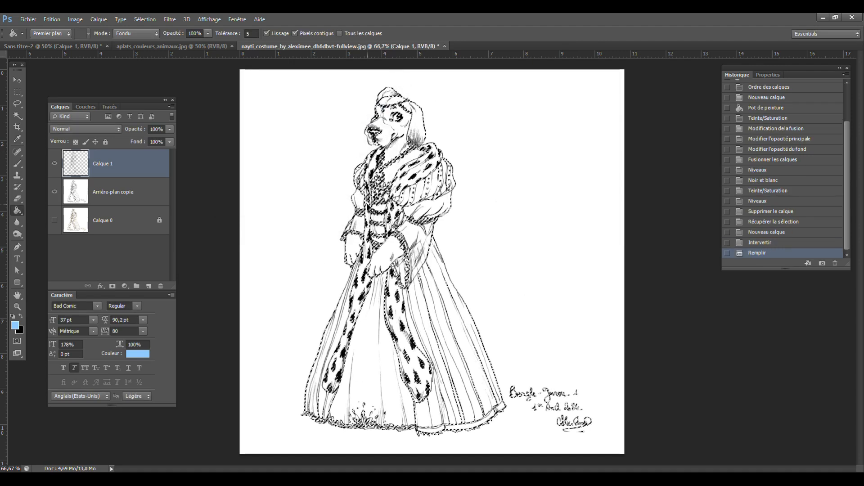
pyautogui.hotkey('ctrl', 'd')
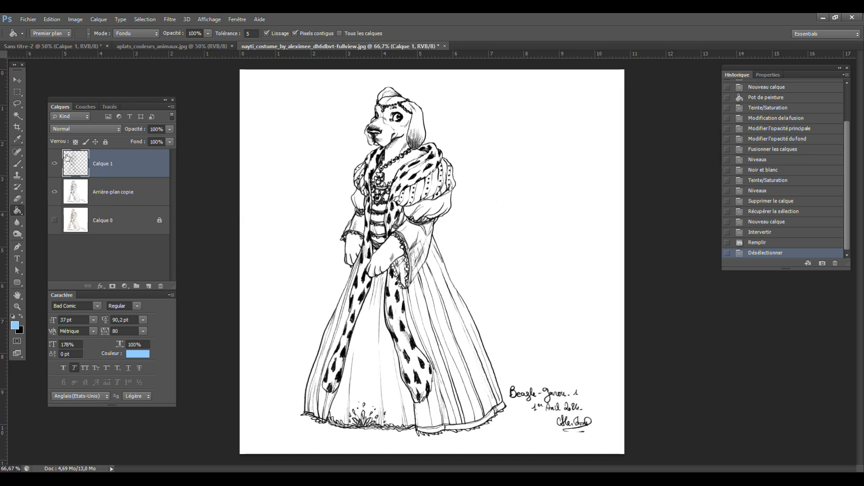
# - Hide Arrière-plan copie and add a new layer directly beneath Calque 1, filled with the light-blue foreground colour
pyautogui.click(67, 194)
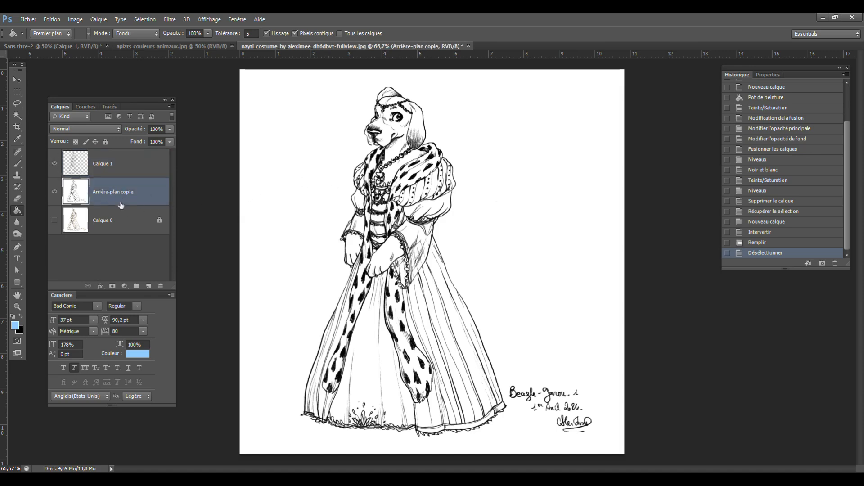
pyautogui.click(54, 194)
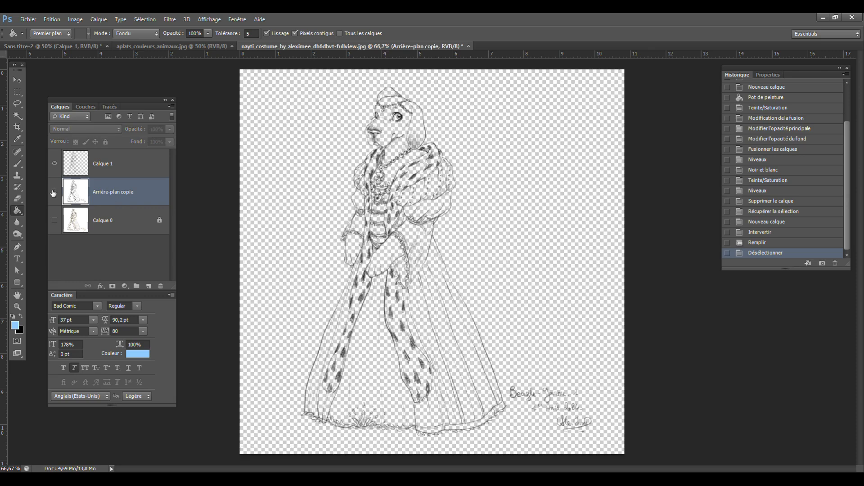
pyautogui.click(112, 169)
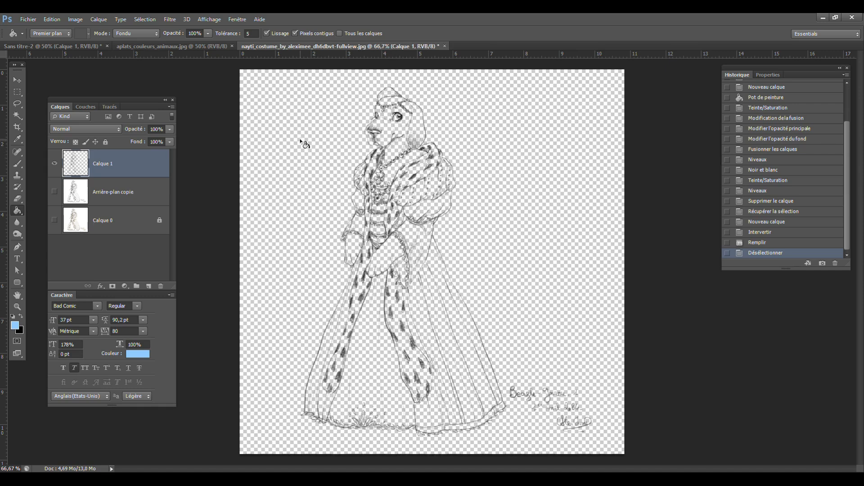
pyautogui.moveTo(108, 195); pyautogui.dragTo(163, 291)
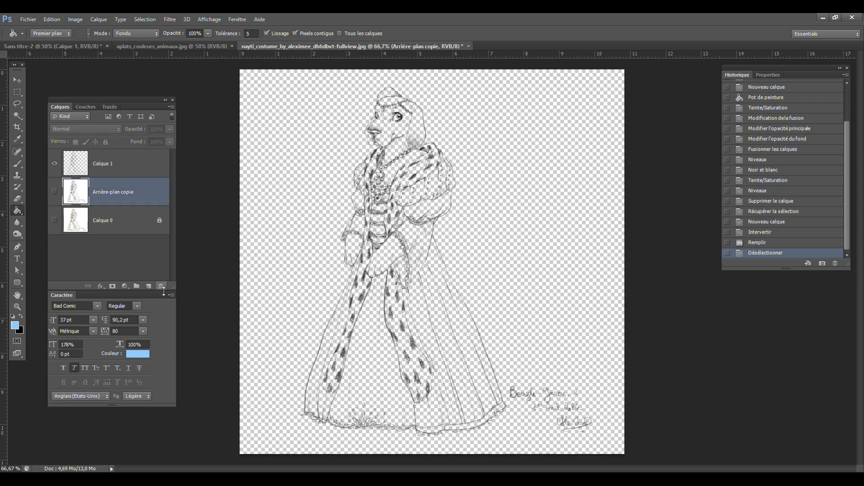
pyautogui.click(149, 287)
pyautogui.click(337, 208)
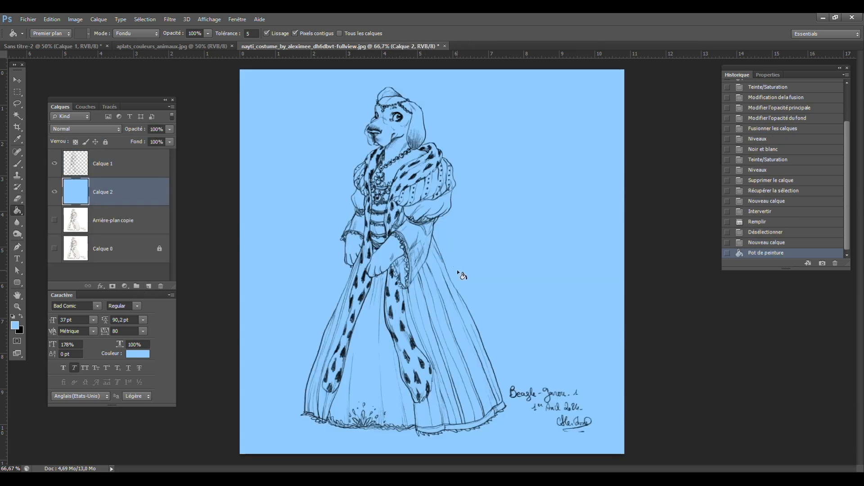
# - Turn the light-blue layer white using Hue/Saturation with Luminosité at its maximum, and lock the layer
pyautogui.hotkey('ctrl', 'u')
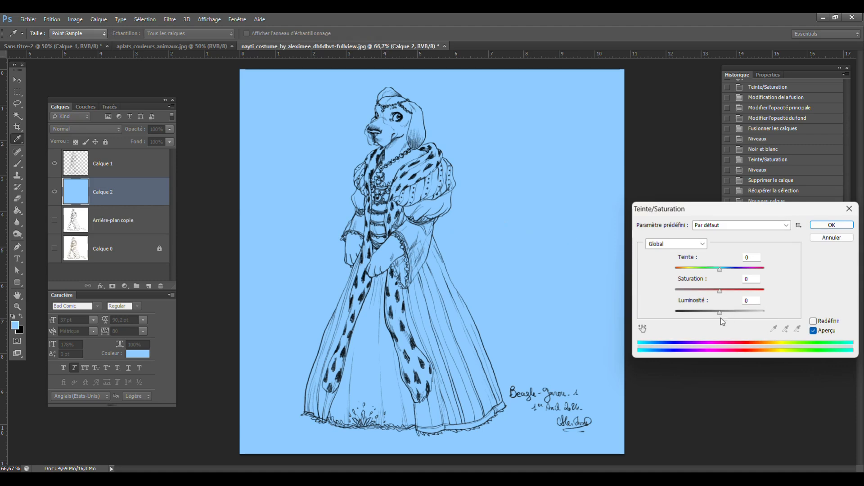
pyautogui.moveTo(720, 315); pyautogui.dragTo(838, 312)
pyautogui.click(835, 228)
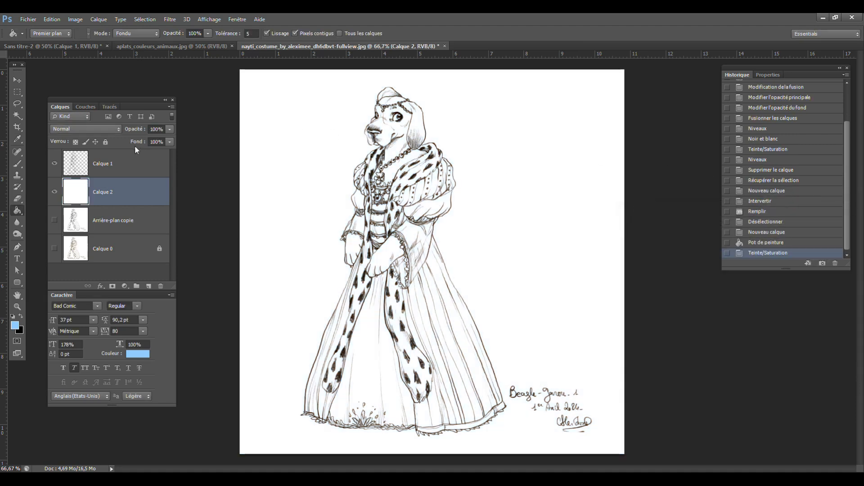
pyautogui.click(105, 142)
# - Rename the line art layer Calque 1 as encrage and the white layer Calque 2 as arrière plan
pyautogui.doubleClick(106, 163)
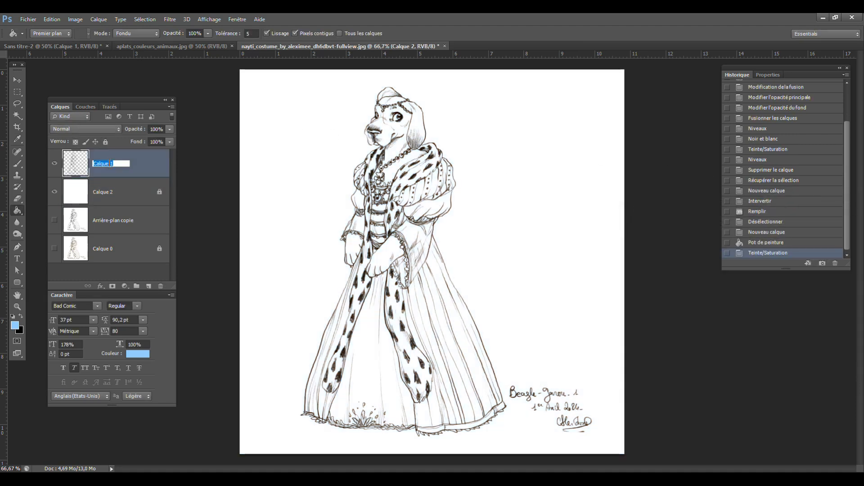
pyautogui.write('encrage')
pyautogui.press('Return')
pyautogui.doubleClick(103, 191)
pyautogui.write('arrière p')
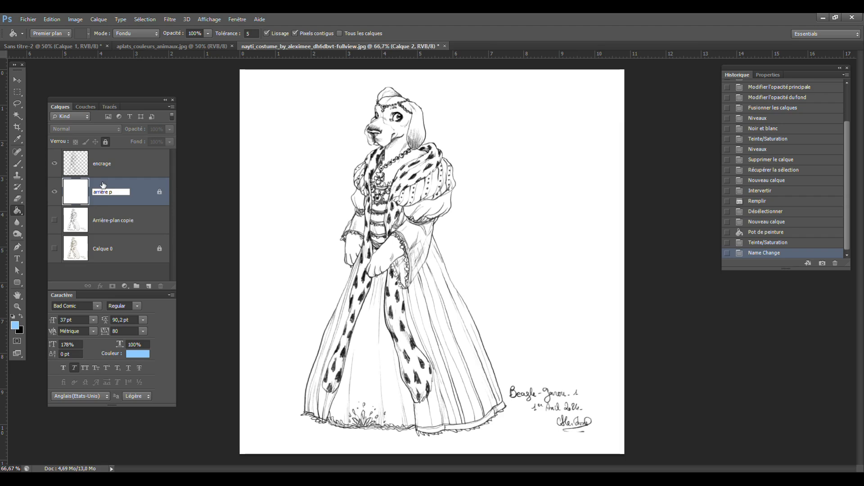
pyautogui.write('lan')
pyautogui.press('Return')
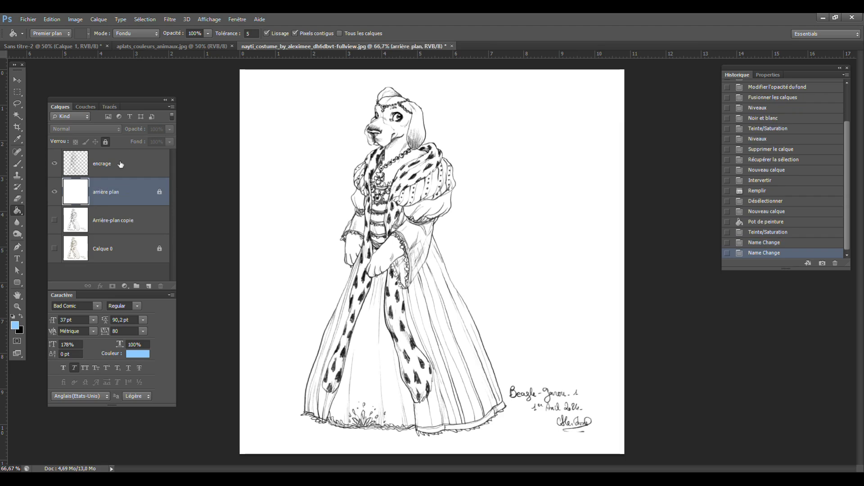
# - Add a new layer between encrage and arrière plan, and set the Brush size to 79 px
pyautogui.click(114, 165)
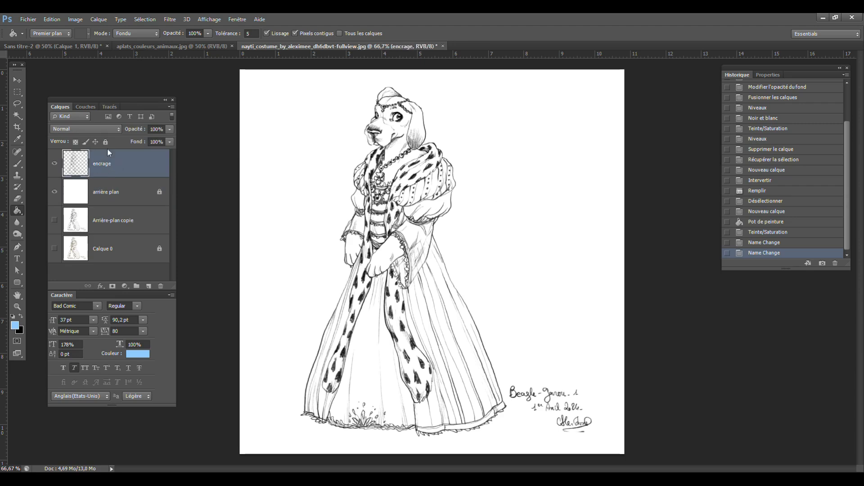
pyautogui.click(122, 194)
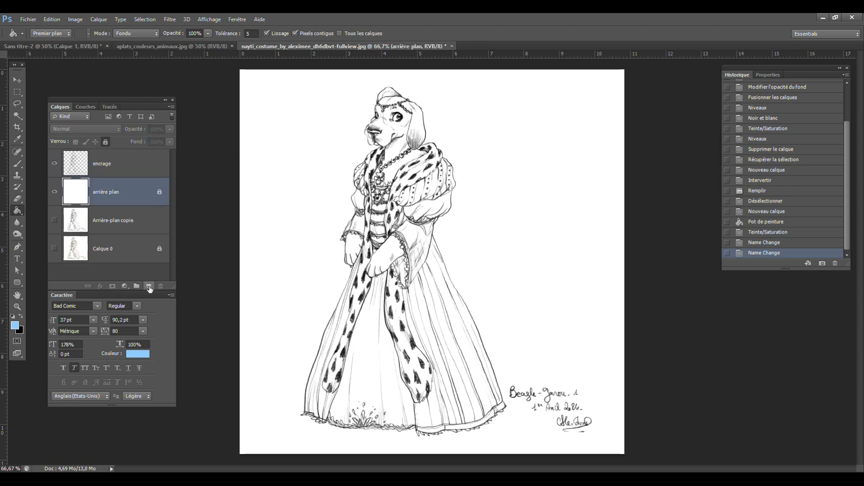
pyautogui.click(148, 287)
pyautogui.click(17, 163)
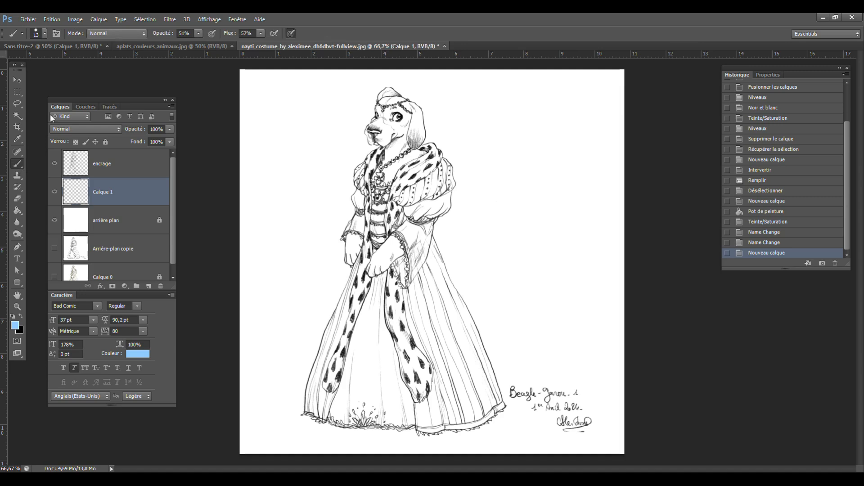
pyautogui.click(44, 36)
pyautogui.click(46, 61)
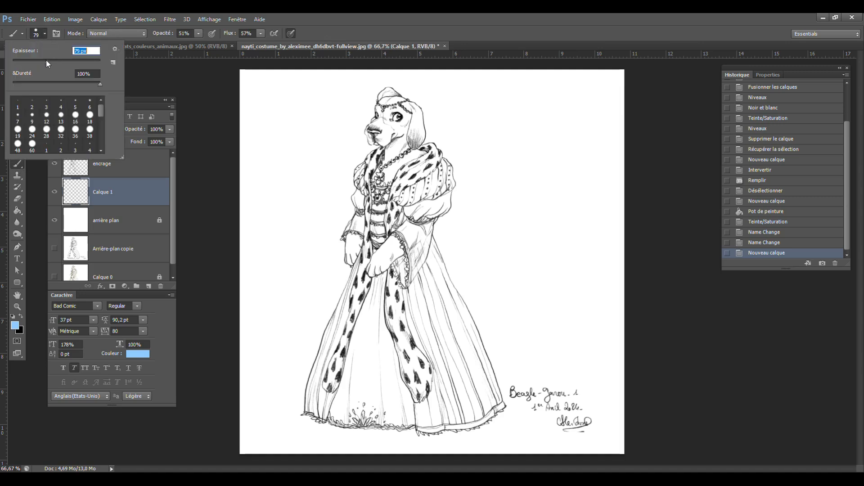
# - Paint light-blue test strokes across the costume's upper half on Calque 1, raising the brush's opacity and flow to 100%
pyautogui.moveTo(338, 226)
pyautogui.mouseDown()
pyautogui.moveTo(405, 237)
pyautogui.moveTo(499, 198)
pyautogui.mouseUp()
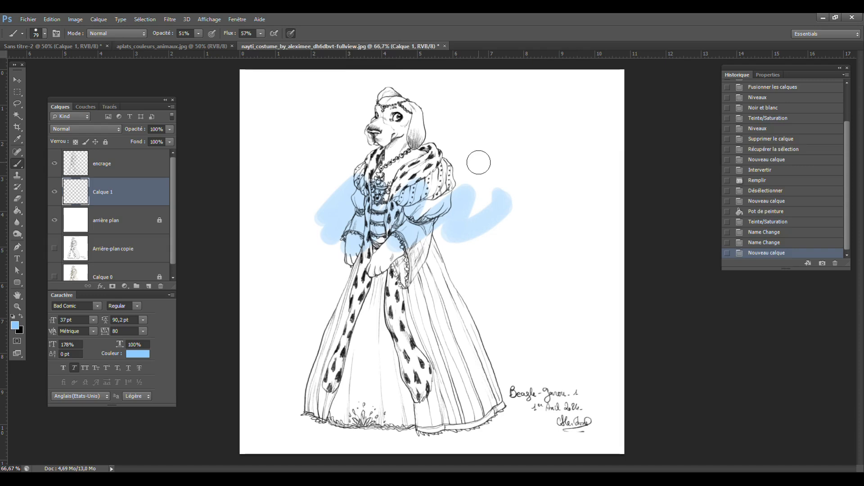
pyautogui.click(260, 34)
pyautogui.moveTo(292, 173)
pyautogui.mouseDown()
pyautogui.moveTo(414, 202)
pyautogui.moveTo(524, 194)
pyautogui.mouseUp()
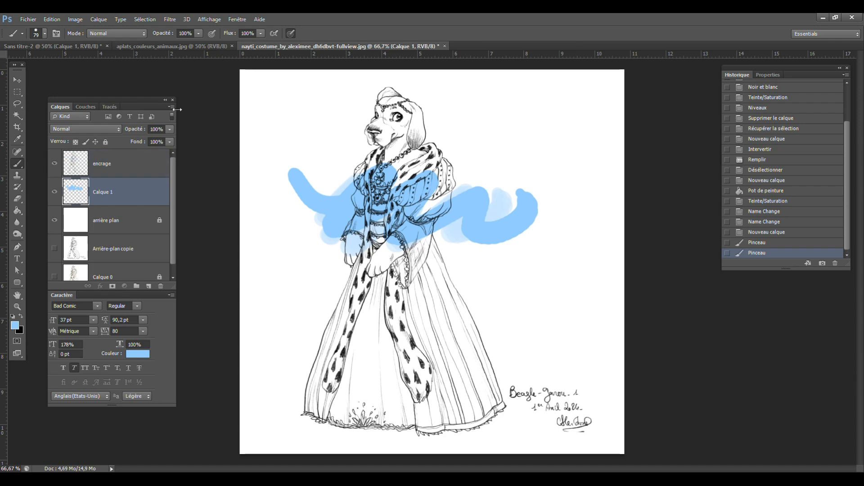
# - Test Calque 1 above encrage, return it beneath the line art, and paint another light-blue stroke over the upper skirt
pyautogui.moveTo(110, 180)
pyautogui.mouseDown()
pyautogui.moveTo(117, 151)
pyautogui.moveTo(118, 198)
pyautogui.mouseUp()
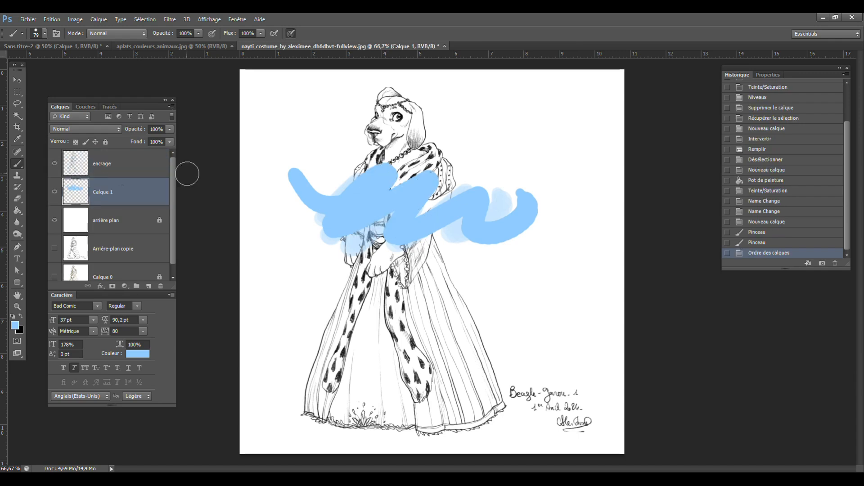
pyautogui.moveTo(358, 252)
pyautogui.mouseDown()
pyautogui.moveTo(344, 287)
pyautogui.moveTo(397, 206)
pyautogui.moveTo(458, 272)
pyautogui.mouseUp()
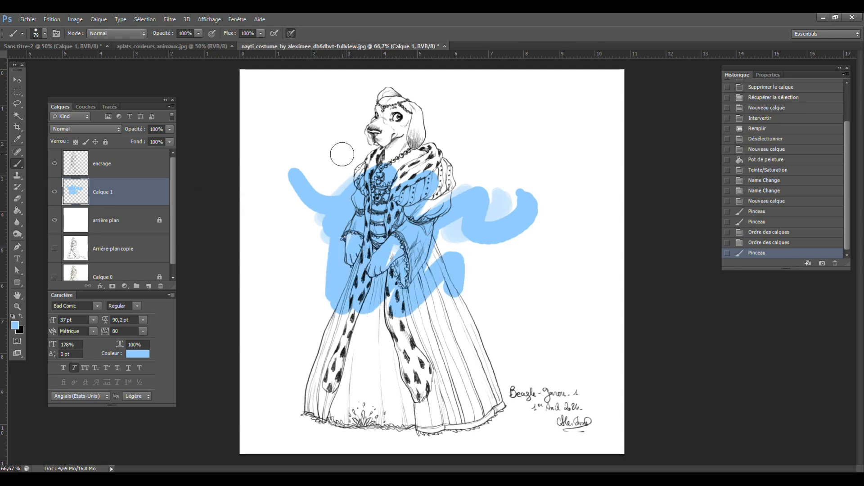
# - Examine the transparent line art over the blue paint around the sleeve and hand at 300%, then the whole figure at 50%
pyautogui.click(17, 306)
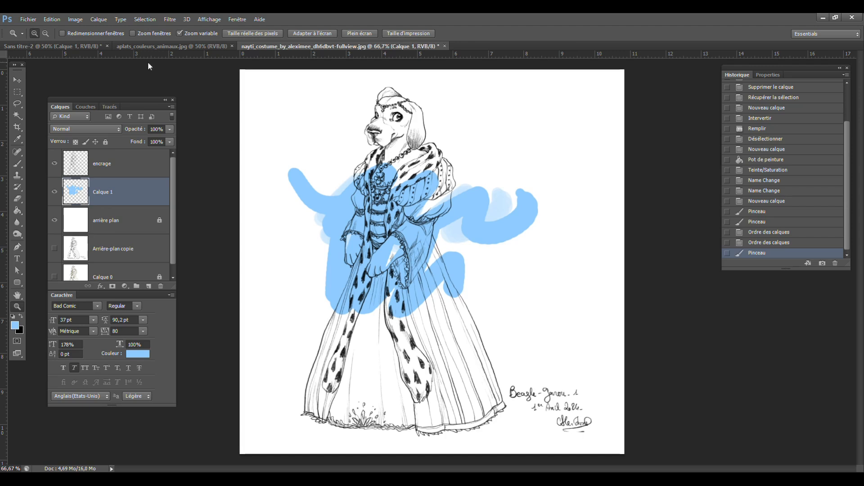
pyautogui.click(399, 250)
pyautogui.click(399, 250)
pyautogui.click(398, 250)
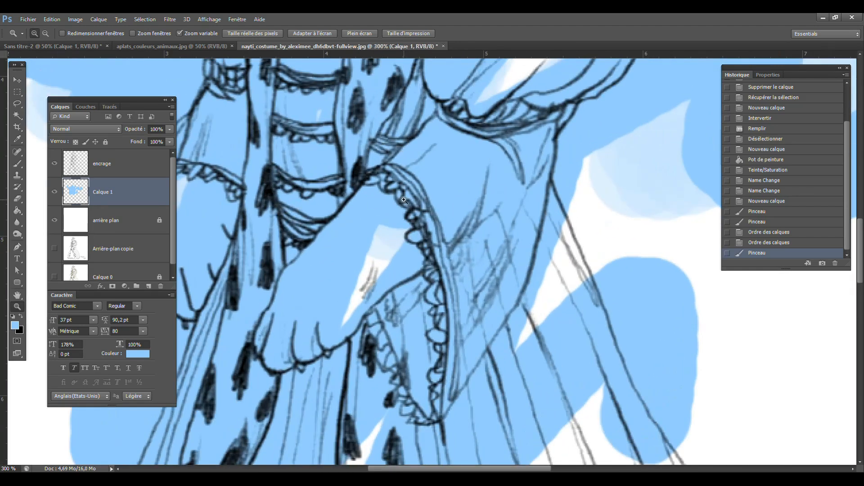
pyautogui.click(45, 33)
pyautogui.click(356, 205)
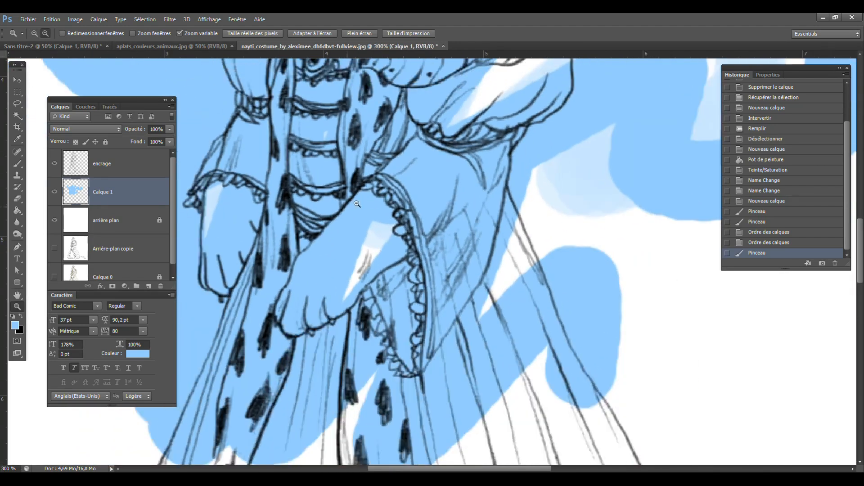
pyautogui.click(358, 206)
pyautogui.click(360, 207)
pyautogui.click(360, 207)
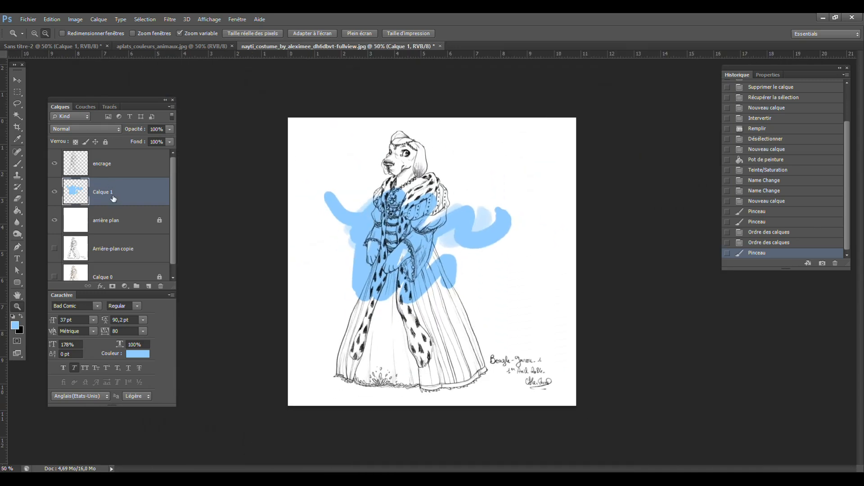
# - Delete the blue paint layer Calque 1 and fully lock the encrage layer
pyautogui.press('Delete')
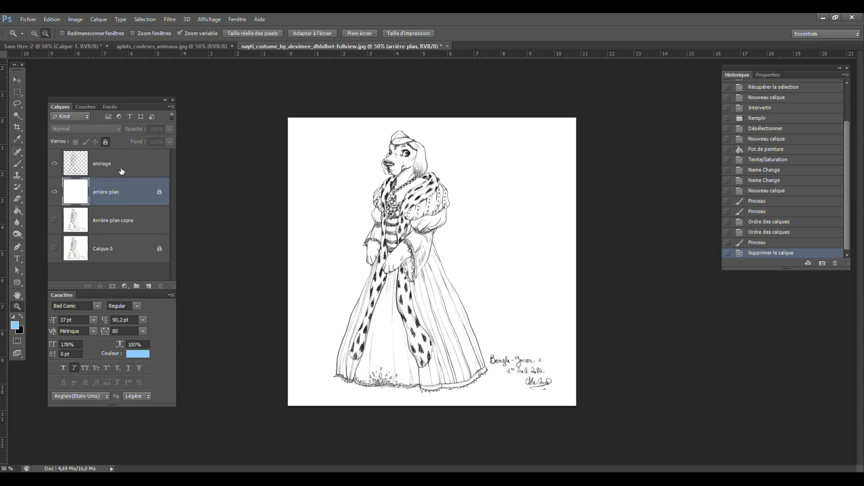
pyautogui.click(113, 167)
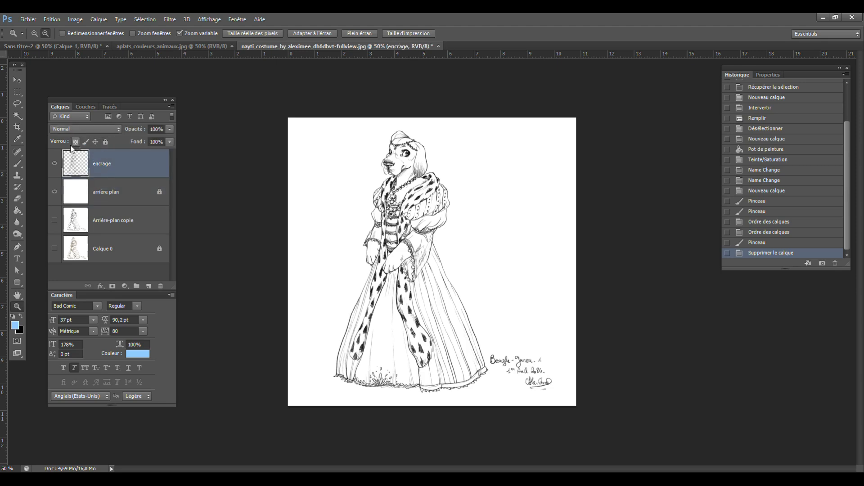
pyautogui.click(106, 142)
# - Try painting on the fully locked encrage layer, and replace its full lock with a transparent-pixel lock
pyautogui.click(17, 163)
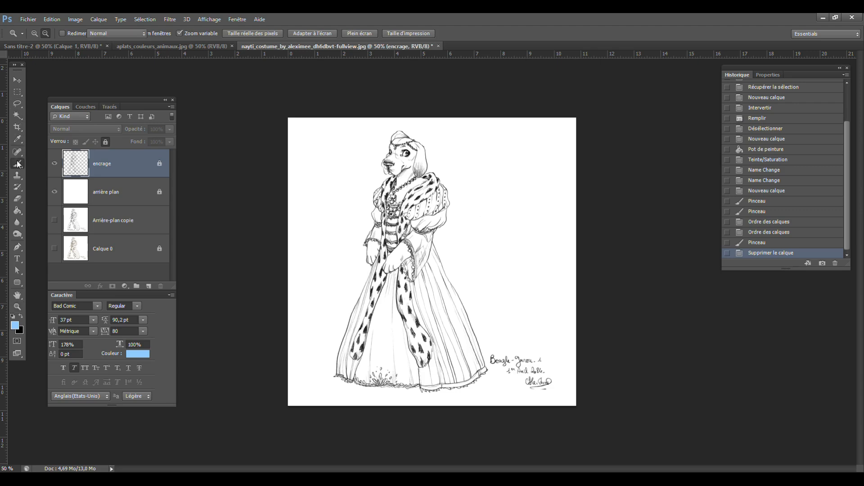
pyautogui.click(331, 184)
pyautogui.click(410, 189)
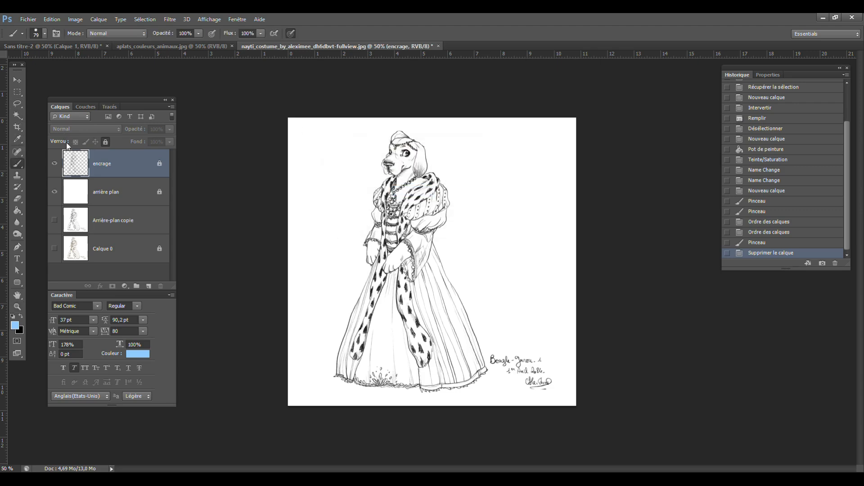
pyautogui.click(106, 142)
pyautogui.click(75, 142)
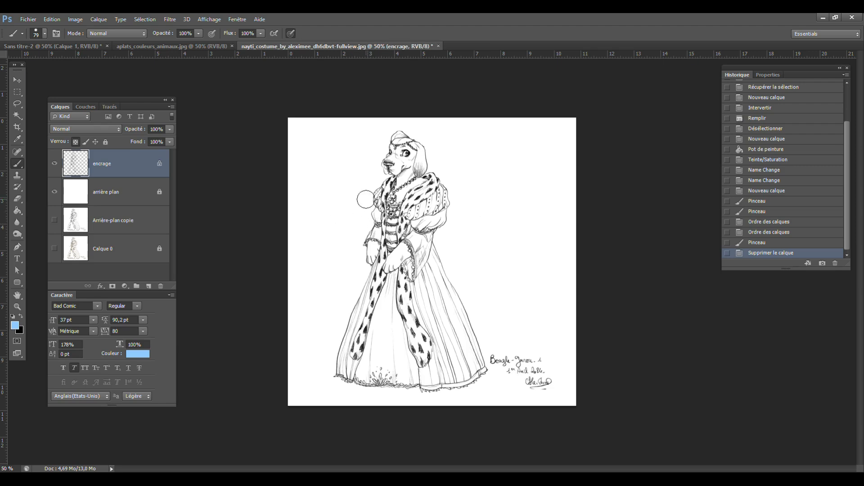
# - Paint the encrage lines light blue with broad brush strokes over the whole drawing, and revert those strokes
pyautogui.moveTo(390, 165)
pyautogui.mouseDown()
pyautogui.moveTo(396, 234)
pyautogui.moveTo(418, 279)
pyautogui.mouseUp()
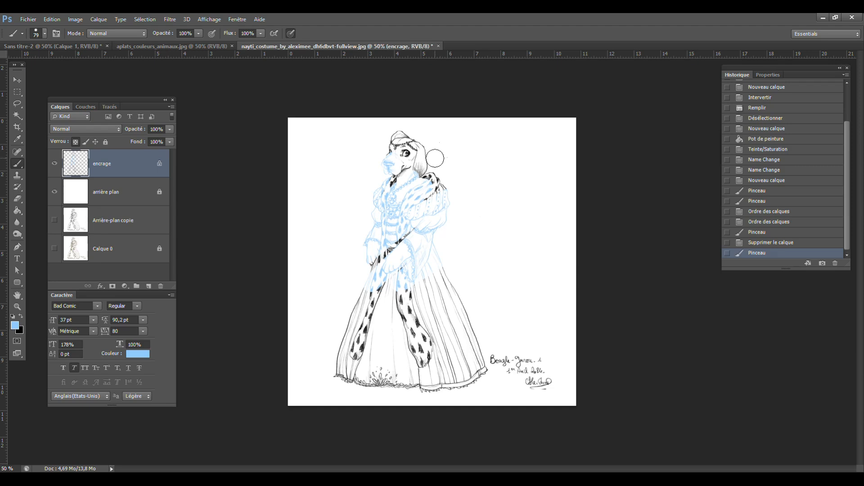
pyautogui.moveTo(374, 253)
pyautogui.mouseDown()
pyautogui.moveTo(412, 231)
pyautogui.moveTo(345, 390)
pyautogui.moveTo(442, 303)
pyautogui.moveTo(407, 395)
pyautogui.moveTo(489, 321)
pyautogui.moveTo(468, 391)
pyautogui.moveTo(555, 351)
pyautogui.moveTo(556, 361)
pyautogui.moveTo(541, 367)
pyautogui.moveTo(543, 349)
pyautogui.moveTo(491, 352)
pyautogui.moveTo(387, 394)
pyautogui.moveTo(333, 388)
pyautogui.moveTo(431, 205)
pyautogui.moveTo(432, 176)
pyautogui.moveTo(359, 209)
pyautogui.moveTo(394, 124)
pyautogui.moveTo(379, 191)
pyautogui.moveTo(546, 311)
pyautogui.mouseUp()
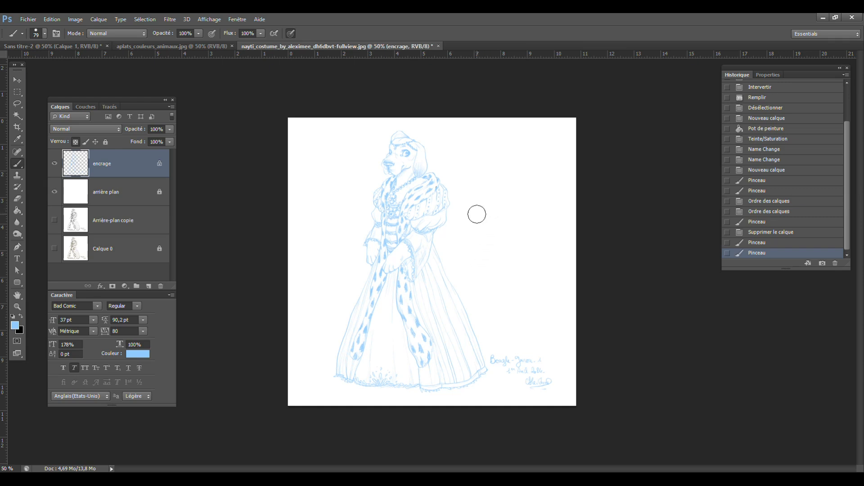
pyautogui.click(782, 243)
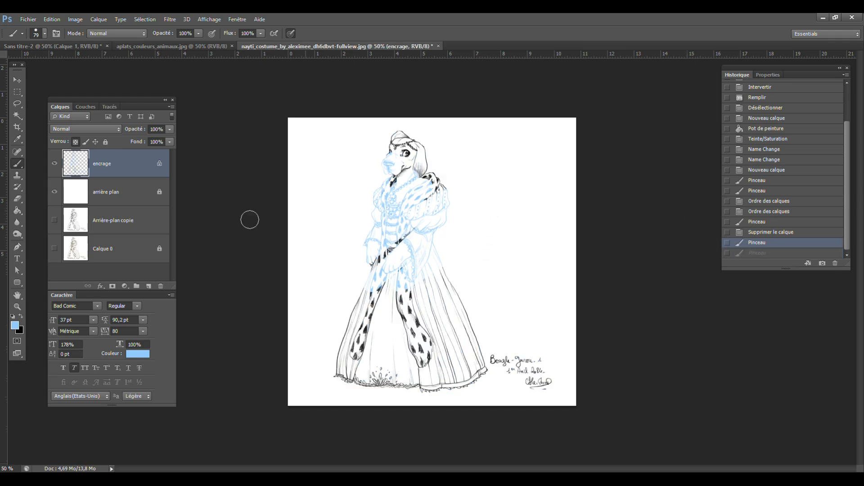
pyautogui.click(777, 233)
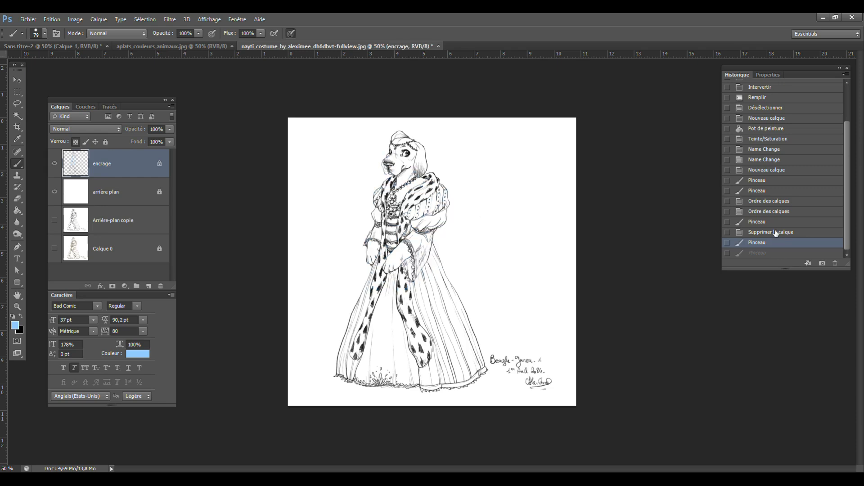
# - Set the foreground colour to purple 7c2fb7 and the background colour to orange ff9519
pyautogui.click(16, 326)
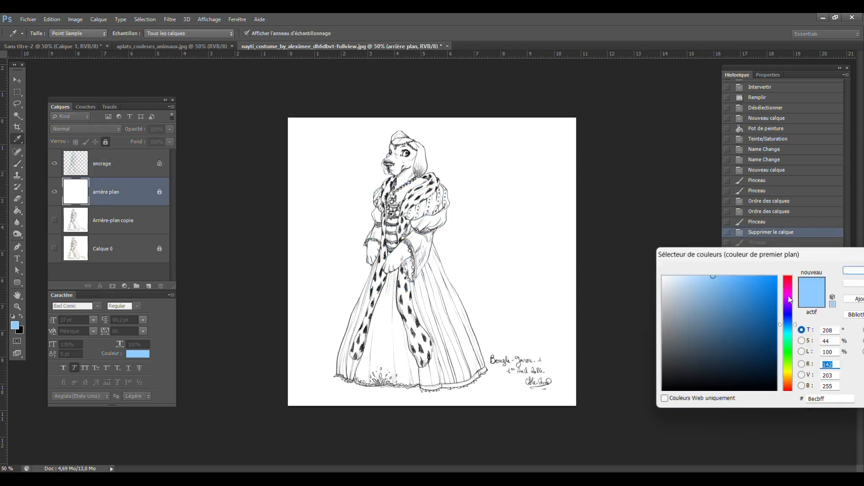
pyautogui.moveTo(791, 307); pyautogui.dragTo(790, 303)
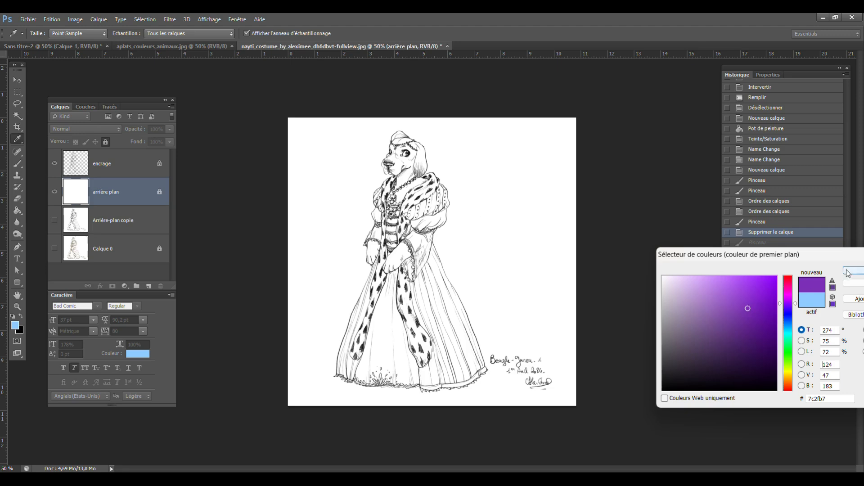
pyautogui.press('Return')
pyautogui.press('b')
pyautogui.click(20, 332)
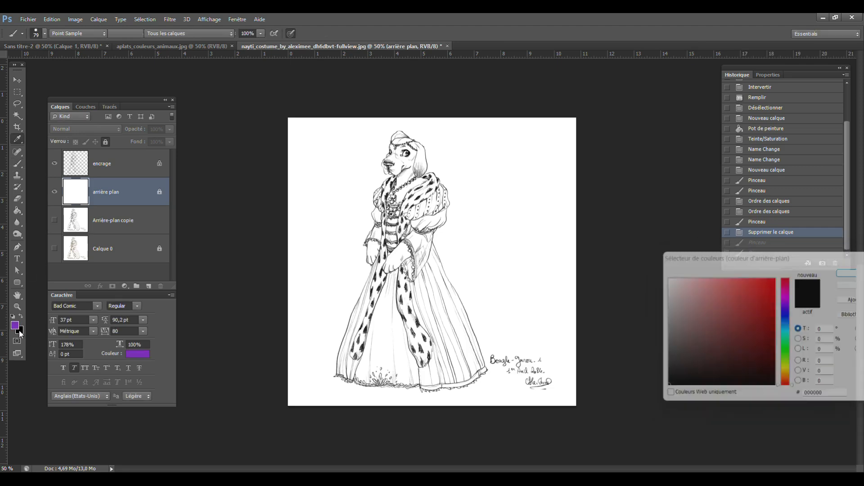
pyautogui.click(788, 384)
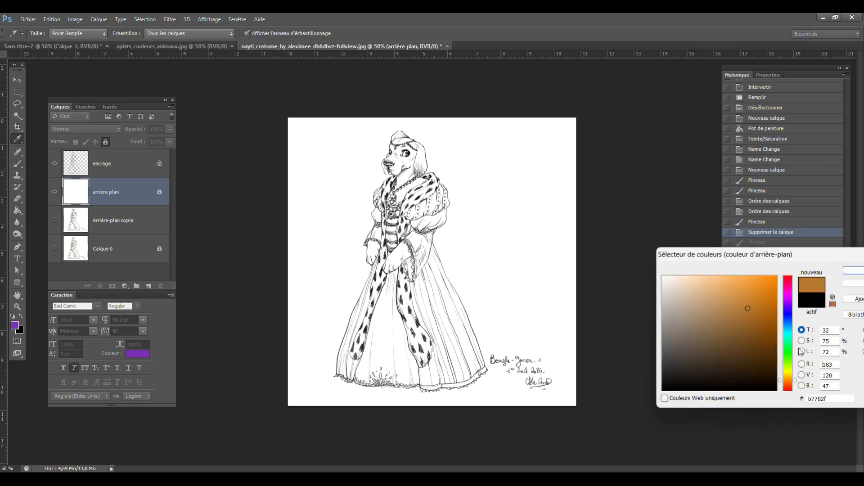
pyautogui.click(765, 277)
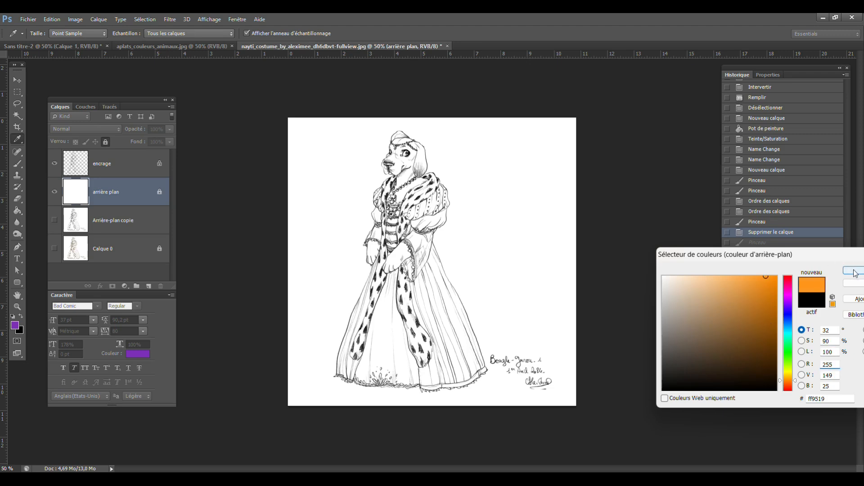
pyautogui.click(855, 271)
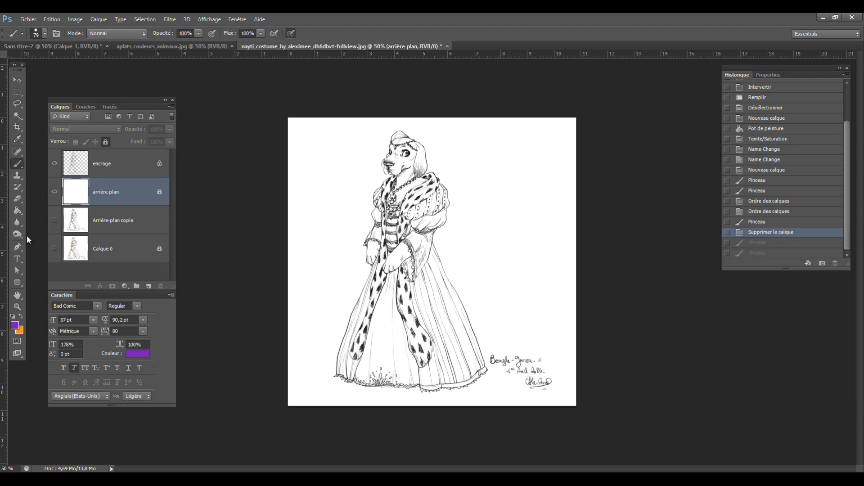
# - Recolour the encrage lines with purple-to-orange linear gradients, trying several directions across the figure
pyautogui.click(17, 210)
pyautogui.click(56, 213)
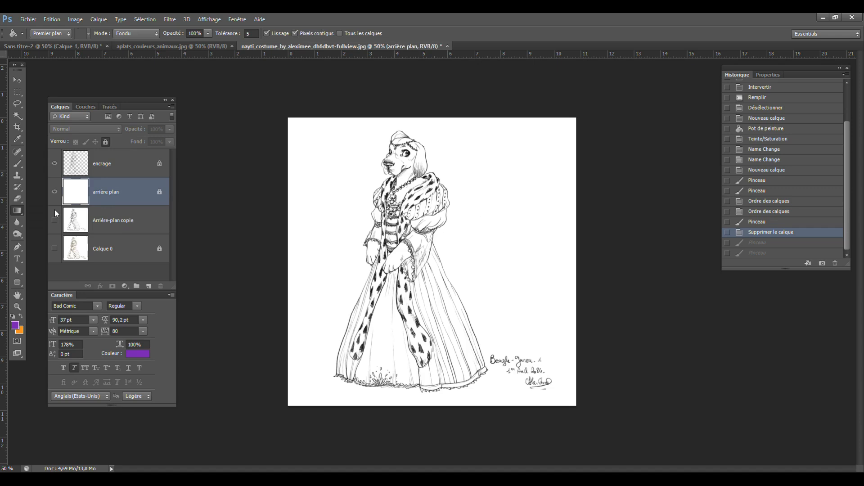
pyautogui.click(103, 165)
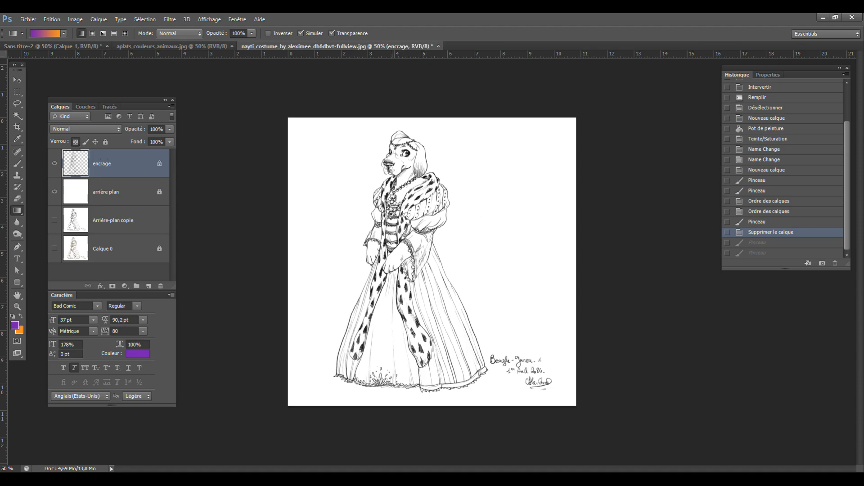
pyautogui.moveTo(378, 155); pyautogui.dragTo(522, 279)
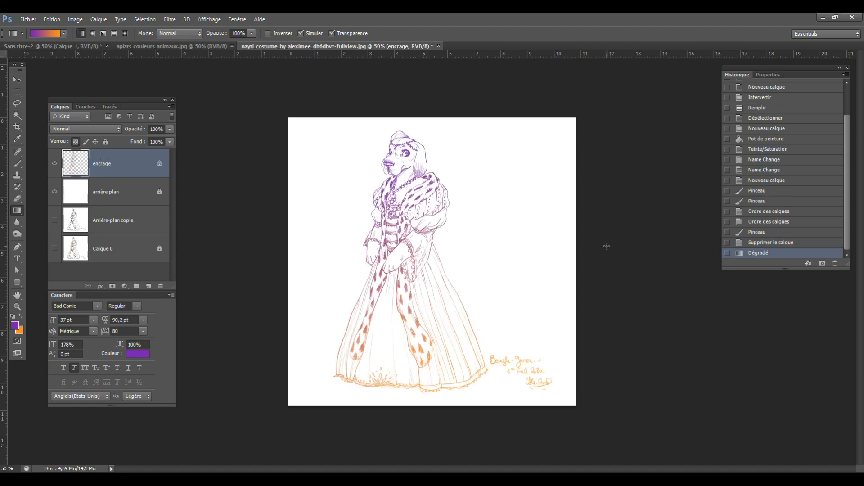
pyautogui.moveTo(355, 364); pyautogui.dragTo(454, 229)
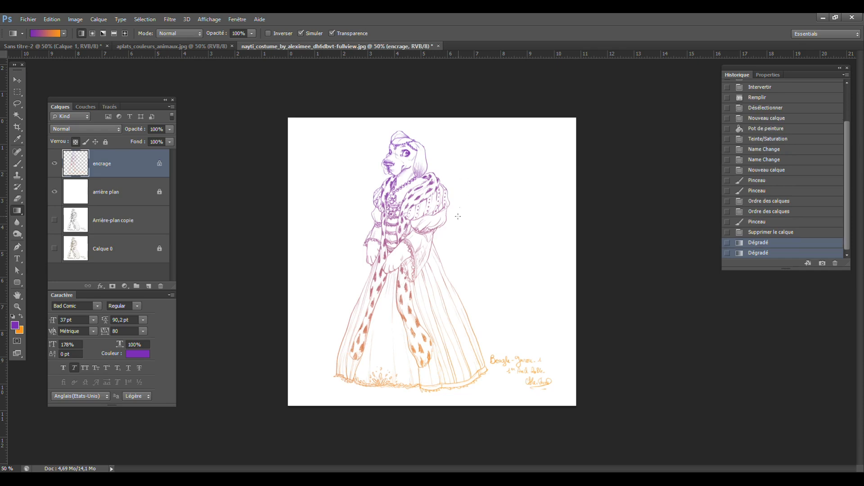
pyautogui.moveTo(310, 285); pyautogui.dragTo(436, 206)
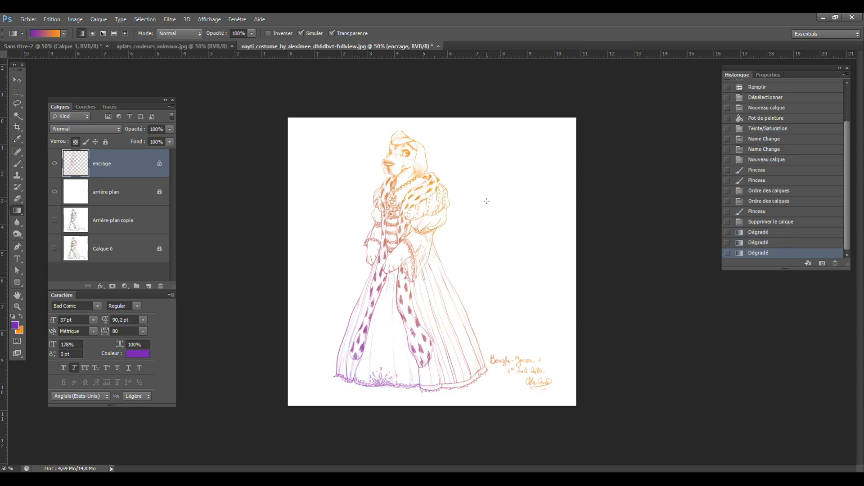
pyautogui.moveTo(358, 210); pyautogui.dragTo(486, 201)
pyautogui.moveTo(364, 191); pyautogui.dragTo(468, 231)
pyautogui.moveTo(387, 355); pyautogui.dragTo(498, 209)
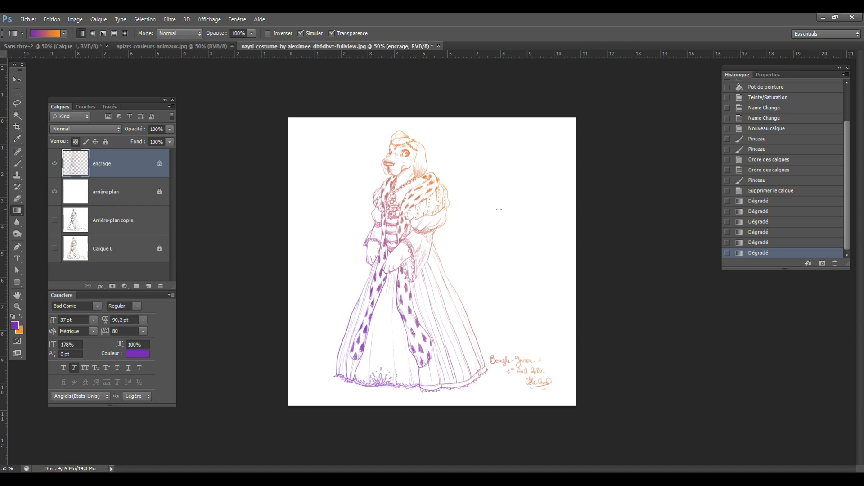
# - Add a new layer above arrière plan and fill it with black using the Paint Bucket
pyautogui.click(111, 184)
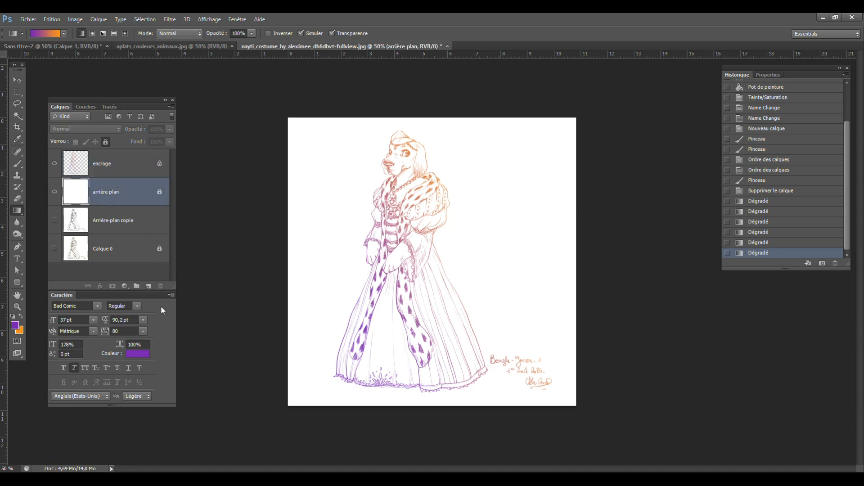
pyautogui.click(148, 287)
pyautogui.click(14, 325)
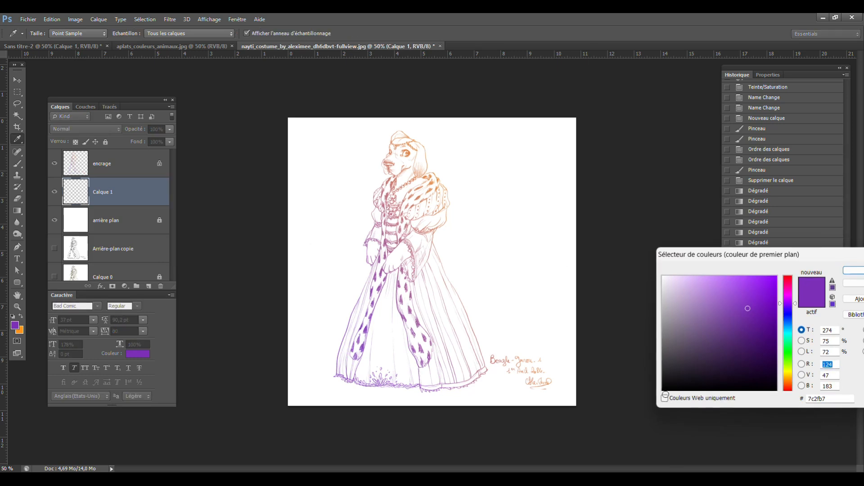
pyautogui.press('Return')
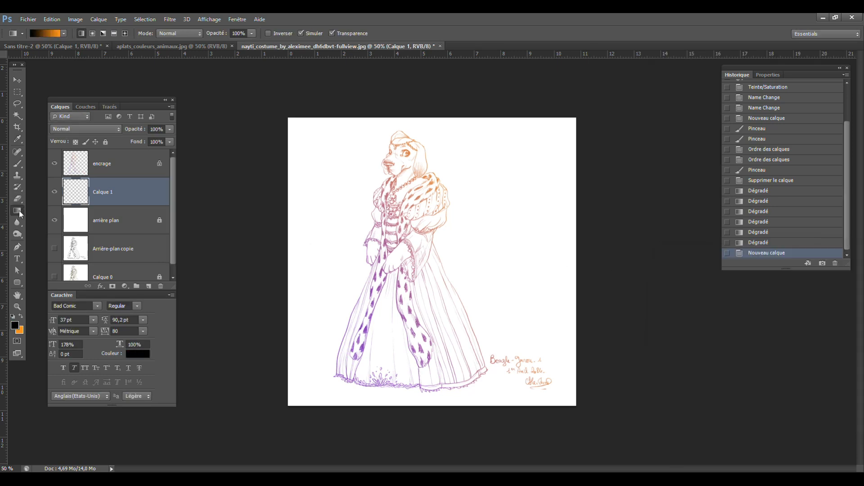
pyautogui.moveTo(21, 214); pyautogui.dragTo(51, 219)
pyautogui.click(421, 251)
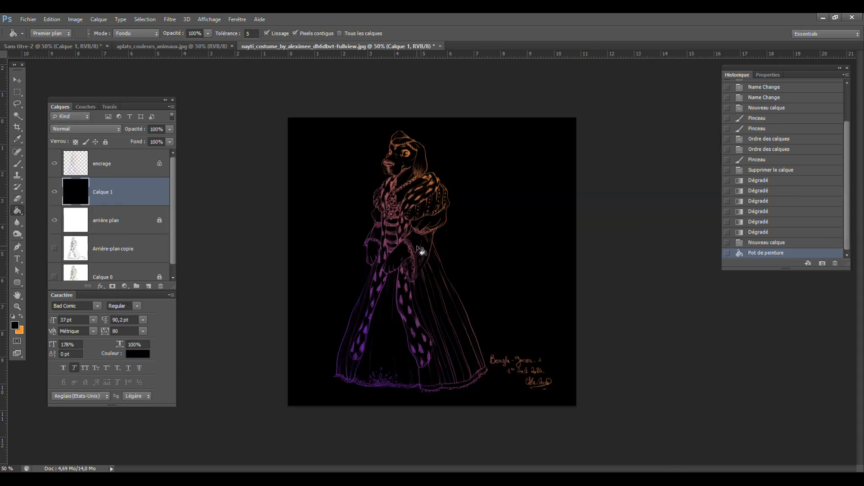
# - Unlock encrage, turn its lines white with Hue/Saturation at maximum luminosity, and adjust the layer's opacity
pyautogui.click(118, 164)
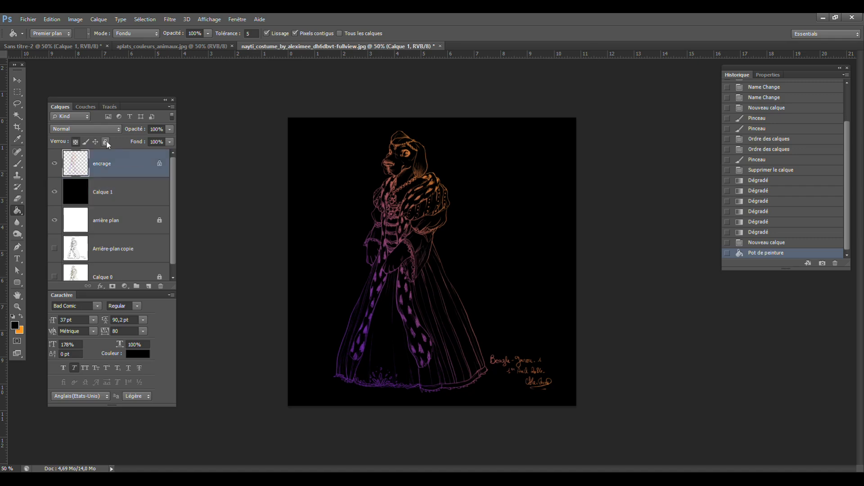
pyautogui.hotkey('ctrl', 'u')
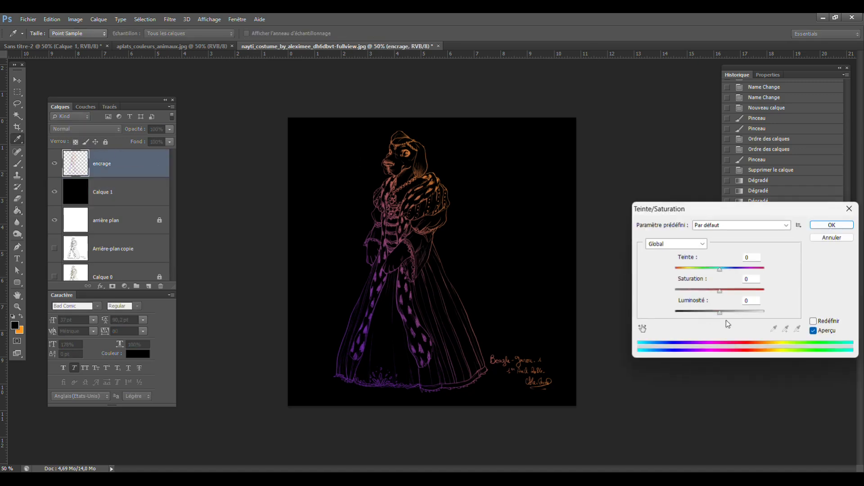
pyautogui.moveTo(720, 312); pyautogui.dragTo(812, 302)
pyautogui.click(831, 225)
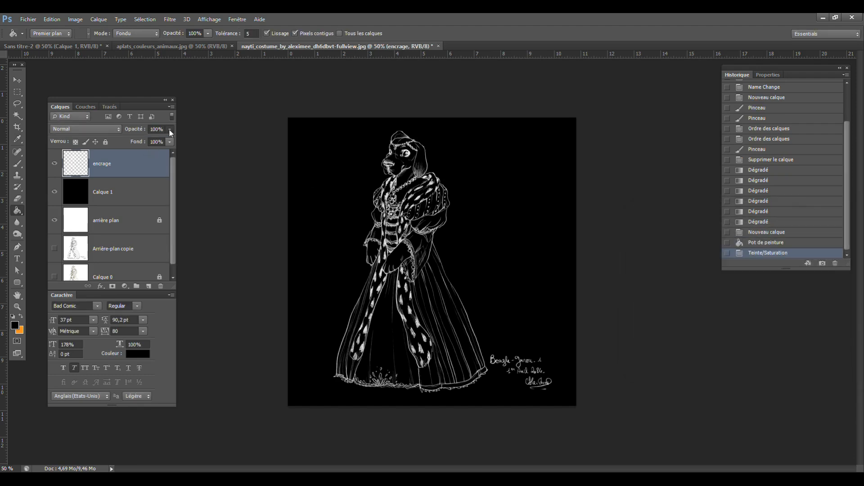
pyautogui.moveTo(169, 130); pyautogui.dragTo(220, 158)
# - Revert the document to the state just after the Calque 1 deletion, before the gradients, and select encrage
pyautogui.click(770, 223)
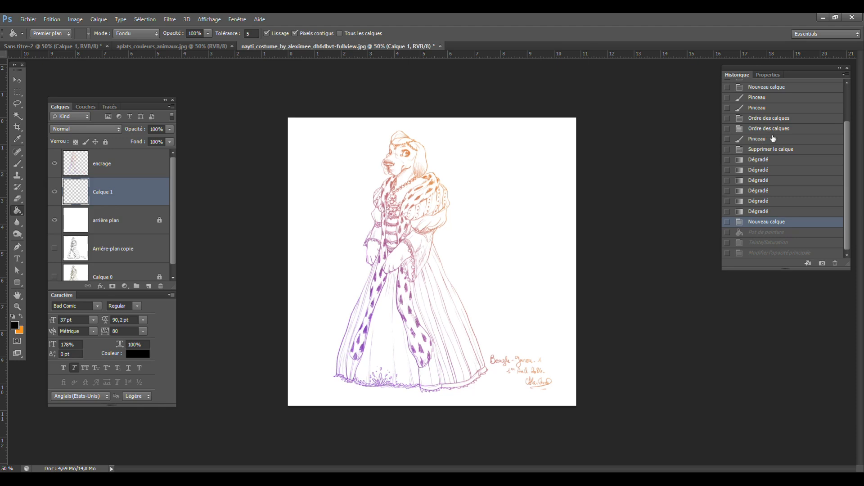
pyautogui.click(763, 150)
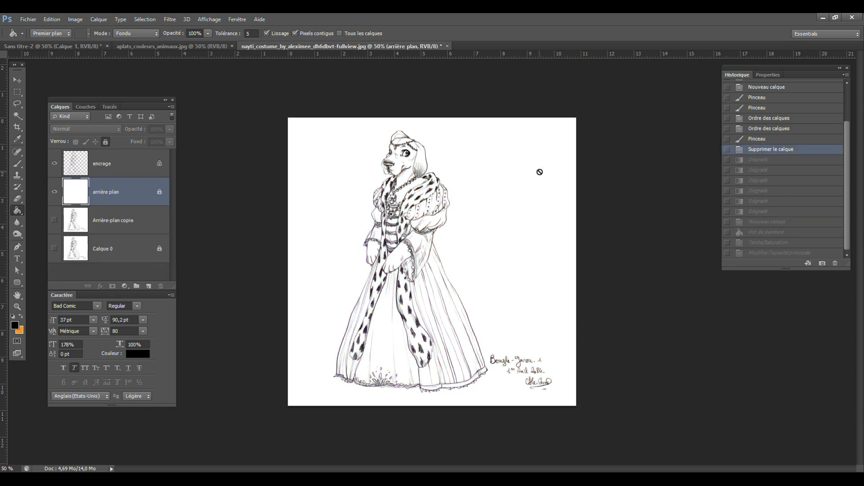
pyautogui.click(107, 168)
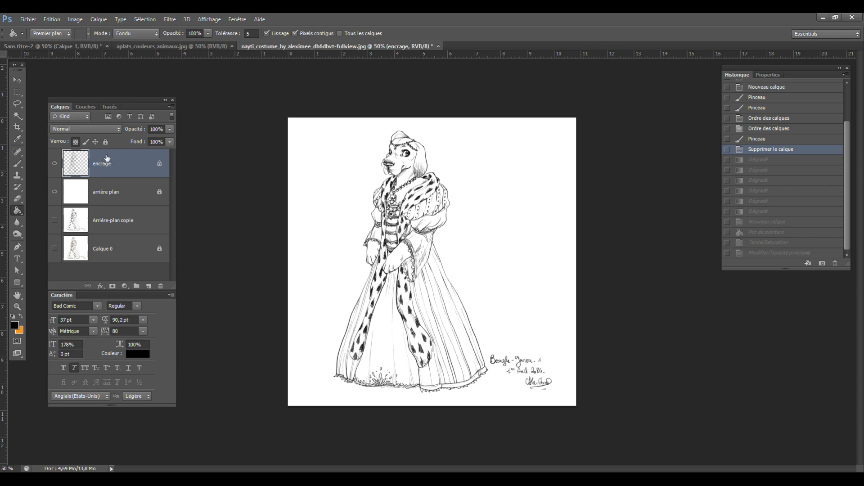
# - Replace encrage's transparency lock with a full lock, and put Arrière-plan copie and Calque 0 into a new group
pyautogui.click(76, 144)
pyautogui.click(105, 142)
pyautogui.click(120, 222)
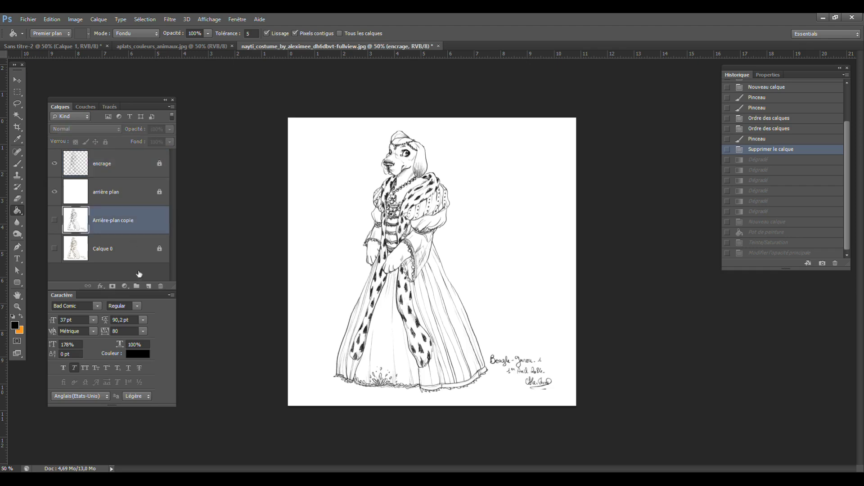
pyautogui.click(136, 287)
pyautogui.click(128, 234)
pyautogui.keyDown('shift'); pyautogui.click(128, 256); pyautogui.keyUp('shift')
pyautogui.moveTo(119, 227); pyautogui.dragTo(117, 212)
# - Collapse the new group and rename it bases
pyautogui.click(65, 211)
pyautogui.doubleClick(97, 211)
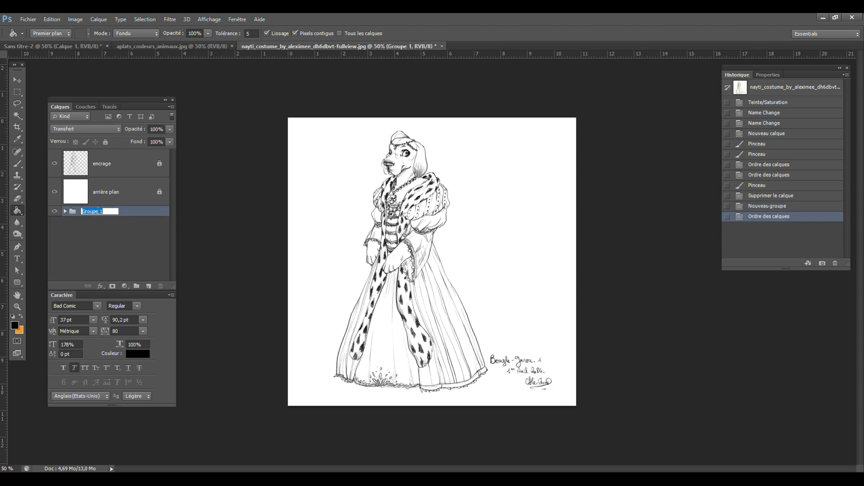
pyautogui.write('basess')
pyautogui.press('Return')
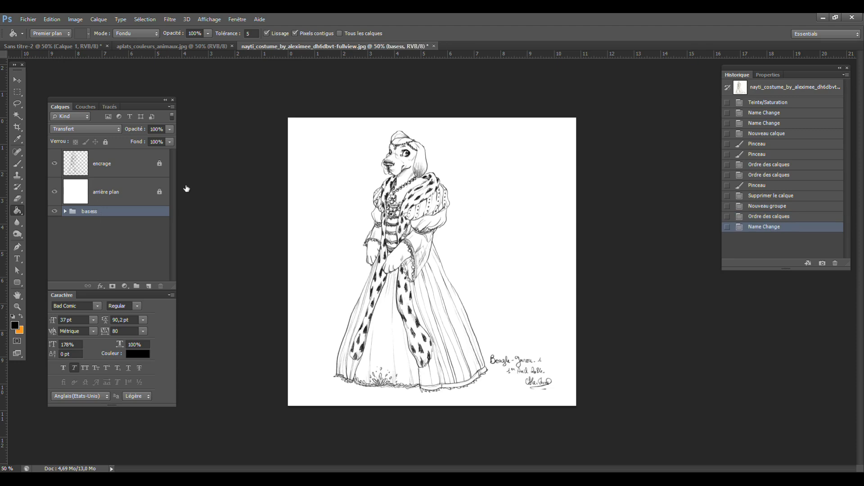
pyautogui.doubleClick(103, 212)
pyautogui.press('BackSpace')
pyautogui.press('Return')
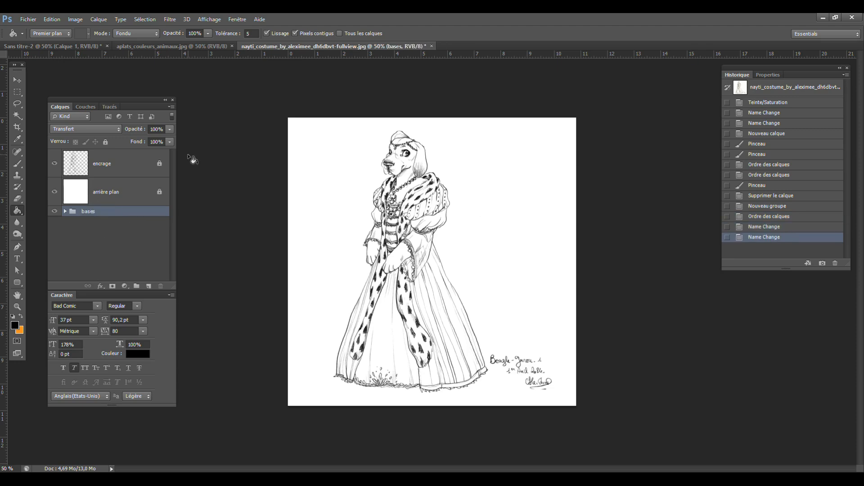
# - Fully lock and hide the bases group, and check the encrage lines with arrière plan briefly hidden before showing it again
pyautogui.click(105, 141)
pyautogui.click(54, 212)
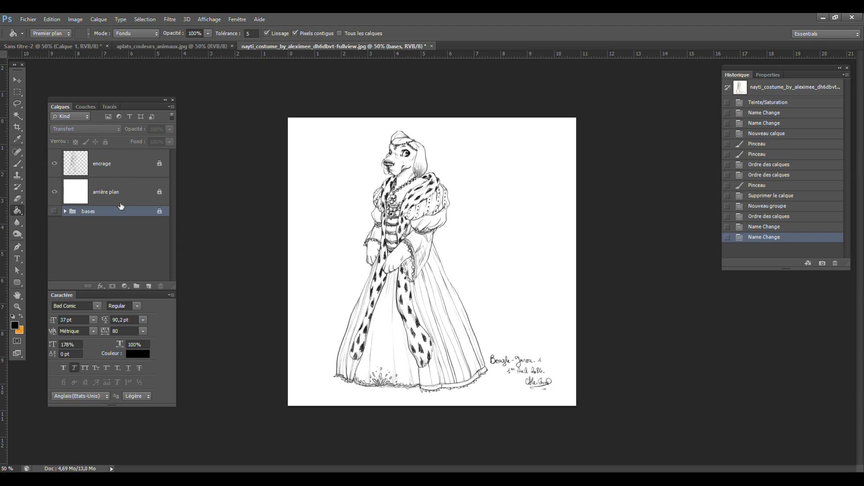
pyautogui.click(129, 189)
pyautogui.click(53, 194)
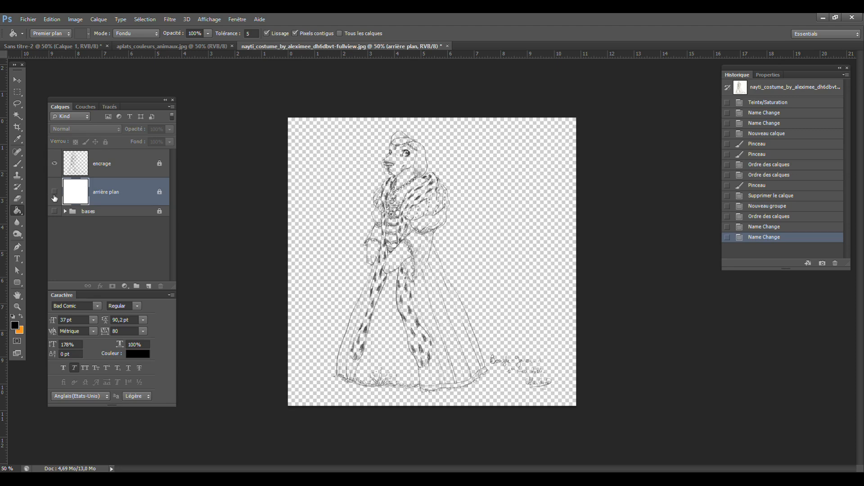
pyautogui.click(54, 193)
pyautogui.click(123, 176)
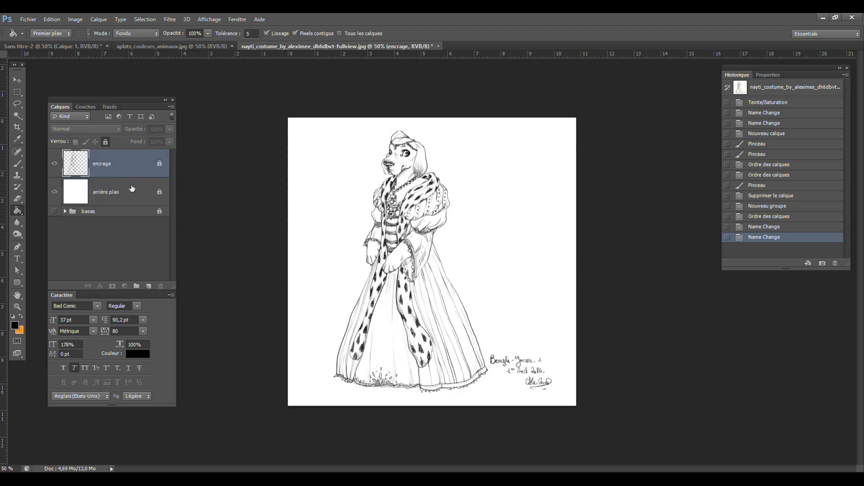
# - Create a group above arrière plan and name it silhouette
pyautogui.click(131, 189)
pyautogui.click(136, 286)
pyautogui.doubleClick(96, 183)
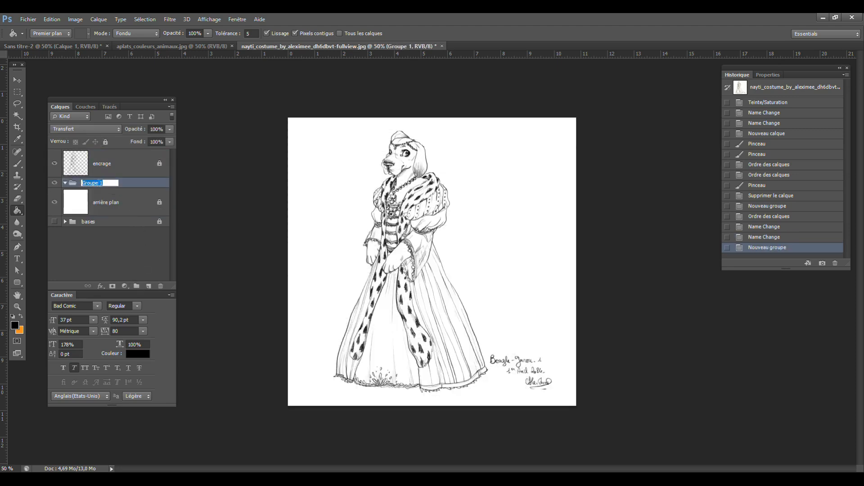
pyautogui.write('silhouette')
pyautogui.press('Return')
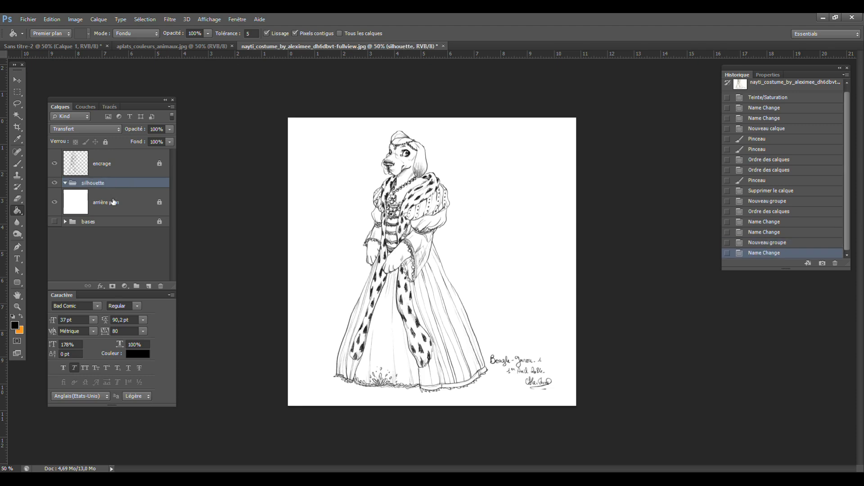
# - Add a new layer directly above arrière plan and set the foreground colour to pure red, ff0000
pyautogui.click(112, 202)
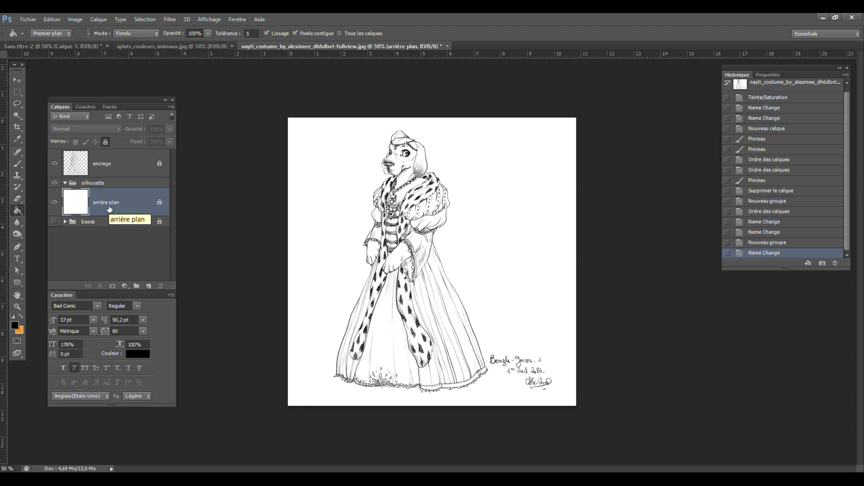
pyautogui.click(149, 286)
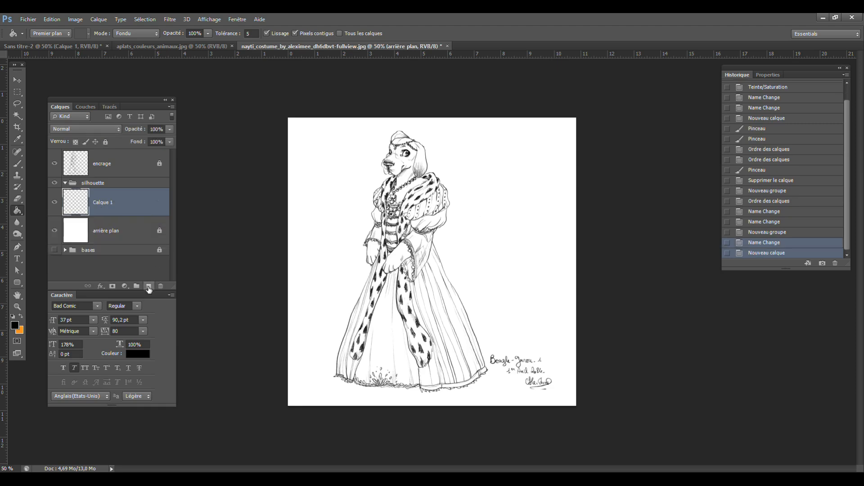
pyautogui.click(16, 324)
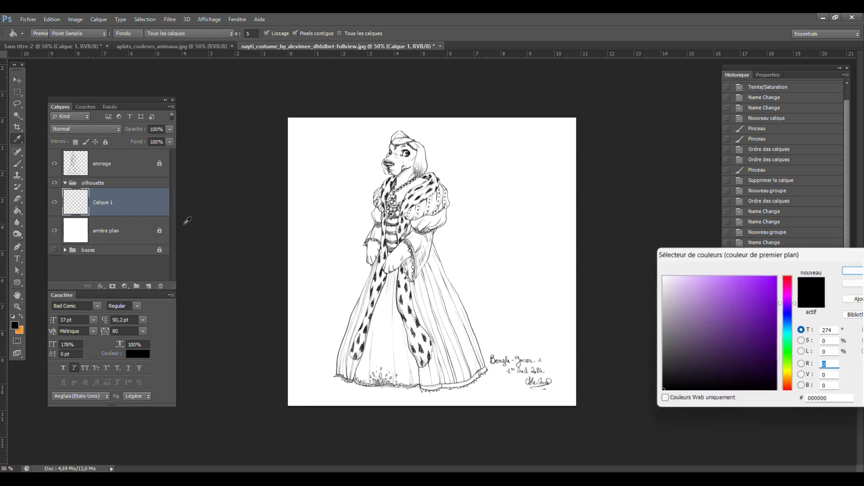
pyautogui.click(775, 277)
pyautogui.moveTo(790, 288); pyautogui.dragTo(791, 276)
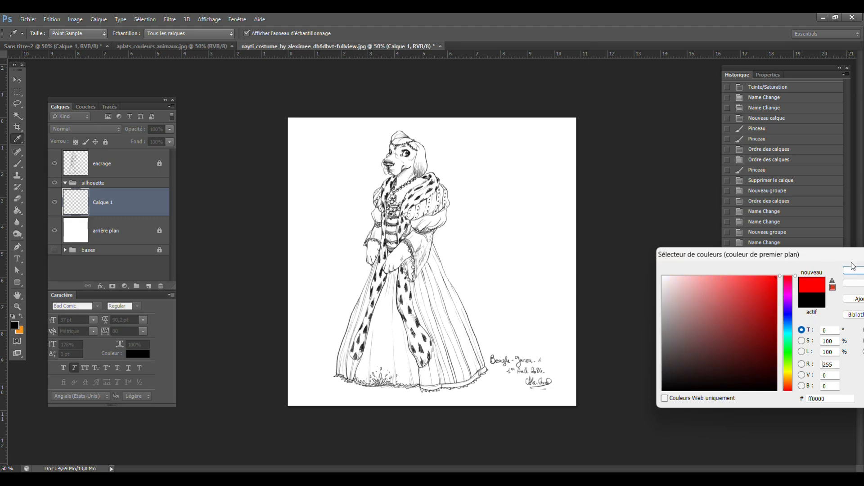
pyautogui.click(854, 270)
# - Set up the Brush tool with a 14 px tip for outlining the dog's head at 200% zoom
pyautogui.click(17, 306)
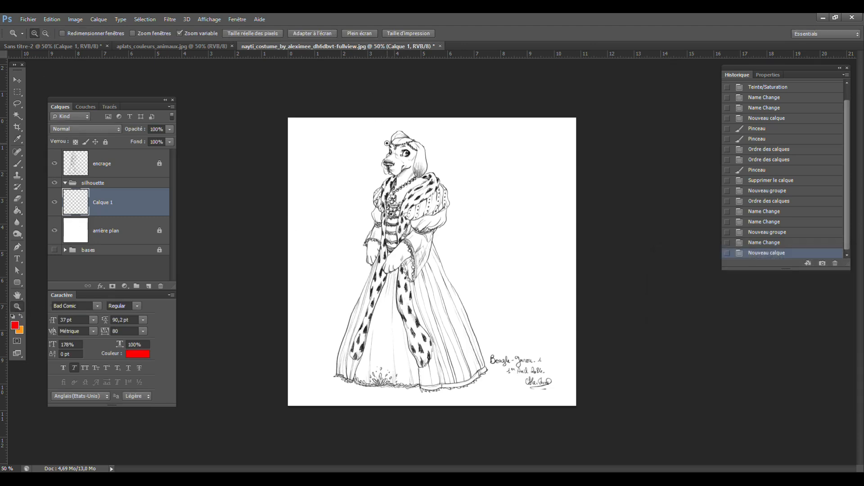
pyautogui.click(406, 141)
pyautogui.click(390, 96)
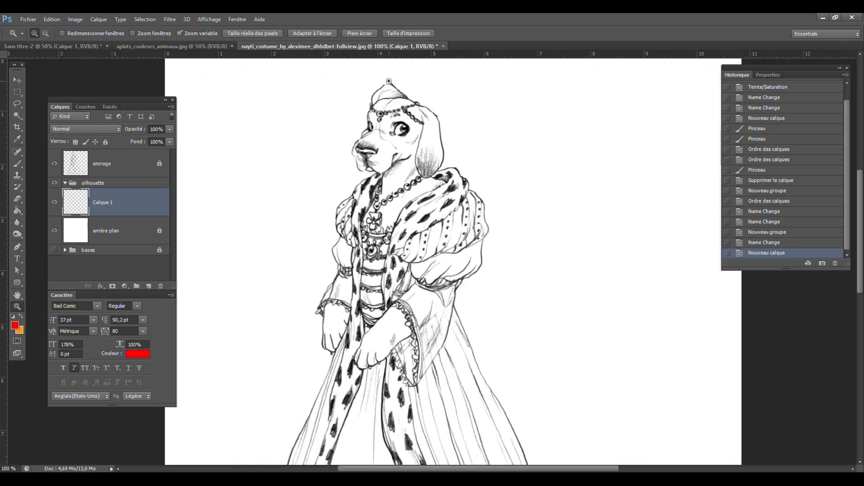
pyautogui.click(389, 81)
pyautogui.click(17, 163)
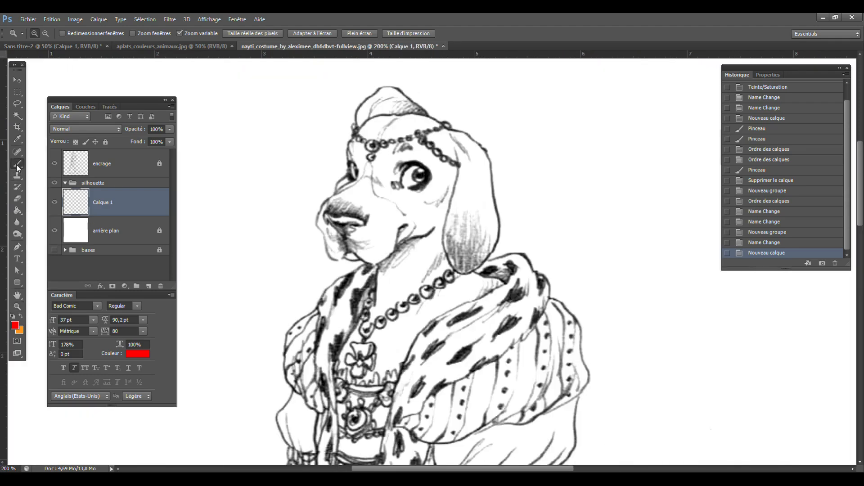
pyautogui.click(44, 35)
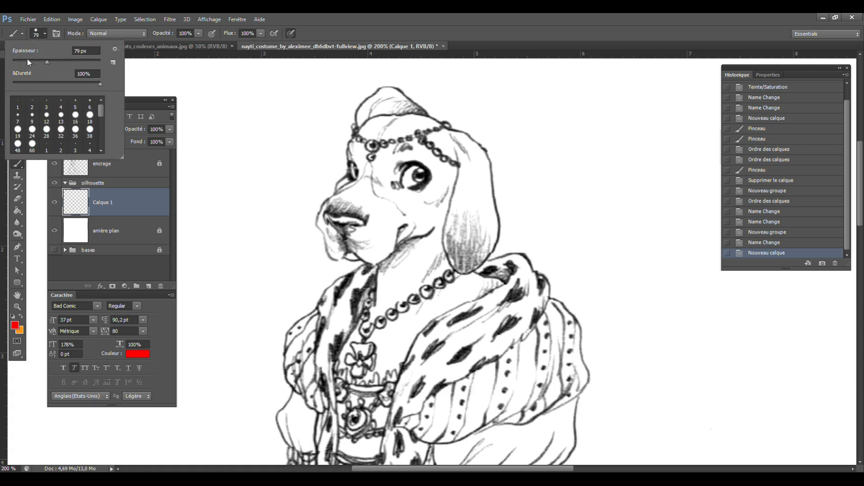
pyautogui.write('30')
pyautogui.press('Return')
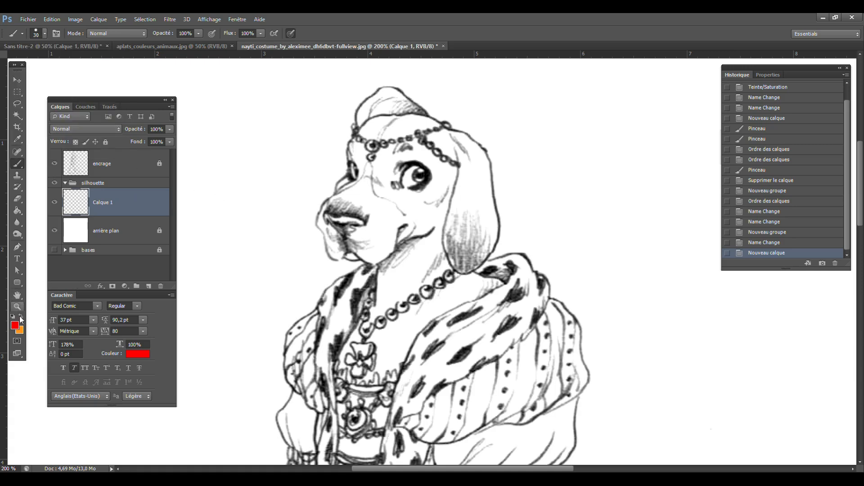
pyautogui.click(41, 34)
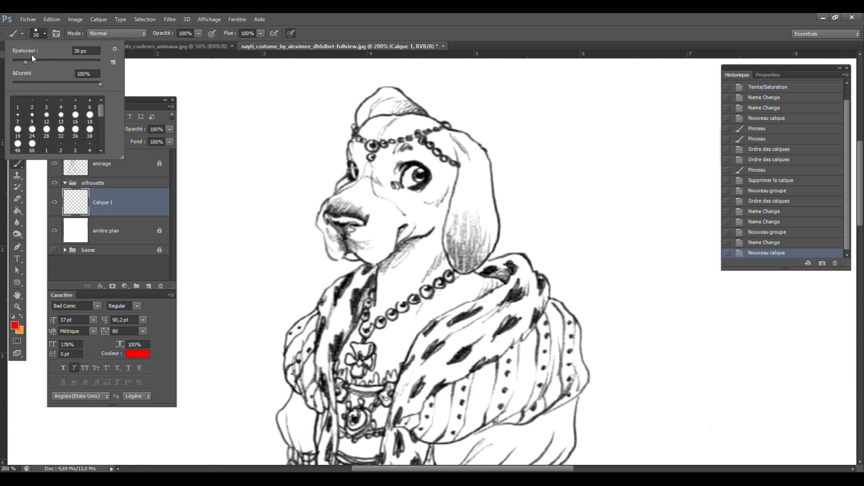
pyautogui.click(19, 60)
pyautogui.click(326, 233)
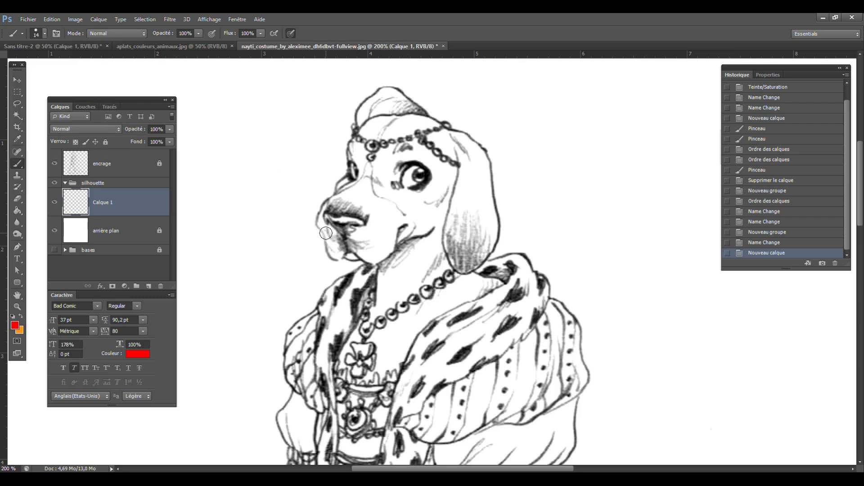
# - Trace the muzzle from eye to chin and the fur collar's outer edge in red, erasing overflow outside the muzzle
pyautogui.moveTo(326, 233)
pyautogui.mouseDown()
pyautogui.moveTo(319, 218)
pyautogui.moveTo(354, 171)
pyautogui.mouseUp()
pyautogui.moveTo(326, 234)
pyautogui.mouseDown()
pyautogui.moveTo(333, 257)
pyautogui.moveTo(371, 263)
pyautogui.mouseUp()
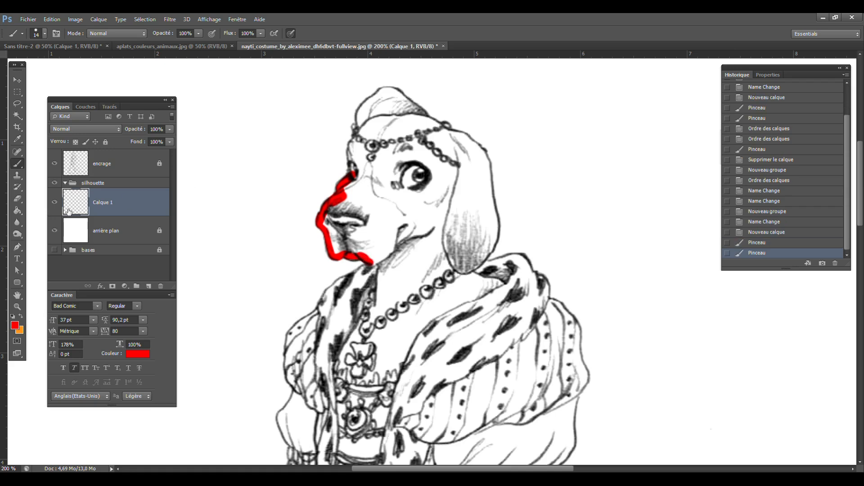
pyautogui.click(17, 200)
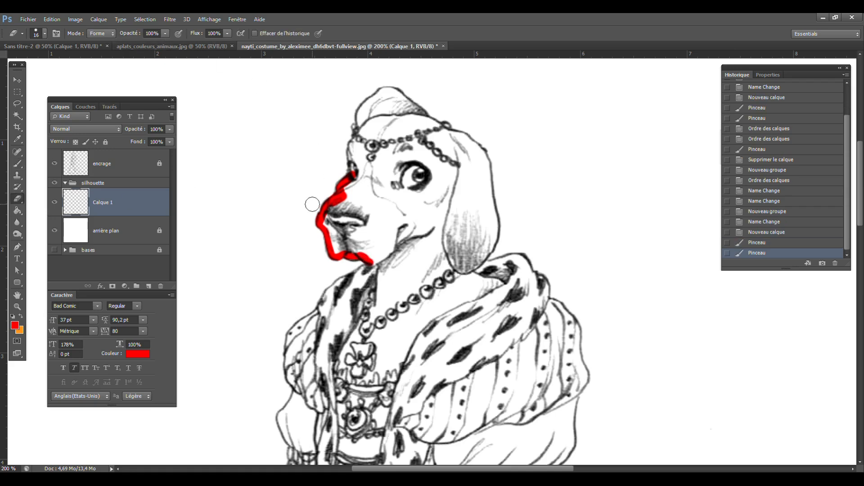
pyautogui.moveTo(312, 214)
pyautogui.mouseDown()
pyautogui.moveTo(313, 223)
pyautogui.moveTo(328, 192)
pyautogui.mouseUp()
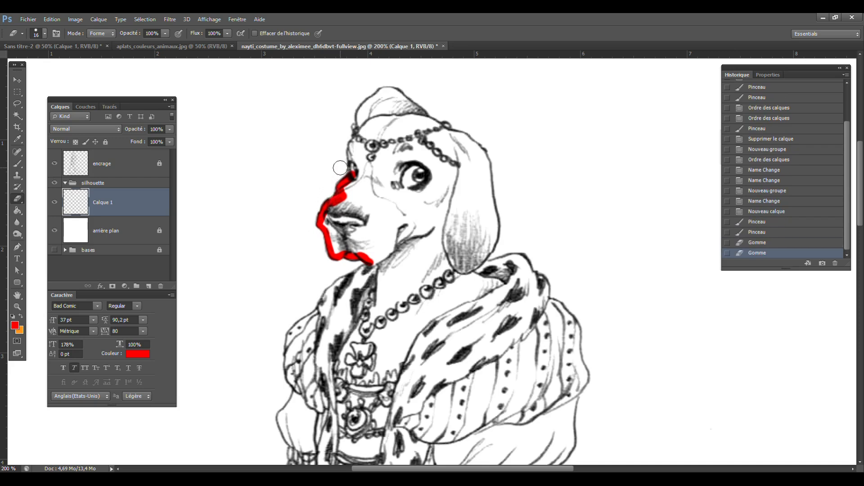
pyautogui.click(17, 164)
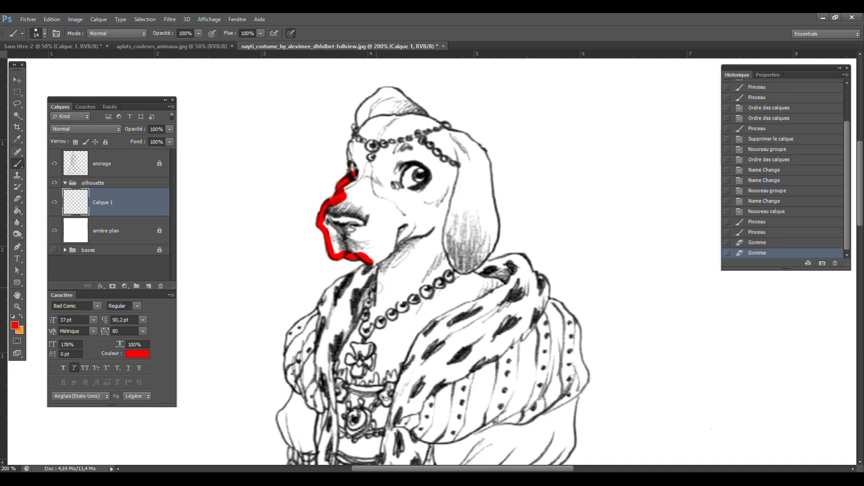
pyautogui.moveTo(321, 317)
pyautogui.mouseDown()
pyautogui.moveTo(329, 292)
pyautogui.moveTo(346, 279)
pyautogui.mouseUp()
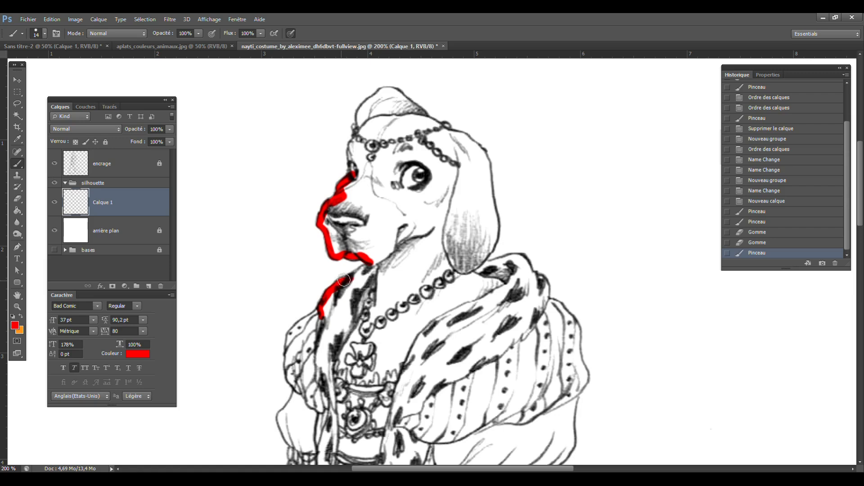
# - Examine the brush's Dynamique de forme settings, including the pen-pressure control for size variation
pyautogui.click(41, 33)
pyautogui.click(66, 34)
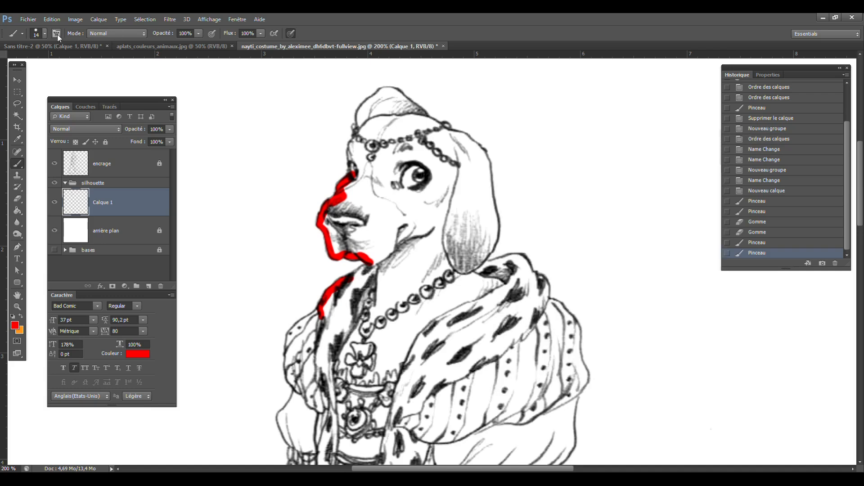
pyautogui.click(57, 33)
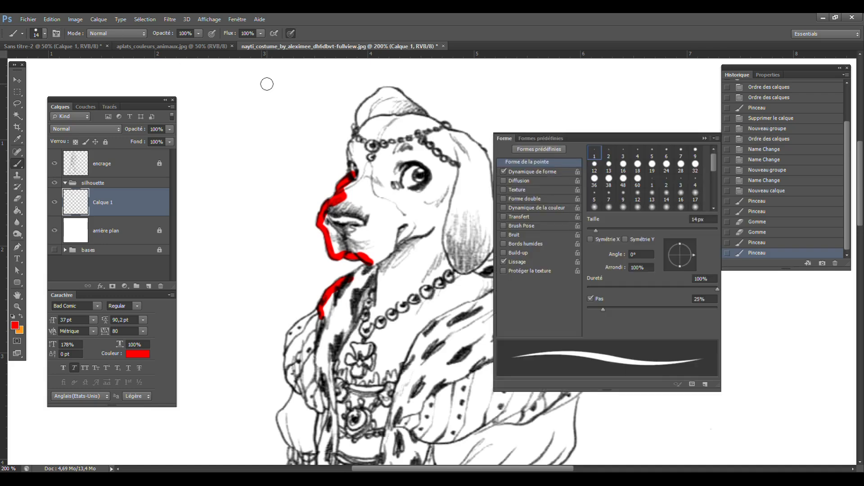
pyautogui.click(540, 172)
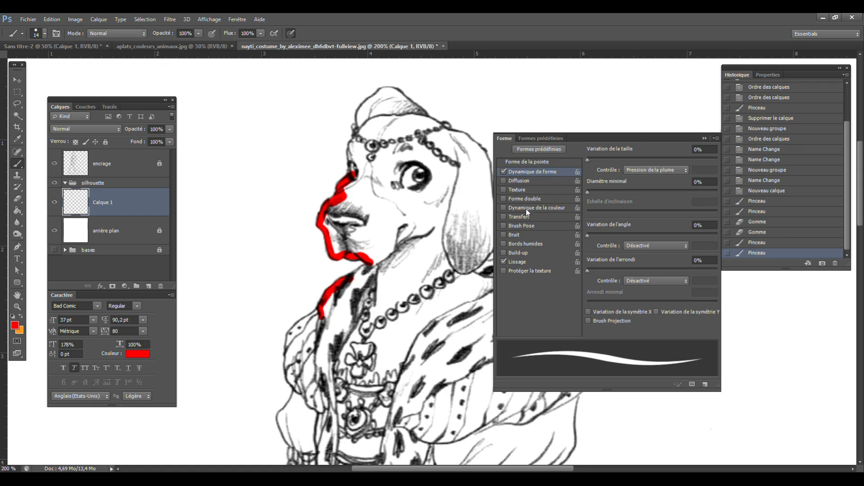
pyautogui.click(704, 138)
# - Paint wavy red test strokes of varying thickness on the blank area beside the figure, and revert to the collar stroke
pyautogui.moveTo(216, 206)
pyautogui.mouseDown()
pyautogui.moveTo(210, 167)
pyautogui.moveTo(249, 189)
pyautogui.moveTo(249, 153)
pyautogui.moveTo(210, 127)
pyautogui.moveTo(240, 126)
pyautogui.moveTo(266, 143)
pyautogui.moveTo(280, 113)
pyautogui.moveTo(249, 95)
pyautogui.mouseUp()
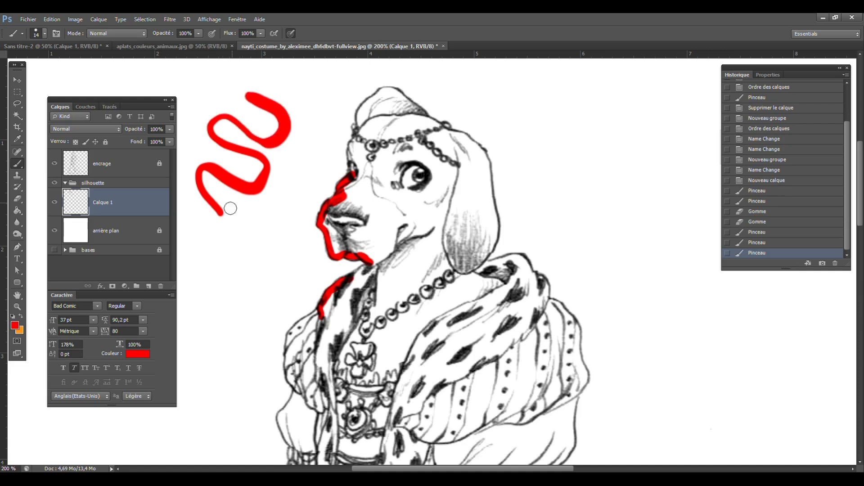
pyautogui.moveTo(209, 360)
pyautogui.mouseDown()
pyautogui.moveTo(214, 298)
pyautogui.moveTo(229, 250)
pyautogui.moveTo(280, 176)
pyautogui.mouseUp()
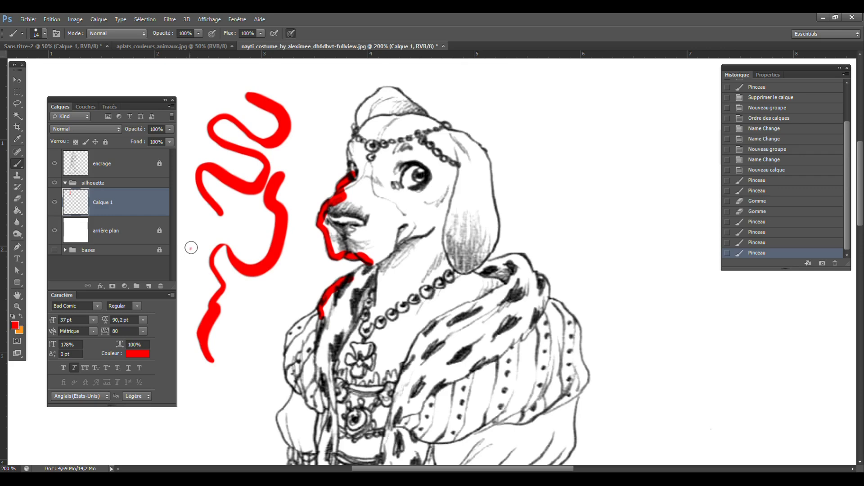
pyautogui.moveTo(190, 247); pyautogui.dragTo(191, 161)
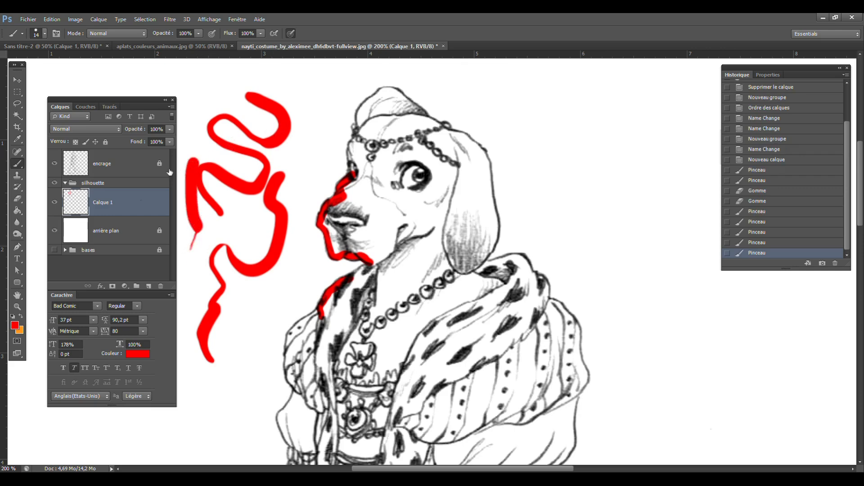
pyautogui.click(760, 201)
pyautogui.click(761, 211)
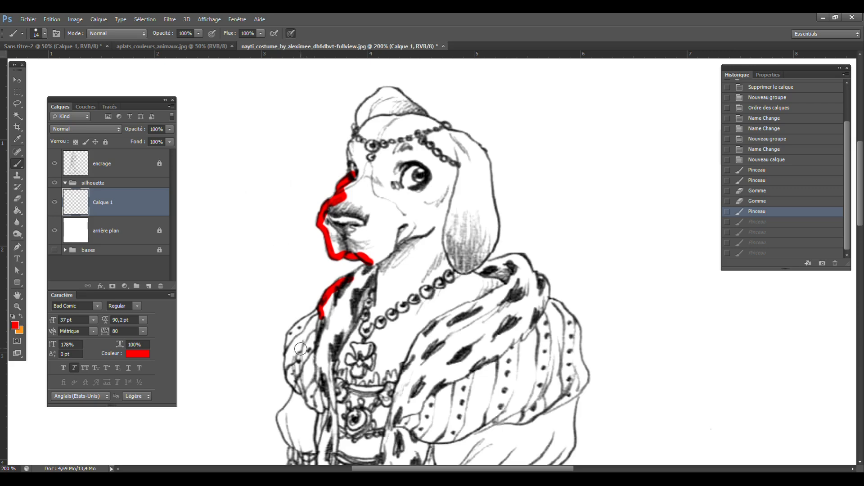
# - Trace the left puffed sleeve's outer edge, the forehead and the headdress in red, and retouch the headdress's peak with eraser and brush
pyautogui.moveTo(297, 389)
pyautogui.mouseDown()
pyautogui.moveTo(290, 337)
pyautogui.moveTo(323, 306)
pyautogui.mouseUp()
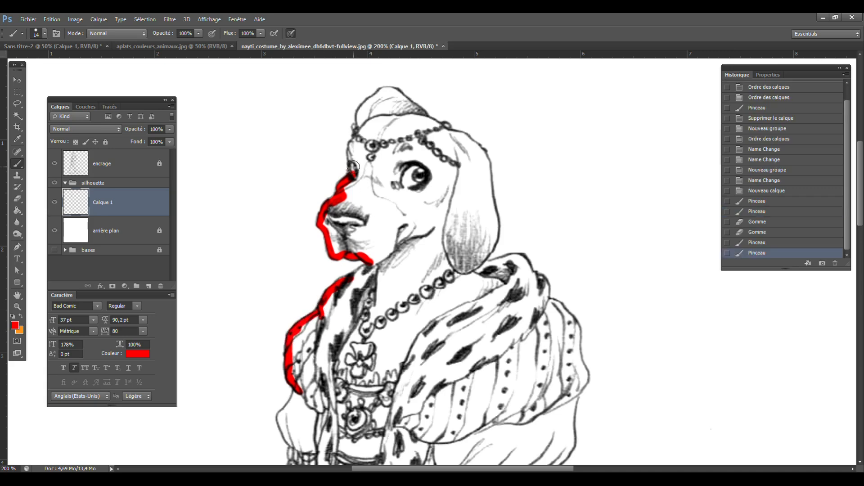
pyautogui.moveTo(352, 171)
pyautogui.mouseDown()
pyautogui.moveTo(359, 116)
pyautogui.moveTo(380, 92)
pyautogui.moveTo(398, 93)
pyautogui.moveTo(428, 119)
pyautogui.mouseUp()
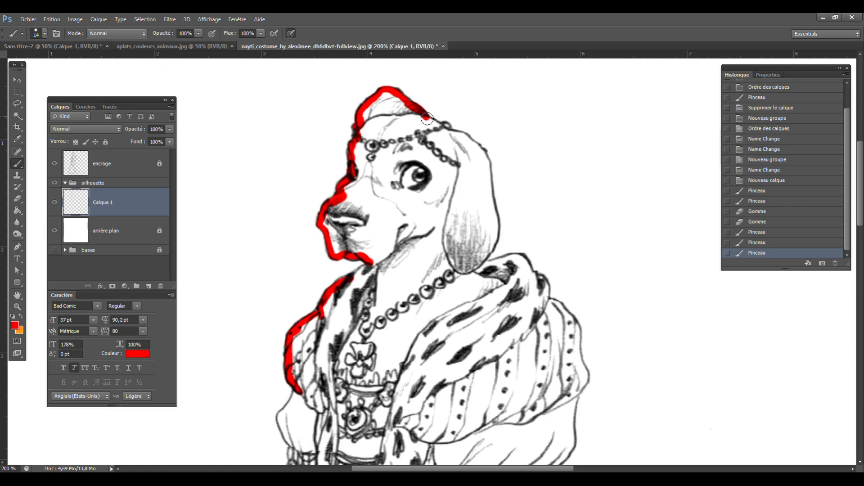
pyautogui.click(17, 198)
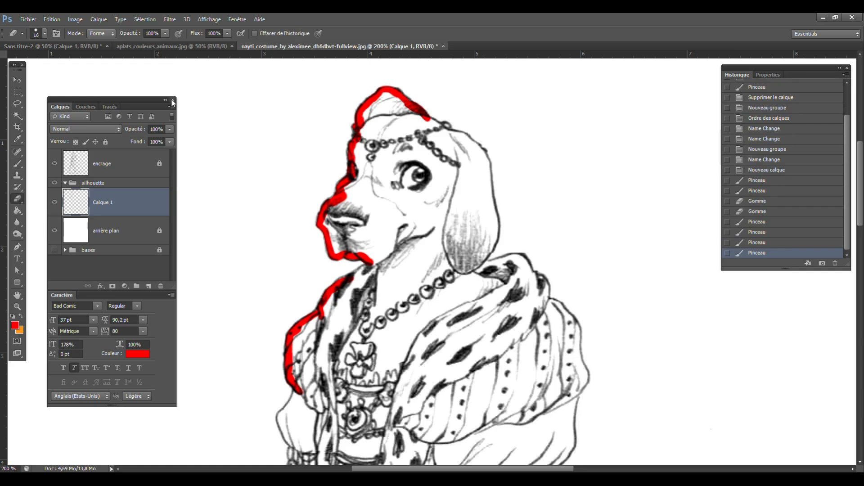
pyautogui.click(384, 84)
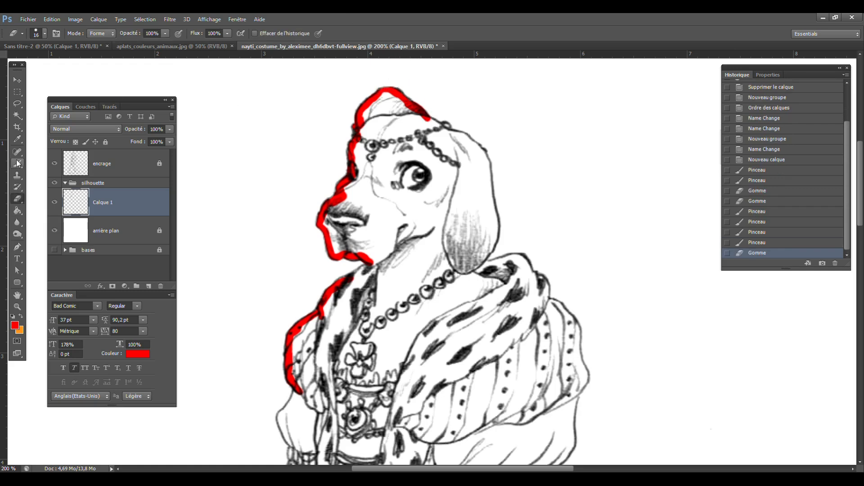
pyautogui.press('b')
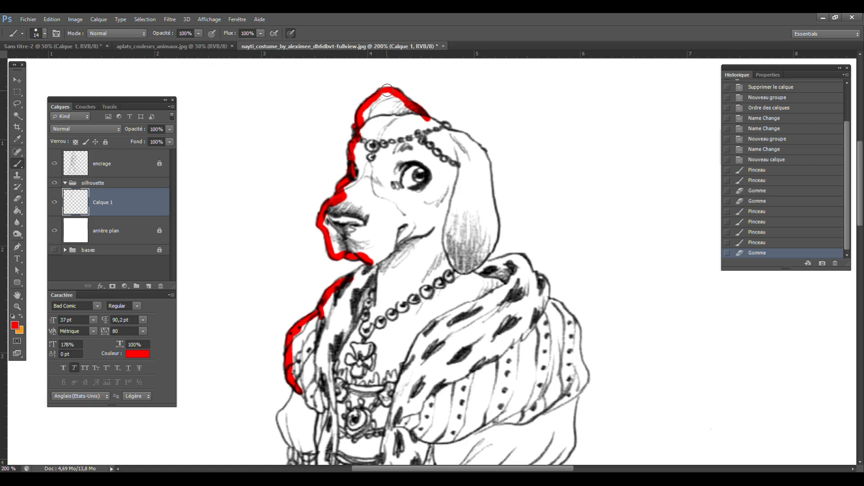
pyautogui.click(387, 90)
# - Extend the red outline from the headdress down the ear, along the left lower sleeve and over the fur collar's right shoulder
pyautogui.moveTo(428, 119)
pyautogui.mouseDown()
pyautogui.moveTo(484, 153)
pyautogui.moveTo(495, 227)
pyautogui.moveTo(481, 260)
pyautogui.mouseUp()
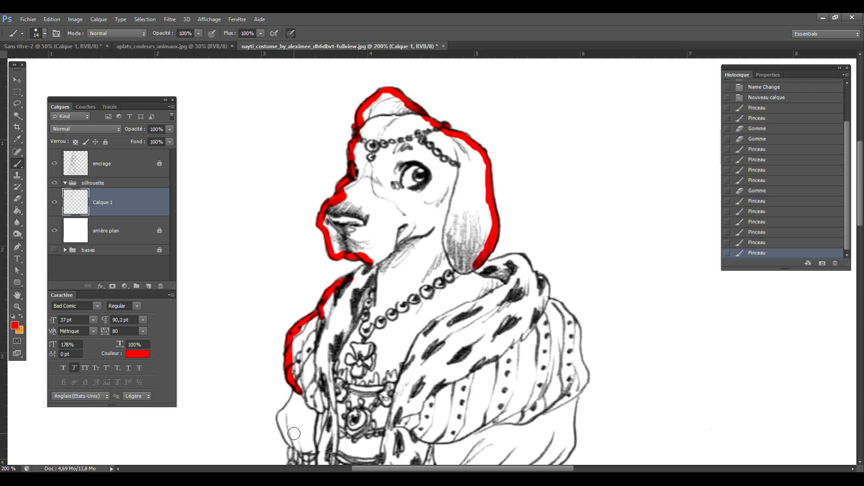
pyautogui.moveTo(295, 449)
pyautogui.mouseDown()
pyautogui.moveTo(280, 417)
pyautogui.moveTo(283, 427)
pyautogui.moveTo(302, 390)
pyautogui.mouseUp()
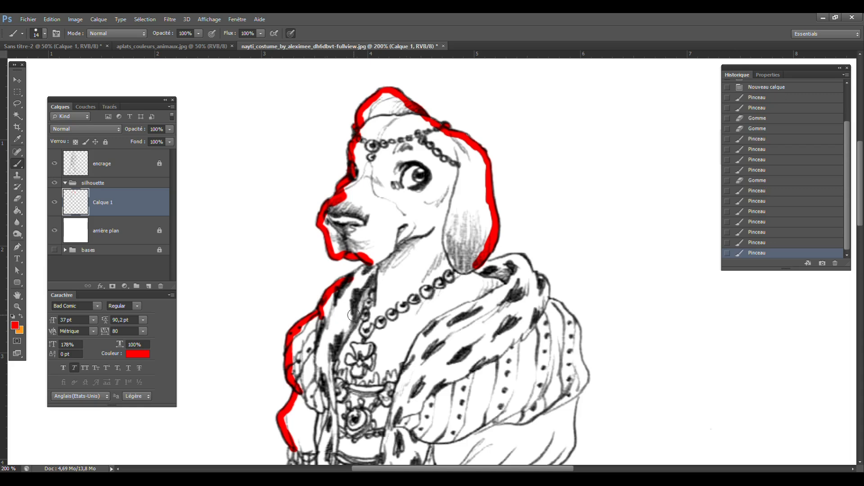
pyautogui.moveTo(483, 264)
pyautogui.mouseDown()
pyautogui.moveTo(518, 257)
pyautogui.moveTo(542, 284)
pyautogui.moveTo(545, 305)
pyautogui.mouseUp()
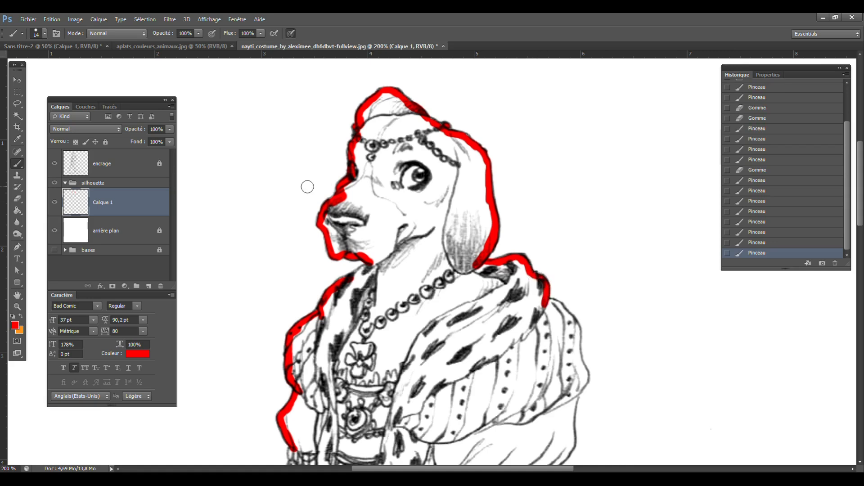
# - Reduce the eraser to 13 px and erase the red overflow beside the ear's lower edge
pyautogui.press('e')
pyautogui.click(44, 35)
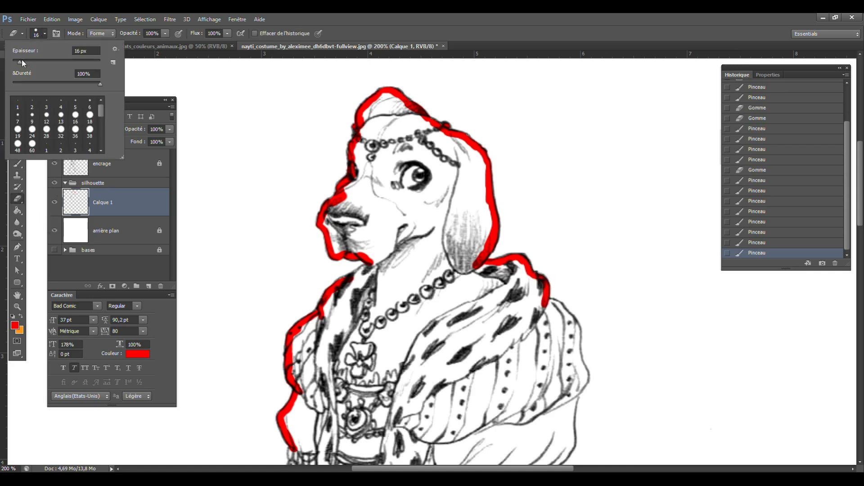
pyautogui.moveTo(22, 60); pyautogui.dragTo(21, 61)
pyautogui.click(490, 258)
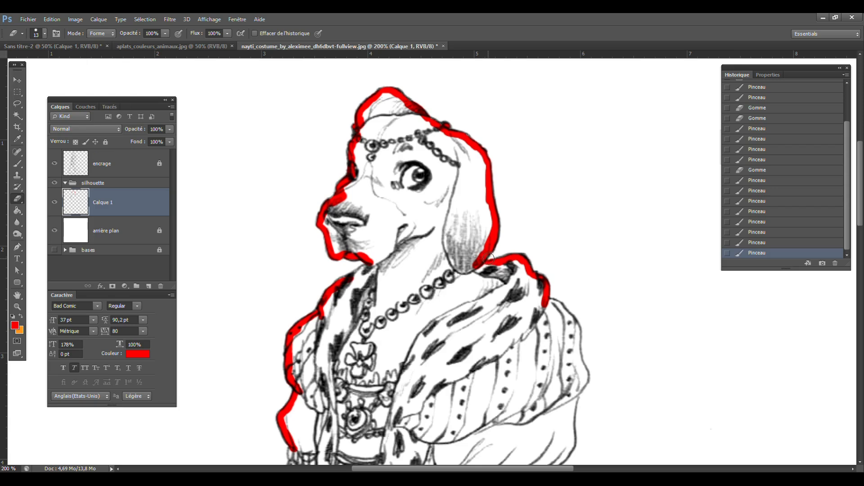
pyautogui.click(490, 257)
# - Trace the right puffed sleeve's outer edge in red from the fur collar to its gathered end, and erase the overflow there
pyautogui.click(18, 163)
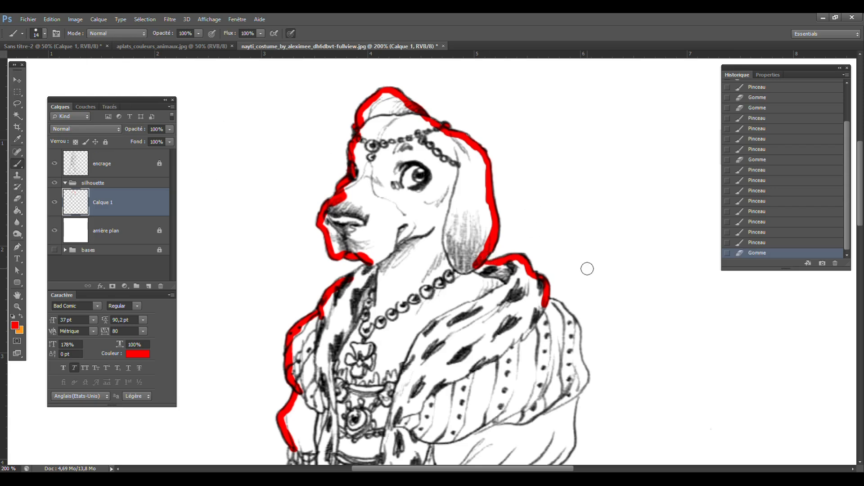
pyautogui.moveTo(553, 303)
pyautogui.mouseDown()
pyautogui.moveTo(574, 326)
pyautogui.moveTo(587, 376)
pyautogui.moveTo(581, 386)
pyautogui.mouseUp()
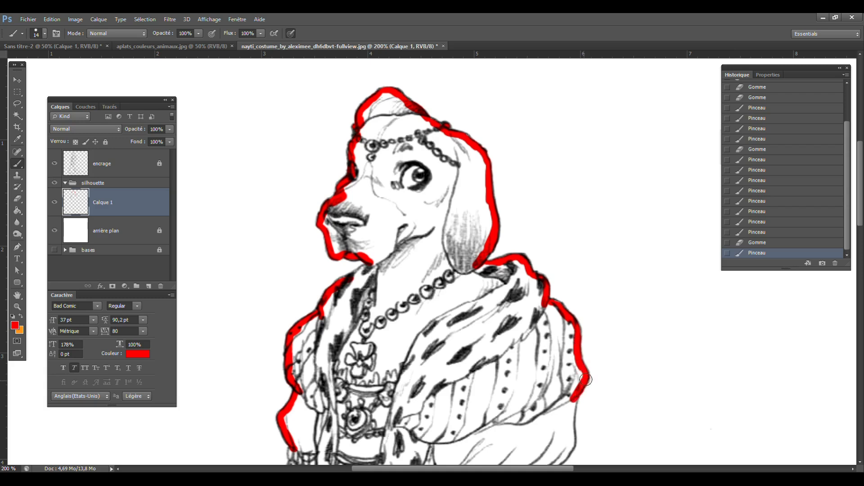
pyautogui.click(17, 199)
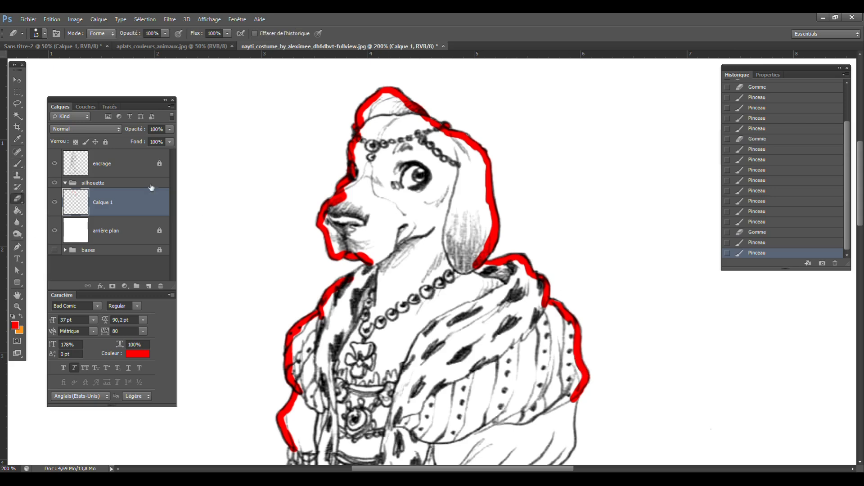
pyautogui.click(585, 393)
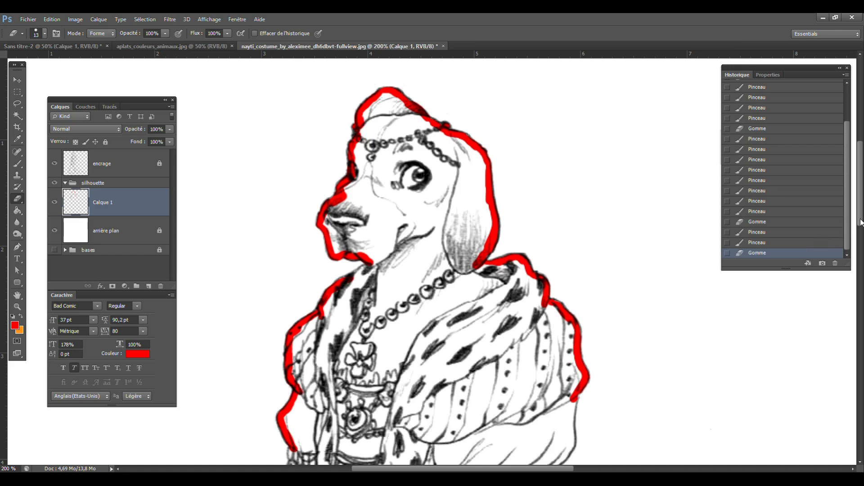
# - Paint three diagonal red test strokes on the blank area beside the left shoulder, and enable Dynamique de forme in the brush settings
pyautogui.scroll(-3, 860, 222)
pyautogui.press('b')
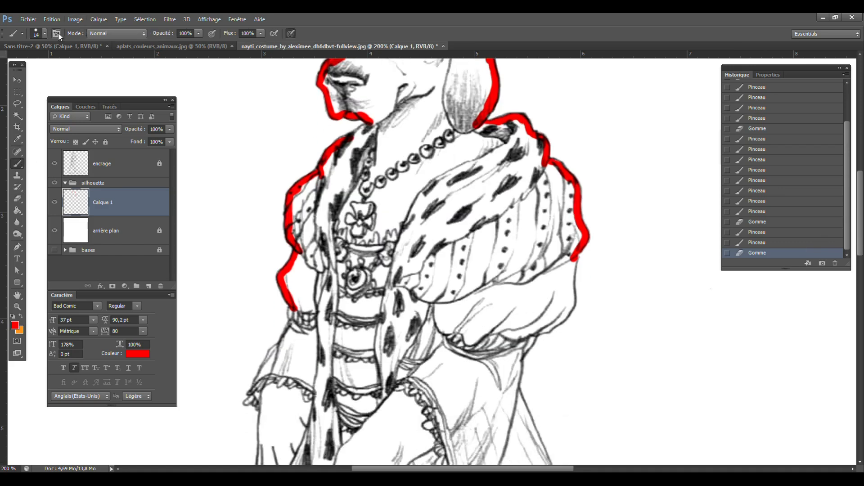
pyautogui.click(56, 33)
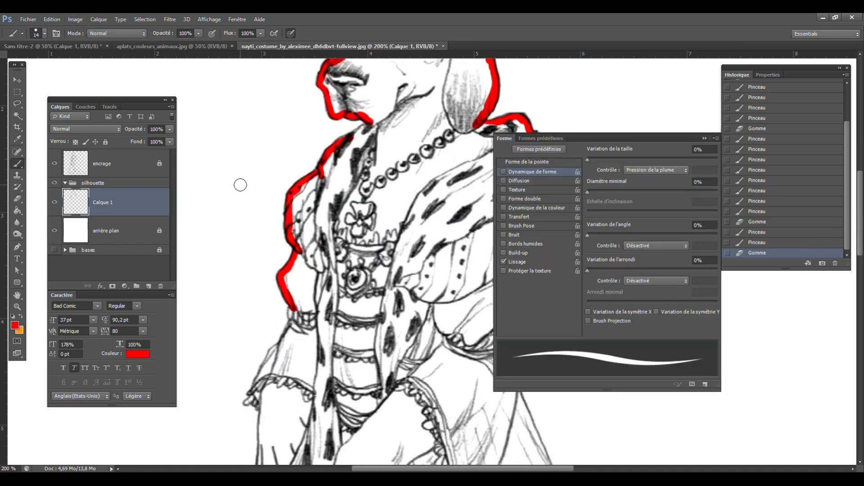
pyautogui.moveTo(197, 148); pyautogui.dragTo(234, 233)
pyautogui.moveTo(224, 122); pyautogui.dragTo(247, 201)
pyautogui.moveTo(239, 113); pyautogui.dragTo(260, 181)
pyautogui.click(522, 174)
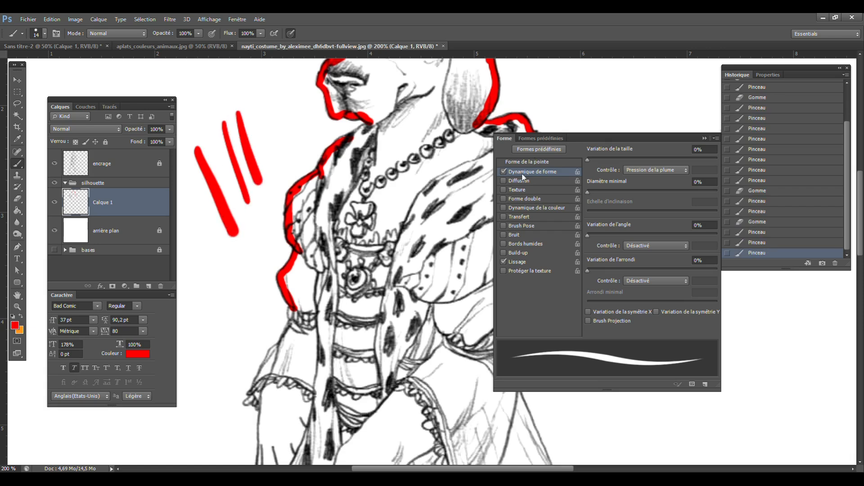
# - Paint more red test strokes beside the left arm and on the blank area above the right shoulder
pyautogui.moveTo(191, 241)
pyautogui.mouseDown()
pyautogui.moveTo(216, 330)
pyautogui.moveTo(226, 296)
pyautogui.moveTo(235, 336)
pyautogui.mouseUp()
pyautogui.moveTo(228, 238); pyautogui.dragTo(253, 328)
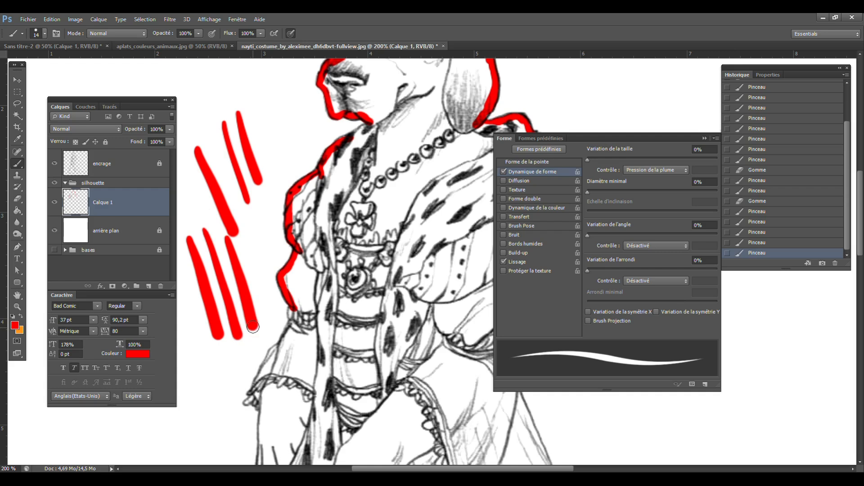
pyautogui.click(509, 171)
pyautogui.moveTo(554, 95); pyautogui.dragTo(598, 98)
pyautogui.moveTo(546, 116); pyautogui.dragTo(632, 90)
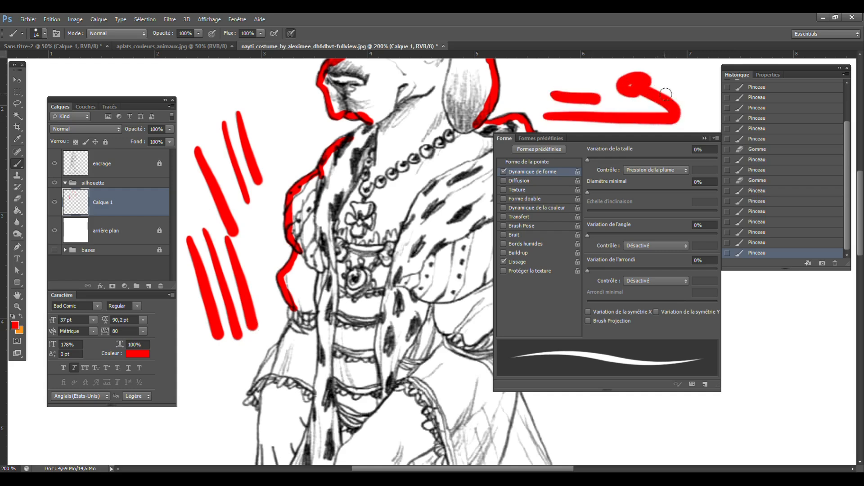
# - Trace the left forearm's outer edge in red from the elbow ruffle to the cuff, and close the brush settings
pyautogui.moveTo(277, 383)
pyautogui.mouseDown()
pyautogui.moveTo(273, 396)
pyautogui.moveTo(272, 355)
pyautogui.moveTo(290, 331)
pyautogui.mouseUp()
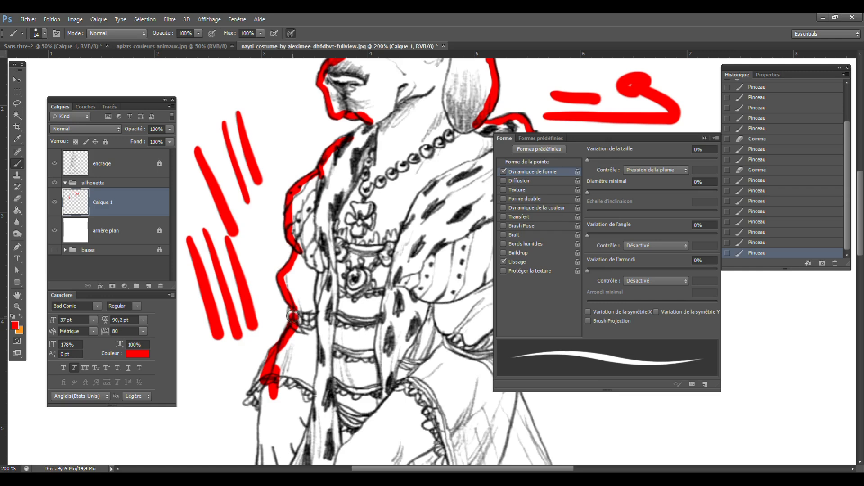
pyautogui.moveTo(289, 313); pyautogui.dragTo(290, 317)
pyautogui.click(705, 139)
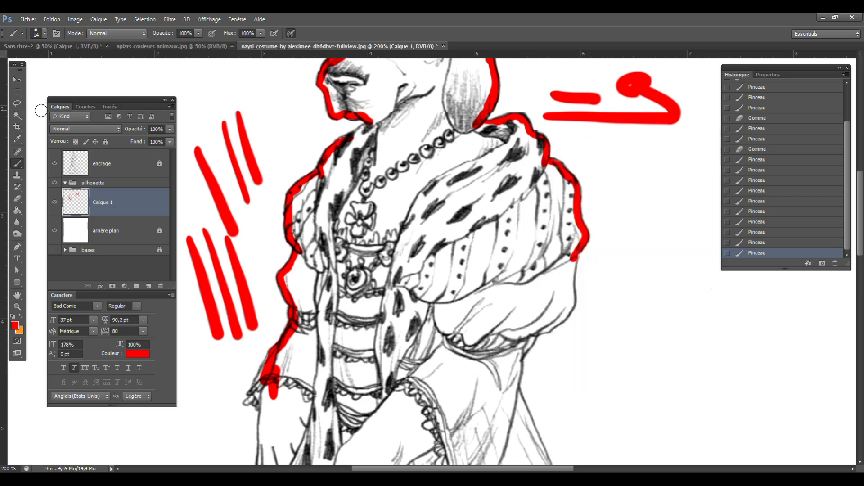
# - Set the Lasso feather to 0 px and delete the red test marks above the right shoulder
pyautogui.click(17, 103)
pyautogui.click(115, 36)
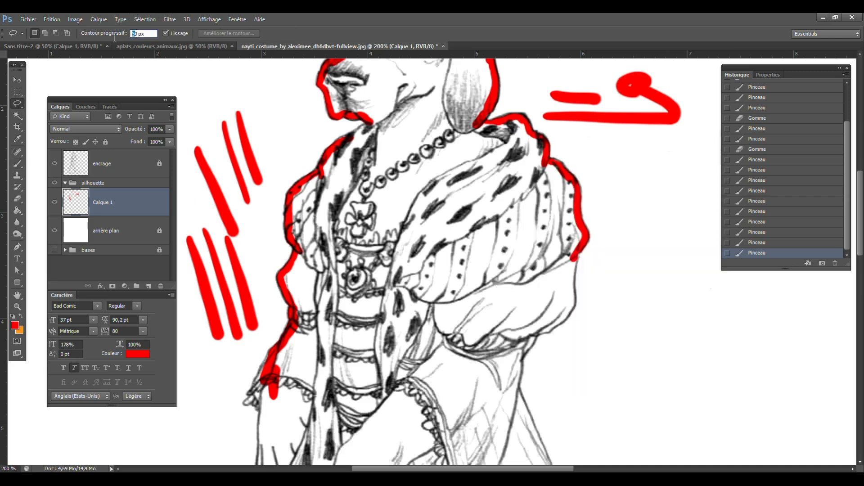
pyautogui.press('Return')
pyautogui.moveTo(219, 358)
pyautogui.mouseDown()
pyautogui.moveTo(265, 346)
pyautogui.moveTo(272, 326)
pyautogui.moveTo(257, 241)
pyautogui.moveTo(274, 166)
pyautogui.moveTo(233, 82)
pyautogui.moveTo(153, 211)
pyautogui.mouseUp()
pyautogui.moveTo(549, 65)
pyautogui.mouseDown()
pyautogui.moveTo(534, 116)
pyautogui.moveTo(562, 147)
pyautogui.moveTo(706, 143)
pyautogui.moveTo(641, 51)
pyautogui.mouseUp()
pyautogui.press('Delete')
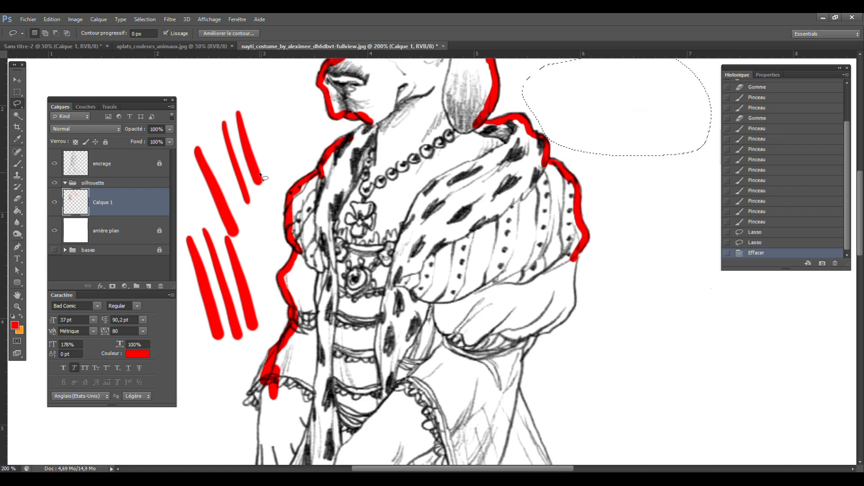
pyautogui.hotkey('ctrl', 'd')
# - Lasso the remaining red test strokes beside the left arm, delete them and deselect
pyautogui.moveTo(272, 115)
pyautogui.mouseDown()
pyautogui.moveTo(173, 146)
pyautogui.moveTo(200, 336)
pyautogui.moveTo(228, 360)
pyautogui.moveTo(258, 338)
pyautogui.moveTo(271, 308)
pyautogui.moveTo(264, 231)
pyautogui.moveTo(280, 182)
pyautogui.mouseUp()
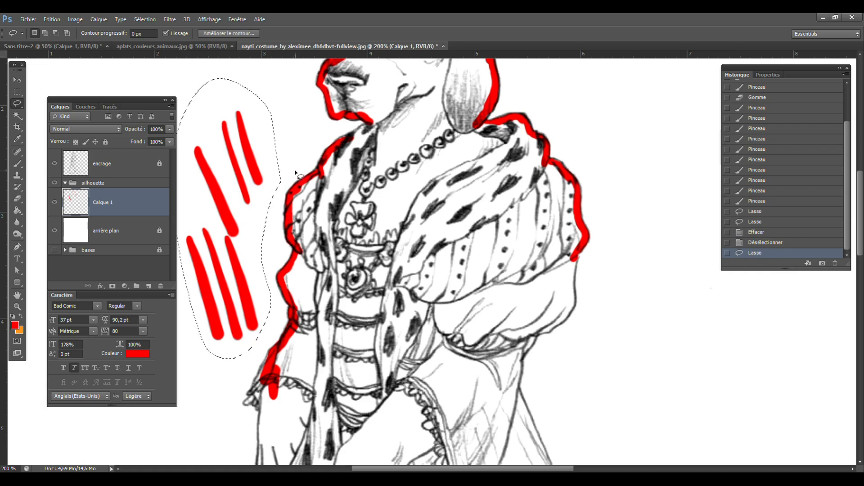
pyautogui.press('Delete')
pyautogui.hotkey('ctrl', 'd')
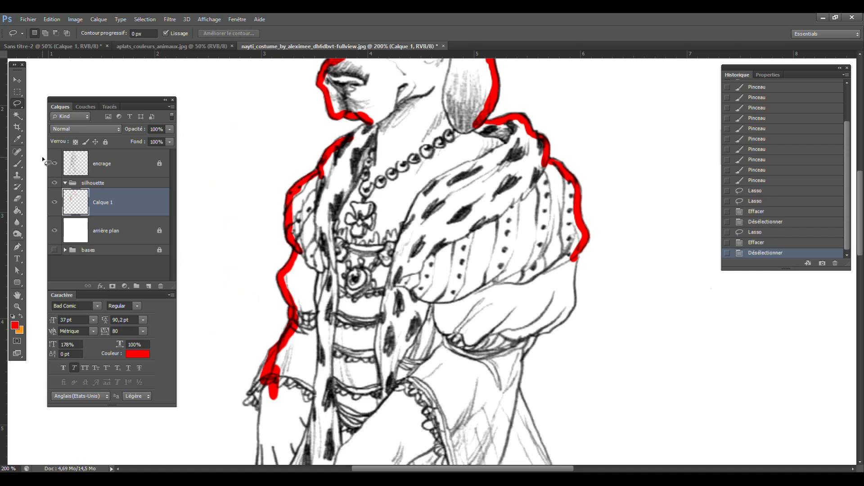
# - Outline the right lower sleeve, the left cuff's ruffle and the hand's outer edge in red, erasing overflow near the fingertips
pyautogui.click(17, 164)
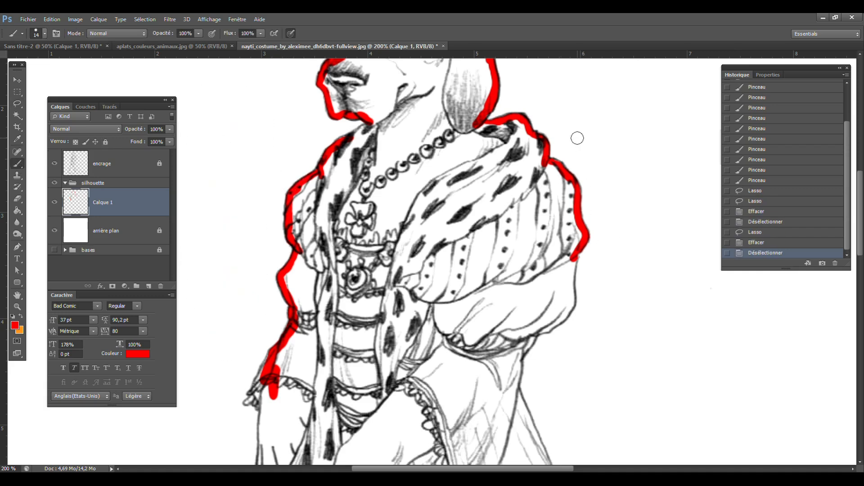
pyautogui.moveTo(522, 357)
pyautogui.mouseDown()
pyautogui.moveTo(569, 307)
pyautogui.moveTo(575, 255)
pyautogui.moveTo(572, 281)
pyautogui.mouseUp()
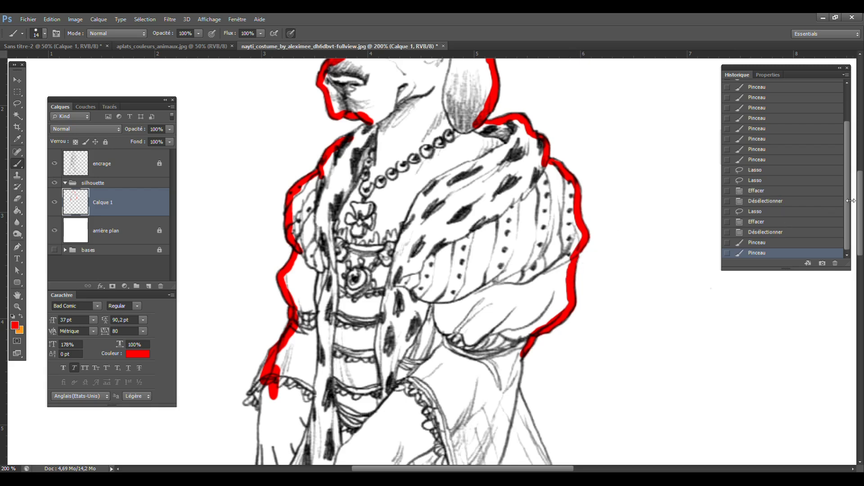
pyautogui.scroll(-5, 841, 216)
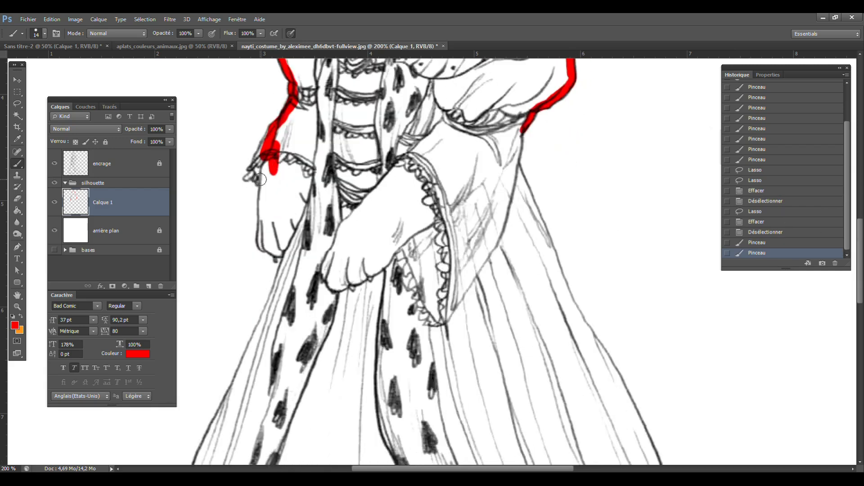
pyautogui.moveTo(260, 184)
pyautogui.mouseDown()
pyautogui.moveTo(246, 179)
pyautogui.moveTo(269, 130)
pyautogui.mouseUp()
pyautogui.moveTo(263, 186)
pyautogui.mouseDown()
pyautogui.moveTo(259, 244)
pyautogui.moveTo(283, 255)
pyautogui.mouseUp()
pyautogui.click(18, 198)
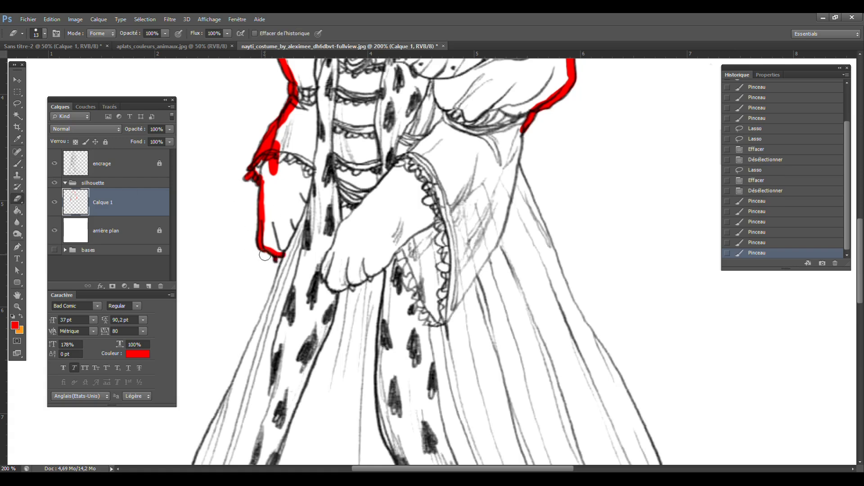
# - Trace the dress's right edge in red from the elbow partway down the skirt, erasing overflow along the line
pyautogui.click(17, 163)
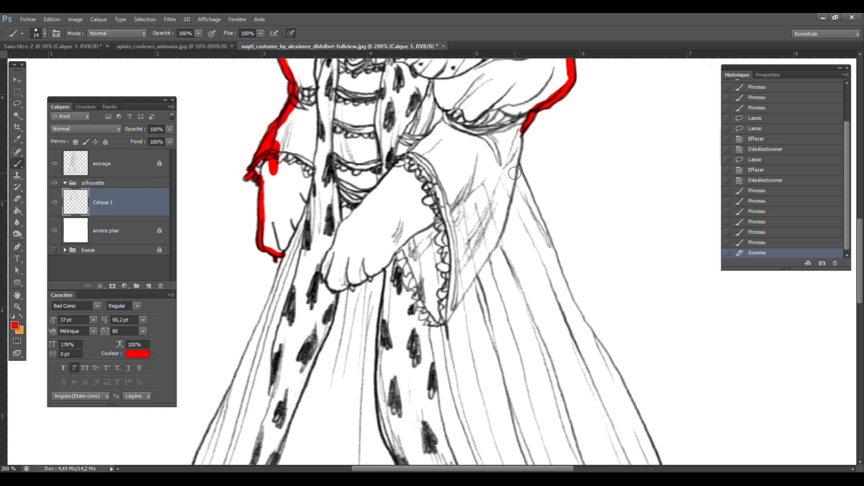
pyautogui.moveTo(515, 173)
pyautogui.mouseDown()
pyautogui.moveTo(518, 133)
pyautogui.moveTo(523, 186)
pyautogui.moveTo(517, 168)
pyautogui.moveTo(573, 305)
pyautogui.mouseUp()
pyautogui.press('e')
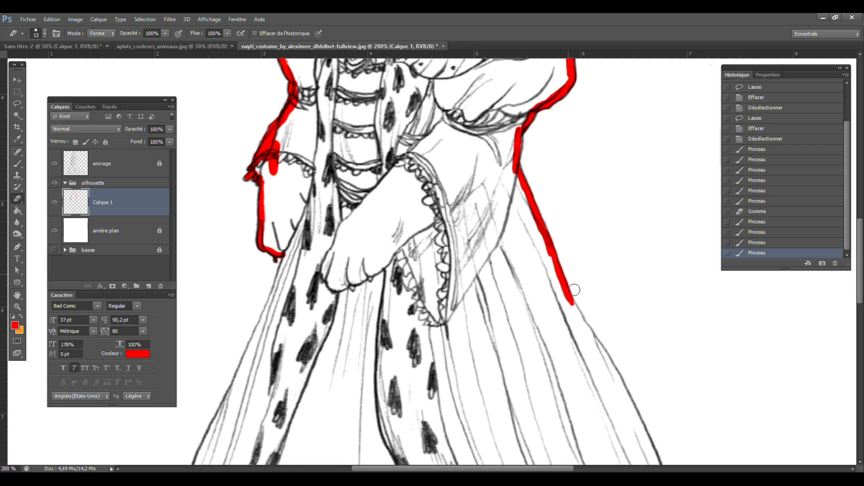
pyautogui.moveTo(574, 290)
pyautogui.mouseDown()
pyautogui.moveTo(571, 307)
pyautogui.moveTo(617, 382)
pyautogui.mouseUp()
pyautogui.click(17, 163)
pyautogui.click(17, 199)
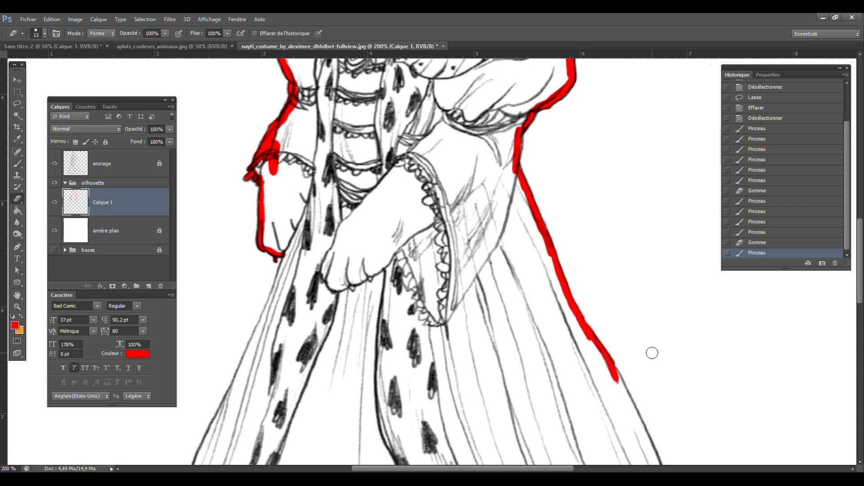
pyautogui.click(621, 370)
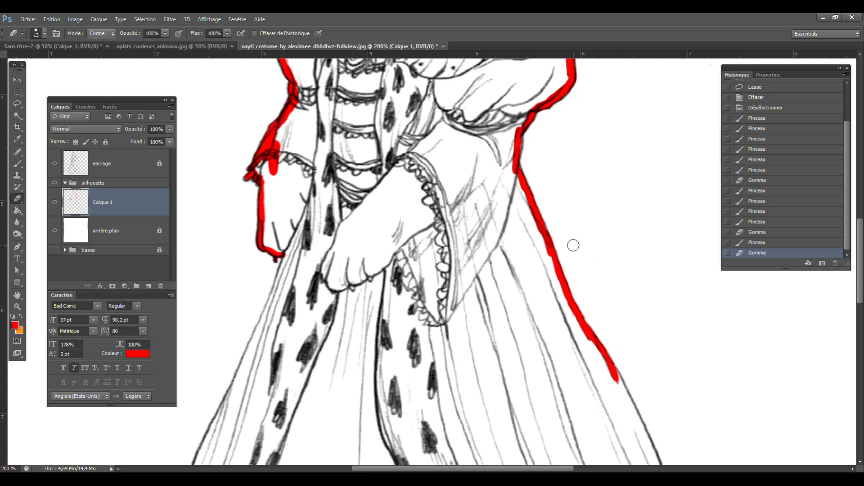
# - Trace the skirt's left edge in red from the fingertips partway down toward the hem
pyautogui.click(18, 164)
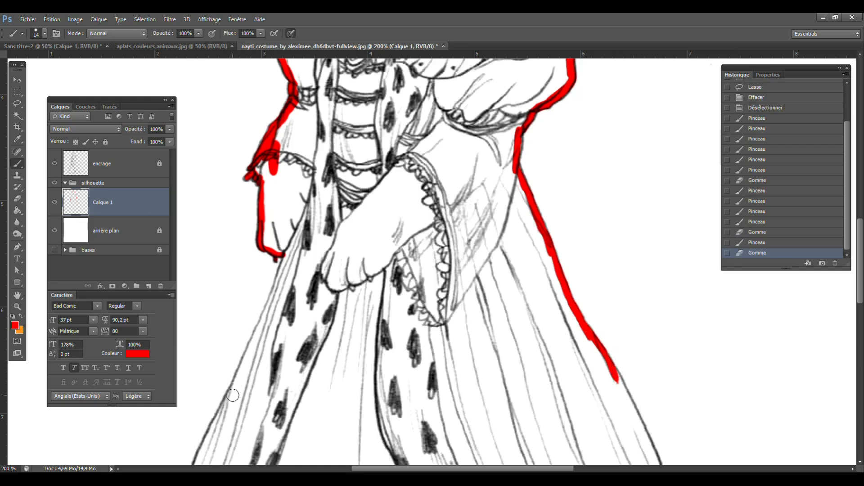
pyautogui.moveTo(232, 395); pyautogui.dragTo(290, 246)
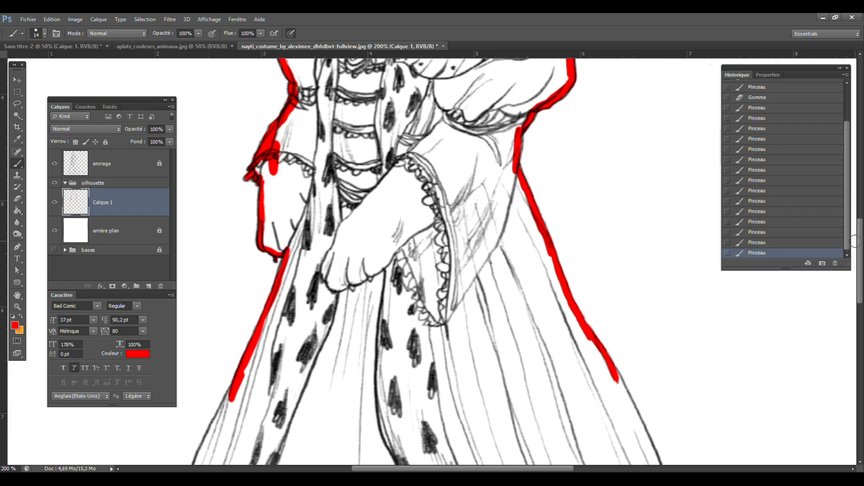
# - Continue the red outline down the skirt's left edge and along its full right edge to the hem corner
pyautogui.scroll(-10, 207, 185)
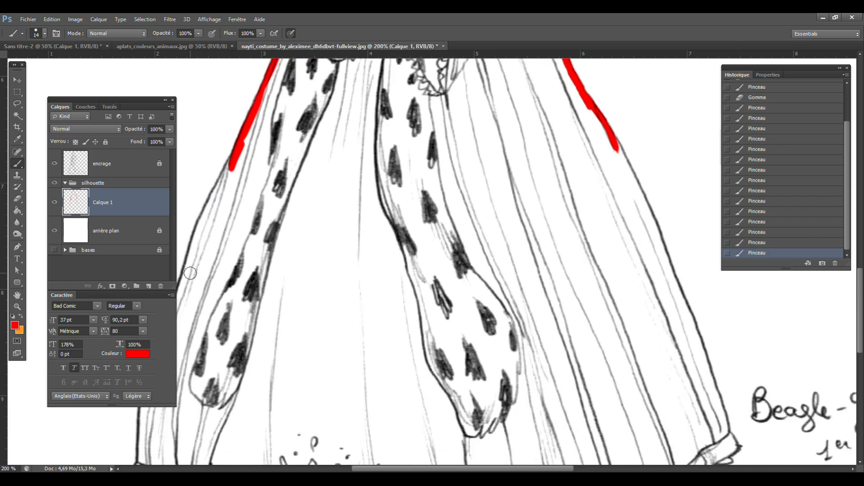
pyautogui.moveTo(190, 273)
pyautogui.mouseDown()
pyautogui.moveTo(186, 280)
pyautogui.moveTo(223, 175)
pyautogui.mouseUp()
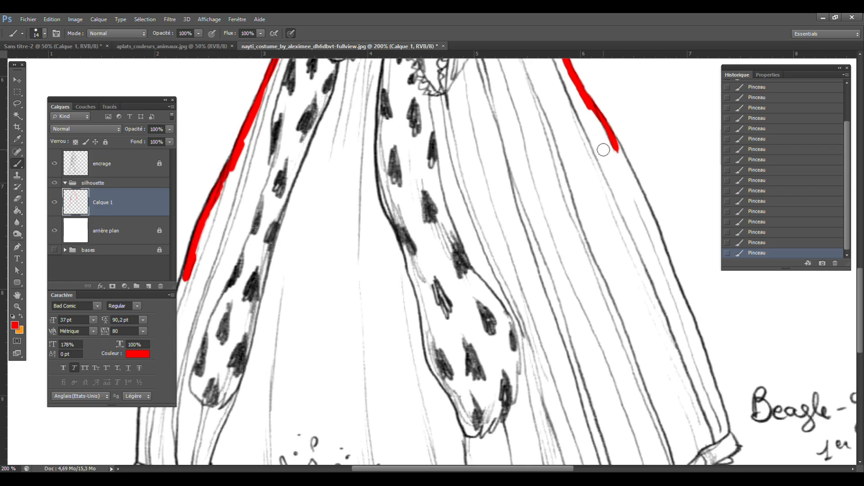
pyautogui.moveTo(613, 140); pyautogui.dragTo(663, 250)
pyautogui.moveTo(661, 248)
pyautogui.mouseDown()
pyautogui.moveTo(693, 307)
pyautogui.moveTo(682, 302)
pyautogui.moveTo(727, 435)
pyautogui.mouseUp()
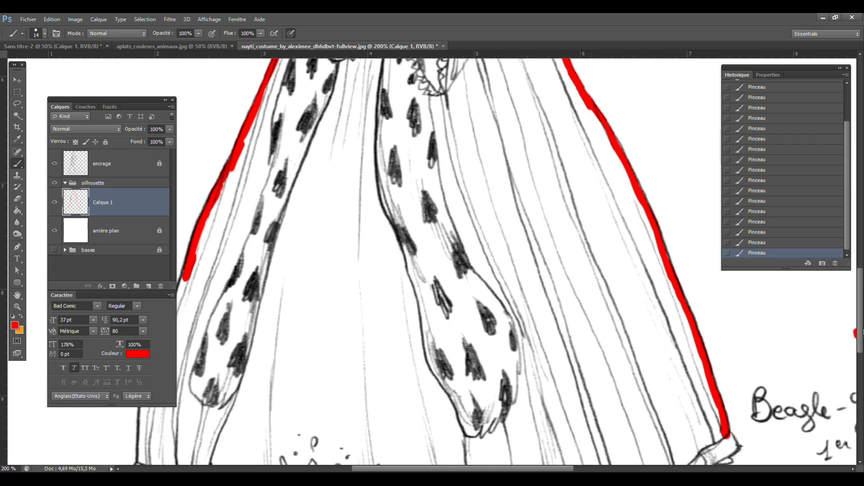
# - Undo the stray red stroke beside the drawing and trace the ruffle at the hem's right corner in red
pyautogui.scroll(-3, 853, 333)
pyautogui.click(770, 244)
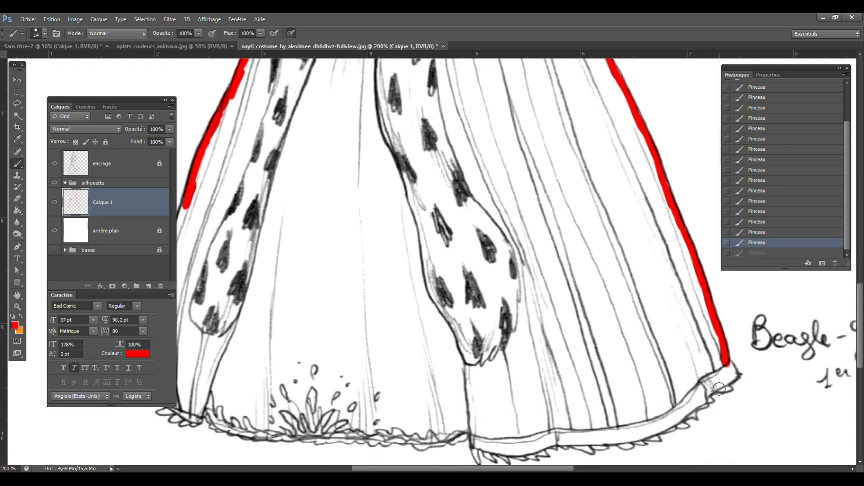
pyautogui.moveTo(724, 387)
pyautogui.mouseDown()
pyautogui.moveTo(712, 390)
pyautogui.moveTo(737, 378)
pyautogui.moveTo(728, 363)
pyautogui.moveTo(734, 379)
pyautogui.moveTo(683, 419)
pyautogui.mouseUp()
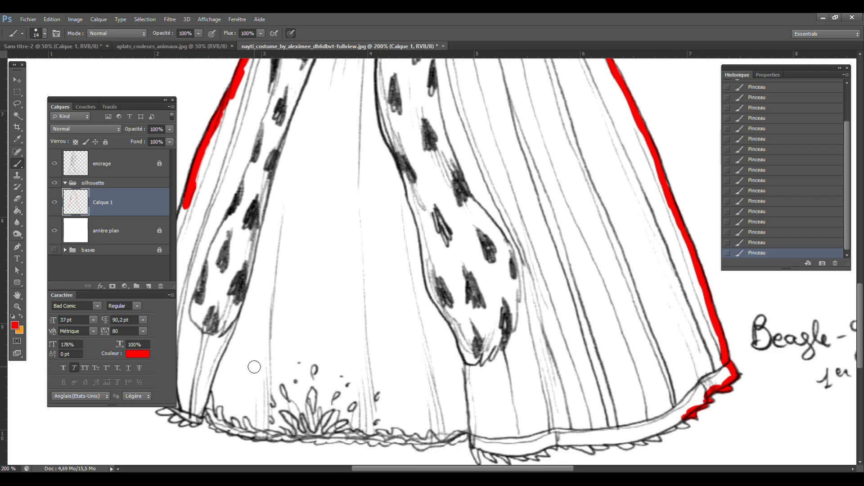
# - Trace the skirt's lower left edge and the ruffled hem in red up to the front fold, erasing overflow beneath the hem
pyautogui.moveTo(410, 469); pyautogui.dragTo(378, 469)
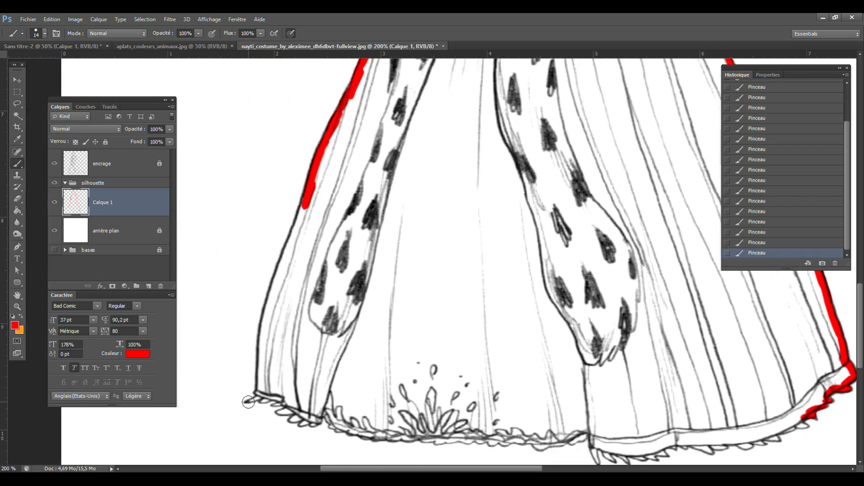
pyautogui.moveTo(248, 402)
pyautogui.mouseDown()
pyautogui.moveTo(258, 396)
pyautogui.moveTo(247, 399)
pyautogui.moveTo(259, 393)
pyautogui.moveTo(272, 295)
pyautogui.moveTo(300, 209)
pyautogui.mouseUp()
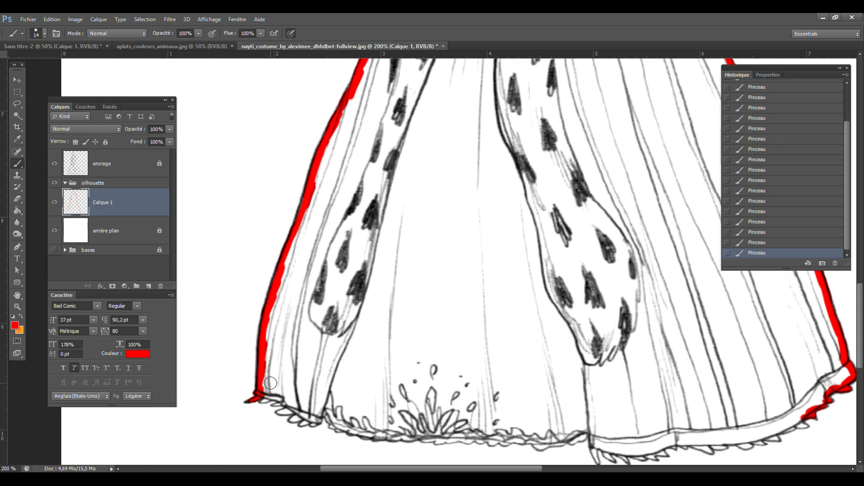
pyautogui.moveTo(264, 398)
pyautogui.mouseDown()
pyautogui.moveTo(273, 406)
pyautogui.moveTo(291, 403)
pyautogui.moveTo(267, 392)
pyautogui.moveTo(268, 383)
pyautogui.moveTo(294, 397)
pyautogui.moveTo(277, 414)
pyautogui.moveTo(293, 413)
pyautogui.moveTo(288, 403)
pyautogui.moveTo(294, 420)
pyautogui.moveTo(315, 419)
pyautogui.moveTo(311, 426)
pyautogui.moveTo(330, 412)
pyautogui.moveTo(320, 417)
pyautogui.moveTo(328, 414)
pyautogui.moveTo(329, 427)
pyautogui.moveTo(349, 433)
pyautogui.moveTo(590, 431)
pyautogui.mouseUp()
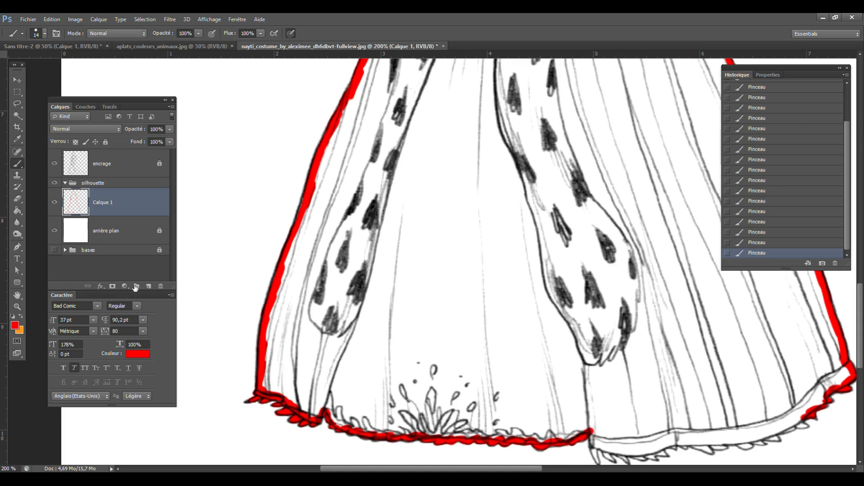
pyautogui.click(17, 198)
pyautogui.moveTo(452, 448); pyautogui.dragTo(460, 445)
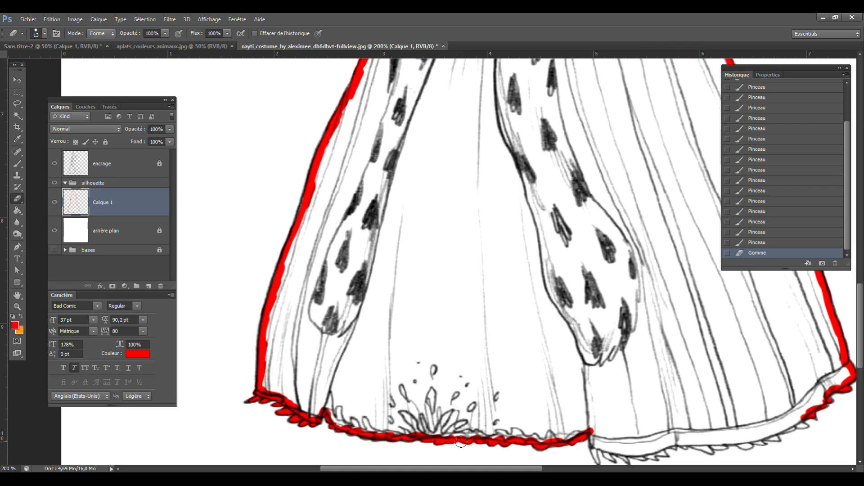
# - Paint the hem band in red from the front fold to the outlined right corner
pyautogui.click(17, 164)
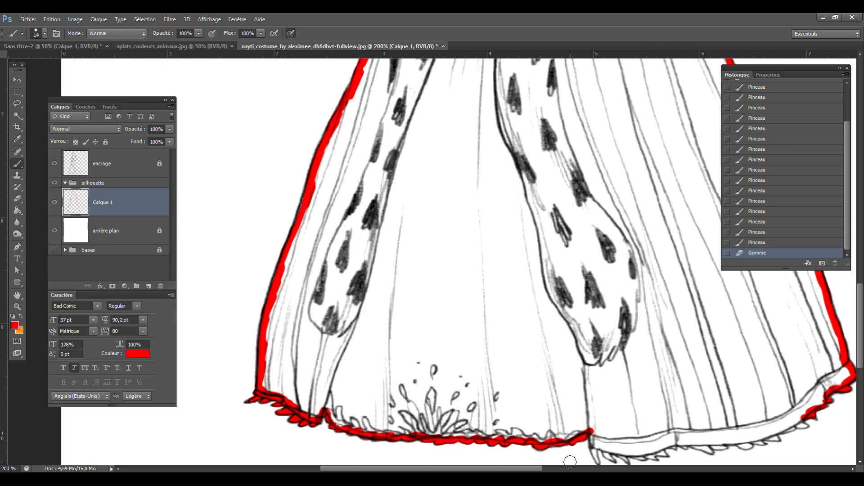
pyautogui.moveTo(540, 469); pyautogui.dragTo(565, 469)
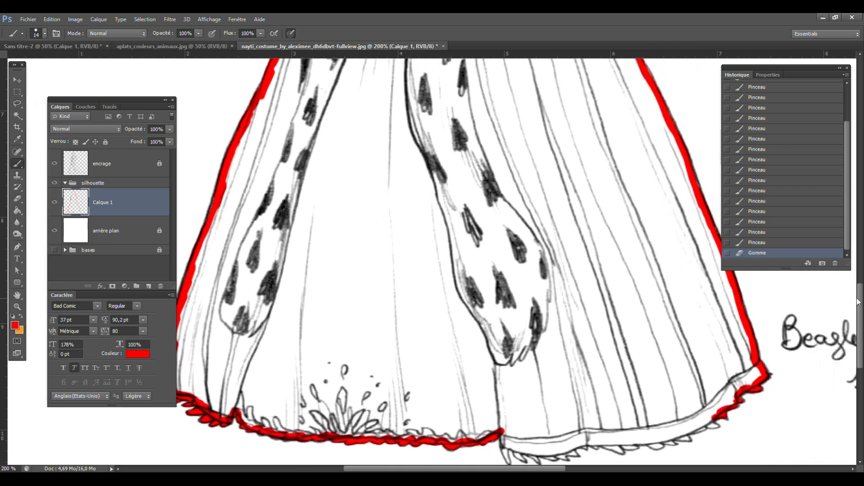
pyautogui.moveTo(860, 301)
pyautogui.mouseDown()
pyautogui.moveTo(858, 186)
pyautogui.moveTo(858, 288)
pyautogui.moveTo(833, 347)
pyautogui.mouseUp()
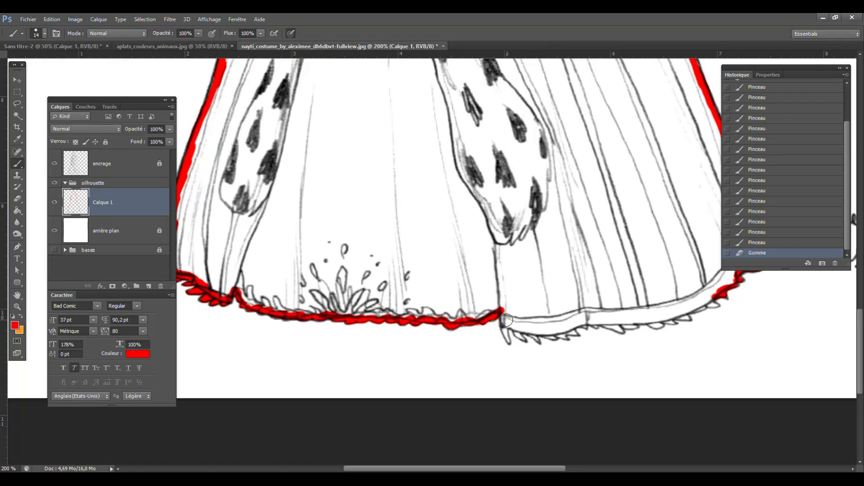
pyautogui.moveTo(506, 321)
pyautogui.mouseDown()
pyautogui.moveTo(552, 333)
pyautogui.moveTo(589, 319)
pyautogui.moveTo(677, 311)
pyautogui.moveTo(648, 320)
pyautogui.moveTo(721, 285)
pyautogui.mouseUp()
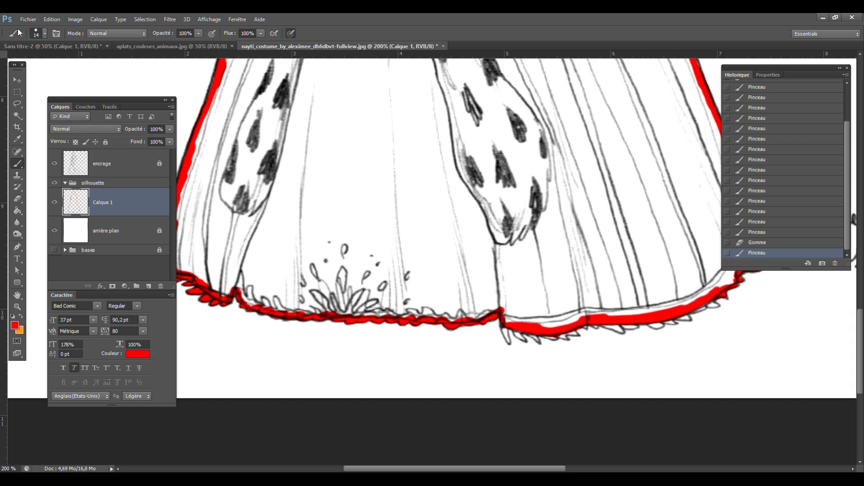
# - Set the brush size to 11 px and paint the ruffle points along the right hem in red, erasing any overflow
pyautogui.click(44, 33)
pyautogui.click(15, 61)
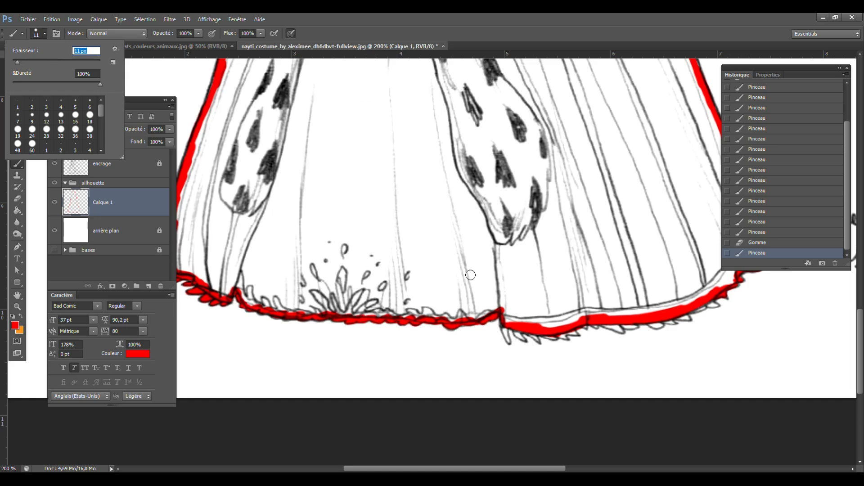
pyautogui.click(507, 332)
pyautogui.moveTo(501, 327); pyautogui.dragTo(508, 342)
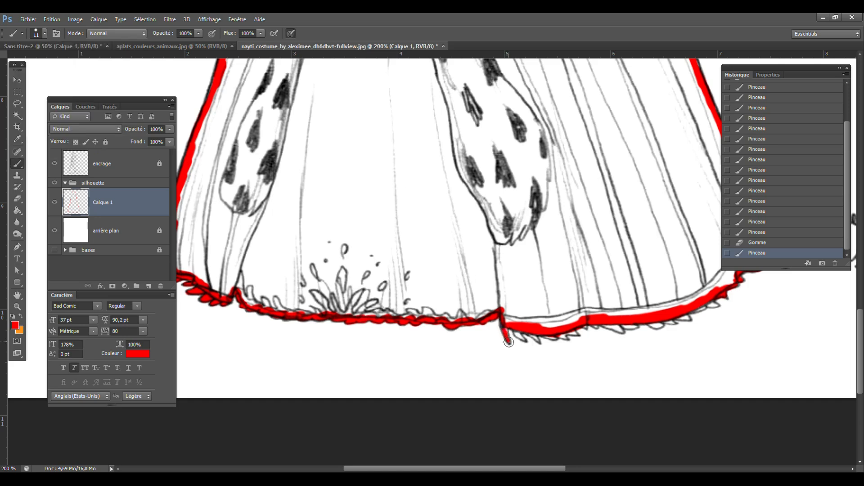
pyautogui.click(510, 332)
pyautogui.moveTo(520, 332)
pyautogui.mouseDown()
pyautogui.moveTo(534, 332)
pyautogui.moveTo(540, 345)
pyautogui.moveTo(527, 332)
pyautogui.mouseUp()
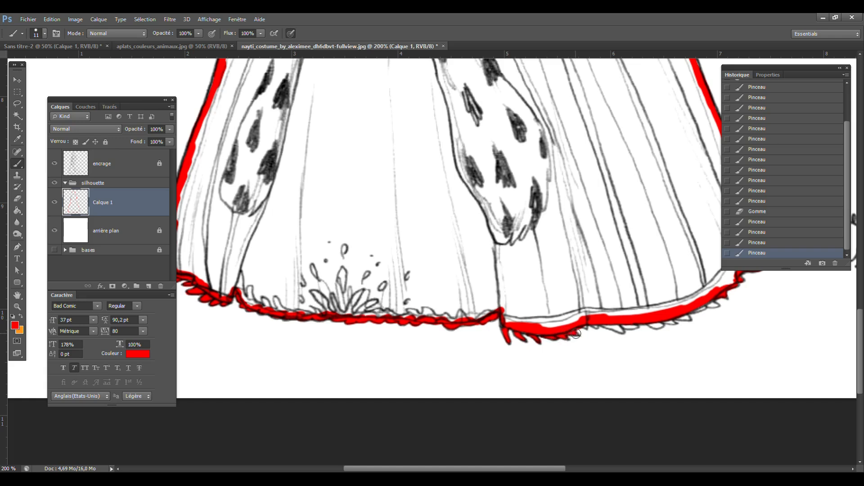
pyautogui.moveTo(576, 334); pyautogui.dragTo(583, 329)
pyautogui.click(17, 198)
pyautogui.click(17, 164)
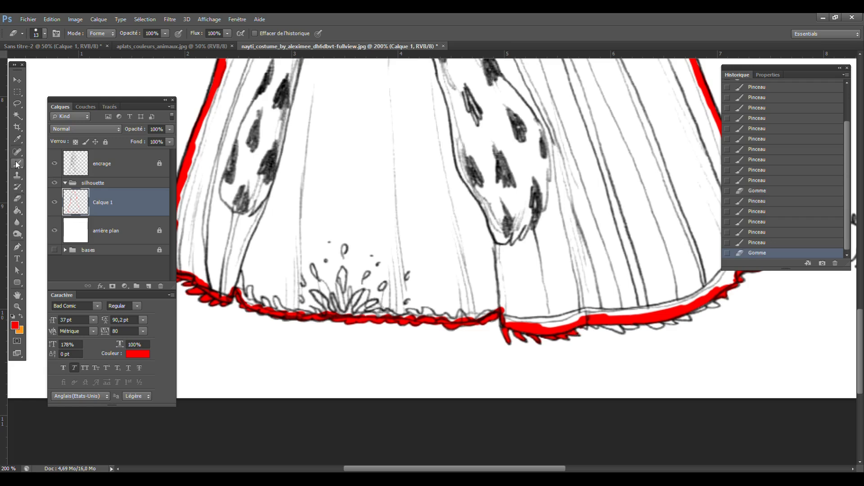
pyautogui.moveTo(584, 325)
pyautogui.mouseDown()
pyautogui.moveTo(621, 332)
pyautogui.moveTo(673, 316)
pyautogui.mouseUp()
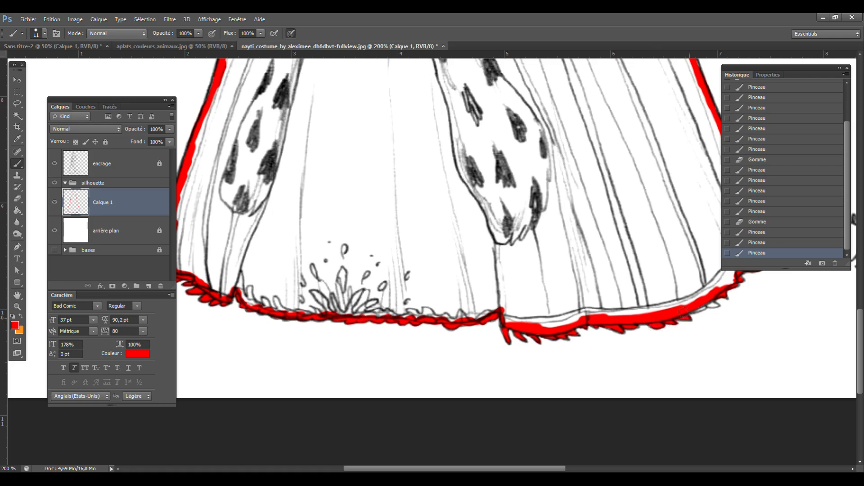
pyautogui.click(719, 306)
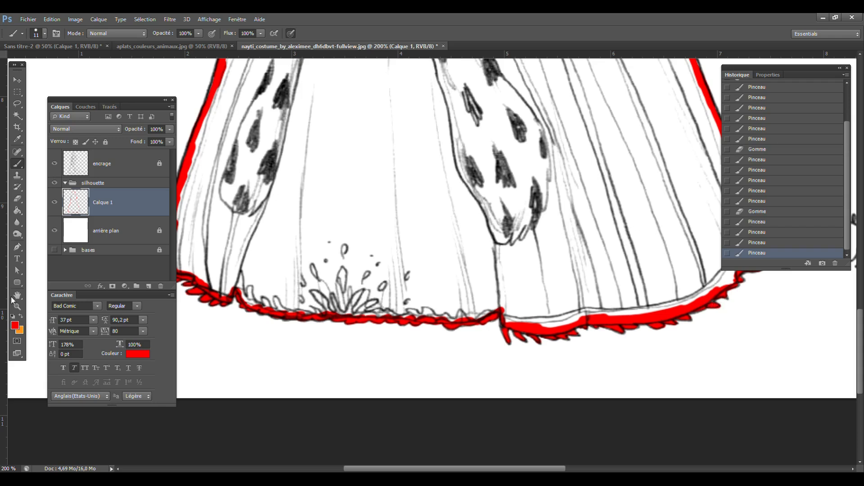
# - Try to fill the outlined figure with red using the Paint Bucket, and undo the fill
pyautogui.click(17, 306)
pyautogui.click(450, 176)
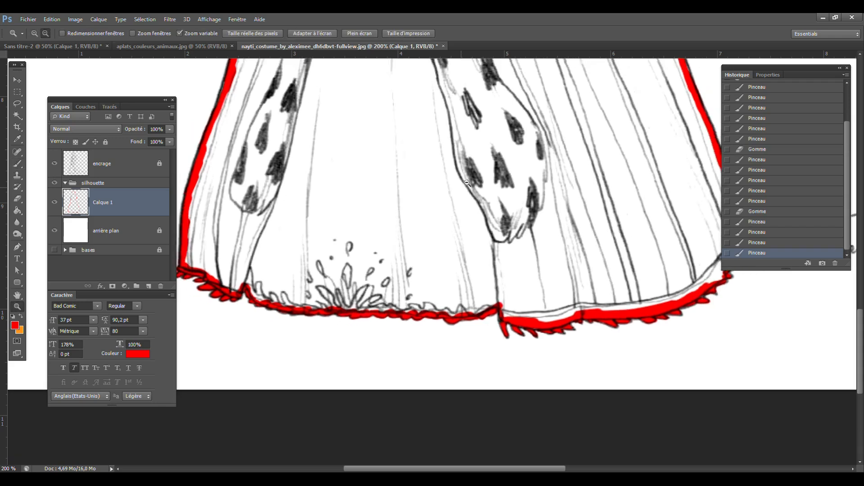
pyautogui.click(454, 183)
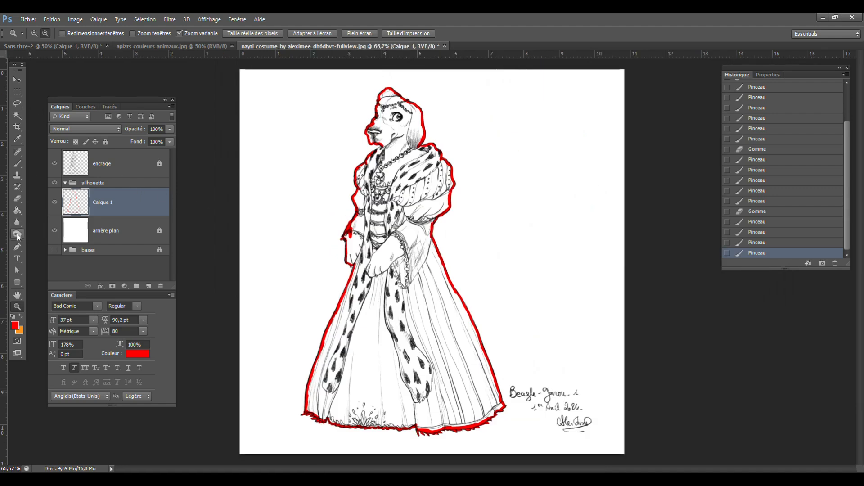
pyautogui.click(17, 210)
pyautogui.click(383, 361)
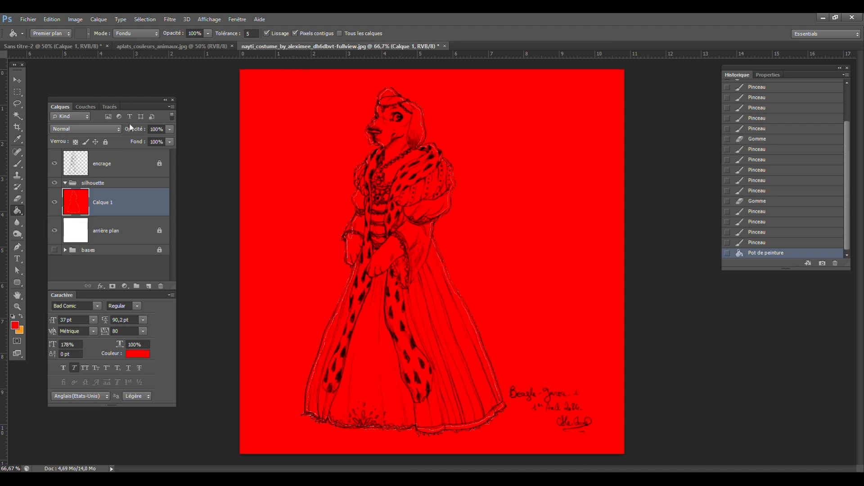
pyautogui.hotkey('ctrl', 'z')
# - Check the outline with the encrage layer hidden, close the gap under the muzzle in red and fill the silhouette with red
pyautogui.click(54, 166)
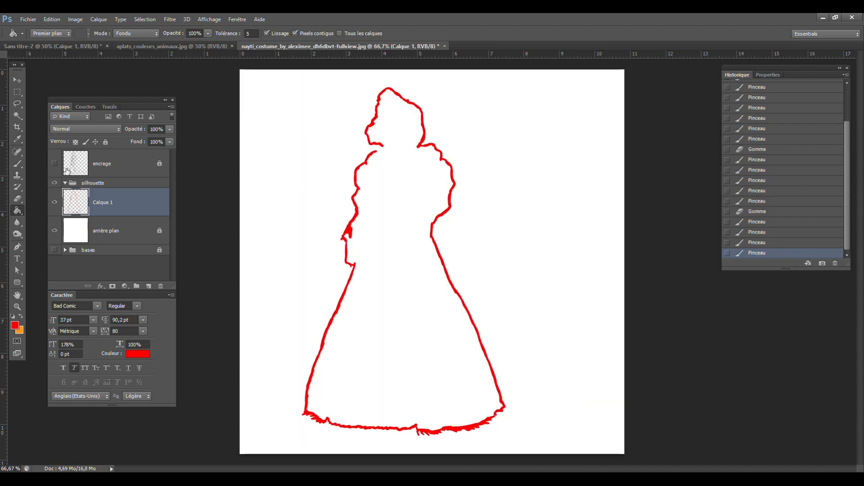
pyautogui.click(18, 164)
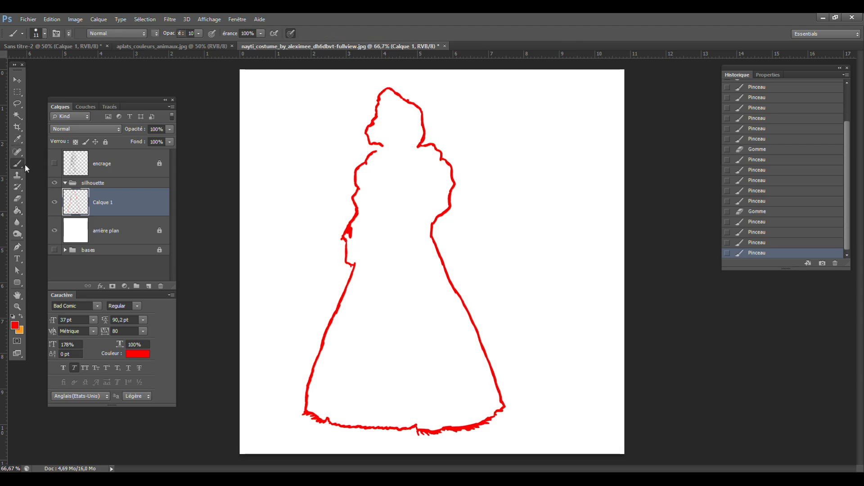
pyautogui.click(55, 163)
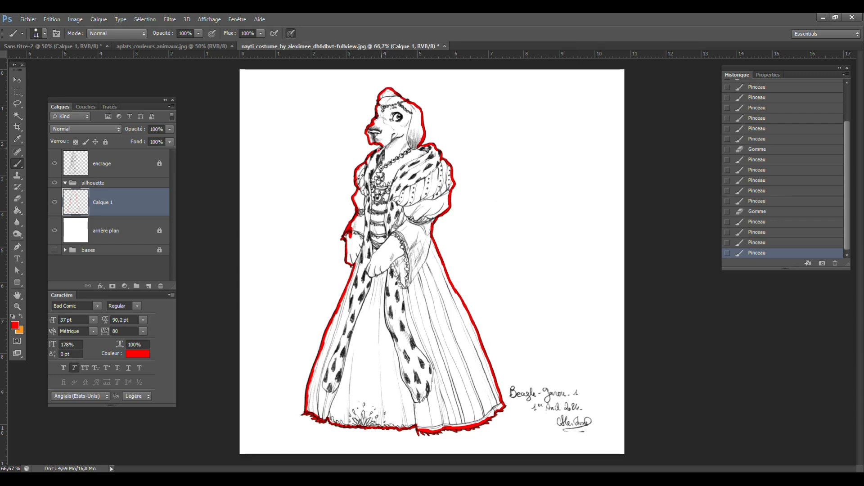
pyautogui.moveTo(381, 147); pyautogui.dragTo(367, 158)
pyautogui.click(17, 210)
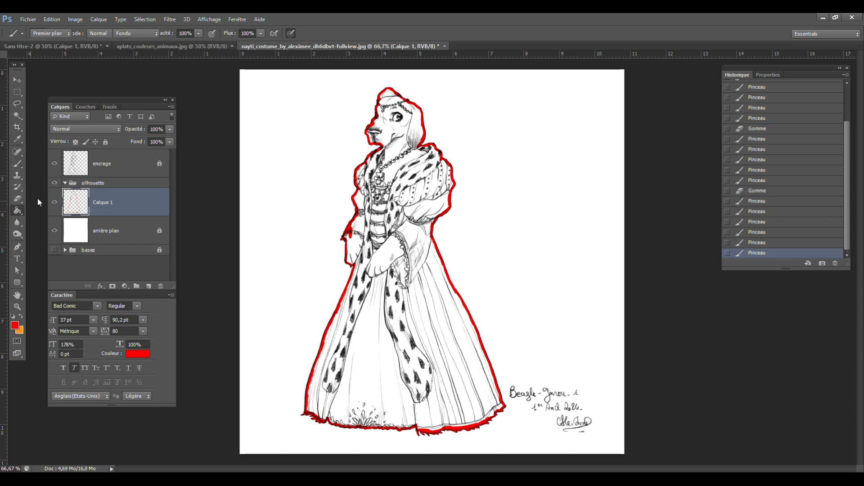
pyautogui.click(413, 244)
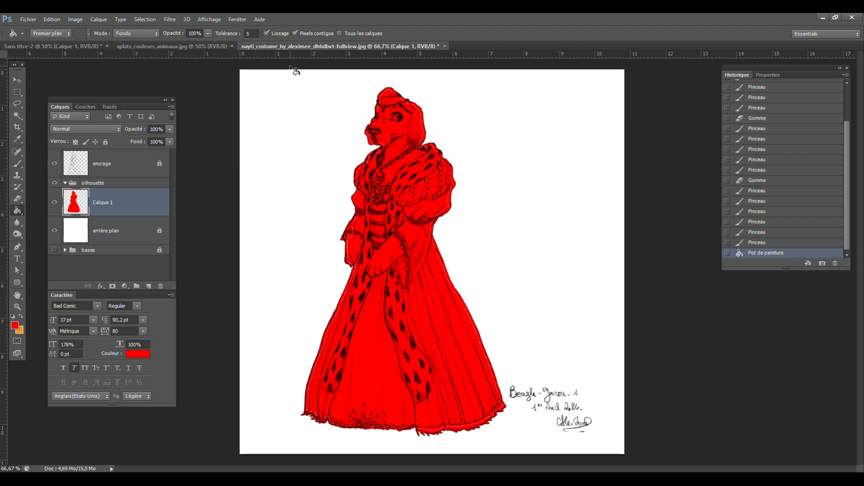
# - Fill the silhouette with red a second time to cover the light seam between the outline and the interior
pyautogui.click(17, 306)
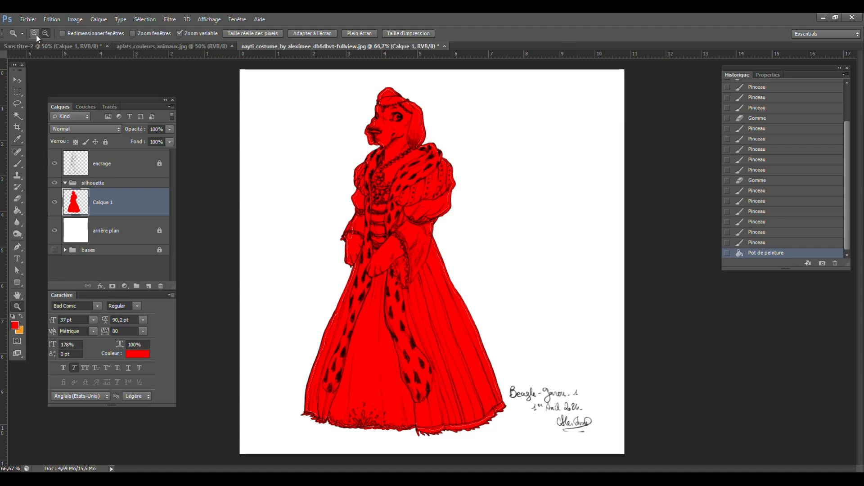
pyautogui.moveTo(321, 193); pyautogui.dragTo(314, 286)
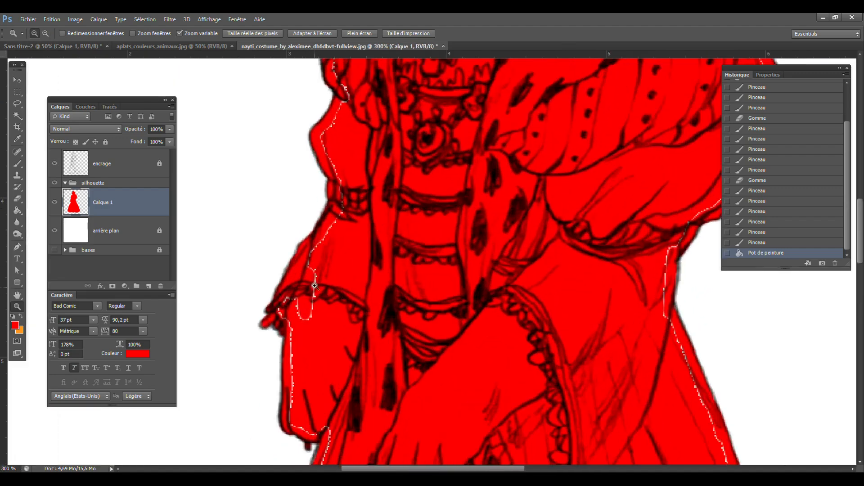
pyautogui.click(18, 210)
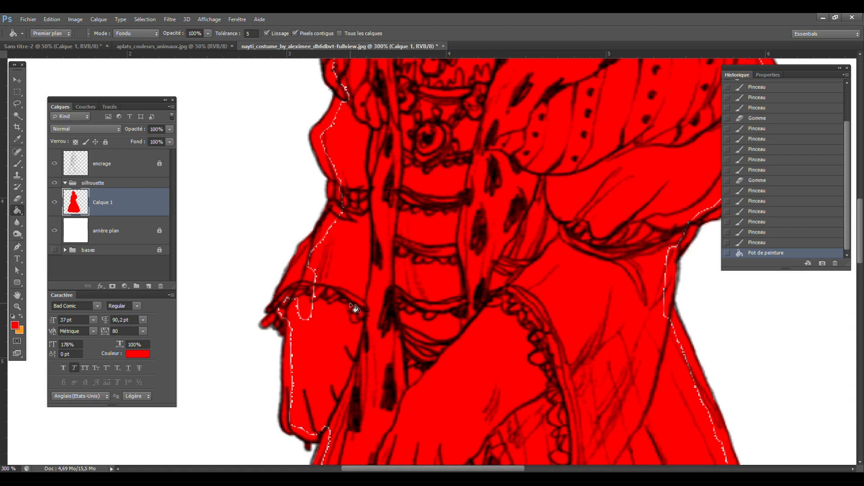
pyautogui.click(329, 315)
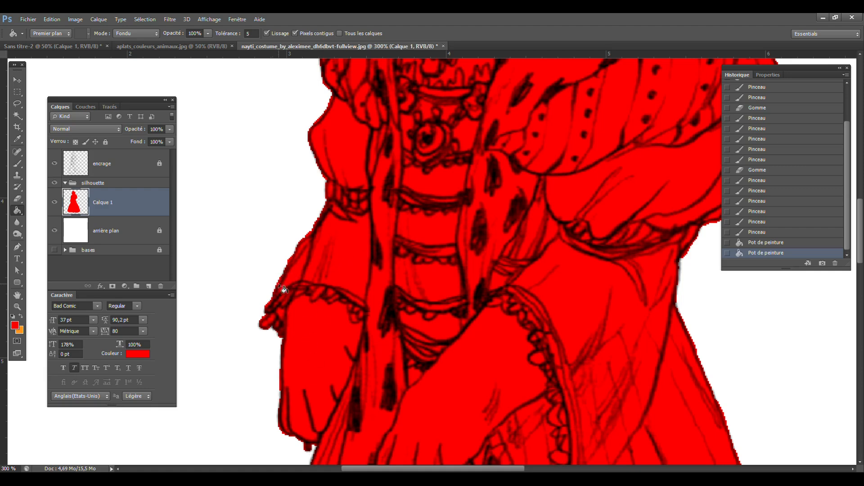
# - Inspect the silhouette's edge around the left sleeve up close and step back to before the second fill
pyautogui.click(17, 307)
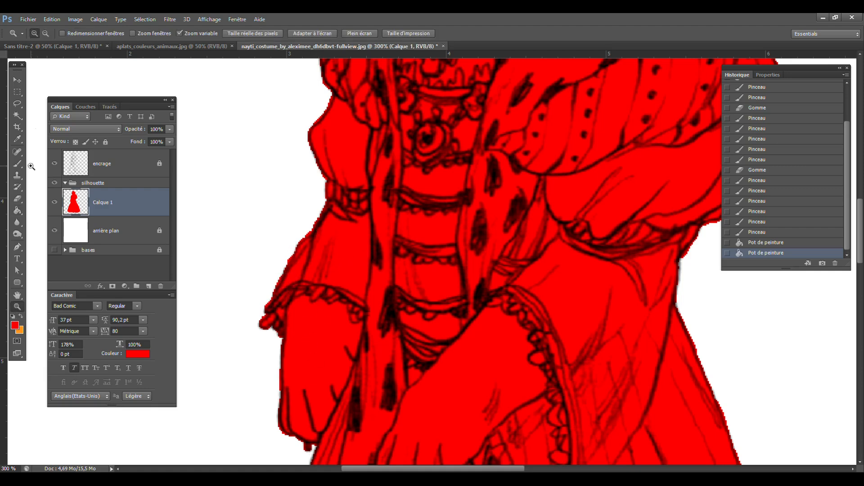
pyautogui.click(288, 270)
pyautogui.click(288, 270)
pyautogui.click(288, 270)
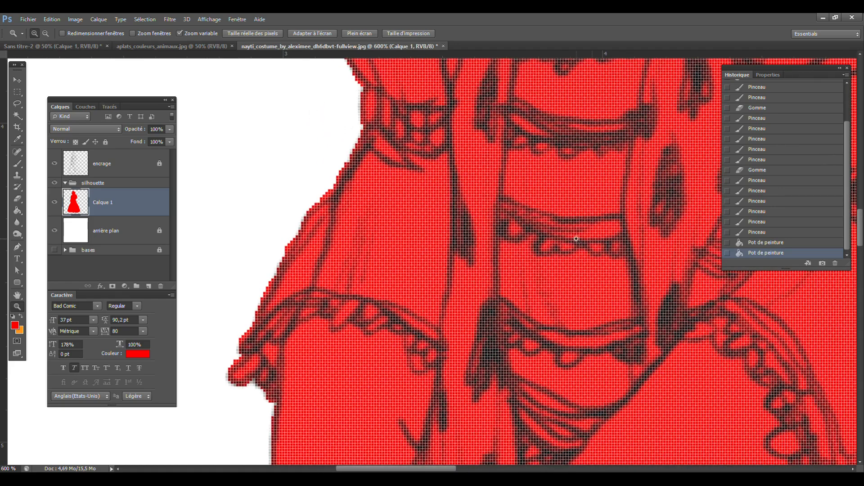
pyautogui.click(45, 33)
pyautogui.click(280, 193)
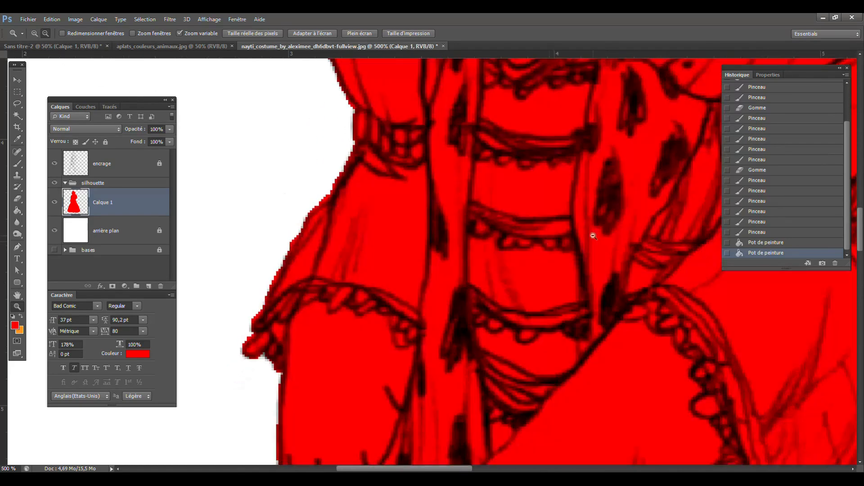
pyautogui.click(773, 243)
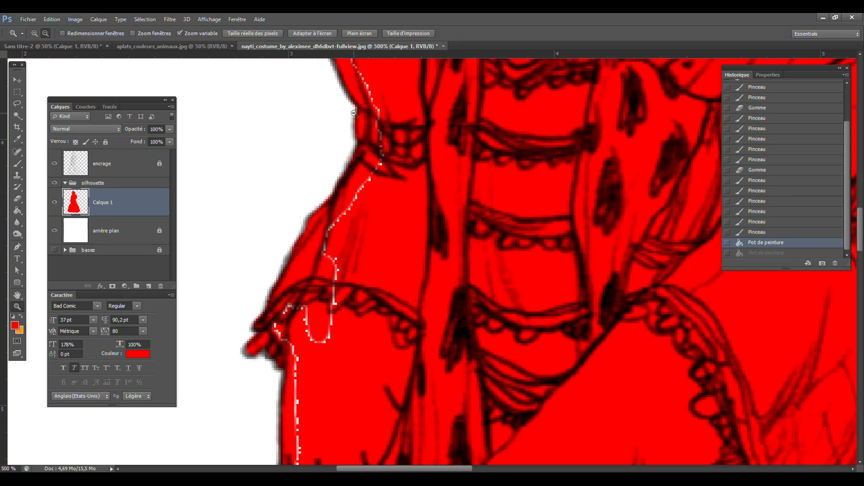
# - Restore the second red fill and check the whole figure
pyautogui.click(769, 253)
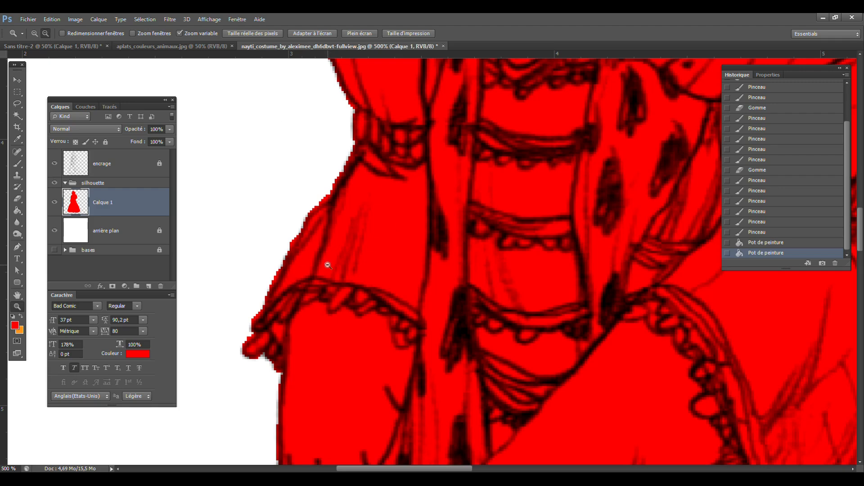
pyautogui.click(470, 279)
pyautogui.click(480, 280)
pyautogui.click(490, 284)
pyautogui.click(498, 292)
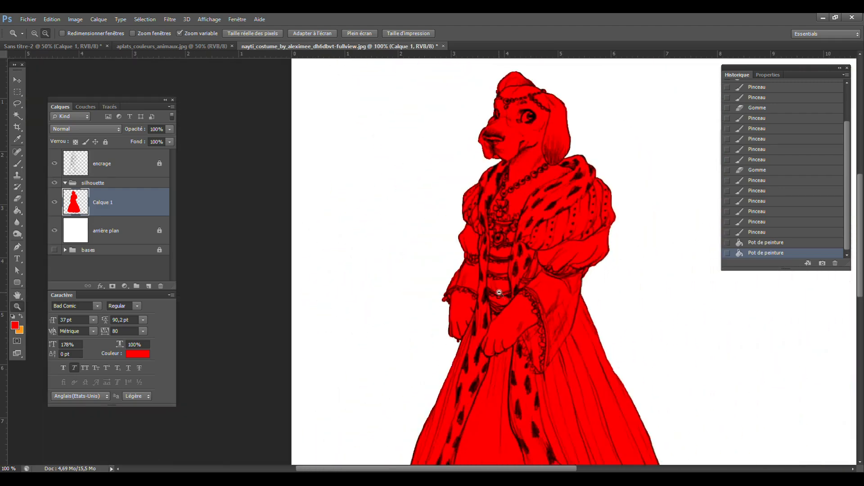
pyautogui.click(499, 293)
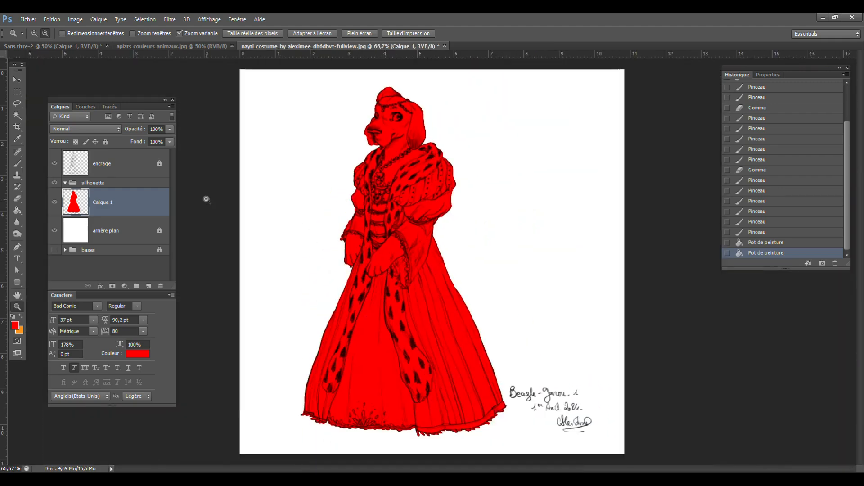
# - Step back in the history to before both red fills and select the area inside the red outline with the Magic Wand
pyautogui.click(765, 245)
pyautogui.click(768, 233)
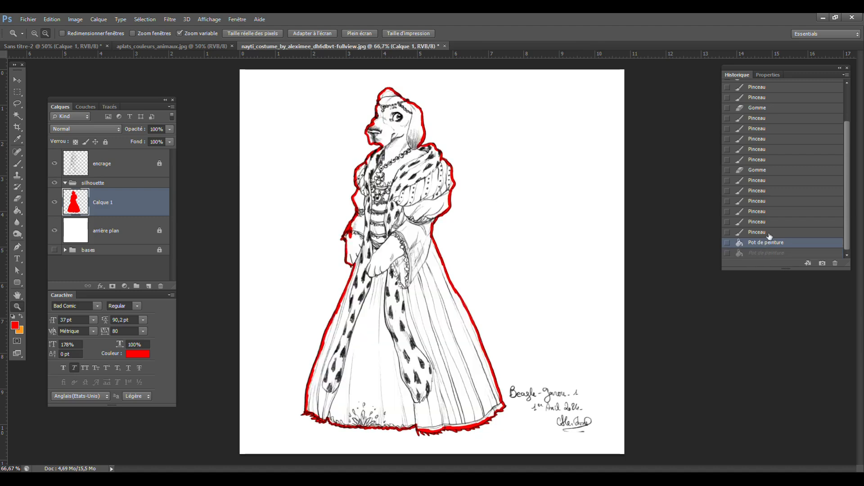
pyautogui.click(17, 116)
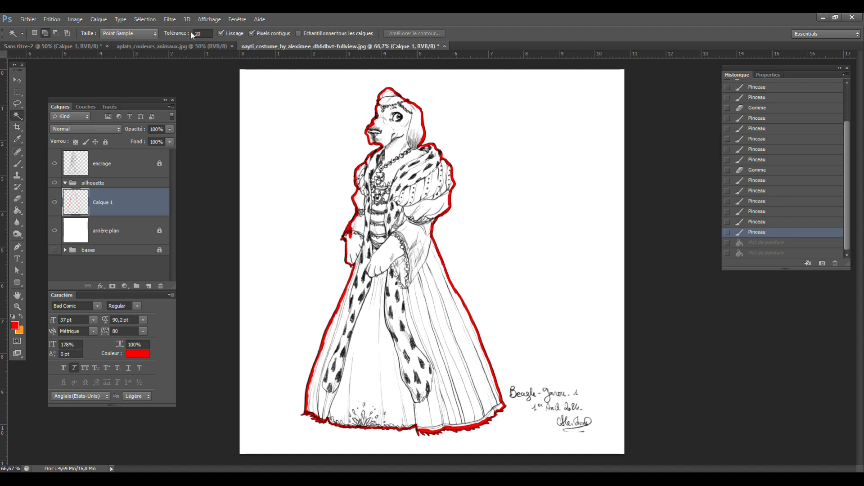
pyautogui.click(375, 336)
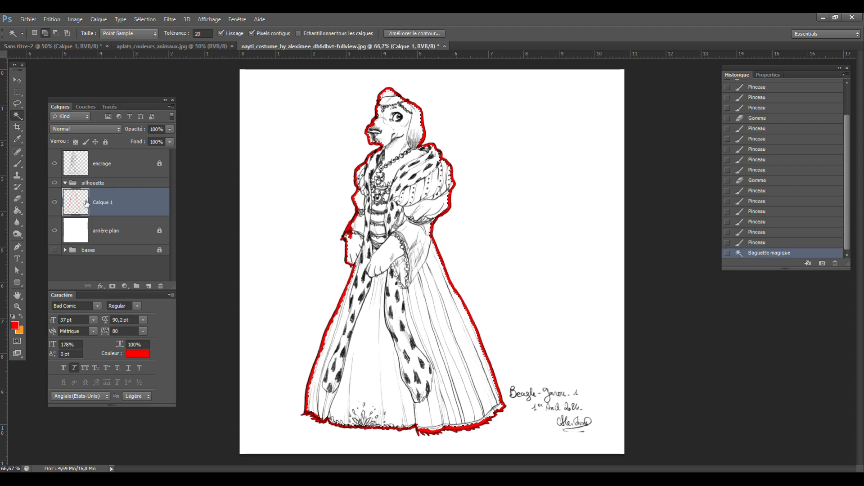
pyautogui.click(54, 202)
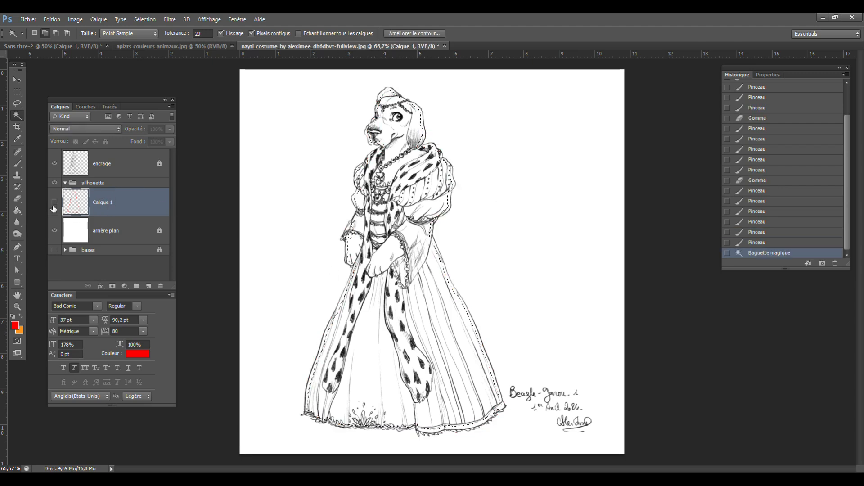
pyautogui.click(54, 202)
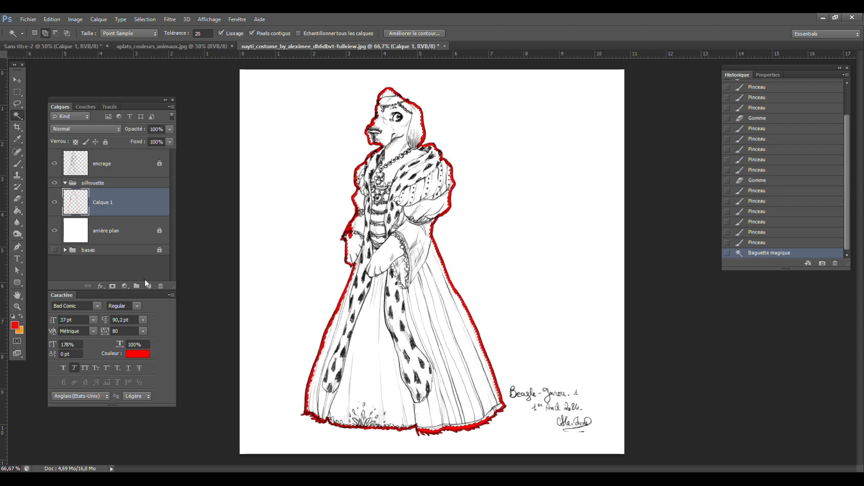
# - Fill the selected interior with red on a new layer, deselect, and check the fill with the outline layer Calque 1 hidden
pyautogui.click(149, 286)
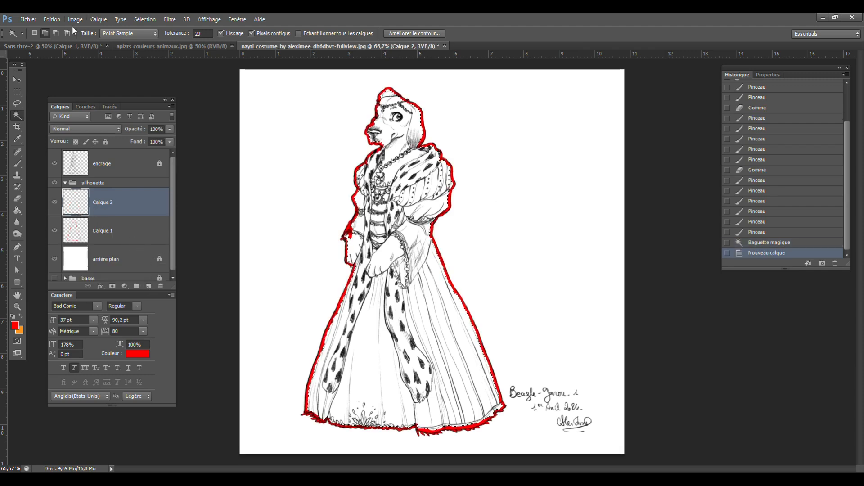
pyautogui.click(52, 20)
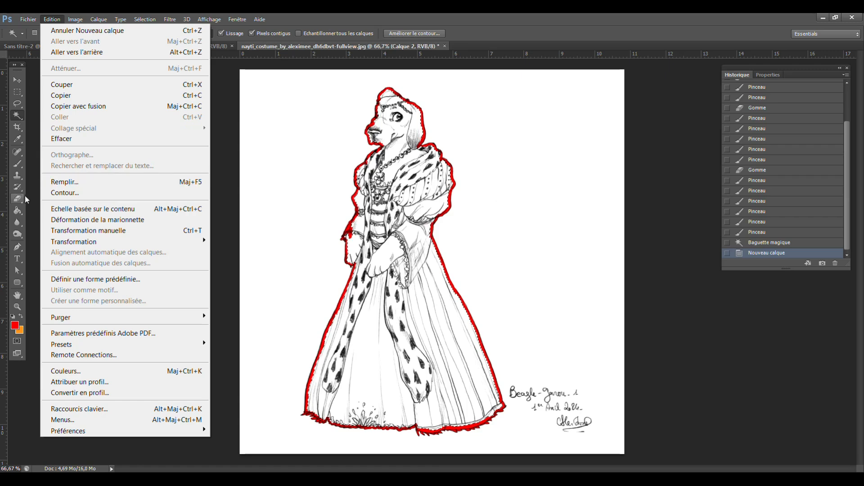
pyautogui.click(17, 210)
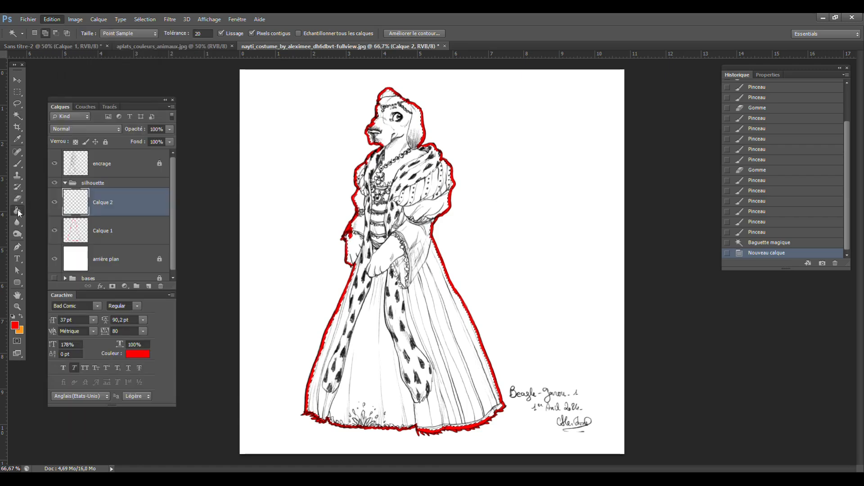
pyautogui.click(365, 345)
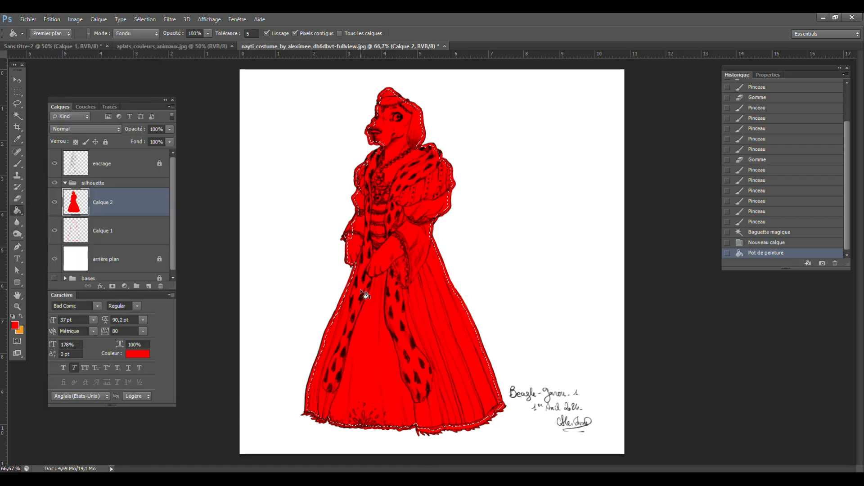
pyautogui.hotkey('ctrl', 'd')
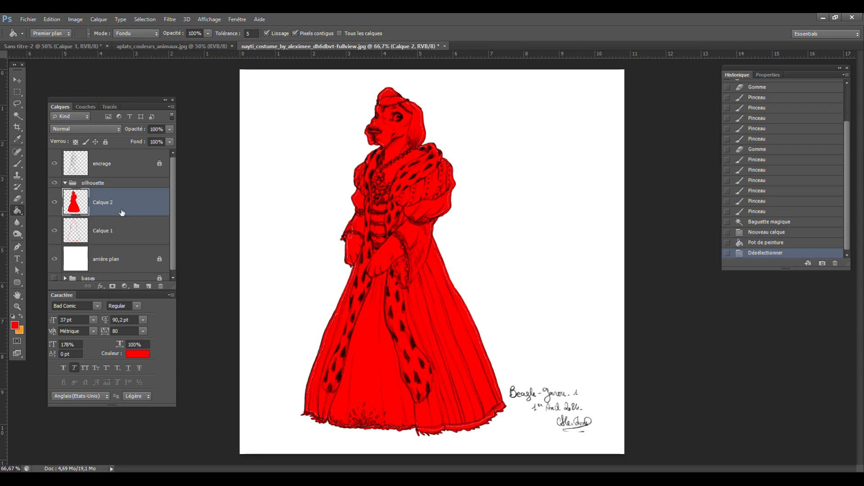
pyautogui.click(55, 231)
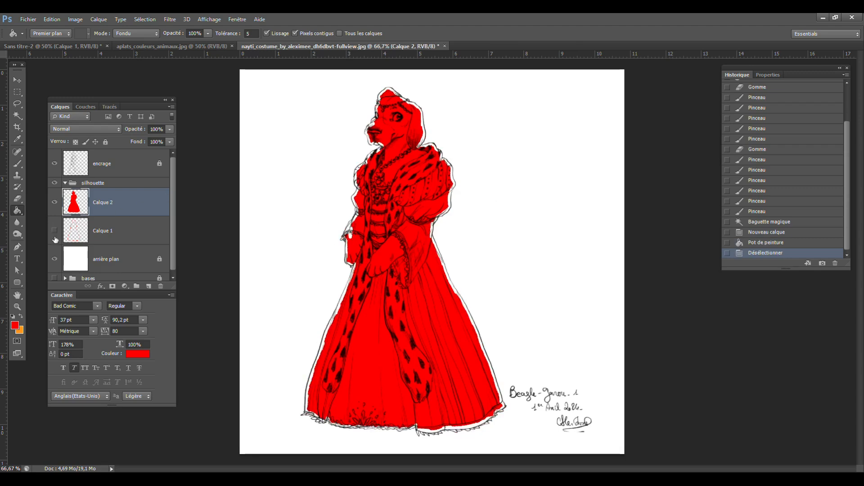
pyautogui.click(55, 237)
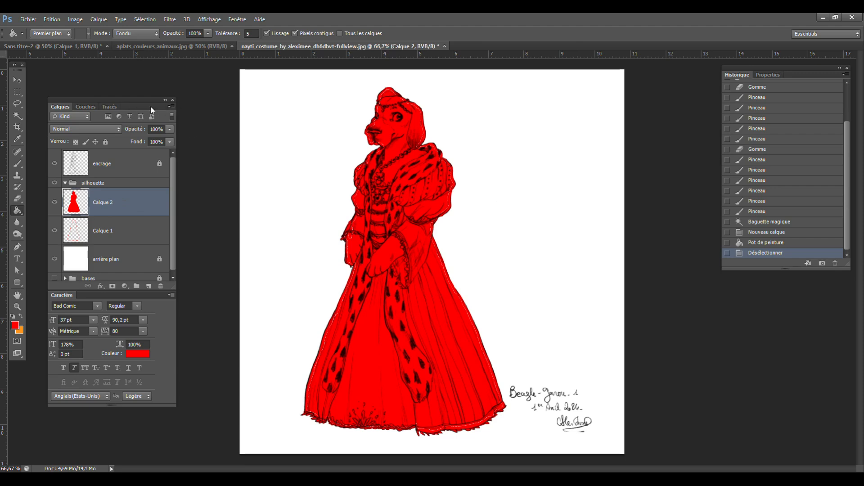
# - Add a black 4 px outside stroke effect to the red fill on Calque 2
pyautogui.click(171, 106)
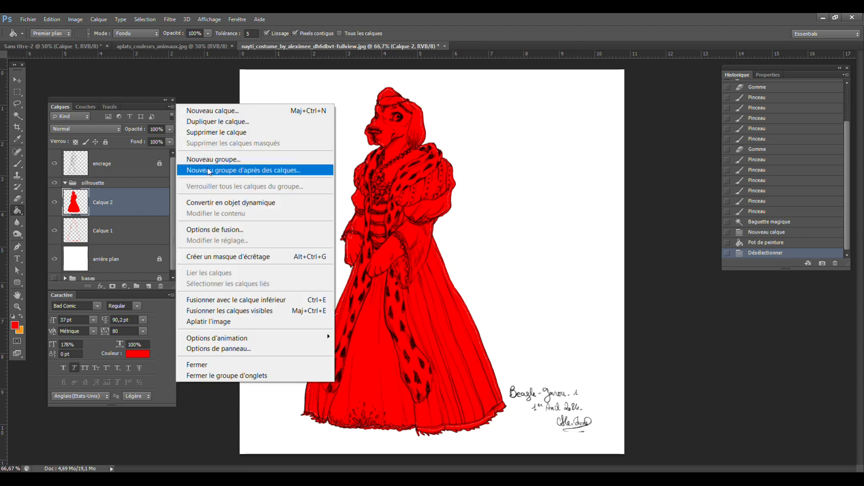
pyautogui.click(220, 230)
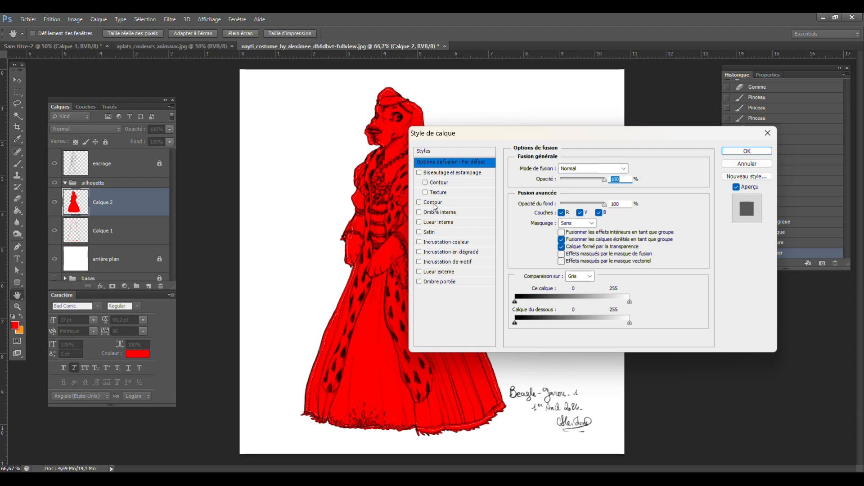
pyautogui.click(433, 204)
pyautogui.click(633, 167)
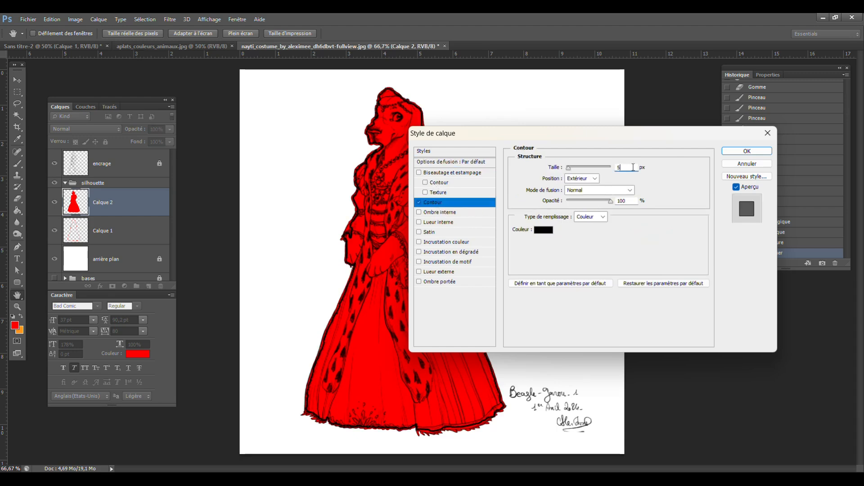
pyautogui.press('Down')
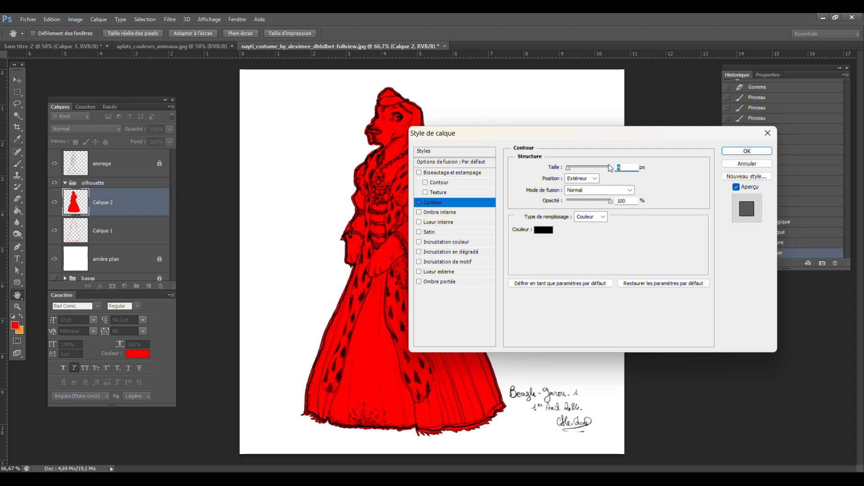
pyautogui.click(747, 152)
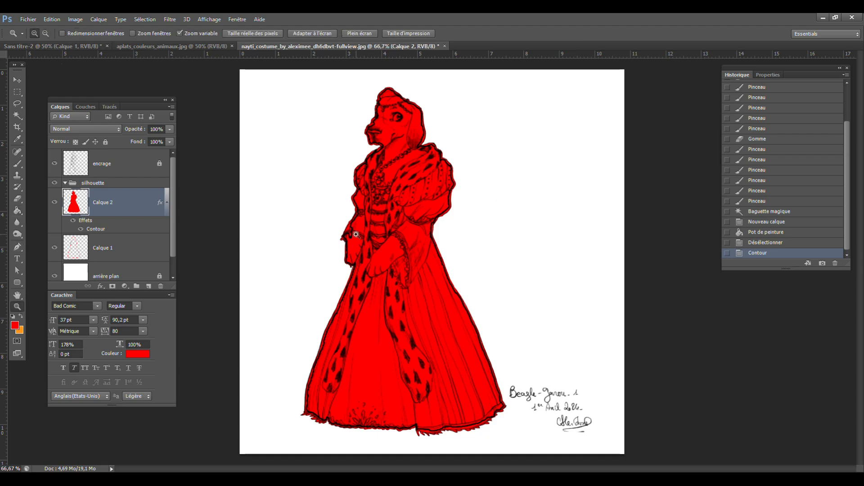
# - Compare the fill's edge with and without the stroke effect around the sleeves, and merge Calque 2 with Calque 1
pyautogui.moveTo(356, 234); pyautogui.dragTo(379, 220)
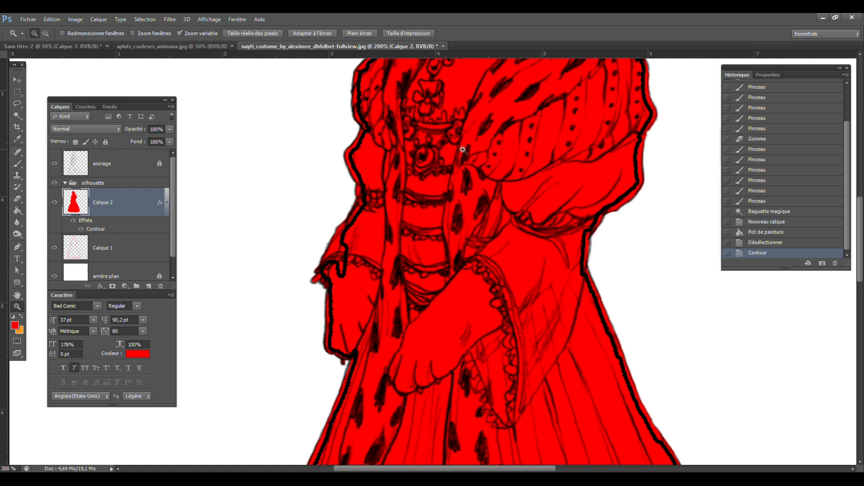
pyautogui.click(72, 221)
pyautogui.click(72, 224)
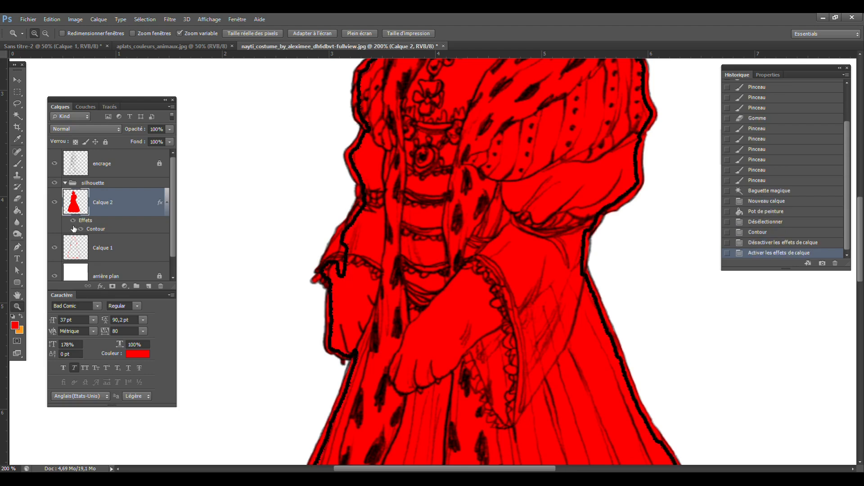
pyautogui.click(74, 221)
pyautogui.click(73, 222)
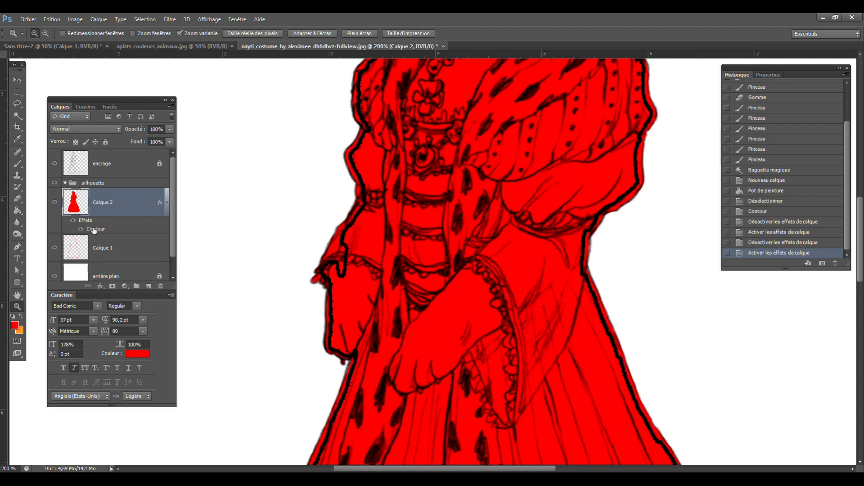
pyautogui.keyDown('ctrl'); pyautogui.click(117, 251); pyautogui.keyUp('ctrl')
pyautogui.rightClick(123, 250)
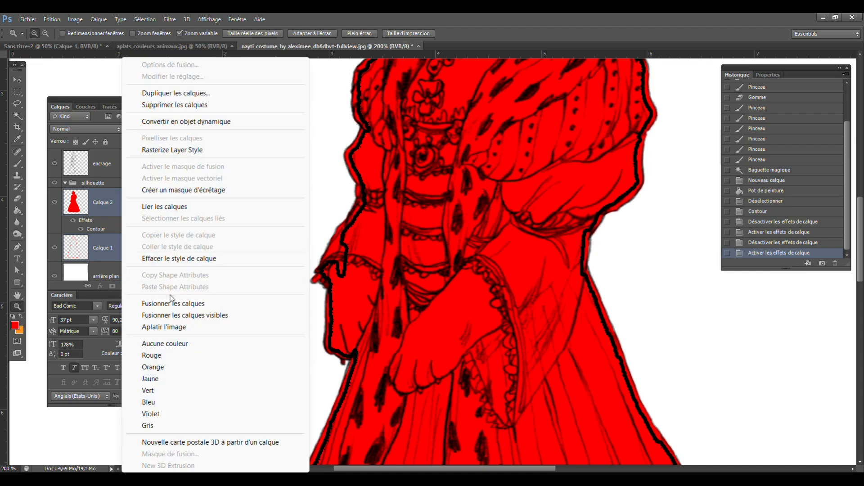
pyautogui.click(174, 304)
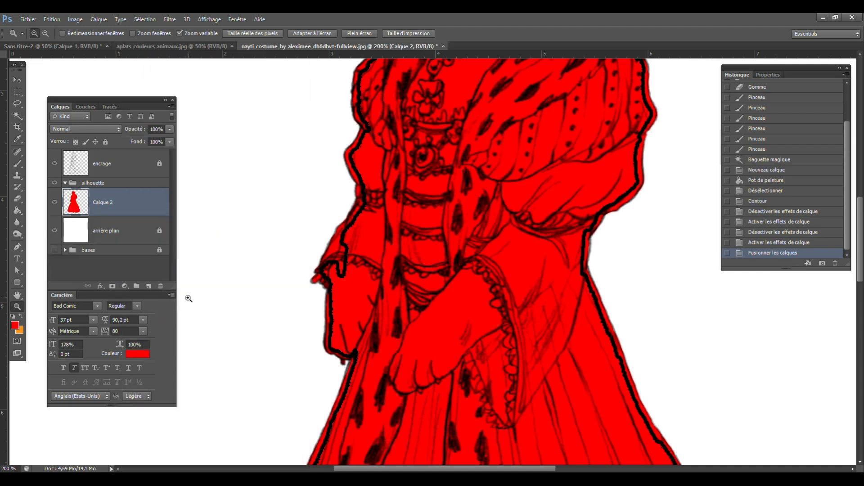
pyautogui.press('i')
pyautogui.hotkey('ctrl', 'u')
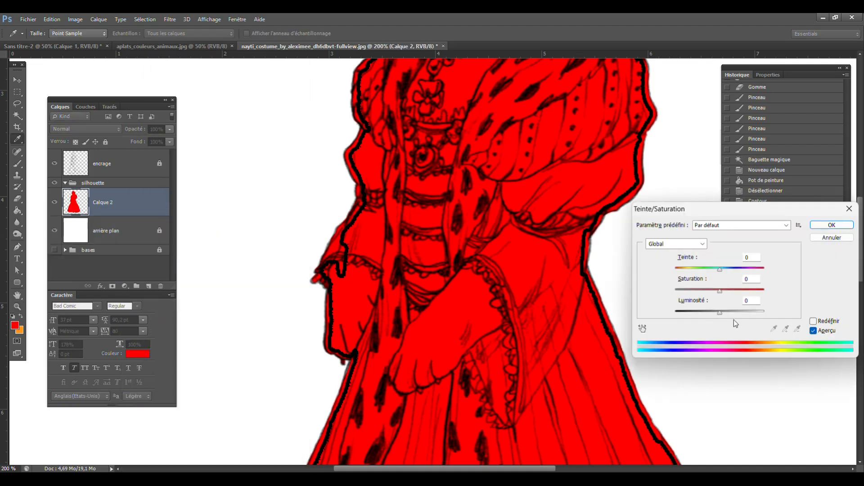
pyautogui.moveTo(719, 313); pyautogui.dragTo(597, 313)
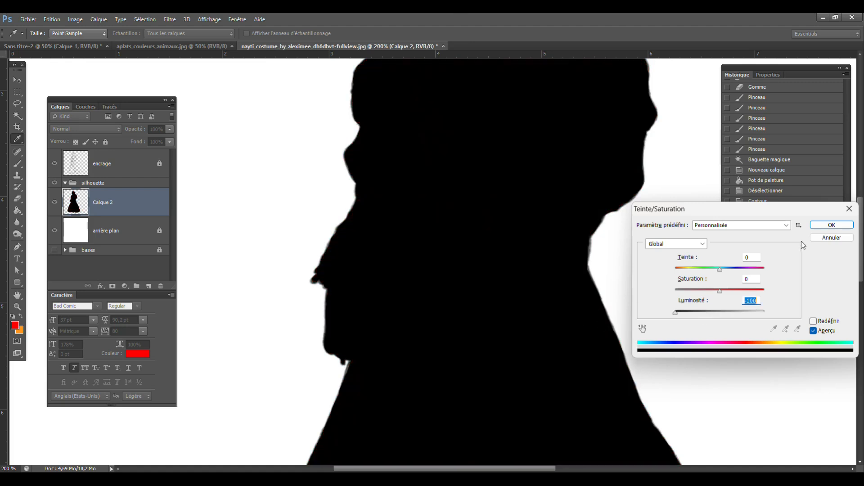
pyautogui.click(831, 238)
# - Turn the merged silhouette black with Hue/Saturation, using hue +13, saturation +28 and lightness -100
pyautogui.hotkey('ctrl', 'u')
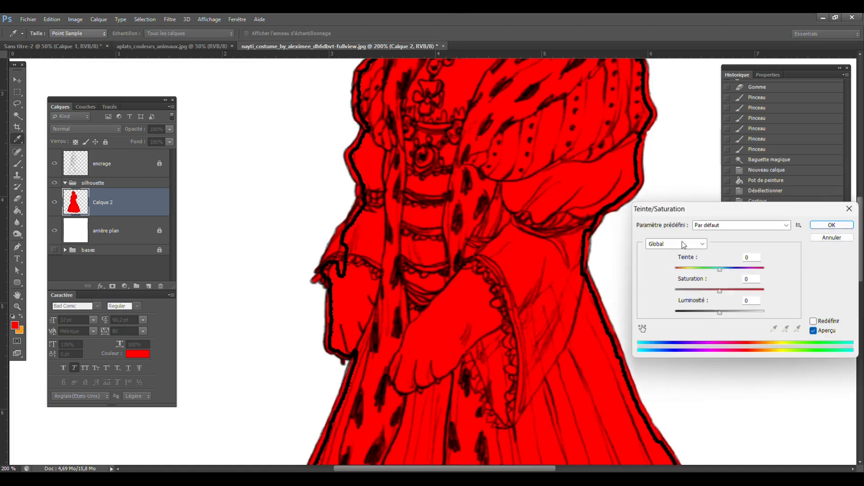
pyautogui.moveTo(720, 269); pyautogui.dragTo(696, 314)
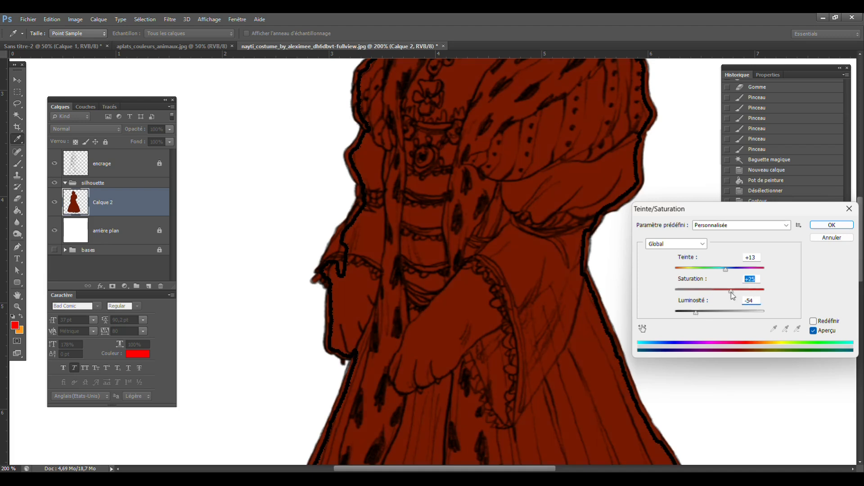
pyautogui.moveTo(693, 314); pyautogui.dragTo(652, 302)
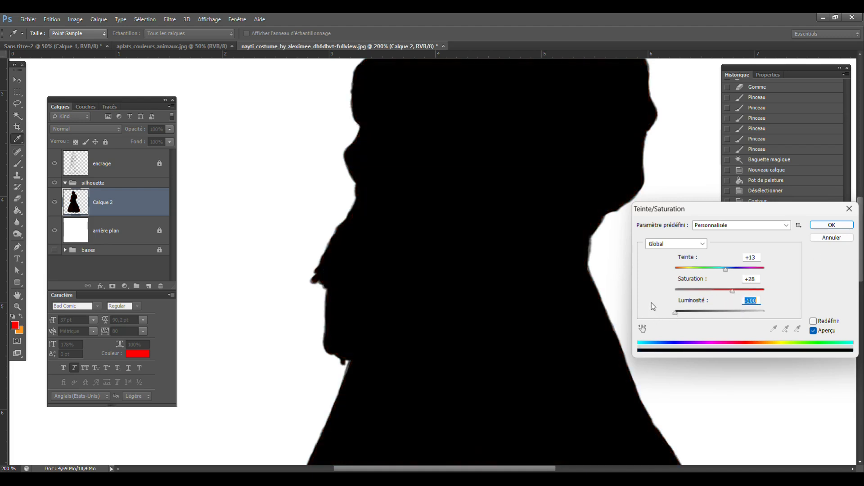
pyautogui.click(823, 229)
pyautogui.press('z')
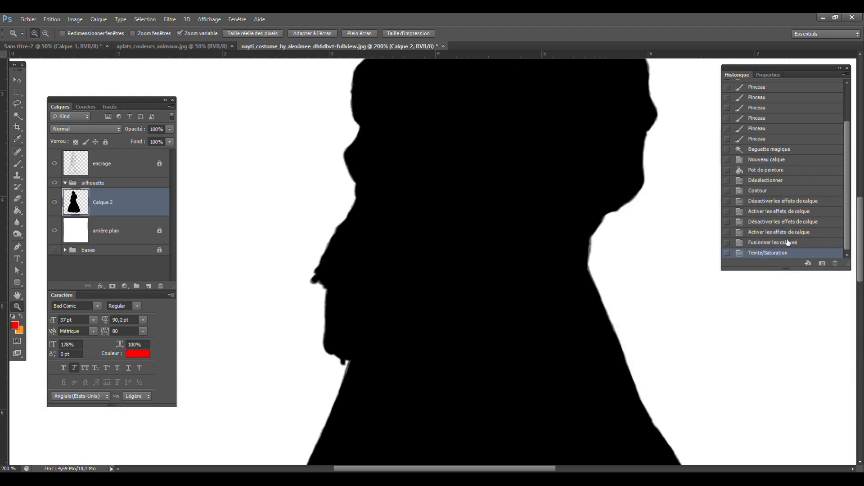
# - Rename the merged layer as silhouette and check the whole figure
pyautogui.doubleClick(108, 201)
pyautogui.write('silhouette')
pyautogui.press('Return')
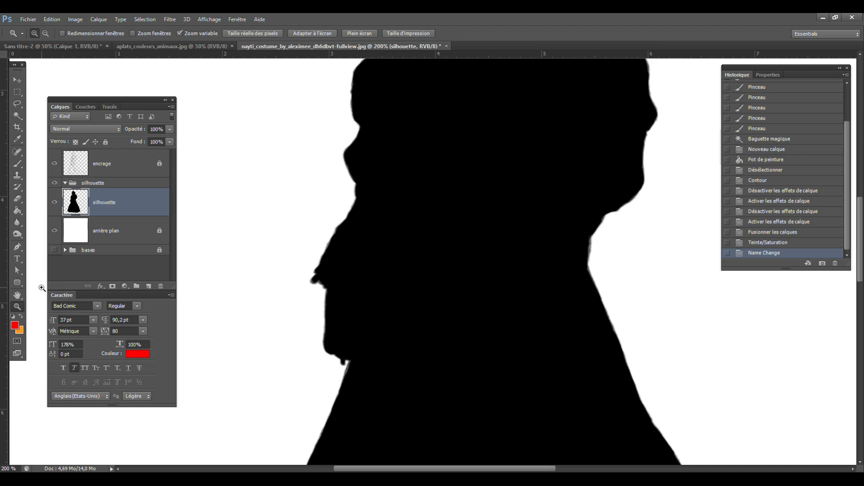
pyautogui.hotkey('ctrl', '-')
pyautogui.hotkey('ctrl', '-')
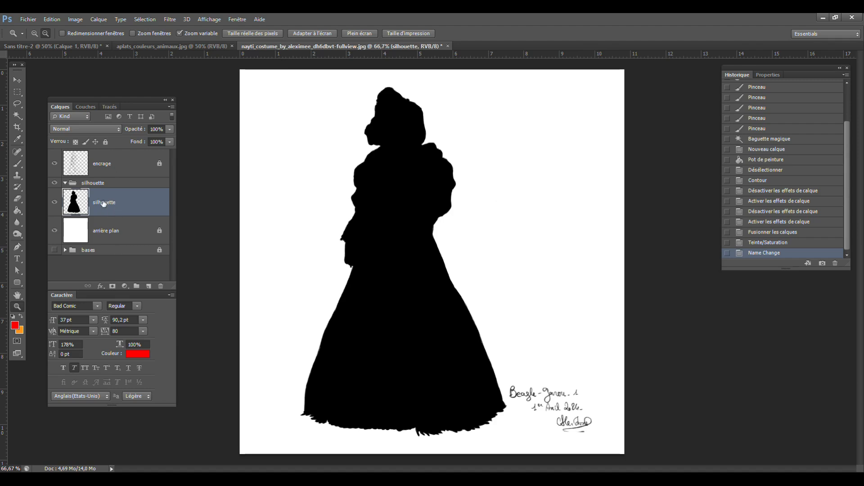
# - Move the silhouette layer into the silhouette group and duplicate that group
pyautogui.click(65, 183)
pyautogui.moveTo(110, 194); pyautogui.dragTo(114, 183)
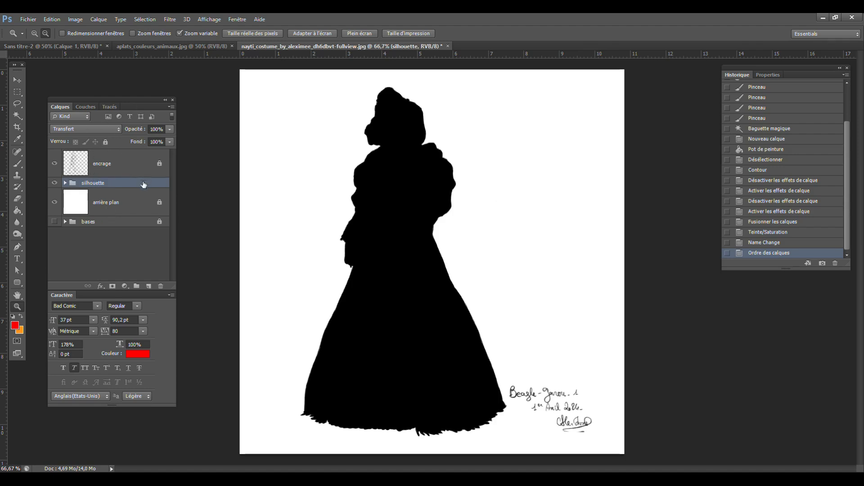
pyautogui.rightClick(106, 185)
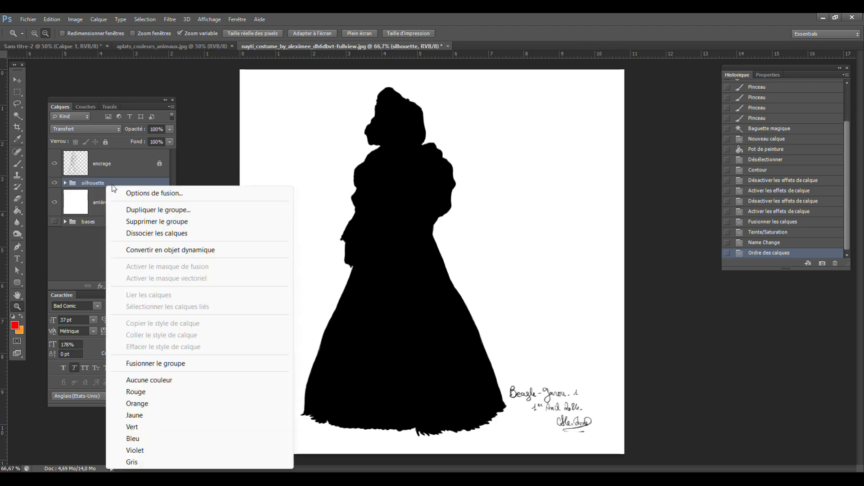
pyautogui.click(147, 210)
pyautogui.click(386, 113)
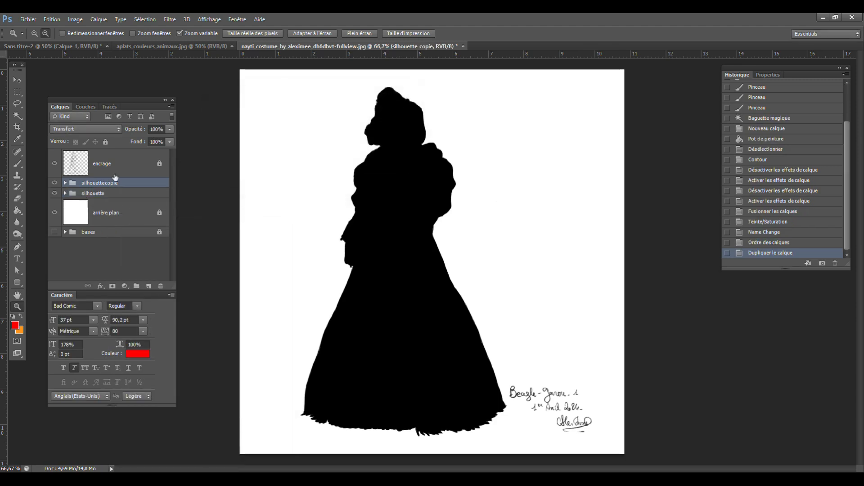
# - Rename the duplicated group as silhouette, lock and hide it, and store it inside the bases group
pyautogui.doubleClick(108, 183)
pyautogui.moveTo(105, 183); pyautogui.dragTo(171, 186)
pyautogui.press('BackSpace')
pyautogui.press('Return')
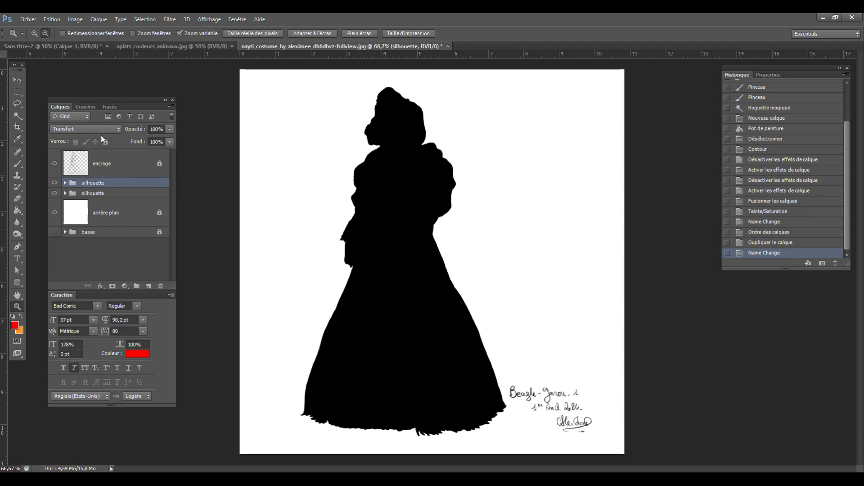
pyautogui.click(106, 141)
pyautogui.click(55, 182)
pyautogui.moveTo(106, 185); pyautogui.dragTo(96, 221)
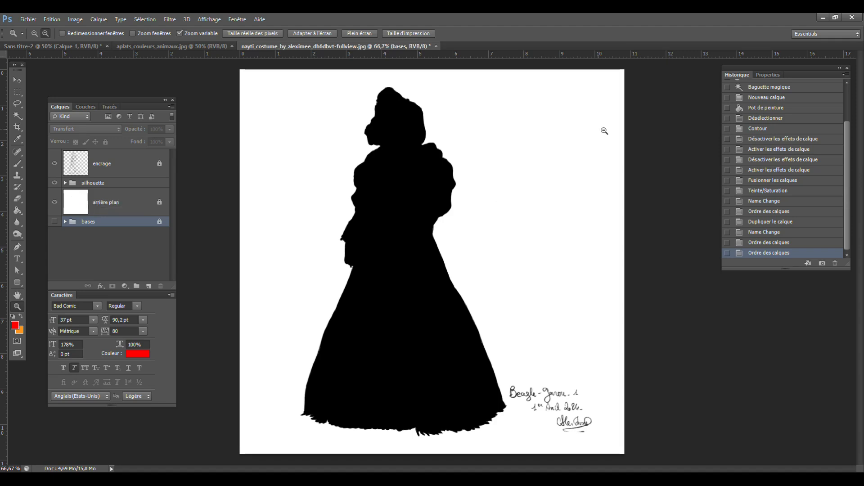
# - Try the Brush beside the figure with the bases group active, and save the document in PSD format
pyautogui.click(18, 163)
pyautogui.click(510, 229)
pyautogui.press('Return')
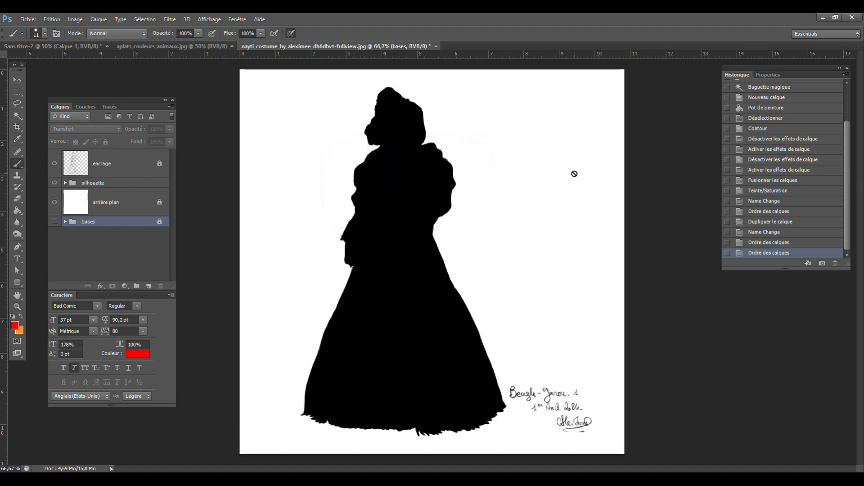
pyautogui.moveTo(846, 176)
pyautogui.mouseDown()
pyautogui.moveTo(845, 124)
pyautogui.moveTo(851, 186)
pyautogui.mouseUp()
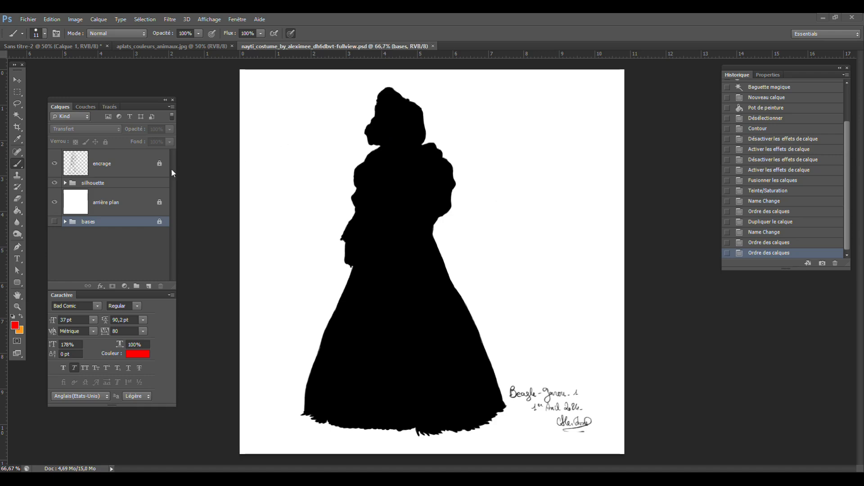
# - Take the silhouette layer out of the silhouette group and delete the empty group
pyautogui.click(91, 184)
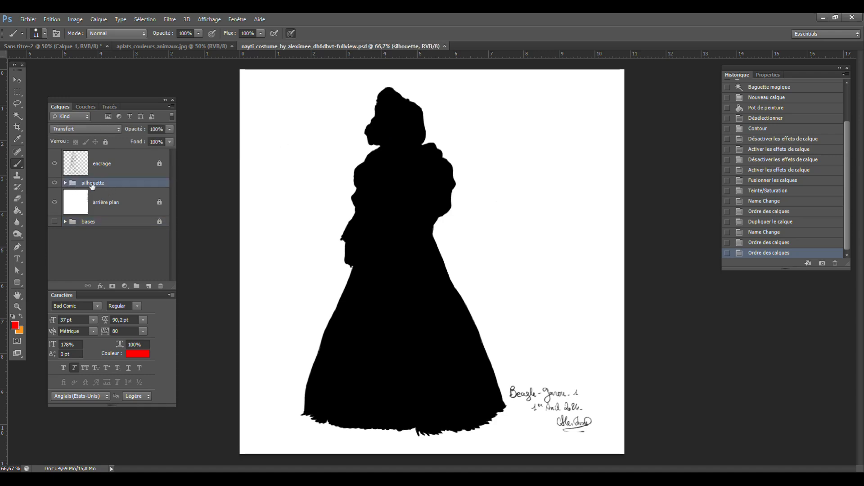
pyautogui.click(65, 183)
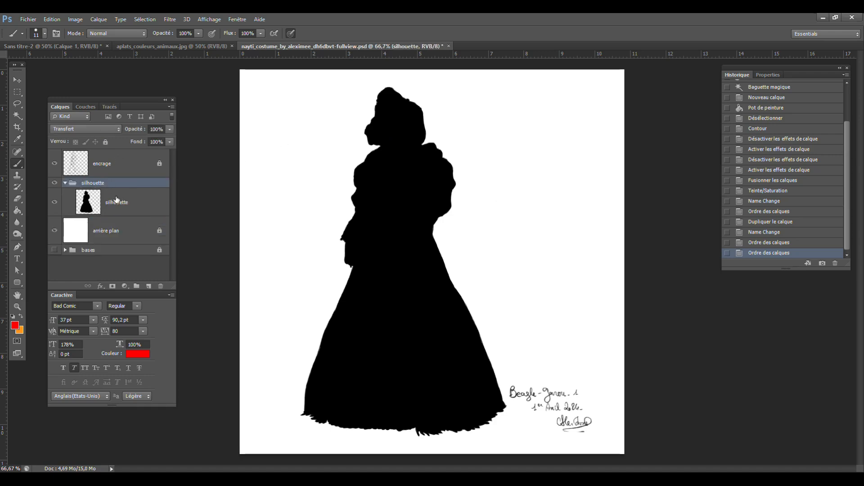
pyautogui.moveTo(113, 196); pyautogui.dragTo(111, 178)
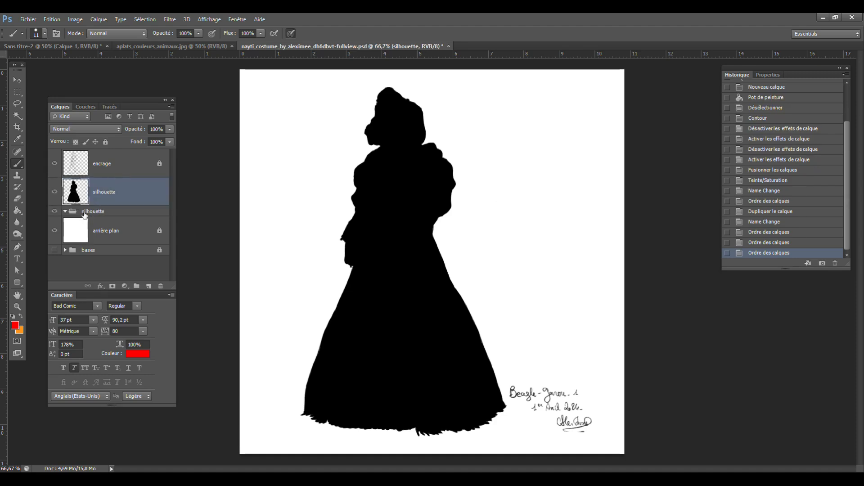
pyautogui.click(109, 210)
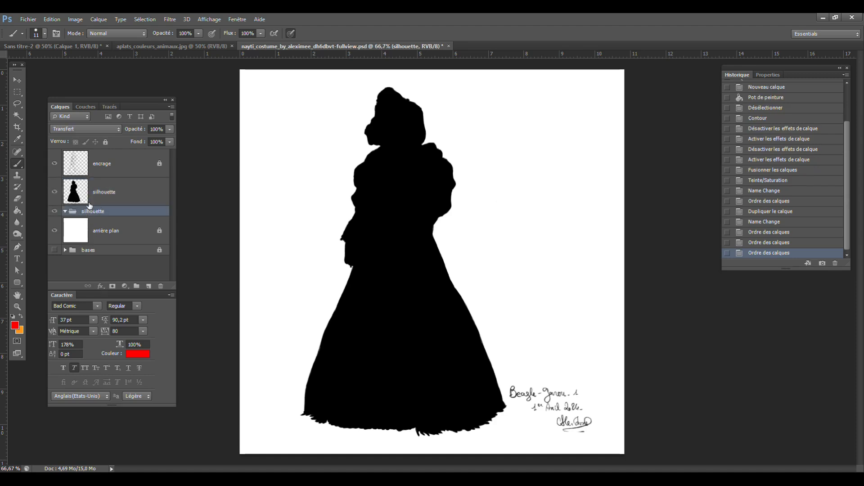
pyautogui.press('Delete')
# - Lower the silhouette layer's opacity to a light grey that reveals the inking, and lock the layer
pyautogui.click(139, 198)
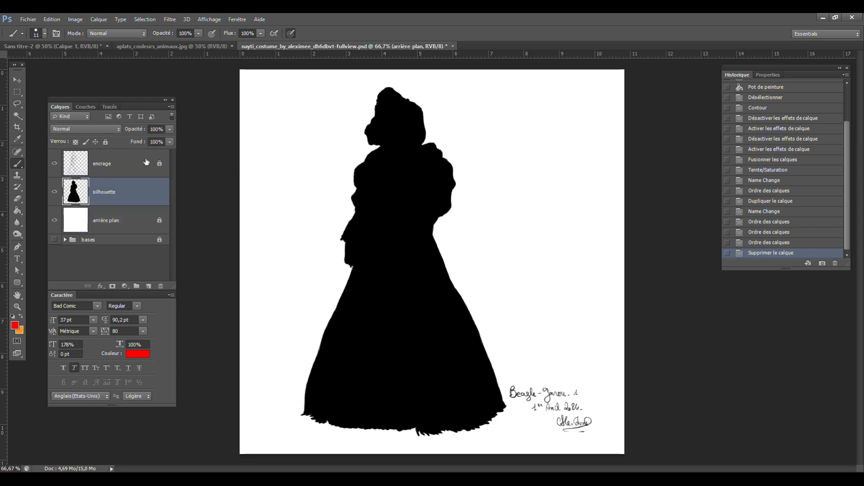
pyautogui.click(170, 129)
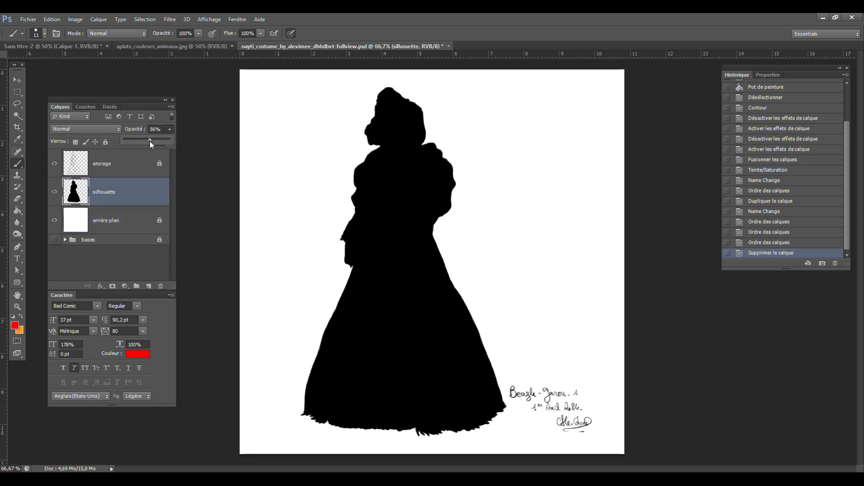
pyautogui.moveTo(149, 141); pyautogui.dragTo(139, 144)
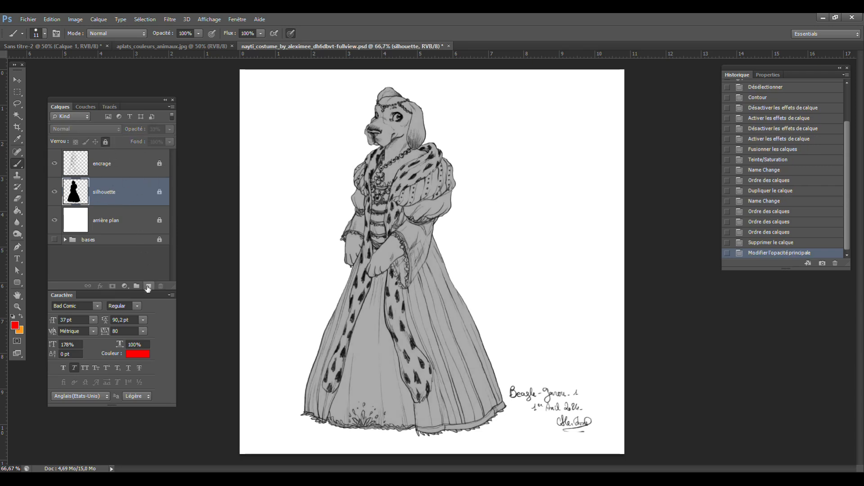
# - Add a new empty layer directly above the silhouette layer for colouring the dog's head
pyautogui.click(148, 286)
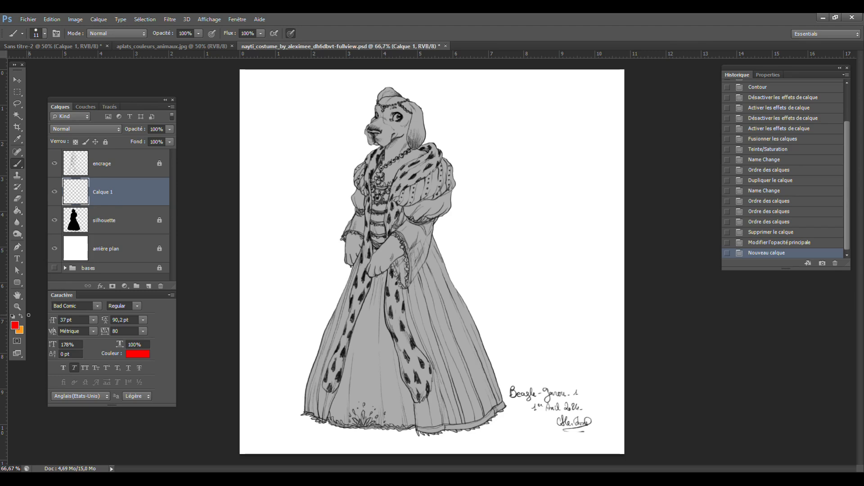
pyautogui.click(17, 306)
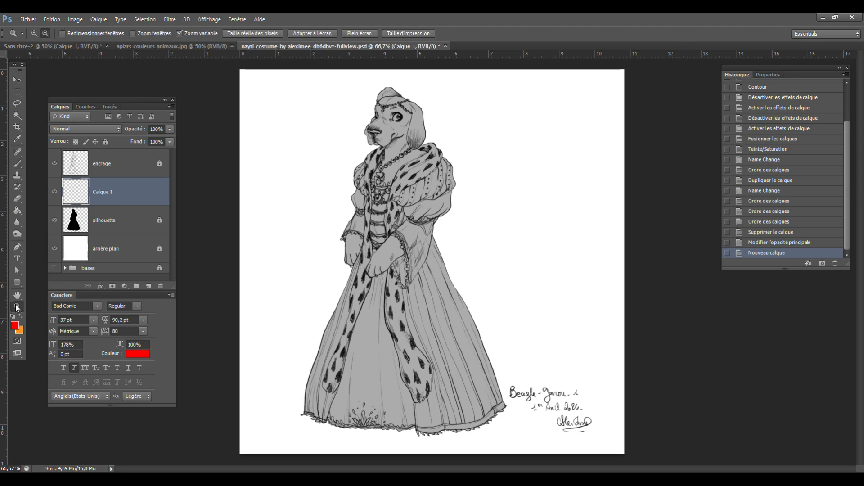
pyautogui.click(424, 94)
pyautogui.click(427, 89)
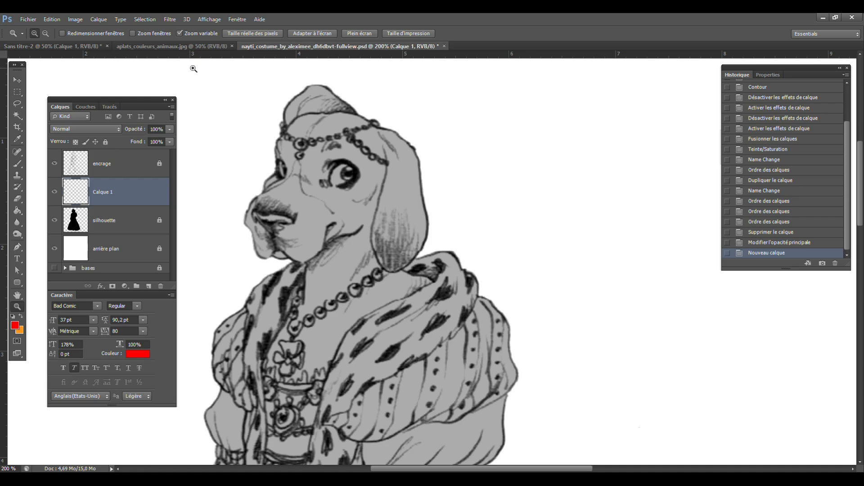
# - Sample the orange fur (#b96819) in aplats_couleurs_animaux.jpg as the foreground colour
pyautogui.click(177, 47)
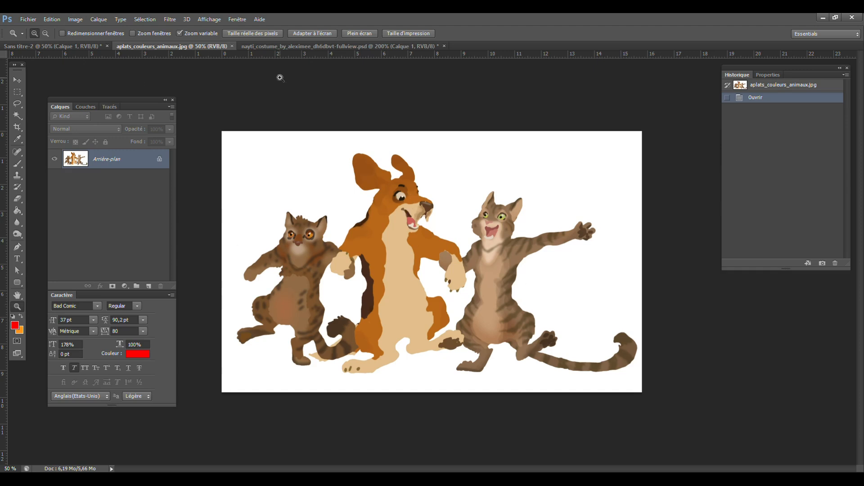
pyautogui.moveTo(476, 170); pyautogui.dragTo(480, 174)
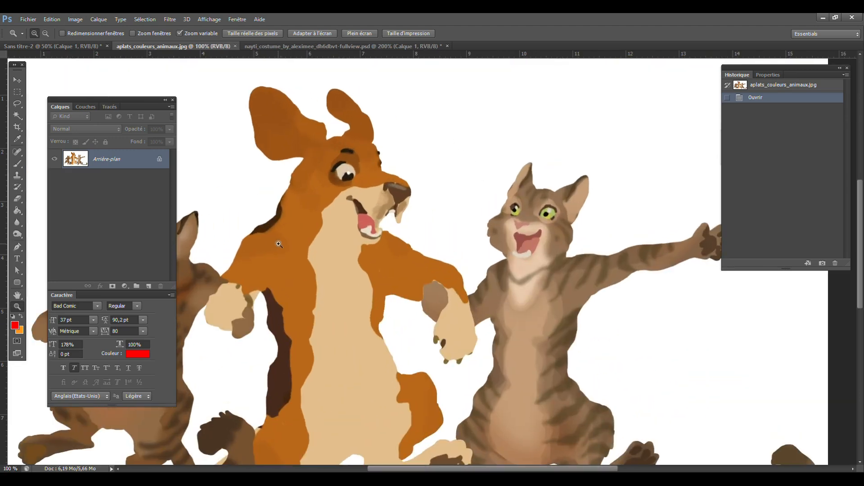
pyautogui.click(15, 325)
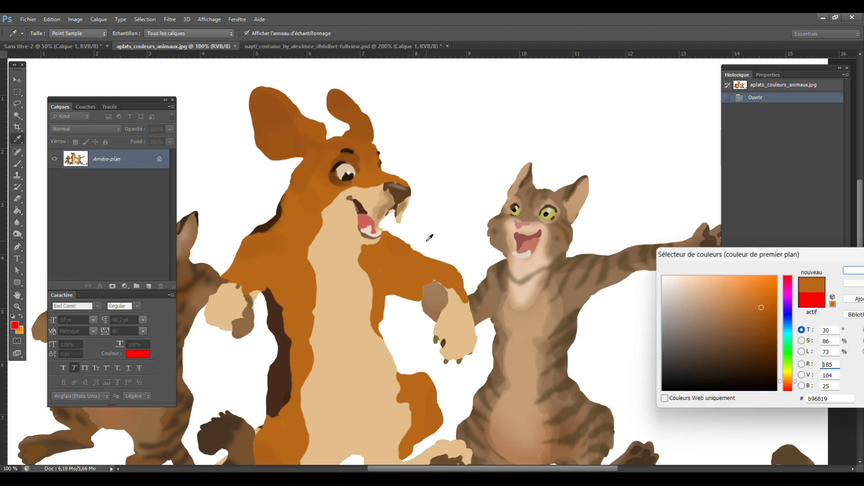
pyautogui.click(852, 271)
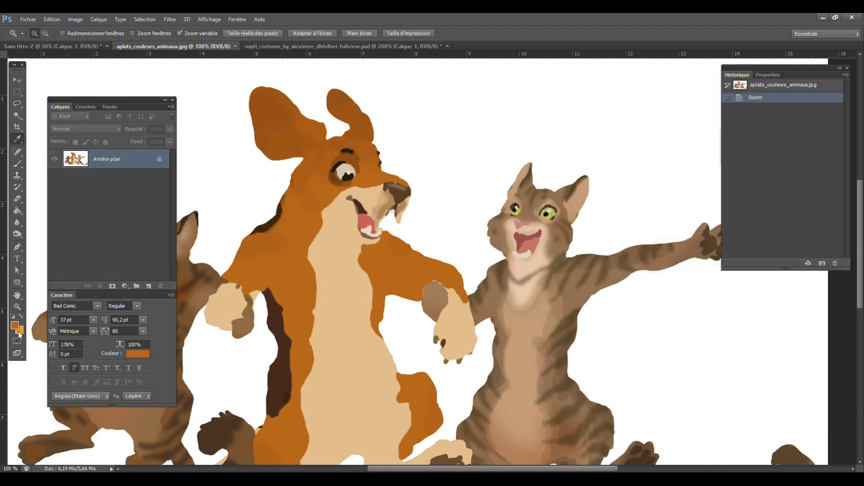
# - Sample the beige belly fur (#e2be8a) of the central animal as the background colour
pyautogui.click(19, 331)
pyautogui.click(332, 296)
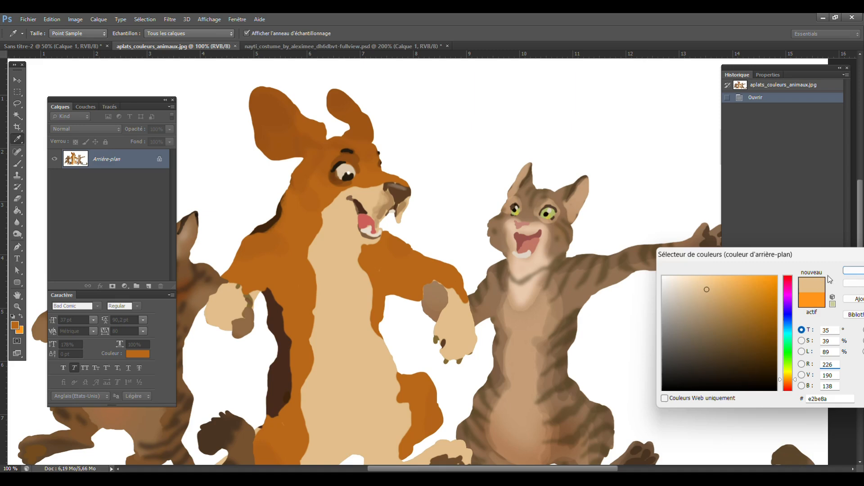
pyautogui.click(852, 271)
pyautogui.press('z')
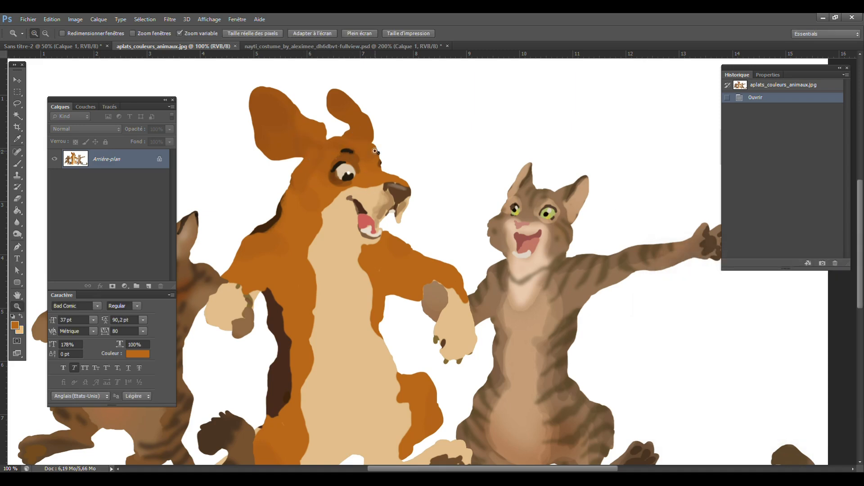
# - Back in the costume drawing, fill the whole of Calque 1 with the sampled beige using the Paint Bucket
pyautogui.click(270, 46)
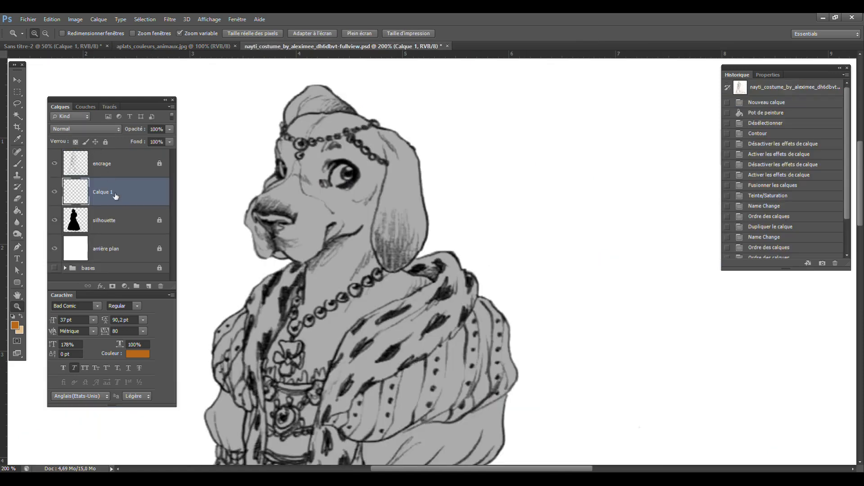
pyautogui.click(17, 211)
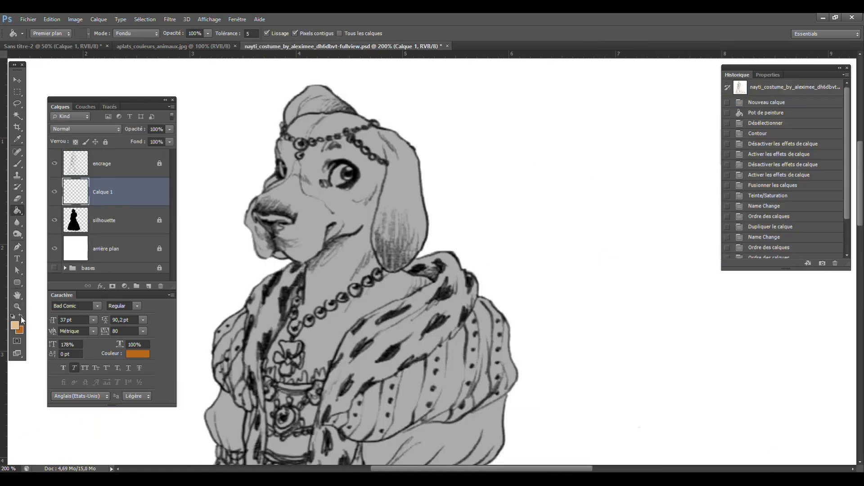
pyautogui.click(20, 316)
pyautogui.click(256, 266)
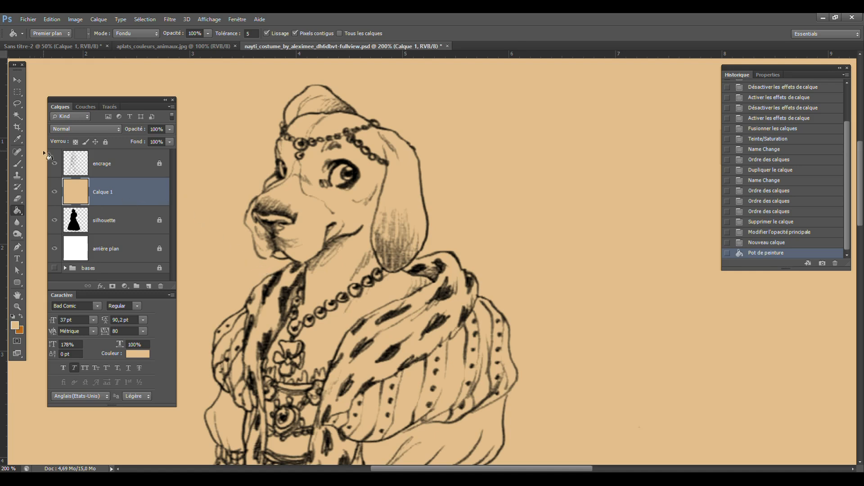
# - Add a new layer above the beige one and brush orange over the dog's far eye and brow, overlapping the outline
pyautogui.click(17, 164)
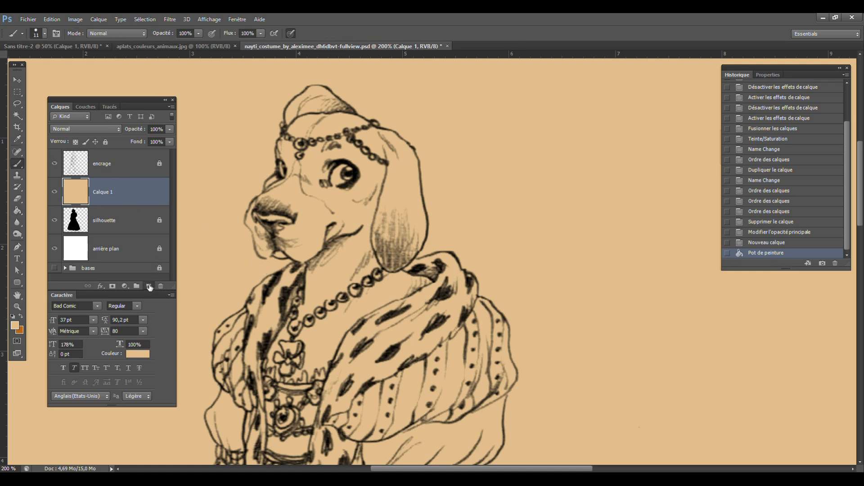
pyautogui.click(149, 286)
pyautogui.click(20, 317)
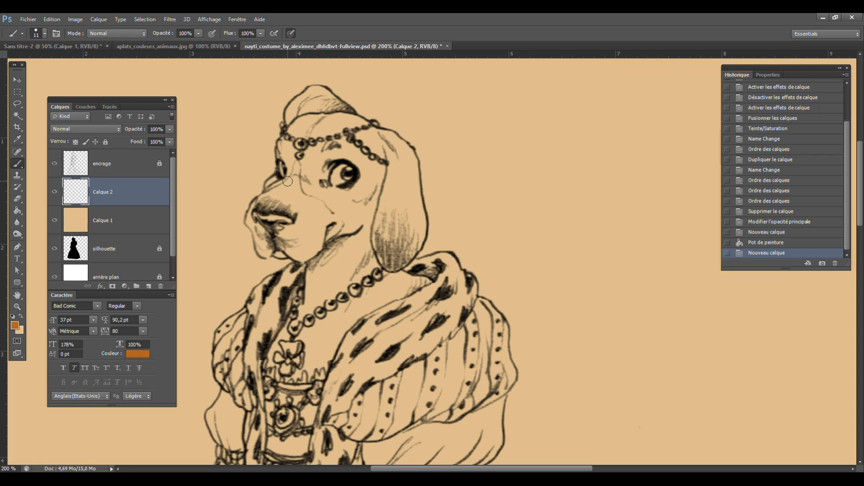
pyautogui.moveTo(270, 181)
pyautogui.mouseDown()
pyautogui.moveTo(261, 189)
pyautogui.moveTo(275, 175)
pyautogui.moveTo(263, 191)
pyautogui.moveTo(292, 164)
pyautogui.moveTo(290, 143)
pyautogui.moveTo(284, 137)
pyautogui.moveTo(277, 156)
pyautogui.moveTo(288, 170)
pyautogui.moveTo(284, 151)
pyautogui.moveTo(245, 141)
pyautogui.mouseUp()
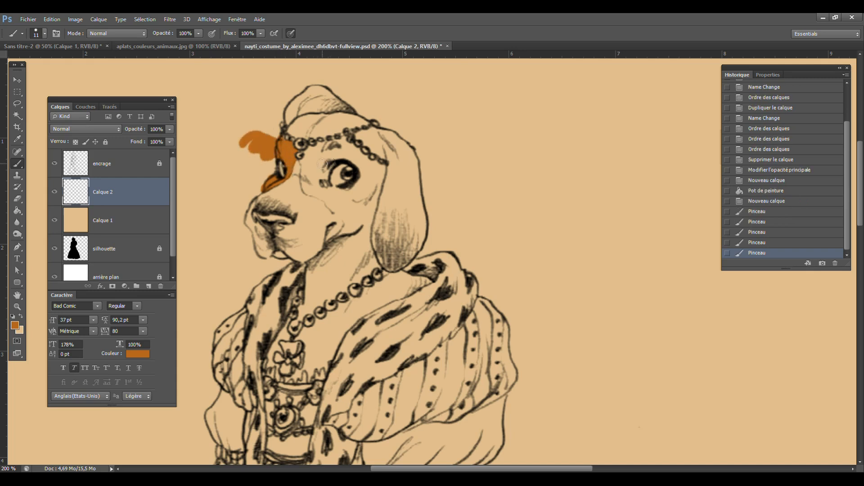
# - Paint an orange contour from the forehead down beside the muzzle, and trim its edges with the Eraser
pyautogui.moveTo(300, 162)
pyautogui.mouseDown()
pyautogui.moveTo(305, 190)
pyautogui.moveTo(301, 177)
pyautogui.moveTo(339, 214)
pyautogui.mouseUp()
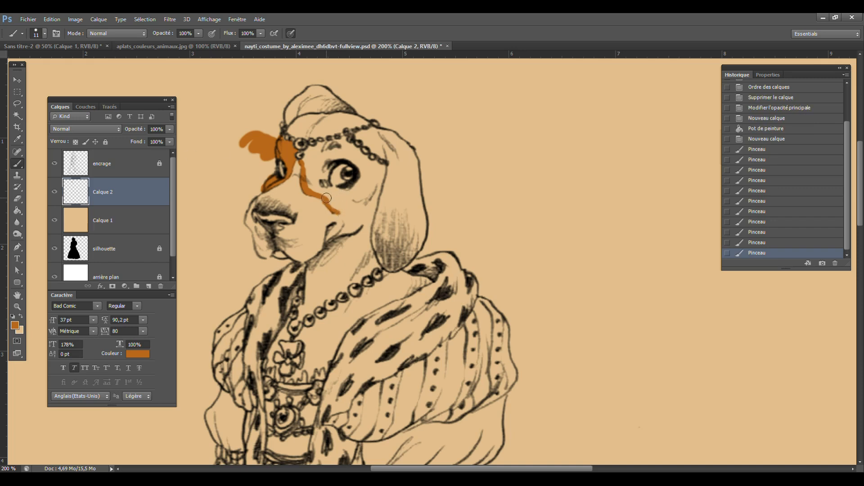
pyautogui.press('e')
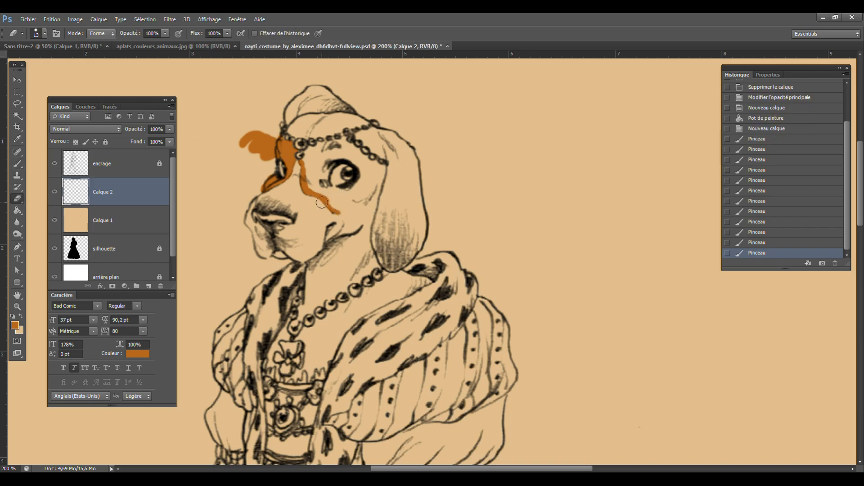
pyautogui.click(319, 203)
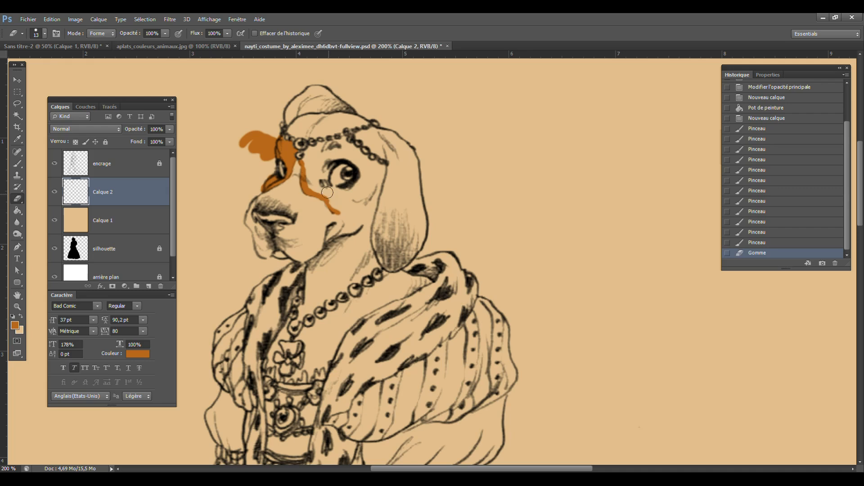
pyautogui.click(300, 168)
# - Brush a closed orange contour around the dog's cheek, neck, ears and headband, and fill the enclosed head area with orange
pyautogui.click(18, 162)
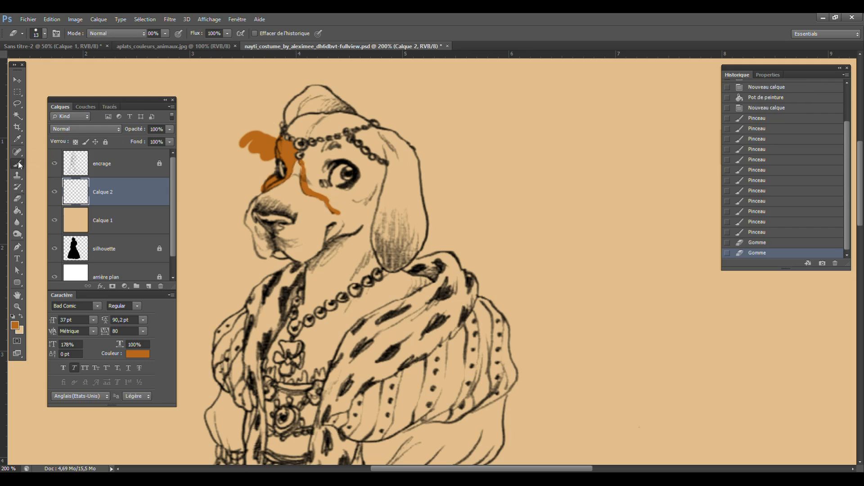
pyautogui.moveTo(312, 164)
pyautogui.mouseDown()
pyautogui.moveTo(301, 171)
pyautogui.moveTo(314, 167)
pyautogui.mouseUp()
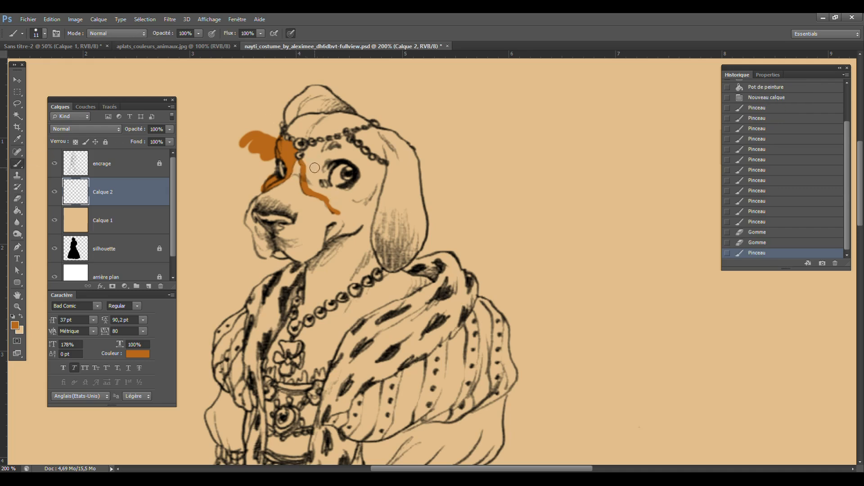
pyautogui.moveTo(333, 204)
pyautogui.mouseDown()
pyautogui.moveTo(347, 230)
pyautogui.moveTo(339, 237)
pyautogui.moveTo(344, 231)
pyautogui.moveTo(342, 274)
pyautogui.mouseUp()
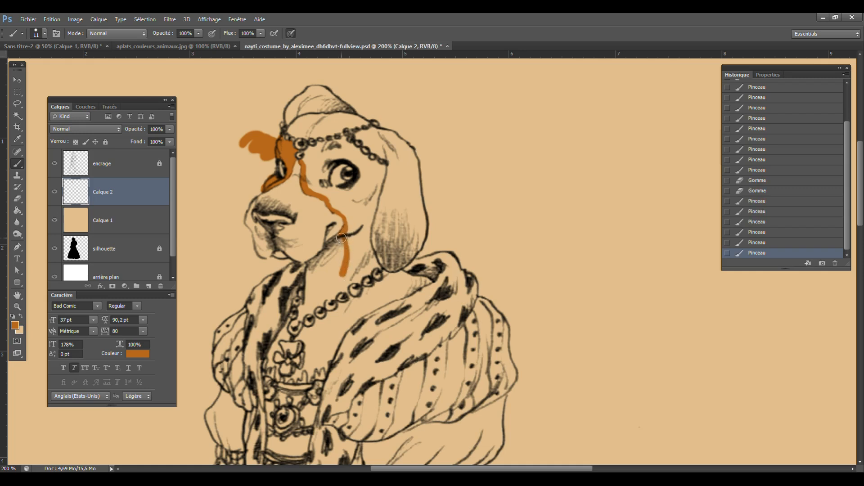
pyautogui.moveTo(343, 236)
pyautogui.mouseDown()
pyautogui.moveTo(344, 291)
pyautogui.moveTo(351, 279)
pyautogui.moveTo(348, 287)
pyautogui.moveTo(414, 249)
pyautogui.moveTo(439, 184)
pyautogui.moveTo(426, 127)
pyautogui.moveTo(396, 85)
pyautogui.moveTo(356, 76)
pyautogui.moveTo(316, 84)
pyautogui.moveTo(287, 106)
pyautogui.moveTo(308, 138)
pyautogui.moveTo(359, 126)
pyautogui.moveTo(377, 112)
pyautogui.moveTo(387, 119)
pyautogui.moveTo(361, 134)
pyautogui.mouseUp()
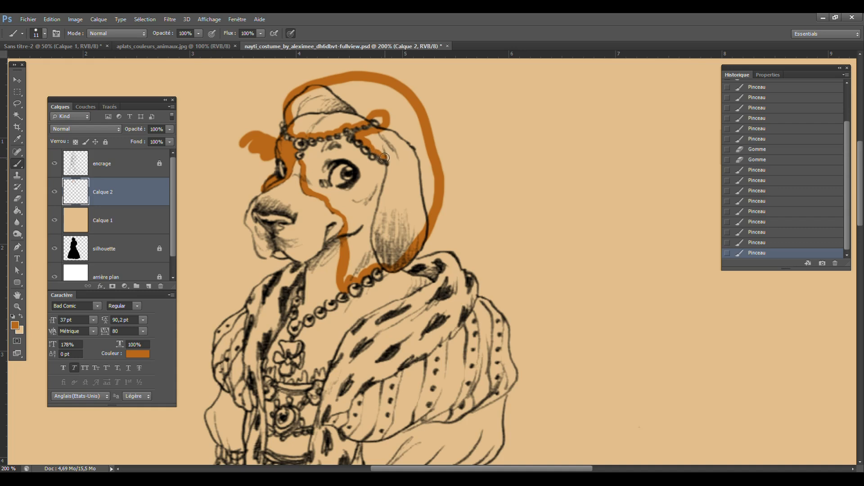
pyautogui.moveTo(390, 161)
pyautogui.mouseDown()
pyautogui.moveTo(387, 170)
pyautogui.moveTo(379, 165)
pyautogui.mouseUp()
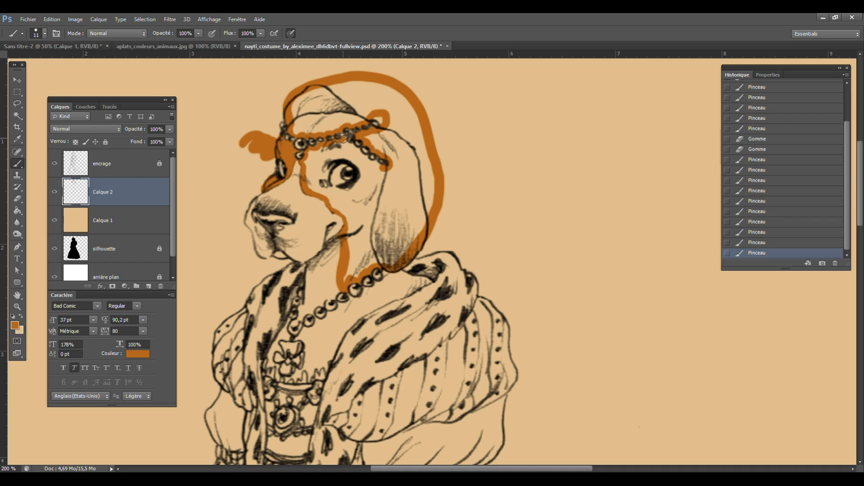
pyautogui.moveTo(344, 138)
pyautogui.mouseDown()
pyautogui.moveTo(370, 140)
pyautogui.moveTo(357, 149)
pyautogui.moveTo(377, 163)
pyautogui.mouseUp()
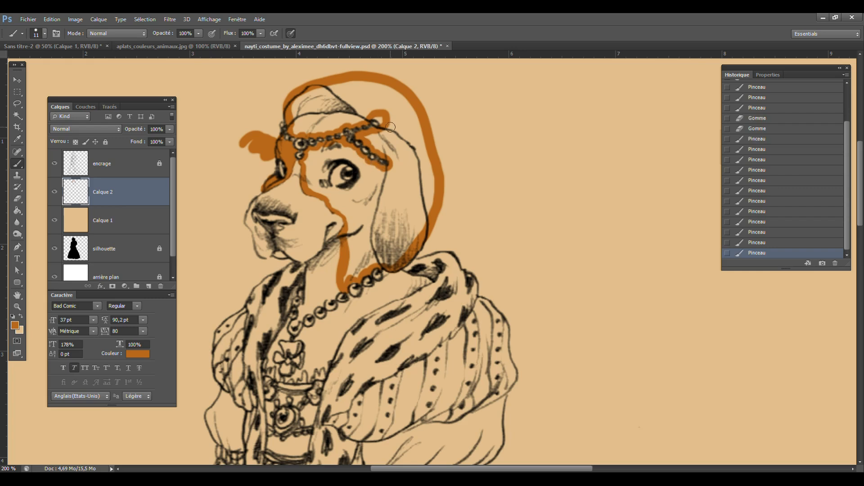
pyautogui.click(19, 210)
pyautogui.click(398, 212)
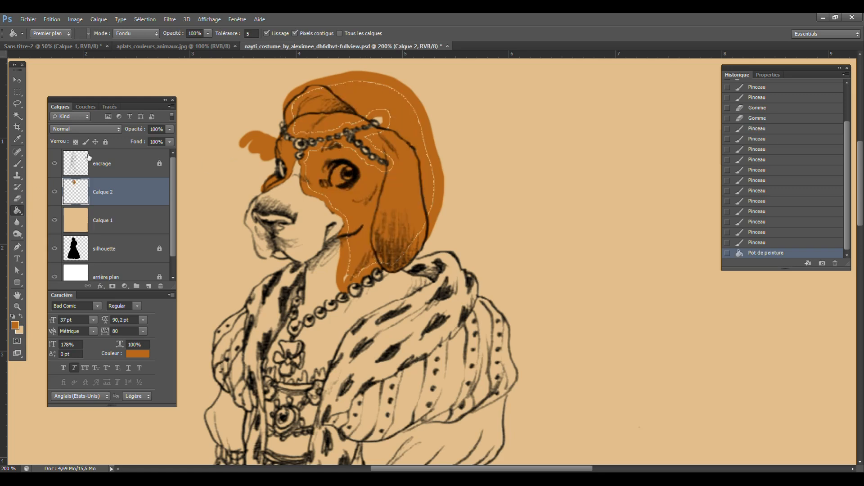
# - Brush orange over the unfilled seam above the near eye, and erase the orange from that eye's white
pyautogui.click(13, 164)
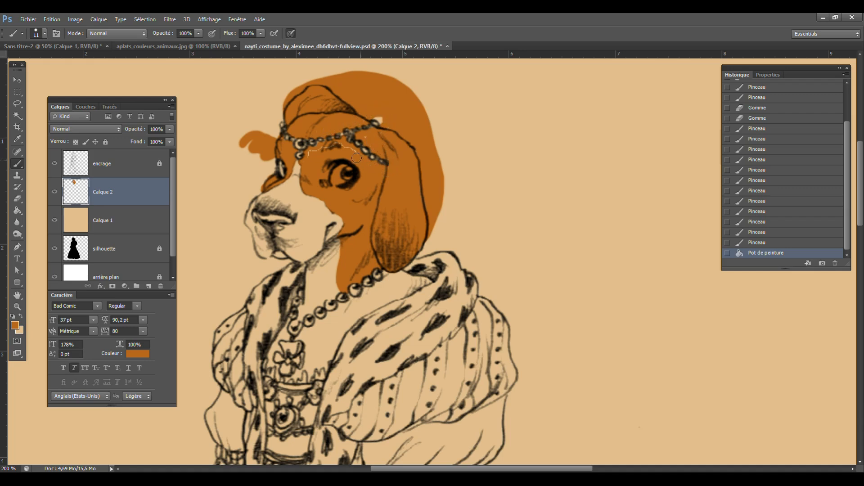
pyautogui.moveTo(310, 153)
pyautogui.mouseDown()
pyautogui.moveTo(376, 136)
pyautogui.moveTo(360, 142)
pyautogui.mouseUp()
pyautogui.press('e')
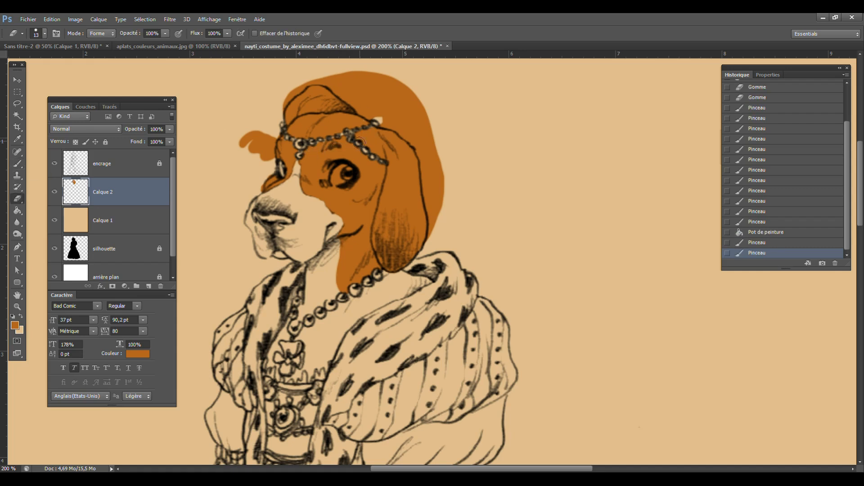
pyautogui.moveTo(339, 175); pyautogui.dragTo(347, 174)
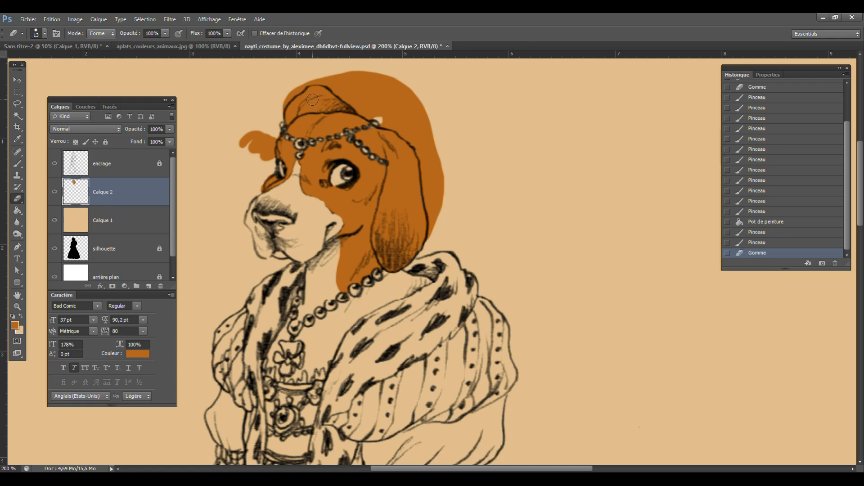
# - Brush orange over the neck and chest around the bead necklace and over the wrists of both paws
pyautogui.click(17, 164)
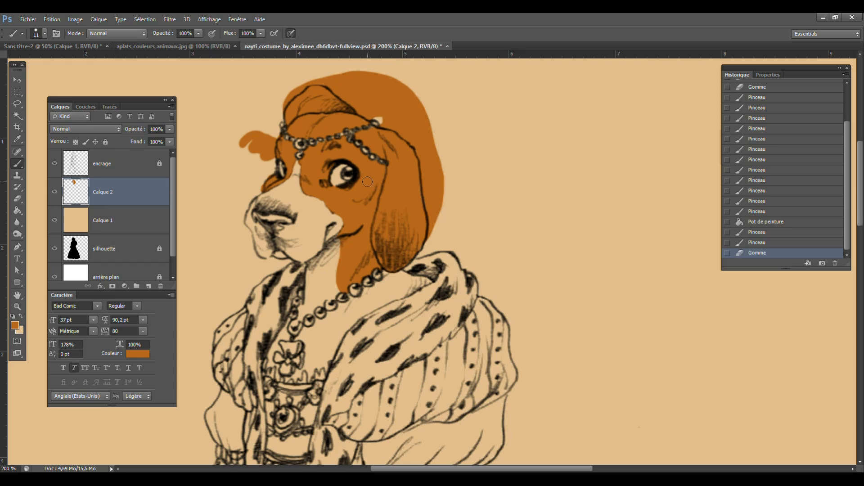
pyautogui.moveTo(345, 297)
pyautogui.mouseDown()
pyautogui.moveTo(342, 356)
pyautogui.moveTo(385, 306)
pyautogui.mouseUp()
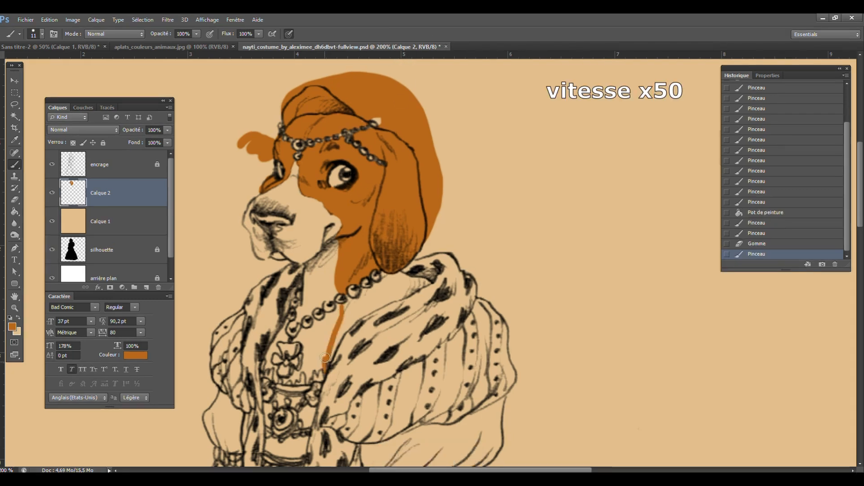
pyautogui.moveTo(385, 306); pyautogui.dragTo(425, 276)
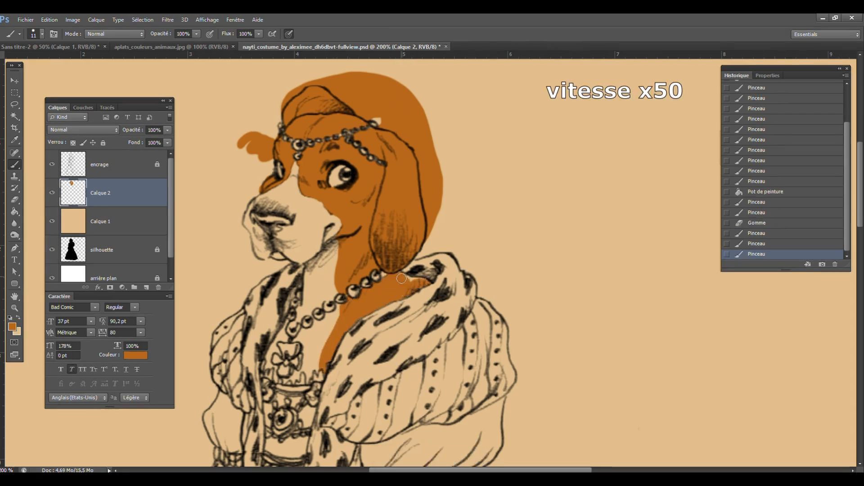
pyautogui.scroll(-8, 345, 252)
pyautogui.moveTo(301, 229); pyautogui.dragTo(343, 254)
pyautogui.moveTo(324, 202); pyautogui.dragTo(358, 254)
pyautogui.moveTo(192, 216); pyautogui.dragTo(229, 205)
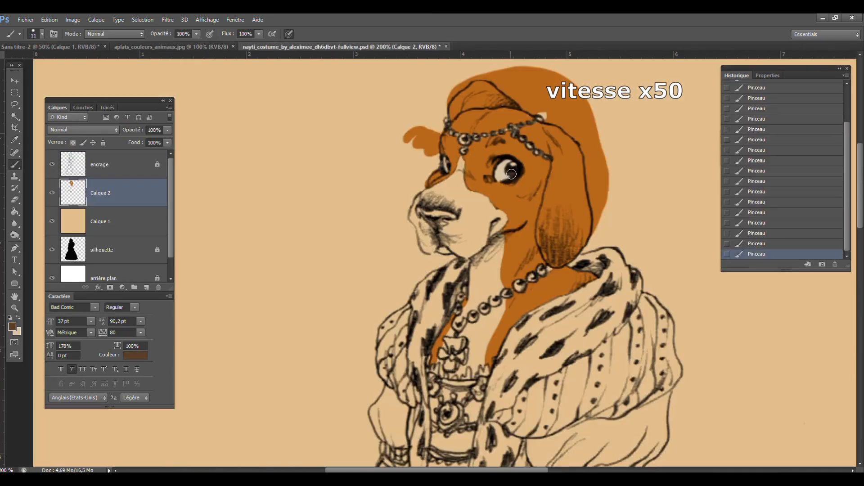
# - Choose a blue brush colour and paint the beads of the necklace and headband
pyautogui.click(12, 326)
pyautogui.click(853, 271)
pyautogui.moveTo(542, 270); pyautogui.dragTo(459, 324)
pyautogui.scroll(-2, 540, 270)
# - Add a new layer and colour both puffed upper sleeves blue, filling the outlined near sleeve with the Paint Bucket
pyautogui.click(146, 287)
pyautogui.moveTo(407, 265); pyautogui.dragTo(391, 333)
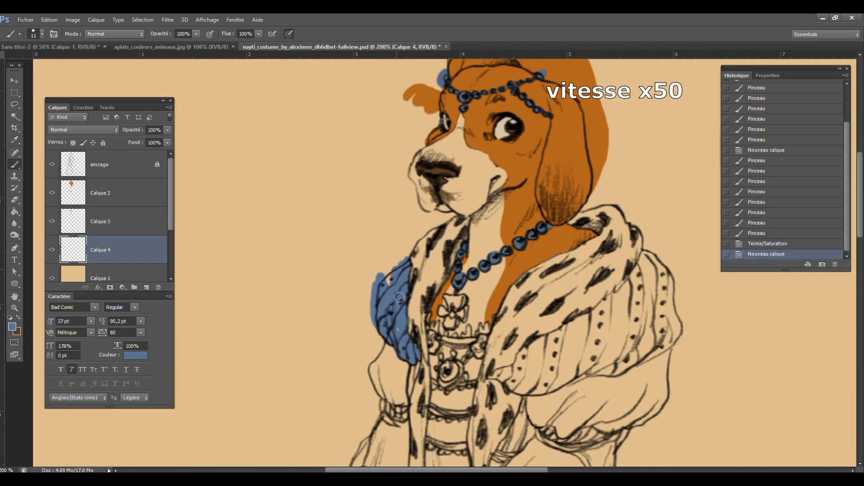
pyautogui.scroll(-4, 540, 270)
pyautogui.moveTo(491, 252); pyautogui.dragTo(688, 175)
pyautogui.click(626, 207)
# - Add a new layer above Calque 1 and brush slate blue over the far arm's lower puff and flared sleeve
pyautogui.click(100, 278)
pyautogui.click(146, 287)
pyautogui.moveTo(382, 310)
pyautogui.mouseDown()
pyautogui.moveTo(405, 367)
pyautogui.moveTo(349, 441)
pyautogui.mouseUp()
pyautogui.scroll(-4, 540, 270)
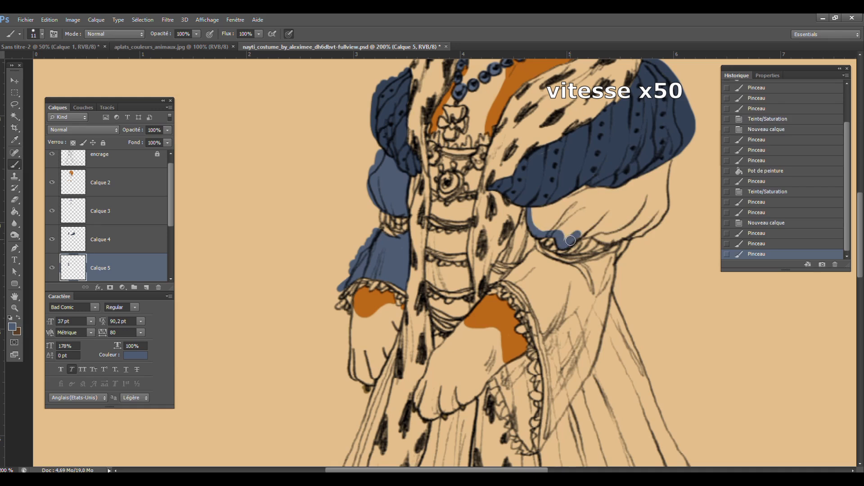
# - Outline and fill the near arm's lower puff and flared sleeve in slate blue, and adjust the layer with Hue/Saturation
pyautogui.moveTo(675, 160); pyautogui.dragTo(534, 237)
pyautogui.moveTo(613, 265); pyautogui.dragTo(547, 435)
pyautogui.click(579, 310)
pyautogui.hotkey('ctrl', '-')
pyautogui.hotkey('ctrl', 'u')
# - On a new layer, outline both sides of the overskirt in light blue beyond the sketch lines and fill them with the Paint Bucket
pyautogui.click(146, 287)
pyautogui.click(98, 268)
pyautogui.scroll(-4, 428, 270)
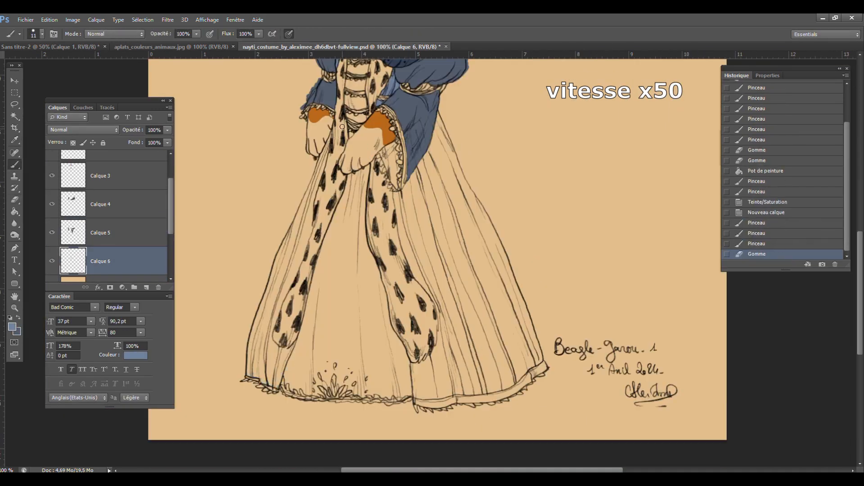
pyautogui.moveTo(288, 349); pyautogui.dragTo(312, 203)
pyautogui.moveTo(317, 164); pyautogui.dragTo(245, 373)
pyautogui.moveTo(393, 194)
pyautogui.mouseDown()
pyautogui.moveTo(542, 261)
pyautogui.moveTo(542, 363)
pyautogui.mouseUp()
pyautogui.moveTo(542, 364); pyautogui.dragTo(413, 399)
pyautogui.moveTo(414, 364); pyautogui.dragTo(395, 198)
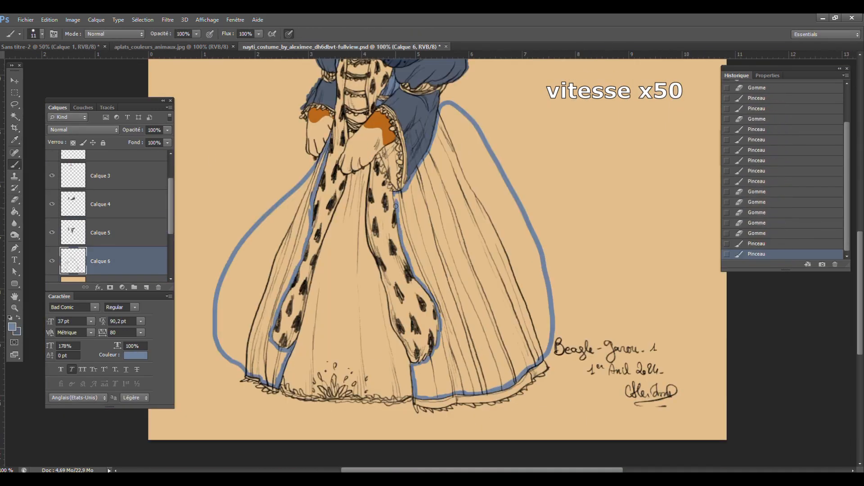
pyautogui.press('g')
pyautogui.click(486, 270)
pyautogui.click(252, 270)
# - Brush blue inside the near sleeve's opening on Calque 5, and darken the overskirt on Calque 6 with Hue/Saturation
pyautogui.press('b')
pyautogui.click(100, 205)
pyautogui.click(101, 233)
pyautogui.moveTo(387, 153); pyautogui.dragTo(396, 187)
pyautogui.moveTo(860, 293); pyautogui.dragTo(860, 260)
pyautogui.click(101, 261)
pyautogui.hotkey('ctrl', 'u')
# - On a new layer, brush dark navy over the sleeve bands, the bodice bands and the overskirt's hem border
pyautogui.click(146, 287)
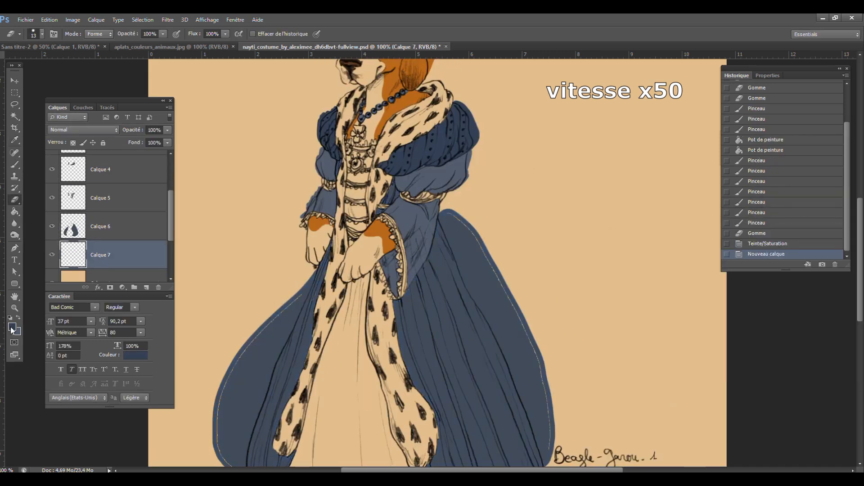
pyautogui.moveTo(459, 191); pyautogui.dragTo(402, 203)
pyautogui.moveTo(858, 247)
pyautogui.mouseDown()
pyautogui.moveTo(855, 267)
pyautogui.moveTo(858, 242)
pyautogui.mouseUp()
pyautogui.moveTo(351, 162); pyautogui.dragTo(370, 166)
pyautogui.moveTo(859, 242); pyautogui.dragTo(859, 277)
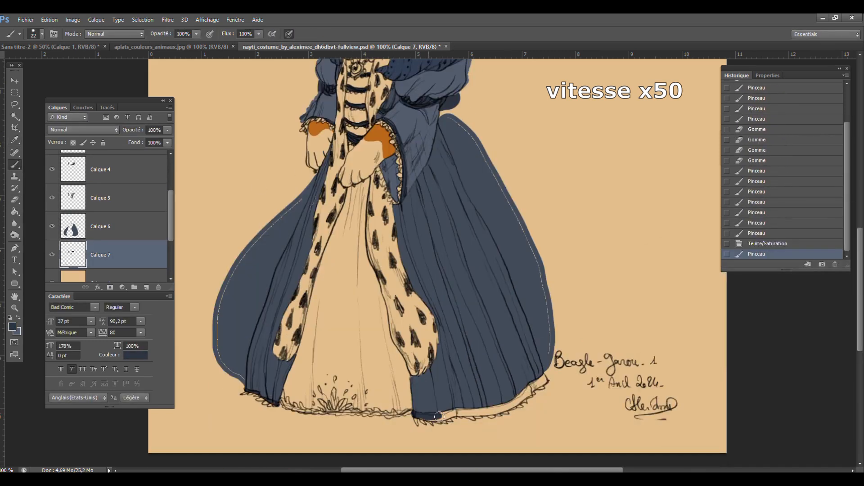
pyautogui.moveTo(544, 377); pyautogui.dragTo(421, 415)
# - On a new layer, brush brown over the cross pendant and bodice jewels, and adjust the colour with Hue/Saturation
pyautogui.moveTo(859, 278); pyautogui.dragTo(859, 234)
pyautogui.click(146, 287)
pyautogui.click(12, 327)
pyautogui.moveTo(355, 169); pyautogui.dragTo(372, 195)
pyautogui.hotkey('ctrl', 'u')
pyautogui.moveTo(719, 271); pyautogui.dragTo(705, 271)
pyautogui.click(829, 225)
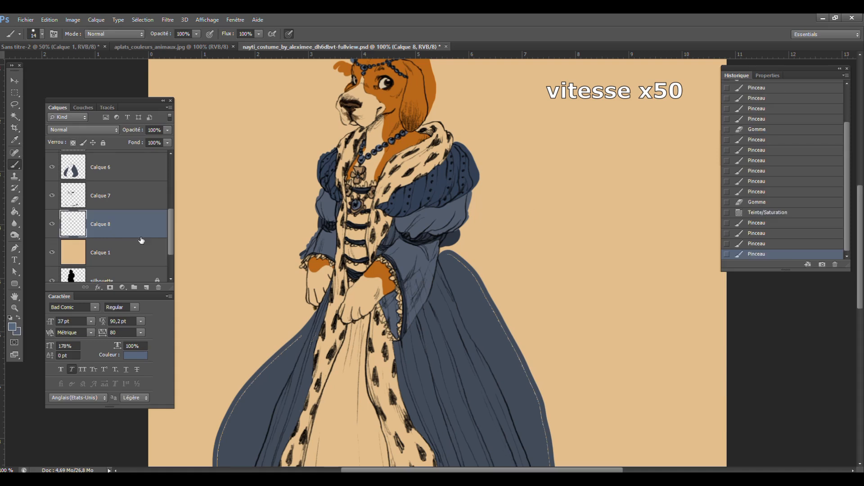
# - On a new layer above Calque 1, paint the lace cuffs and bodice neckline trim, and darken them to navy with Hue/Saturation
pyautogui.click(100, 253)
pyautogui.click(146, 287)
pyautogui.moveTo(386, 259); pyautogui.dragTo(398, 333)
pyautogui.click(15, 165)
pyautogui.moveTo(350, 182); pyautogui.dragTo(376, 185)
pyautogui.moveTo(859, 247)
pyautogui.mouseDown()
pyautogui.moveTo(859, 307)
pyautogui.moveTo(860, 247)
pyautogui.mouseUp()
pyautogui.hotkey('ctrl', 'u')
# - On a new layer, brush light blue over the bodice, and outline and fill the skirt's front panel in the same colour
pyautogui.click(146, 288)
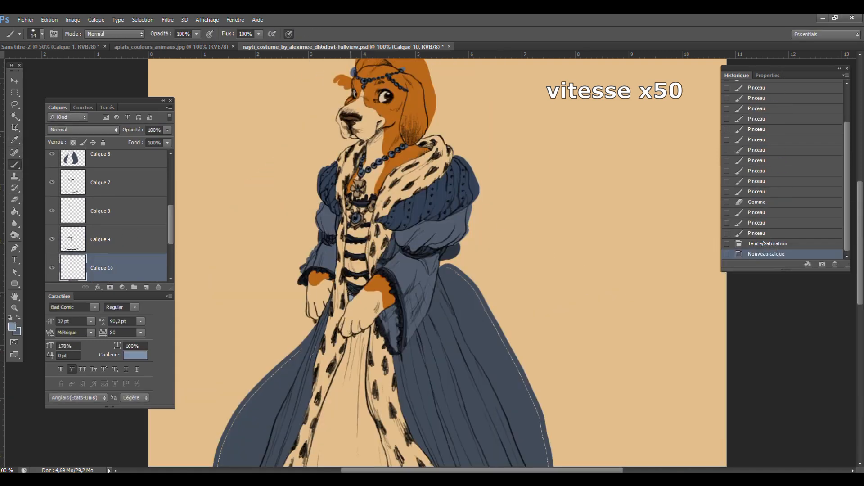
pyautogui.moveTo(362, 218); pyautogui.dragTo(355, 266)
pyautogui.moveTo(859, 247); pyautogui.dragTo(860, 292)
pyautogui.moveTo(363, 216); pyautogui.dragTo(409, 367)
pyautogui.moveTo(420, 401); pyautogui.dragTo(288, 401)
pyautogui.click(340, 315)
# - On a new layer, paint the spotted fur collar and the coat's front trim cream
pyautogui.click(146, 287)
pyautogui.click(12, 326)
pyautogui.moveTo(387, 234); pyautogui.dragTo(416, 351)
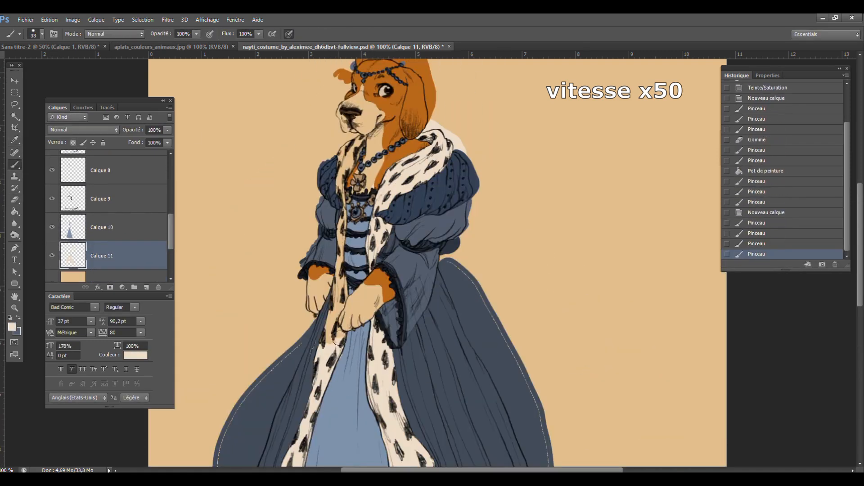
# - Darken the bodice and front skirt panel on Calque 10 to near-black blue with Hue/Saturation
pyautogui.click(14, 308)
pyautogui.click(102, 228)
pyautogui.hotkey('ctrl', 'u')
pyautogui.click(403, 389)
# - On a new layer above Calque 10, paint the front panel's hem embroidery red, adjust its hue, and set the layer's fill to 35%
pyautogui.click(146, 287)
pyautogui.click(13, 326)
pyautogui.click(854, 272)
pyautogui.moveTo(193, 360); pyautogui.dragTo(441, 375)
pyautogui.hotkey('ctrl', 'u')
pyautogui.moveTo(167, 142); pyautogui.dragTo(138, 153)
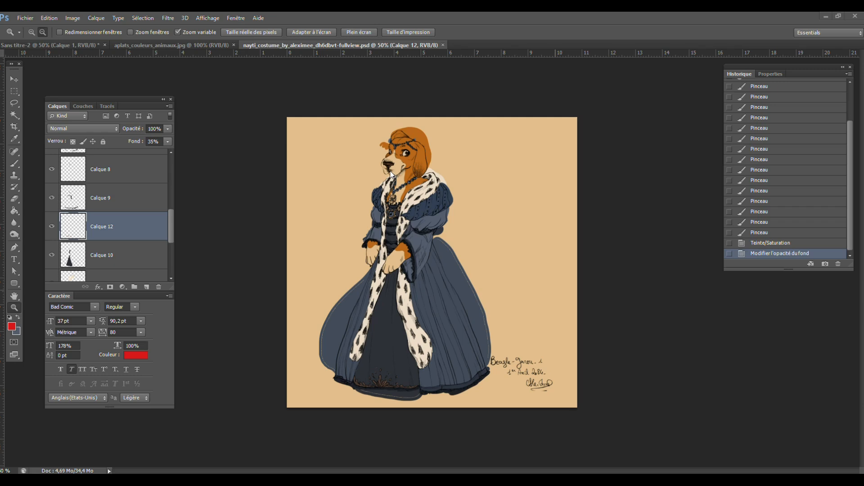
# - Raise the lightness of Calque 12 to about +48 with Hue/Saturation, and set its opacity to 100%
pyautogui.click(13, 81)
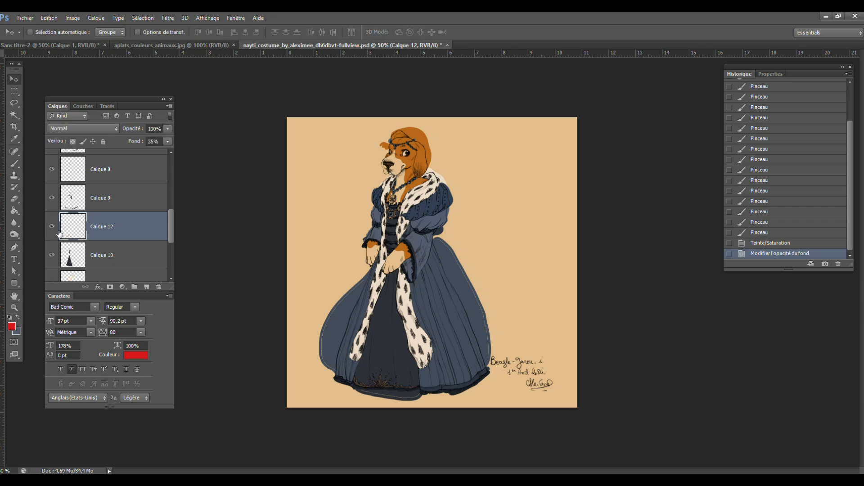
pyautogui.hotkey('ctrl', 'u')
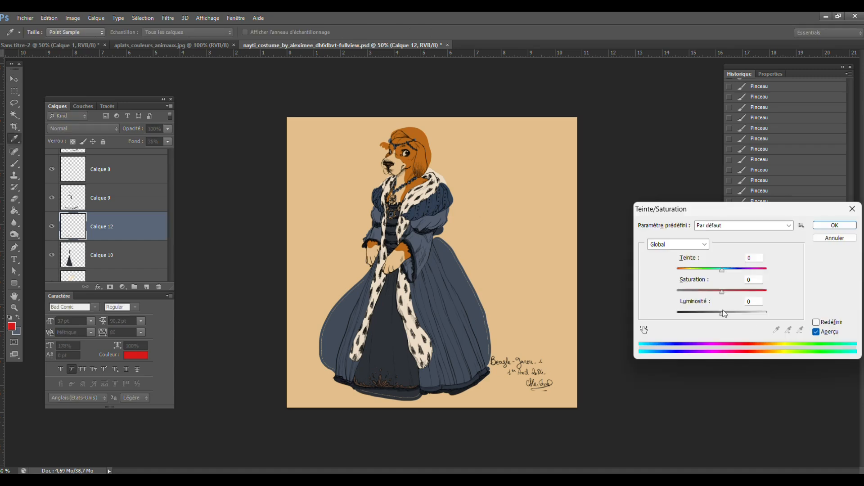
pyautogui.moveTo(721, 312); pyautogui.dragTo(743, 313)
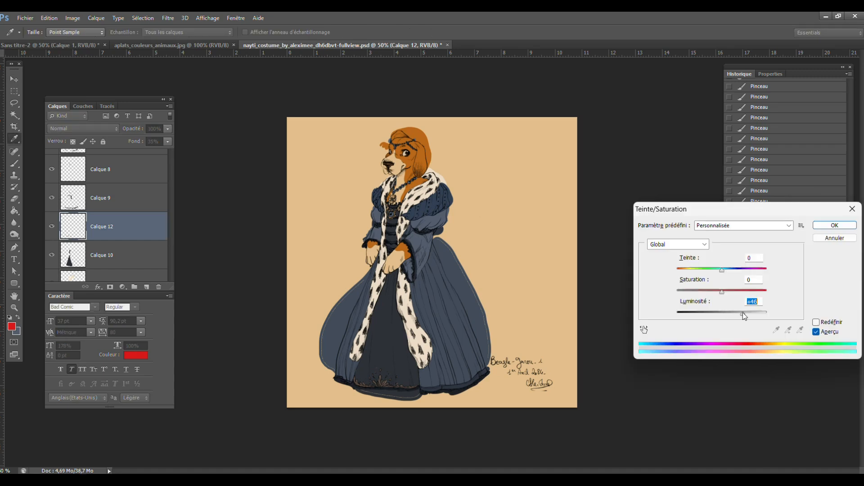
pyautogui.click(826, 229)
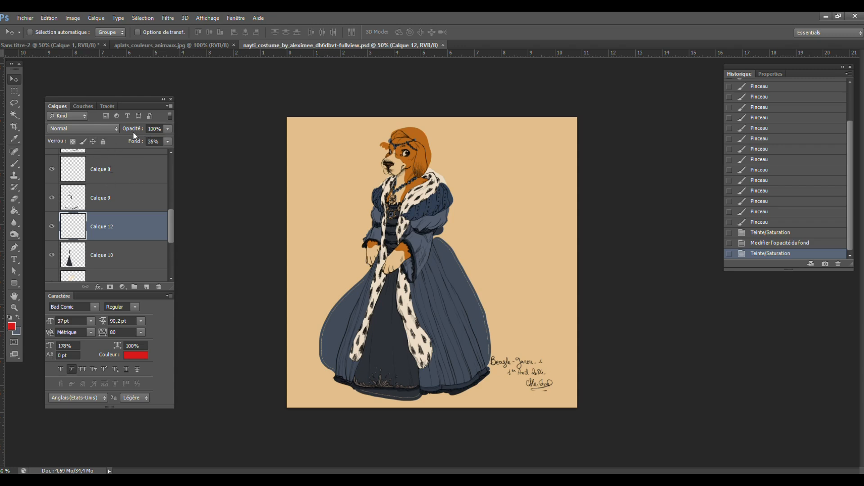
pyautogui.click(167, 141)
pyautogui.moveTo(183, 149); pyautogui.dragTo(183, 154)
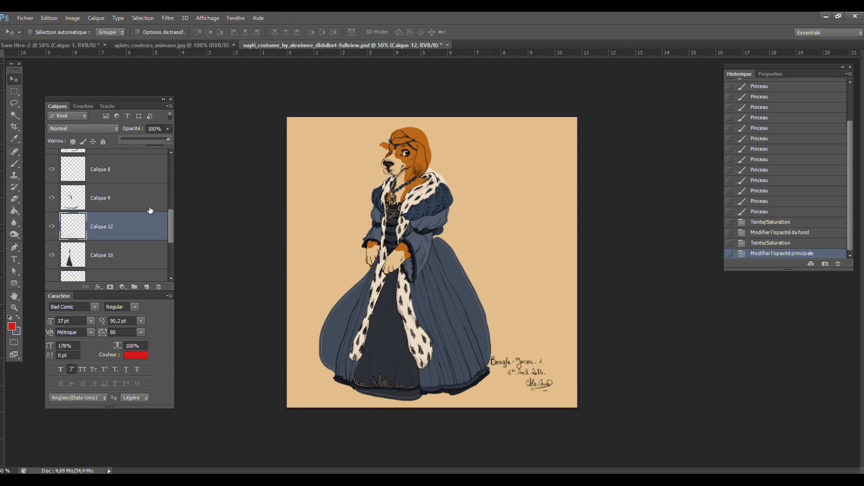
# - Test the brush with red freehand strokes beside the dog on a new layer, and delete that layer
pyautogui.click(14, 307)
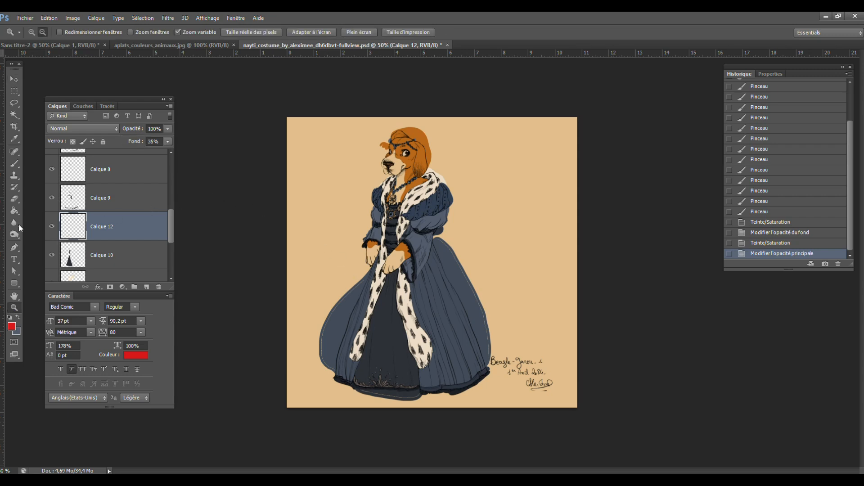
pyautogui.click(302, 150)
pyautogui.click(146, 287)
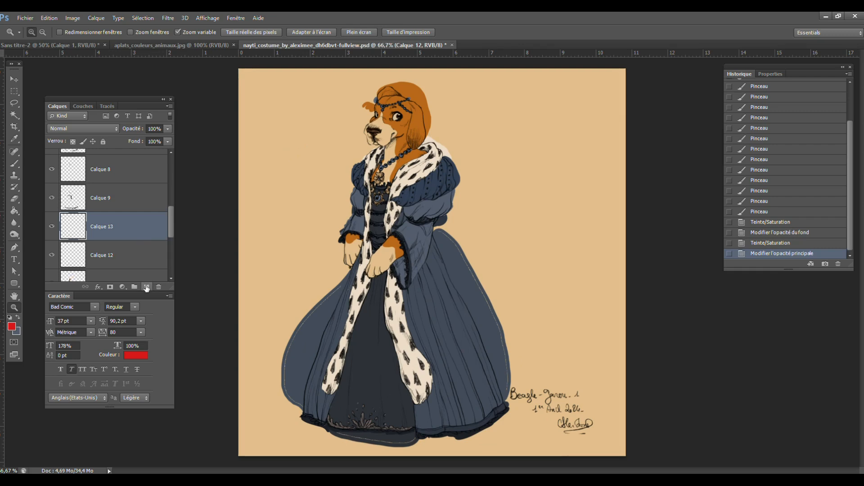
pyautogui.click(13, 164)
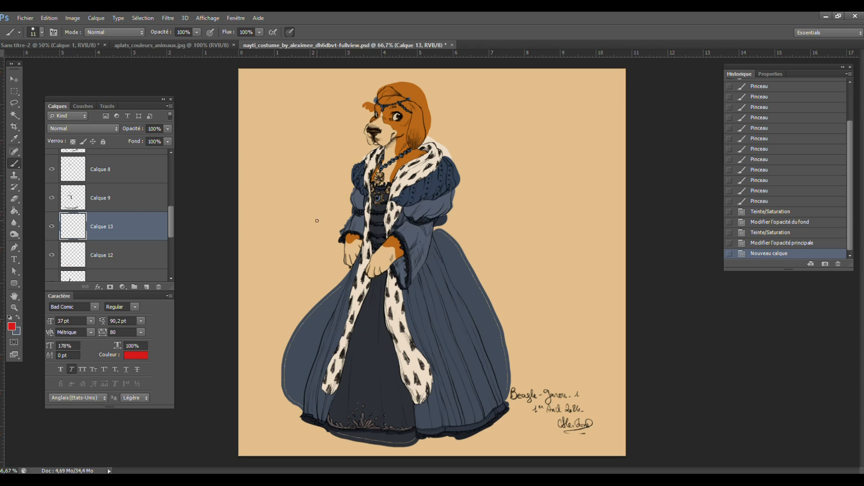
pyautogui.moveTo(262, 271); pyautogui.dragTo(270, 242)
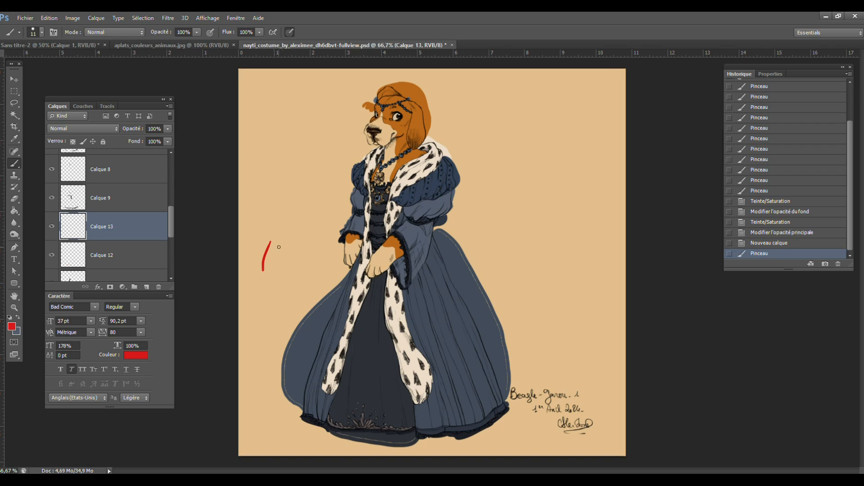
pyautogui.moveTo(254, 260); pyautogui.dragTo(288, 190)
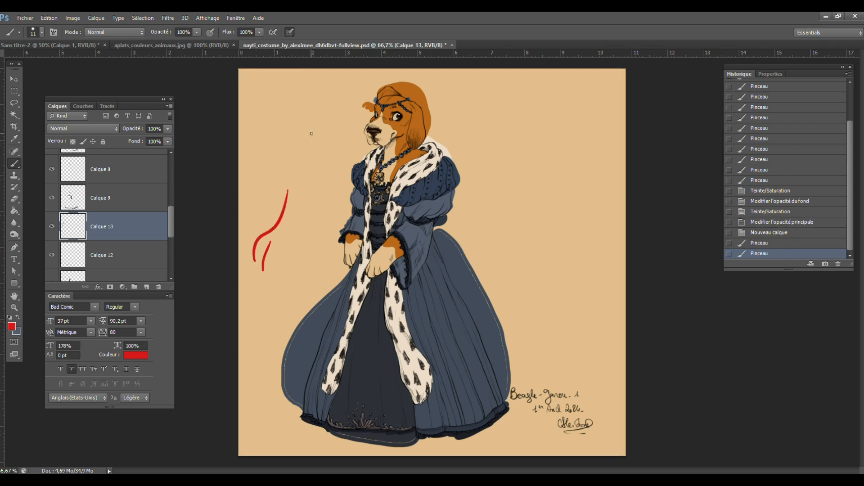
pyautogui.moveTo(272, 246); pyautogui.dragTo(305, 157)
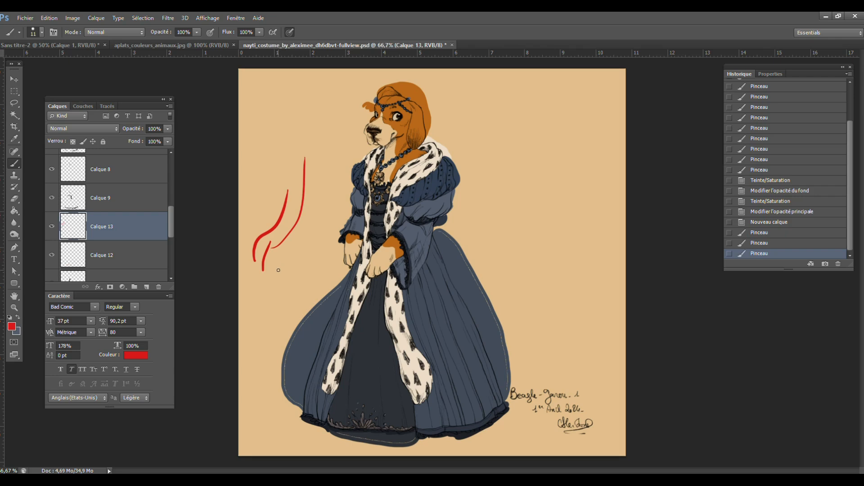
pyautogui.moveTo(277, 273); pyautogui.dragTo(281, 265)
pyautogui.moveTo(281, 266); pyautogui.dragTo(283, 264)
pyautogui.moveTo(283, 265); pyautogui.dragTo(286, 262)
pyautogui.moveTo(287, 262); pyautogui.dragTo(288, 260)
pyautogui.moveTo(289, 258); pyautogui.dragTo(292, 264)
pyautogui.moveTo(293, 264); pyautogui.dragTo(295, 263)
pyautogui.moveTo(296, 262); pyautogui.dragTo(298, 261)
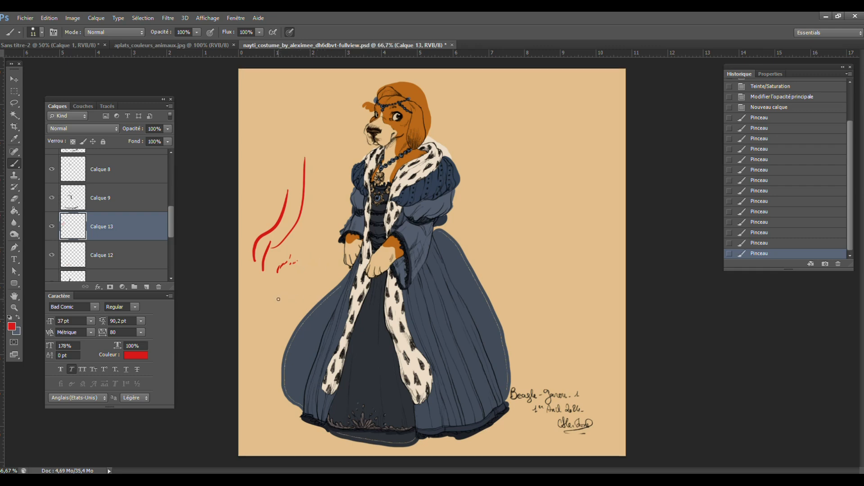
pyautogui.moveTo(275, 303); pyautogui.dragTo(278, 293)
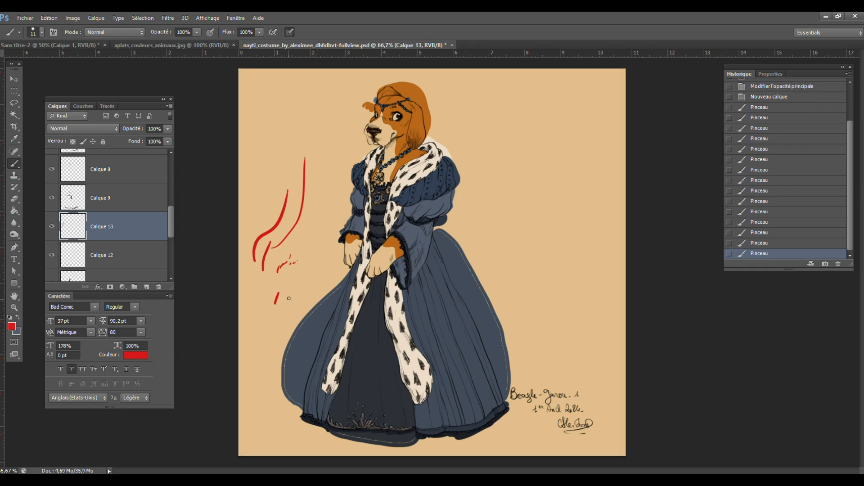
pyautogui.moveTo(548, 199)
pyautogui.mouseDown()
pyautogui.moveTo(518, 165)
pyautogui.moveTo(491, 201)
pyautogui.moveTo(501, 239)
pyautogui.moveTo(591, 344)
pyautogui.moveTo(602, 302)
pyautogui.moveTo(597, 274)
pyautogui.mouseUp()
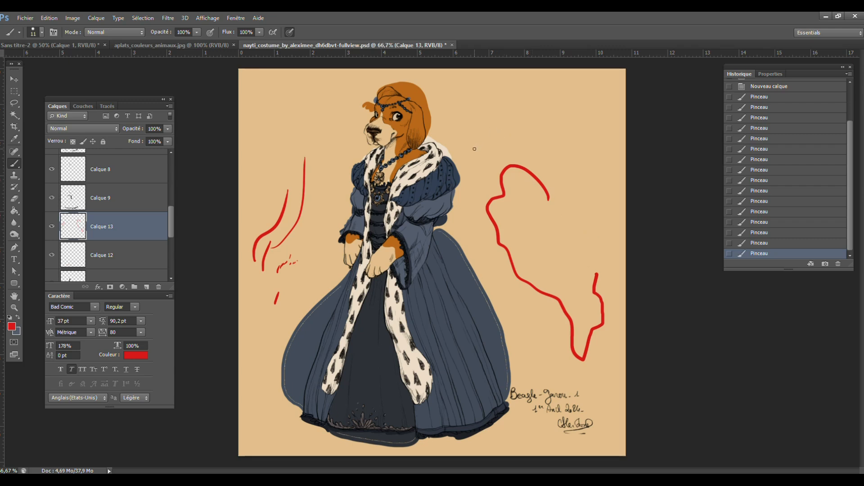
pyautogui.moveTo(475, 152); pyautogui.dragTo(480, 145)
pyautogui.moveTo(481, 144); pyautogui.dragTo(483, 143)
pyautogui.click(488, 140)
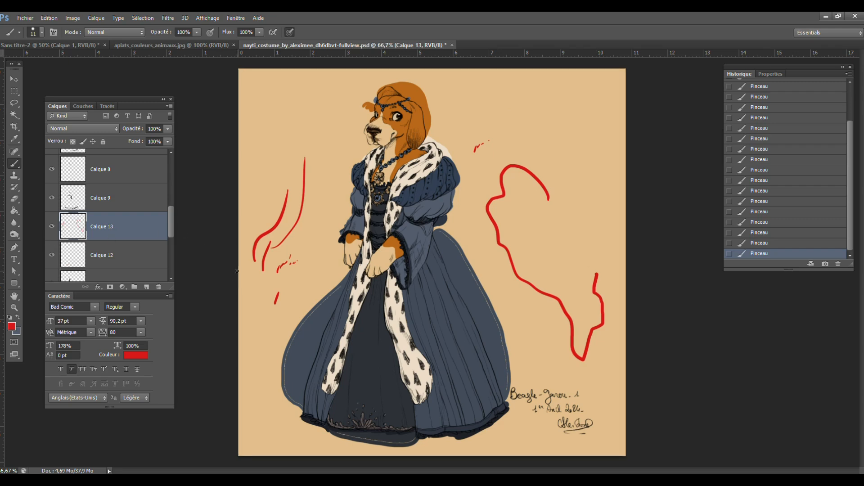
pyautogui.press('Delete')
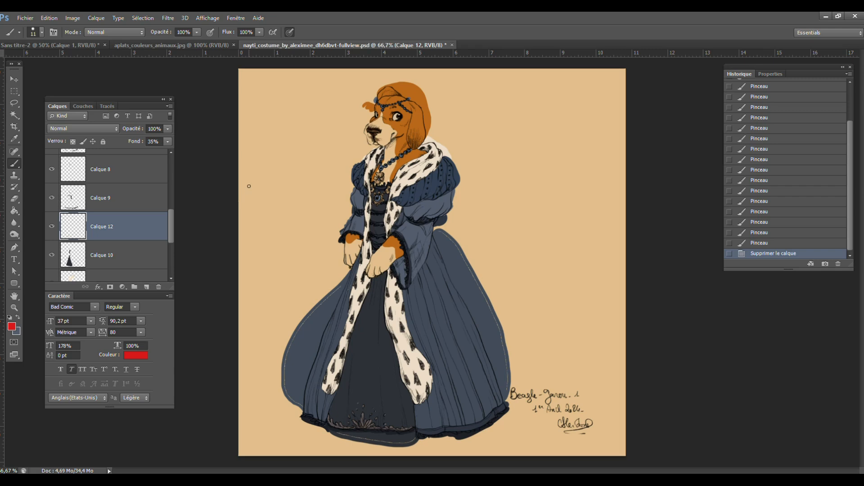
# - Select the sleeves' layer, Calque 5, from the artwork and check what it contains by toggling its visibility
pyautogui.moveTo(171, 225); pyautogui.dragTo(168, 173)
pyautogui.click(14, 79)
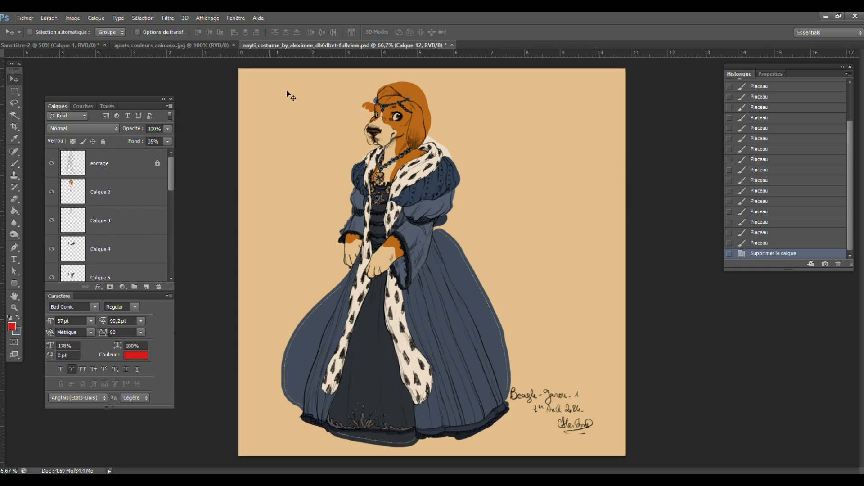
pyautogui.rightClick(410, 238)
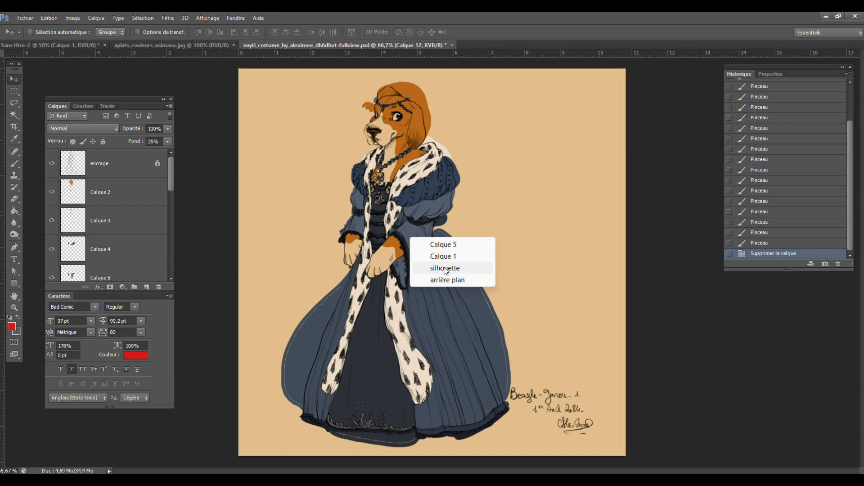
pyautogui.click(444, 257)
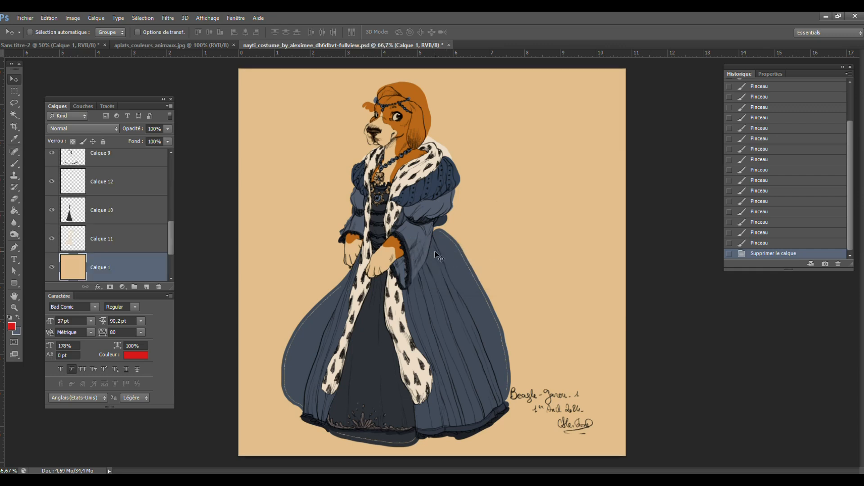
pyautogui.rightClick(414, 238)
pyautogui.click(434, 246)
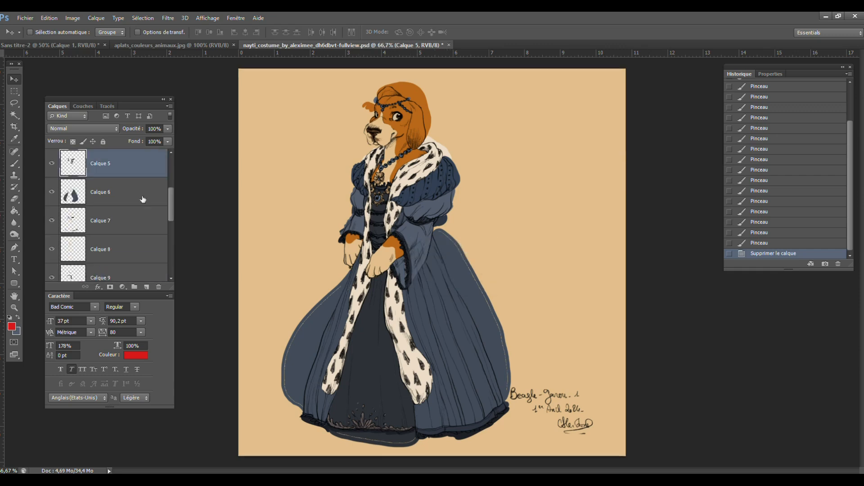
pyautogui.click(52, 164)
pyautogui.click(52, 164)
# - Lock the sleeve layer Calque 5 completely and hide it
pyautogui.click(14, 308)
pyautogui.click(385, 201)
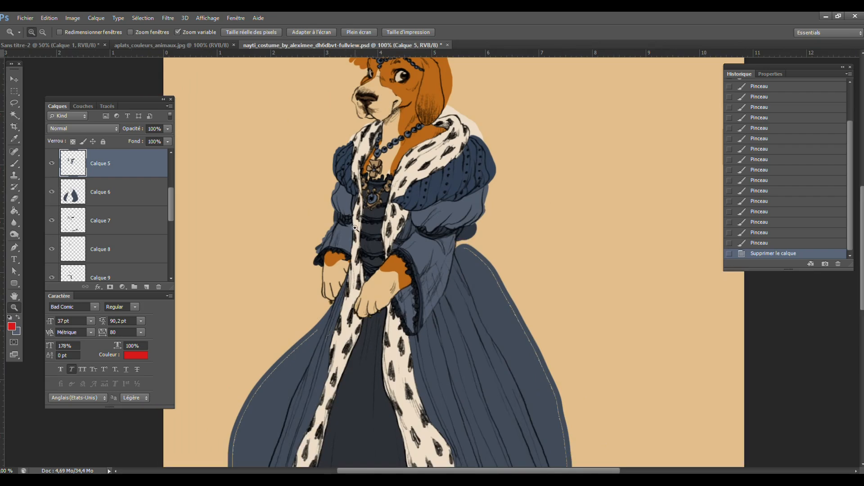
pyautogui.click(360, 230)
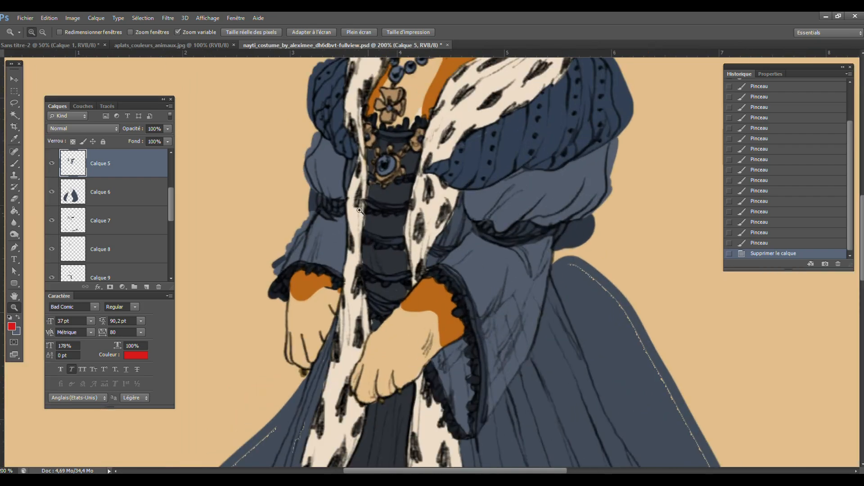
pyautogui.click(103, 142)
pyautogui.scroll(2, 161, 185)
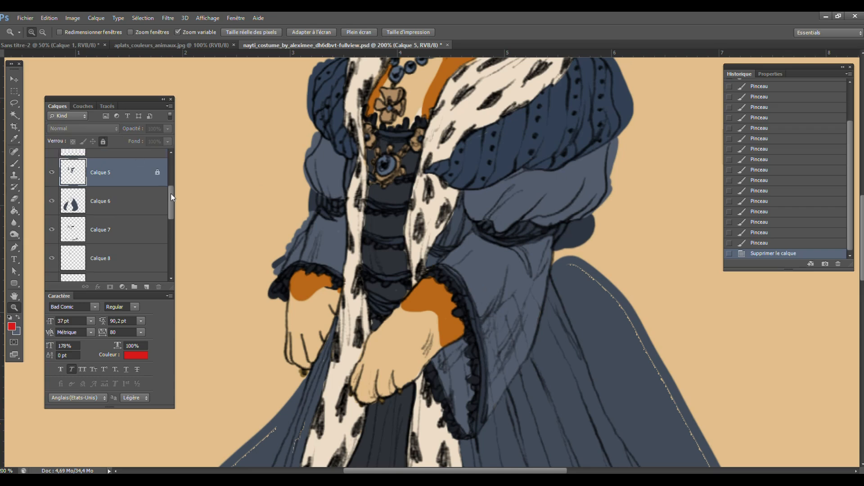
pyautogui.scroll(2, 171, 194)
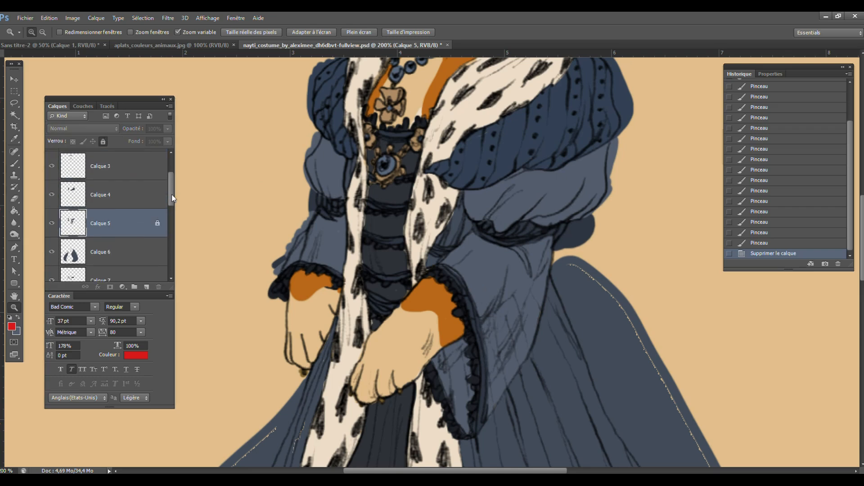
pyautogui.click(51, 235)
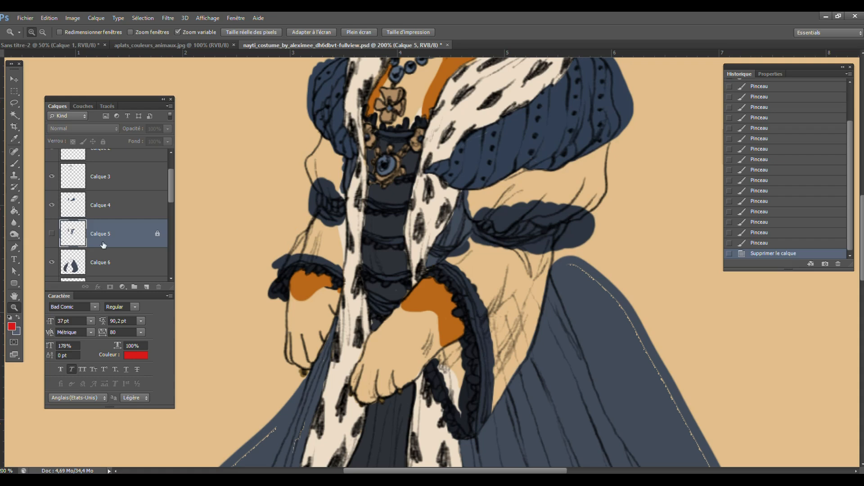
# - On a new layer directly above Calque 6, paint both forearms between the upper sleeve bands and lace cuffs in the fur's orange #b96819
pyautogui.click(146, 286)
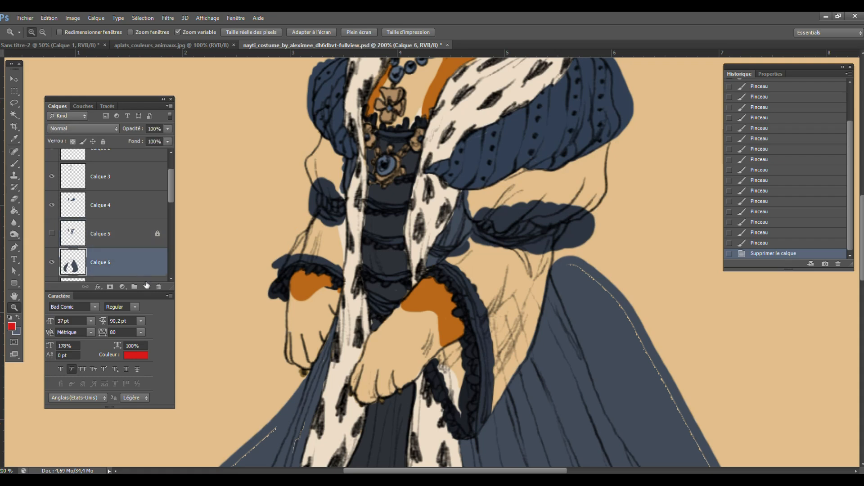
pyautogui.click(12, 326)
pyautogui.click(847, 274)
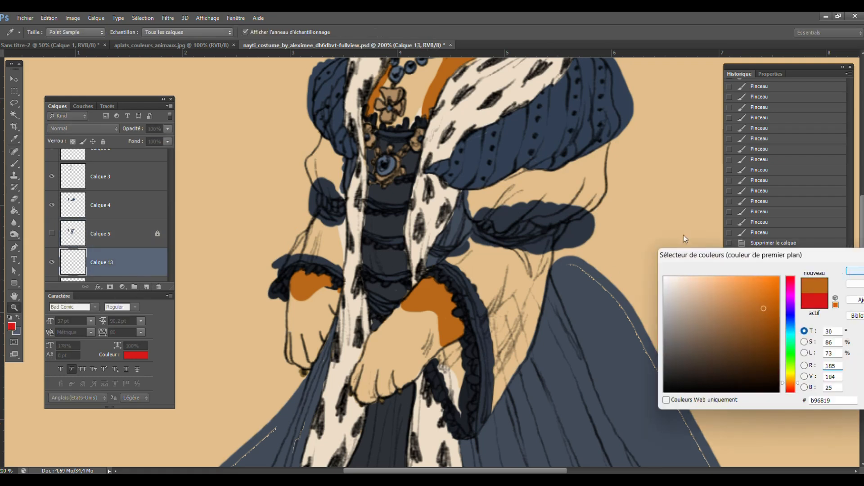
pyautogui.click(14, 163)
pyautogui.scroll(2, 172, 171)
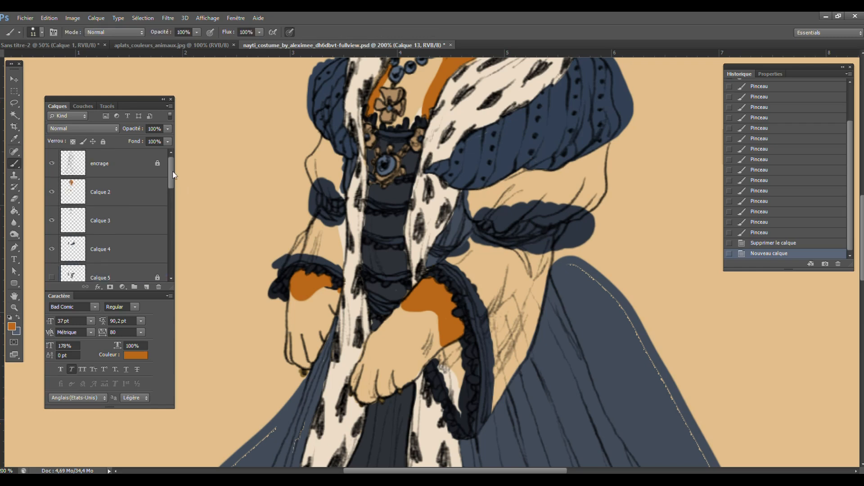
pyautogui.scroll(-3, 172, 179)
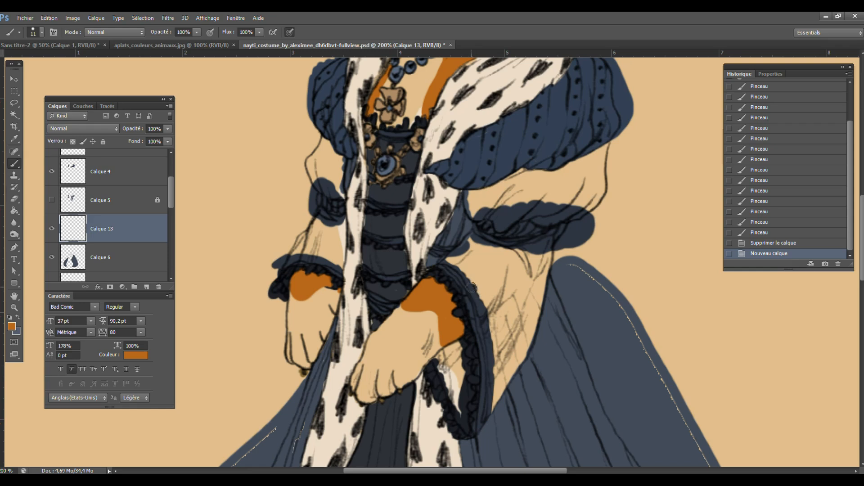
pyautogui.moveTo(472, 287)
pyautogui.mouseDown()
pyautogui.moveTo(480, 314)
pyautogui.moveTo(495, 304)
pyautogui.mouseUp()
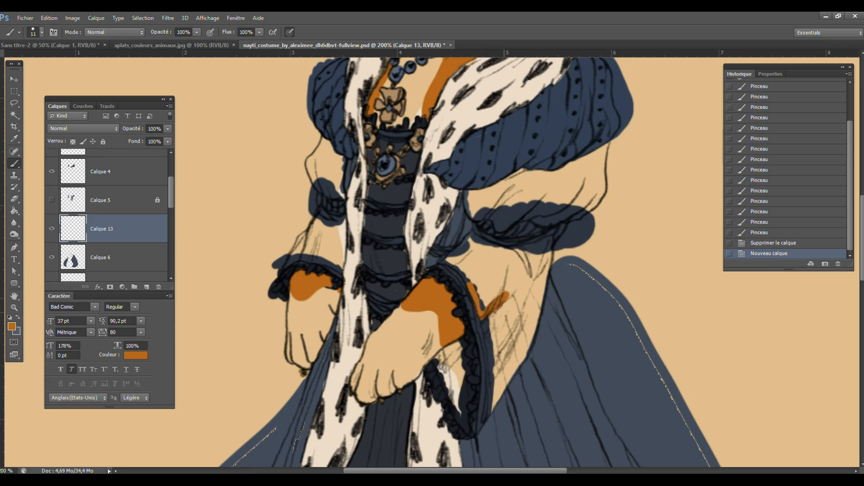
pyautogui.moveTo(458, 262)
pyautogui.mouseDown()
pyautogui.moveTo(469, 284)
pyautogui.moveTo(444, 262)
pyautogui.moveTo(472, 234)
pyautogui.moveTo(488, 249)
pyautogui.moveTo(476, 239)
pyautogui.moveTo(511, 253)
pyautogui.moveTo(472, 236)
pyautogui.moveTo(481, 263)
pyautogui.moveTo(461, 264)
pyautogui.moveTo(482, 300)
pyautogui.moveTo(502, 299)
pyautogui.moveTo(527, 270)
pyautogui.mouseUp()
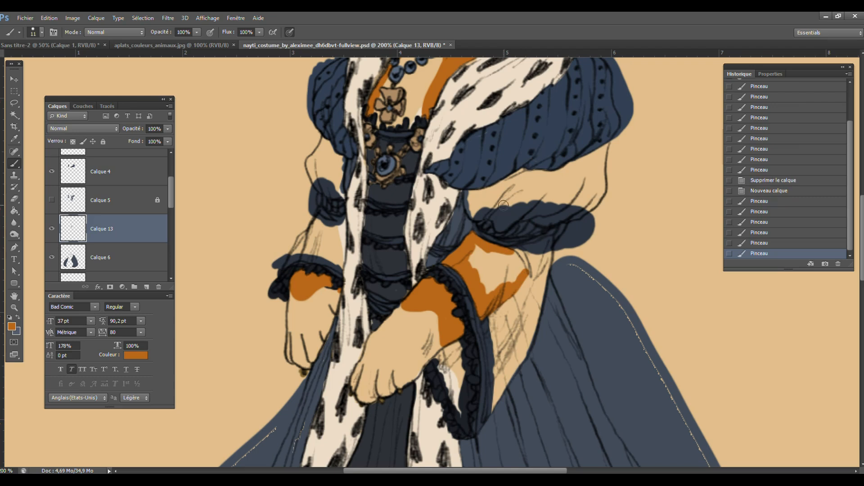
pyautogui.moveTo(478, 259)
pyautogui.mouseDown()
pyautogui.moveTo(480, 280)
pyautogui.moveTo(492, 265)
pyautogui.moveTo(488, 290)
pyautogui.moveTo(497, 292)
pyautogui.moveTo(519, 272)
pyautogui.moveTo(485, 259)
pyautogui.moveTo(544, 242)
pyautogui.moveTo(516, 281)
pyautogui.mouseUp()
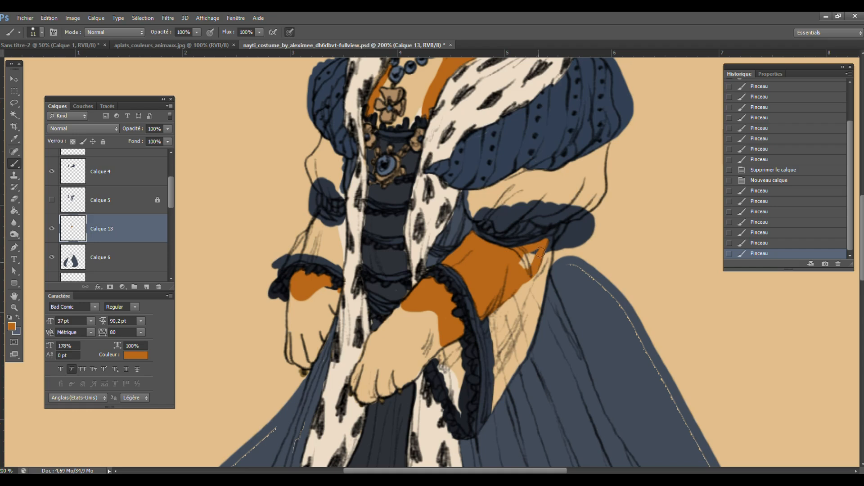
pyautogui.moveTo(540, 252)
pyautogui.mouseDown()
pyautogui.moveTo(511, 263)
pyautogui.moveTo(533, 241)
pyautogui.mouseUp()
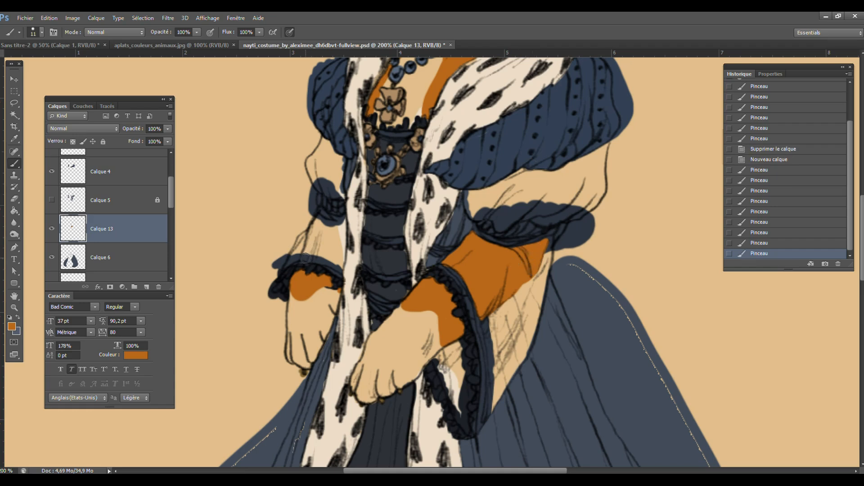
pyautogui.moveTo(305, 257)
pyautogui.mouseDown()
pyautogui.moveTo(340, 271)
pyautogui.moveTo(342, 221)
pyautogui.moveTo(318, 219)
pyautogui.moveTo(306, 255)
pyautogui.moveTo(316, 244)
pyautogui.moveTo(325, 258)
pyautogui.moveTo(337, 256)
pyautogui.moveTo(325, 222)
pyautogui.mouseUp()
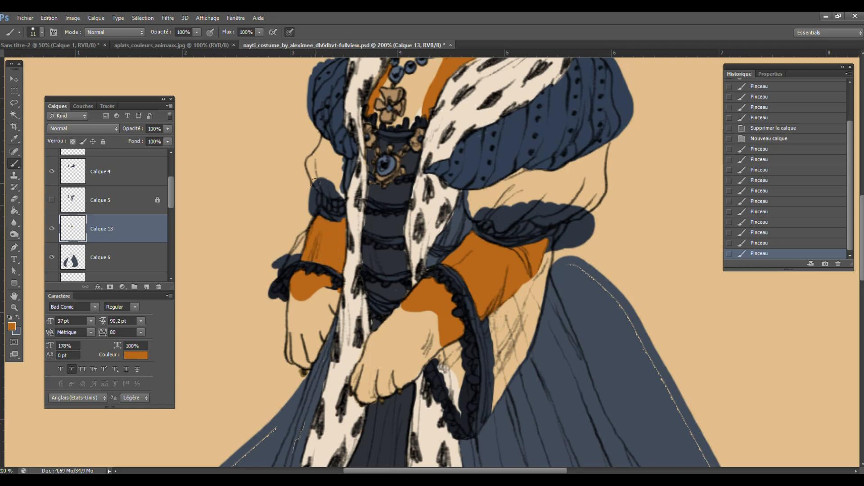
# - On a new layer between Calque 13 and Calque 6, paint the inside of the wide hanging cuff in the gown's slate blue #424c5a
pyautogui.click(115, 255)
pyautogui.click(146, 286)
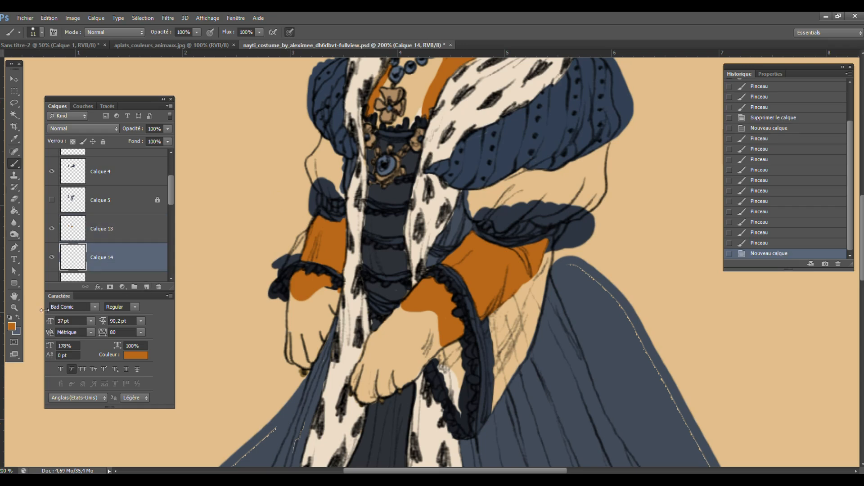
pyautogui.click(13, 326)
pyautogui.click(508, 314)
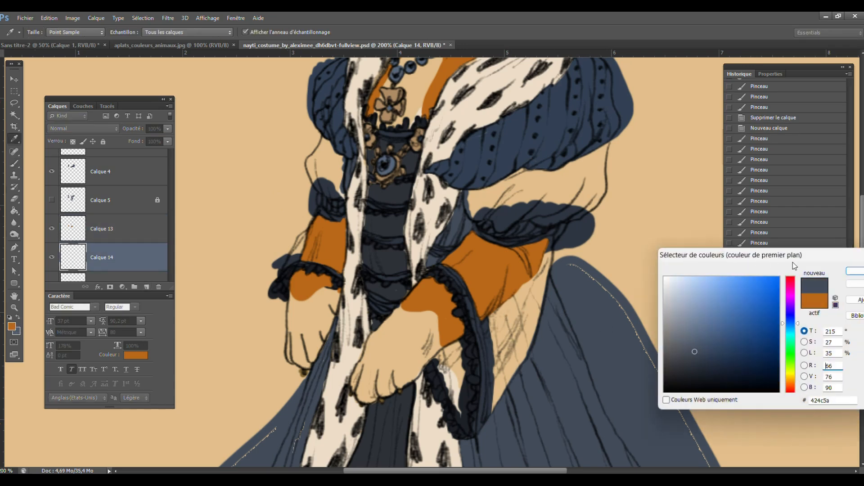
pyautogui.click(850, 272)
pyautogui.press('b')
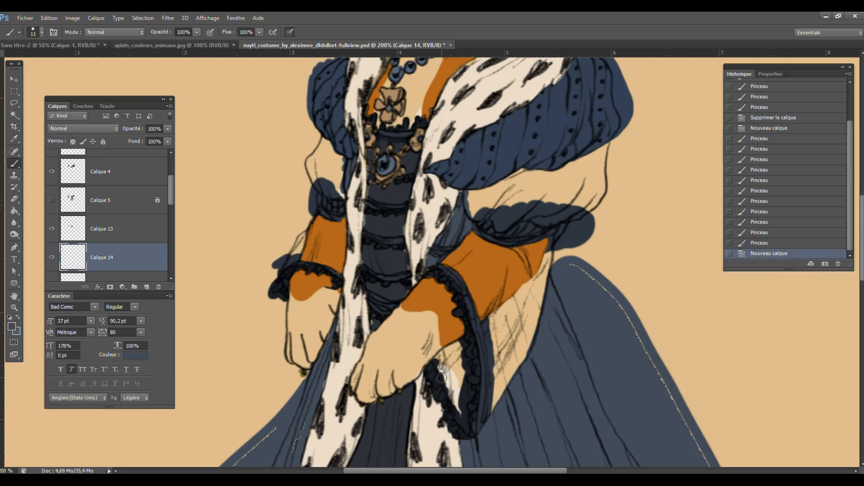
pyautogui.moveTo(438, 362)
pyautogui.mouseDown()
pyautogui.moveTo(462, 341)
pyautogui.moveTo(464, 427)
pyautogui.moveTo(439, 371)
pyautogui.moveTo(452, 383)
pyautogui.moveTo(457, 366)
pyautogui.mouseUp()
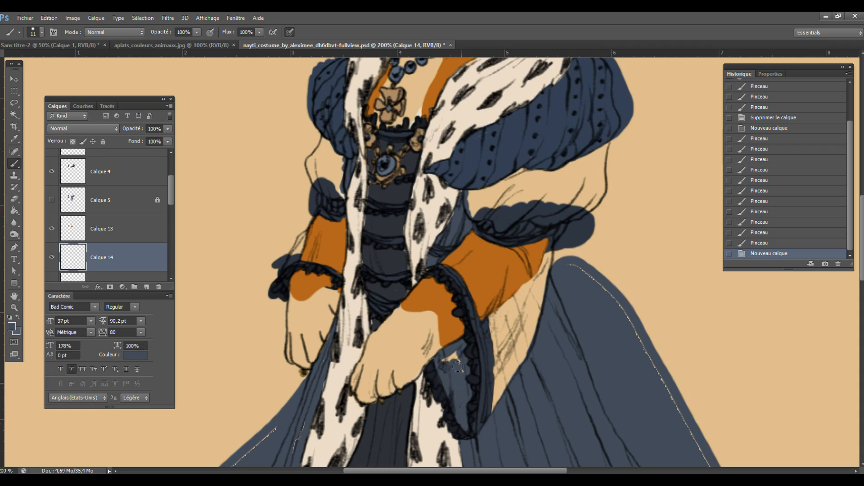
pyautogui.moveTo(461, 407); pyautogui.dragTo(464, 407)
pyautogui.click(453, 405)
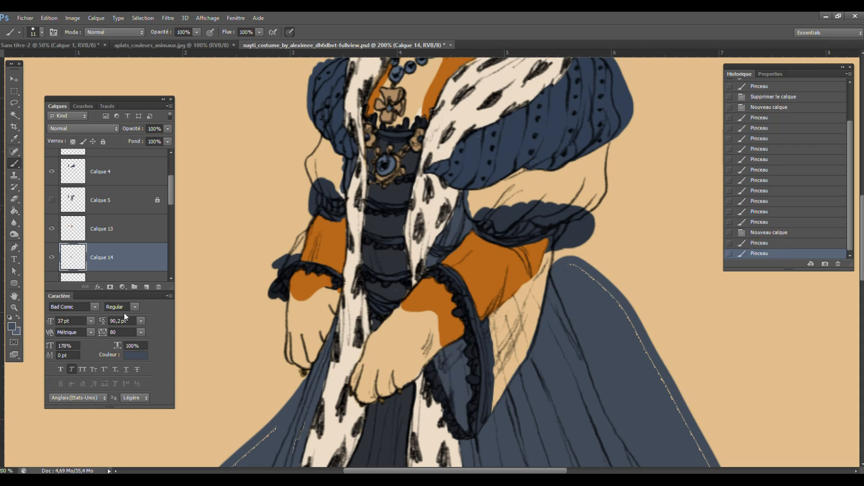
pyautogui.click(12, 330)
pyautogui.click(516, 270)
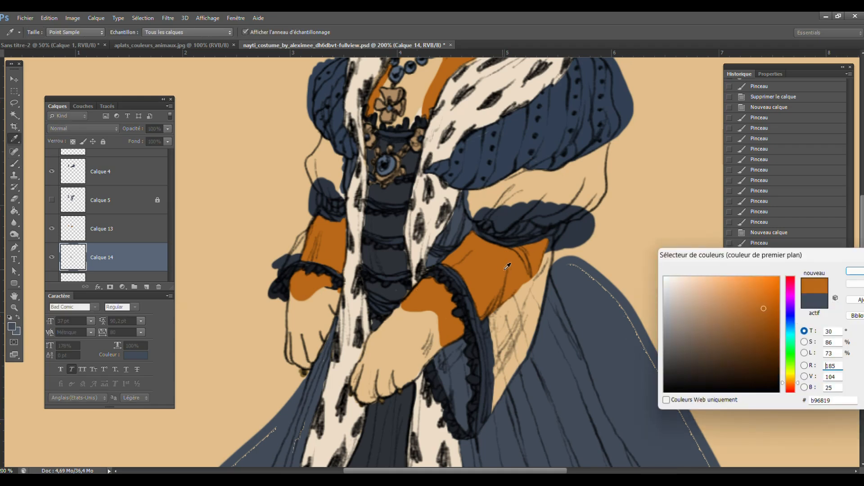
pyautogui.click(855, 284)
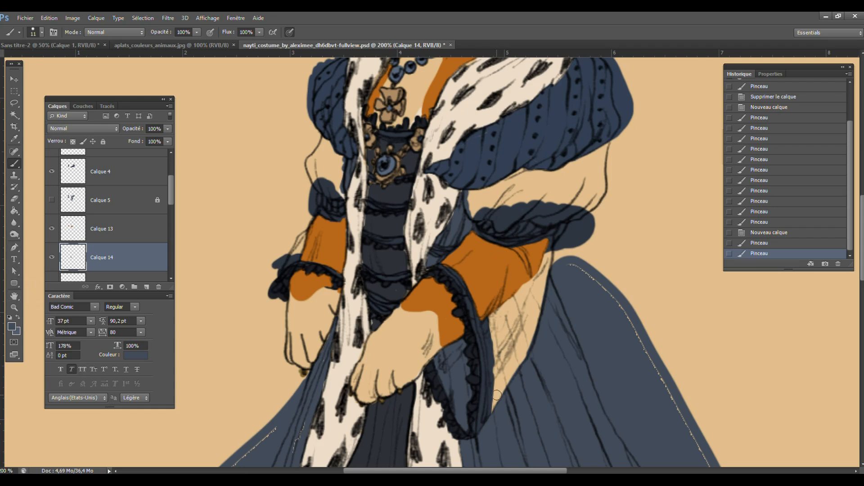
# - On Calque 14, fill the hanging sleeve area between the orange forearm, the lace cuff and the skirt with slate blue
pyautogui.moveTo(490, 412); pyautogui.dragTo(487, 323)
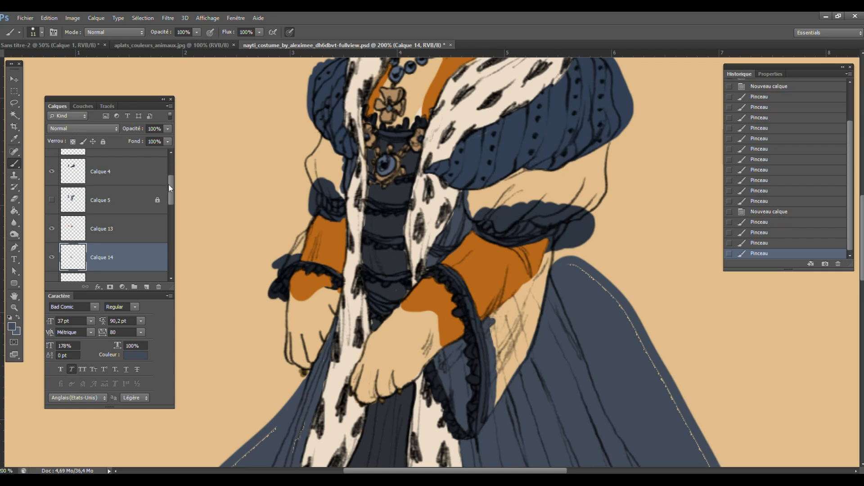
pyautogui.scroll(3, 169, 185)
pyautogui.click(50, 164)
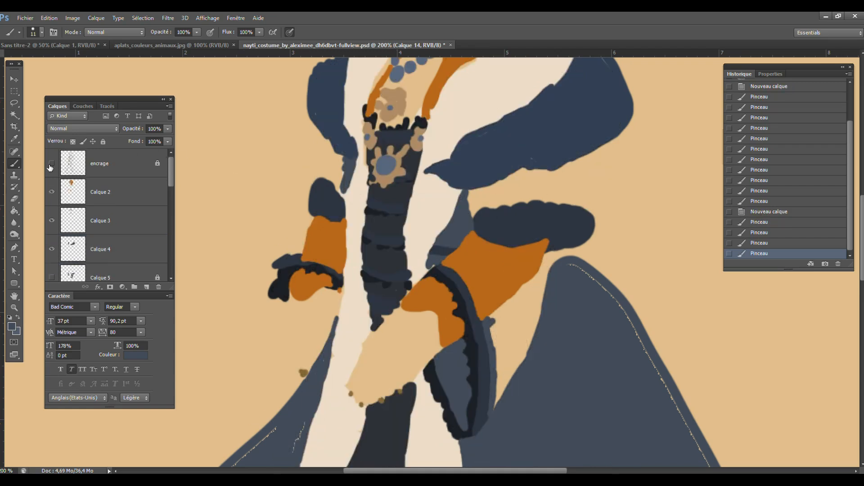
pyautogui.click(51, 164)
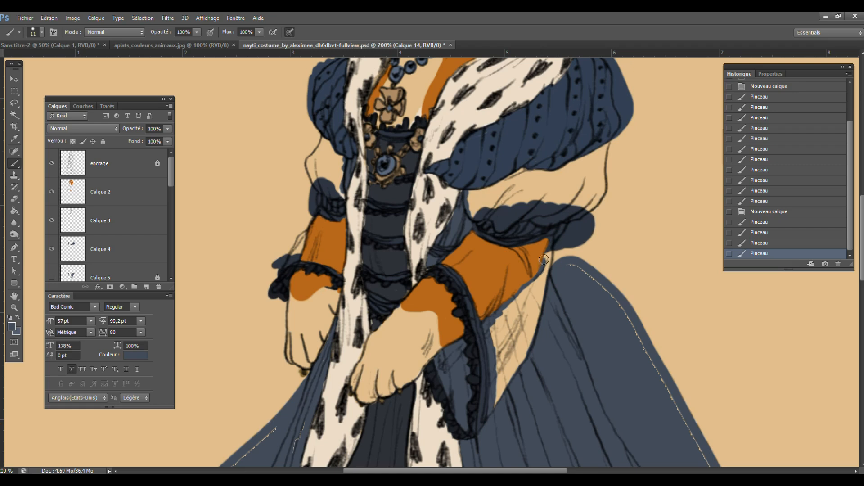
pyautogui.moveTo(544, 259)
pyautogui.mouseDown()
pyautogui.moveTo(539, 317)
pyautogui.moveTo(494, 405)
pyautogui.moveTo(499, 316)
pyautogui.moveTo(514, 302)
pyautogui.moveTo(512, 340)
pyautogui.moveTo(526, 319)
pyautogui.moveTo(513, 371)
pyautogui.mouseUp()
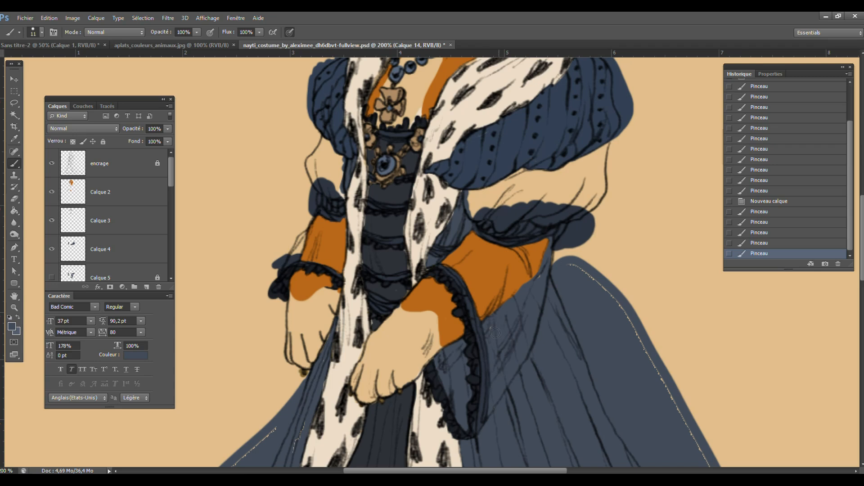
pyautogui.moveTo(529, 304); pyautogui.dragTo(540, 284)
pyautogui.click(540, 275)
# - Touch up the forearm's outer edge near the elbow on Calque 13 in the fur's orange #b96819, and reselect Calque 14
pyautogui.click(13, 328)
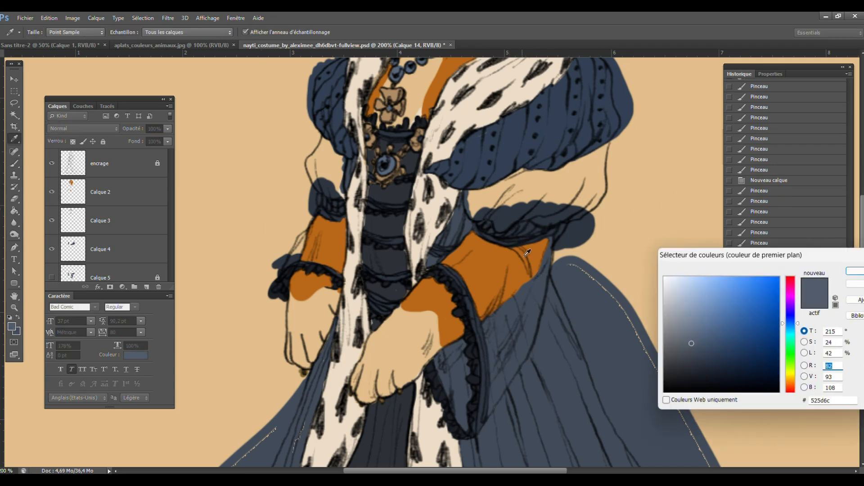
pyautogui.click(509, 252)
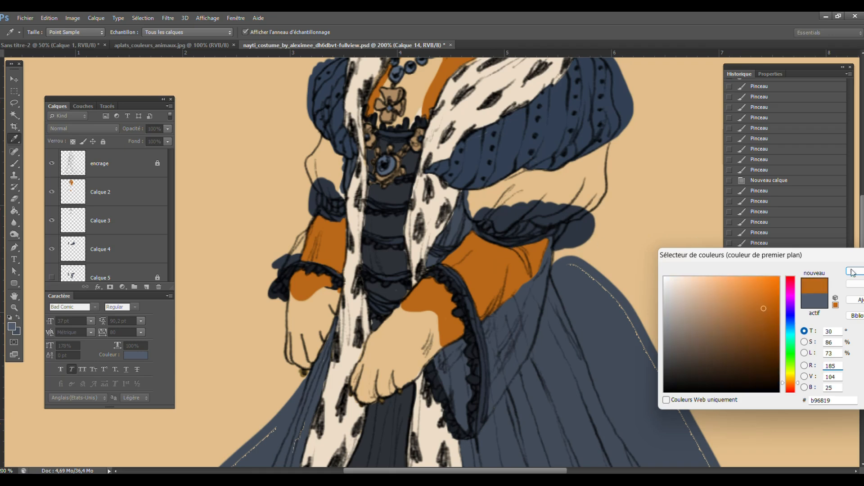
pyautogui.click(852, 272)
pyautogui.moveTo(177, 186); pyautogui.dragTo(177, 216)
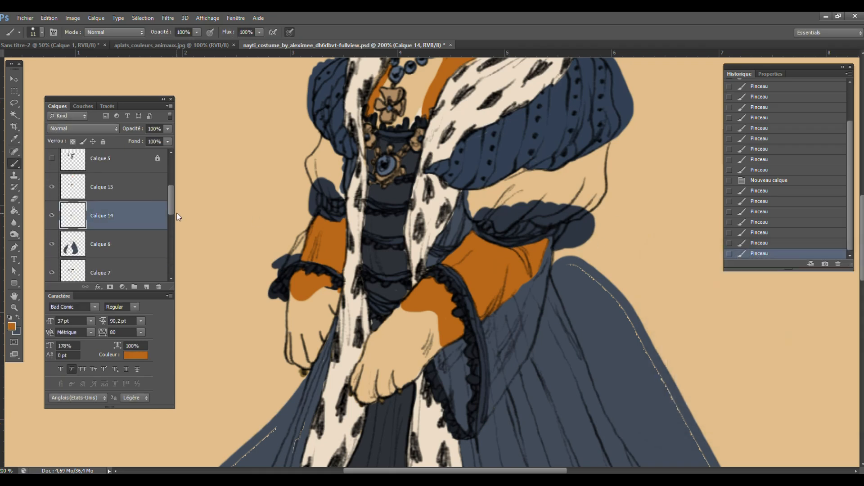
pyautogui.scroll(1, 139, 222)
pyautogui.click(137, 221)
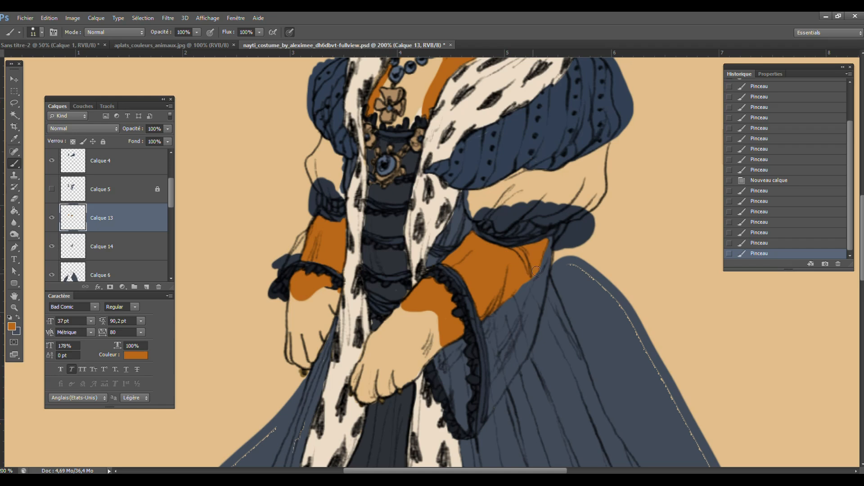
pyautogui.moveTo(546, 243); pyautogui.dragTo(579, 235)
pyautogui.click(547, 255)
pyautogui.click(114, 255)
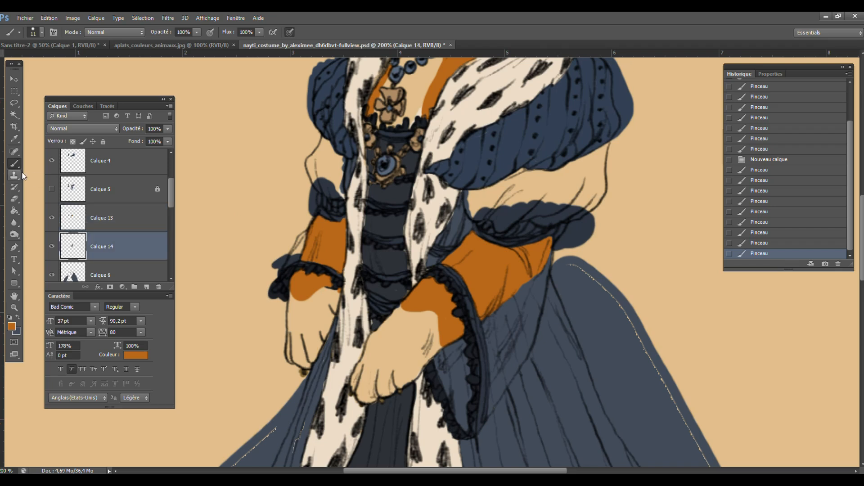
# - Lasso the stray blue patch outside the left cuff and erase that area from Calque 14 and Calque 6
pyautogui.click(18, 317)
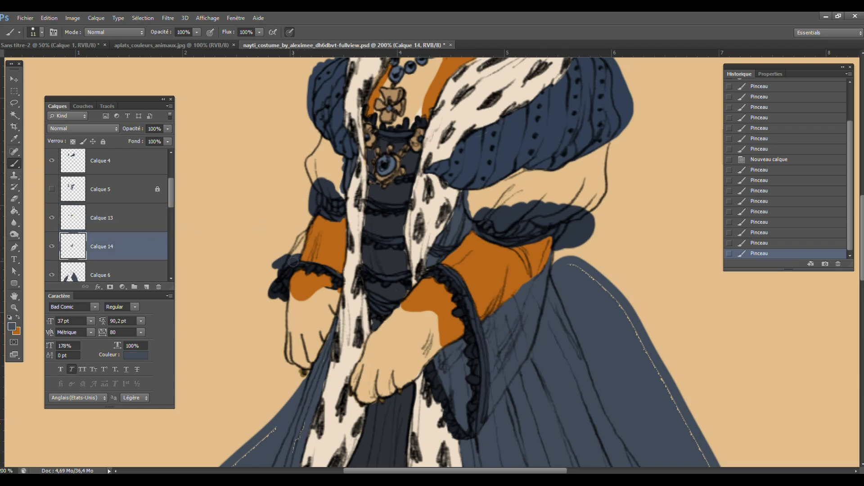
pyautogui.moveTo(293, 261)
pyautogui.mouseDown()
pyautogui.moveTo(286, 268)
pyautogui.moveTo(297, 250)
pyautogui.mouseUp()
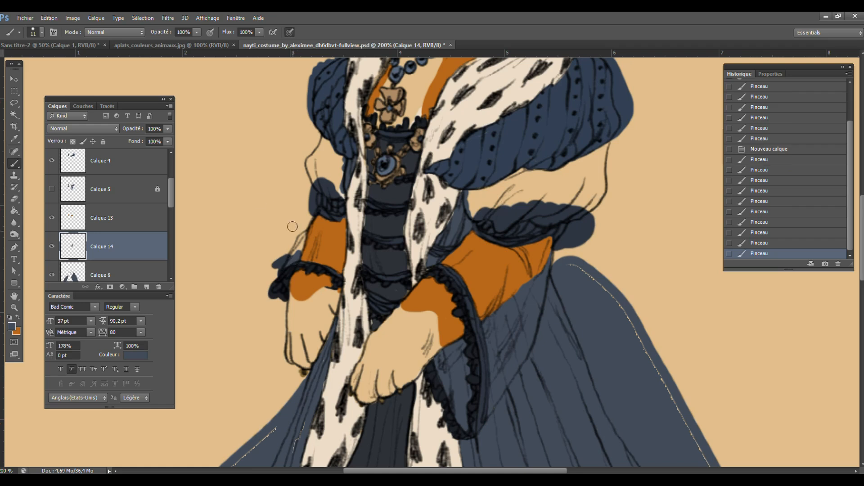
pyautogui.click(13, 103)
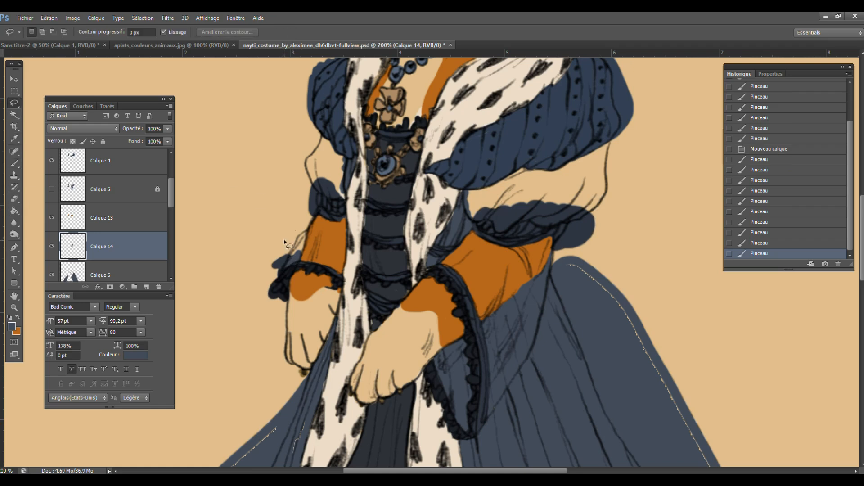
pyautogui.moveTo(273, 235)
pyautogui.mouseDown()
pyautogui.moveTo(299, 240)
pyautogui.moveTo(297, 261)
pyautogui.moveTo(260, 267)
pyautogui.moveTo(263, 257)
pyautogui.mouseUp()
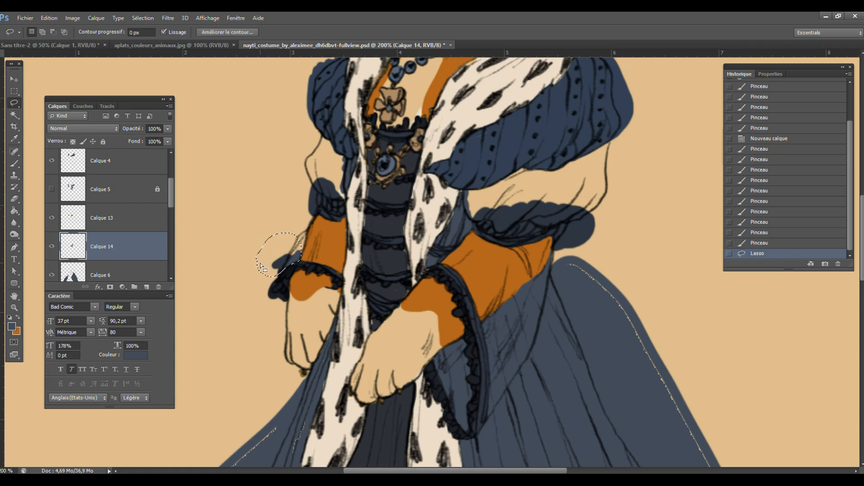
pyautogui.press('Delete')
pyautogui.click(112, 275)
pyautogui.press('Delete')
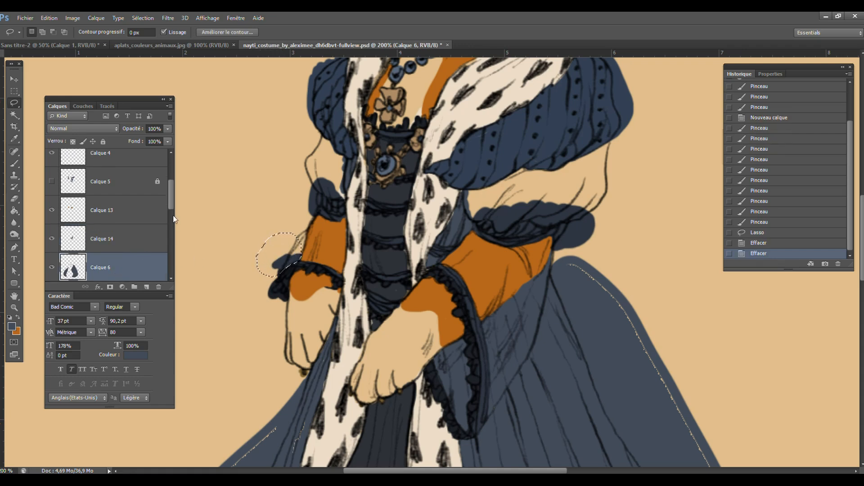
# - Erase the lassoed area from Calque 7, Calque 8 and Calque 9, then deselect it and save the document
pyautogui.scroll(-3, 175, 219)
pyautogui.click(135, 224)
pyautogui.press('Delete')
pyautogui.click(138, 233)
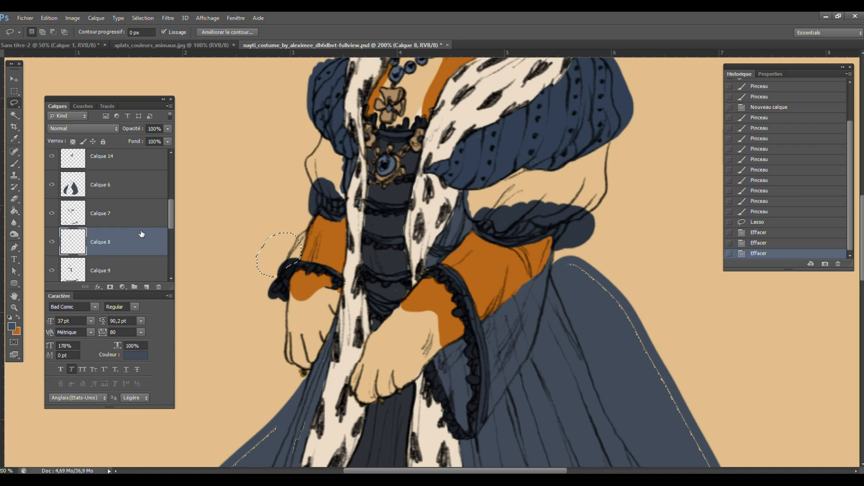
pyautogui.click(123, 267)
pyautogui.press('Delete')
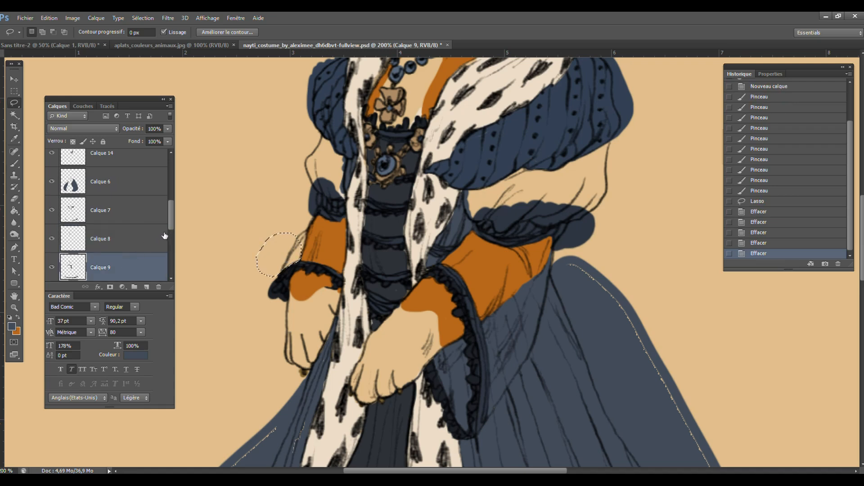
pyautogui.hotkey('ctrl', 'd')
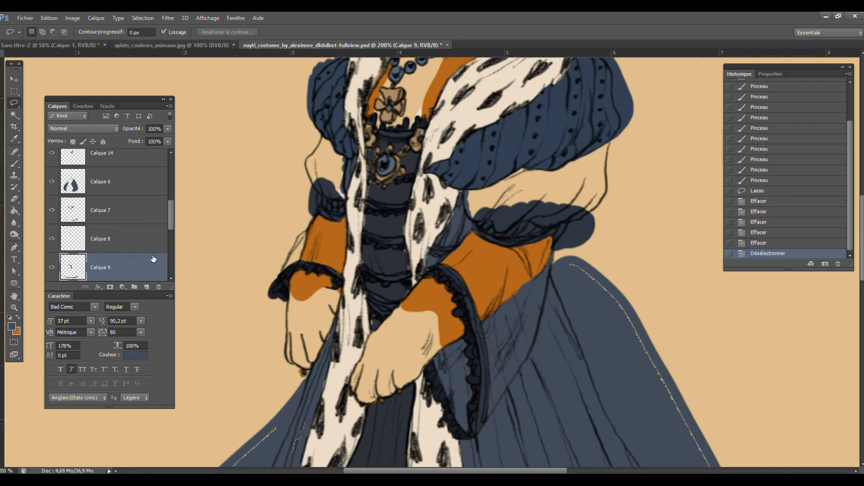
pyautogui.hotkey('ctrl', 's')
# - On Calque 6, brush slate blue 424c5a over the skirt gaps beside the left fur trim and below the left hand
pyautogui.moveTo(863, 267); pyautogui.dragTo(863, 303)
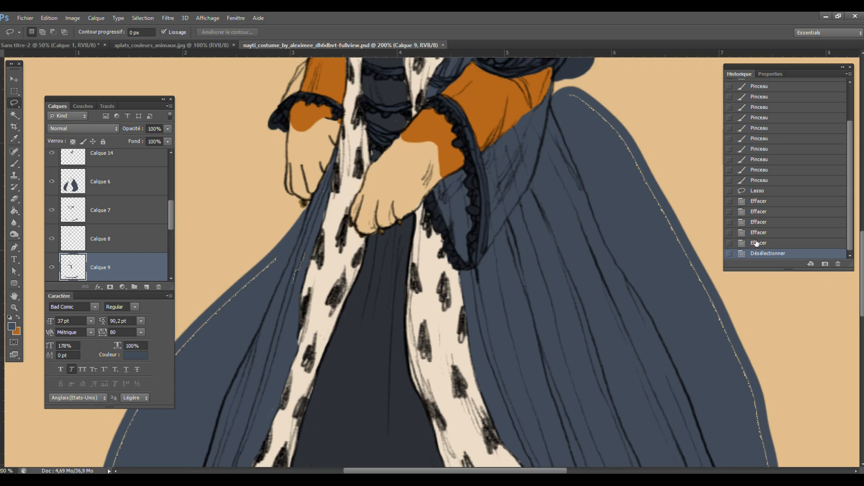
pyautogui.click(14, 79)
pyautogui.rightClick(237, 343)
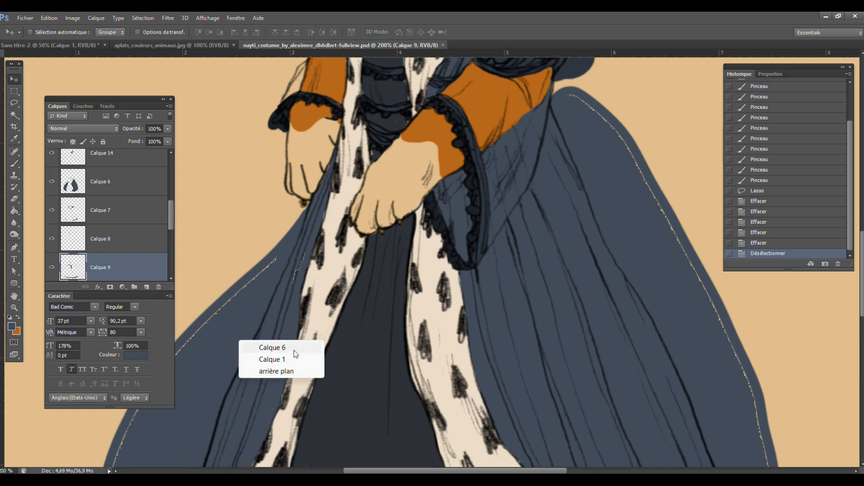
pyautogui.click(288, 350)
pyautogui.click(15, 164)
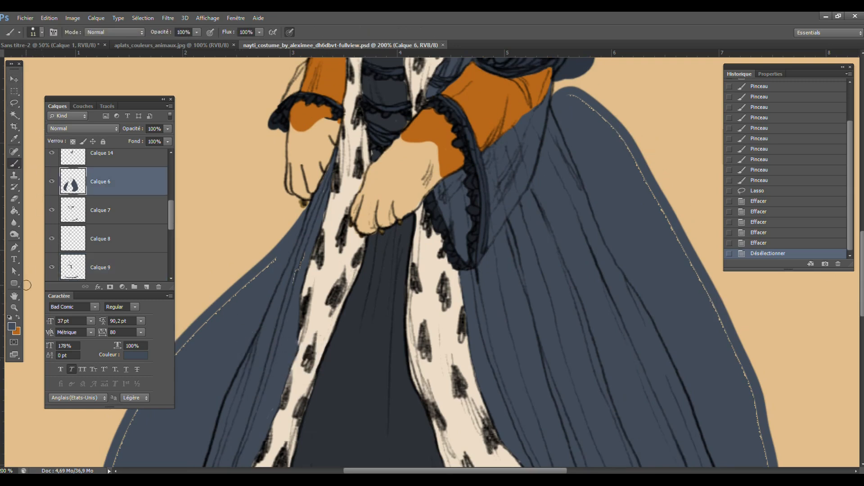
pyautogui.press('alt')
pyautogui.click(12, 325)
pyautogui.click(854, 271)
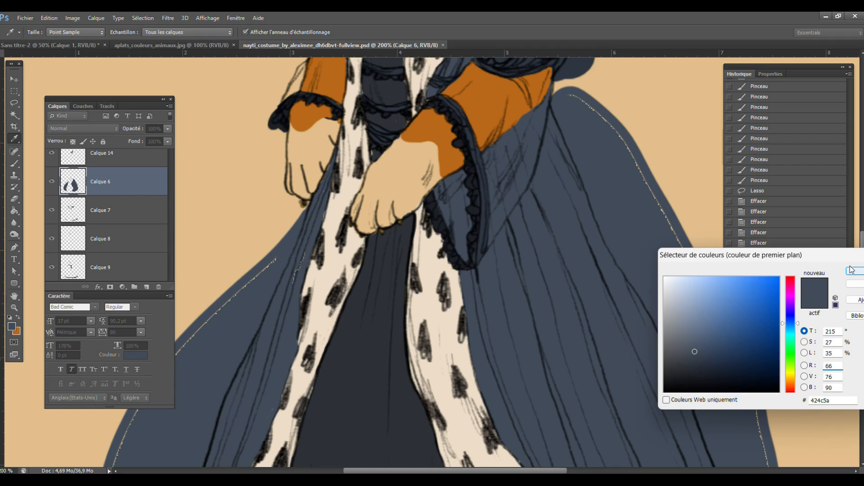
pyautogui.hotkey('ctrl', 'd')
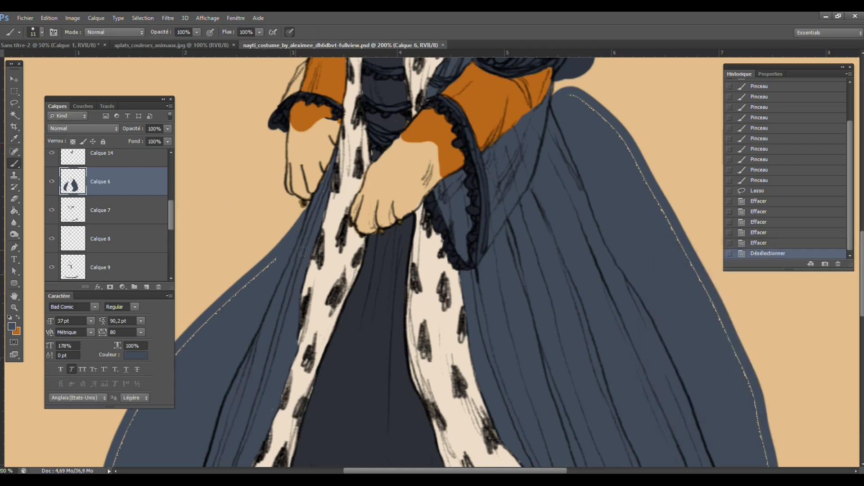
pyautogui.click(303, 251)
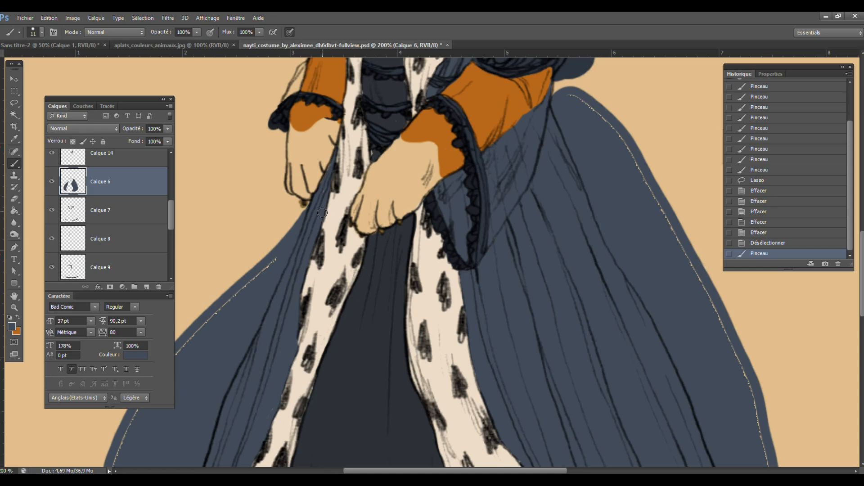
pyautogui.moveTo(324, 187); pyautogui.dragTo(326, 157)
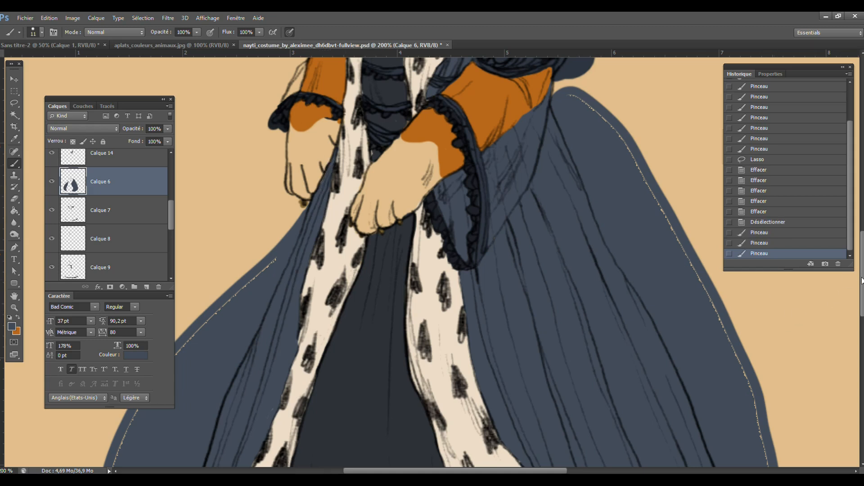
# - Brush dark colour 2d3238 over the gaps in the bodice between the fur trims, from the waist up to the jewel
pyautogui.scroll(5, 756, 211)
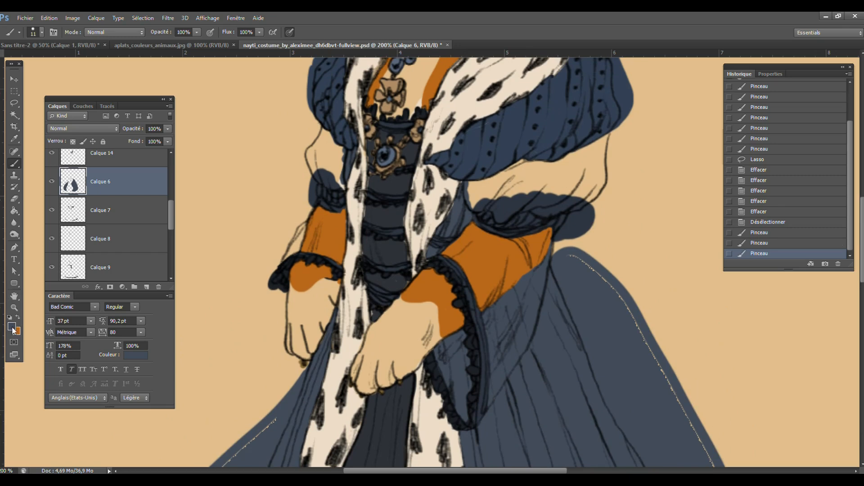
pyautogui.click(12, 328)
pyautogui.click(853, 272)
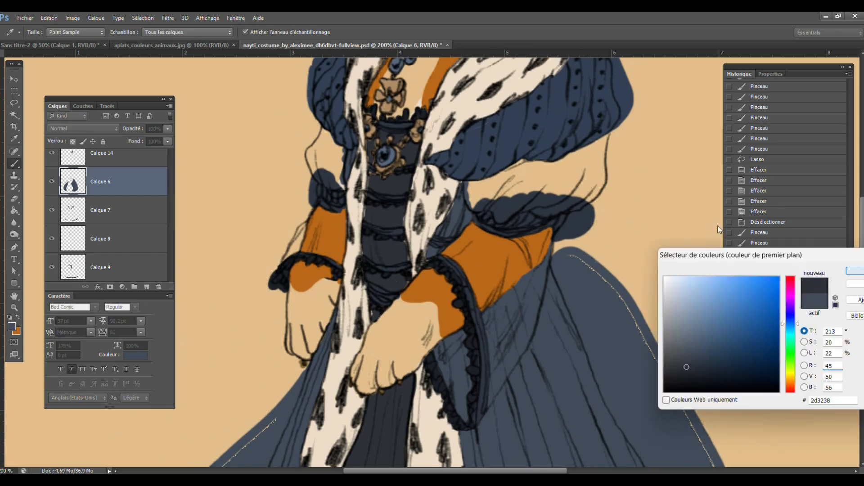
pyautogui.moveTo(373, 315); pyautogui.dragTo(374, 325)
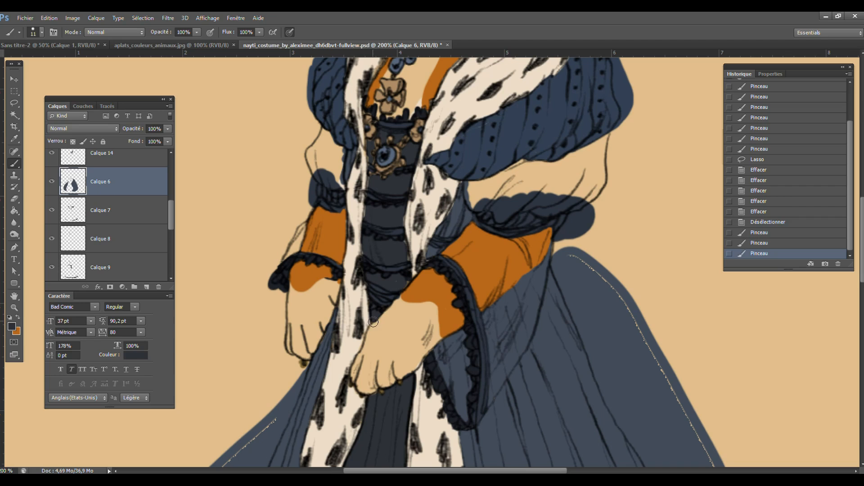
pyautogui.moveTo(404, 284)
pyautogui.mouseDown()
pyautogui.moveTo(404, 244)
pyautogui.moveTo(364, 240)
pyautogui.moveTo(371, 178)
pyautogui.mouseUp()
pyautogui.moveTo(404, 231); pyautogui.dragTo(407, 198)
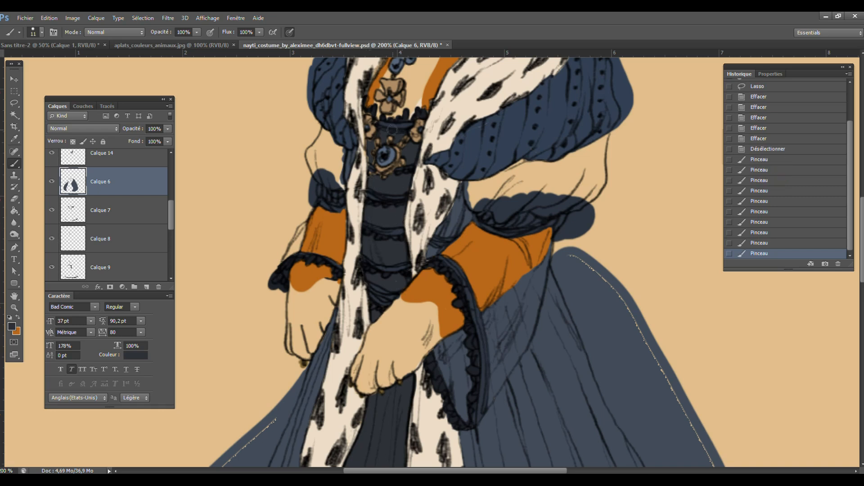
pyautogui.moveTo(369, 163); pyautogui.dragTo(371, 158)
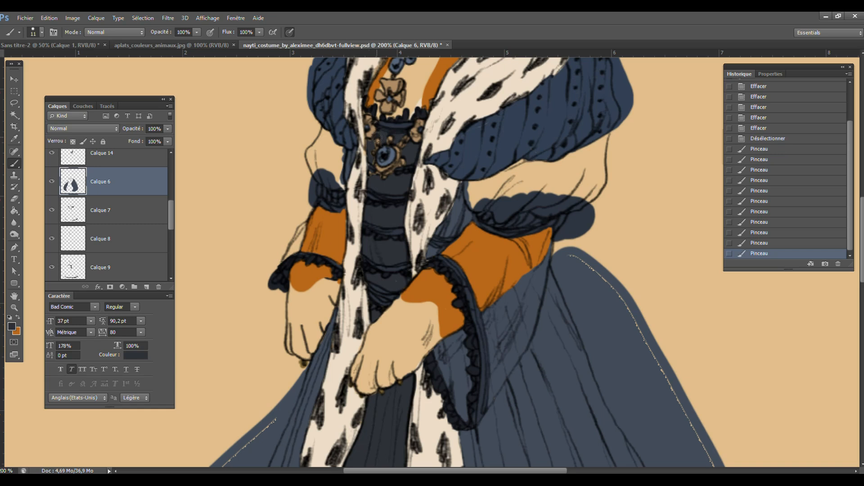
pyautogui.press('l')
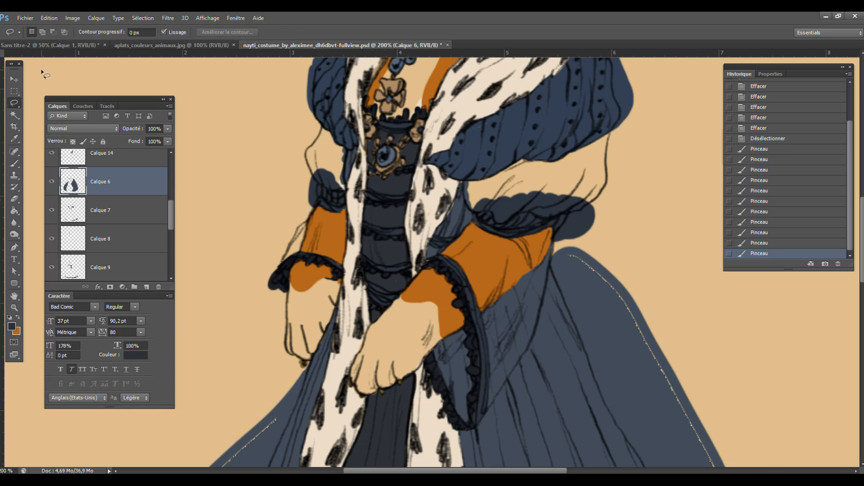
pyautogui.moveTo(292, 168)
pyautogui.mouseDown()
pyautogui.moveTo(325, 147)
pyautogui.moveTo(344, 152)
pyautogui.moveTo(344, 187)
pyautogui.moveTo(321, 189)
pyautogui.mouseUp()
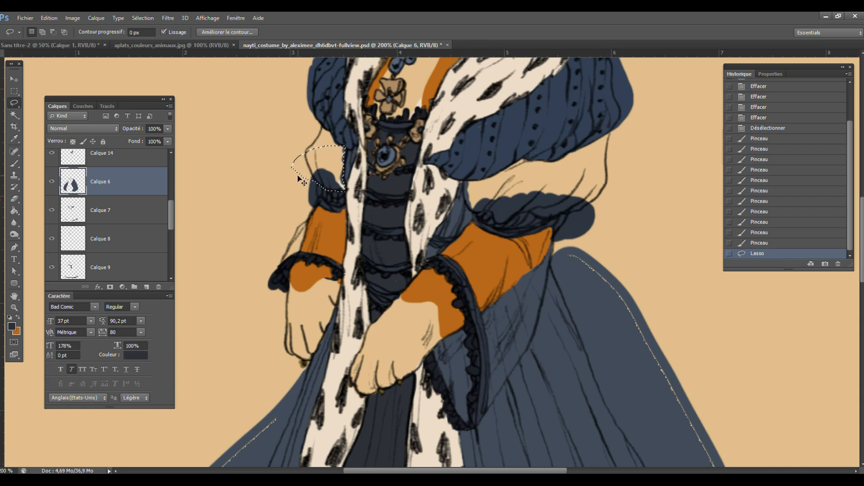
pyautogui.hotkey('ctrl', 'd')
# - Save the document and erase the stray light paint on Calque 11 between the flower pendant and the bodice's upper edge
pyautogui.hotkey('ctrl', 's')
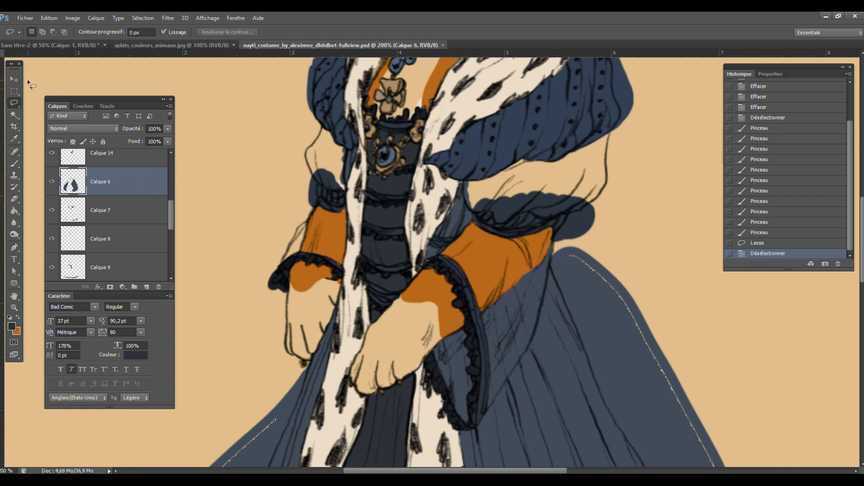
pyautogui.press('v')
pyautogui.rightClick(468, 113)
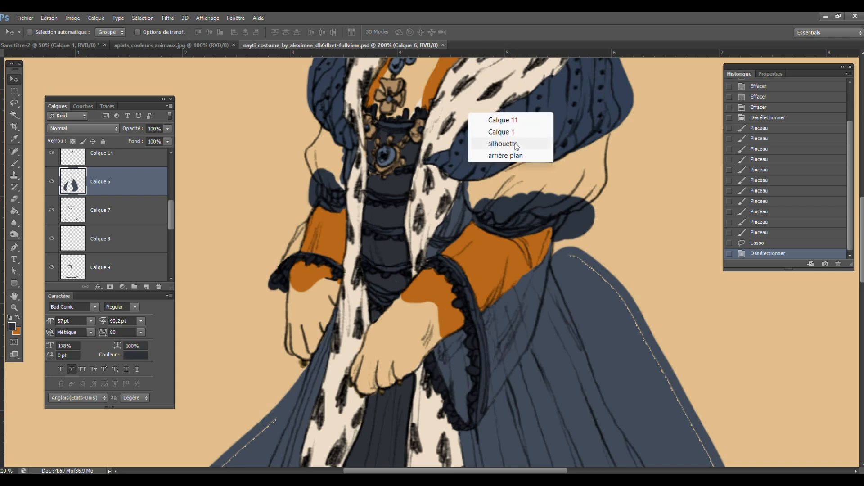
pyautogui.click(512, 120)
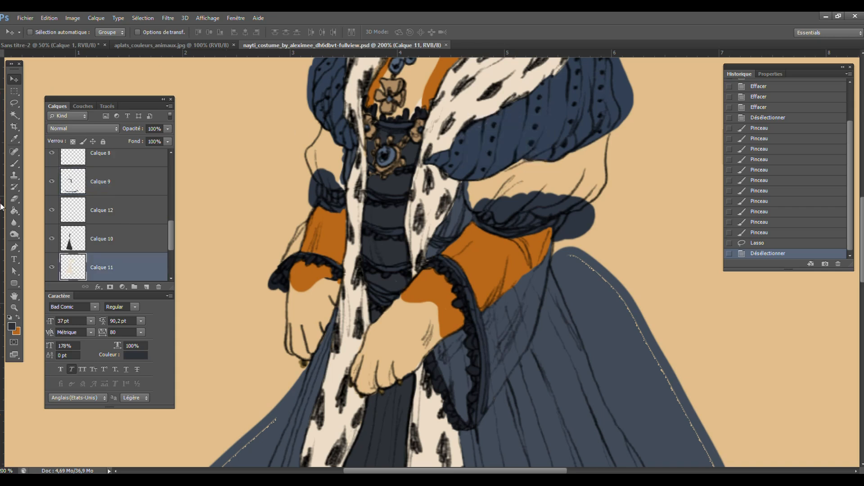
pyautogui.click(14, 198)
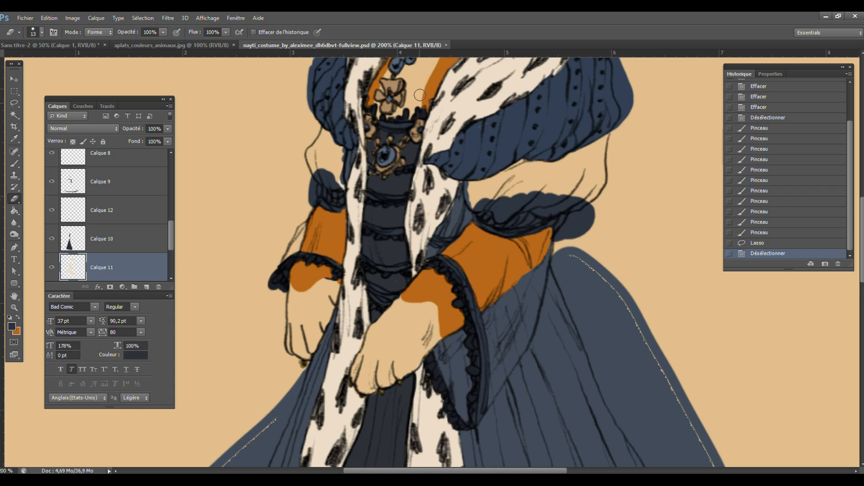
pyautogui.moveTo(419, 95); pyautogui.dragTo(397, 114)
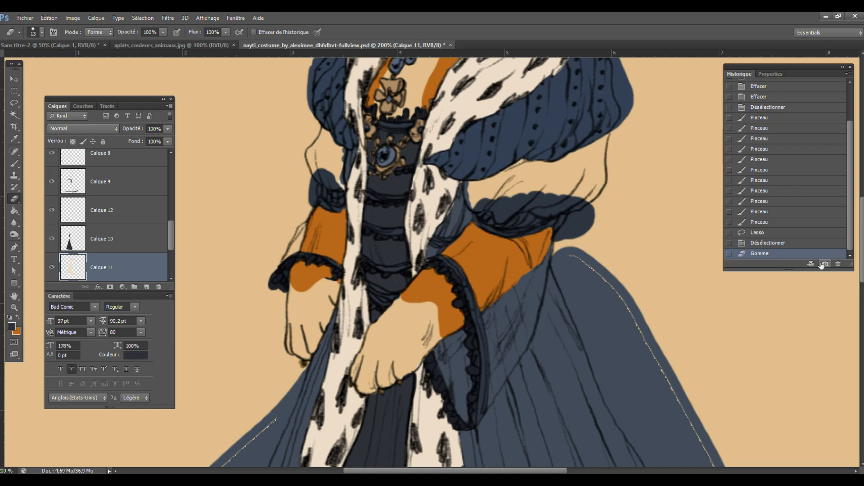
# - Erase the stray spot on Calque 11 between the left sleeve ruffle and the fur trim, and save the document
pyautogui.moveTo(861, 257); pyautogui.dragTo(861, 234)
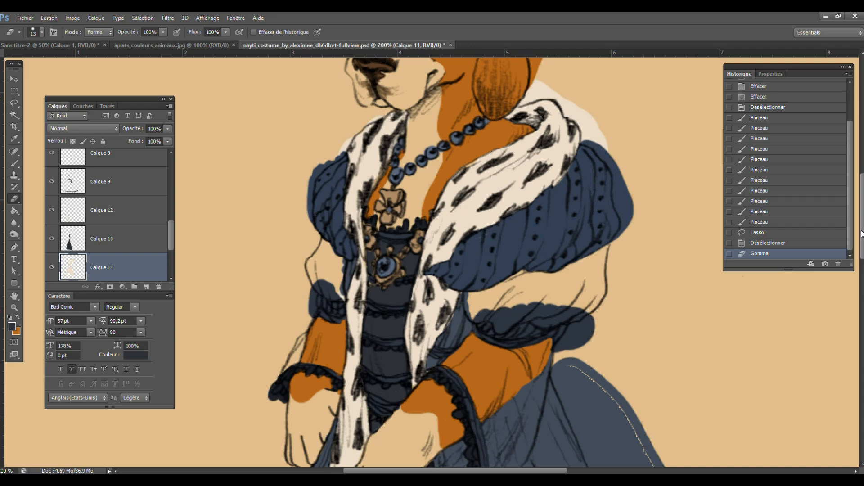
pyautogui.scroll(-1, 333, 288)
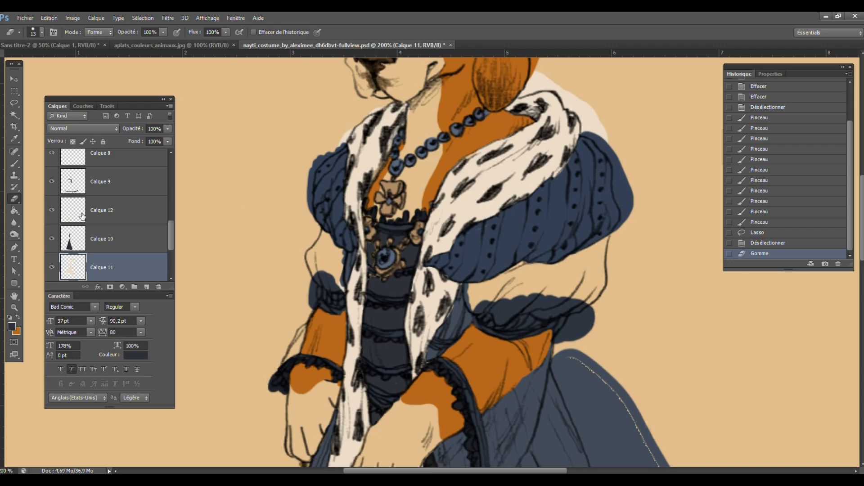
pyautogui.click(341, 285)
pyautogui.hotkey('ctrl', 's')
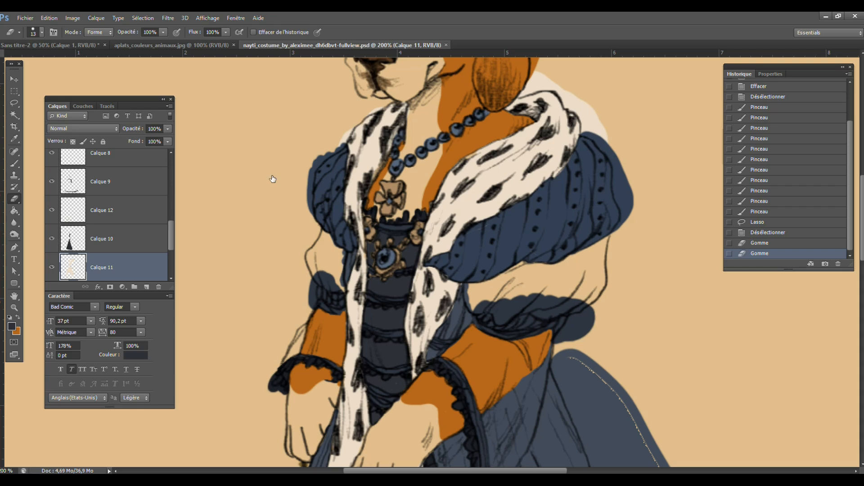
# - Select the locked sleeve layer Calque 5 and make it visible
pyautogui.scroll(-3, 170, 230)
pyautogui.scroll(4, 174, 231)
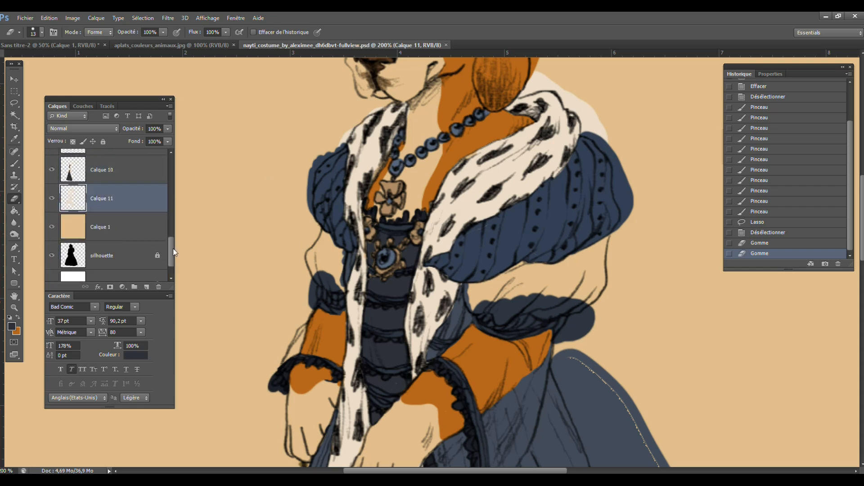
pyautogui.moveTo(175, 232); pyautogui.dragTo(174, 182)
pyautogui.scroll(-1, 135, 203)
pyautogui.click(90, 218)
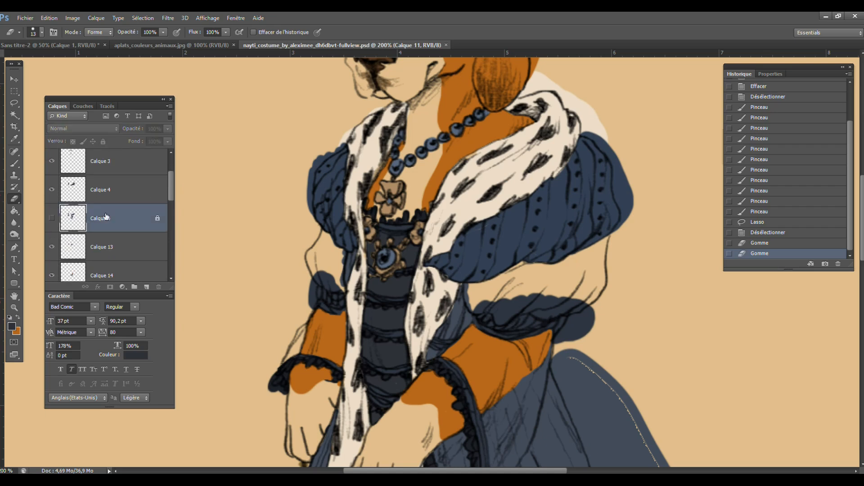
pyautogui.click(53, 219)
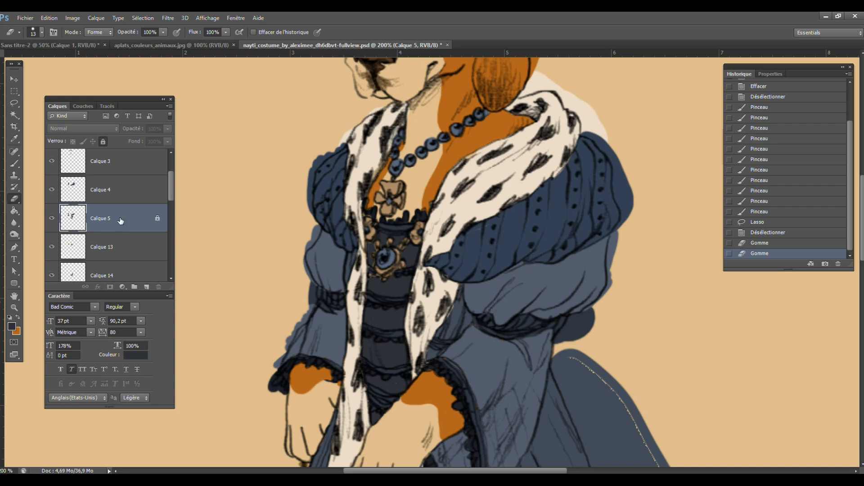
# - Outline the wide lower part of the right sleeve with a freehand lasso selection
pyautogui.press('l')
pyautogui.scroll(-5, 547, 220)
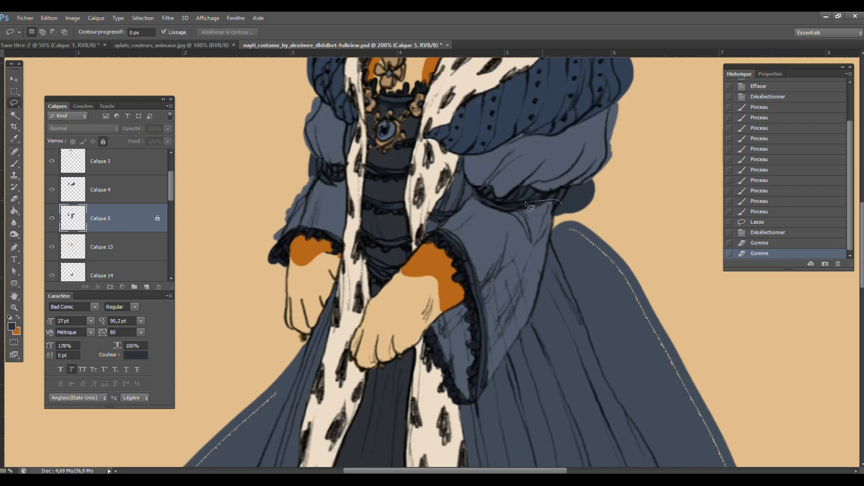
pyautogui.moveTo(525, 202); pyautogui.dragTo(490, 201)
pyautogui.moveTo(426, 380)
pyautogui.mouseDown()
pyautogui.moveTo(587, 317)
pyautogui.moveTo(563, 206)
pyautogui.mouseUp()
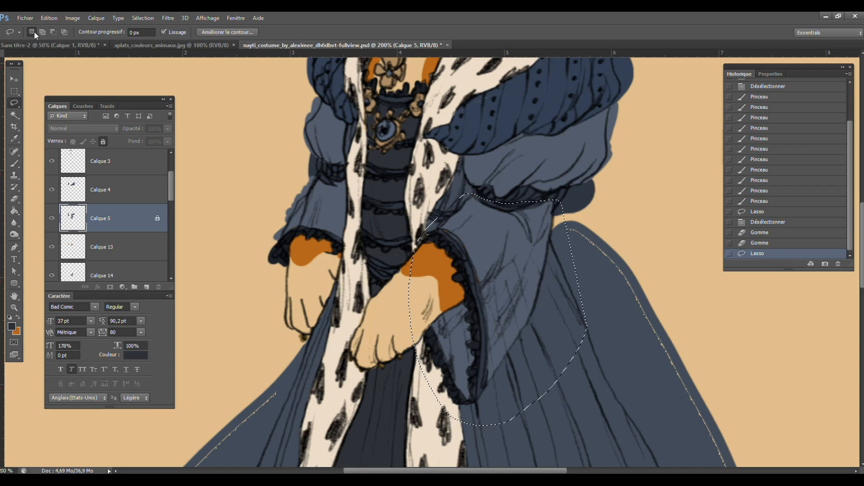
# - Draw a series of small lasso loops in the empty background, each one replacing the previous selection
pyautogui.moveTo(198, 87)
pyautogui.mouseDown()
pyautogui.moveTo(191, 108)
pyautogui.moveTo(198, 88)
pyautogui.mouseUp()
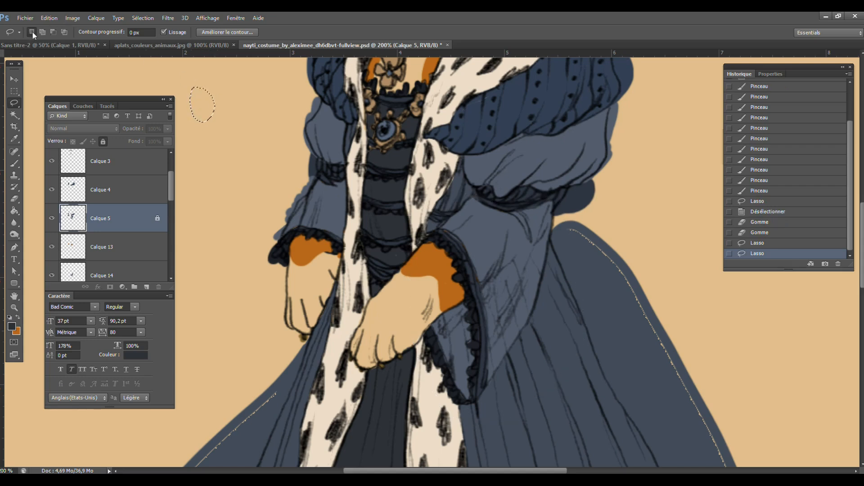
pyautogui.moveTo(250, 182)
pyautogui.mouseDown()
pyautogui.moveTo(246, 211)
pyautogui.moveTo(253, 185)
pyautogui.mouseUp()
pyautogui.moveTo(216, 238)
pyautogui.mouseDown()
pyautogui.moveTo(207, 265)
pyautogui.moveTo(217, 241)
pyautogui.mouseUp()
pyautogui.moveTo(217, 150); pyautogui.dragTo(215, 148)
pyautogui.moveTo(237, 101); pyautogui.dragTo(224, 100)
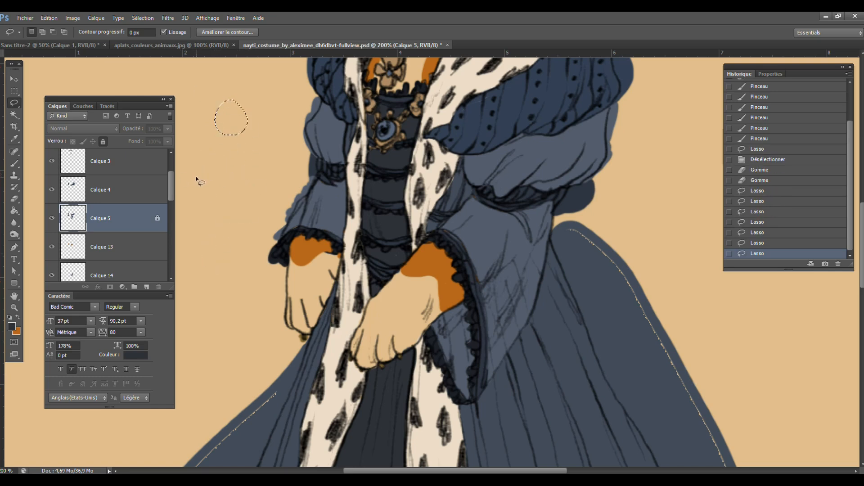
pyautogui.moveTo(251, 193); pyautogui.dragTo(225, 171)
# - Add four overlapping lasso loops to the existing selection in the empty background
pyautogui.click(42, 32)
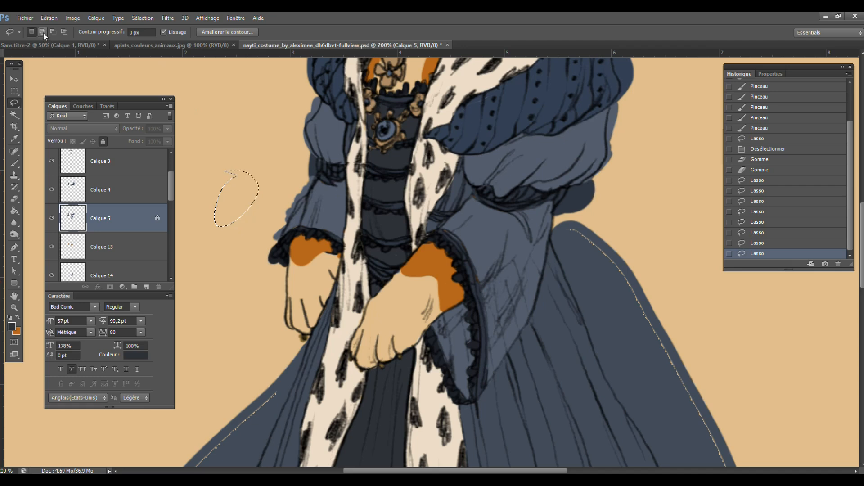
pyautogui.moveTo(228, 119); pyautogui.dragTo(210, 105)
pyautogui.moveTo(247, 131)
pyautogui.mouseDown()
pyautogui.moveTo(227, 116)
pyautogui.moveTo(218, 142)
pyautogui.mouseUp()
pyautogui.moveTo(243, 219)
pyautogui.mouseDown()
pyautogui.moveTo(194, 258)
pyautogui.moveTo(200, 267)
pyautogui.mouseUp()
pyautogui.moveTo(211, 283); pyautogui.dragTo(205, 279)
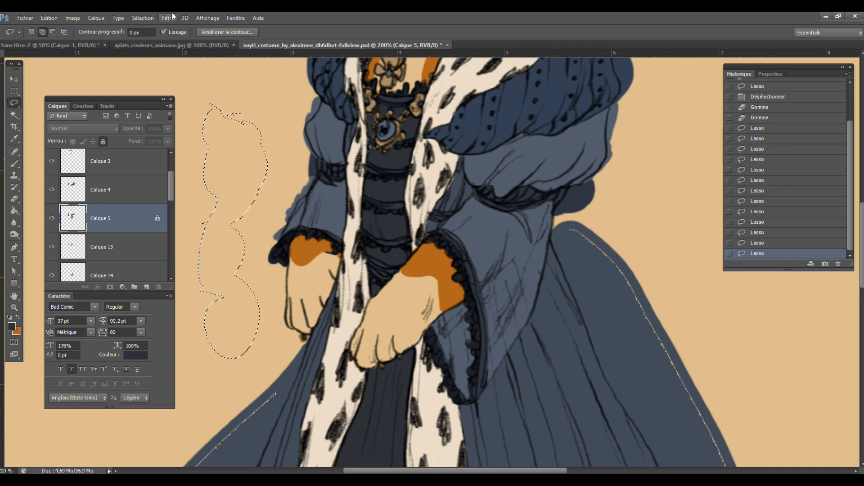
# - Subtract four lasso loops from the background selection and intersect the remainder with one more loop
pyautogui.click(54, 32)
pyautogui.moveTo(198, 95)
pyautogui.mouseDown()
pyautogui.moveTo(191, 126)
pyautogui.moveTo(201, 96)
pyautogui.mouseUp()
pyautogui.moveTo(228, 162)
pyautogui.mouseDown()
pyautogui.moveTo(237, 183)
pyautogui.moveTo(232, 165)
pyautogui.mouseUp()
pyautogui.moveTo(251, 137); pyautogui.dragTo(254, 141)
pyautogui.moveTo(243, 218)
pyautogui.mouseDown()
pyautogui.moveTo(237, 239)
pyautogui.moveTo(239, 228)
pyautogui.mouseUp()
pyautogui.click(65, 31)
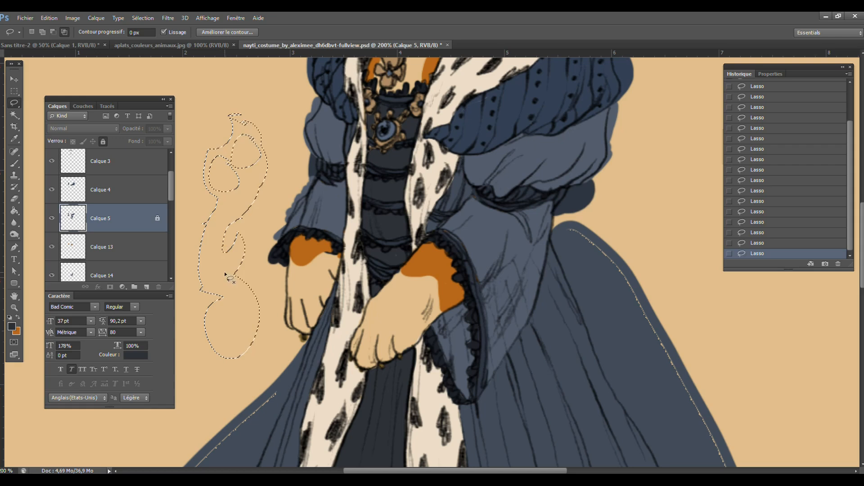
pyautogui.moveTo(208, 255); pyautogui.dragTo(206, 250)
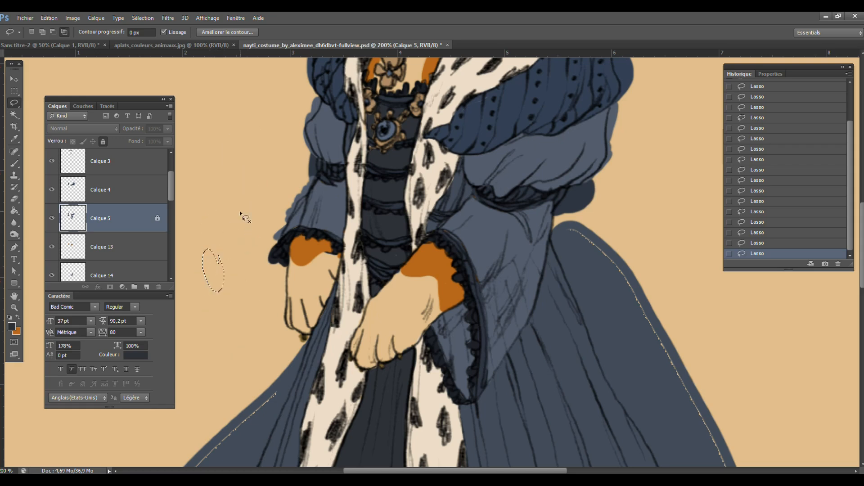
# - Make a new lasso selection around the left lower sleeve and add the right lower sleeve to it
pyautogui.click(31, 31)
pyautogui.moveTo(197, 168); pyautogui.dragTo(198, 167)
pyautogui.moveTo(483, 195); pyautogui.dragTo(453, 200)
pyautogui.moveTo(412, 257)
pyautogui.mouseDown()
pyautogui.moveTo(465, 424)
pyautogui.moveTo(569, 315)
pyautogui.moveTo(560, 205)
pyautogui.moveTo(499, 197)
pyautogui.mouseUp()
pyautogui.moveTo(353, 169)
pyautogui.mouseDown()
pyautogui.moveTo(315, 172)
pyautogui.moveTo(295, 193)
pyautogui.moveTo(346, 270)
pyautogui.moveTo(358, 198)
pyautogui.mouseUp()
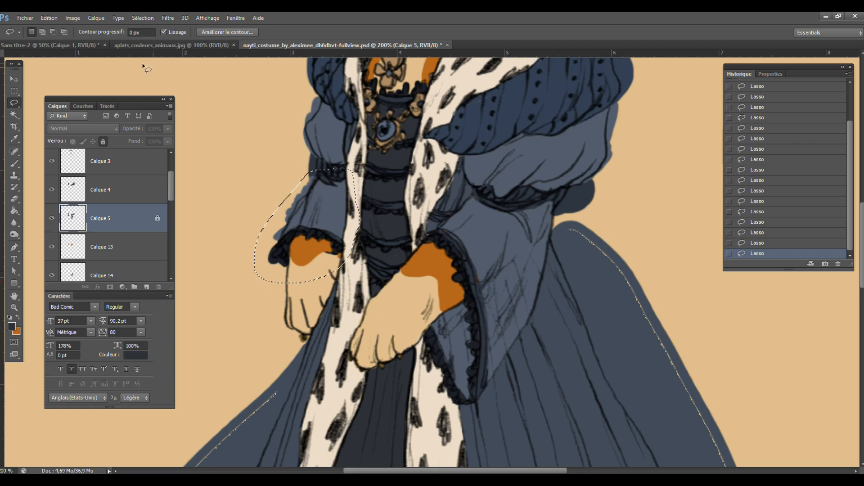
pyautogui.click(42, 32)
pyautogui.moveTo(495, 198)
pyautogui.mouseDown()
pyautogui.moveTo(459, 194)
pyautogui.moveTo(396, 265)
pyautogui.moveTo(466, 415)
pyautogui.moveTo(511, 438)
pyautogui.moveTo(570, 348)
pyautogui.moveTo(581, 249)
pyautogui.moveTo(567, 200)
pyautogui.moveTo(535, 197)
pyautogui.mouseUp()
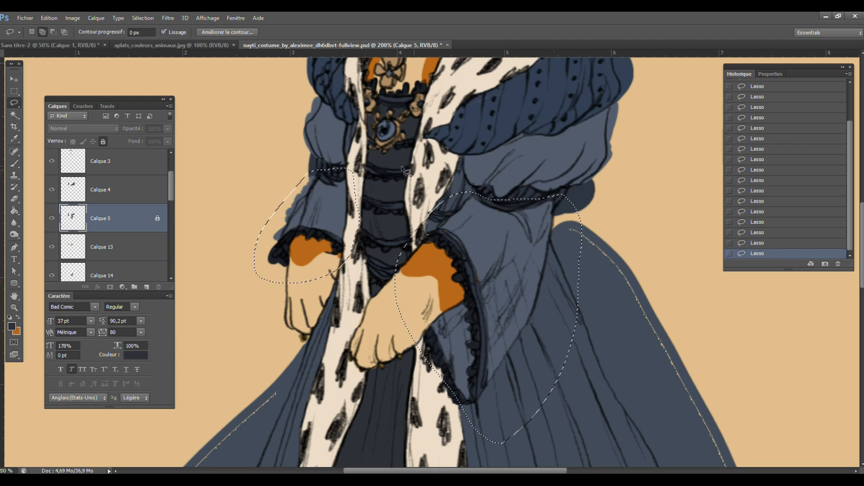
# - Duplicate the sleeve layer Calque 5 as Calque 5 copie in the same document
pyautogui.click(52, 219)
pyautogui.click(52, 218)
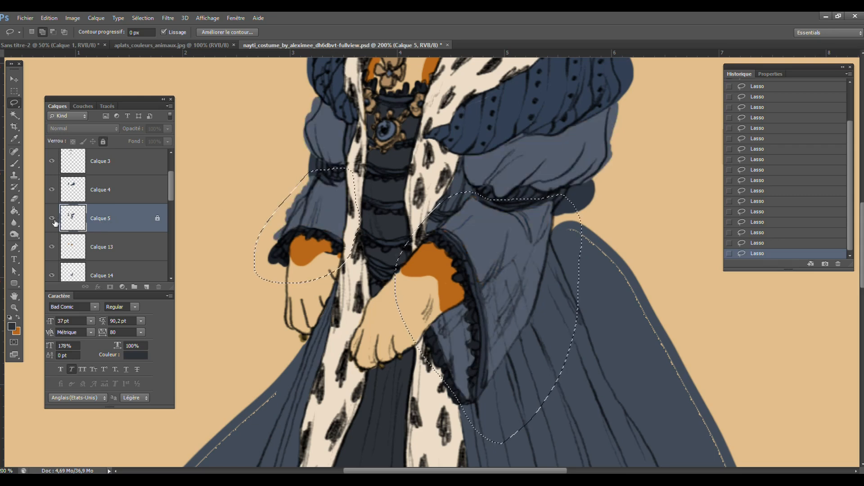
pyautogui.rightClick(106, 222)
pyautogui.click(172, 93)
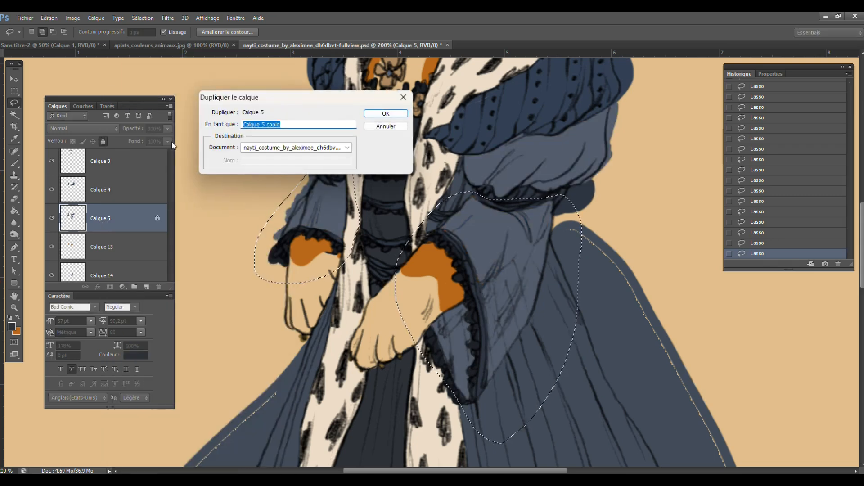
pyautogui.press('Return')
# - Unlock the original Calque 5 and delete the selected lower sleeves from it
pyautogui.click(120, 247)
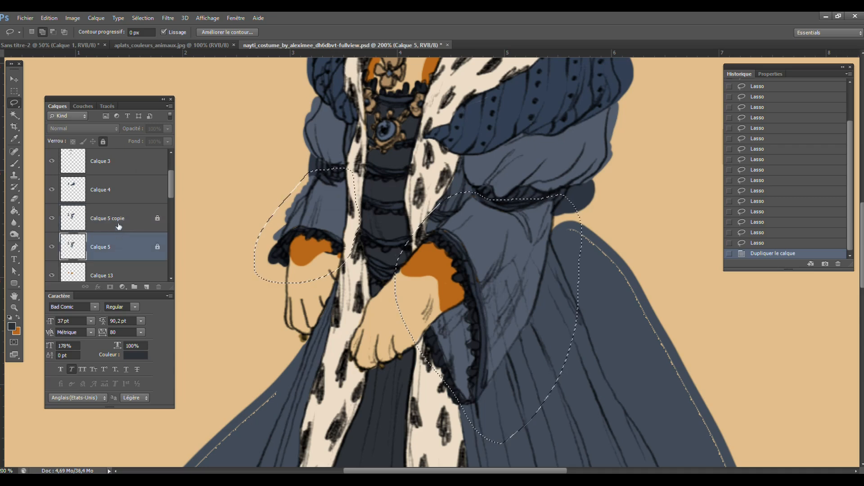
pyautogui.click(102, 143)
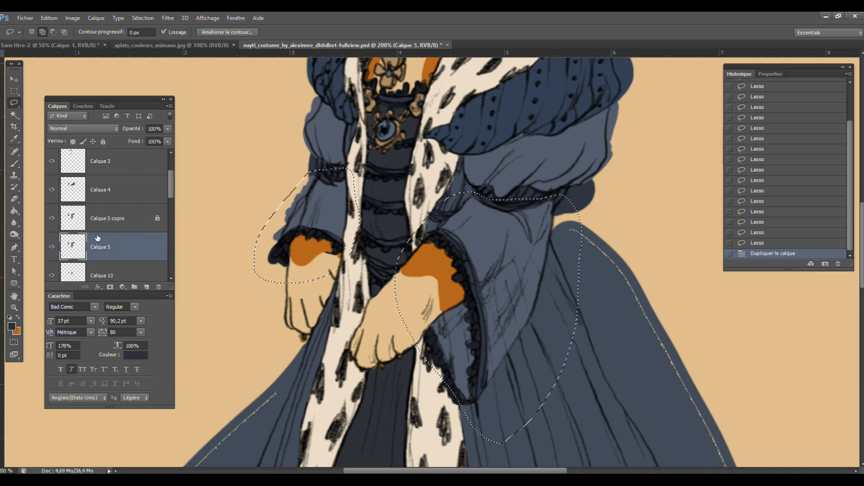
pyautogui.press('Delete')
# - Unlock Calque 5 copie, delete everything outside the selected lower sleeves, and clear the selection
pyautogui.click(114, 231)
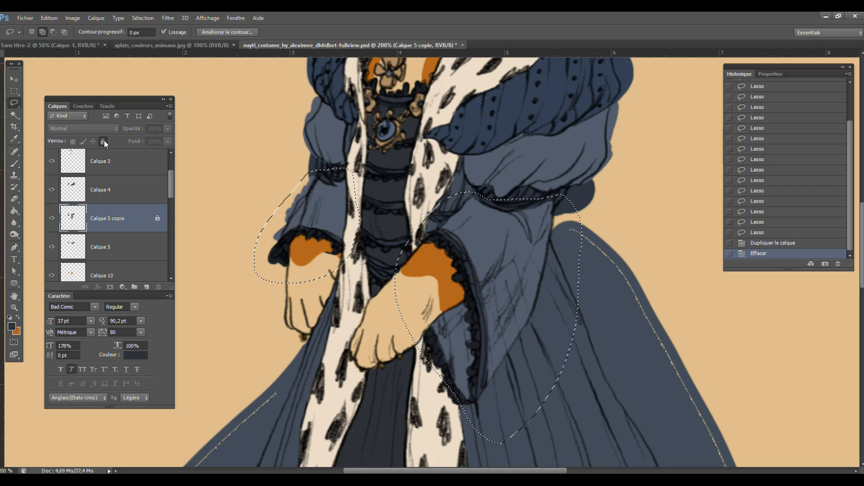
pyautogui.click(103, 141)
pyautogui.hotkey('ctrl', 'shift', 'i')
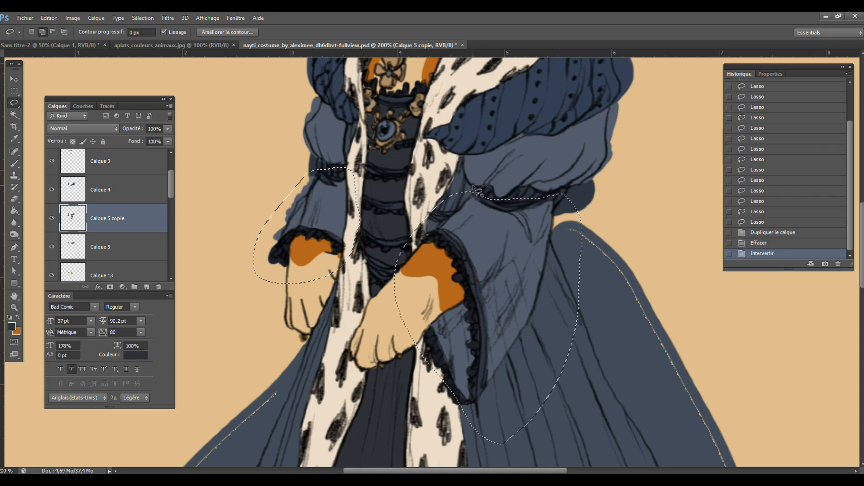
pyautogui.press('Delete')
pyautogui.hotkey('ctrl', 'd')
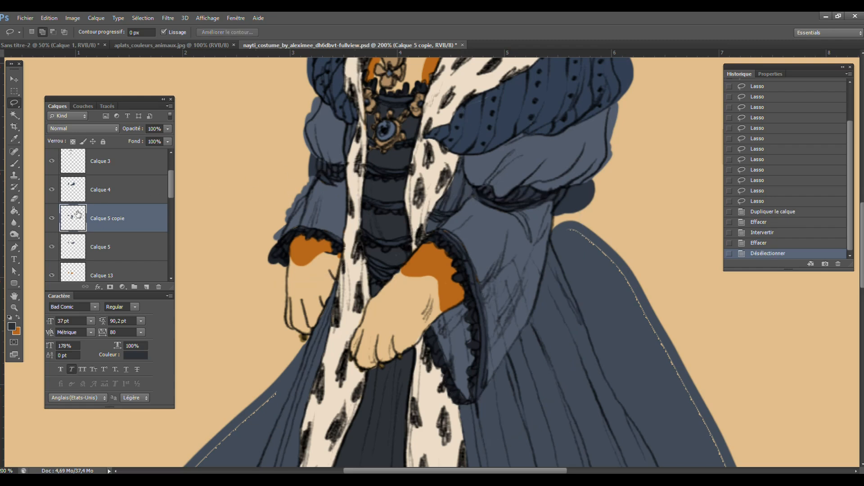
# - Hide and show Calque 5 and Calque 5 copie in turn to check the separation of upper and lower sleeves
pyautogui.click(52, 248)
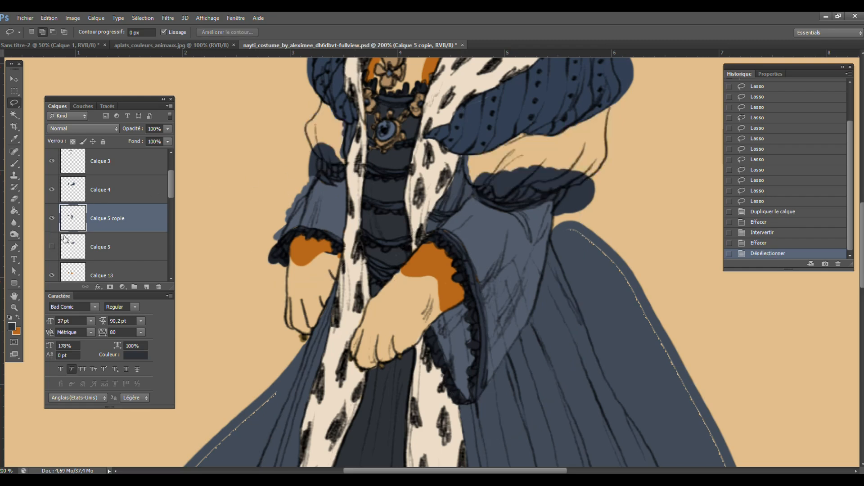
pyautogui.click(70, 253)
pyautogui.click(53, 247)
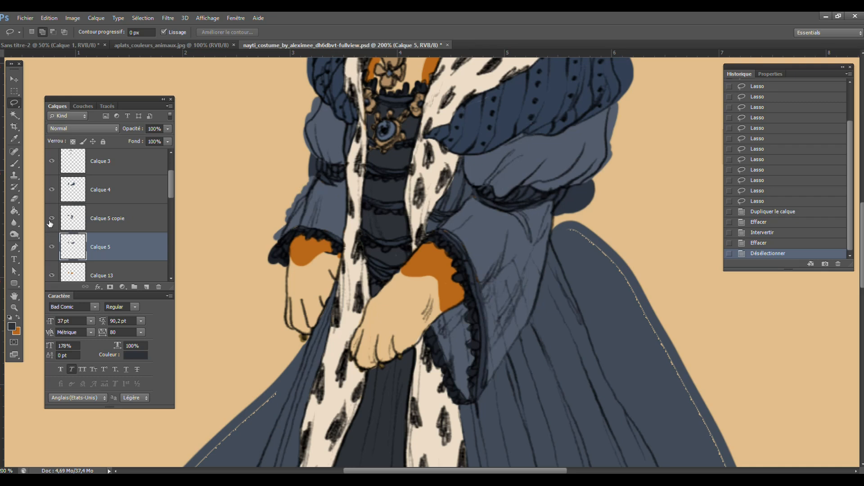
pyautogui.click(51, 219)
pyautogui.click(52, 218)
pyautogui.click(110, 229)
pyautogui.click(52, 219)
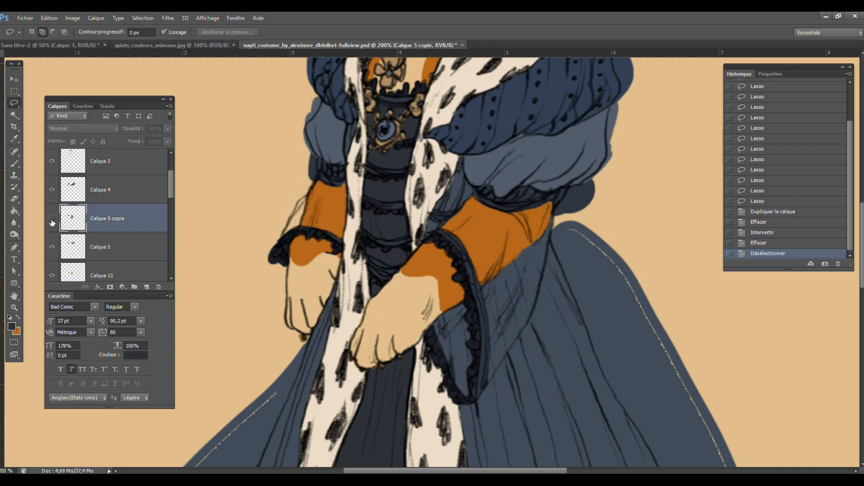
pyautogui.click(52, 219)
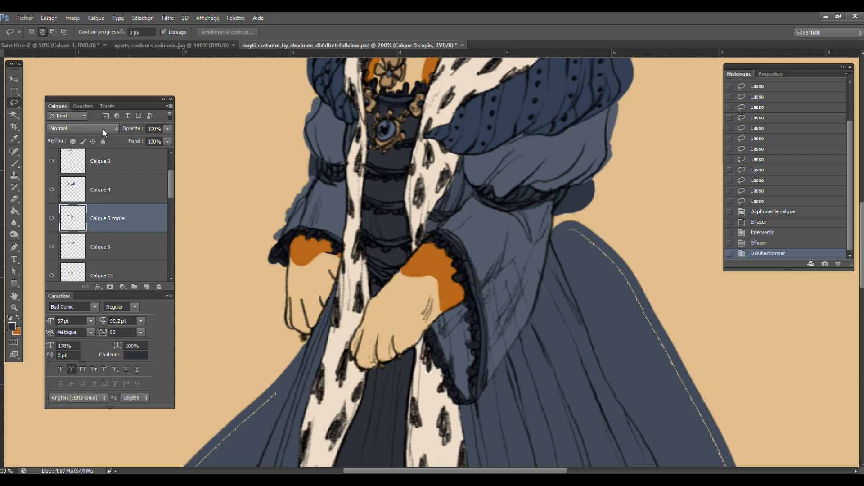
# - Reduce the opacity of Calque 5 copie to 72% so the lower sleeves look translucent
pyautogui.click(168, 129)
pyautogui.moveTo(161, 140); pyautogui.dragTo(160, 140)
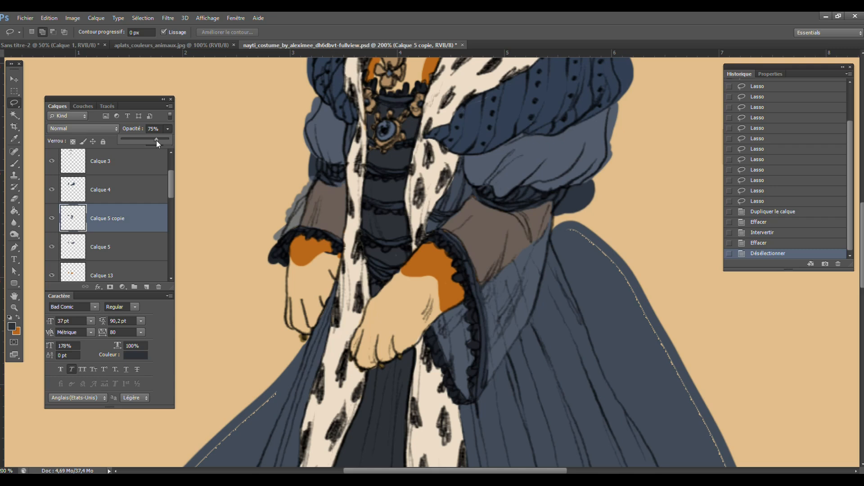
pyautogui.moveTo(155, 142); pyautogui.dragTo(154, 141)
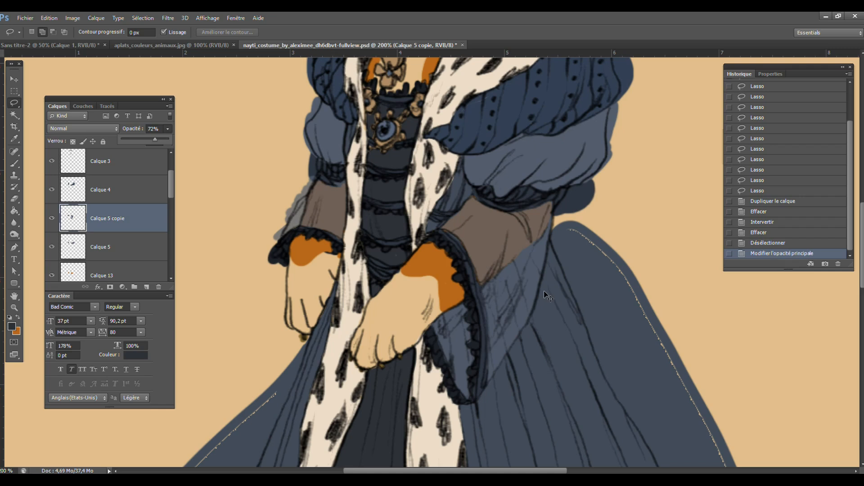
# - Lighten the lower sleeves on Calque 5 copie with Hue/Saturation, setting the lightness to +14
pyautogui.hotkey('ctrl', 'u')
pyautogui.moveTo(722, 315); pyautogui.dragTo(728, 318)
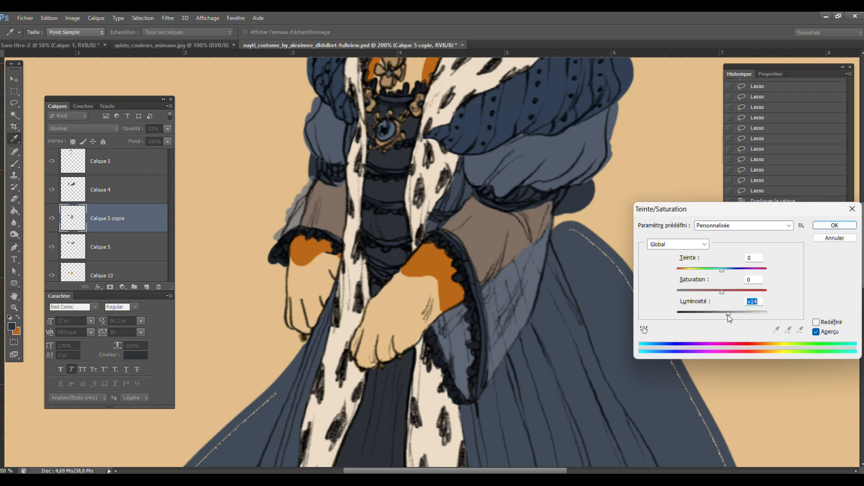
pyautogui.click(832, 225)
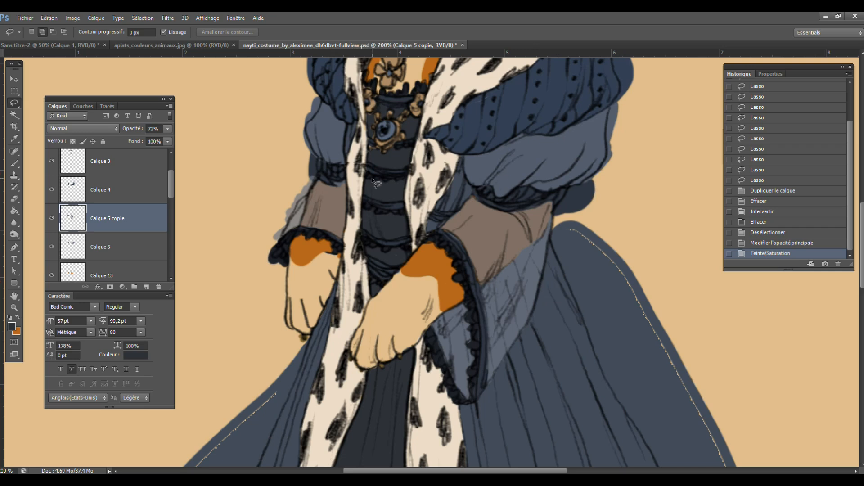
# - Save the illustration document with the adjusted lower sleeves
pyautogui.click(14, 307)
pyautogui.click(494, 232)
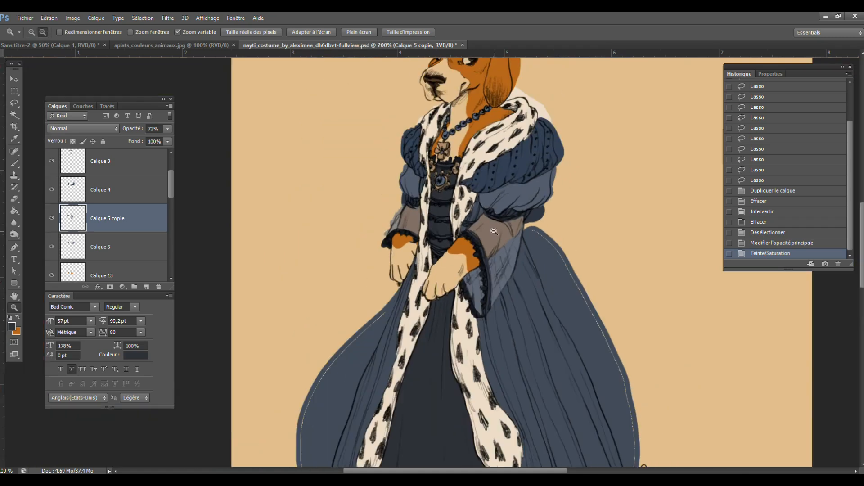
pyautogui.click(502, 241)
pyautogui.click(503, 242)
pyautogui.hotkey('ctrl', 's')
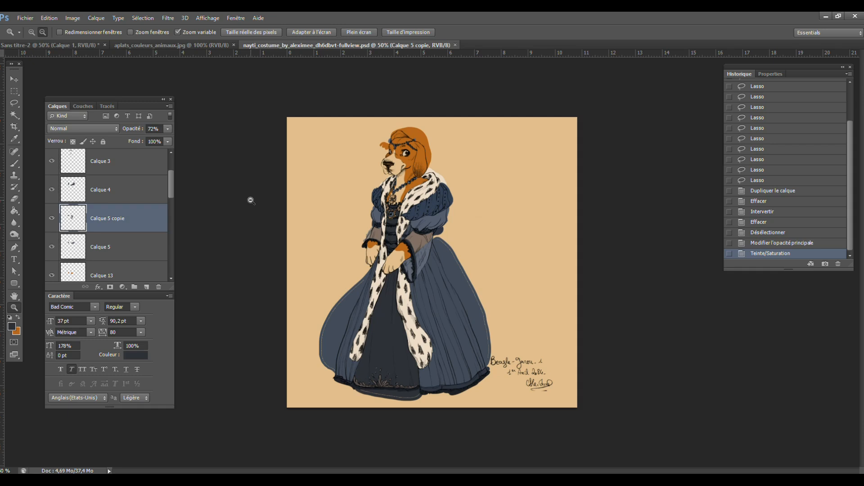
# - Create a new layer group directly above Calque 2, below the encrage layer
pyautogui.scroll(2, 171, 183)
pyautogui.click(129, 194)
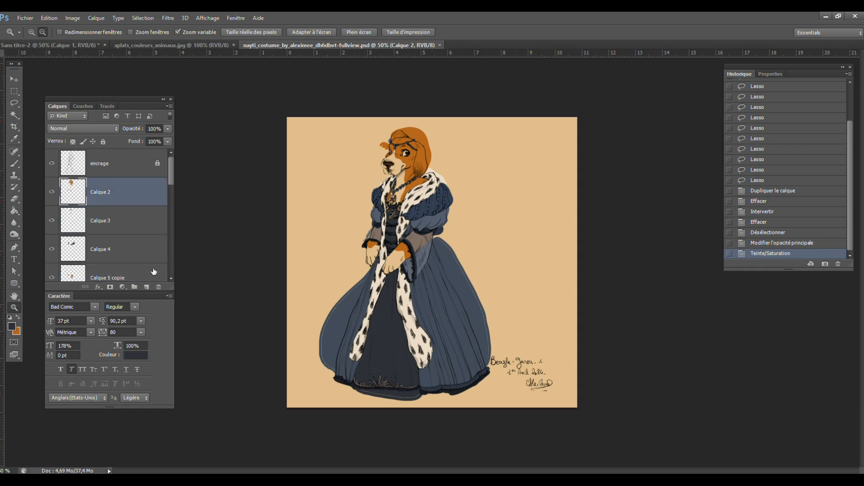
pyautogui.click(135, 286)
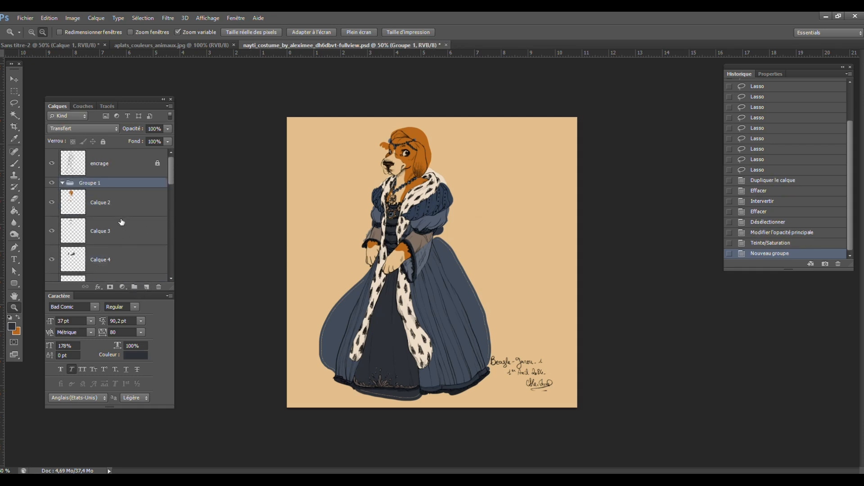
# - Move all the colour layers between encrage and silhouette into Groupe 1, batch by batch, and collapse the group
pyautogui.click(107, 205)
pyautogui.keyDown('ctrl'); pyautogui.click(108, 231); pyautogui.keyUp('ctrl')
pyautogui.keyDown('ctrl'); pyautogui.click(101, 261); pyautogui.keyUp('ctrl')
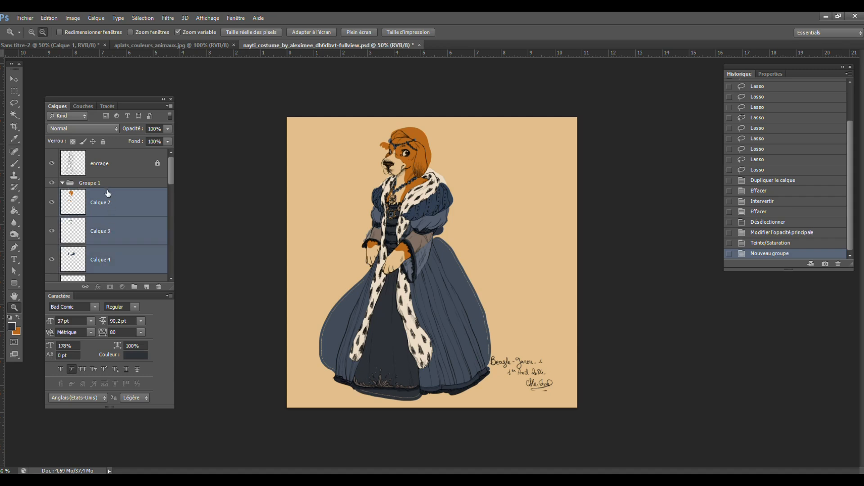
pyautogui.moveTo(108, 193)
pyautogui.mouseDown()
pyautogui.moveTo(90, 183)
pyautogui.moveTo(98, 187)
pyautogui.moveTo(64, 188)
pyautogui.moveTo(106, 183)
pyautogui.moveTo(107, 194)
pyautogui.mouseUp()
pyautogui.click(62, 182)
pyautogui.click(100, 204)
pyautogui.keyDown('ctrl'); pyautogui.click(104, 235); pyautogui.keyUp('ctrl')
pyautogui.keyDown('ctrl'); pyautogui.click(104, 259); pyautogui.keyUp('ctrl')
pyautogui.click(105, 205)
pyautogui.keyDown('ctrl'); pyautogui.click(101, 231); pyautogui.keyUp('ctrl')
pyautogui.keyDown('ctrl'); pyautogui.click(100, 260); pyautogui.keyUp('ctrl')
pyautogui.click(109, 204)
pyautogui.keyDown('ctrl'); pyautogui.click(102, 231); pyautogui.keyUp('ctrl')
pyautogui.keyDown('ctrl'); pyautogui.click(101, 260); pyautogui.keyUp('ctrl')
pyautogui.click(100, 203)
pyautogui.keyDown('ctrl'); pyautogui.click(102, 231); pyautogui.keyUp('ctrl')
pyautogui.keyDown('ctrl'); pyautogui.click(102, 260); pyautogui.keyUp('ctrl')
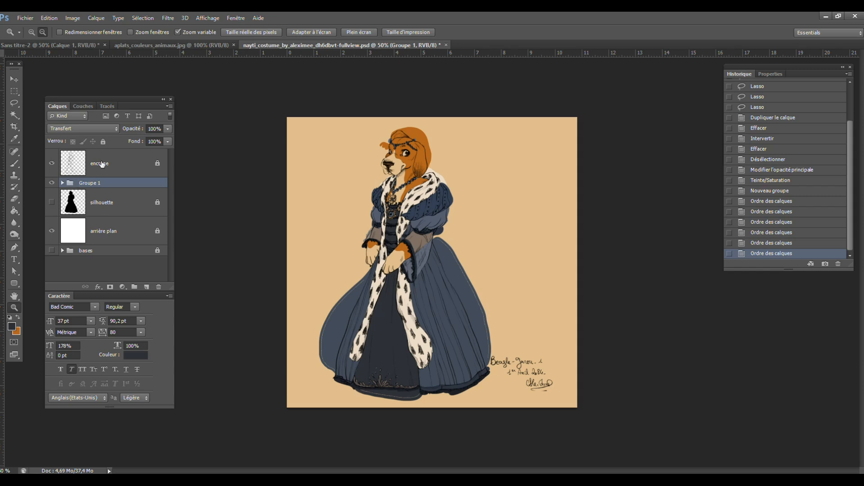
# - Hide Groupe 1 and show the silhouette layer to compare them, and restore both layers' visibility
pyautogui.click(51, 182)
pyautogui.click(51, 202)
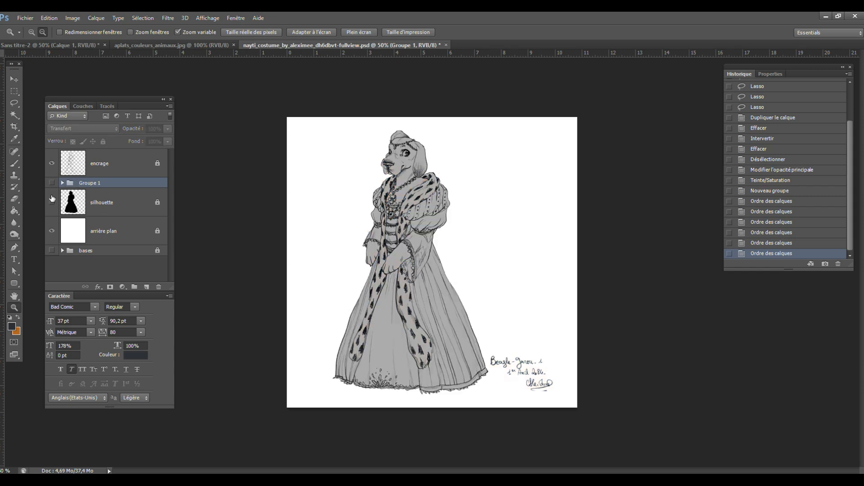
pyautogui.click(52, 200)
pyautogui.click(51, 182)
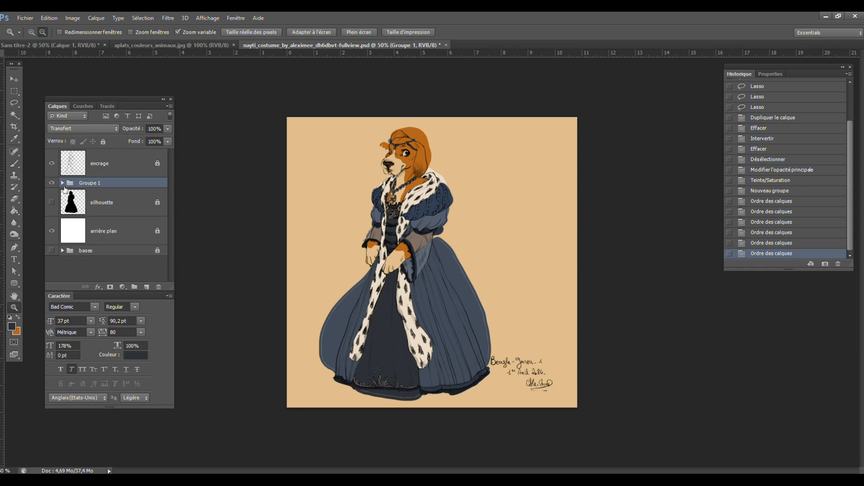
# - Expand Groupe 1 and select Calque 2 inside it
pyautogui.click(62, 182)
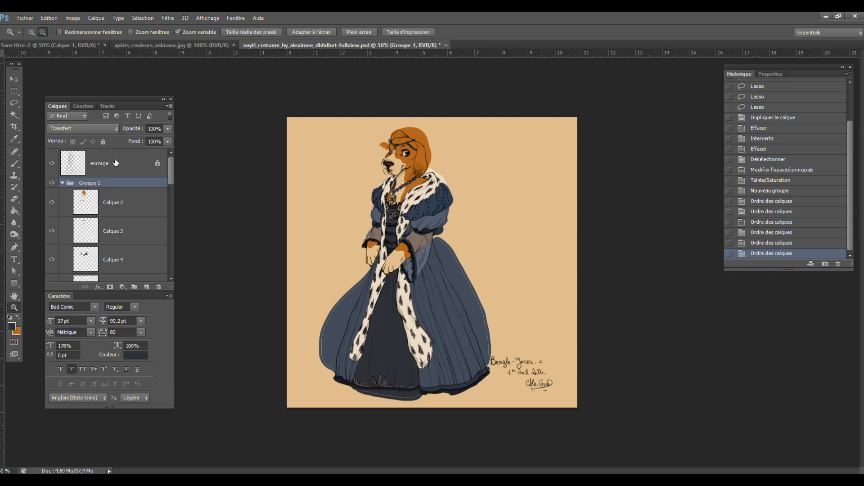
pyautogui.click(106, 209)
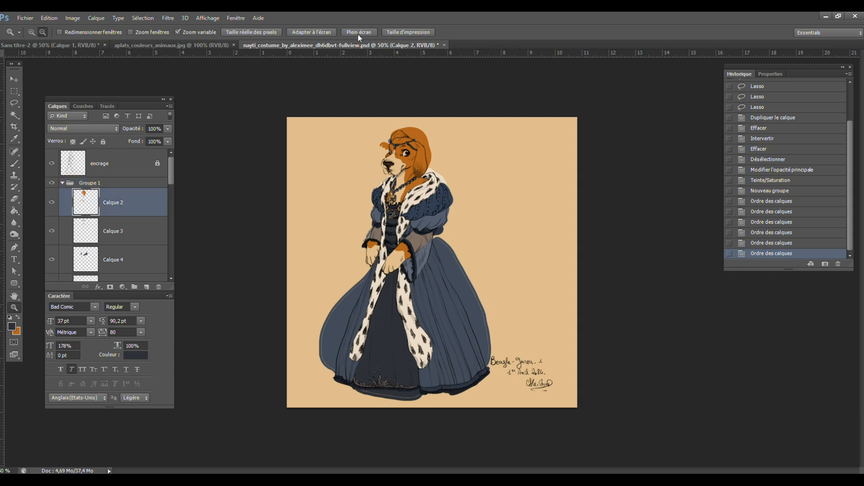
# - In aplats_couleurs_animaux.jpg, sample the dog's darker orange-brown as the foreground colour and the muzzle's shadow tan (#ac8655) as the background colour
pyautogui.click(137, 44)
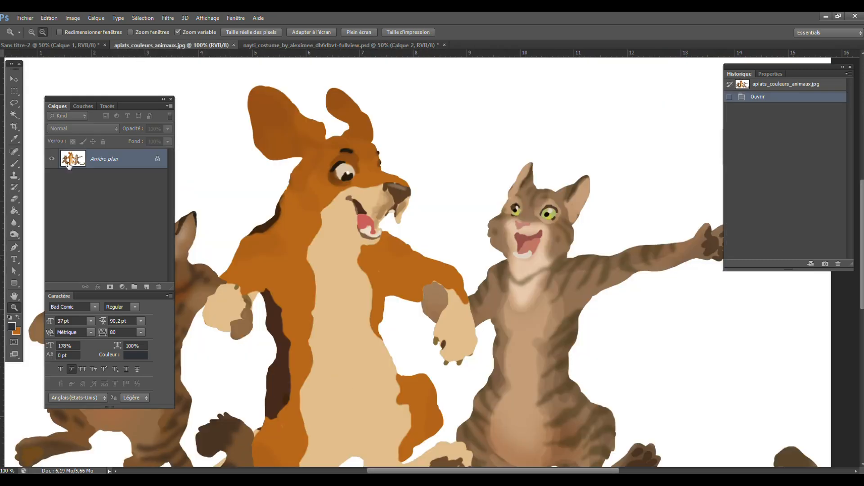
pyautogui.click(12, 327)
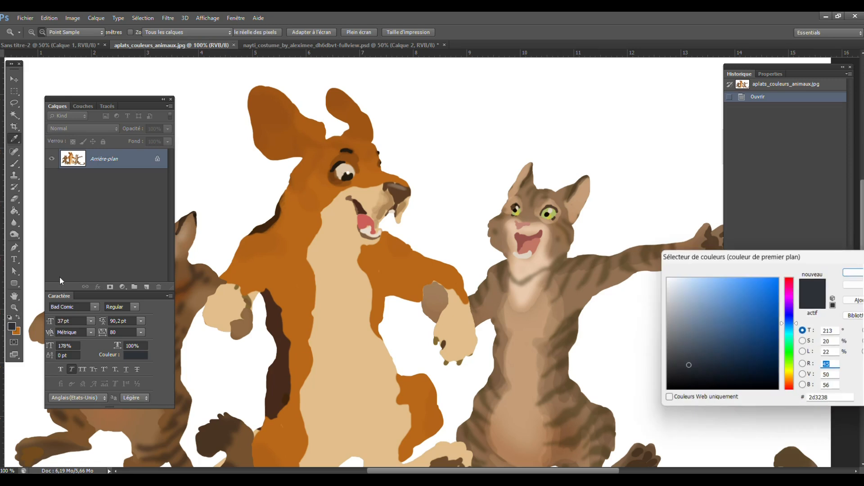
pyautogui.click(355, 155)
pyautogui.press('Return')
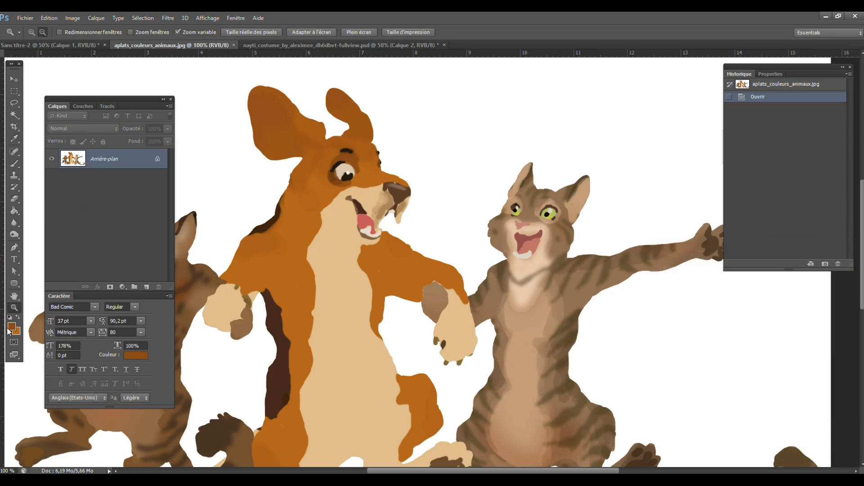
pyautogui.click(17, 333)
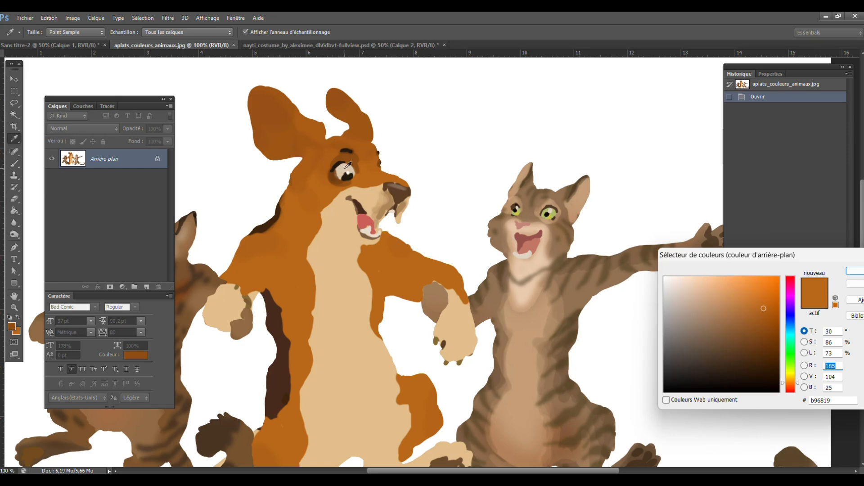
pyautogui.click(385, 210)
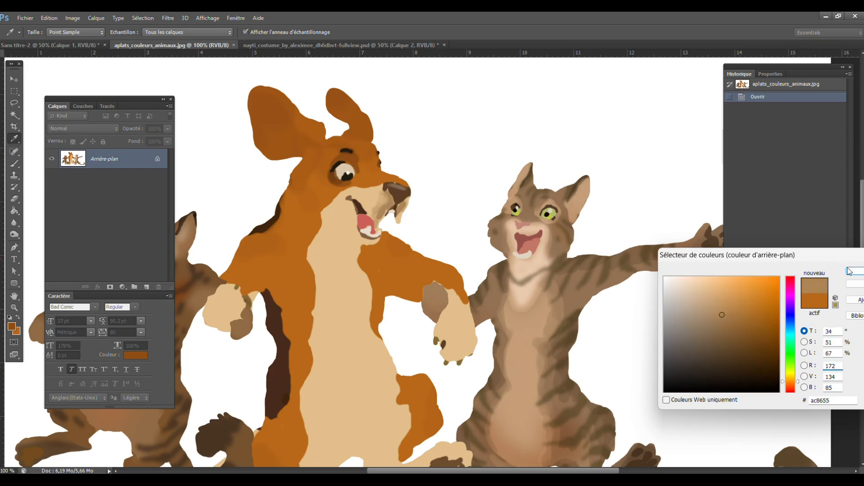
pyautogui.click(849, 270)
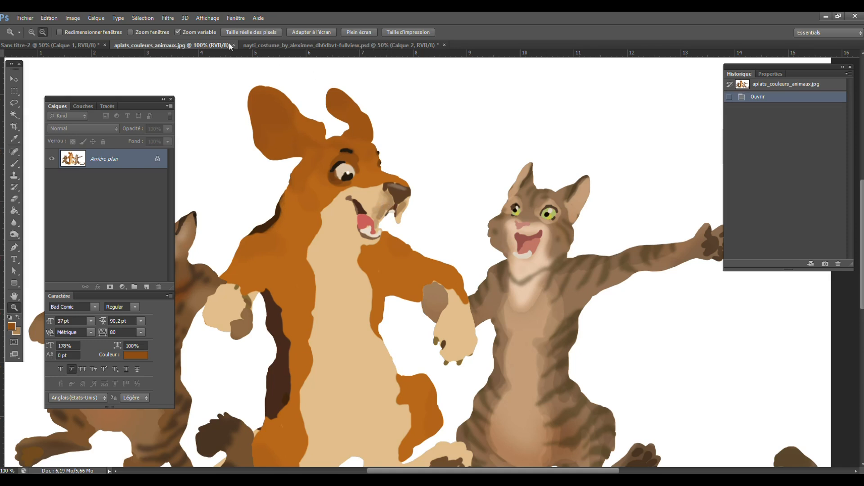
# - Back in the nayti_costume document, create a new layer directly above Calque 2 inside Groupe 1
pyautogui.click(263, 45)
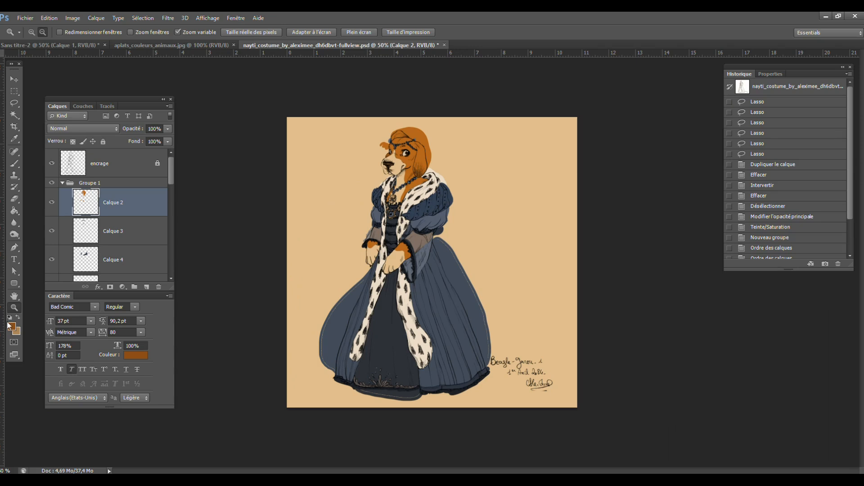
pyautogui.click(359, 158)
pyautogui.click(359, 158)
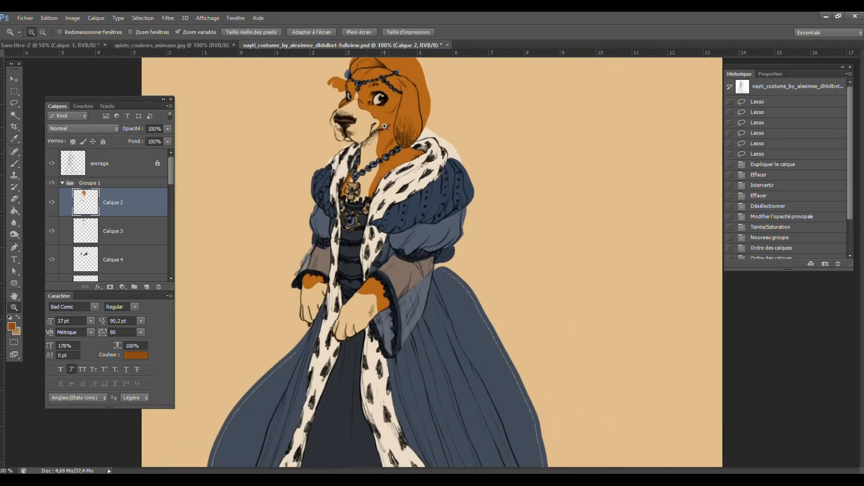
pyautogui.click(360, 162)
pyautogui.click(363, 168)
pyautogui.click(363, 168)
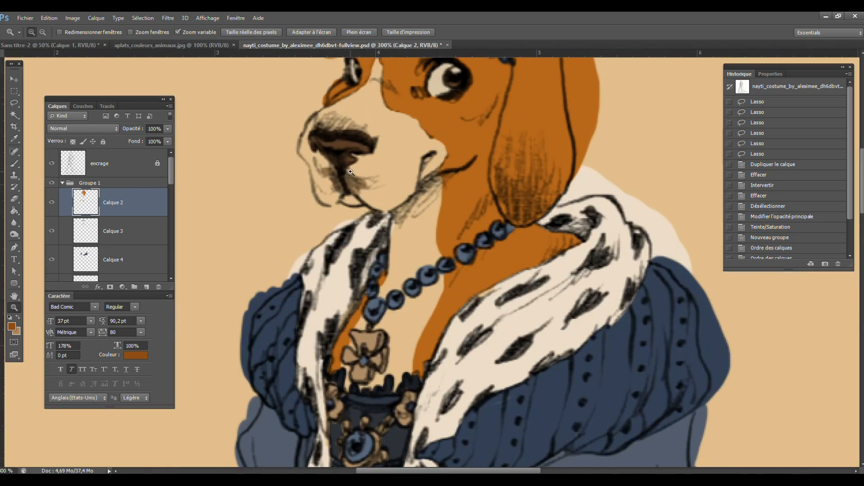
pyautogui.click(51, 163)
pyautogui.click(52, 163)
pyautogui.click(147, 287)
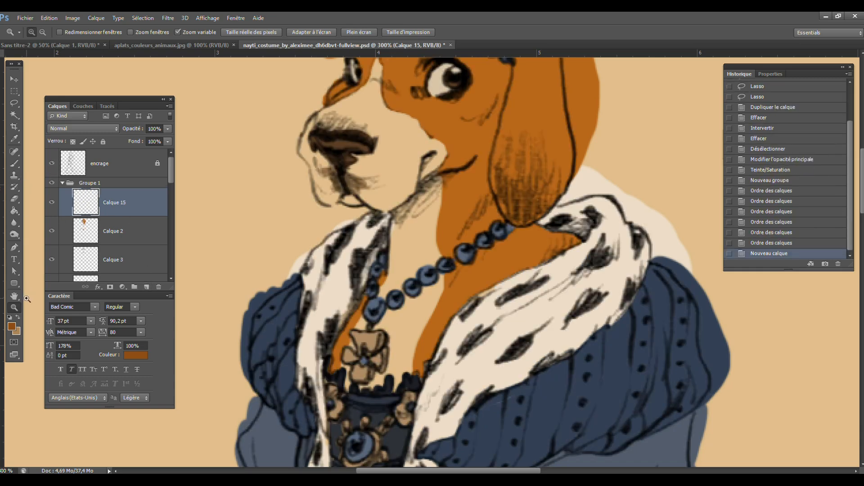
# - Swap the two colours and shade the muzzle below the nose in tan with the Brush at 59% opacity and 48% flow
pyautogui.click(18, 318)
pyautogui.click(14, 163)
pyautogui.click(196, 32)
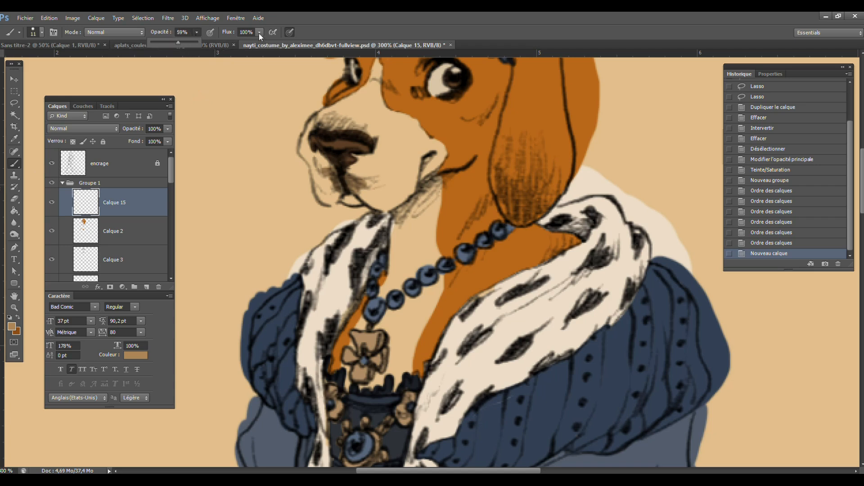
pyautogui.moveTo(259, 34); pyautogui.dragTo(246, 48)
pyautogui.click(325, 166)
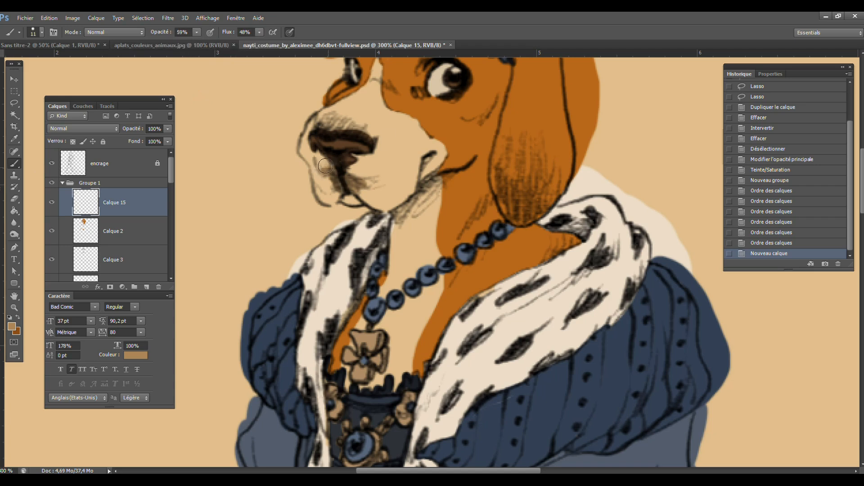
pyautogui.moveTo(326, 166); pyautogui.dragTo(324, 165)
pyautogui.moveTo(328, 170)
pyautogui.mouseDown()
pyautogui.moveTo(334, 199)
pyautogui.moveTo(327, 185)
pyautogui.moveTo(363, 175)
pyautogui.moveTo(352, 186)
pyautogui.moveTo(371, 199)
pyautogui.moveTo(362, 187)
pyautogui.moveTo(368, 180)
pyautogui.moveTo(350, 168)
pyautogui.moveTo(355, 178)
pyautogui.moveTo(370, 192)
pyautogui.mouseUp()
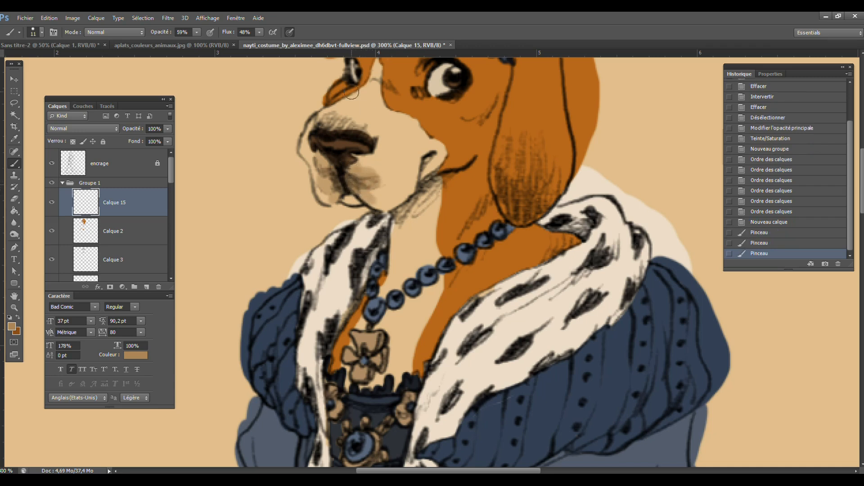
# - Undo the last muzzle stroke and shade the muzzle more softly with the Brush at 27% opacity, lowering the flow to 16%
pyautogui.moveTo(183, 46); pyautogui.dragTo(182, 46)
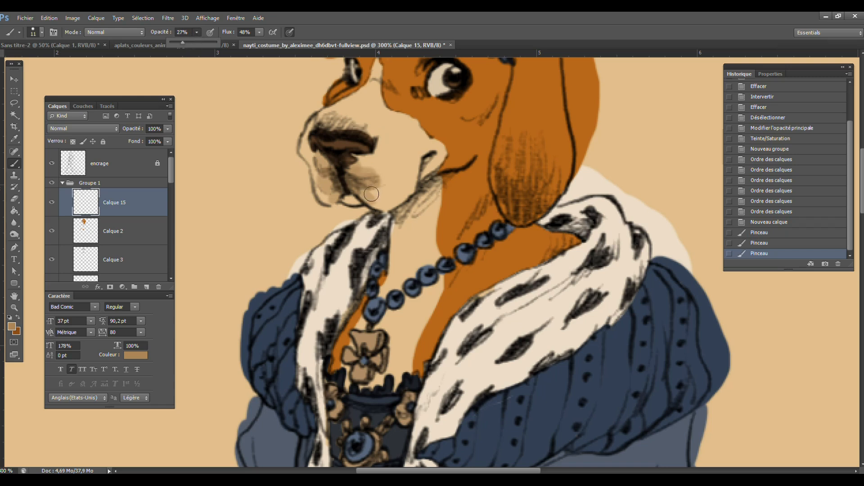
pyautogui.click(782, 243)
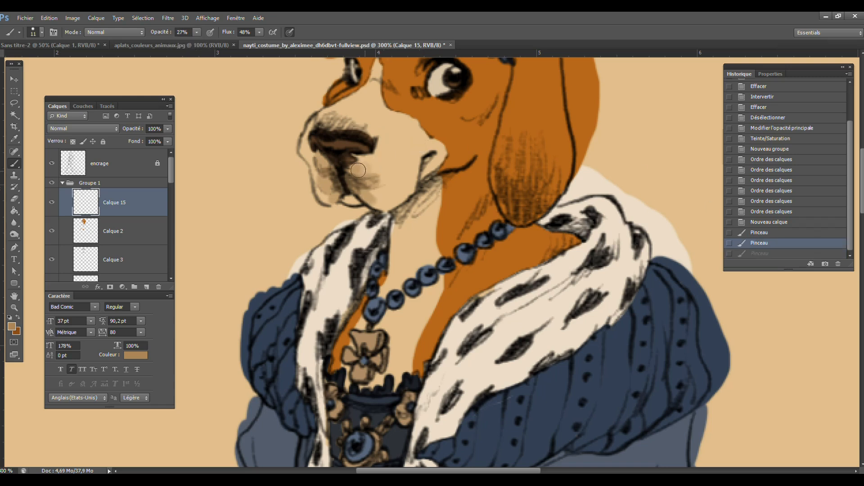
pyautogui.moveTo(367, 168)
pyautogui.mouseDown()
pyautogui.moveTo(375, 189)
pyautogui.moveTo(244, 45)
pyautogui.moveTo(358, 159)
pyautogui.moveTo(356, 194)
pyautogui.moveTo(381, 201)
pyautogui.moveTo(364, 188)
pyautogui.moveTo(363, 158)
pyautogui.mouseUp()
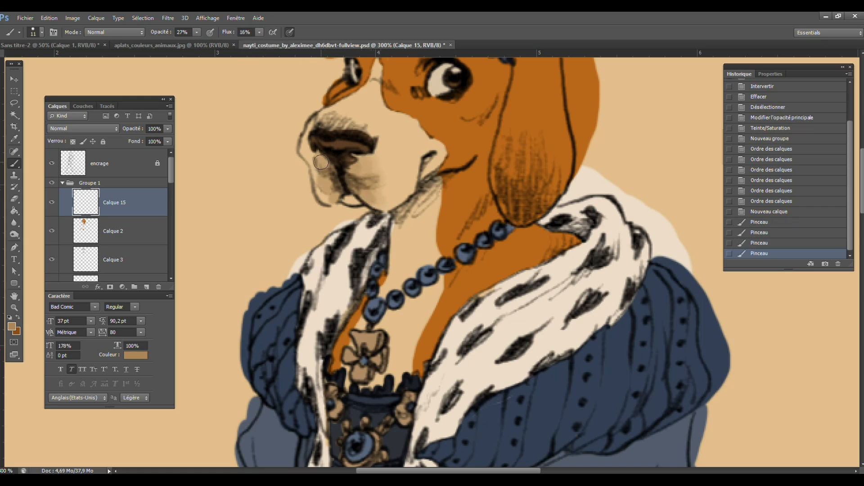
pyautogui.moveTo(323, 200); pyautogui.dragTo(332, 184)
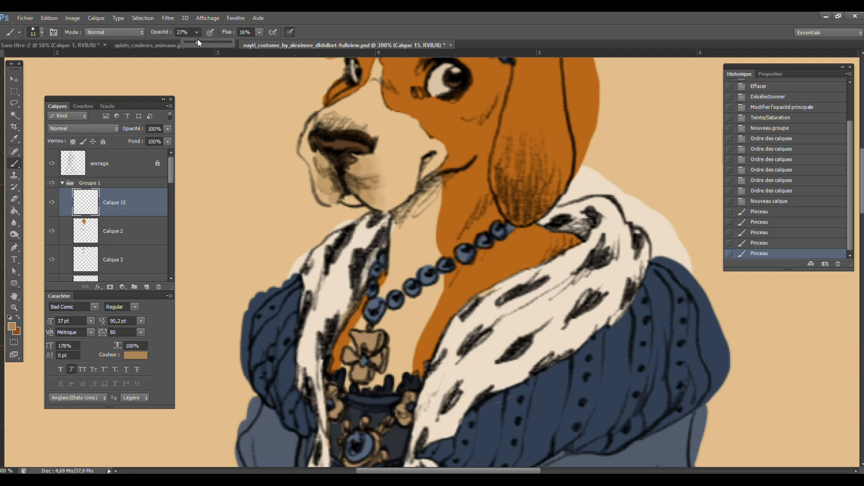
# - Set the Brush opacity to 71% and paint overlapping test strokes at 16% flow on the background in front of the dog's face
pyautogui.moveTo(218, 44); pyautogui.dragTo(216, 44)
pyautogui.moveTo(196, 120); pyautogui.dragTo(235, 199)
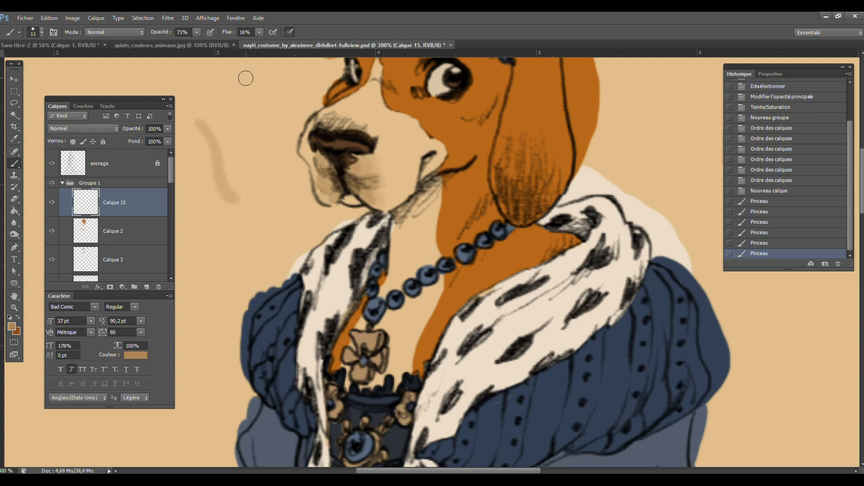
pyautogui.moveTo(221, 93)
pyautogui.mouseDown()
pyautogui.moveTo(238, 124)
pyautogui.moveTo(247, 168)
pyautogui.mouseUp()
pyautogui.moveTo(253, 122)
pyautogui.mouseDown()
pyautogui.moveTo(256, 179)
pyautogui.moveTo(216, 187)
pyautogui.moveTo(227, 236)
pyautogui.moveTo(275, 243)
pyautogui.mouseUp()
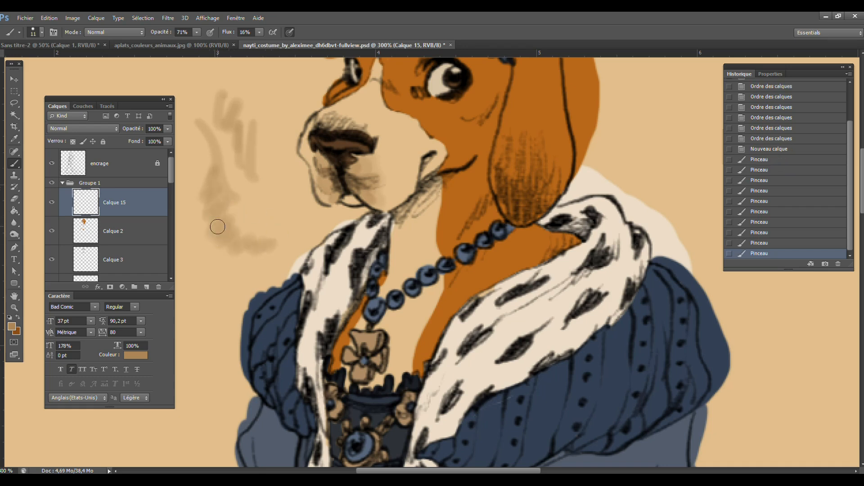
pyautogui.moveTo(216, 225); pyautogui.dragTo(218, 253)
pyautogui.moveTo(246, 189)
pyautogui.mouseDown()
pyautogui.moveTo(279, 220)
pyautogui.moveTo(303, 219)
pyautogui.moveTo(265, 166)
pyautogui.mouseUp()
pyautogui.moveTo(177, 71)
pyautogui.mouseDown()
pyautogui.moveTo(230, 90)
pyautogui.moveTo(273, 139)
pyautogui.moveTo(263, 100)
pyautogui.moveTo(286, 77)
pyautogui.mouseUp()
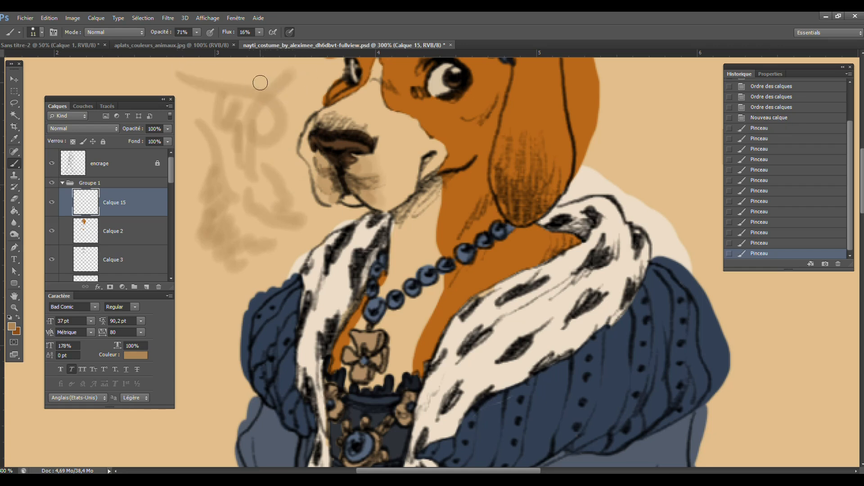
# - Set the Brush flow to 100% and paint test loops on the background on both sides of the dog
pyautogui.moveTo(260, 32); pyautogui.dragTo(345, 46)
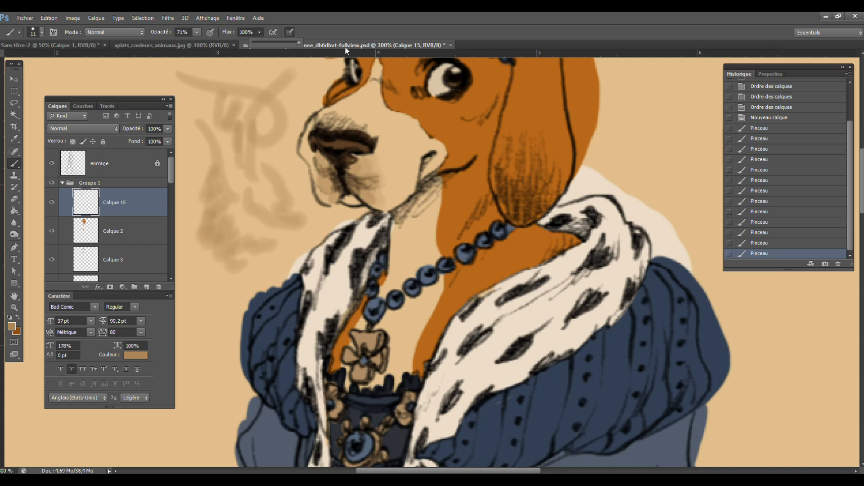
pyautogui.moveTo(187, 283)
pyautogui.mouseDown()
pyautogui.moveTo(204, 354)
pyautogui.moveTo(214, 304)
pyautogui.moveTo(235, 294)
pyautogui.mouseUp()
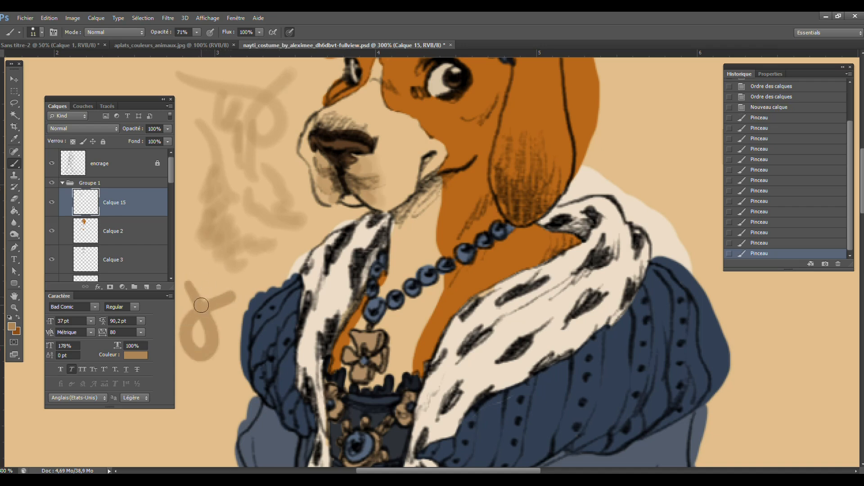
pyautogui.moveTo(185, 235)
pyautogui.mouseDown()
pyautogui.moveTo(196, 285)
pyautogui.moveTo(235, 217)
pyautogui.mouseUp()
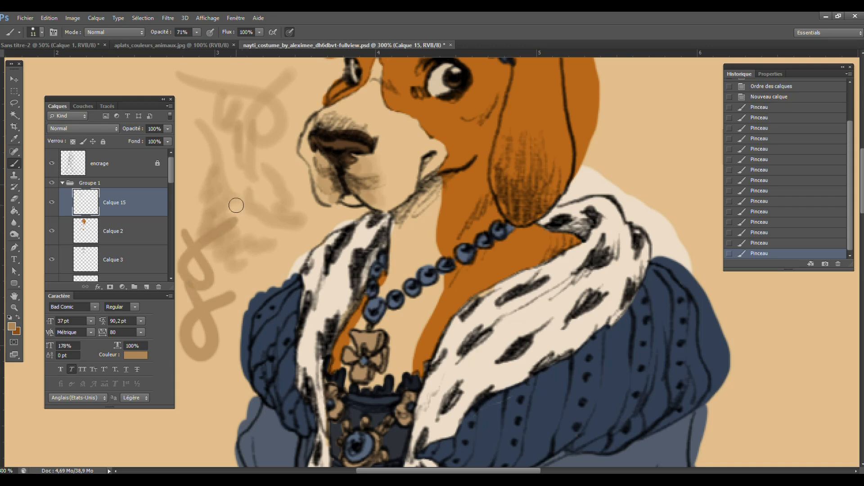
pyautogui.moveTo(636, 98)
pyautogui.mouseDown()
pyautogui.moveTo(656, 135)
pyautogui.moveTo(686, 106)
pyautogui.mouseUp()
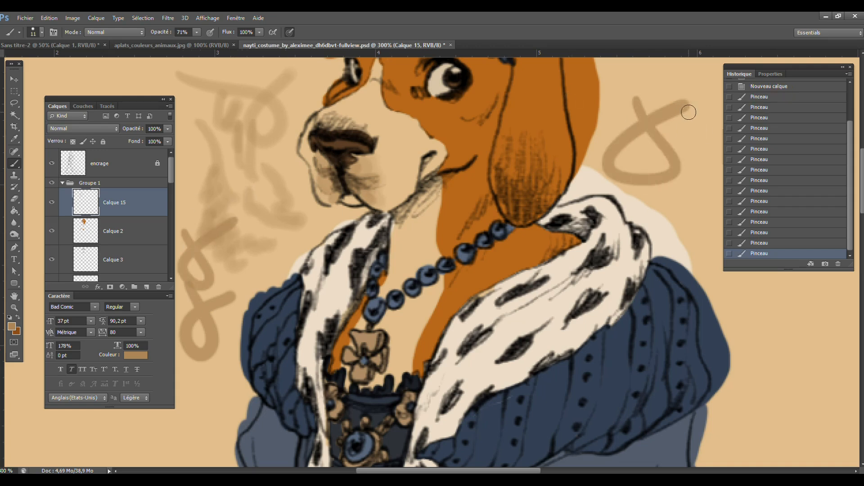
# - Paint a smaller test loop behind the fur collar at 47% flow, and restore the Brush opacity and flow to 100%
pyautogui.moveTo(260, 34); pyautogui.dragTo(238, 45)
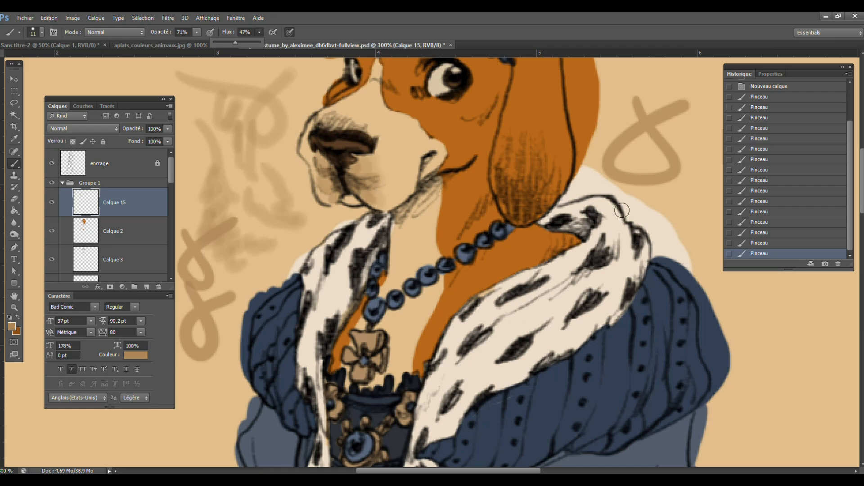
pyautogui.moveTo(671, 193)
pyautogui.mouseDown()
pyautogui.moveTo(687, 237)
pyautogui.moveTo(709, 184)
pyautogui.mouseUp()
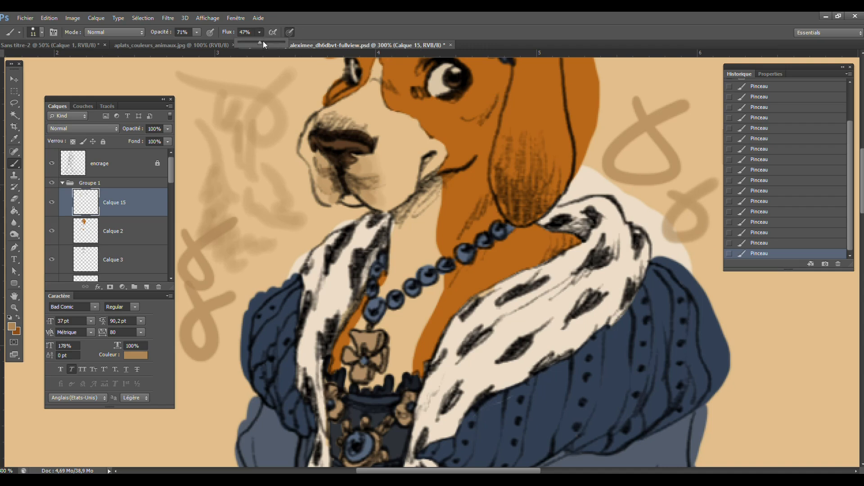
pyautogui.click(197, 32)
pyautogui.moveTo(199, 40); pyautogui.dragTo(231, 41)
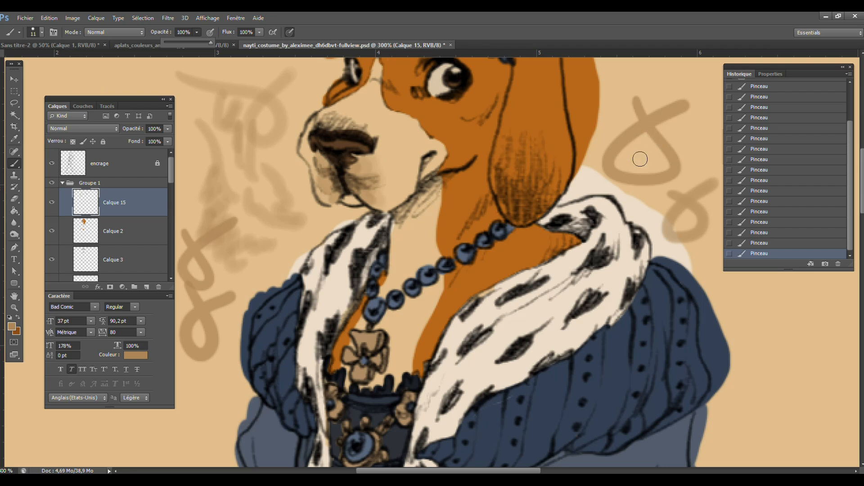
# - Sample dark brown #5a3d23 from the nose area and shade the top of the nose with the Brush at 27% opacity and 31% flow
pyautogui.scroll(3, 259, 61)
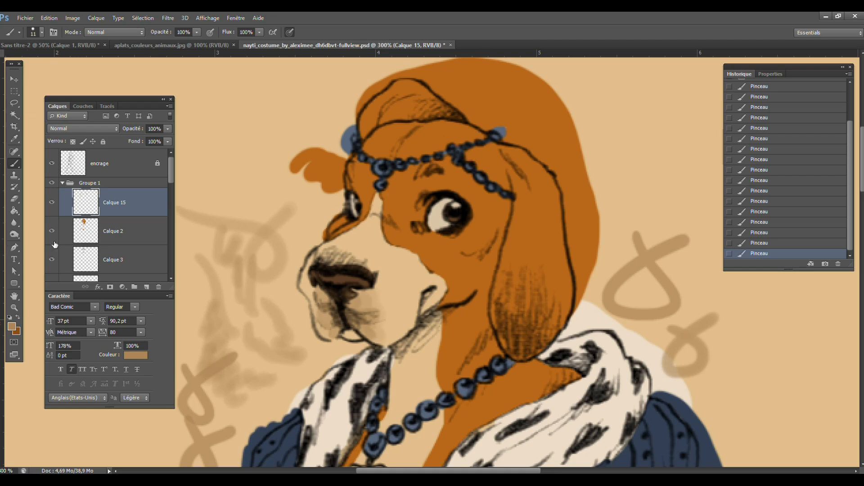
pyautogui.click(12, 326)
pyautogui.click(350, 263)
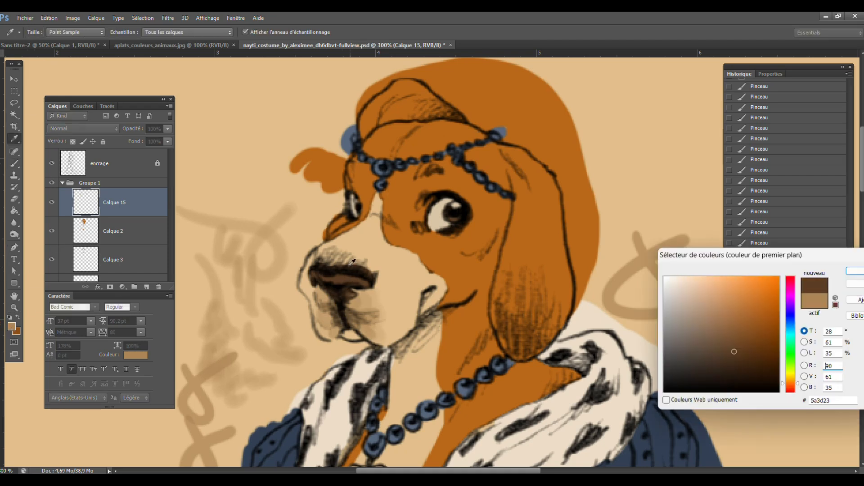
pyautogui.click(855, 271)
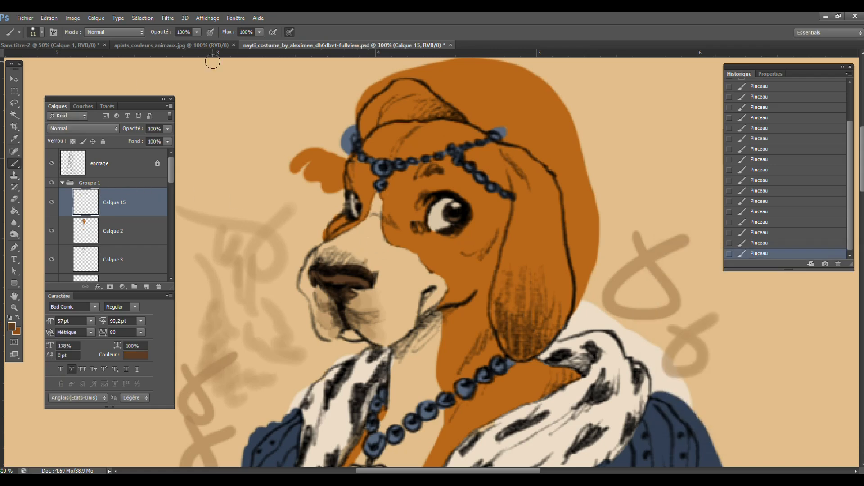
pyautogui.moveTo(196, 33); pyautogui.dragTo(165, 46)
pyautogui.moveTo(259, 32); pyautogui.dragTo(257, 43)
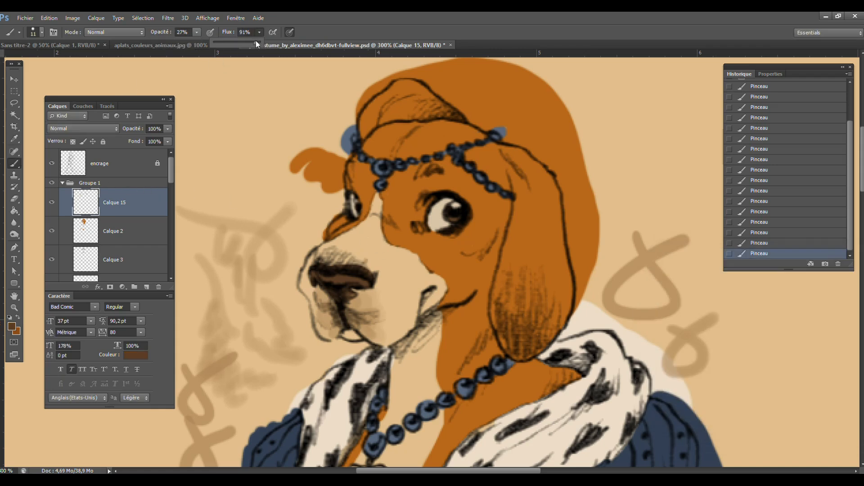
pyautogui.moveTo(324, 263)
pyautogui.mouseDown()
pyautogui.moveTo(348, 264)
pyautogui.moveTo(335, 255)
pyautogui.moveTo(327, 257)
pyautogui.moveTo(341, 263)
pyautogui.moveTo(332, 264)
pyautogui.moveTo(366, 273)
pyautogui.moveTo(360, 264)
pyautogui.moveTo(370, 277)
pyautogui.moveTo(335, 262)
pyautogui.mouseUp()
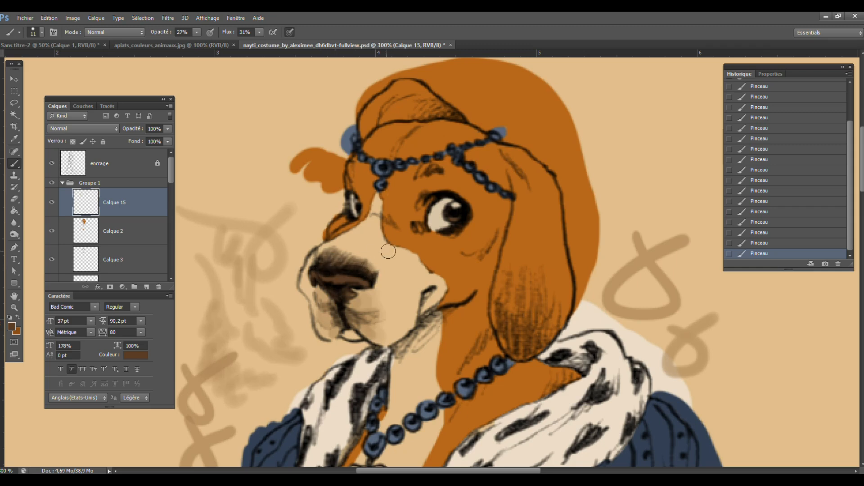
# - Sample the dog's ear brown from aplats_couleurs_animaux.jpg as the foreground colour and return to the nayti_costume document with the Brush active
pyautogui.click(176, 44)
pyautogui.click(12, 326)
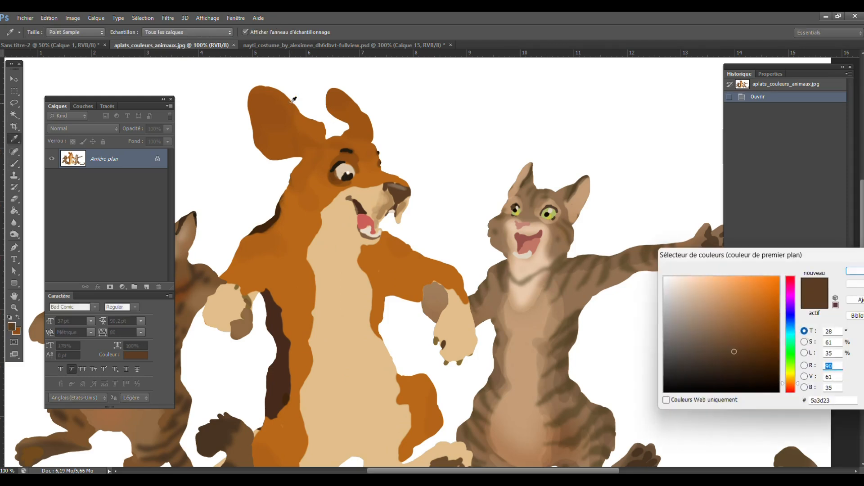
pyautogui.click(265, 115)
pyautogui.click(855, 271)
pyautogui.press('b')
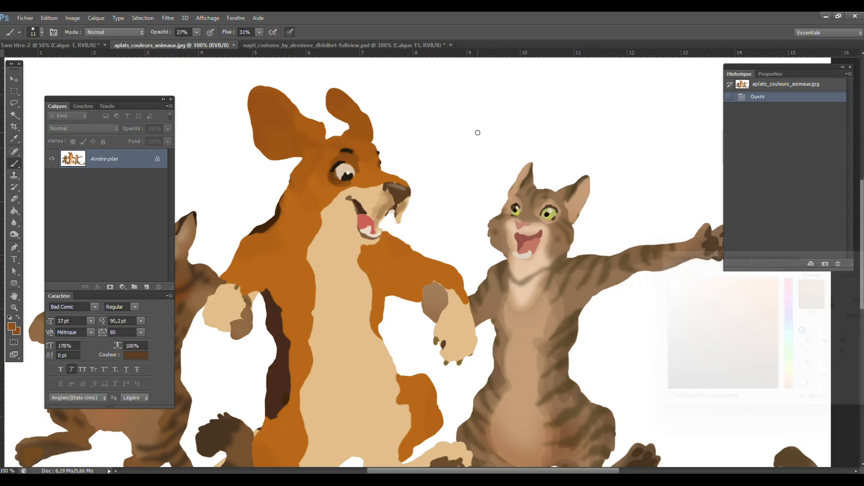
pyautogui.click(268, 44)
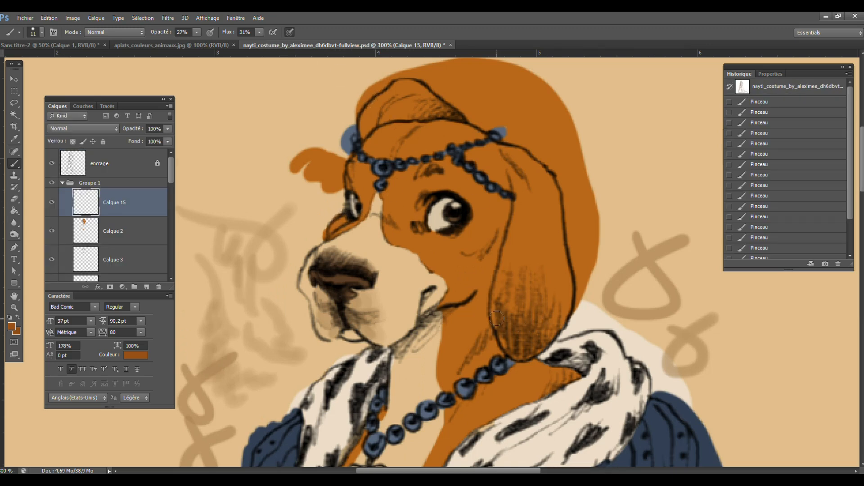
# - Shade the dog's long hanging ear and the folded far ear with the Brush at 67% opacity and 31% flow
pyautogui.moveTo(504, 341)
pyautogui.mouseDown()
pyautogui.moveTo(513, 290)
pyautogui.moveTo(503, 285)
pyautogui.mouseUp()
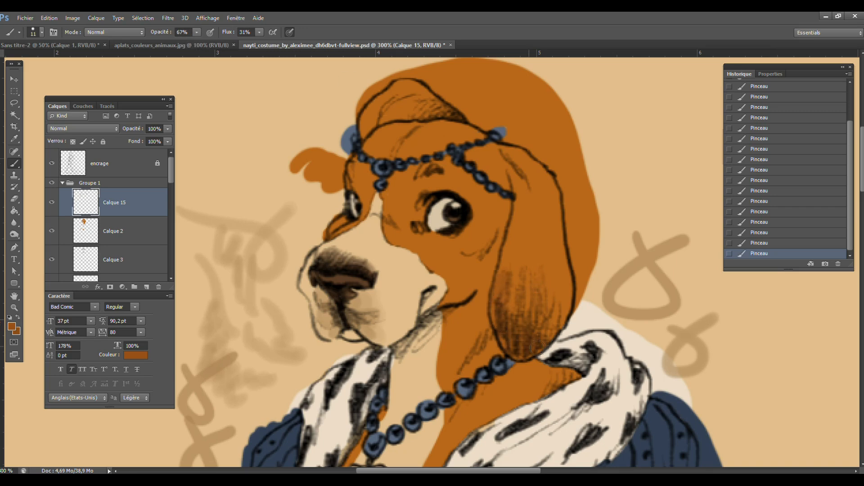
pyautogui.moveTo(537, 348)
pyautogui.mouseDown()
pyautogui.moveTo(573, 289)
pyautogui.moveTo(536, 295)
pyautogui.moveTo(527, 255)
pyautogui.moveTo(505, 296)
pyautogui.mouseUp()
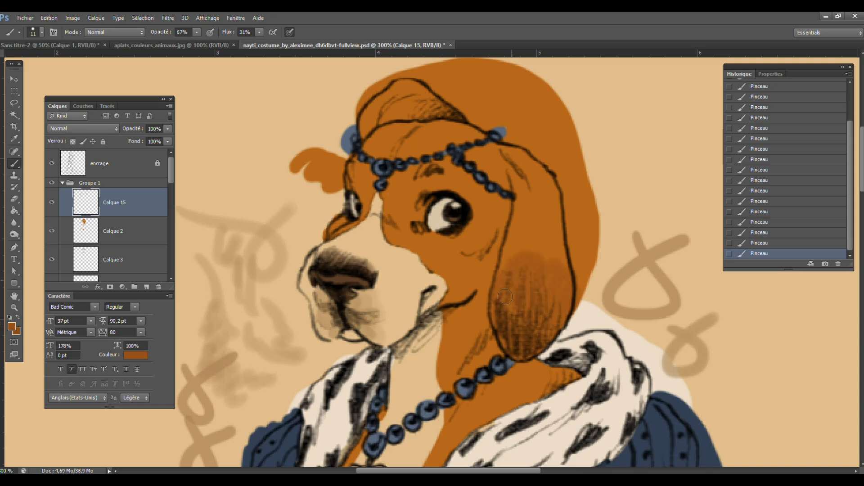
pyautogui.moveTo(512, 239)
pyautogui.mouseDown()
pyautogui.moveTo(528, 255)
pyautogui.moveTo(553, 241)
pyautogui.moveTo(563, 215)
pyautogui.moveTo(557, 254)
pyautogui.mouseUp()
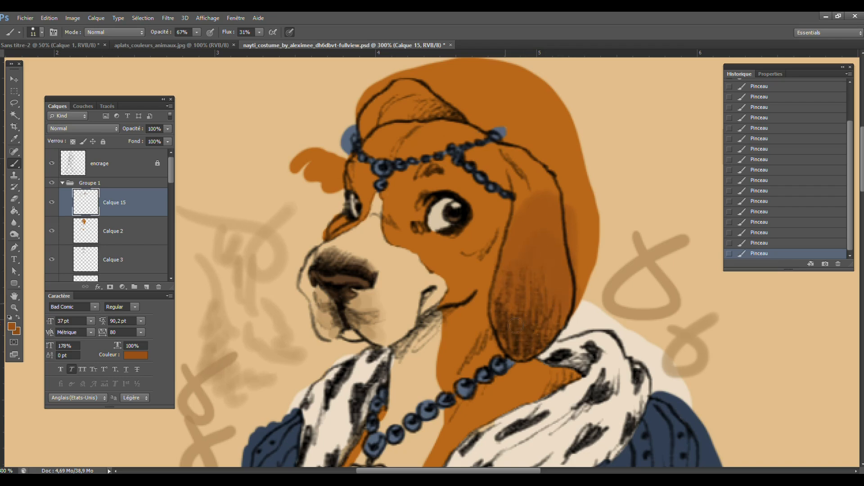
pyautogui.moveTo(440, 106)
pyautogui.mouseDown()
pyautogui.moveTo(447, 116)
pyautogui.moveTo(418, 97)
pyautogui.moveTo(396, 105)
pyautogui.moveTo(415, 90)
pyautogui.moveTo(372, 115)
pyautogui.moveTo(365, 130)
pyautogui.mouseUp()
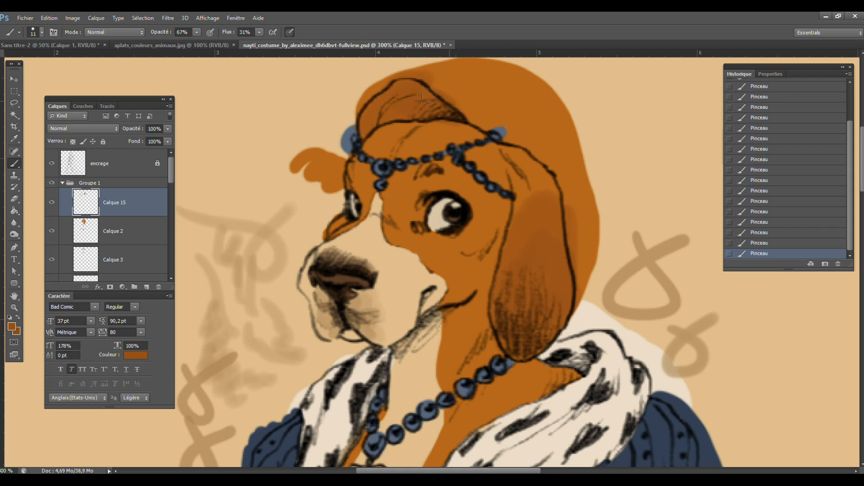
# - Consult the reference image and softly shade the cheek beside the long ear with the Brush at 20% opacity
pyautogui.click(186, 45)
pyautogui.click(288, 46)
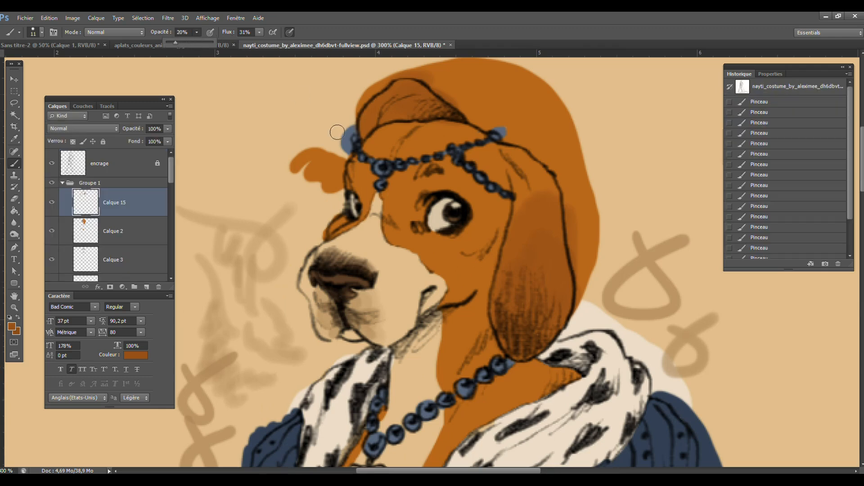
pyautogui.moveTo(484, 269); pyautogui.dragTo(464, 257)
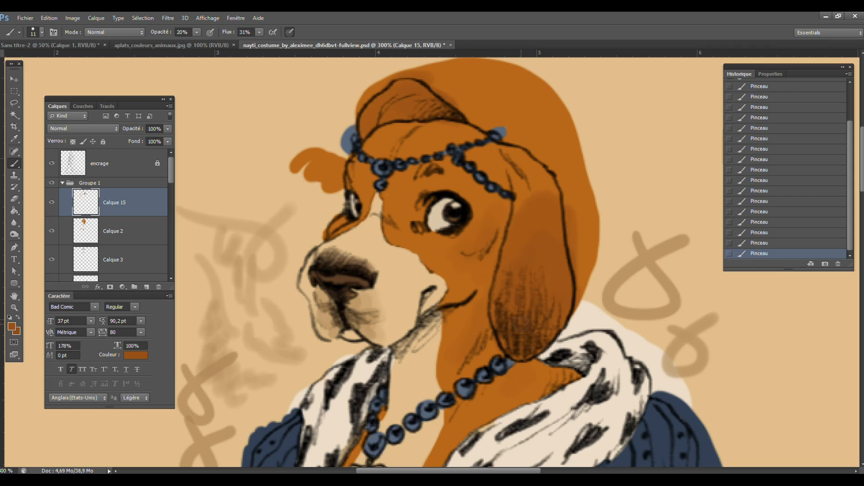
# - Soften the shading near the top of the long ear with a 32 px Eraser at 87% hardness, 36% opacity and 54% flow
pyautogui.click(14, 199)
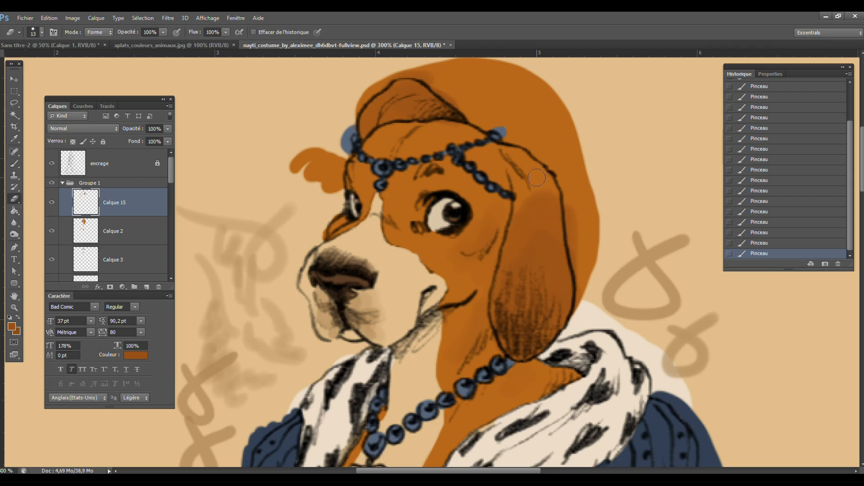
pyautogui.click(162, 32)
pyautogui.moveTo(225, 32); pyautogui.dragTo(208, 45)
pyautogui.click(43, 34)
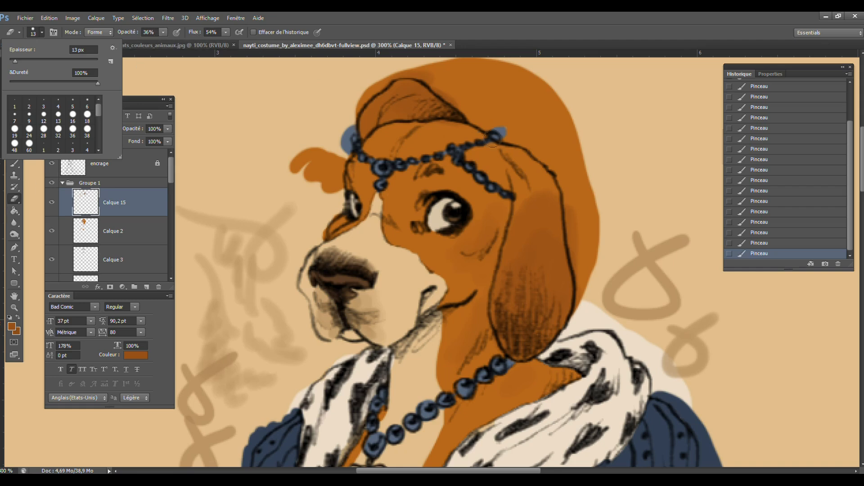
pyautogui.click(23, 62)
pyautogui.click(86, 83)
pyautogui.click(534, 204)
pyautogui.moveTo(534, 204); pyautogui.dragTo(547, 194)
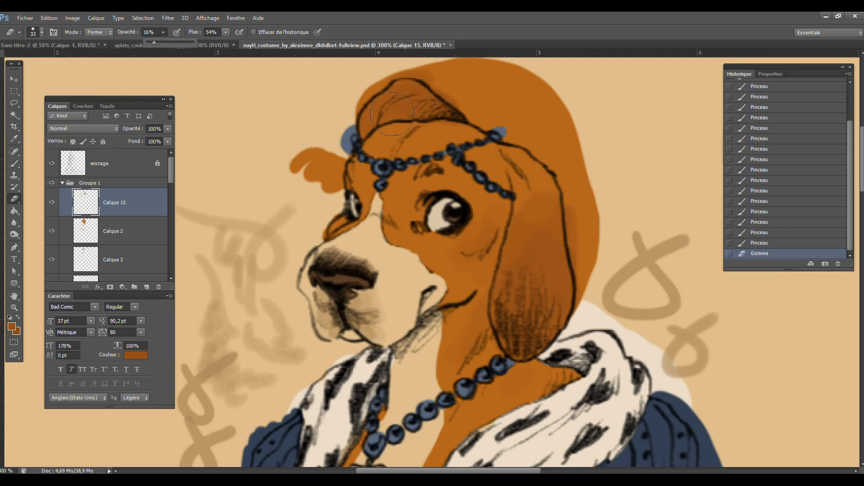
# - Reduce the Eraser opacity to 16% and blend the shading on the upper long ear and the folded far ear
pyautogui.click(539, 202)
pyautogui.moveTo(537, 217); pyautogui.dragTo(536, 183)
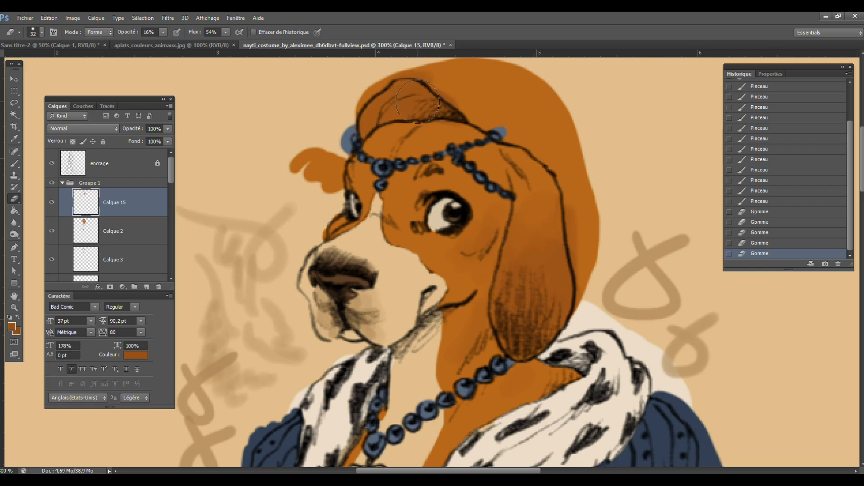
pyautogui.moveTo(362, 109)
pyautogui.mouseDown()
pyautogui.moveTo(378, 125)
pyautogui.moveTo(399, 123)
pyautogui.mouseUp()
# - Sample brown #8e4d15 from the dog's head in aplats_couleurs_animaux.jpg as the foreground colour and return to the nayti_costume document
pyautogui.click(173, 45)
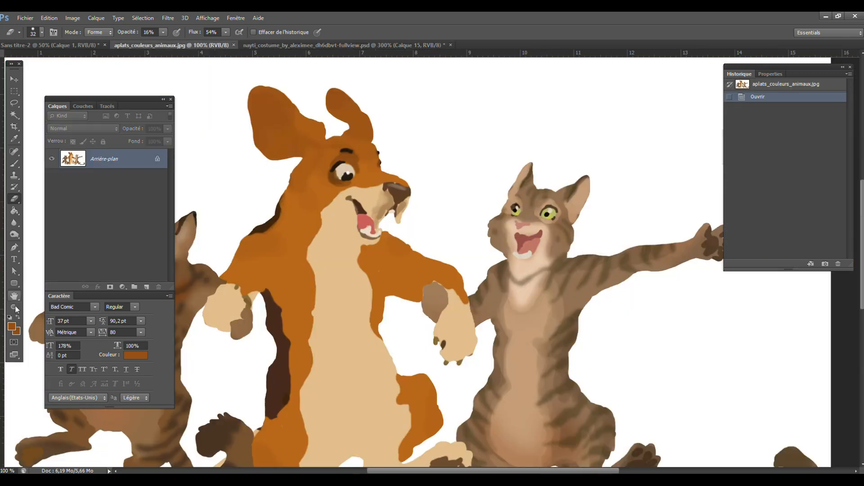
pyautogui.click(11, 327)
pyautogui.click(351, 156)
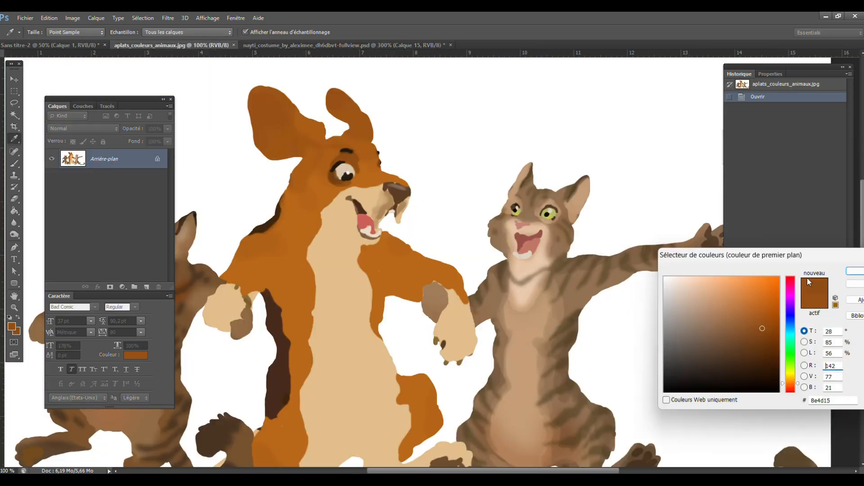
pyautogui.click(849, 272)
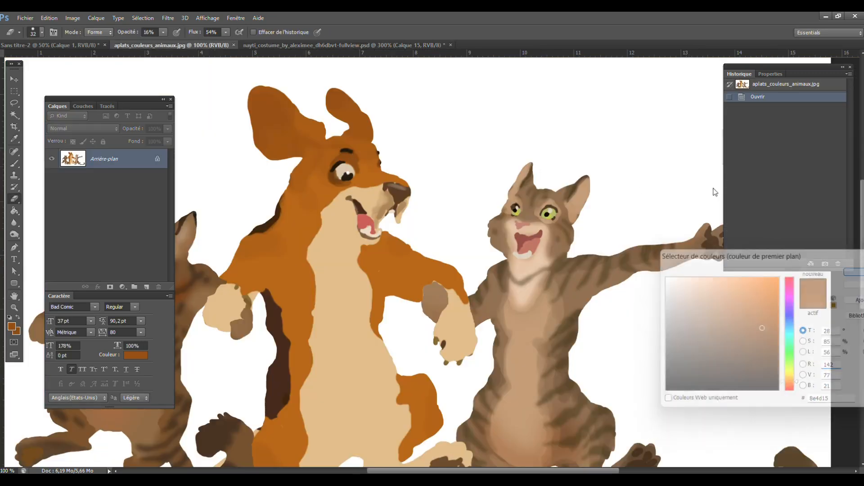
pyautogui.click(264, 45)
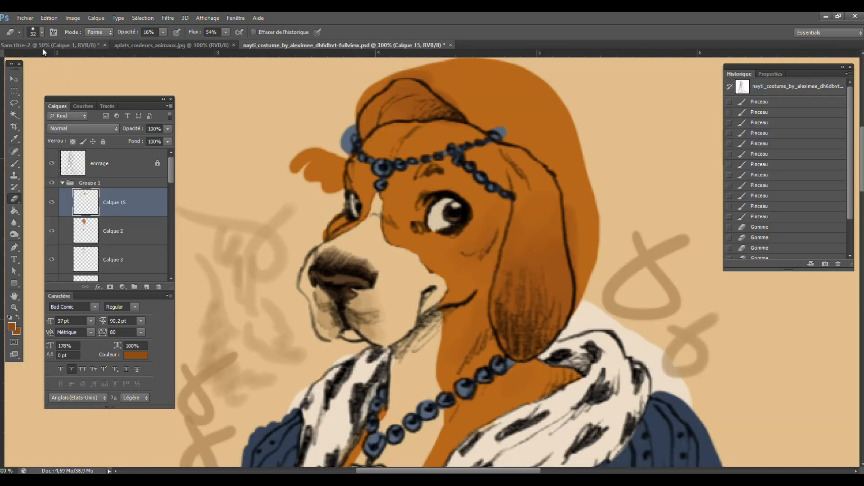
# - Set the Eraser size to 16 px and toggle the visibility of Calque 2 to check its contents
pyautogui.click(41, 33)
pyautogui.press('Return')
pyautogui.click(70, 232)
pyautogui.click(52, 231)
pyautogui.click(52, 232)
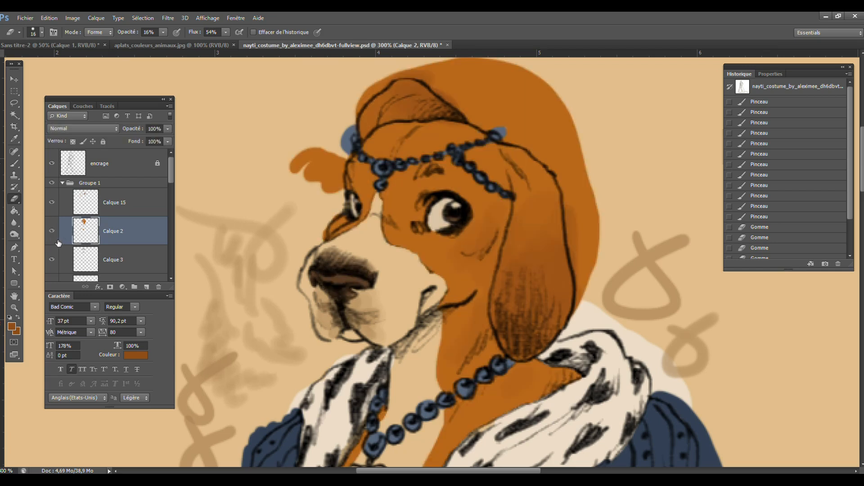
# - Create a new layer above Calque 3 and move it between Calque 15 and Calque 2
pyautogui.click(119, 265)
pyautogui.click(146, 287)
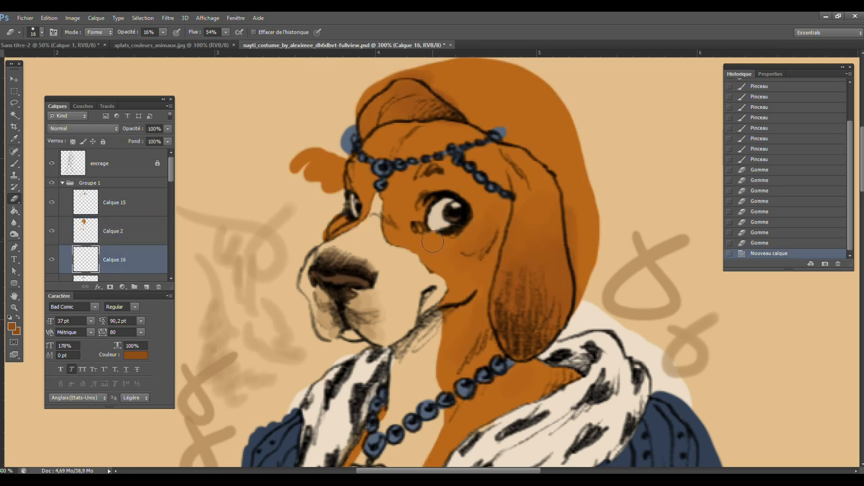
pyautogui.moveTo(117, 261); pyautogui.dragTo(116, 225)
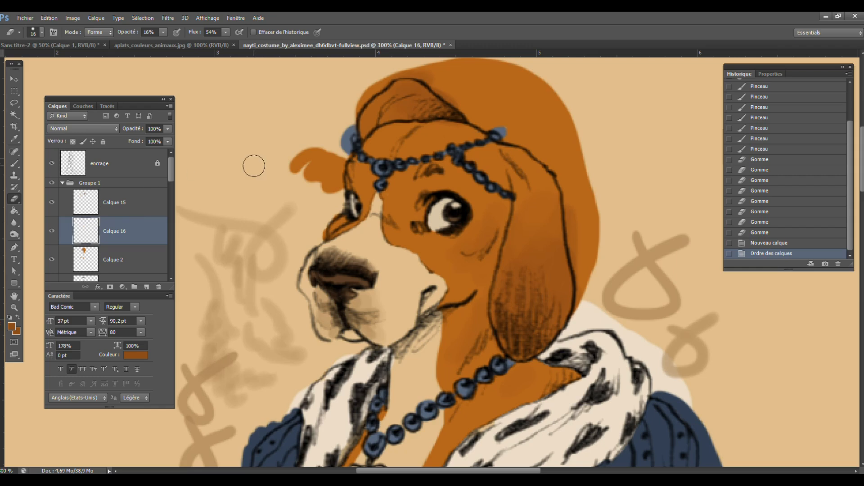
# - Shade around and over the dog's near eye on the new layer with the Brush at 72% opacity and 31% flow
pyautogui.click(435, 241)
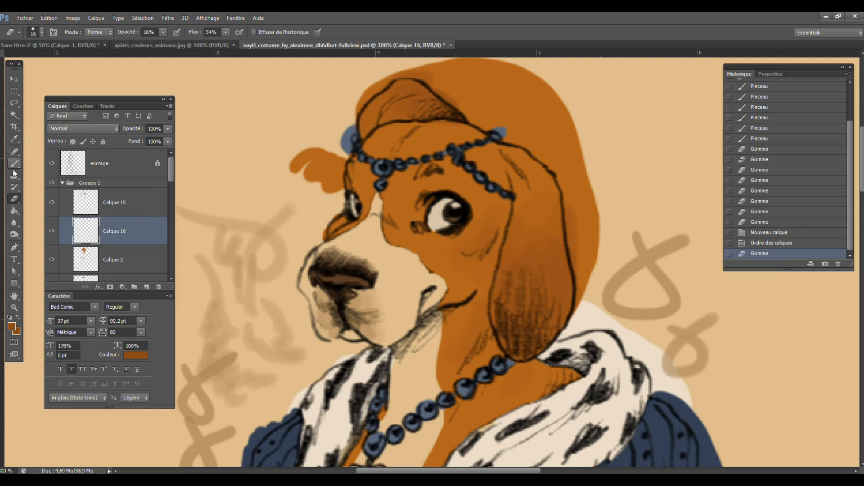
pyautogui.press('b')
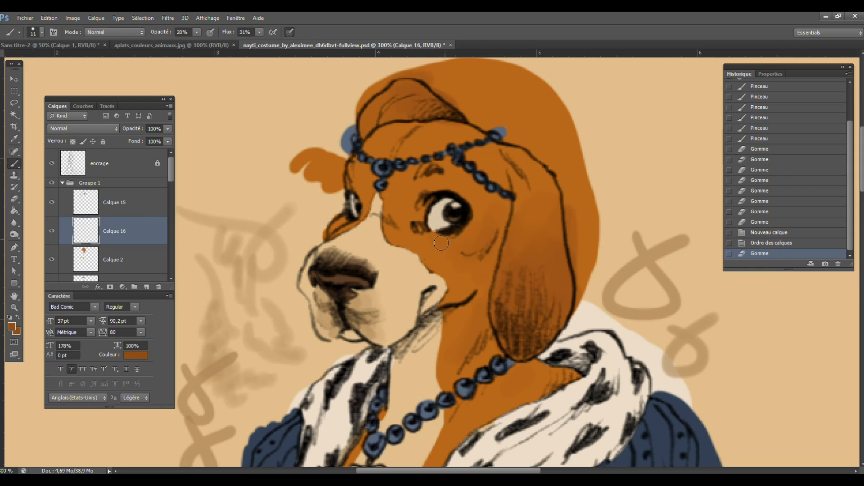
pyautogui.click(441, 243)
pyautogui.click(196, 31)
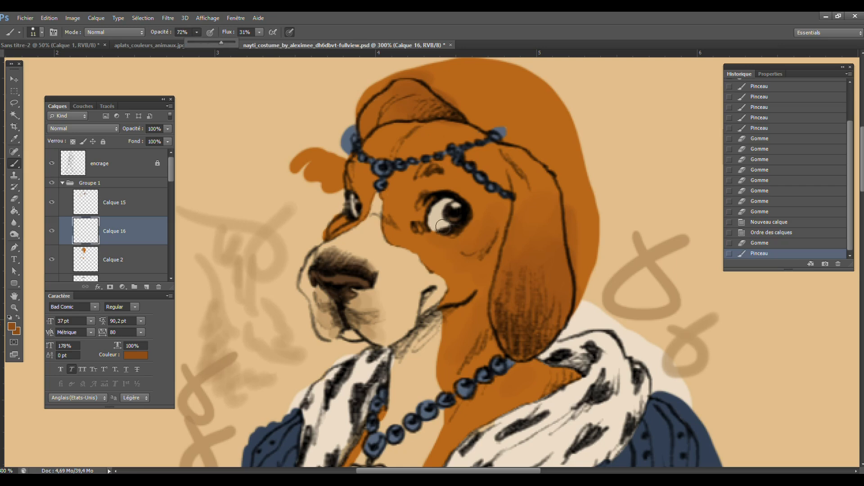
pyautogui.moveTo(450, 225)
pyautogui.mouseDown()
pyautogui.moveTo(432, 232)
pyautogui.moveTo(458, 234)
pyautogui.moveTo(448, 239)
pyautogui.moveTo(446, 230)
pyautogui.moveTo(464, 227)
pyautogui.moveTo(432, 238)
pyautogui.moveTo(450, 234)
pyautogui.mouseUp()
pyautogui.moveTo(431, 226)
pyautogui.mouseDown()
pyautogui.moveTo(460, 216)
pyautogui.moveTo(428, 233)
pyautogui.moveTo(473, 223)
pyautogui.moveTo(450, 242)
pyautogui.moveTo(442, 237)
pyautogui.moveTo(468, 211)
pyautogui.moveTo(442, 192)
pyautogui.moveTo(427, 196)
pyautogui.moveTo(465, 211)
pyautogui.moveTo(428, 187)
pyautogui.moveTo(450, 186)
pyautogui.moveTo(420, 189)
pyautogui.moveTo(466, 209)
pyautogui.moveTo(430, 186)
pyautogui.moveTo(421, 223)
pyautogui.moveTo(450, 200)
pyautogui.mouseUp()
pyautogui.moveTo(428, 189)
pyautogui.mouseDown()
pyautogui.moveTo(443, 185)
pyautogui.moveTo(432, 183)
pyautogui.mouseUp()
pyautogui.moveTo(433, 200)
pyautogui.mouseDown()
pyautogui.moveTo(459, 202)
pyautogui.moveTo(443, 225)
pyautogui.moveTo(464, 225)
pyautogui.moveTo(422, 208)
pyautogui.moveTo(413, 215)
pyautogui.moveTo(422, 227)
pyautogui.moveTo(453, 235)
pyautogui.moveTo(467, 217)
pyautogui.moveTo(446, 225)
pyautogui.mouseUp()
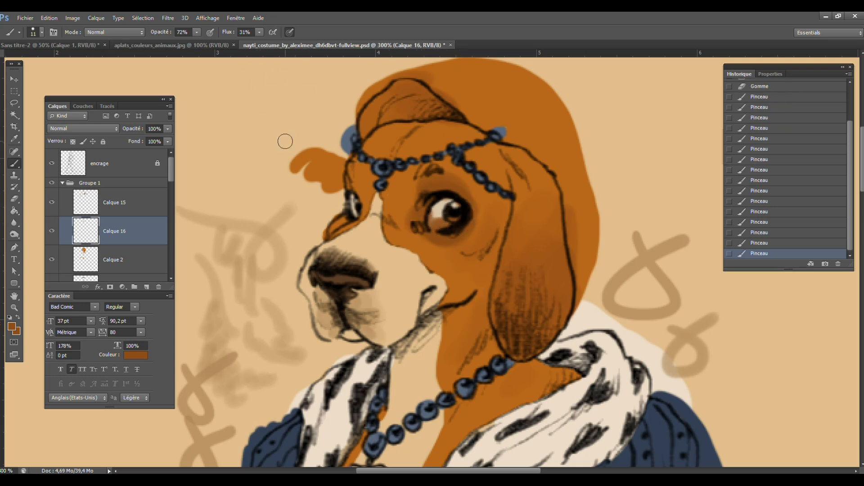
# - Shade the dog's far eye at 72% opacity and add a soft touch below the near eye at 30% opacity
pyautogui.moveTo(352, 177); pyautogui.dragTo(354, 202)
pyautogui.moveTo(354, 203)
pyautogui.mouseDown()
pyautogui.moveTo(352, 217)
pyautogui.moveTo(335, 217)
pyautogui.moveTo(349, 207)
pyautogui.mouseUp()
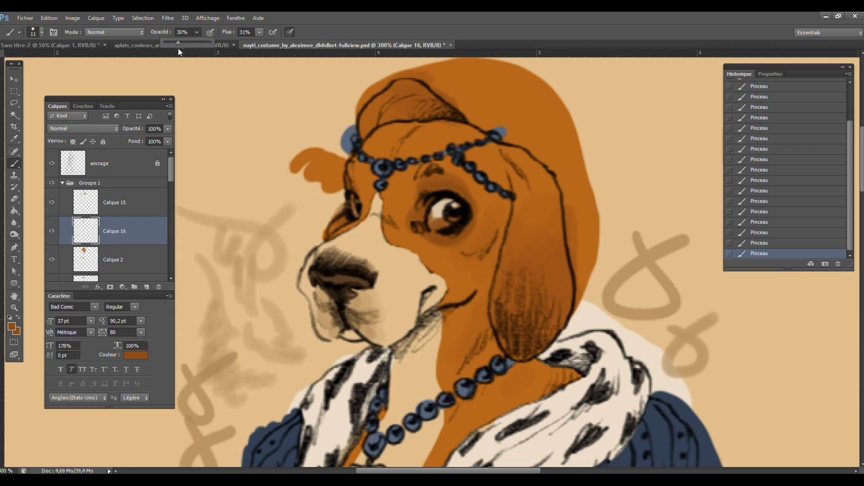
pyautogui.click(422, 243)
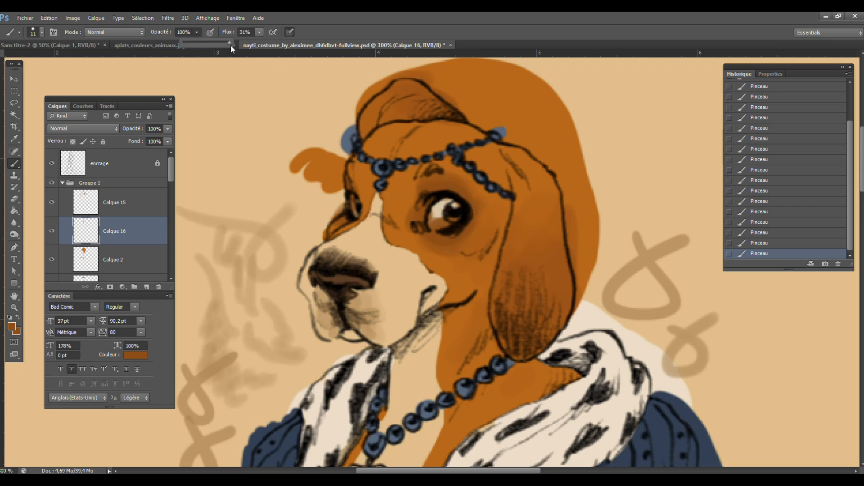
# - Restore the Brush opacity and flow to 100%, and clear the shading from the near eye's white with the Eraser at 100% opacity and flow
pyautogui.click(260, 32)
pyautogui.click(15, 199)
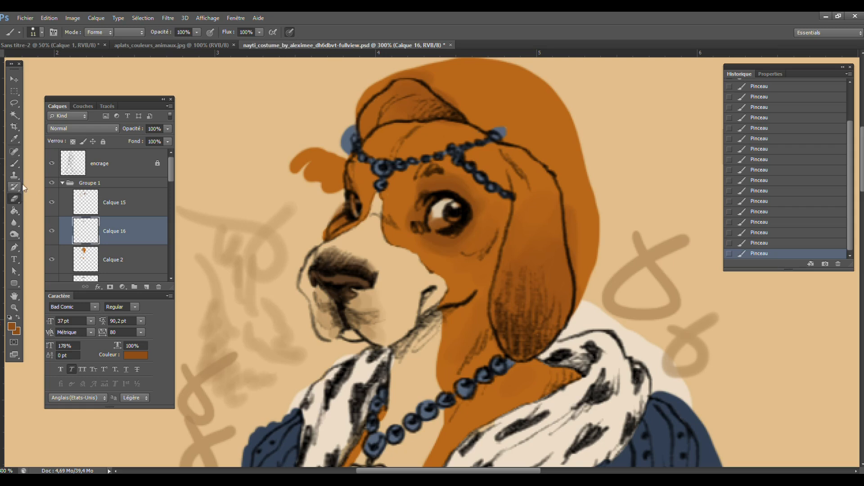
pyautogui.click(163, 33)
pyautogui.moveTo(164, 40); pyautogui.dragTo(230, 37)
pyautogui.click(226, 35)
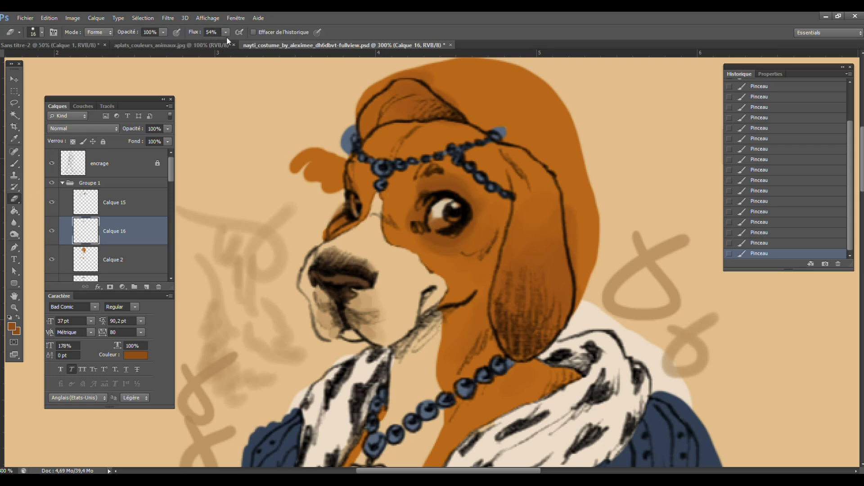
pyautogui.click(226, 34)
pyautogui.moveTo(439, 213)
pyautogui.mouseDown()
pyautogui.moveTo(433, 221)
pyautogui.moveTo(445, 224)
pyautogui.moveTo(453, 216)
pyautogui.moveTo(438, 209)
pyautogui.mouseUp()
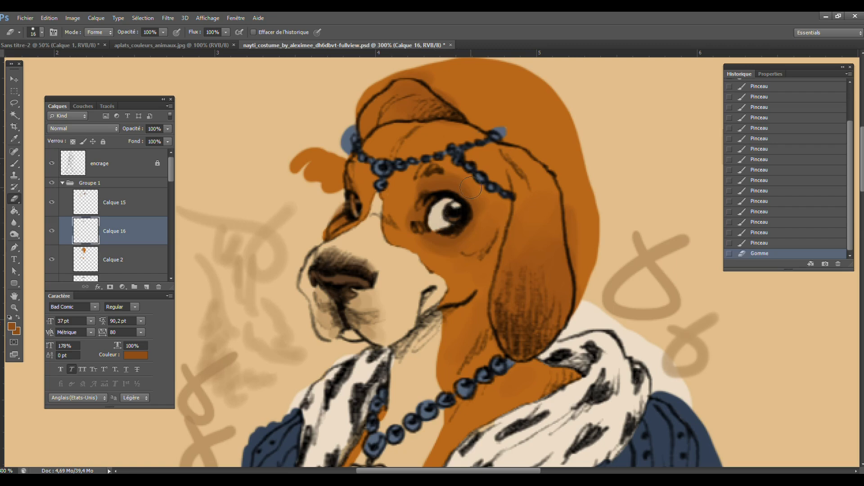
# - Reduce the Eraser size to 12 px and clear the shading from the white of the far eye
pyautogui.click(41, 32)
pyautogui.moveTo(16, 61); pyautogui.dragTo(15, 60)
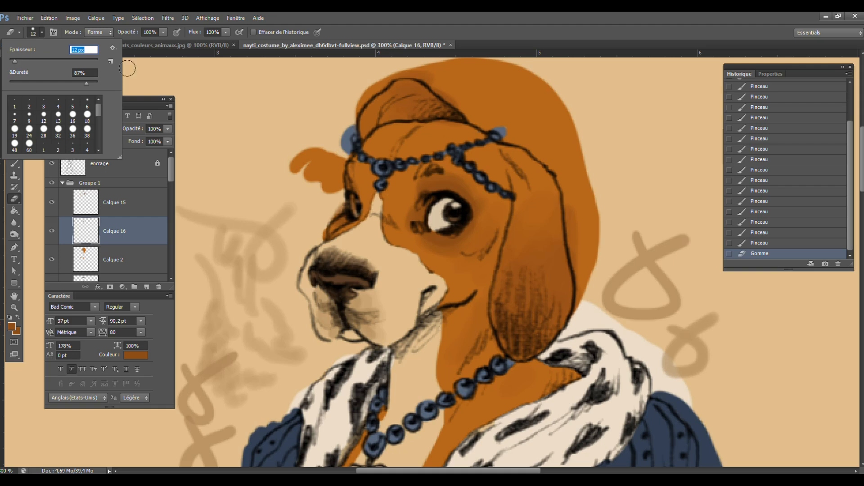
pyautogui.moveTo(354, 209); pyautogui.dragTo(352, 193)
# - Sample dark brown #5c3e24 from the long ear's hatching as the foreground colour and activate the Brush
pyautogui.click(12, 326)
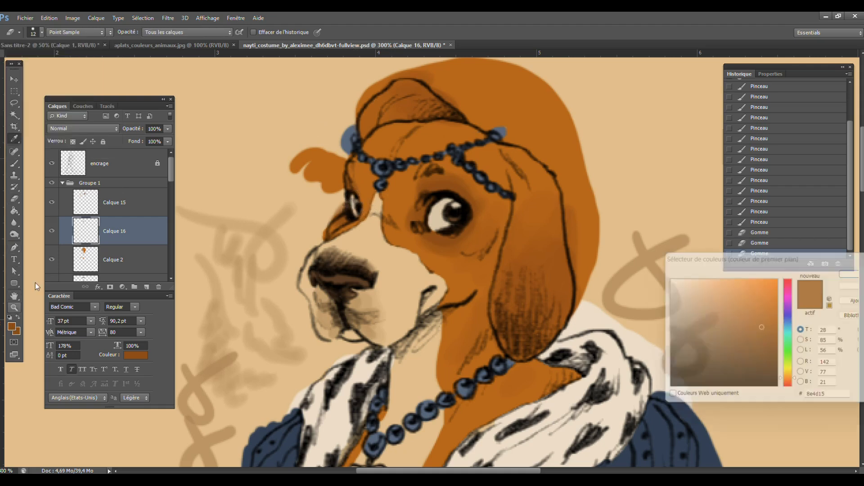
pyautogui.click(514, 265)
pyautogui.click(505, 239)
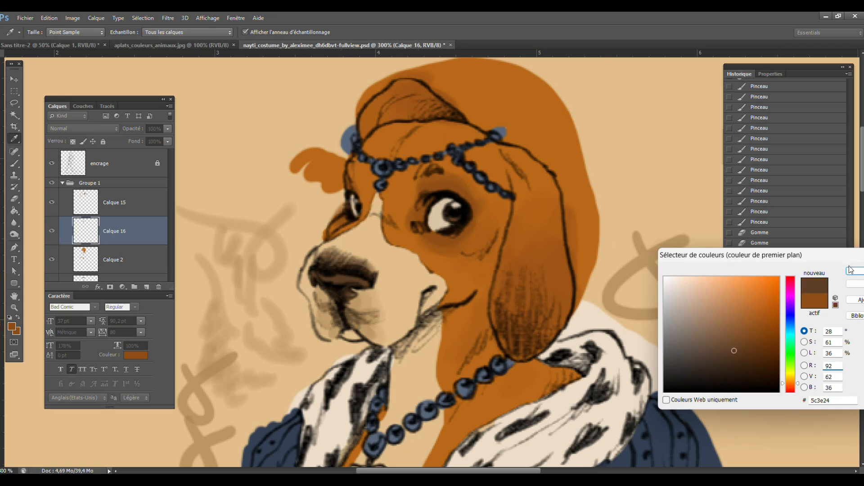
pyautogui.click(850, 270)
pyautogui.press('b')
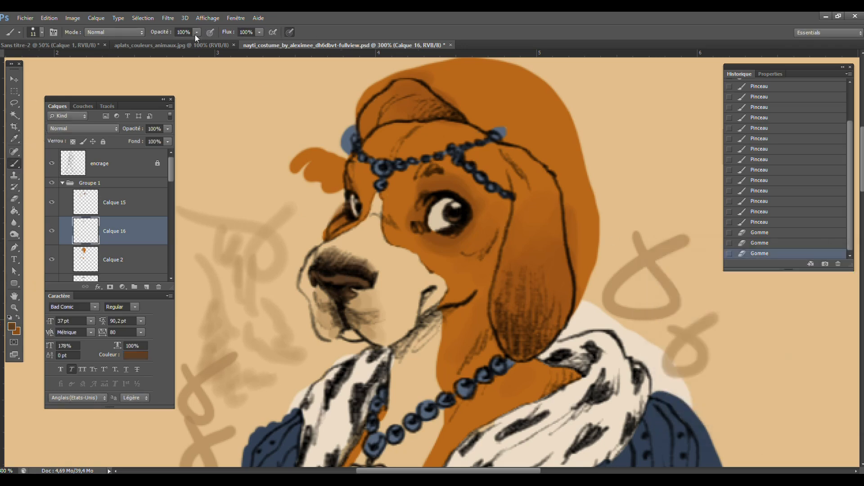
# - Paint dark brown over both of the dog's eyebrows with the 11 px Brush at 46% opacity
pyautogui.moveTo(195, 35); pyautogui.dragTo(171, 46)
pyautogui.click(33, 32)
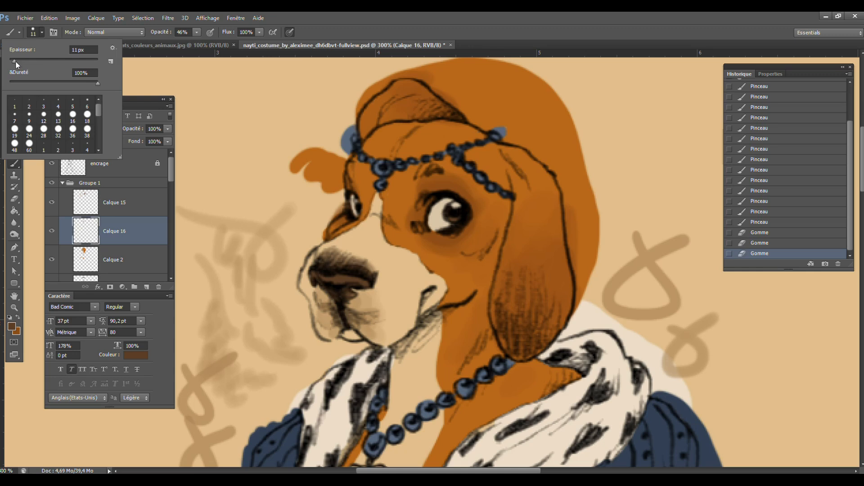
pyautogui.moveTo(420, 176); pyautogui.dragTo(444, 170)
pyautogui.moveTo(425, 173); pyautogui.dragTo(453, 177)
pyautogui.moveTo(349, 169); pyautogui.dragTo(351, 176)
pyautogui.moveTo(350, 171); pyautogui.dragTo(352, 179)
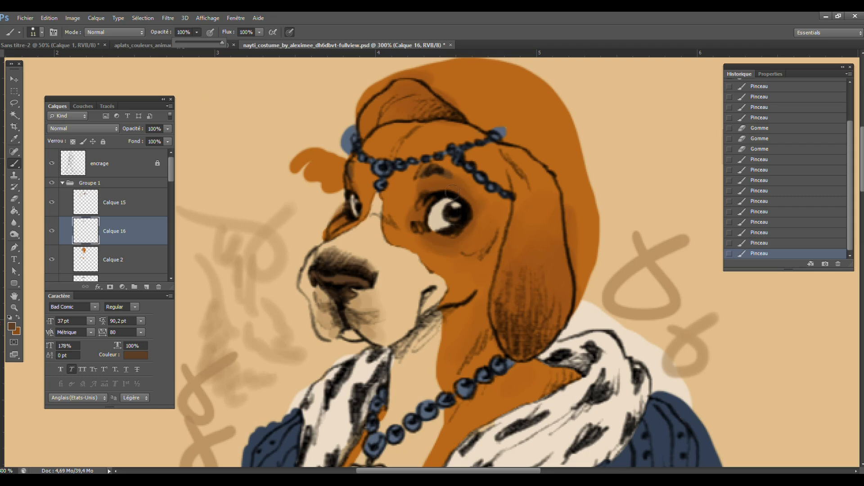
# - Set the Brush to 7 px and 100% opacity, and change the foreground colour to black
pyautogui.click(40, 32)
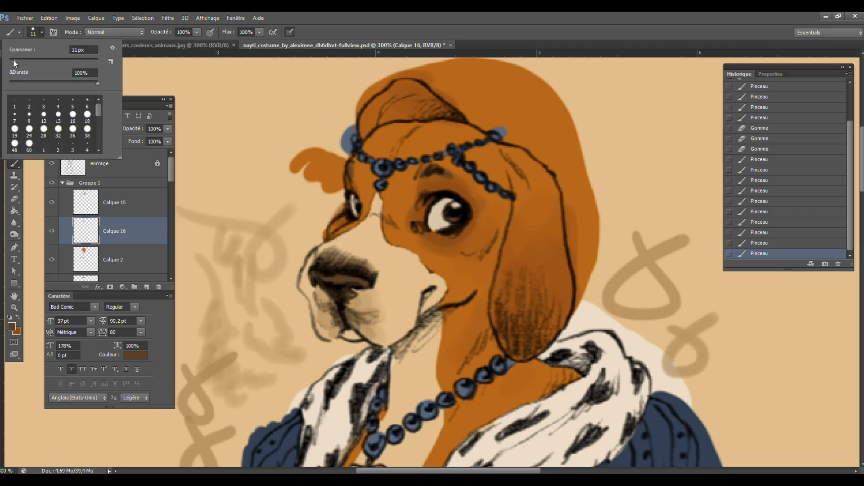
pyautogui.moveTo(13, 60); pyautogui.dragTo(14, 58)
pyautogui.click(14, 329)
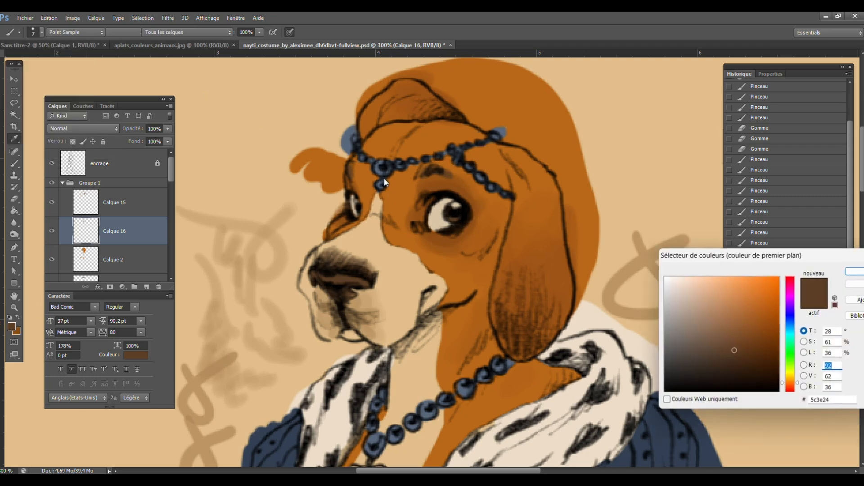
pyautogui.click(855, 273)
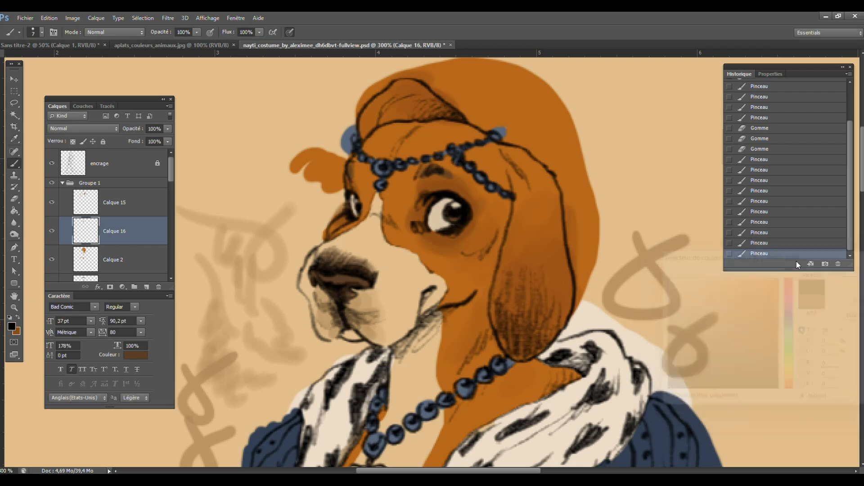
# - Paint the near eye's pupil solid black and check the colouring with the encrage layer temporarily hidden
pyautogui.hotkey('ctrl', 's')
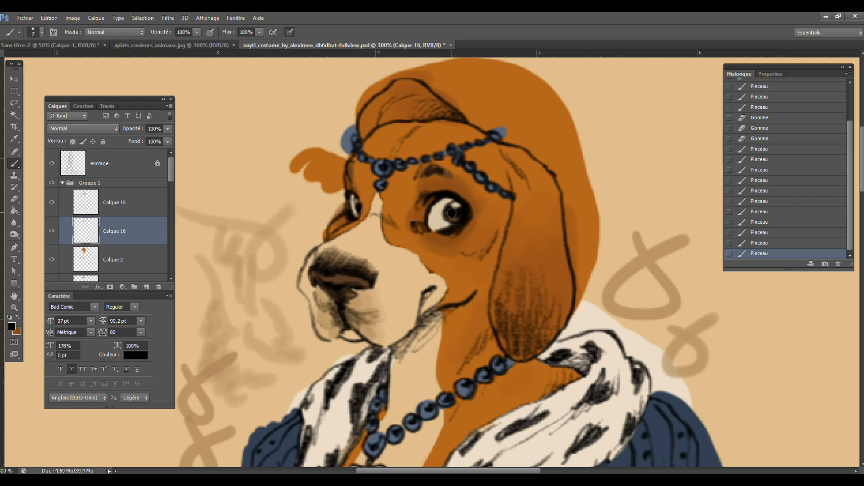
pyautogui.click(453, 214)
pyautogui.click(52, 165)
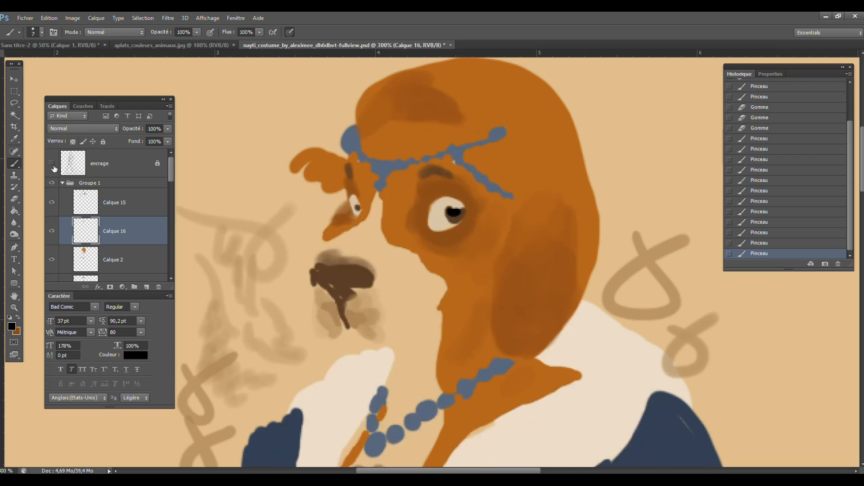
pyautogui.click(52, 164)
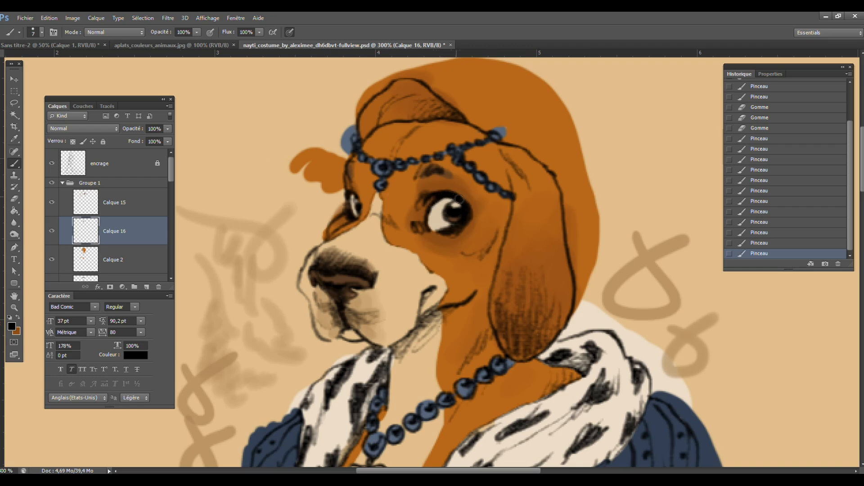
# - Paint a black outline along the near eye and black details in the far eye, then save the document
pyautogui.moveTo(465, 207); pyautogui.dragTo(468, 218)
pyautogui.moveTo(467, 214); pyautogui.dragTo(455, 226)
pyautogui.click(52, 164)
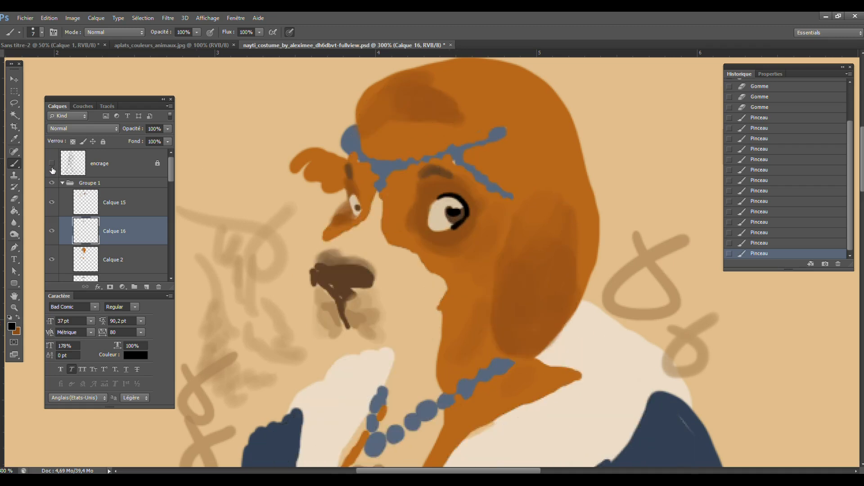
pyautogui.click(52, 164)
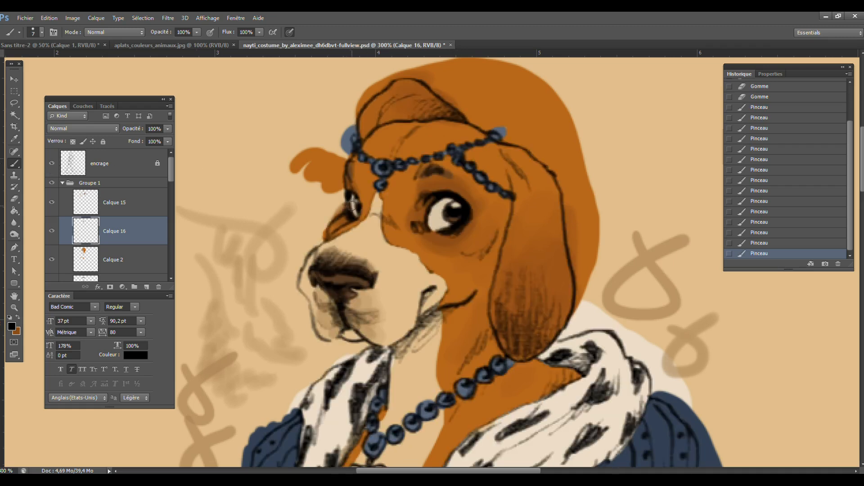
pyautogui.moveTo(350, 207); pyautogui.dragTo(357, 210)
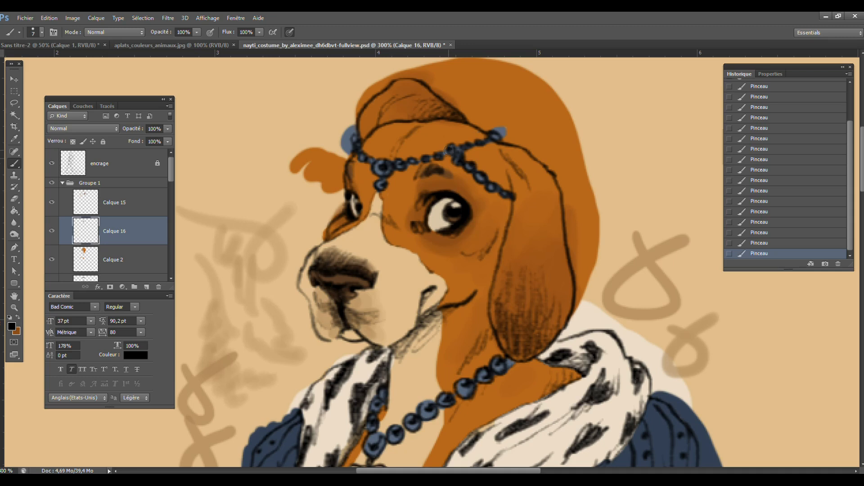
pyautogui.hotkey('ctrl', 's')
# - Add a new layer above Calque 16 and fill the spots on the far side of the fur collar with black
pyautogui.moveTo(861, 173); pyautogui.dragTo(860, 199)
pyautogui.click(146, 287)
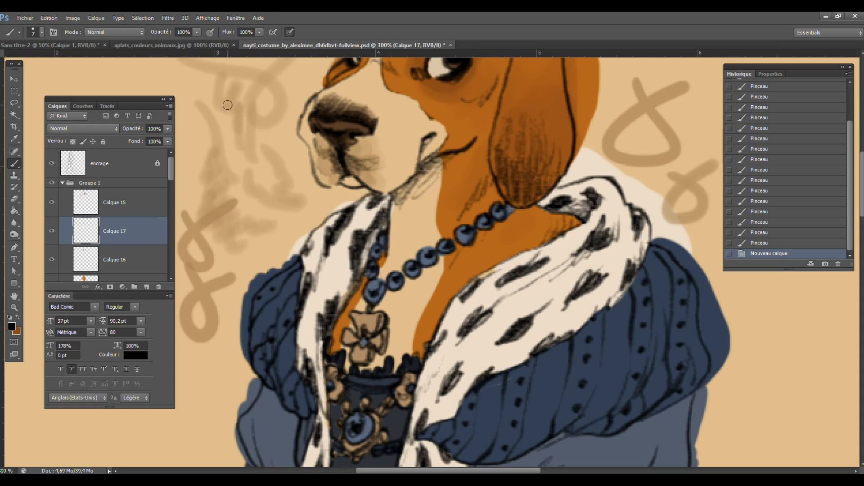
pyautogui.moveTo(322, 325)
pyautogui.mouseDown()
pyautogui.moveTo(336, 301)
pyautogui.moveTo(328, 332)
pyautogui.moveTo(351, 256)
pyautogui.moveTo(356, 268)
pyautogui.moveTo(358, 235)
pyautogui.moveTo(360, 248)
pyautogui.moveTo(384, 212)
pyautogui.moveTo(364, 242)
pyautogui.mouseUp()
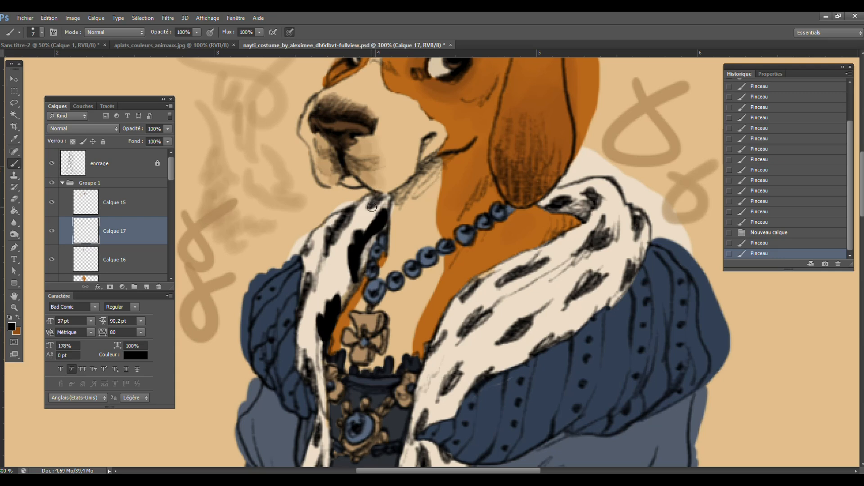
pyautogui.moveTo(372, 207); pyautogui.dragTo(383, 198)
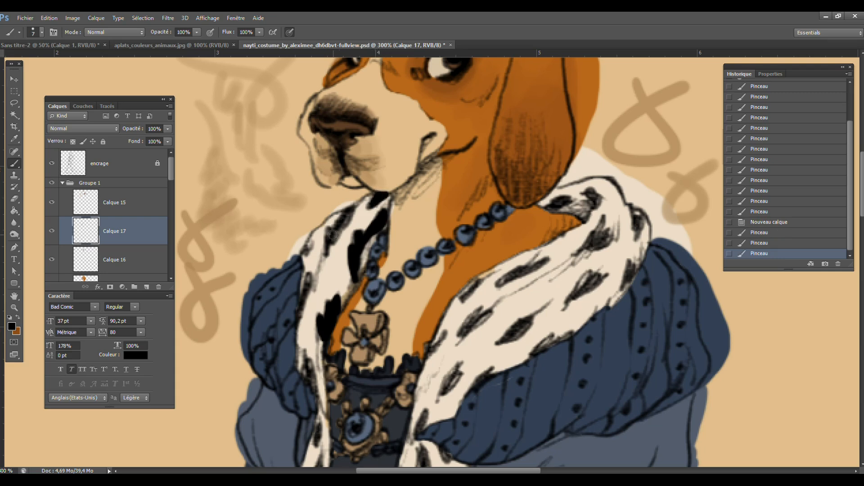
pyautogui.moveTo(325, 248); pyautogui.dragTo(353, 199)
pyautogui.moveTo(308, 278); pyautogui.dragTo(303, 309)
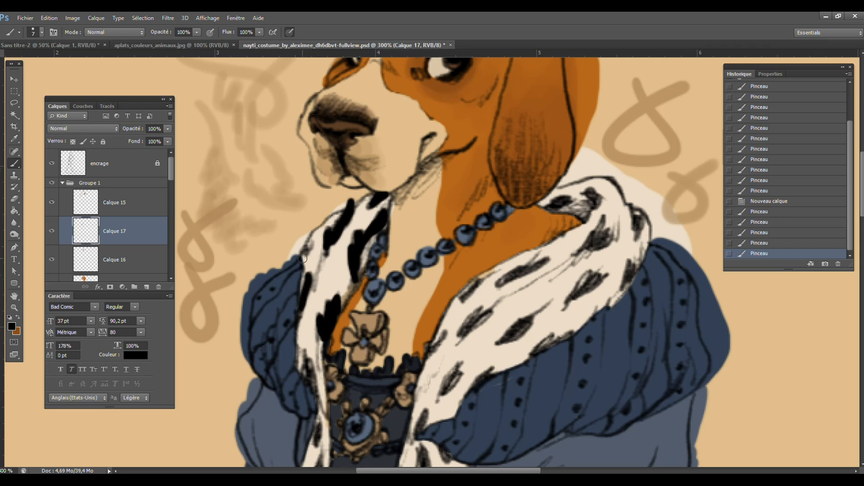
pyautogui.moveTo(306, 248); pyautogui.dragTo(311, 234)
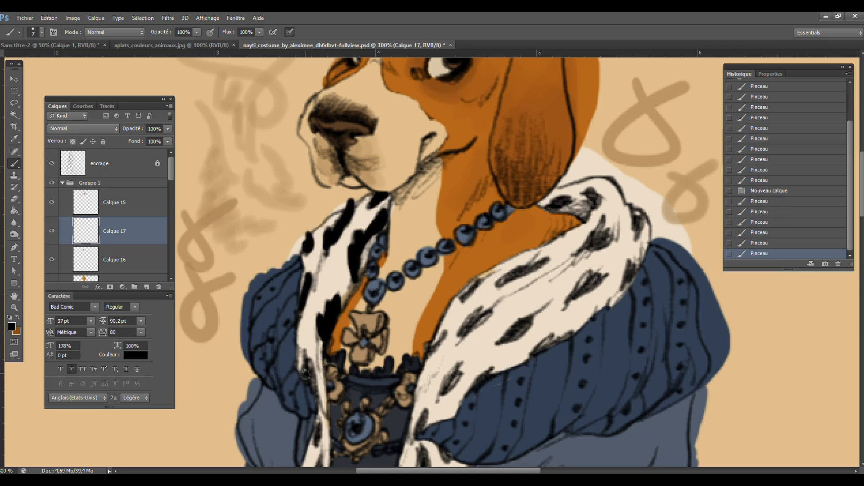
pyautogui.moveTo(305, 374)
pyautogui.mouseDown()
pyautogui.moveTo(309, 358)
pyautogui.moveTo(314, 390)
pyautogui.mouseUp()
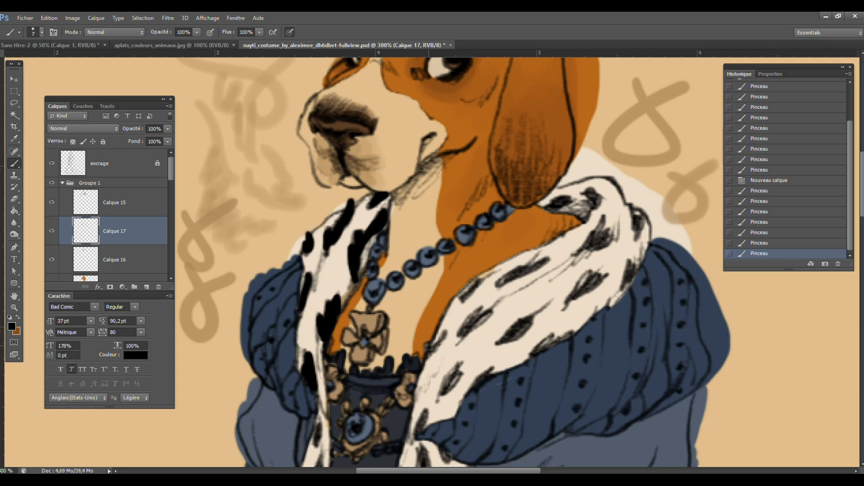
# - Fill the spots on the broad near side of the fur collar with black, from the chest up around the shoulder
pyautogui.moveTo(427, 347); pyautogui.dragTo(450, 328)
pyautogui.moveTo(461, 297)
pyautogui.mouseDown()
pyautogui.moveTo(496, 269)
pyautogui.moveTo(499, 283)
pyautogui.moveTo(520, 267)
pyautogui.moveTo(576, 264)
pyautogui.moveTo(607, 243)
pyautogui.moveTo(603, 220)
pyautogui.moveTo(589, 246)
pyautogui.moveTo(639, 215)
pyautogui.moveTo(640, 229)
pyautogui.moveTo(638, 204)
pyautogui.mouseUp()
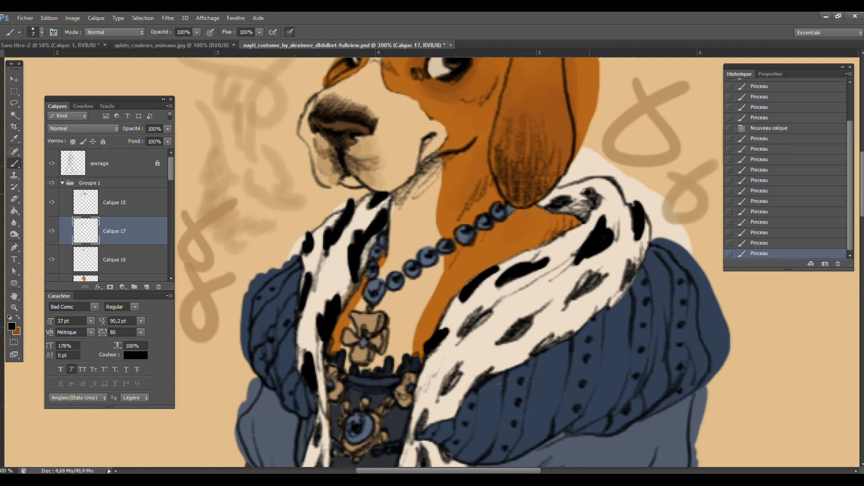
pyautogui.moveTo(587, 193)
pyautogui.mouseDown()
pyautogui.moveTo(596, 208)
pyautogui.moveTo(580, 193)
pyautogui.moveTo(557, 200)
pyautogui.moveTo(570, 199)
pyautogui.mouseUp()
pyautogui.moveTo(629, 261)
pyautogui.mouseDown()
pyautogui.moveTo(624, 293)
pyautogui.moveTo(626, 277)
pyautogui.mouseUp()
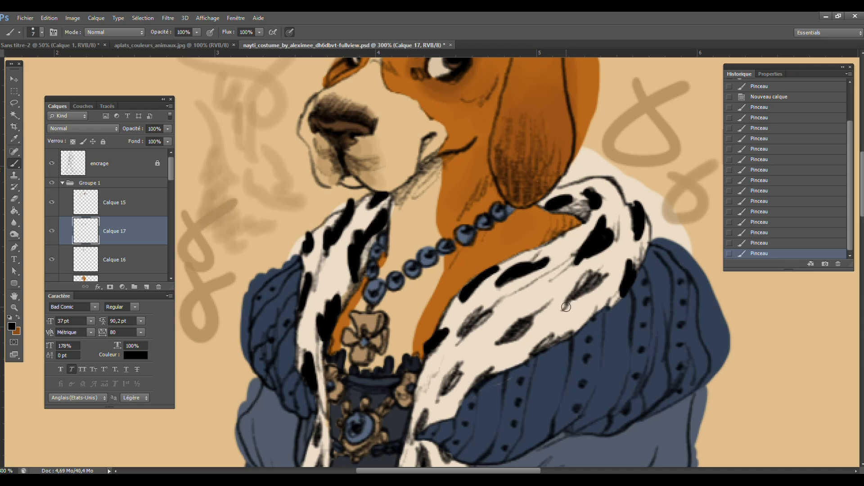
pyautogui.moveTo(566, 307)
pyautogui.mouseDown()
pyautogui.moveTo(584, 278)
pyautogui.moveTo(600, 278)
pyautogui.moveTo(566, 307)
pyautogui.mouseUp()
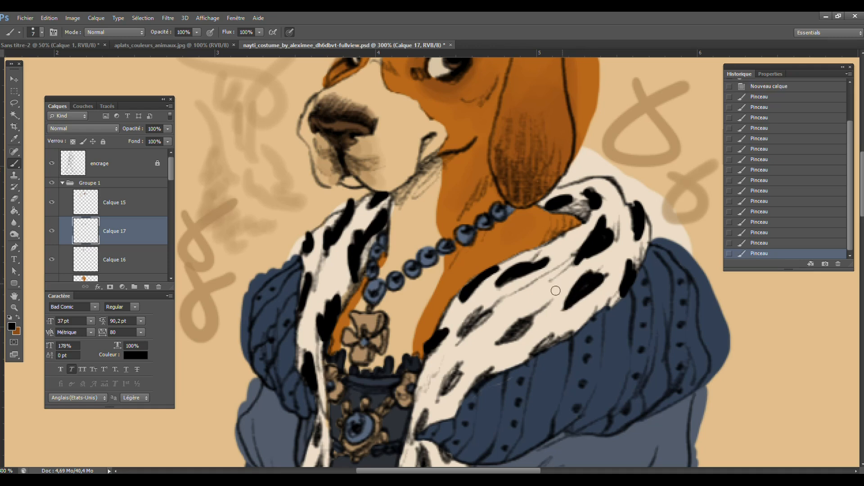
pyautogui.moveTo(507, 342)
pyautogui.mouseDown()
pyautogui.moveTo(522, 325)
pyautogui.moveTo(513, 328)
pyautogui.moveTo(549, 344)
pyautogui.moveTo(569, 333)
pyautogui.moveTo(562, 337)
pyautogui.mouseUp()
pyautogui.moveTo(458, 335)
pyautogui.mouseDown()
pyautogui.moveTo(475, 311)
pyautogui.moveTo(474, 320)
pyautogui.moveTo(497, 311)
pyautogui.moveTo(463, 334)
pyautogui.mouseUp()
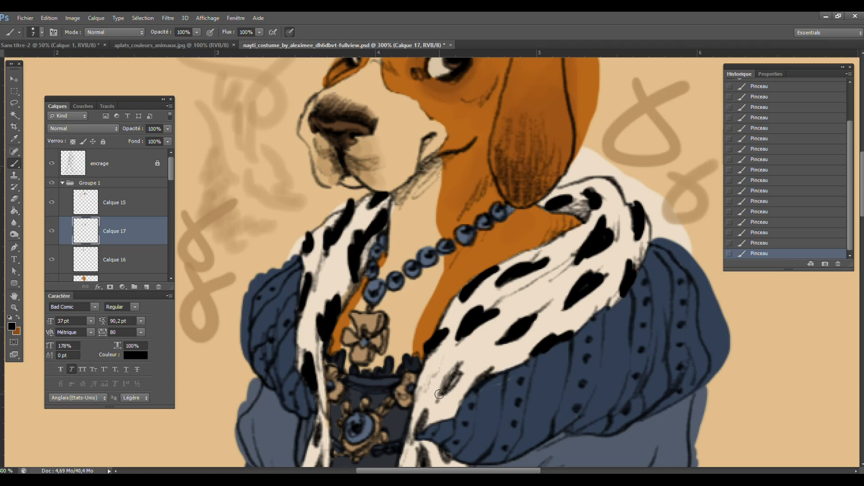
pyautogui.moveTo(440, 395)
pyautogui.mouseDown()
pyautogui.moveTo(459, 364)
pyautogui.moveTo(443, 392)
pyautogui.moveTo(454, 383)
pyautogui.mouseUp()
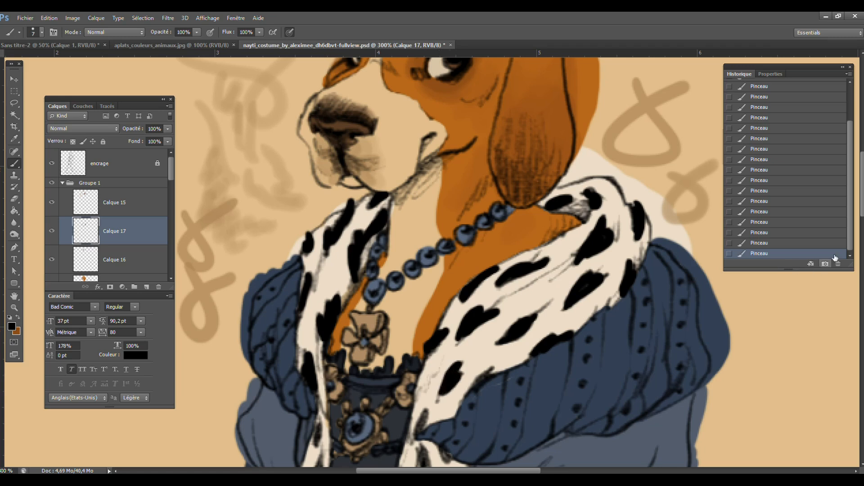
# - Fill the fur trim's spots with black on both sides of the bodice, from the brooch to the cuffs
pyautogui.scroll(-5, 839, 252)
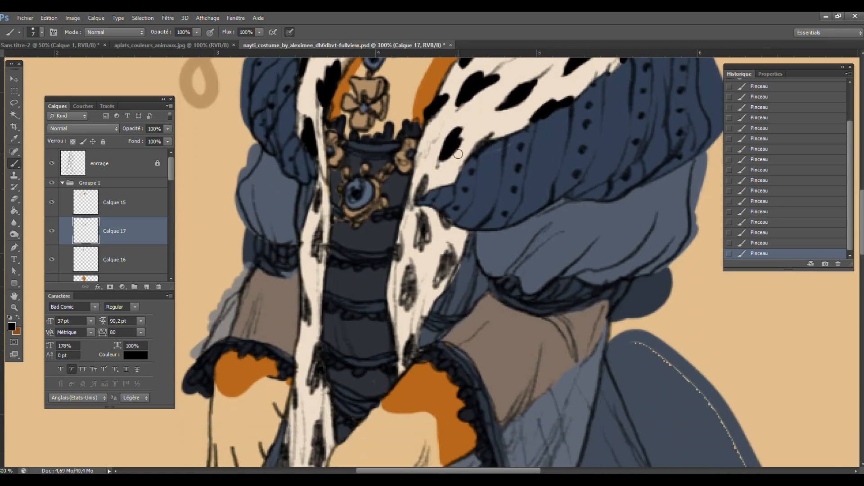
pyautogui.moveTo(415, 204)
pyautogui.mouseDown()
pyautogui.moveTo(427, 175)
pyautogui.moveTo(420, 196)
pyautogui.moveTo(435, 200)
pyautogui.moveTo(429, 222)
pyautogui.moveTo(421, 218)
pyautogui.moveTo(421, 249)
pyautogui.moveTo(421, 221)
pyautogui.moveTo(419, 243)
pyautogui.mouseUp()
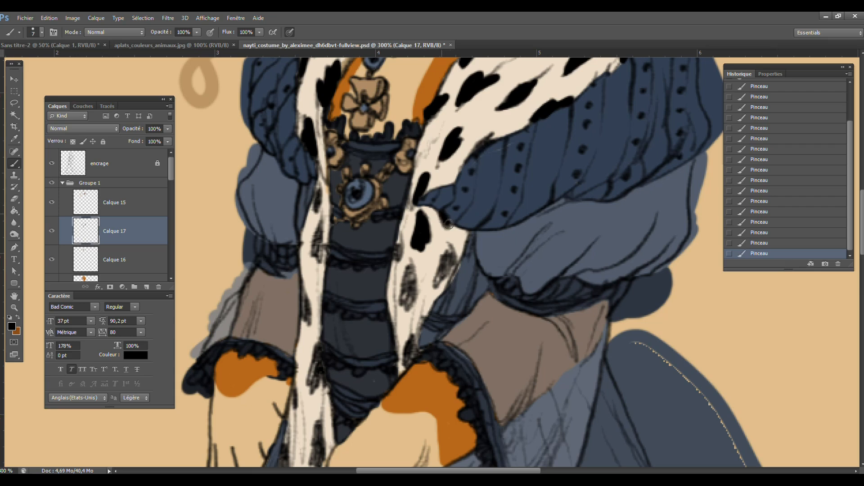
pyautogui.moveTo(453, 257)
pyautogui.mouseDown()
pyautogui.moveTo(435, 286)
pyautogui.moveTo(448, 247)
pyautogui.moveTo(405, 275)
pyautogui.moveTo(408, 310)
pyautogui.moveTo(410, 270)
pyautogui.moveTo(407, 300)
pyautogui.moveTo(399, 242)
pyautogui.moveTo(409, 251)
pyautogui.mouseUp()
pyautogui.moveTo(413, 344)
pyautogui.mouseDown()
pyautogui.moveTo(411, 357)
pyautogui.moveTo(416, 349)
pyautogui.mouseUp()
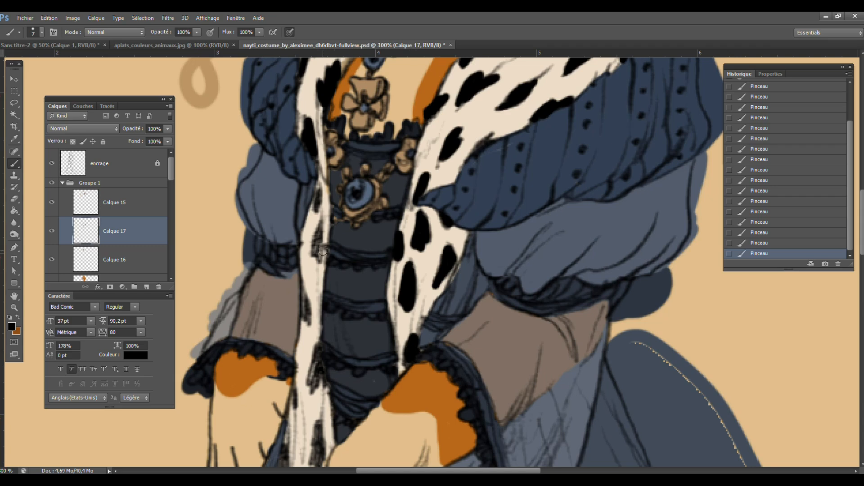
pyautogui.moveTo(315, 254); pyautogui.dragTo(320, 223)
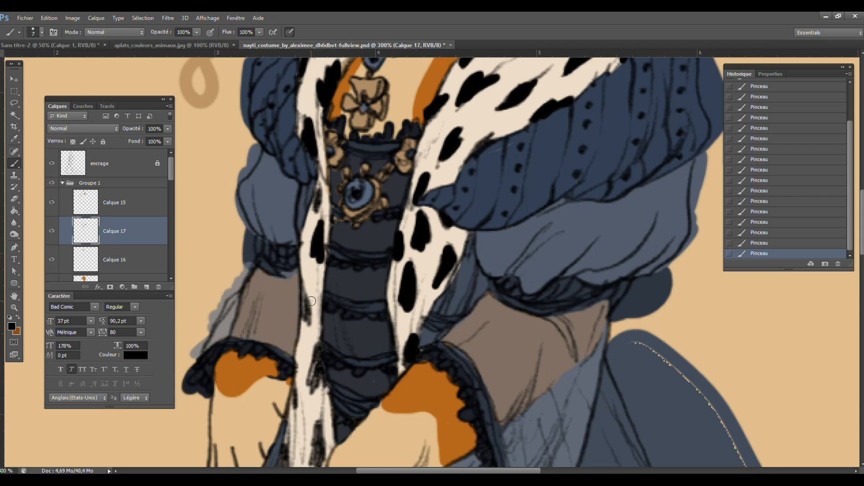
pyautogui.moveTo(304, 314)
pyautogui.mouseDown()
pyautogui.moveTo(305, 287)
pyautogui.moveTo(313, 310)
pyautogui.mouseUp()
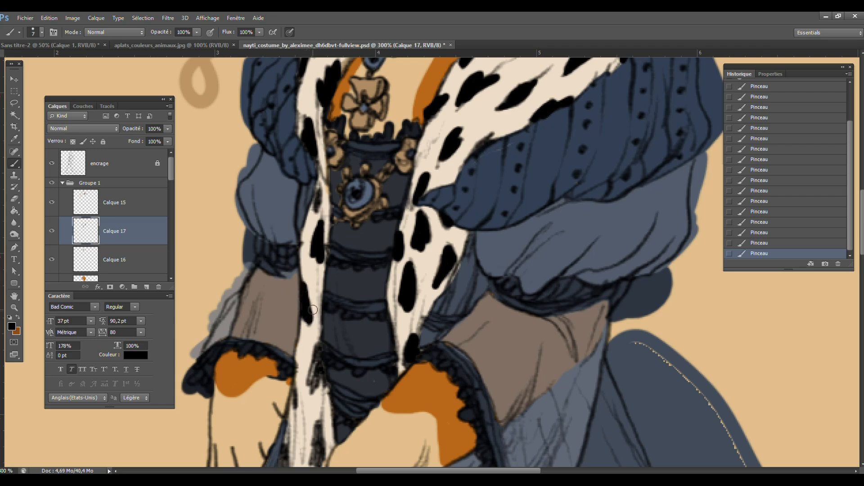
pyautogui.moveTo(321, 348)
pyautogui.mouseDown()
pyautogui.moveTo(312, 387)
pyautogui.moveTo(317, 362)
pyautogui.mouseUp()
# - Paint the spots solid black on the far fur trim between and just below the paws
pyautogui.scroll(-6, 860, 241)
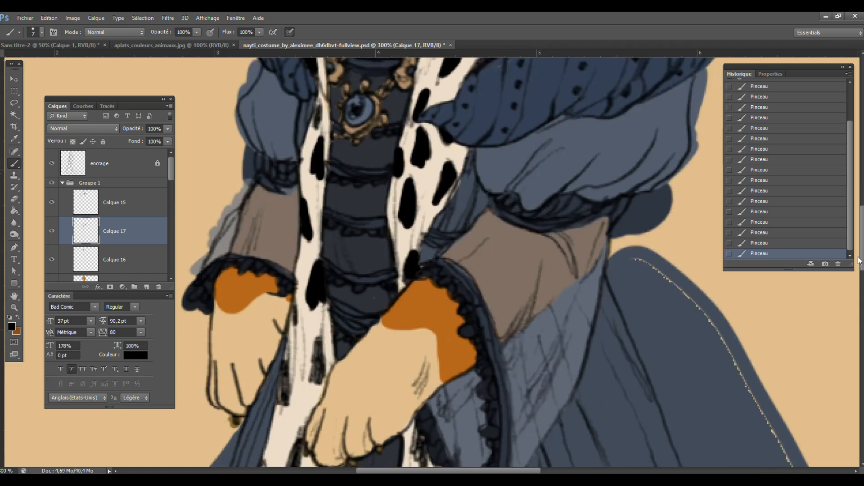
pyautogui.moveTo(280, 215)
pyautogui.mouseDown()
pyautogui.moveTo(287, 157)
pyautogui.moveTo(279, 214)
pyautogui.mouseUp()
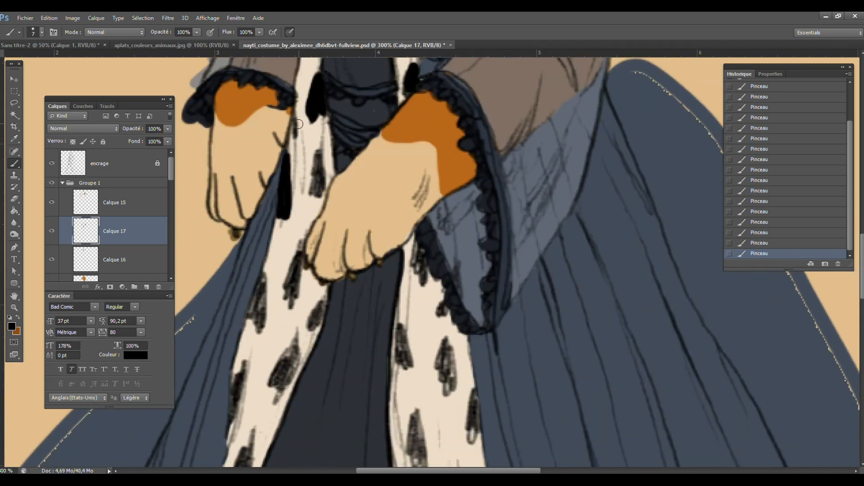
pyautogui.moveTo(297, 125)
pyautogui.mouseDown()
pyautogui.moveTo(293, 142)
pyautogui.moveTo(295, 117)
pyautogui.mouseUp()
pyautogui.moveTo(321, 155)
pyautogui.mouseDown()
pyautogui.moveTo(312, 195)
pyautogui.moveTo(325, 149)
pyautogui.mouseUp()
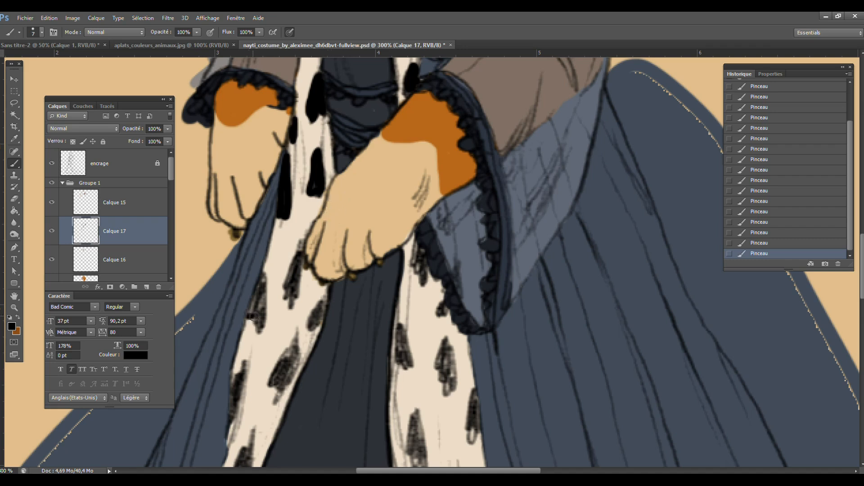
pyautogui.moveTo(253, 317)
pyautogui.mouseDown()
pyautogui.moveTo(257, 331)
pyautogui.moveTo(261, 279)
pyautogui.moveTo(260, 318)
pyautogui.mouseUp()
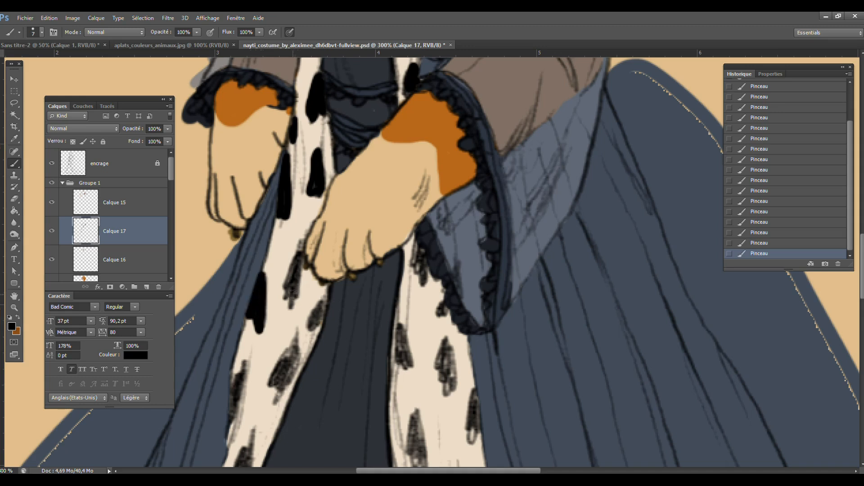
pyautogui.moveTo(290, 293)
pyautogui.mouseDown()
pyautogui.moveTo(296, 271)
pyautogui.moveTo(290, 297)
pyautogui.moveTo(302, 241)
pyautogui.moveTo(295, 275)
pyautogui.mouseUp()
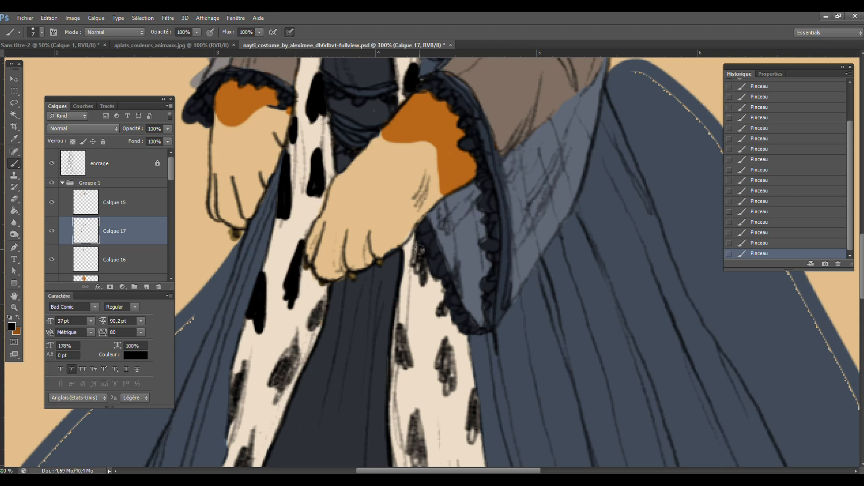
# - Fill the spots with black on the near fur trim below the lace cuff and the larger ones on the far trim
pyautogui.moveTo(420, 251)
pyautogui.mouseDown()
pyautogui.moveTo(418, 276)
pyautogui.moveTo(421, 258)
pyautogui.moveTo(444, 315)
pyautogui.moveTo(447, 295)
pyautogui.mouseUp()
pyautogui.moveTo(397, 348)
pyautogui.mouseDown()
pyautogui.moveTo(408, 369)
pyautogui.moveTo(400, 330)
pyautogui.moveTo(409, 365)
pyautogui.mouseUp()
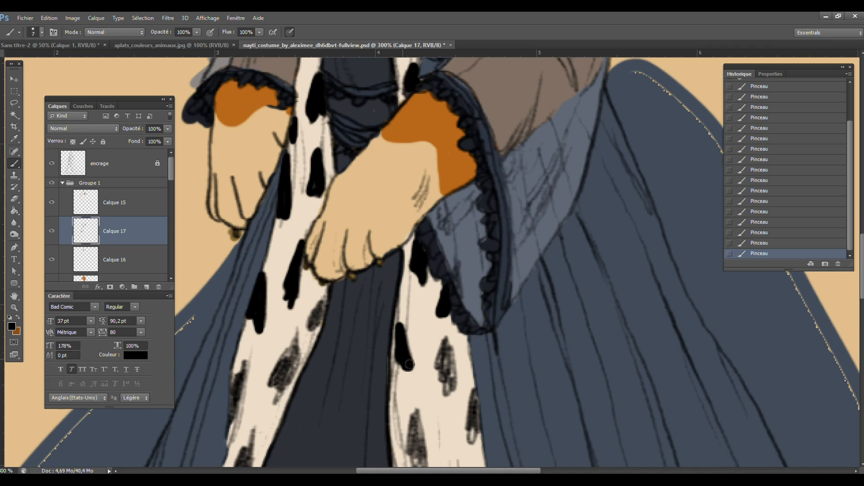
pyautogui.moveTo(446, 343)
pyautogui.mouseDown()
pyautogui.moveTo(440, 367)
pyautogui.moveTo(452, 391)
pyautogui.moveTo(447, 344)
pyautogui.moveTo(450, 387)
pyautogui.mouseUp()
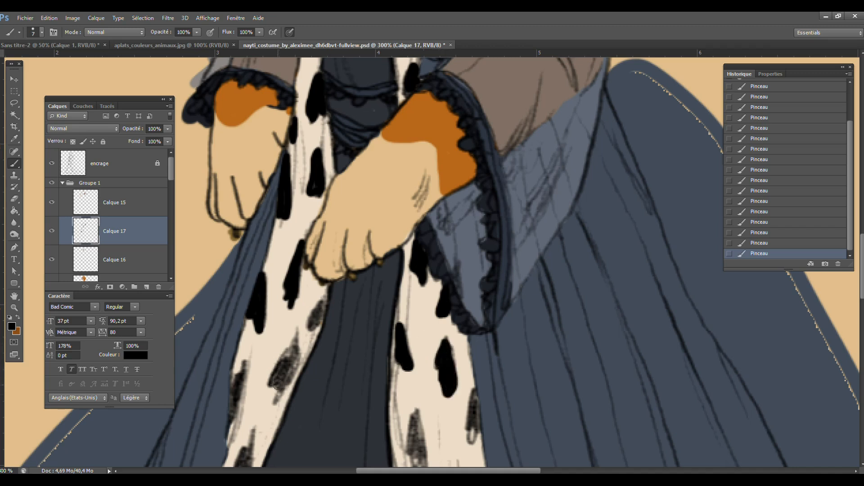
pyautogui.moveTo(274, 402)
pyautogui.mouseDown()
pyautogui.moveTo(288, 385)
pyautogui.moveTo(296, 337)
pyautogui.moveTo(276, 382)
pyautogui.moveTo(290, 354)
pyautogui.mouseUp()
pyautogui.moveTo(226, 426)
pyautogui.mouseDown()
pyautogui.moveTo(243, 382)
pyautogui.moveTo(238, 367)
pyautogui.moveTo(233, 406)
pyautogui.moveTo(237, 395)
pyautogui.mouseUp()
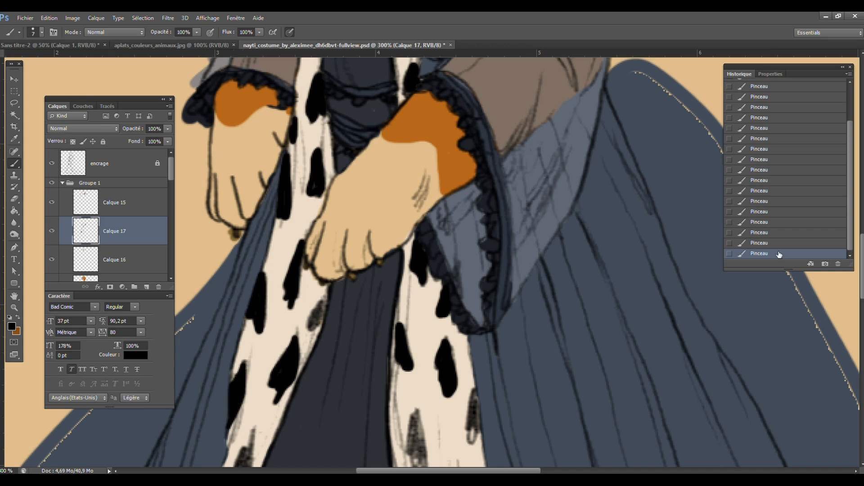
# - Fill the spots with black down the near fur trim, from below the lace cuff to where it widens, plus one on the far trim
pyautogui.scroll(-5, 742, 247)
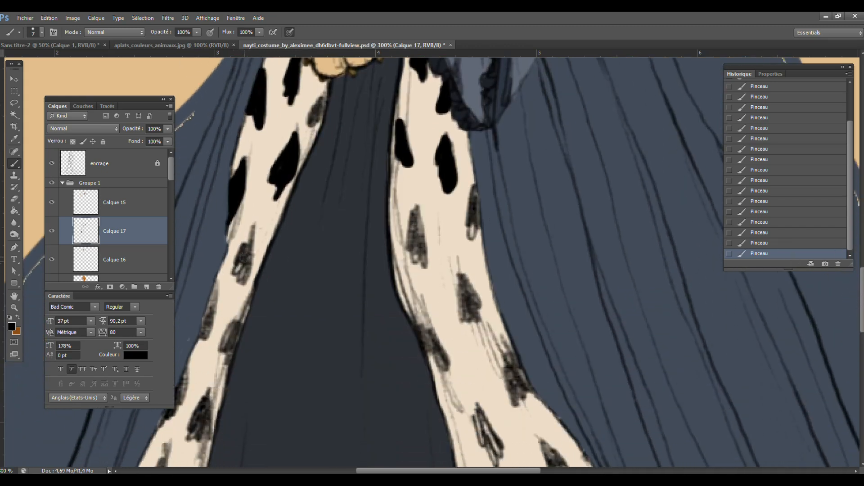
pyautogui.moveTo(253, 232)
pyautogui.mouseDown()
pyautogui.moveTo(238, 284)
pyautogui.moveTo(250, 243)
pyautogui.mouseUp()
pyautogui.moveTo(410, 236)
pyautogui.mouseDown()
pyautogui.moveTo(424, 263)
pyautogui.moveTo(418, 211)
pyautogui.moveTo(423, 259)
pyautogui.moveTo(417, 229)
pyautogui.moveTo(418, 249)
pyautogui.mouseUp()
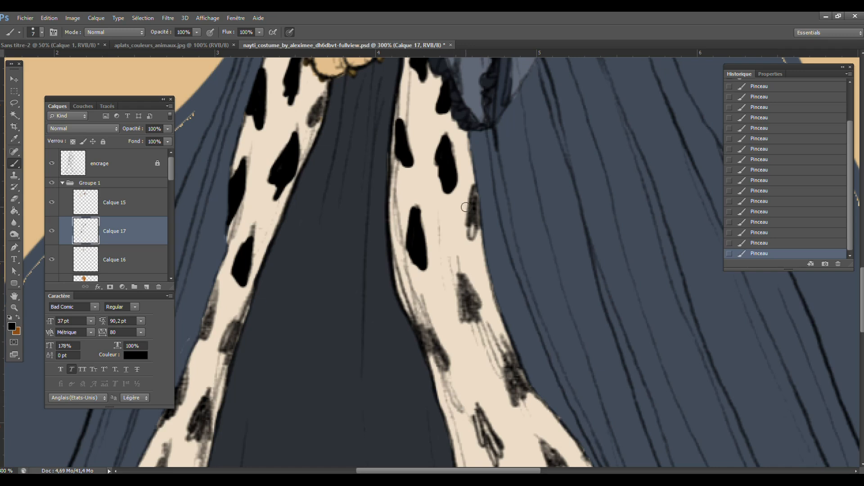
pyautogui.moveTo(474, 190)
pyautogui.mouseDown()
pyautogui.moveTo(472, 238)
pyautogui.moveTo(477, 194)
pyautogui.mouseUp()
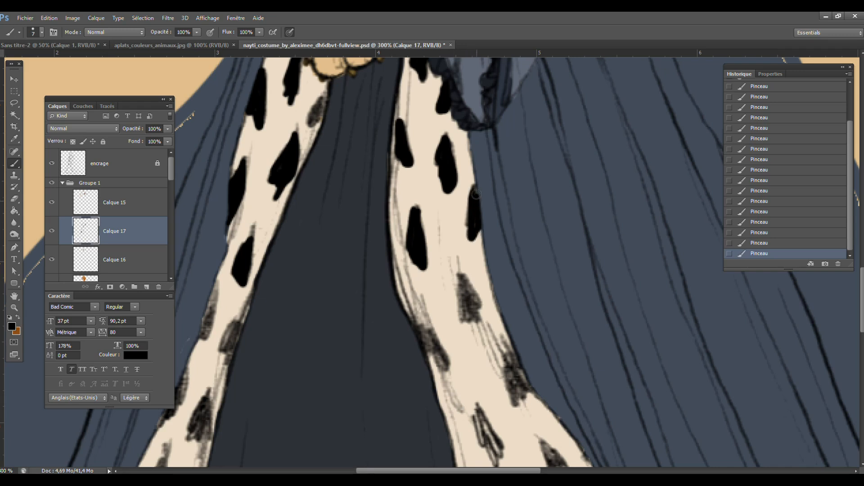
pyautogui.moveTo(461, 279)
pyautogui.mouseDown()
pyautogui.moveTo(460, 317)
pyautogui.moveTo(478, 316)
pyautogui.moveTo(472, 286)
pyautogui.moveTo(474, 308)
pyautogui.mouseUp()
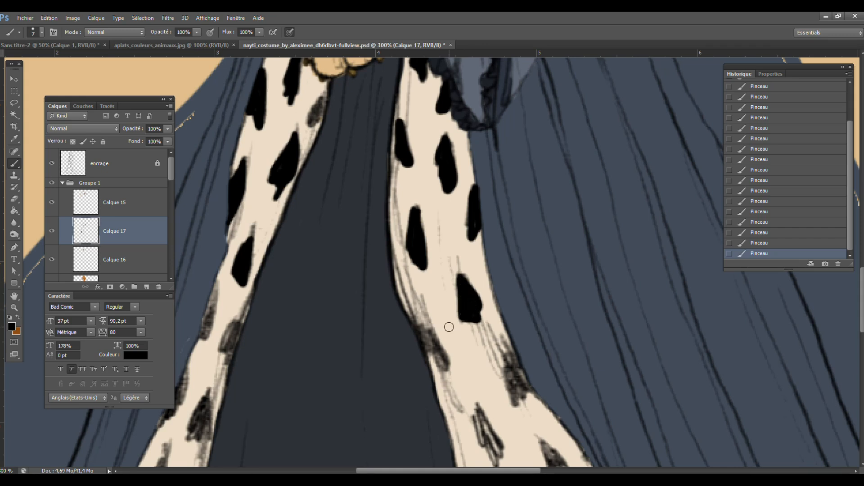
pyautogui.moveTo(425, 350)
pyautogui.mouseDown()
pyautogui.moveTo(446, 366)
pyautogui.moveTo(429, 330)
pyautogui.moveTo(418, 328)
pyautogui.moveTo(431, 341)
pyautogui.mouseUp()
pyautogui.moveTo(508, 352)
pyautogui.mouseDown()
pyautogui.moveTo(515, 406)
pyautogui.moveTo(527, 389)
pyautogui.moveTo(522, 375)
pyautogui.moveTo(515, 391)
pyautogui.moveTo(520, 366)
pyautogui.mouseUp()
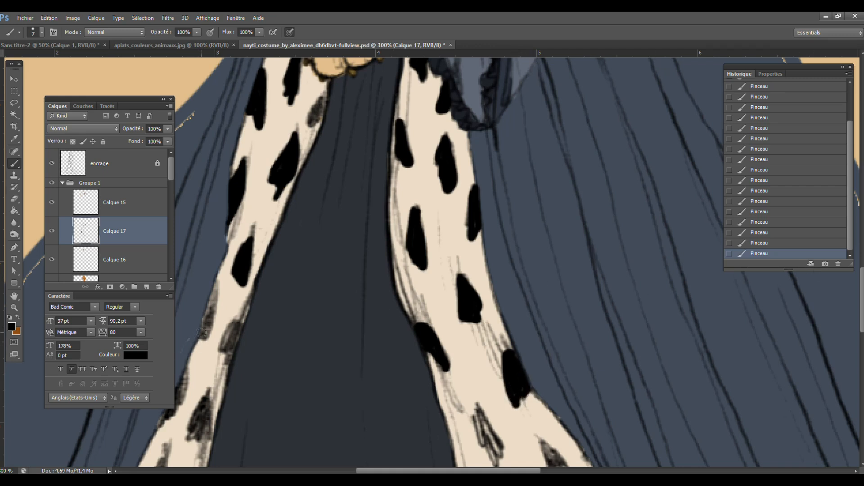
# - Paint the next spots solid black along the lower half of the far fur trim, on both of its edges
pyautogui.moveTo(201, 337); pyautogui.dragTo(217, 280)
pyautogui.moveTo(223, 349)
pyautogui.mouseDown()
pyautogui.moveTo(231, 329)
pyautogui.moveTo(234, 342)
pyautogui.moveTo(250, 298)
pyautogui.mouseUp()
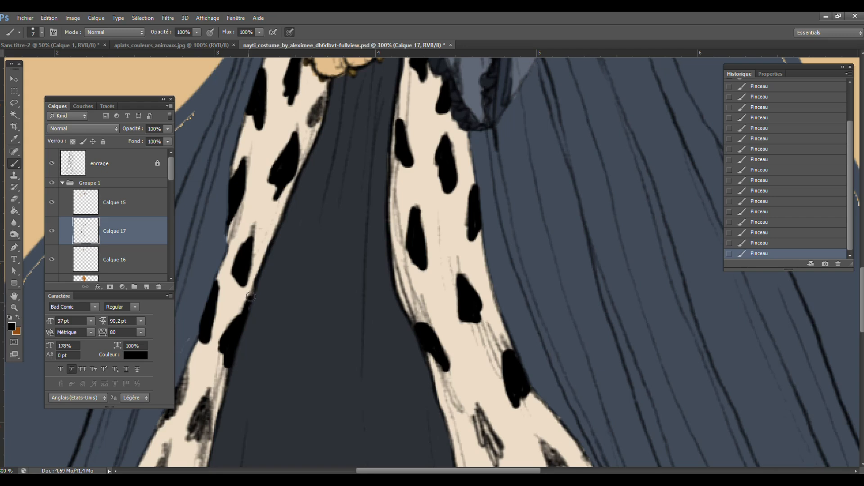
pyautogui.moveTo(160, 421)
pyautogui.mouseDown()
pyautogui.moveTo(188, 371)
pyautogui.moveTo(168, 415)
pyautogui.moveTo(194, 402)
pyautogui.mouseUp()
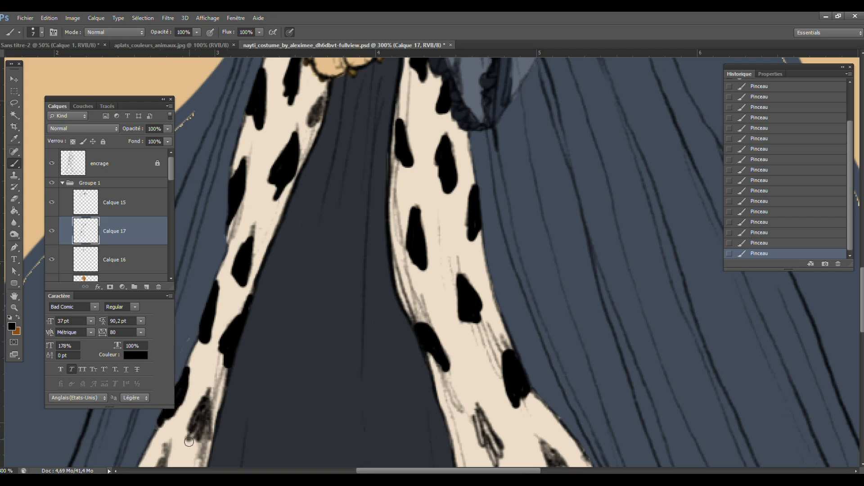
pyautogui.moveTo(189, 442)
pyautogui.mouseDown()
pyautogui.moveTo(210, 393)
pyautogui.moveTo(207, 435)
pyautogui.moveTo(193, 439)
pyautogui.moveTo(199, 418)
pyautogui.moveTo(206, 430)
pyautogui.mouseUp()
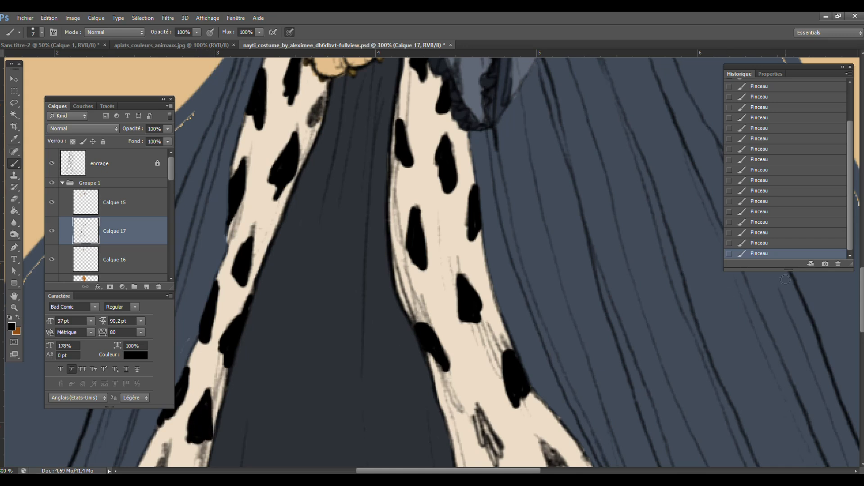
# - Fill all the spots on the wide rounded end of the near fur trim with black
pyautogui.moveTo(862, 287); pyautogui.dragTo(862, 322)
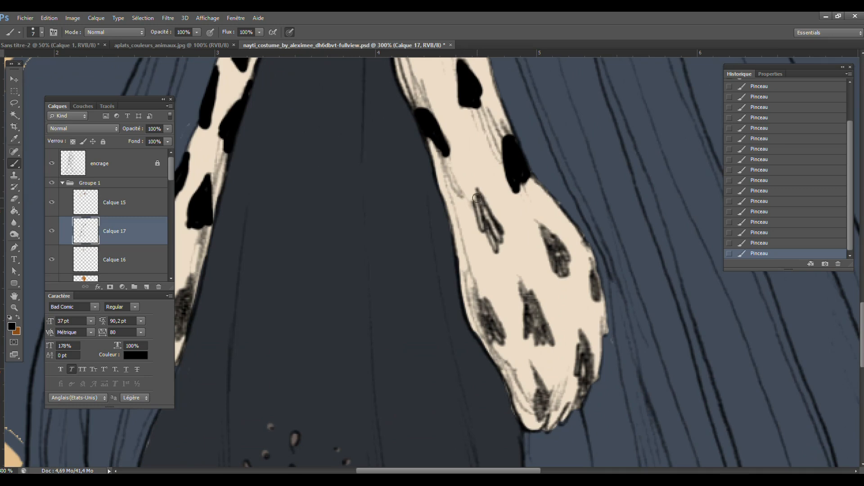
pyautogui.moveTo(476, 190)
pyautogui.mouseDown()
pyautogui.moveTo(476, 214)
pyautogui.moveTo(496, 249)
pyautogui.moveTo(477, 195)
pyautogui.moveTo(491, 232)
pyautogui.moveTo(489, 220)
pyautogui.moveTo(559, 242)
pyautogui.moveTo(541, 227)
pyautogui.moveTo(562, 273)
pyautogui.moveTo(567, 259)
pyautogui.moveTo(545, 228)
pyautogui.moveTo(562, 267)
pyautogui.moveTo(563, 250)
pyautogui.moveTo(586, 246)
pyautogui.mouseUp()
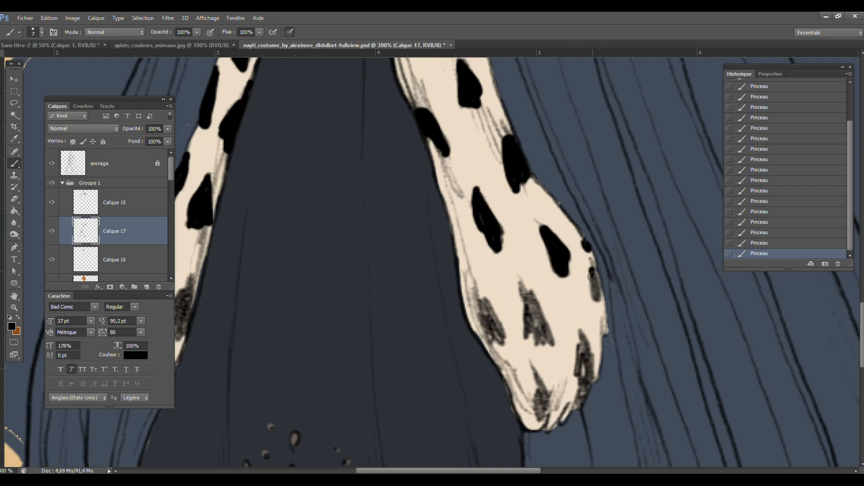
pyautogui.moveTo(593, 275); pyautogui.dragTo(595, 282)
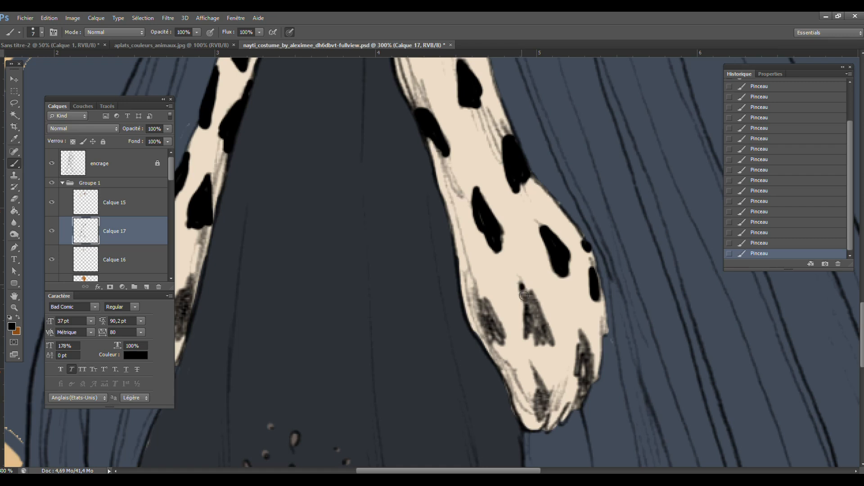
pyautogui.moveTo(524, 296)
pyautogui.mouseDown()
pyautogui.moveTo(525, 338)
pyautogui.moveTo(533, 330)
pyautogui.moveTo(536, 344)
pyautogui.moveTo(550, 345)
pyautogui.moveTo(529, 294)
pyautogui.moveTo(542, 338)
pyautogui.moveTo(530, 320)
pyautogui.mouseUp()
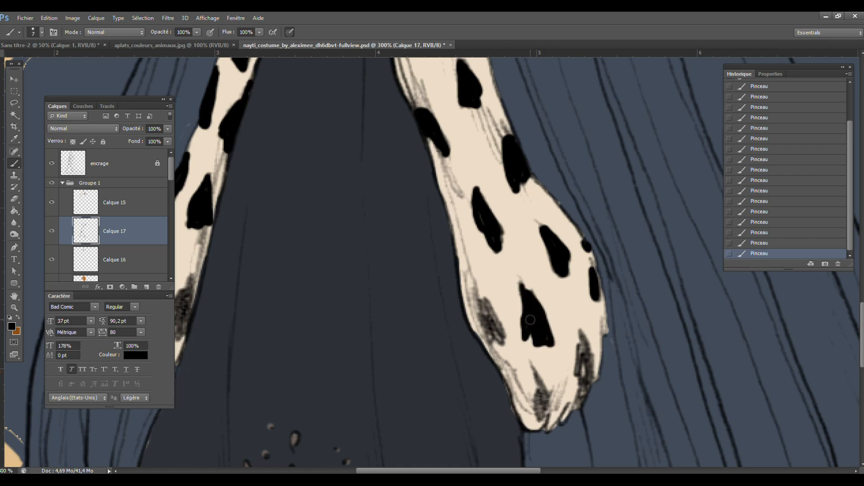
pyautogui.moveTo(483, 303)
pyautogui.mouseDown()
pyautogui.moveTo(487, 339)
pyautogui.moveTo(502, 343)
pyautogui.moveTo(483, 301)
pyautogui.moveTo(489, 337)
pyautogui.moveTo(500, 337)
pyautogui.moveTo(487, 313)
pyautogui.mouseUp()
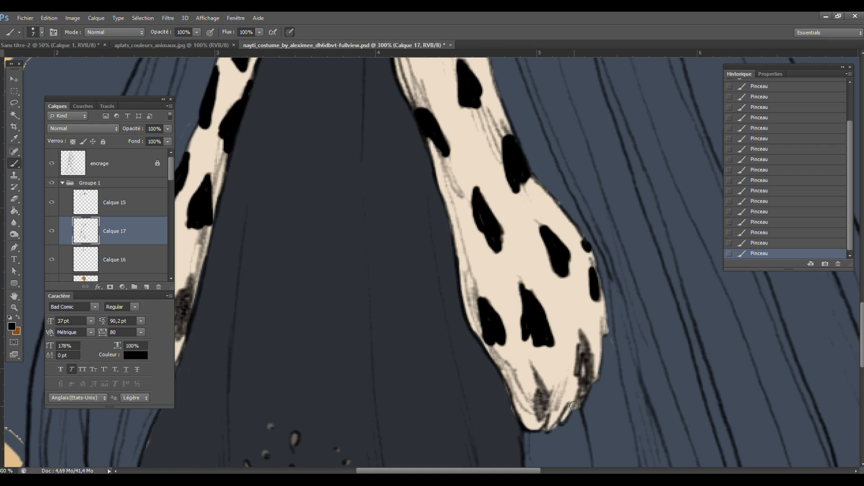
pyautogui.moveTo(574, 405)
pyautogui.mouseDown()
pyautogui.moveTo(580, 338)
pyautogui.moveTo(587, 372)
pyautogui.moveTo(581, 339)
pyautogui.moveTo(587, 381)
pyautogui.moveTo(576, 405)
pyautogui.moveTo(589, 383)
pyautogui.mouseUp()
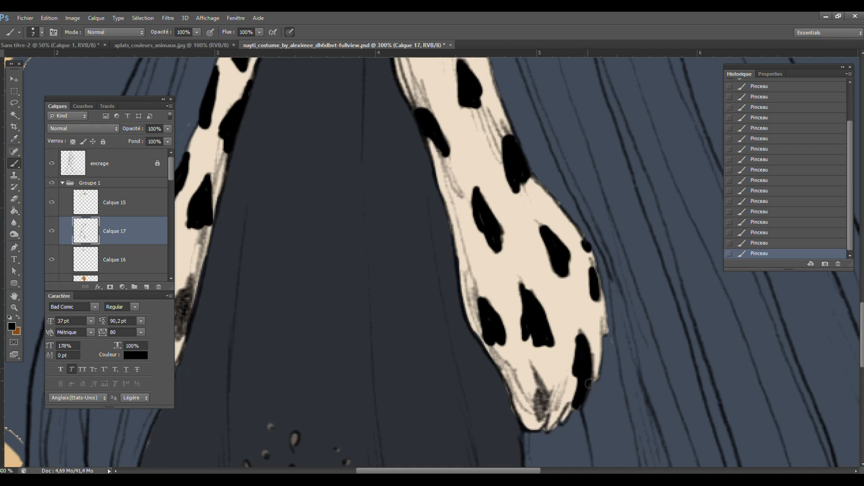
pyautogui.moveTo(544, 421)
pyautogui.mouseDown()
pyautogui.moveTo(535, 368)
pyautogui.moveTo(545, 423)
pyautogui.moveTo(539, 410)
pyautogui.mouseUp()
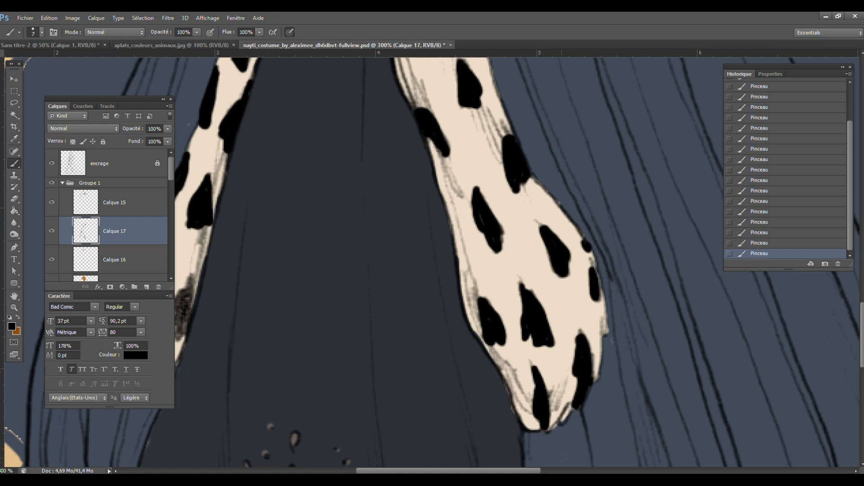
# - Fill the remaining spots at the lower end of the far fur trim with black
pyautogui.hscroll(-4, 433, 280)
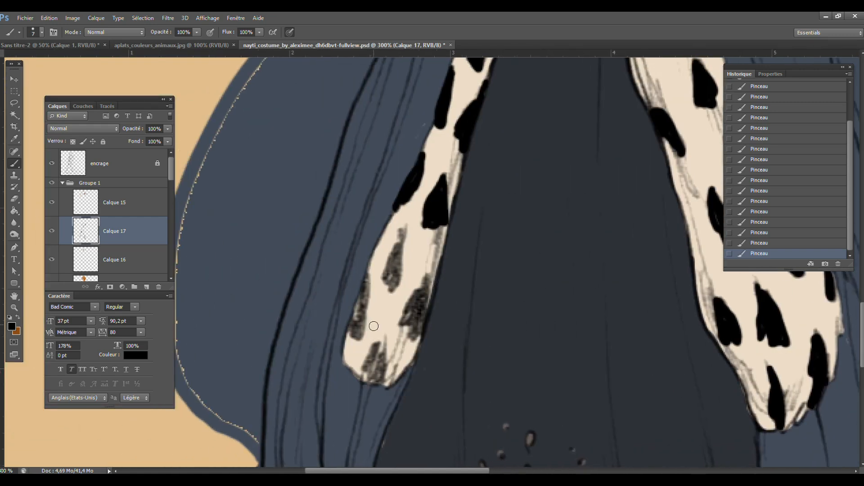
pyautogui.moveTo(350, 326)
pyautogui.mouseDown()
pyautogui.moveTo(364, 287)
pyautogui.moveTo(363, 324)
pyautogui.moveTo(367, 277)
pyautogui.moveTo(365, 306)
pyautogui.moveTo(388, 278)
pyautogui.moveTo(392, 288)
pyautogui.moveTo(396, 280)
pyautogui.moveTo(403, 235)
pyautogui.moveTo(393, 272)
pyautogui.mouseUp()
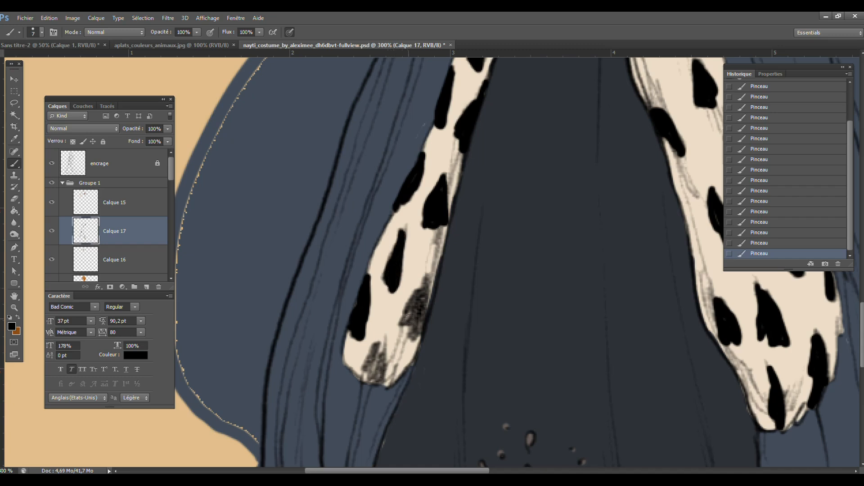
pyautogui.moveTo(421, 331)
pyautogui.mouseDown()
pyautogui.moveTo(410, 343)
pyautogui.moveTo(401, 320)
pyautogui.moveTo(420, 277)
pyautogui.moveTo(414, 334)
pyautogui.moveTo(422, 292)
pyautogui.mouseUp()
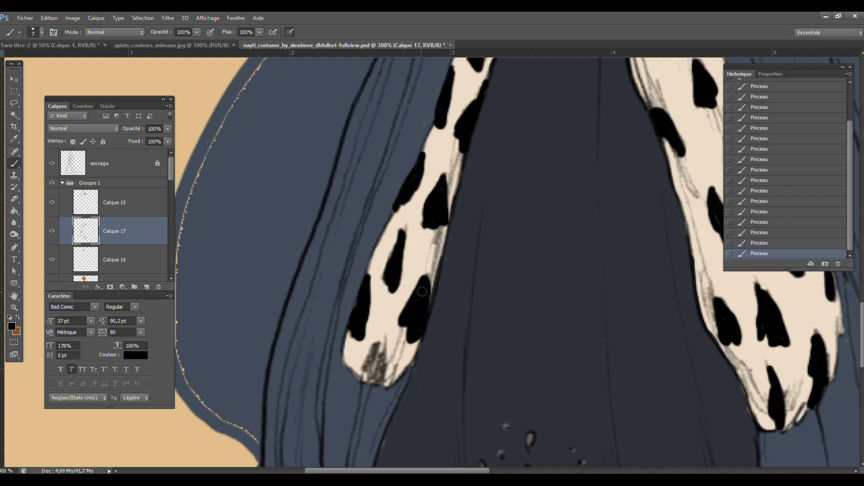
pyautogui.moveTo(370, 382)
pyautogui.mouseDown()
pyautogui.moveTo(366, 357)
pyautogui.moveTo(385, 337)
pyautogui.moveTo(378, 381)
pyautogui.moveTo(383, 347)
pyautogui.moveTo(371, 375)
pyautogui.mouseUp()
# - Lower the opacity of the fur spots layer Calque 17 to 52% and check the colours with the encrage layer briefly hidden
pyautogui.press('z')
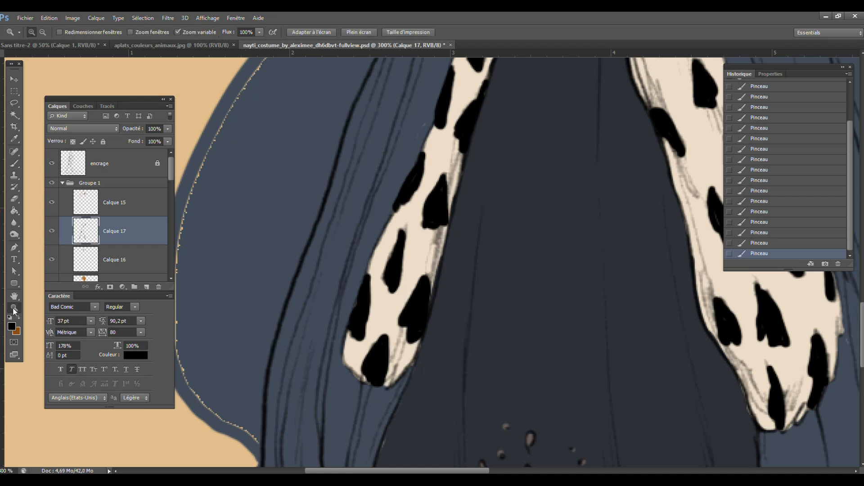
pyautogui.keyDown('alt'); pyautogui.click(499, 279); pyautogui.keyUp('alt')
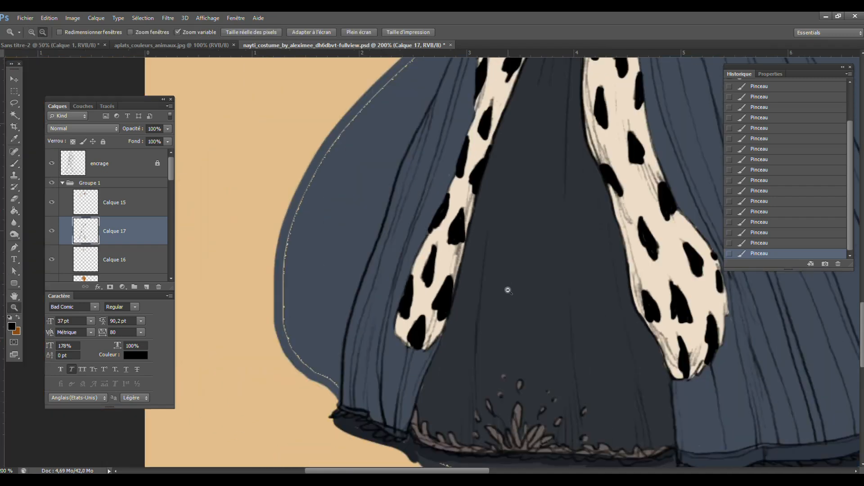
pyautogui.keyDown('alt'); pyautogui.click(513, 297); pyautogui.keyUp('alt')
pyautogui.keyDown('alt'); pyautogui.click(515, 300); pyautogui.keyUp('alt')
pyautogui.keyDown('alt'); pyautogui.click(515, 300); pyautogui.keyUp('alt')
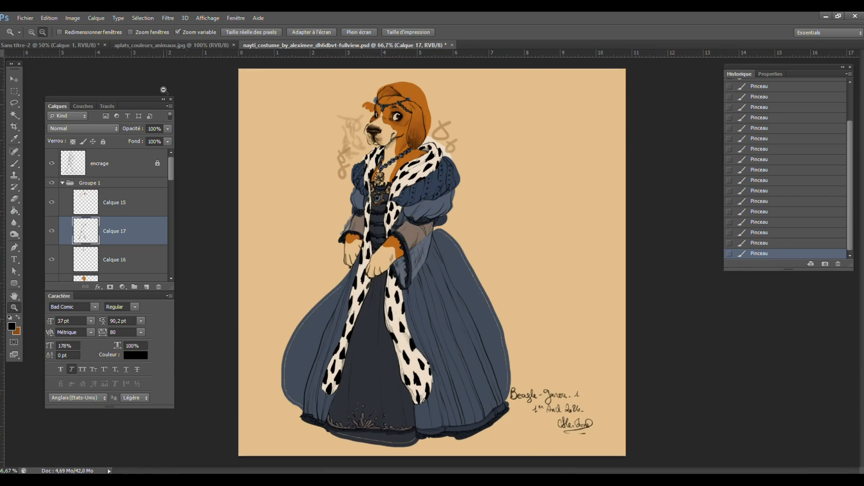
pyautogui.moveTo(168, 130); pyautogui.dragTo(85, 160)
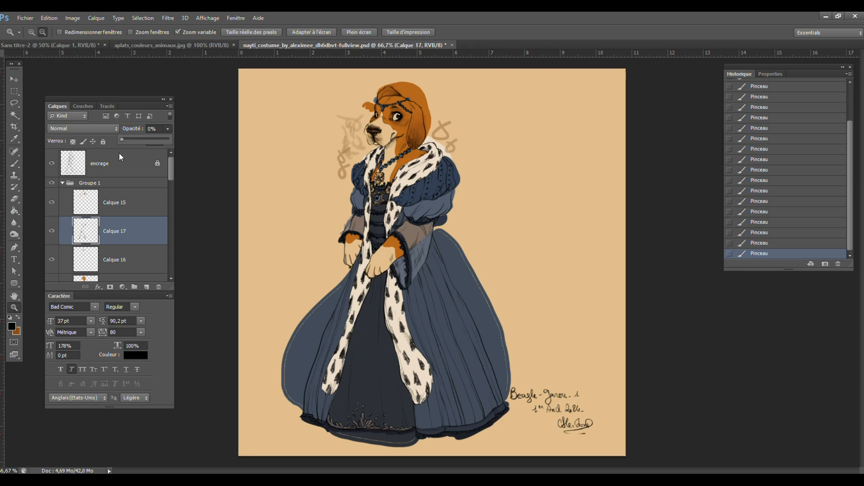
pyautogui.moveTo(120, 152); pyautogui.dragTo(145, 149)
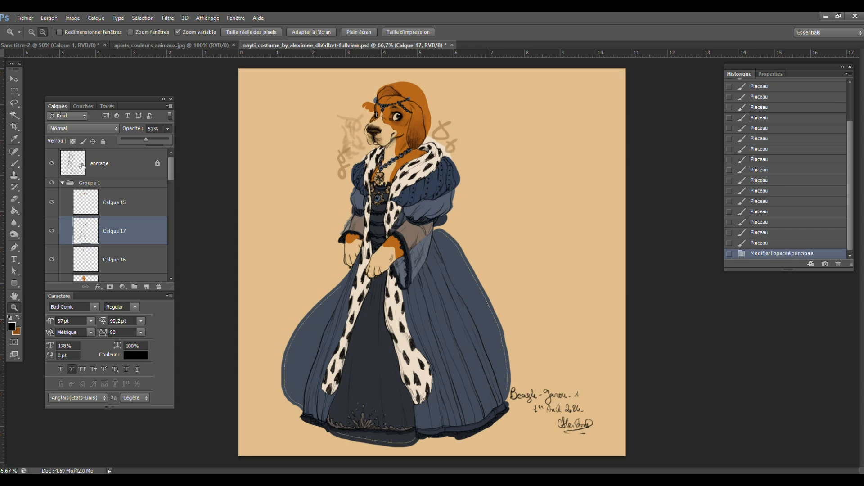
pyautogui.click(51, 165)
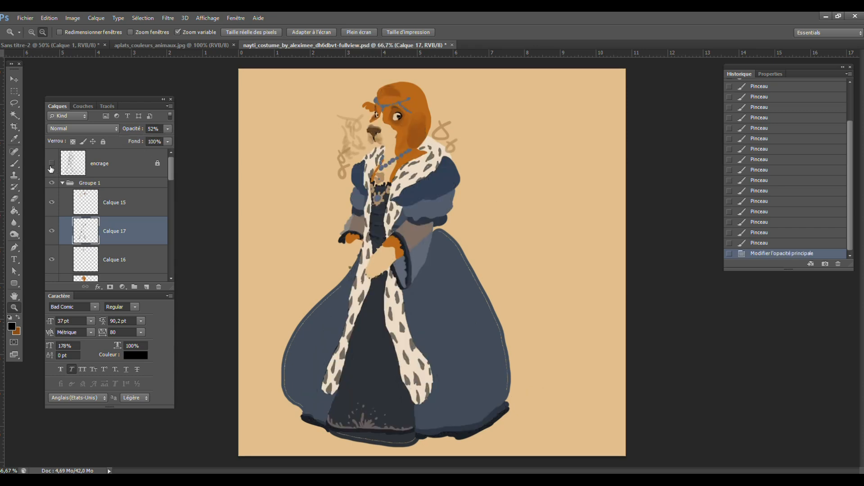
pyautogui.click(52, 164)
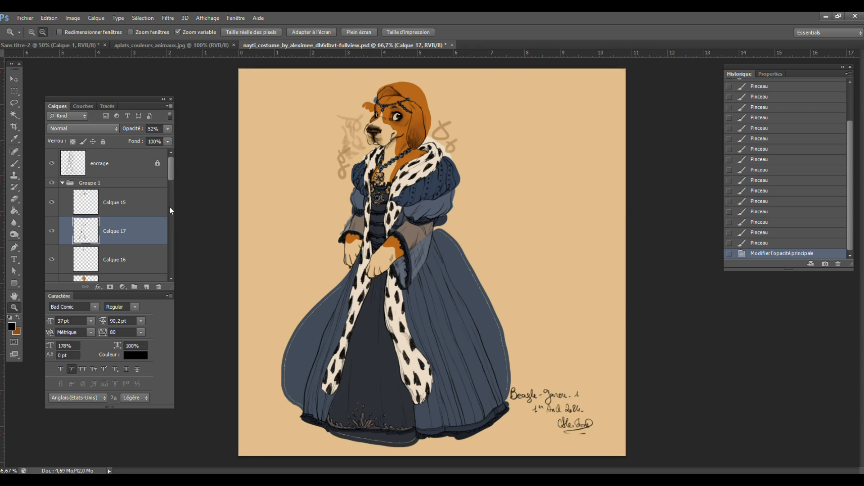
# - Add a new layer above Calque 17 and set the brush's foreground colour to a bright saturated orange
pyautogui.click(145, 287)
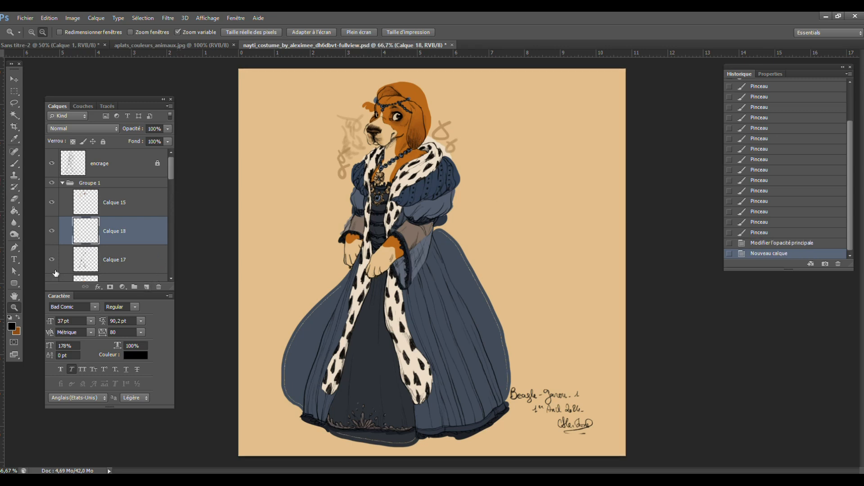
pyautogui.click(32, 32)
pyautogui.click(461, 189)
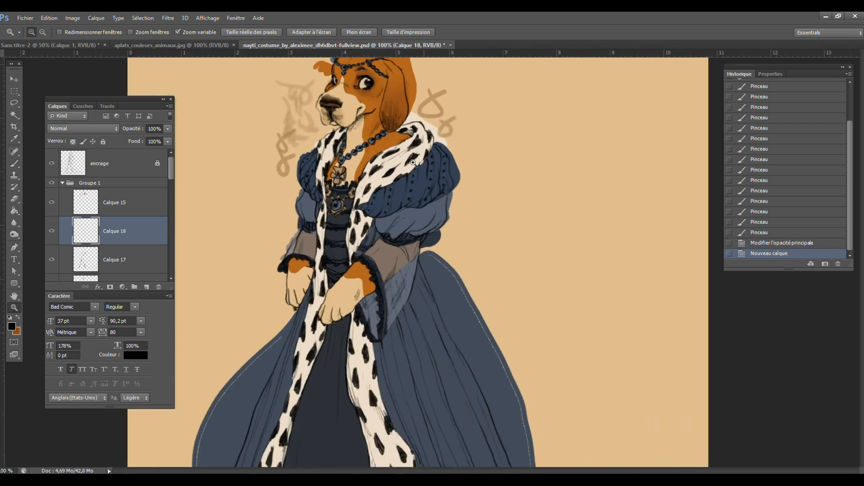
pyautogui.click(411, 188)
pyautogui.click(18, 164)
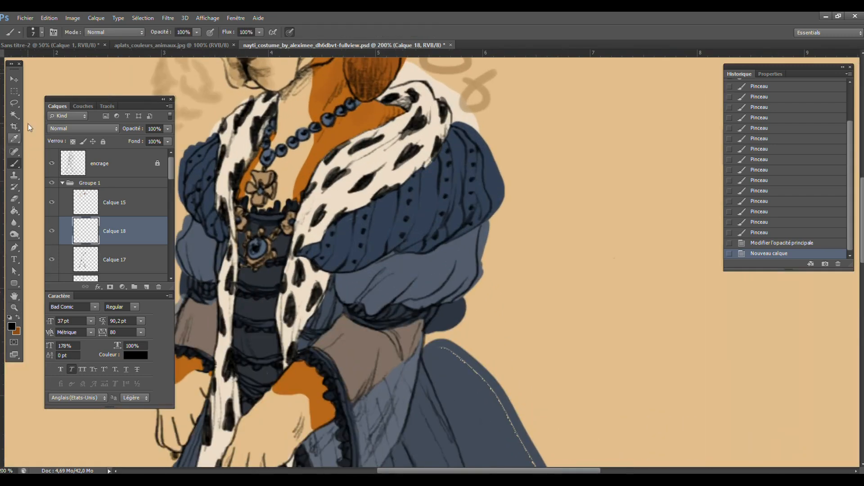
pyautogui.click(12, 326)
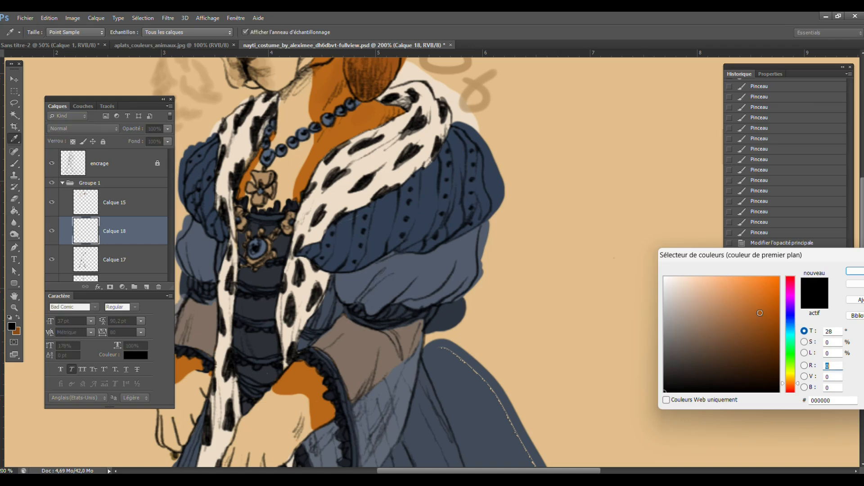
pyautogui.click(777, 278)
pyautogui.click(855, 271)
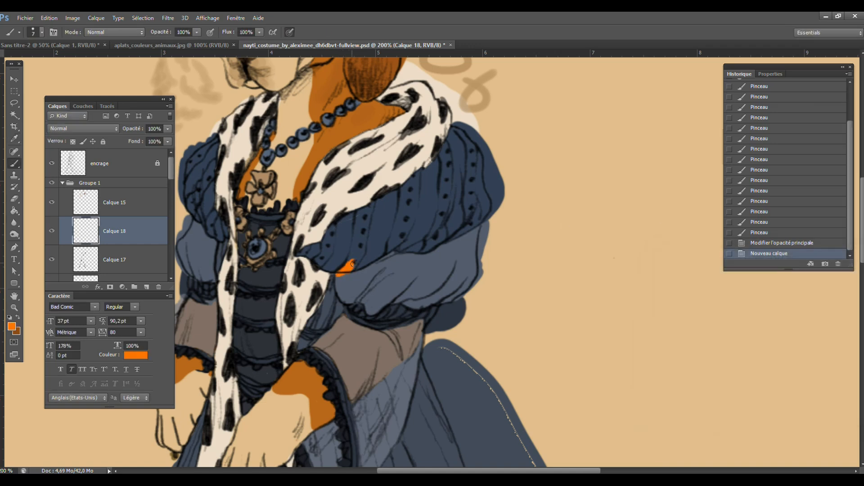
# - Paint the dotted vertical bands of the near puffed upper sleeve bright orange, from the fur collar down to the sleeve's lower edge
pyautogui.moveTo(363, 250)
pyautogui.mouseDown()
pyautogui.moveTo(355, 260)
pyautogui.moveTo(370, 197)
pyautogui.mouseUp()
pyautogui.moveTo(317, 260)
pyautogui.mouseDown()
pyautogui.moveTo(326, 227)
pyautogui.moveTo(331, 248)
pyautogui.moveTo(336, 213)
pyautogui.moveTo(333, 234)
pyautogui.moveTo(301, 255)
pyautogui.mouseUp()
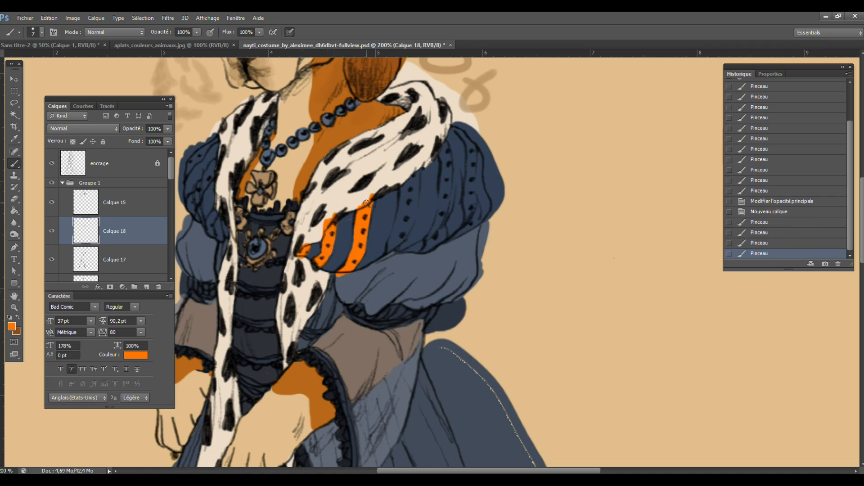
pyautogui.moveTo(393, 238)
pyautogui.mouseDown()
pyautogui.moveTo(404, 176)
pyautogui.moveTo(414, 165)
pyautogui.moveTo(416, 212)
pyautogui.moveTo(394, 250)
pyautogui.moveTo(412, 211)
pyautogui.moveTo(412, 167)
pyautogui.moveTo(405, 189)
pyautogui.mouseUp()
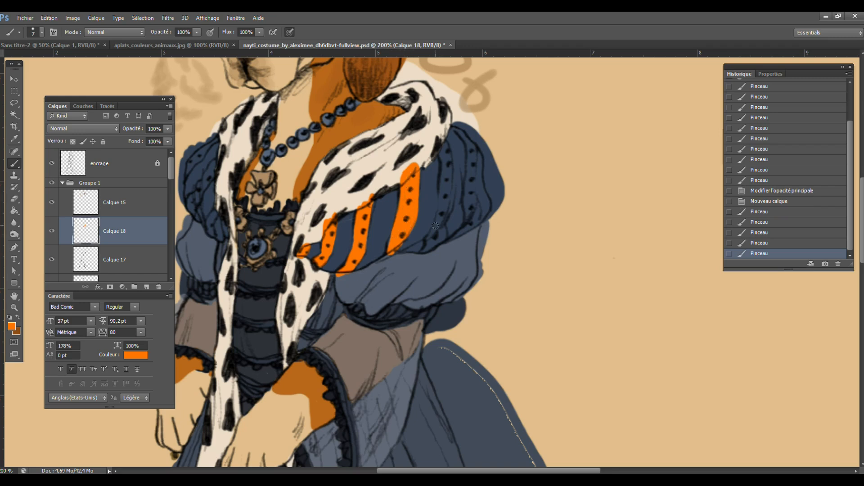
pyautogui.moveTo(427, 240); pyautogui.dragTo(433, 231)
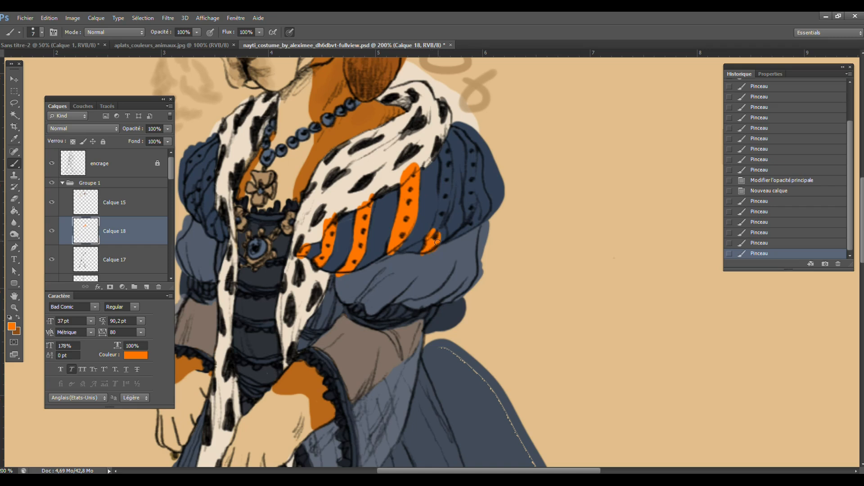
pyautogui.moveTo(435, 227)
pyautogui.mouseDown()
pyautogui.moveTo(445, 189)
pyautogui.moveTo(448, 202)
pyautogui.moveTo(449, 194)
pyautogui.moveTo(449, 156)
pyautogui.moveTo(443, 187)
pyautogui.mouseUp()
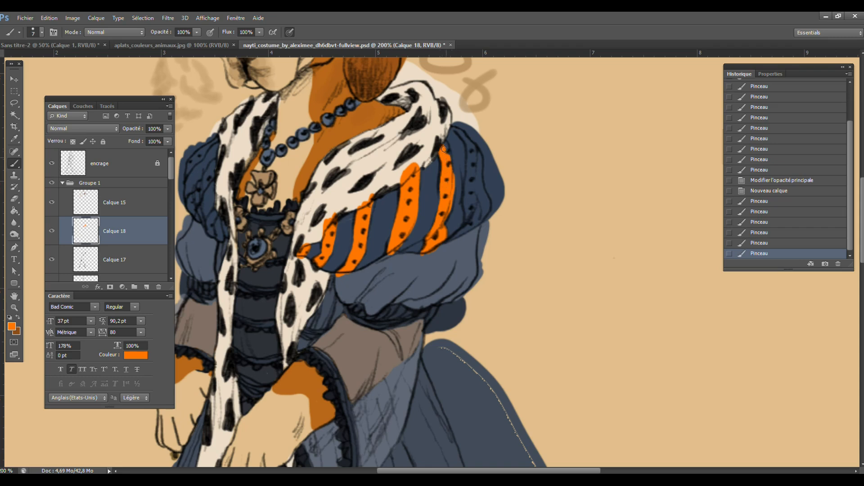
pyautogui.moveTo(444, 149)
pyautogui.mouseDown()
pyautogui.moveTo(464, 138)
pyautogui.moveTo(473, 161)
pyautogui.moveTo(467, 222)
pyautogui.moveTo(450, 244)
pyautogui.mouseUp()
pyautogui.moveTo(476, 219)
pyautogui.mouseDown()
pyautogui.moveTo(474, 136)
pyautogui.moveTo(455, 127)
pyautogui.mouseUp()
pyautogui.hscroll(-3, 367, 201)
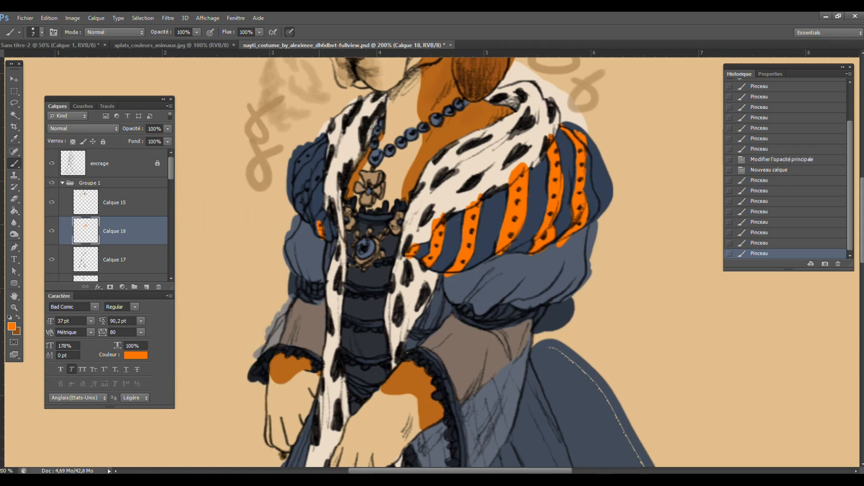
# - Paint the dotted bands of the far puffed upper sleeve bright orange, up to the edge of the fur collar
pyautogui.moveTo(322, 213)
pyautogui.mouseDown()
pyautogui.moveTo(326, 206)
pyautogui.moveTo(296, 210)
pyautogui.mouseUp()
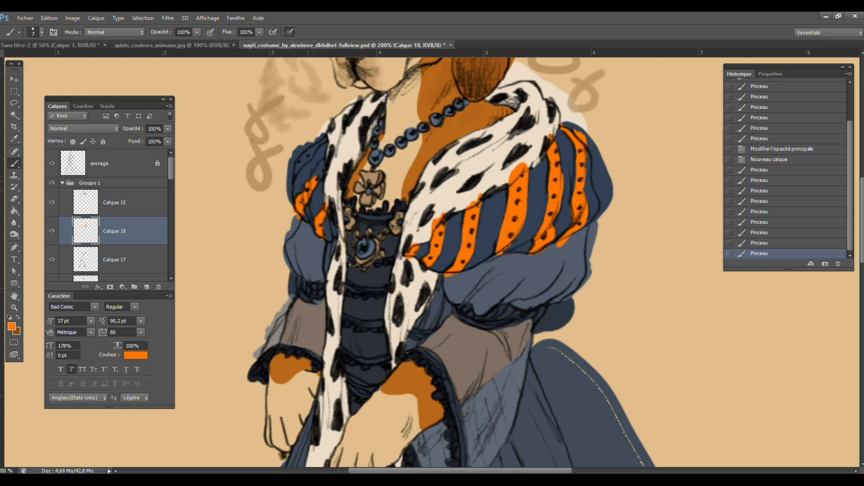
pyautogui.moveTo(326, 161); pyautogui.dragTo(290, 178)
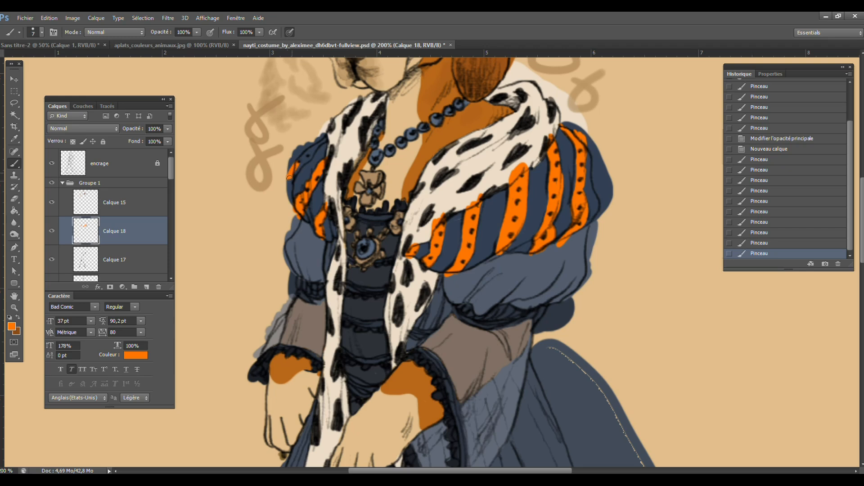
pyautogui.moveTo(318, 139)
pyautogui.mouseDown()
pyautogui.moveTo(300, 155)
pyautogui.moveTo(330, 134)
pyautogui.mouseUp()
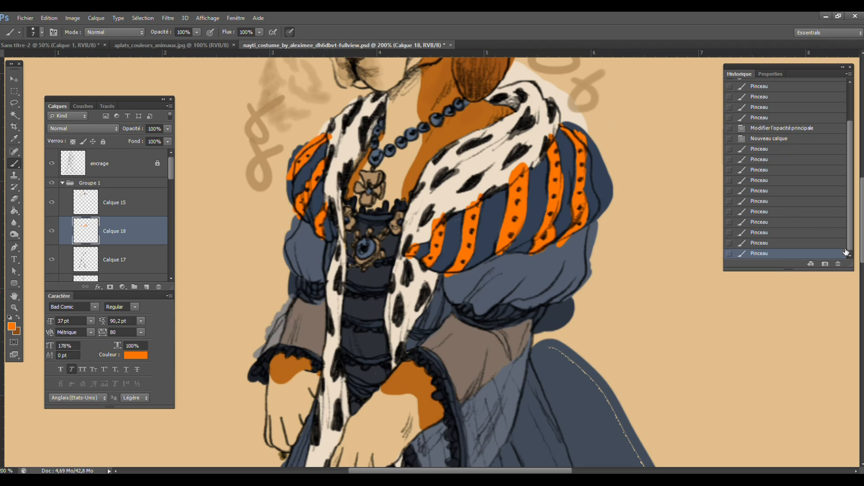
# - Desaturate the sleeve stripes layer Calque 18 to -100 and set its blend mode to Produit
pyautogui.moveTo(860, 245); pyautogui.dragTo(821, 216)
pyautogui.click(18, 309)
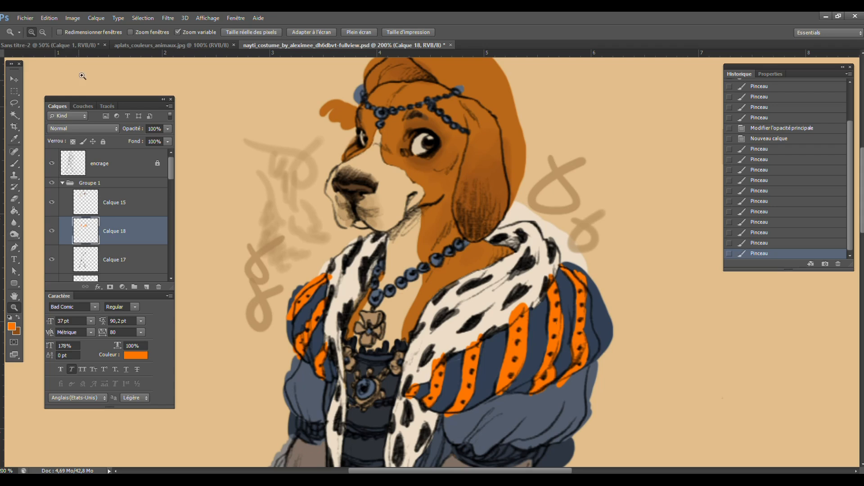
pyautogui.click(43, 33)
pyautogui.click(425, 281)
pyautogui.click(425, 281)
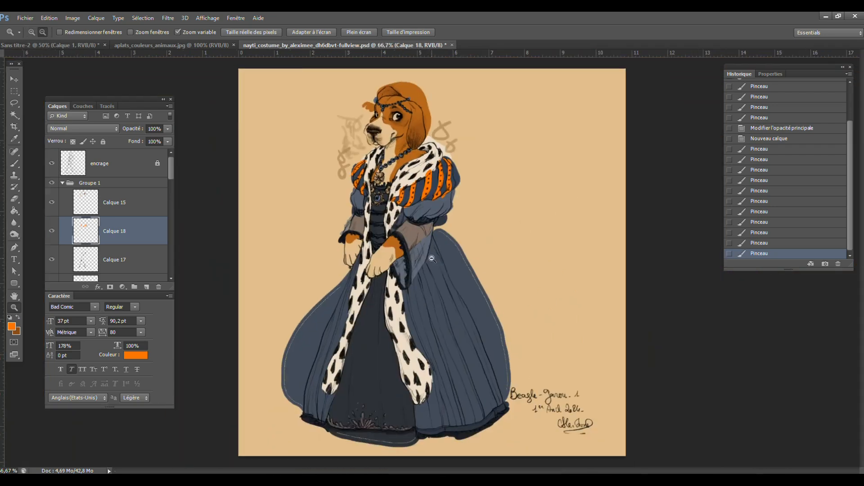
pyautogui.hotkey('ctrl', 'u')
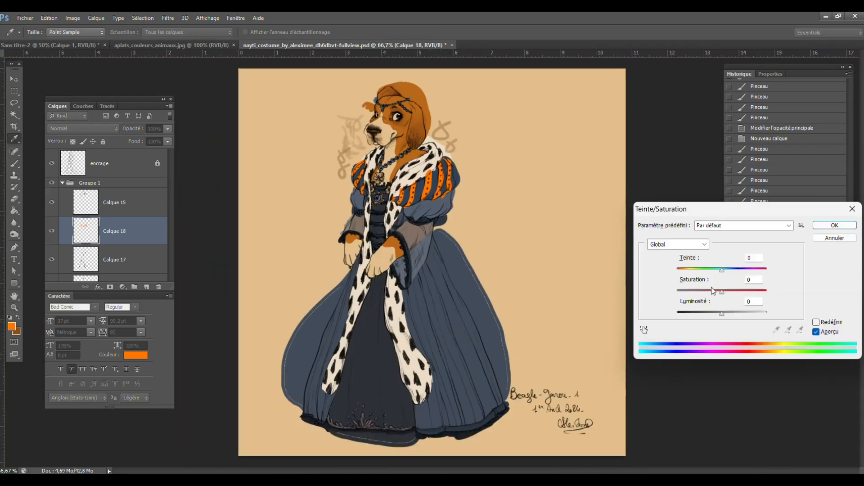
pyautogui.moveTo(722, 292); pyautogui.dragTo(660, 298)
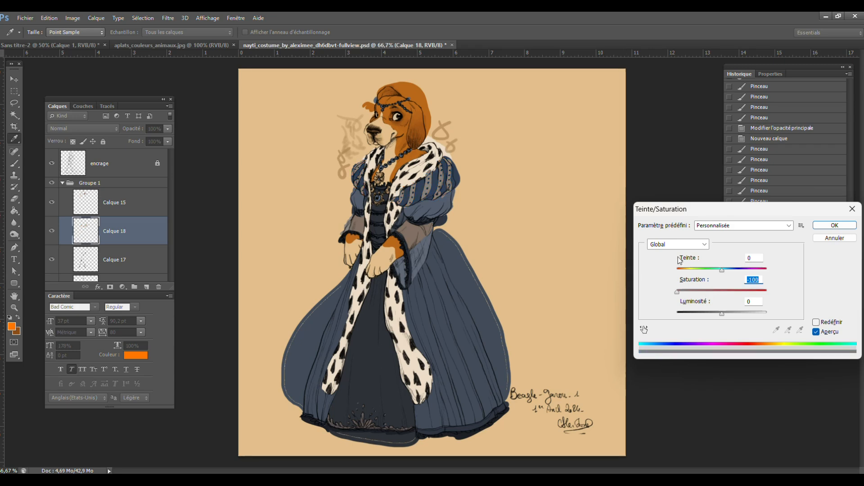
pyautogui.click(834, 225)
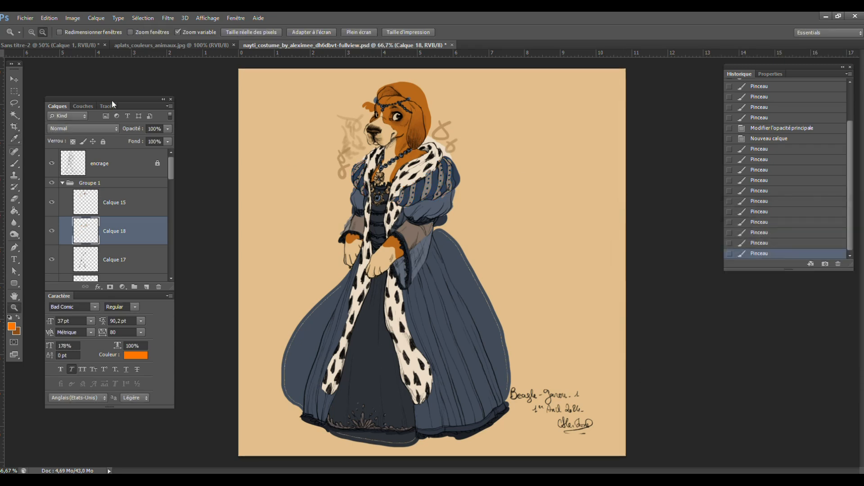
pyautogui.click(74, 129)
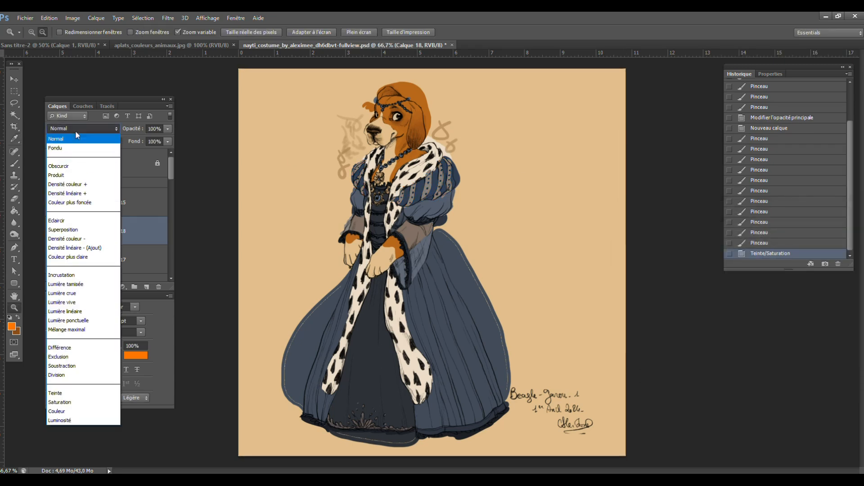
pyautogui.click(73, 175)
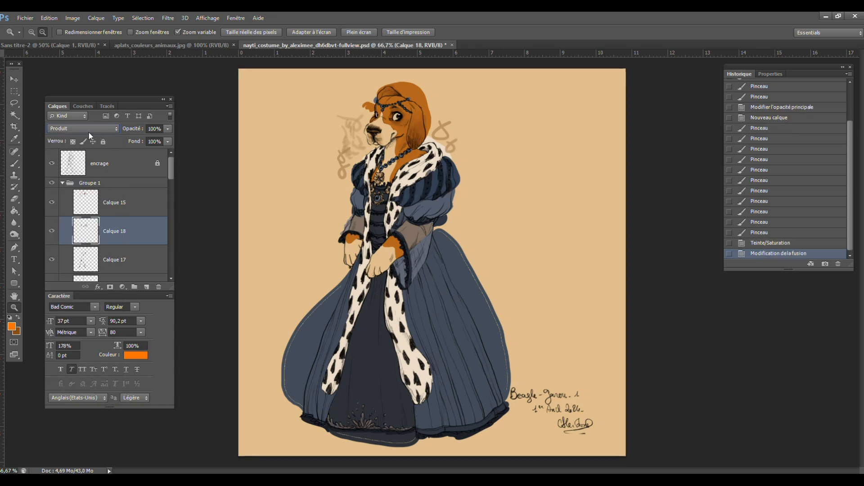
# - Colorize the stripes on Calque 18 with hue 28, saturation 45 and lightness +49
pyautogui.hotkey('ctrl', 'u')
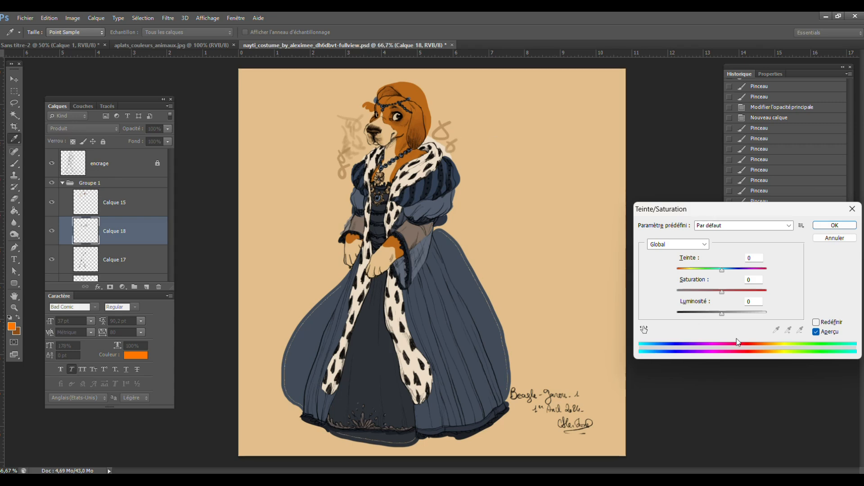
pyautogui.moveTo(722, 317); pyautogui.dragTo(792, 322)
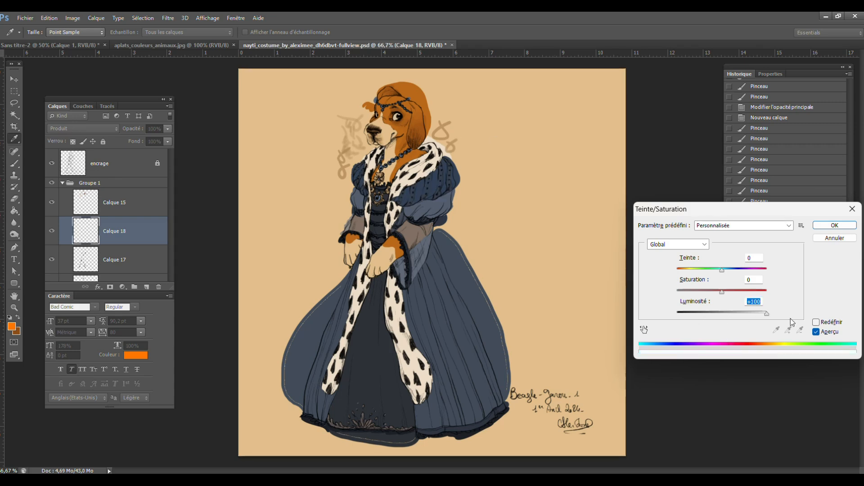
pyautogui.moveTo(766, 313)
pyautogui.mouseDown()
pyautogui.moveTo(747, 318)
pyautogui.moveTo(780, 319)
pyautogui.mouseUp()
pyautogui.moveTo(773, 318); pyautogui.dragTo(738, 321)
pyautogui.click(816, 322)
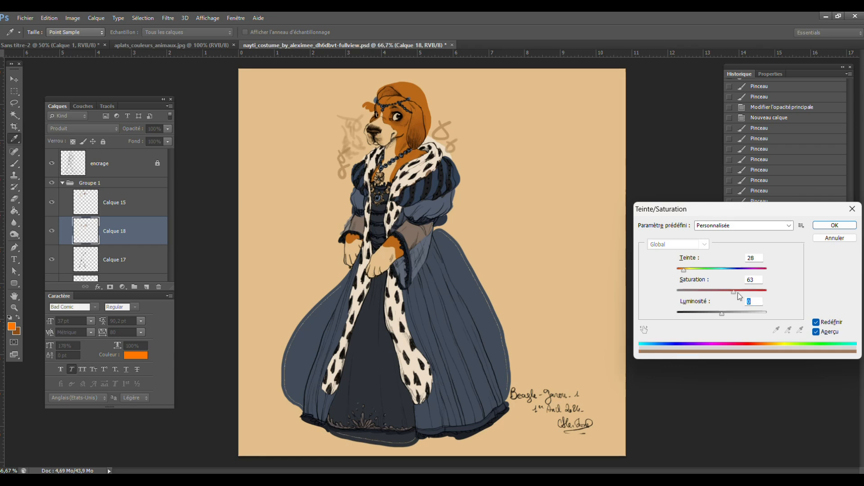
pyautogui.moveTo(722, 312); pyautogui.dragTo(744, 314)
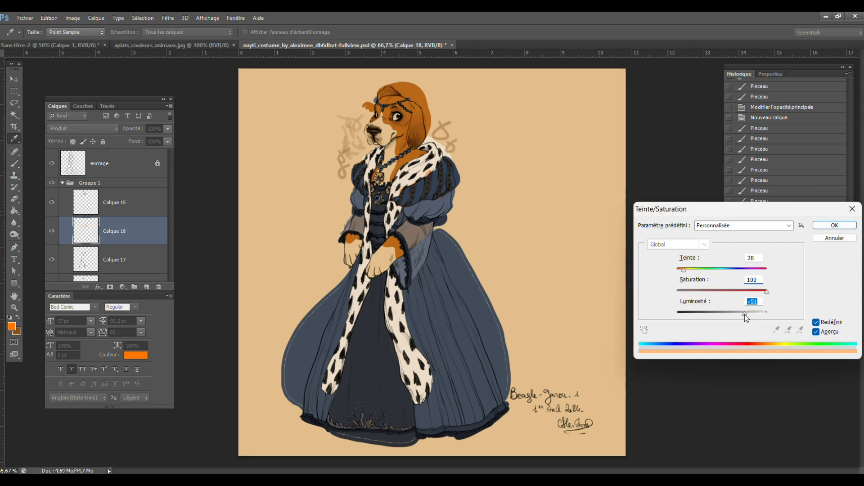
pyautogui.moveTo(744, 314); pyautogui.dragTo(732, 295)
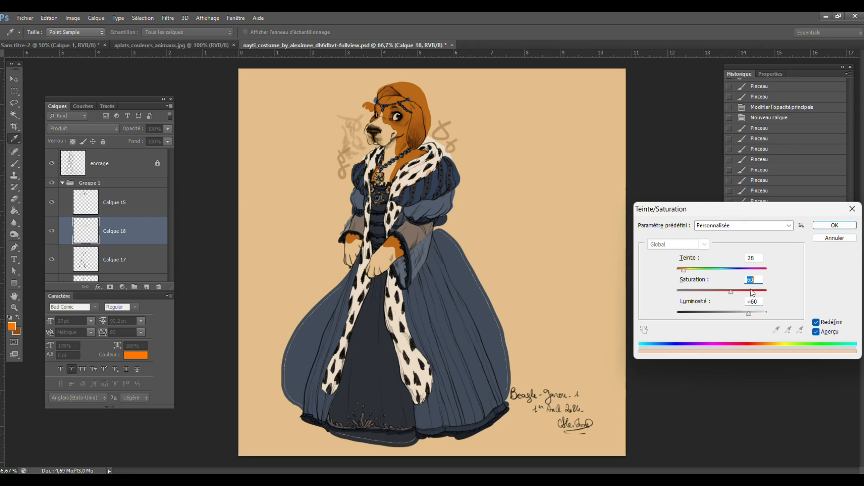
pyautogui.moveTo(731, 295); pyautogui.dragTo(744, 314)
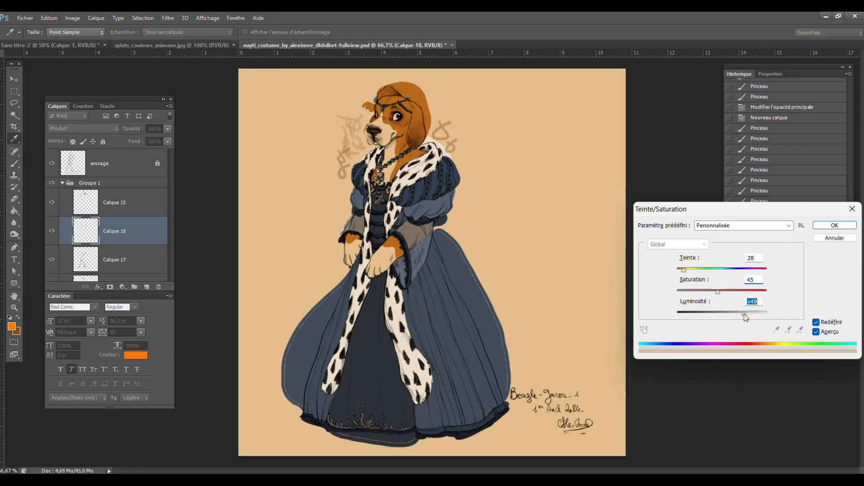
pyautogui.click(824, 225)
# - Find the upper sleeves' colour layer Calque 4 and select the empty area around the sleeves with the Magic Wand
pyautogui.press('z')
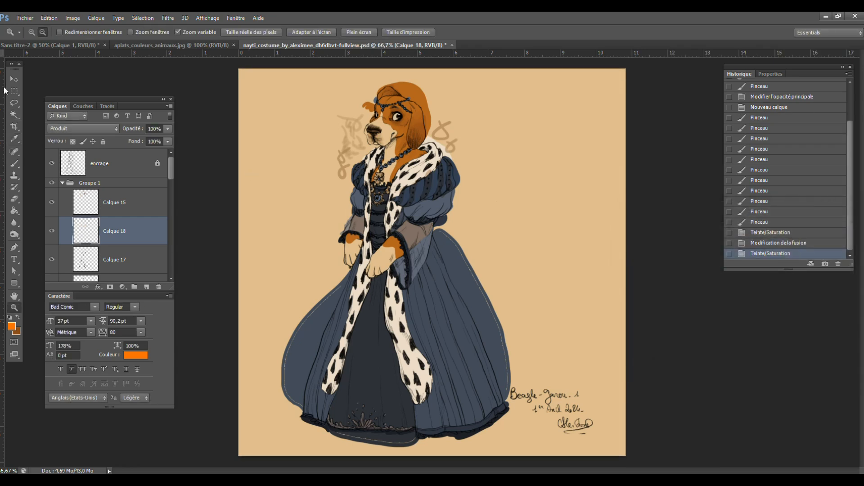
pyautogui.press('v')
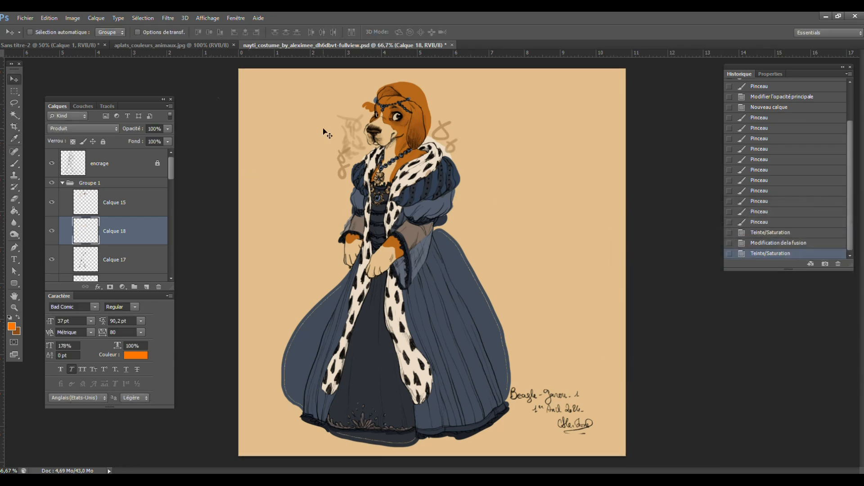
pyautogui.rightClick(435, 189)
pyautogui.click(441, 208)
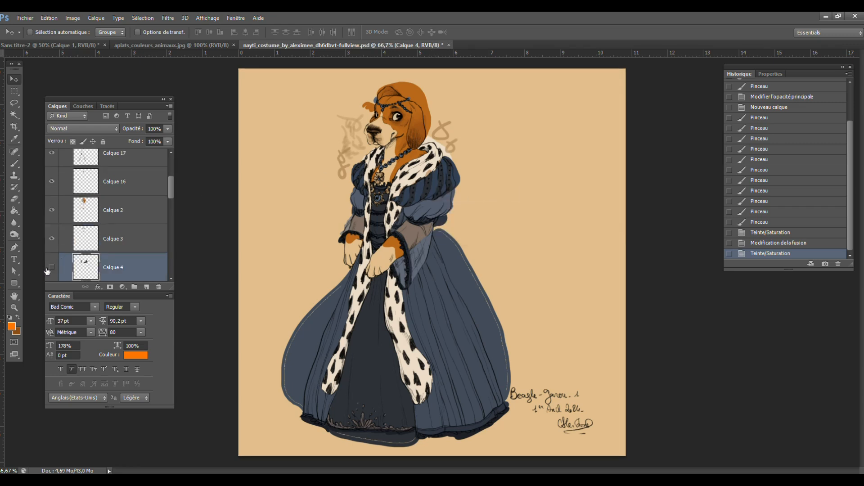
pyautogui.click(50, 268)
pyautogui.click(14, 115)
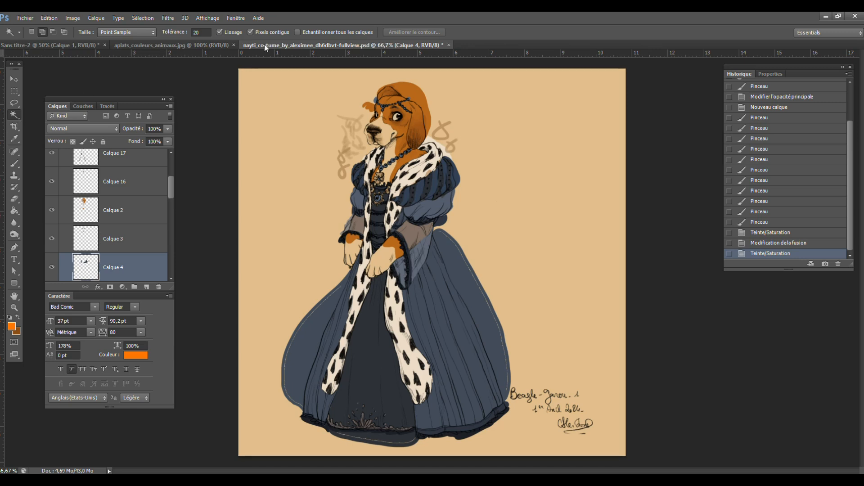
pyautogui.click(293, 193)
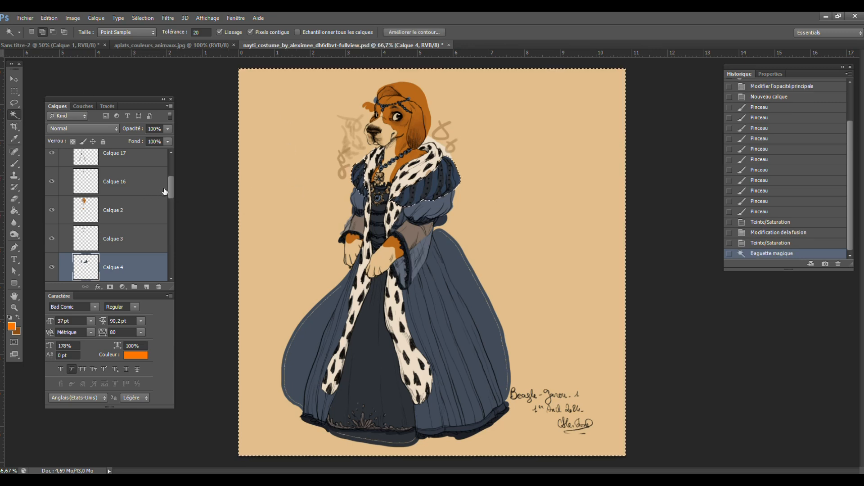
# - Erase the stripe colour lying outside the sleeves on Calque 18, and deselect
pyautogui.moveTo(170, 188); pyautogui.dragTo(170, 168)
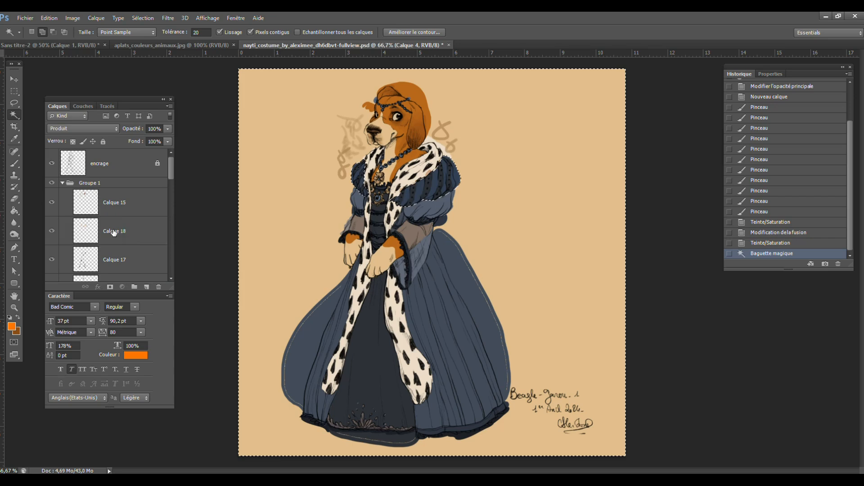
pyautogui.click(90, 231)
pyautogui.click(51, 231)
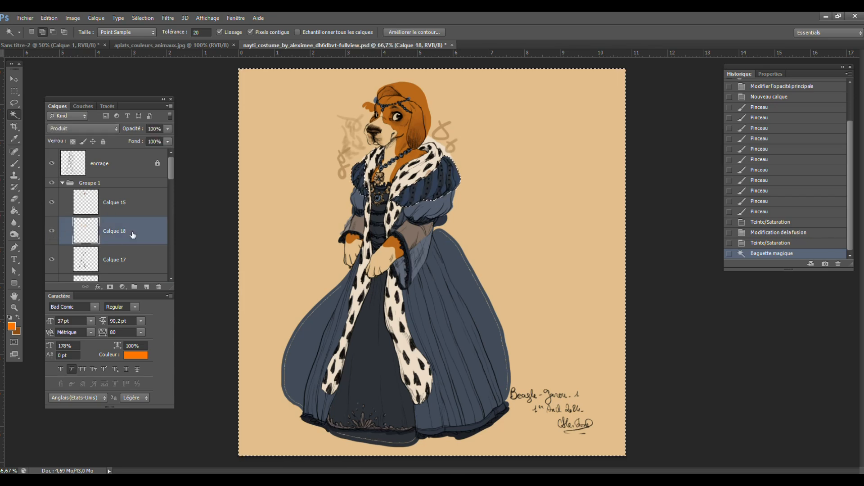
pyautogui.press('Delete')
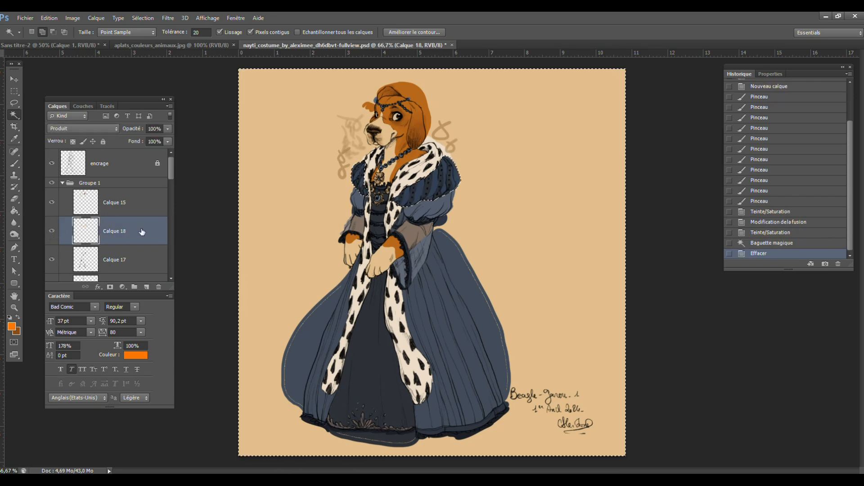
pyautogui.hotkey('ctrl', 'd')
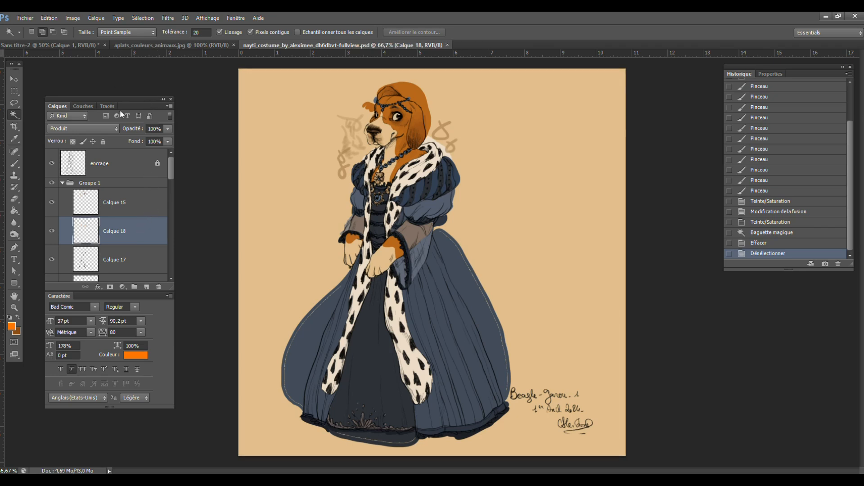
# - Collapse Groupe 1 and compare the drawing with the colour group hidden and shown
pyautogui.click(63, 184)
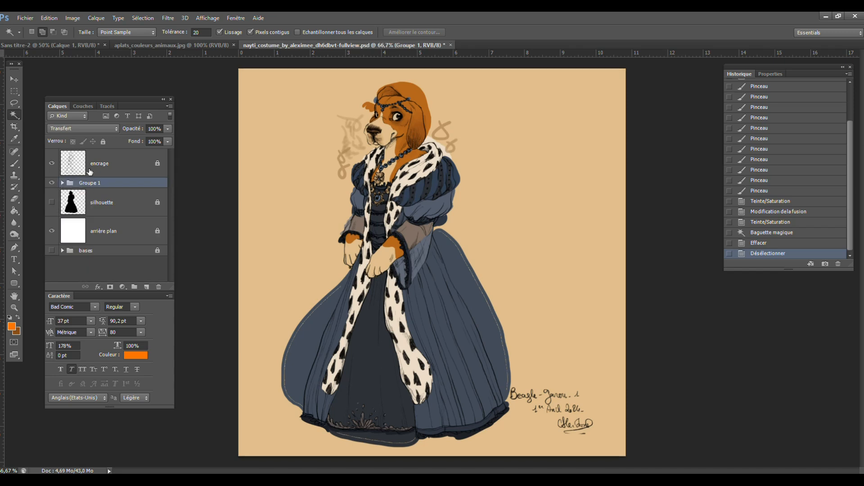
pyautogui.click(51, 183)
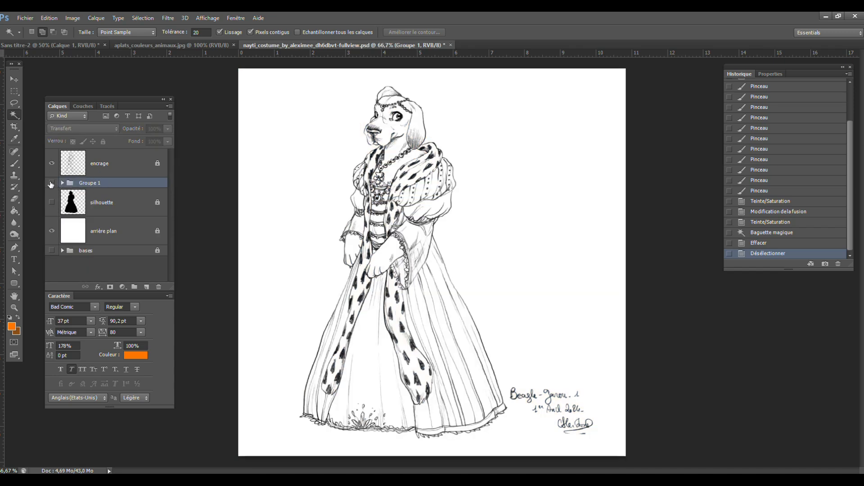
pyautogui.click(52, 183)
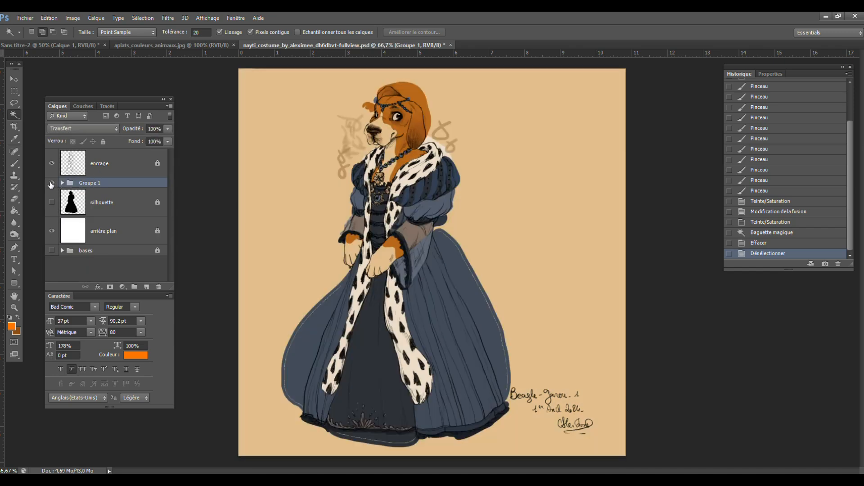
# - Show the silhouette layer and select everything outside its shape with the Magic Wand, with contiguous pixels off
pyautogui.click(110, 200)
pyautogui.click(51, 202)
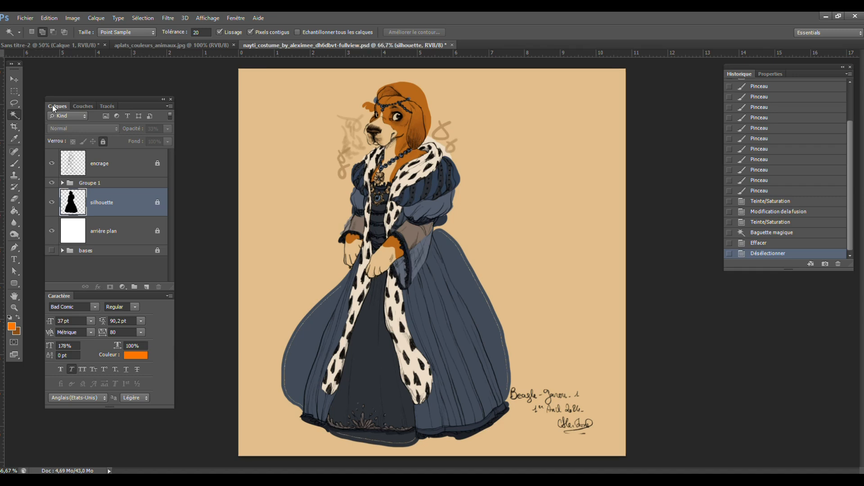
pyautogui.click(251, 32)
pyautogui.click(324, 233)
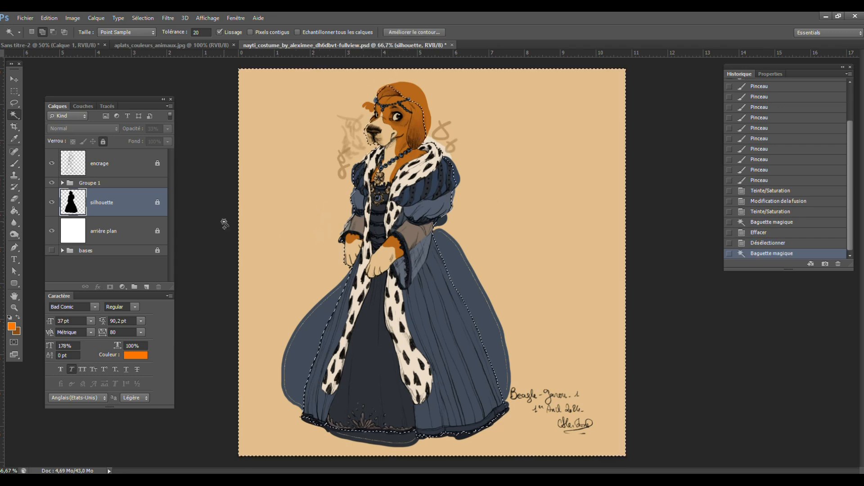
# - Erase the colour outside the silhouette on Calque 15, Calque 18 and Calque 17 in Groupe 1
pyautogui.click(117, 184)
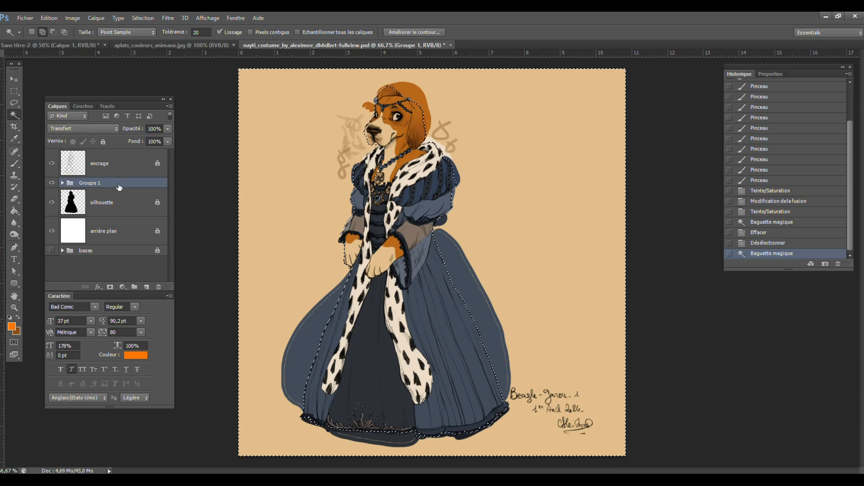
pyautogui.click(63, 182)
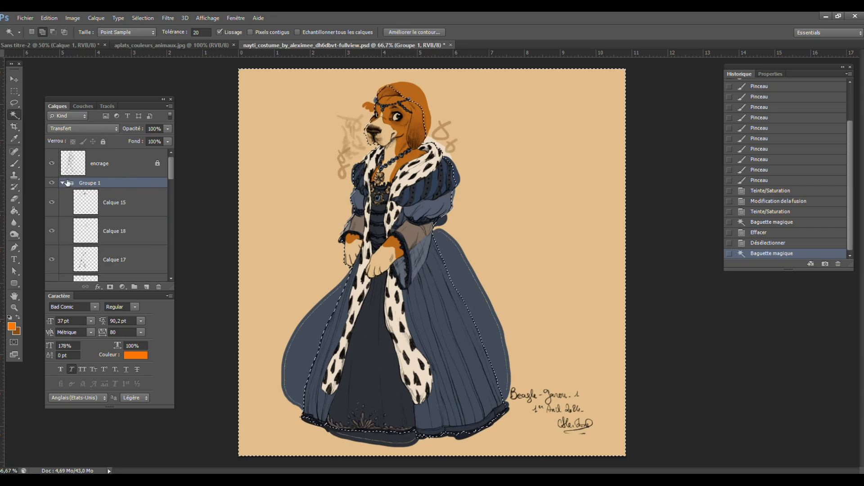
pyautogui.click(119, 205)
pyautogui.press('Delete')
pyautogui.click(134, 224)
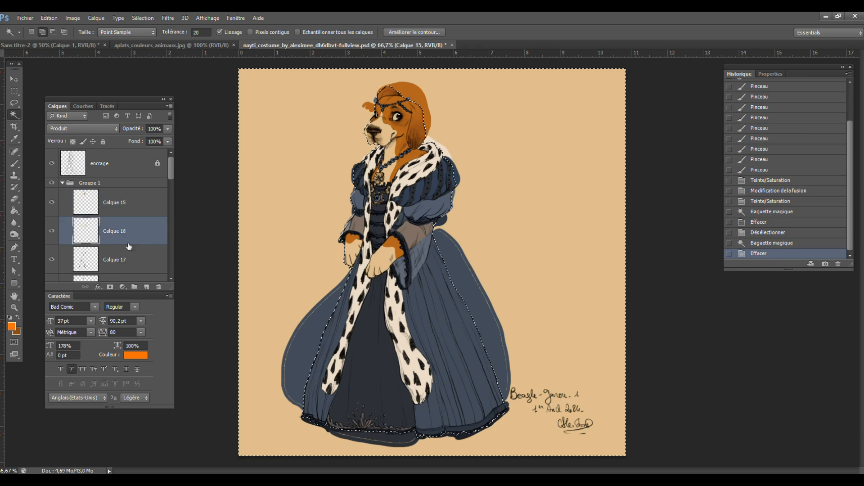
pyautogui.press('Delete')
pyautogui.click(134, 259)
pyautogui.press('Delete')
# - Erase the colour outside the silhouette on Calque 16, Calque 2, Calque 3 and Calque 4
pyautogui.moveTo(172, 175); pyautogui.dragTo(171, 192)
pyautogui.click(128, 194)
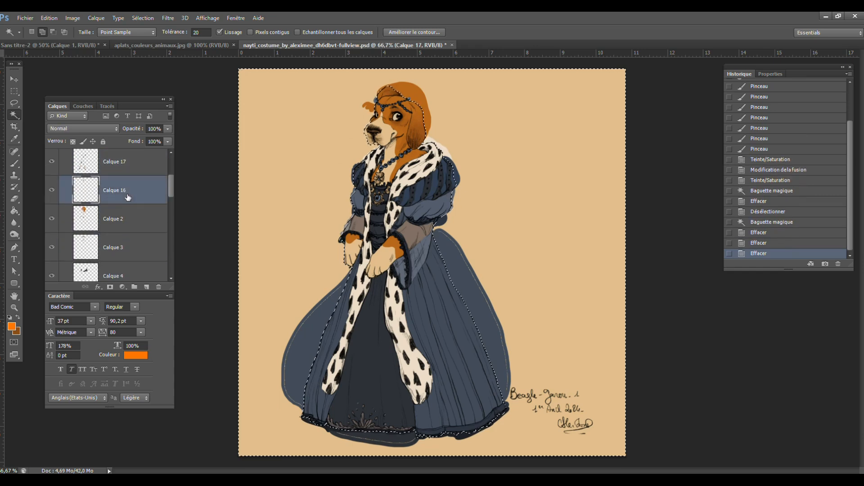
pyautogui.press('Delete')
pyautogui.click(126, 226)
pyautogui.press('Delete')
pyautogui.click(124, 253)
pyautogui.press('Delete')
pyautogui.click(122, 274)
pyautogui.press('Delete')
pyautogui.scroll(-2, 171, 190)
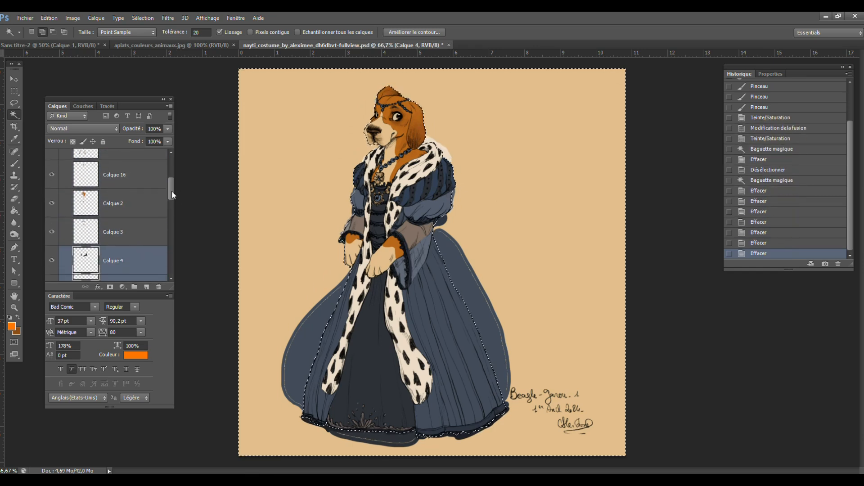
# - Erase the colour outside the silhouette on Calque 5 copie, Calque 5, Calque 13 and Calque 14
pyautogui.click(128, 228)
pyautogui.press('Delete')
pyautogui.click(132, 259)
pyautogui.press('Delete')
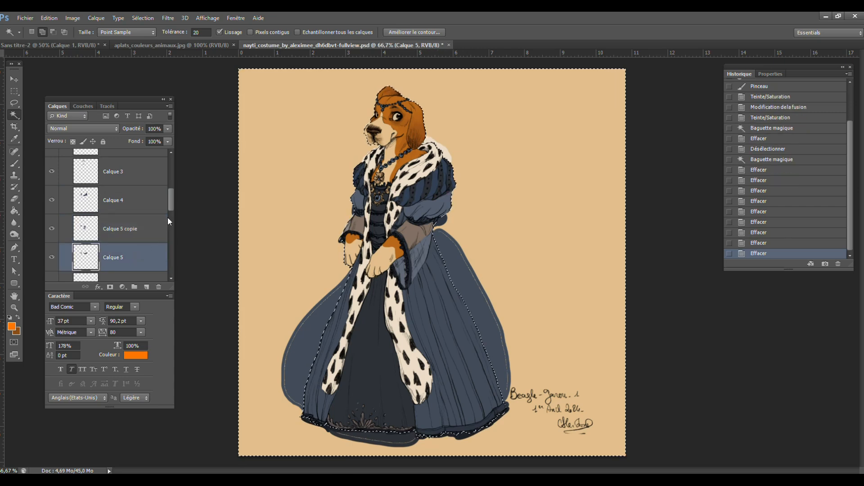
pyautogui.scroll(-3, 172, 209)
pyautogui.click(135, 205)
pyautogui.press('Delete')
pyautogui.click(133, 230)
pyautogui.press('Delete')
# - Erase the colour outside the silhouette on Calque 6, Calque 7, Calque 8 and Calque 9
pyautogui.click(133, 259)
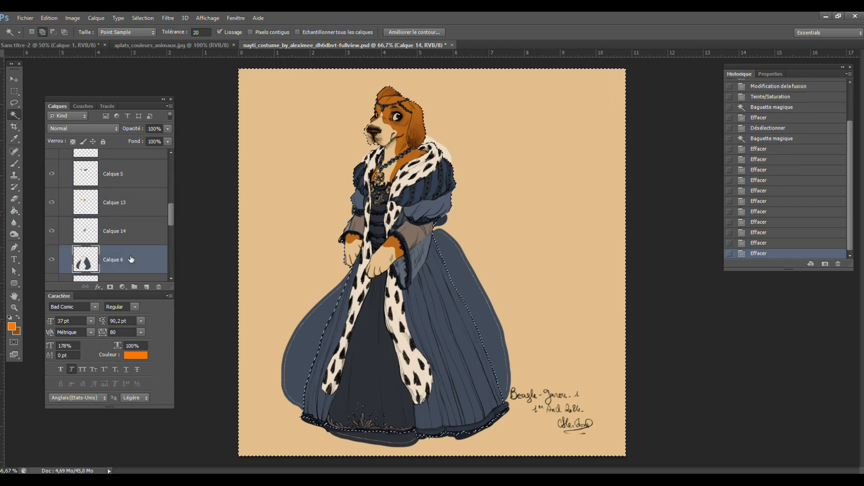
pyautogui.press('Delete')
pyautogui.scroll(-3, 172, 231)
pyautogui.click(140, 225)
pyautogui.press('Delete')
pyautogui.click(140, 245)
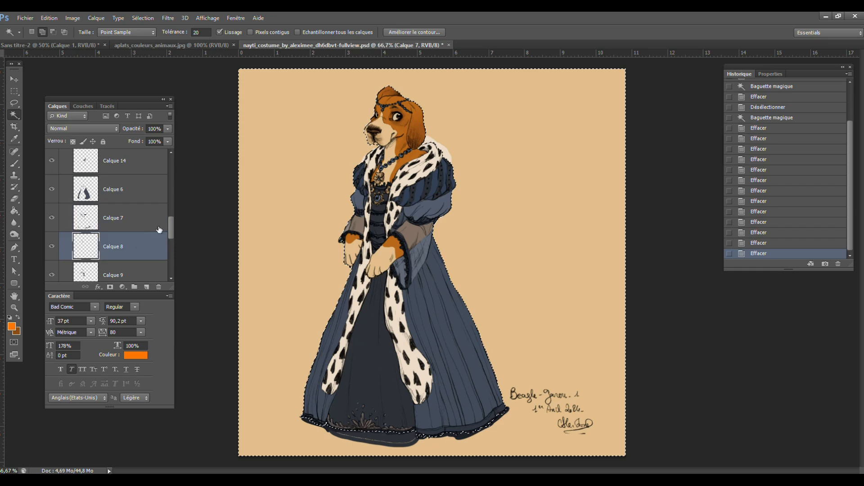
pyautogui.press('Delete')
pyautogui.scroll(-3, 171, 226)
pyautogui.click(146, 215)
pyautogui.press('Delete')
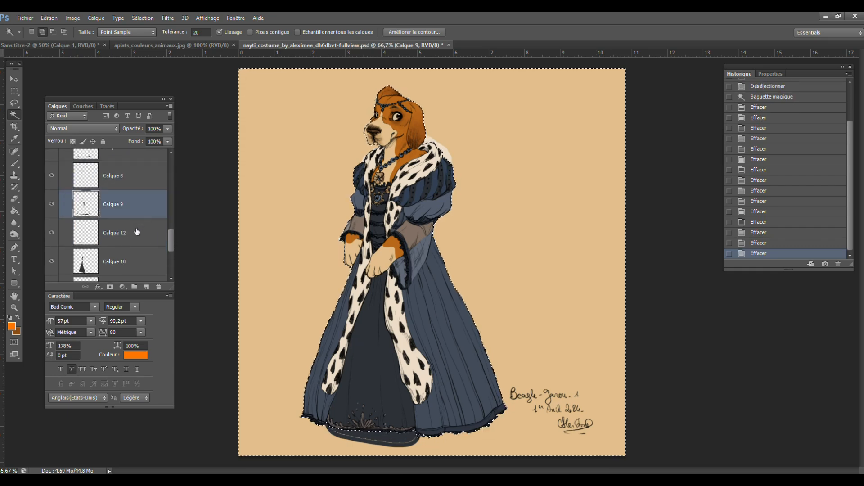
# - Erase the colour outside the silhouette on Calque 12, Calque 10 and Calque 11
pyautogui.click(140, 233)
pyautogui.press('Delete')
pyautogui.click(138, 261)
pyautogui.press('Delete')
pyautogui.scroll(-3, 173, 229)
pyautogui.scroll(-3, 171, 243)
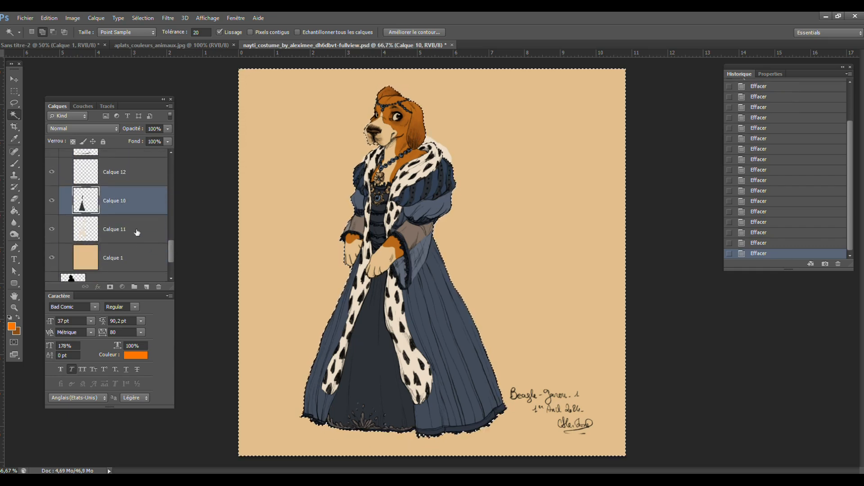
pyautogui.click(137, 223)
pyautogui.press('Delete')
# - Erase the beige fill of Calque 1 outside the silhouette, deselect and save the document
pyautogui.click(140, 250)
pyautogui.press('Delete')
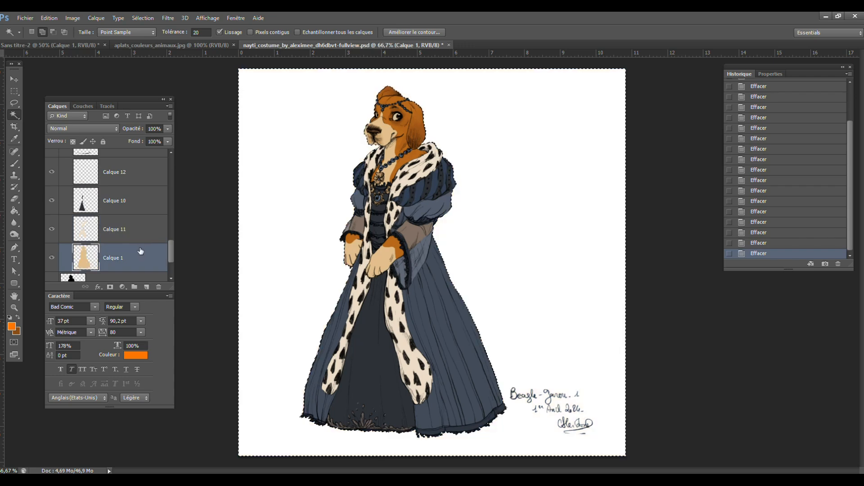
pyautogui.hotkey('ctrl', 'd')
pyautogui.hotkey('ctrl', 's')
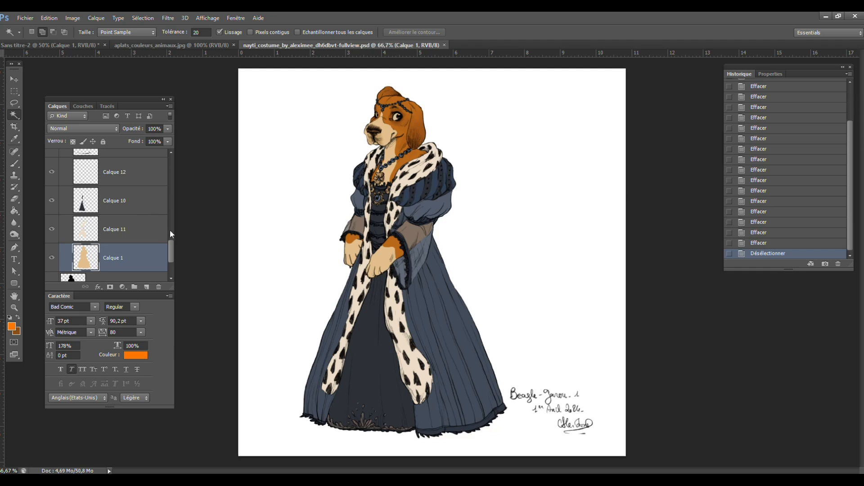
# - Collapse Groupe 1 and compare the drawing with the colour group and the silhouette layer hidden and shown
pyautogui.scroll(6, 170, 235)
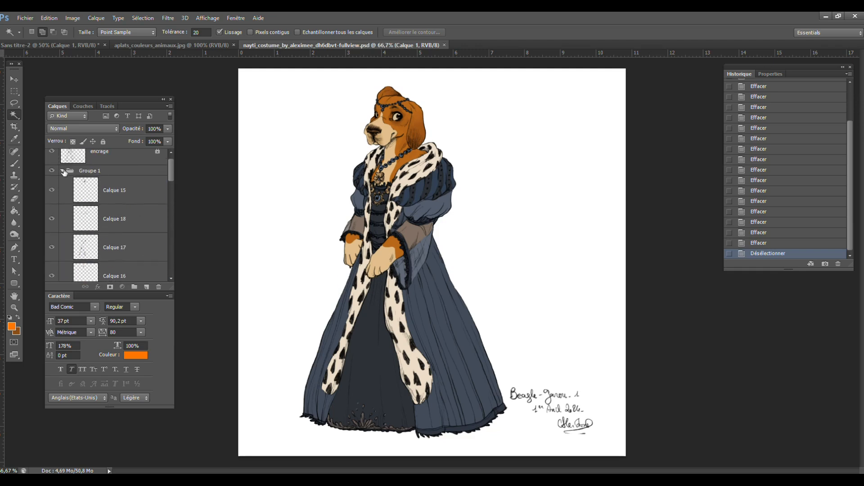
pyautogui.click(63, 171)
pyautogui.click(52, 183)
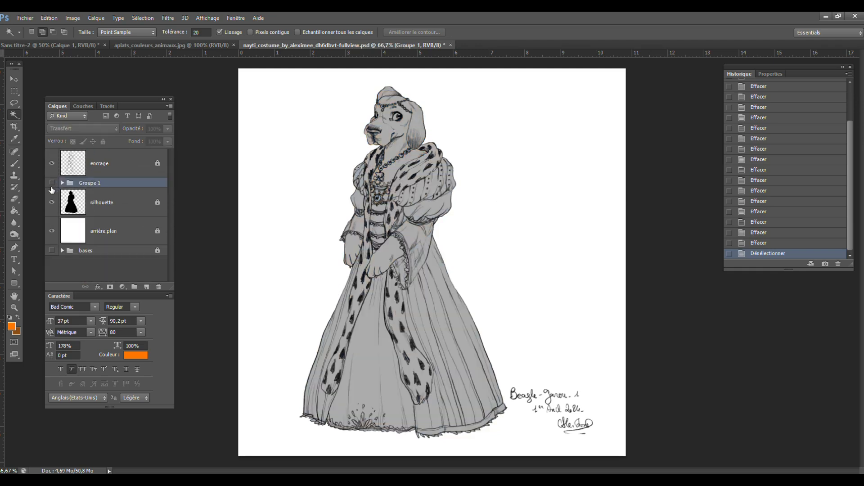
pyautogui.click(52, 202)
pyautogui.click(52, 202)
pyautogui.click(52, 182)
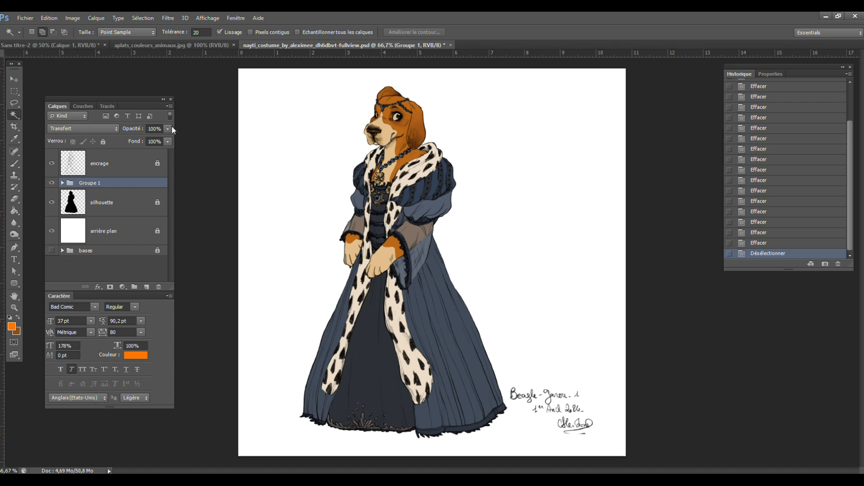
# - Preview Groupe 1 at 48% opacity, return it to 100% and hide the silhouette layer
pyautogui.moveTo(168, 130); pyautogui.dragTo(145, 143)
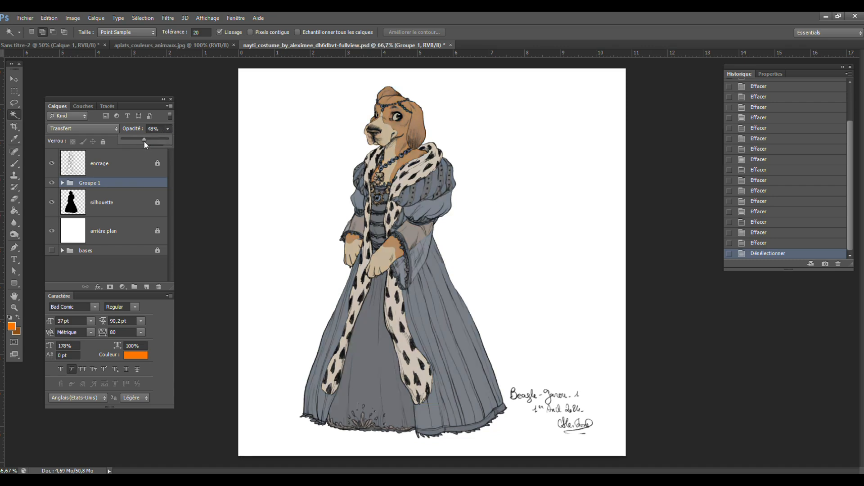
pyautogui.moveTo(144, 142); pyautogui.dragTo(198, 140)
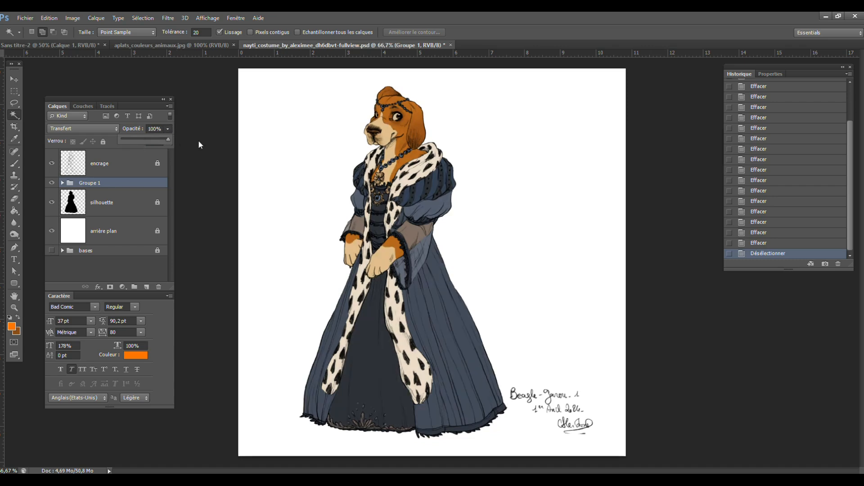
pyautogui.click(52, 205)
pyautogui.click(52, 204)
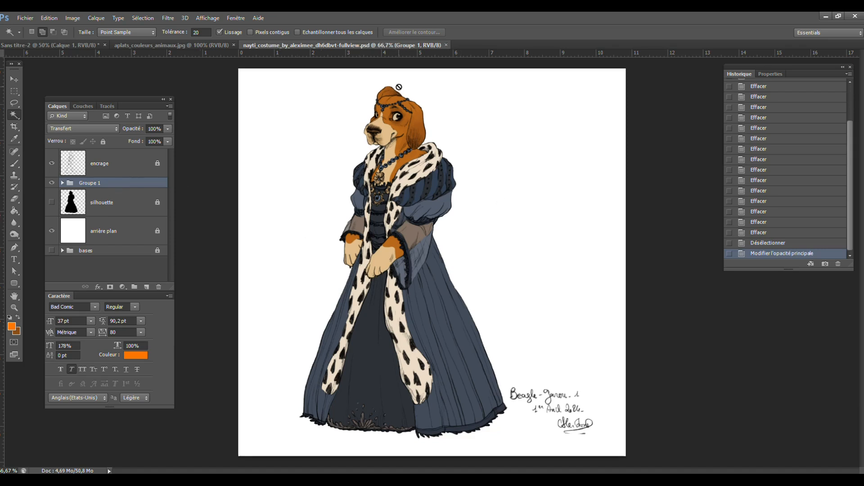
# - Unlock the encrage layer and erase the handwritten title and date above the signature using a Lasso selection
pyautogui.click(118, 163)
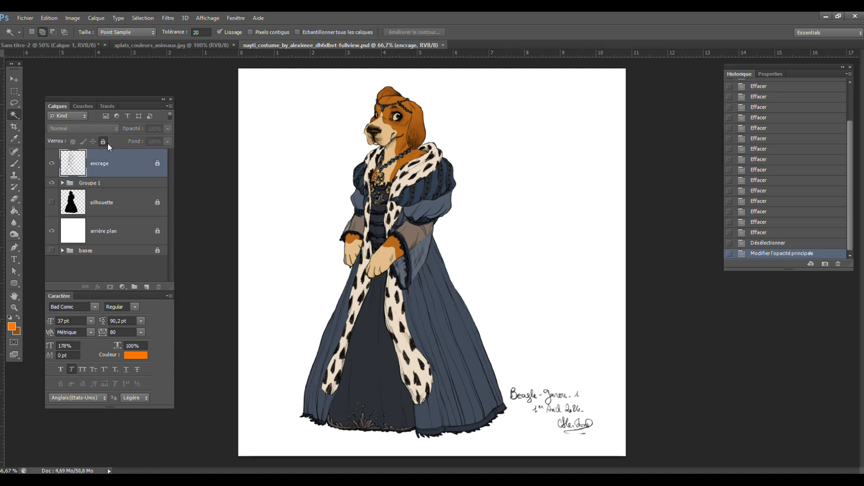
pyautogui.click(103, 142)
pyautogui.click(14, 103)
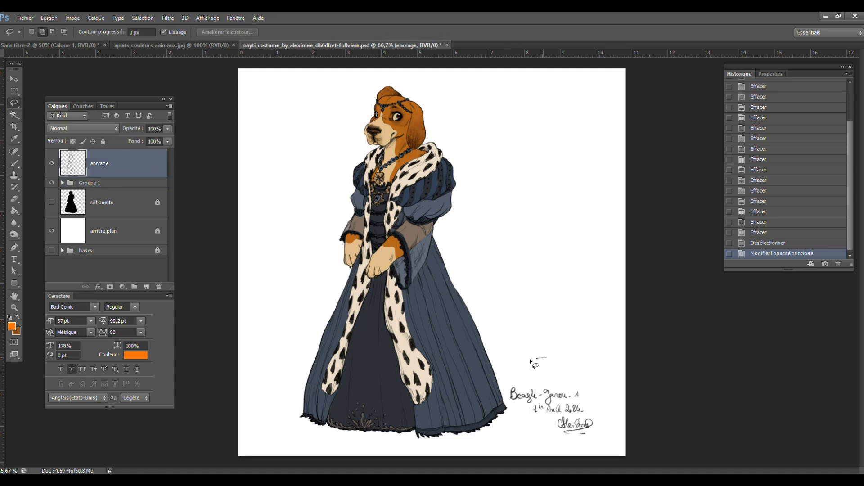
pyautogui.moveTo(530, 360)
pyautogui.mouseDown()
pyautogui.moveTo(507, 379)
pyautogui.moveTo(522, 423)
pyautogui.moveTo(585, 420)
pyautogui.moveTo(603, 394)
pyautogui.moveTo(601, 379)
pyautogui.mouseUp()
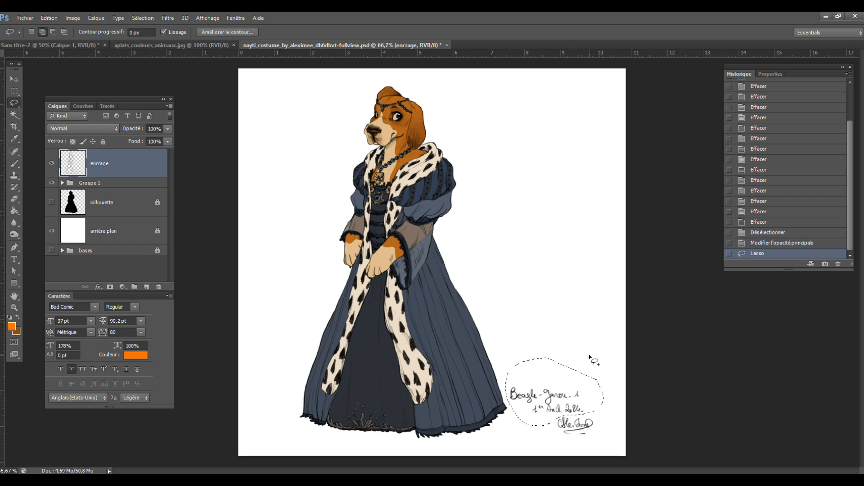
pyautogui.press('Delete')
pyautogui.hotkey('ctrl', 'd')
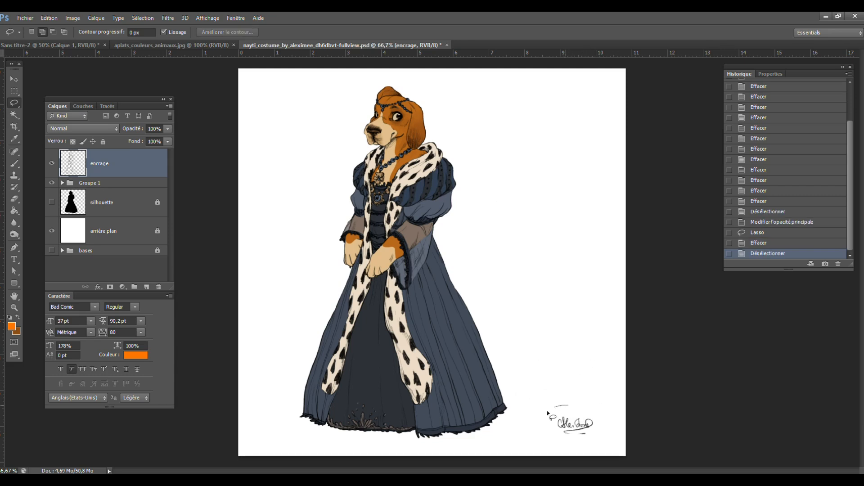
# - Lasso the signature on the encrage layer, move it closer to the dress hem, deselect and save
pyautogui.moveTo(549, 412)
pyautogui.mouseDown()
pyautogui.moveTo(617, 421)
pyautogui.moveTo(606, 408)
pyautogui.moveTo(576, 429)
pyautogui.moveTo(549, 432)
pyautogui.mouseUp()
pyautogui.hotkey('ctrl', 't')
pyautogui.press('Return')
pyautogui.click(575, 401)
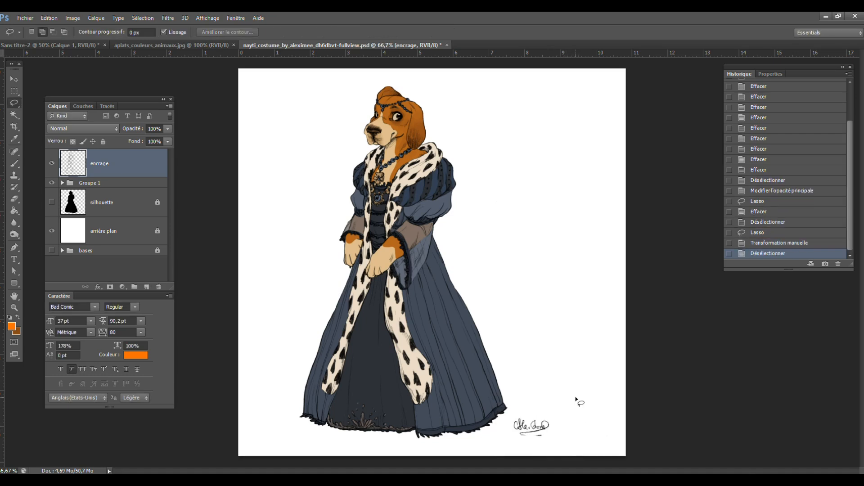
pyautogui.hotkey('ctrl', 's')
# - Duplicate Groupe 1 as Groupe 1 copie and merge the duplicated group into a single layer
pyautogui.rightClick(103, 182)
pyautogui.click(149, 207)
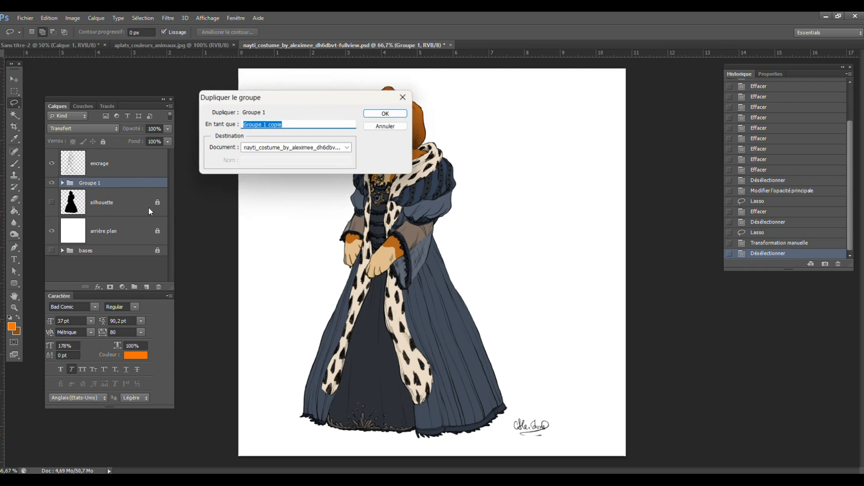
pyautogui.click(380, 114)
pyautogui.rightClick(110, 183)
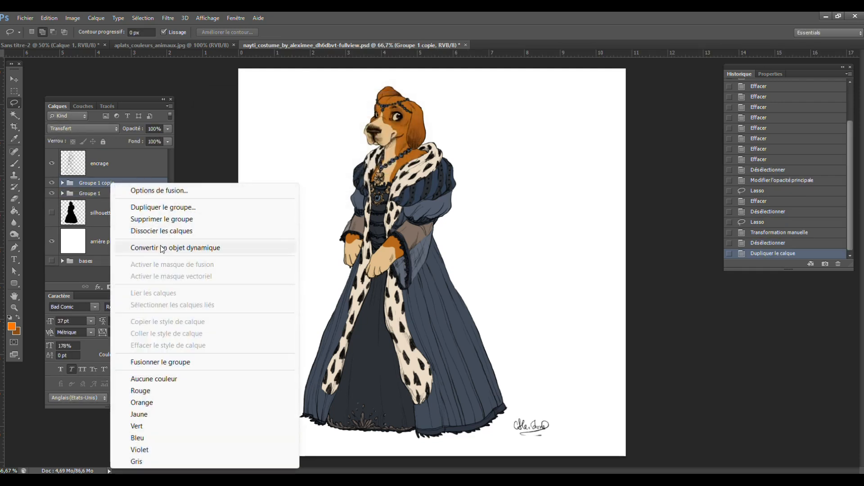
pyautogui.click(163, 362)
# - Select the blue dress and sleeve areas of Groupe 1 copie with the Magic Wand at tolerance 60
pyautogui.press('w')
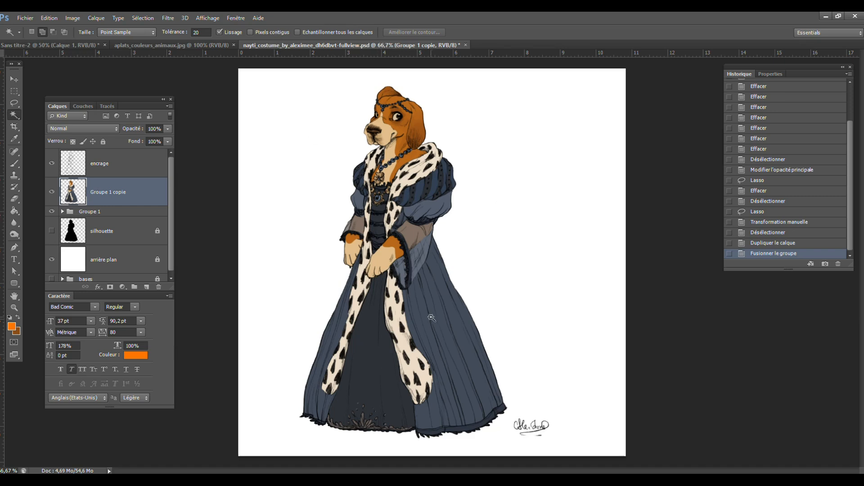
pyautogui.click(202, 32)
pyautogui.write('60')
pyautogui.click(434, 310)
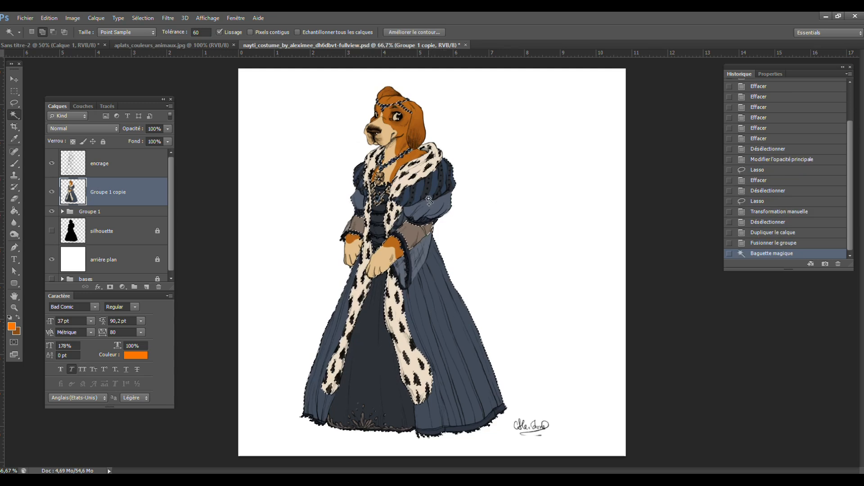
pyautogui.click(439, 220)
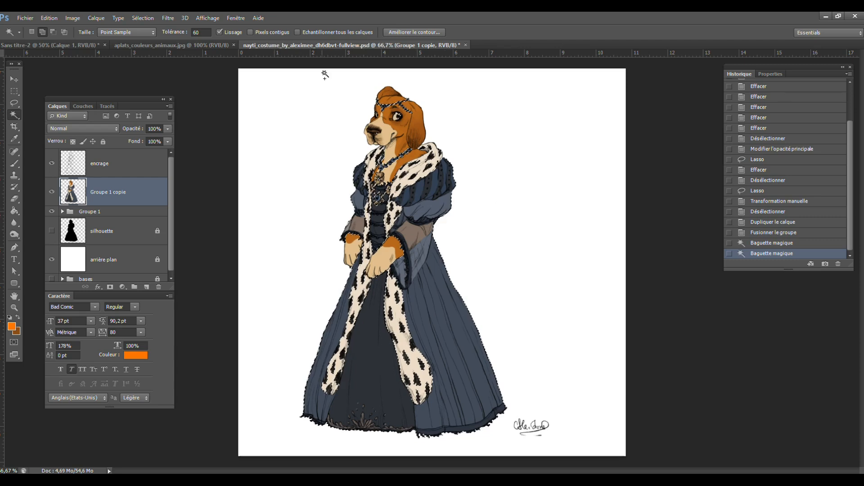
# - Try recolouring the selected costume with Hue/Saturation at hue +17 and saturation +62, cancel the adjustment and deselect
pyautogui.hotkey('ctrl', 'u')
pyautogui.moveTo(722, 269); pyautogui.dragTo(749, 275)
pyautogui.click(748, 290)
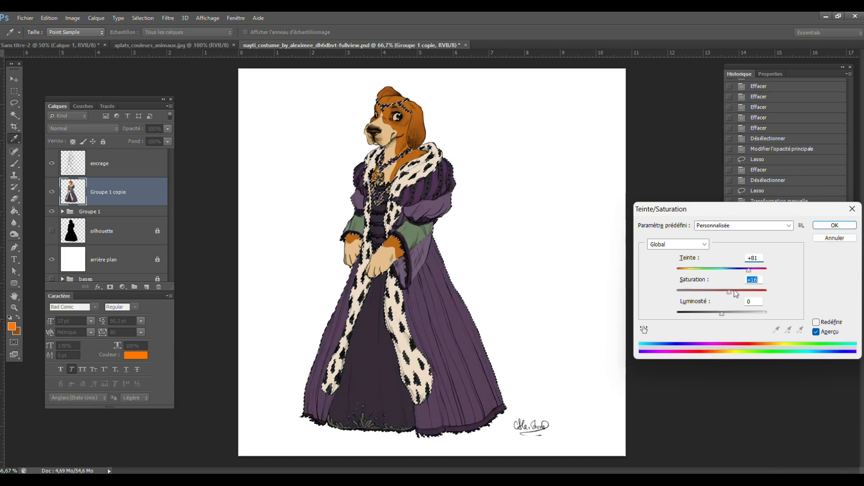
pyautogui.moveTo(756, 269); pyautogui.dragTo(729, 283)
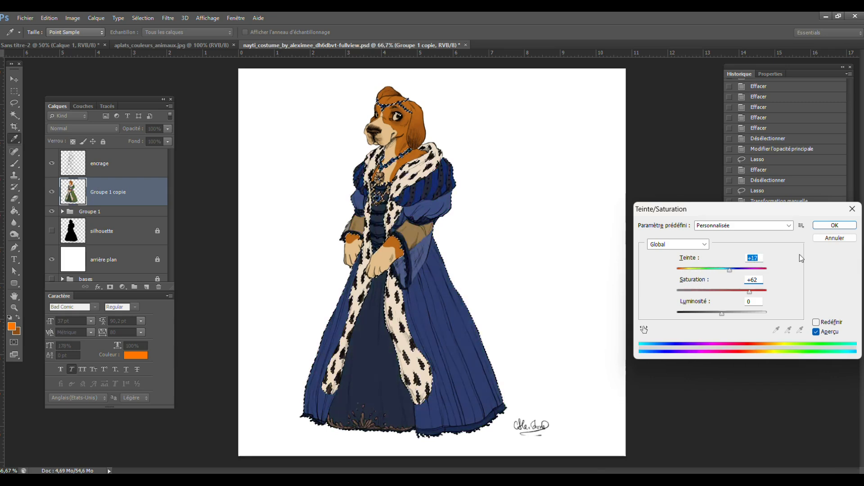
pyautogui.click(829, 240)
pyautogui.hotkey('ctrl', 'd')
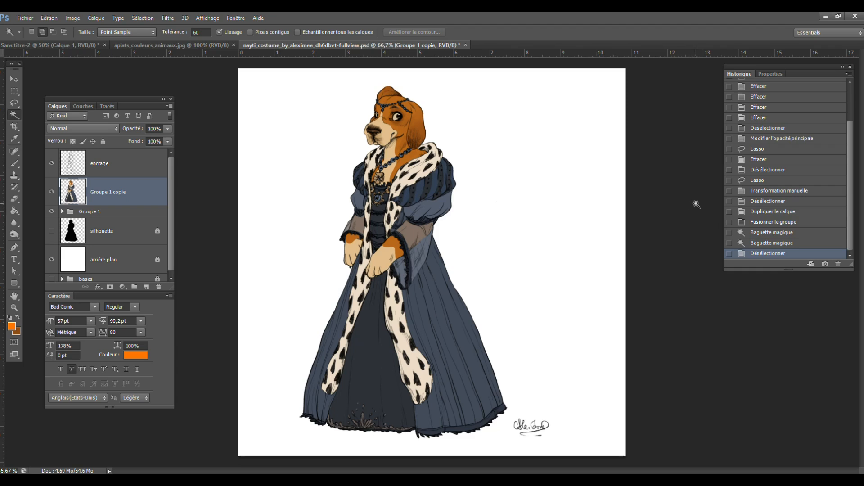
# - Examine the dog's upper costume and face at 200% zoom and return to the full drawing
pyautogui.click(14, 307)
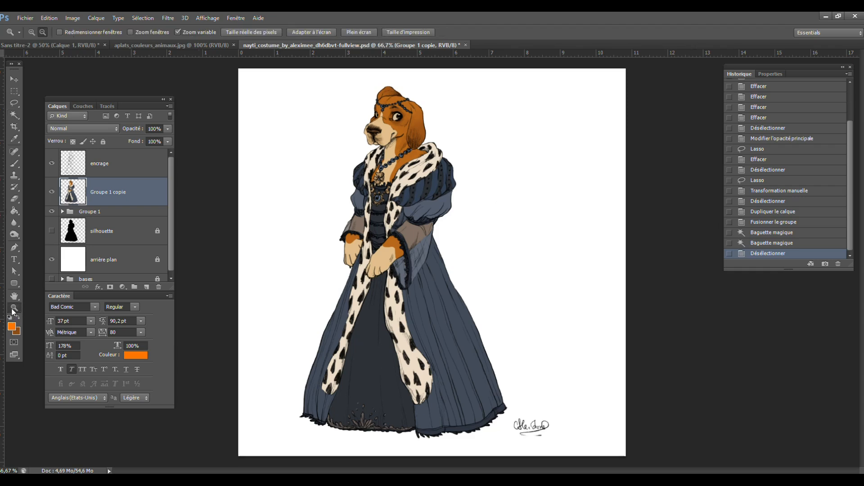
pyautogui.click(31, 32)
pyautogui.click(31, 32)
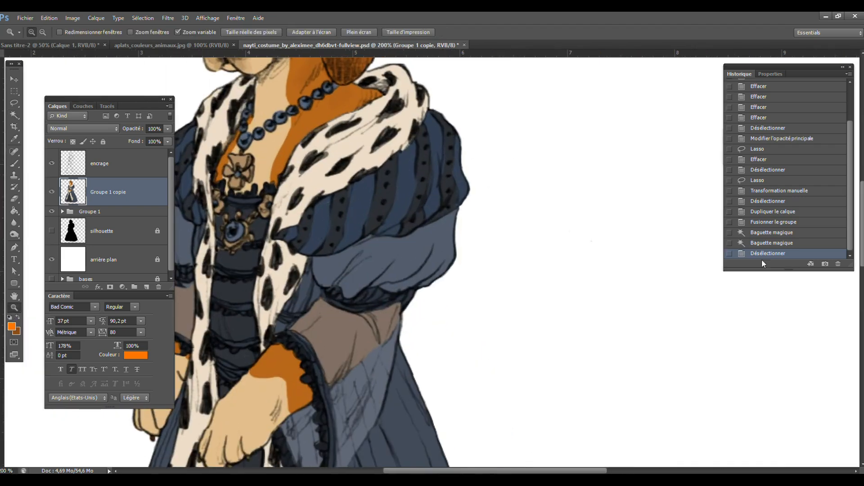
pyautogui.scroll(5, 856, 256)
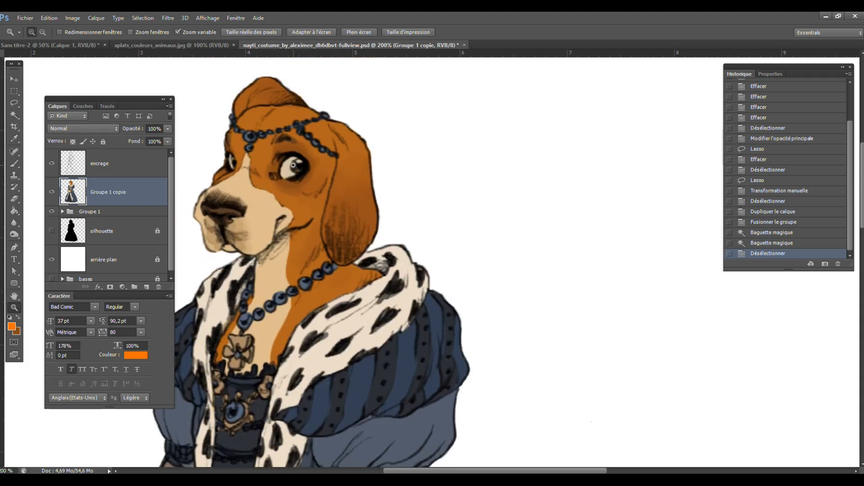
pyautogui.press('alt')
pyautogui.keyDown('alt'); pyautogui.click(297, 163); pyautogui.keyUp('alt')
pyautogui.keyDown('alt'); pyautogui.click(321, 189); pyautogui.keyUp('alt')
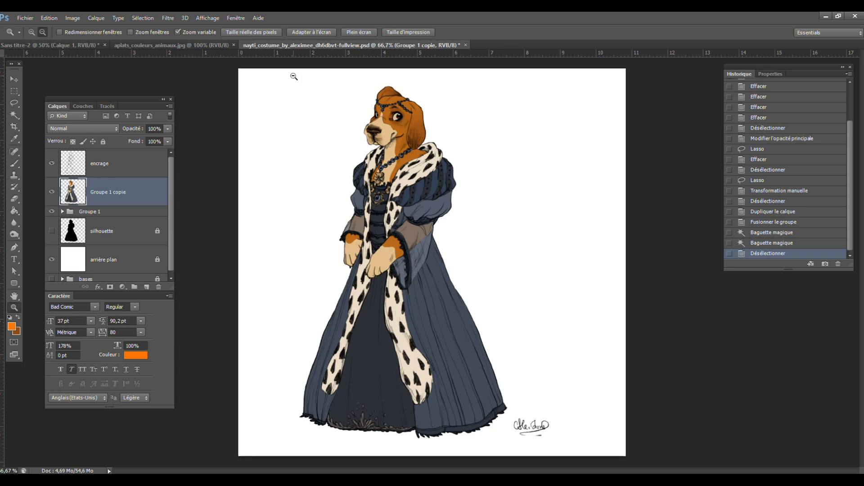
# - Duplicate the Groupe 1 copie layer as Groupe 1 copie 2 and move the duplicate into the bases group
pyautogui.rightClick(107, 194)
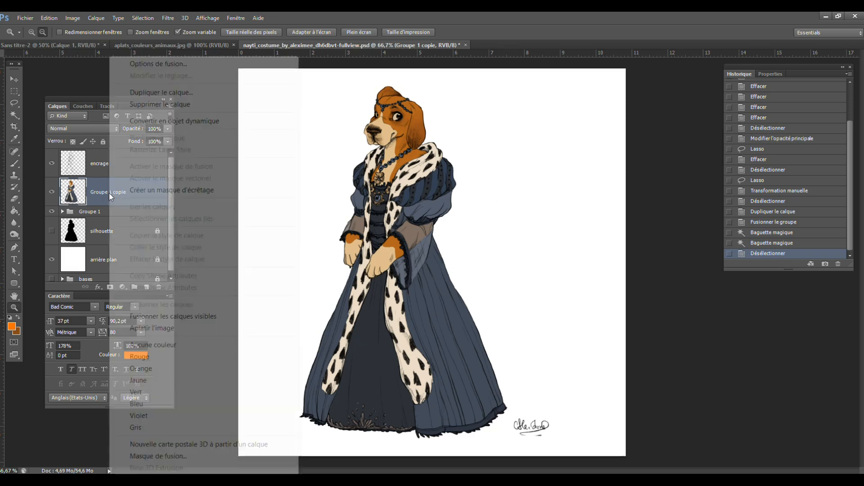
pyautogui.click(177, 92)
pyautogui.press('Return')
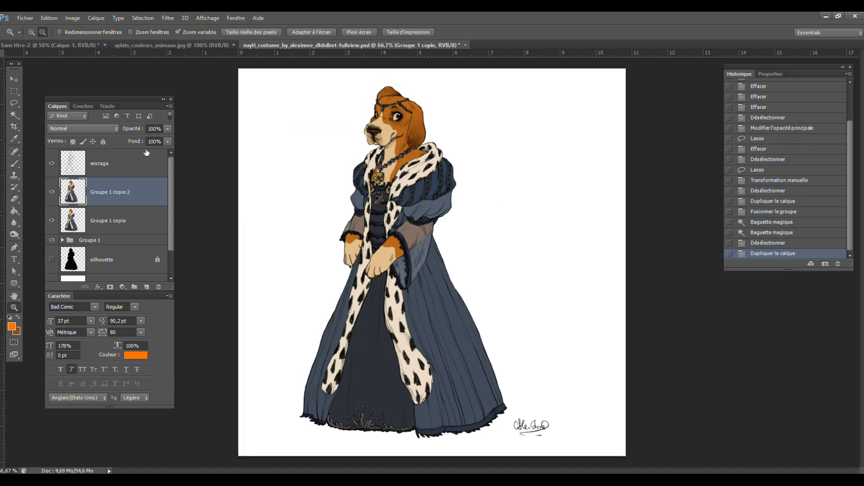
pyautogui.scroll(-1, 167, 206)
pyautogui.moveTo(119, 174); pyautogui.dragTo(122, 280)
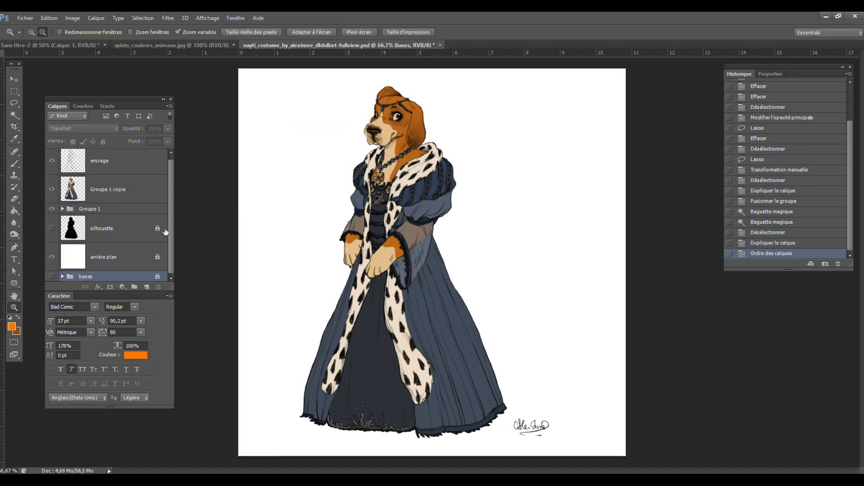
# - Lock the Groupe 1 copie layer and move the Groupe 1 group and the silhouette layer into the bases group
pyautogui.click(133, 182)
pyautogui.click(103, 142)
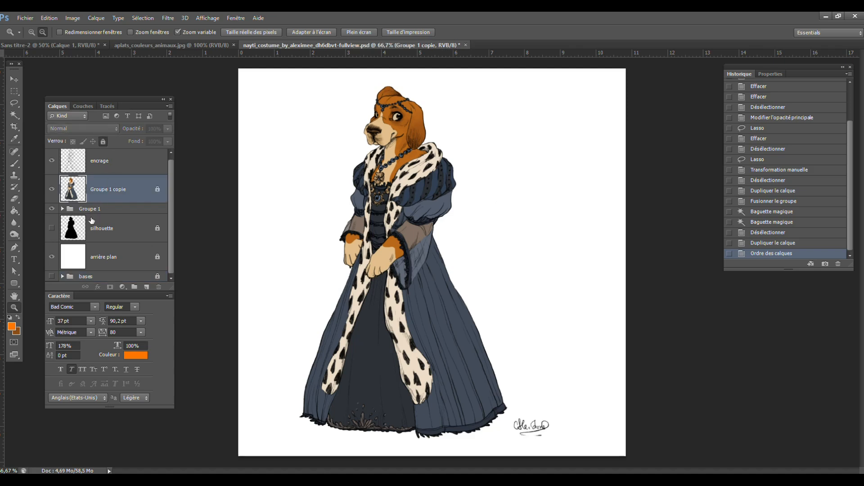
pyautogui.click(102, 210)
pyautogui.keyDown('shift'); pyautogui.click(104, 231); pyautogui.keyUp('shift')
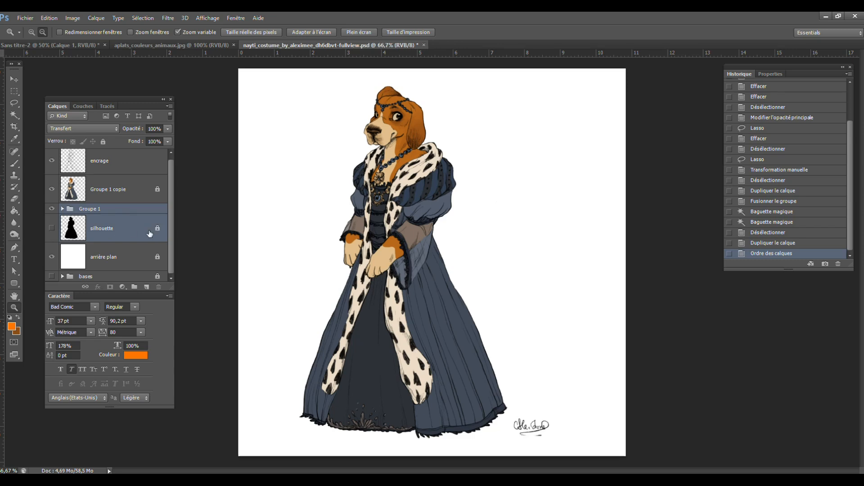
pyautogui.moveTo(103, 230); pyautogui.dragTo(88, 276)
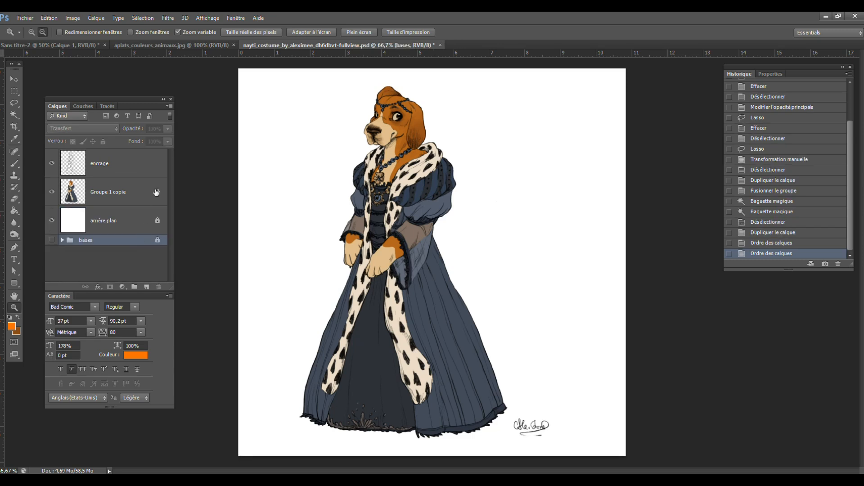
# - Rename the Groupe 1 copie layer as aplats
pyautogui.click(121, 194)
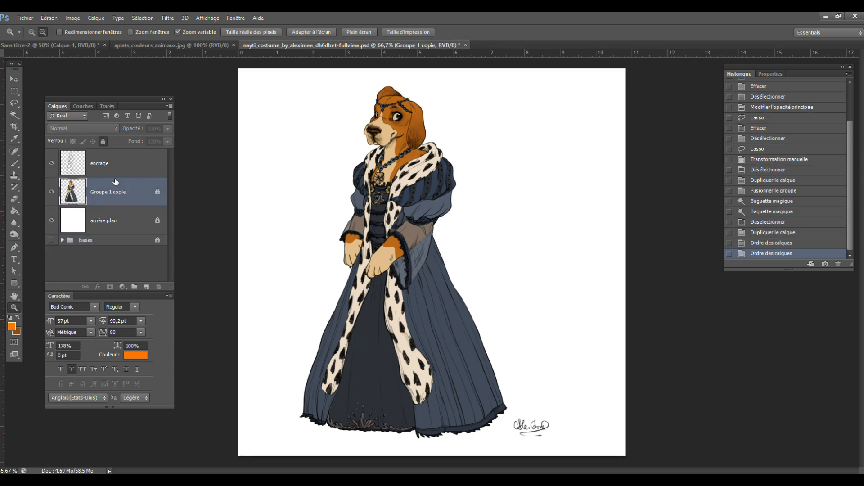
pyautogui.doubleClick(116, 193)
pyautogui.write('aplats')
pyautogui.press('Return')
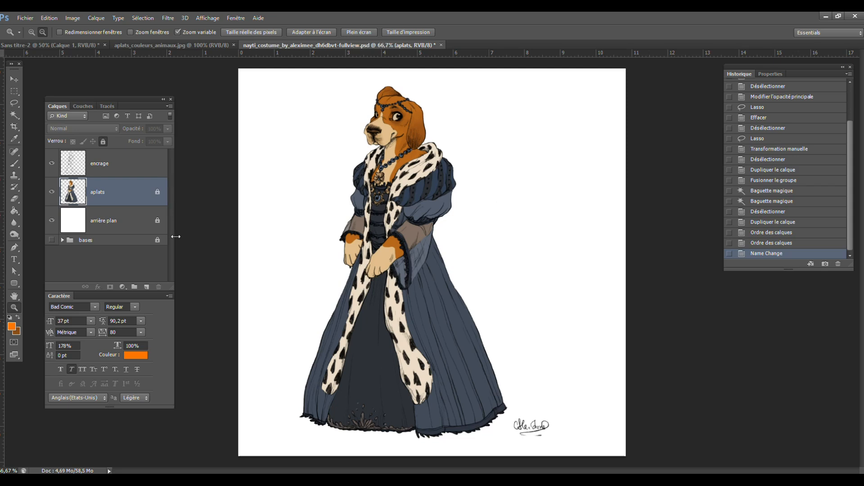
# - Add a new layer above aplats and set the foreground colour to a medium blue-violet
pyautogui.click(151, 286)
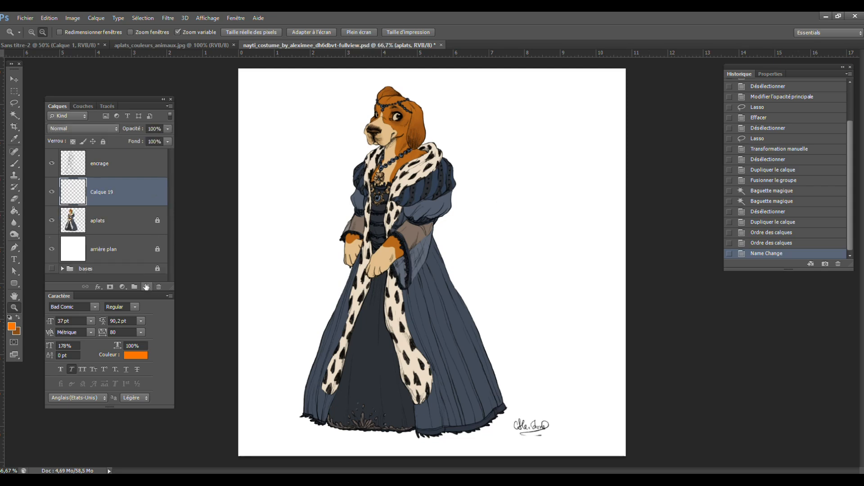
pyautogui.click(11, 326)
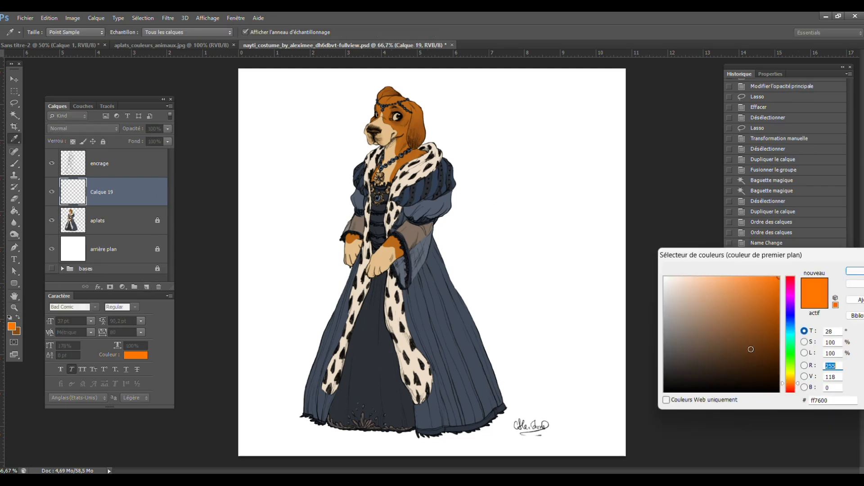
pyautogui.click(791, 310)
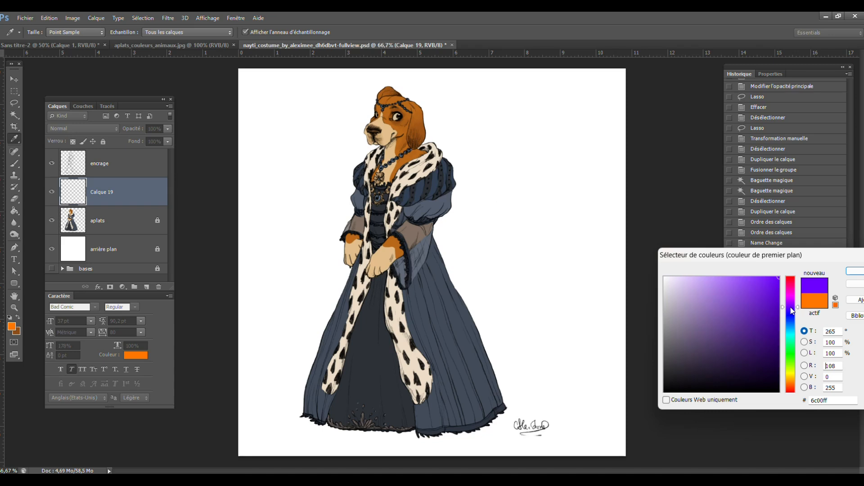
pyautogui.click(791, 310)
pyautogui.moveTo(783, 306)
pyautogui.mouseDown()
pyautogui.moveTo(745, 311)
pyautogui.moveTo(751, 305)
pyautogui.mouseUp()
pyautogui.click(742, 312)
pyautogui.click(857, 271)
pyautogui.press('z')
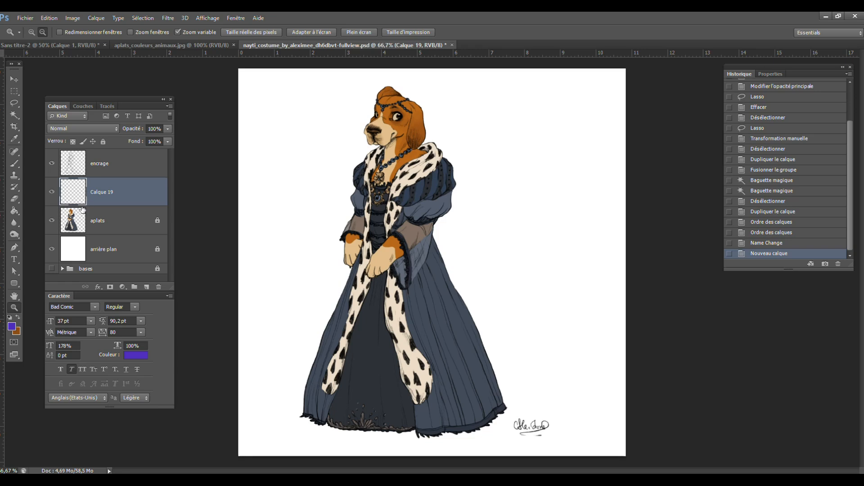
# - Lock the encrage layer and set the Brush to 110 px with 45% opacity and 42% flow
pyautogui.click(107, 153)
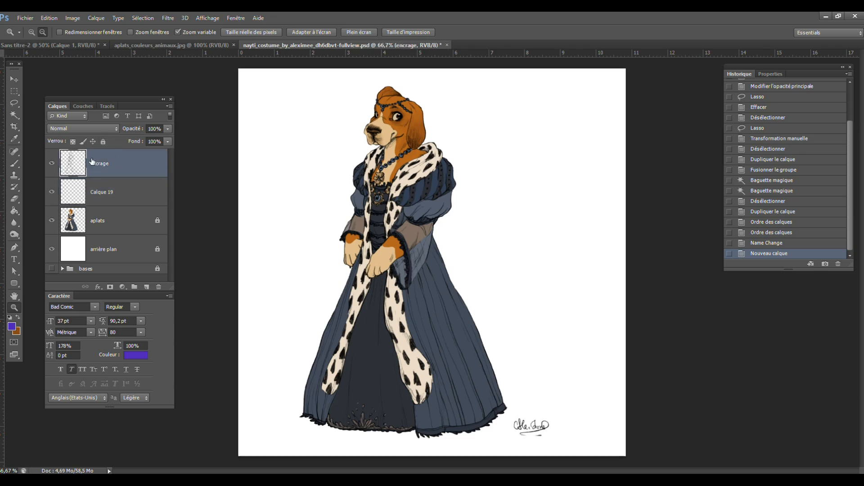
pyautogui.click(103, 141)
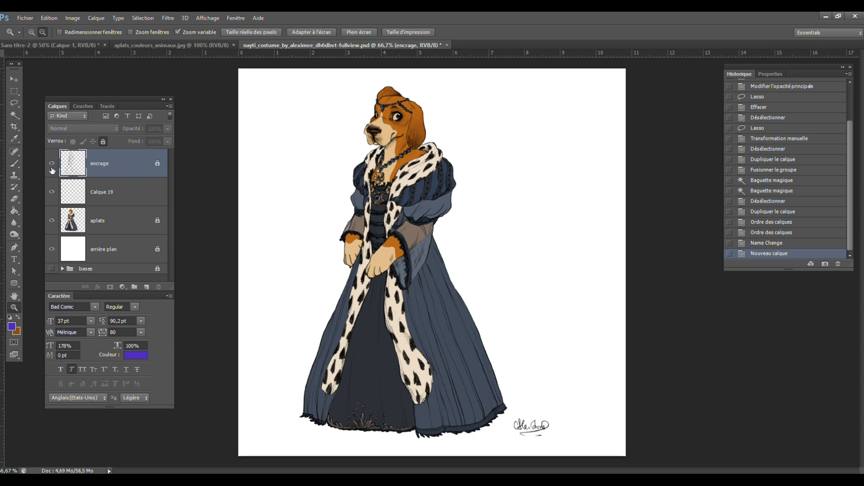
pyautogui.press('b')
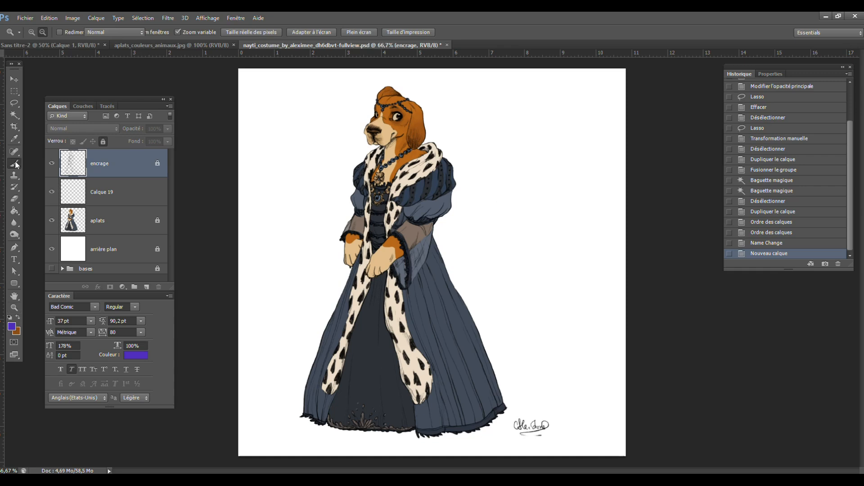
pyautogui.click(42, 32)
pyautogui.moveTo(50, 59); pyautogui.dragTo(56, 60)
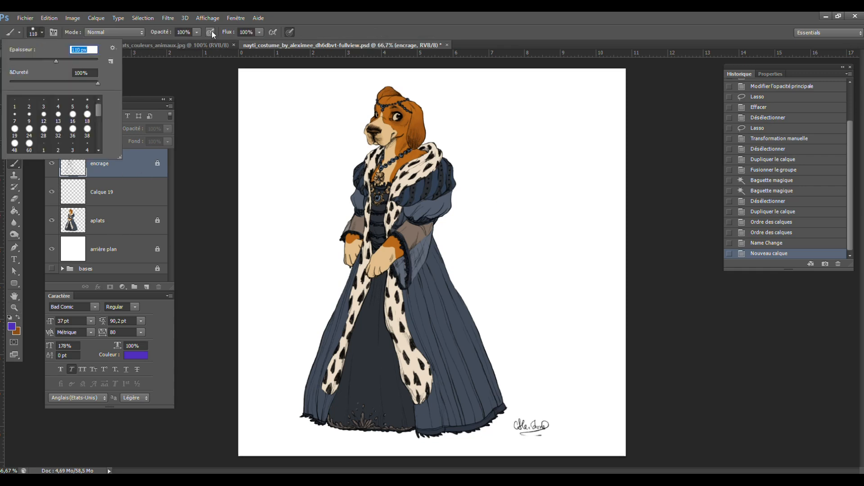
pyautogui.click(197, 32)
pyautogui.click(259, 32)
pyautogui.moveTo(260, 43); pyautogui.dragTo(257, 44)
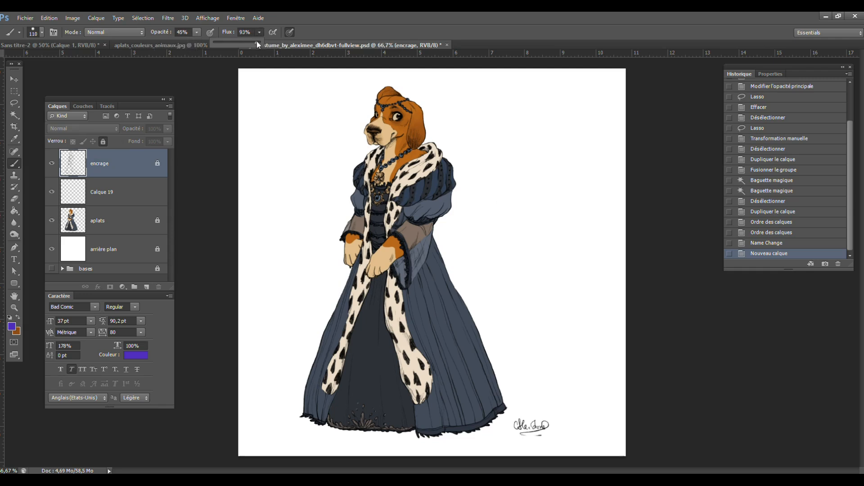
# - Hide the aplats layer and set a 17 px brush for painting on the empty layer above it
pyautogui.click(51, 220)
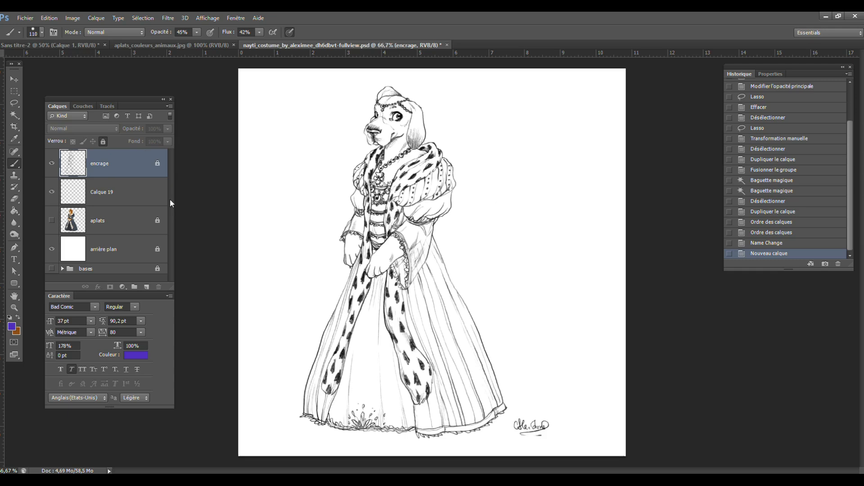
pyautogui.click(113, 189)
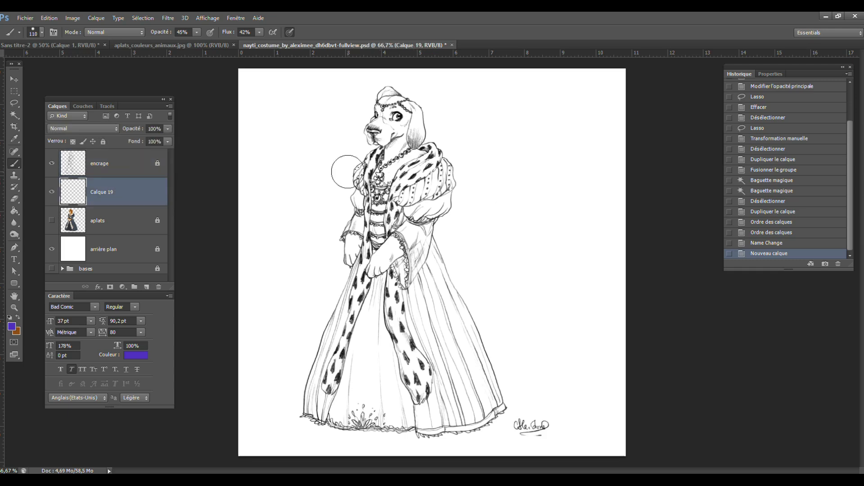
pyautogui.click(42, 33)
pyautogui.click(23, 61)
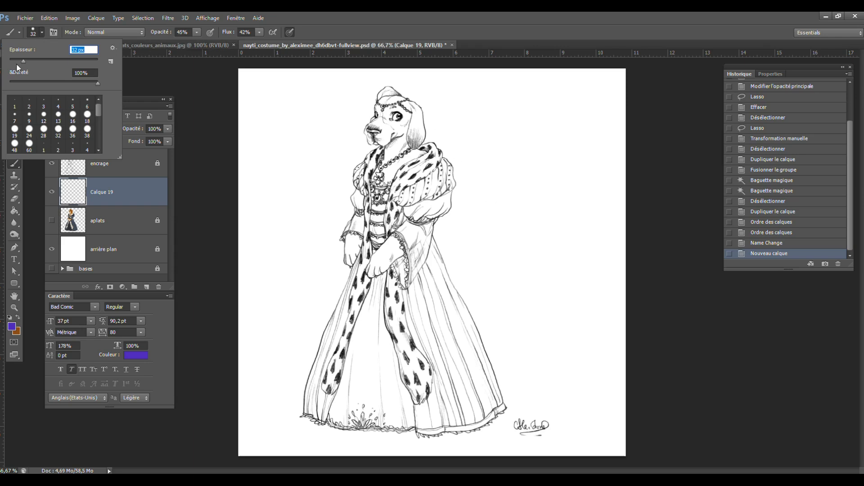
pyautogui.moveTo(24, 60); pyautogui.dragTo(17, 61)
# - Try marking the light direction with an arrow and filling an outlined shadow side of the figure with violet, and revert to the empty layer
pyautogui.moveTo(275, 80); pyautogui.dragTo(315, 122)
pyautogui.moveTo(301, 88); pyautogui.dragTo(276, 128)
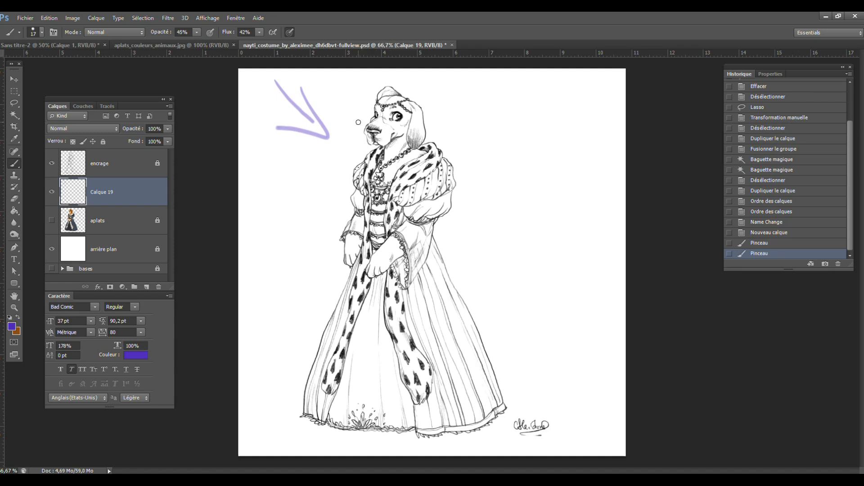
pyautogui.moveTo(388, 85)
pyautogui.mouseDown()
pyautogui.moveTo(410, 159)
pyautogui.moveTo(394, 212)
pyautogui.moveTo(455, 419)
pyautogui.moveTo(516, 438)
pyautogui.moveTo(531, 218)
pyautogui.moveTo(456, 87)
pyautogui.moveTo(388, 78)
pyautogui.mouseUp()
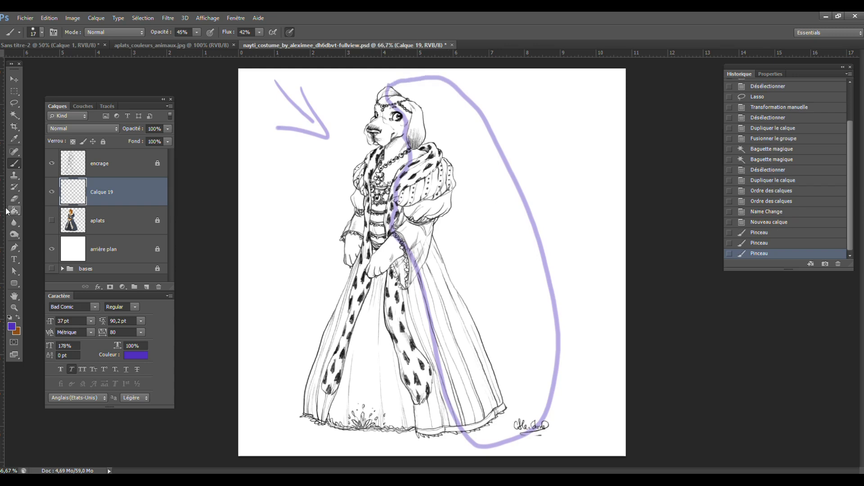
pyautogui.press('g')
pyautogui.click(490, 266)
pyautogui.click(489, 267)
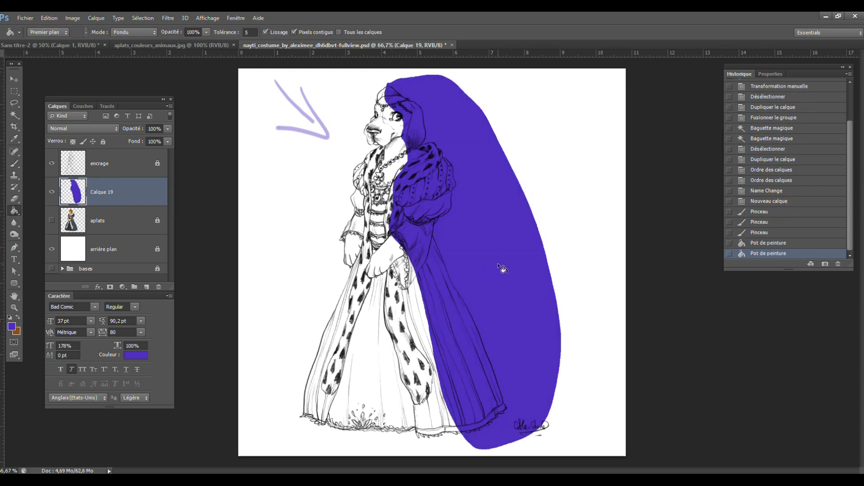
pyautogui.click(768, 201)
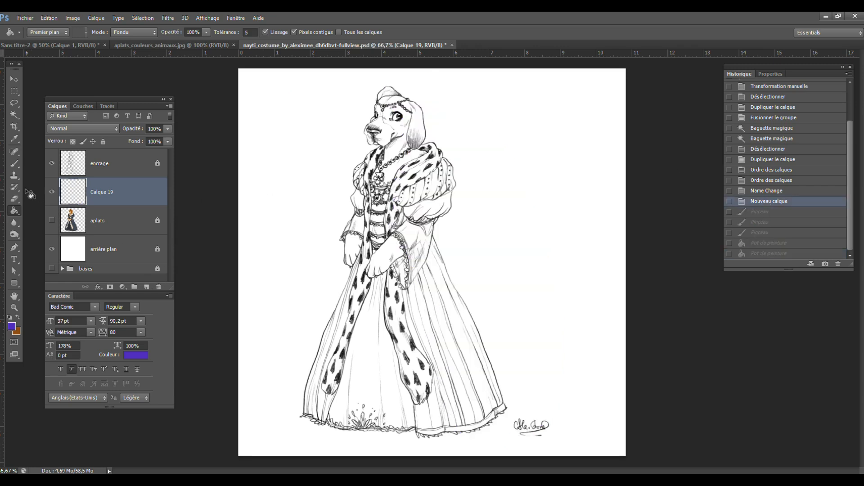
# - Paint a violet arrow in the blank area beside the dog's head, pointing toward the figure as the light direction
pyautogui.click(14, 164)
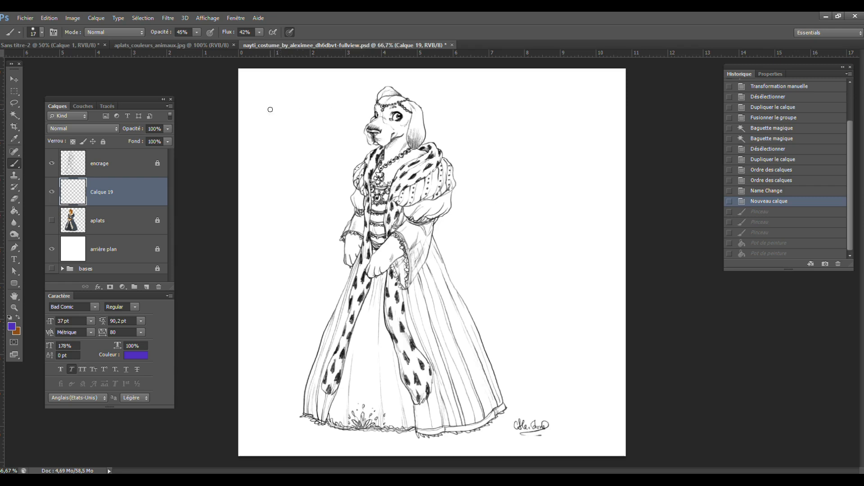
pyautogui.moveTo(252, 89)
pyautogui.mouseDown()
pyautogui.moveTo(289, 109)
pyautogui.moveTo(278, 92)
pyautogui.moveTo(306, 119)
pyautogui.mouseUp()
# - Paint violet shadows on the top of the head, ear, eye area, cheek and chin with a 43 px brush at 60% opacity
pyautogui.click(41, 32)
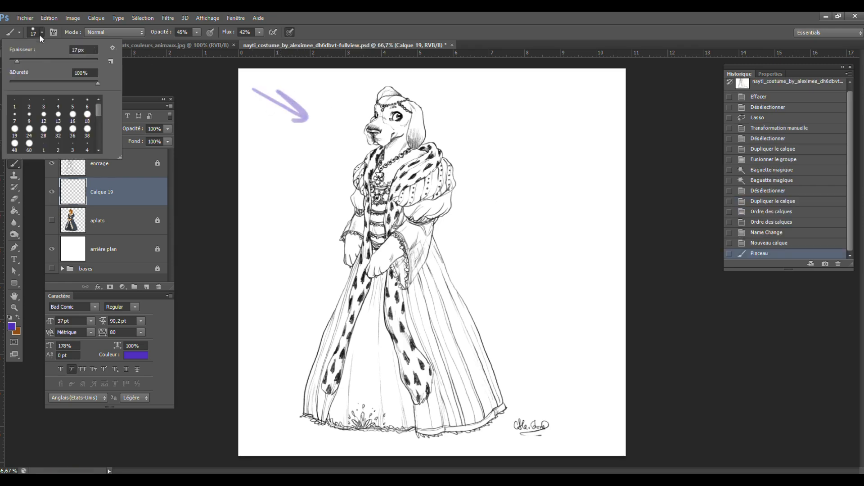
pyautogui.moveTo(17, 61); pyautogui.dragTo(30, 58)
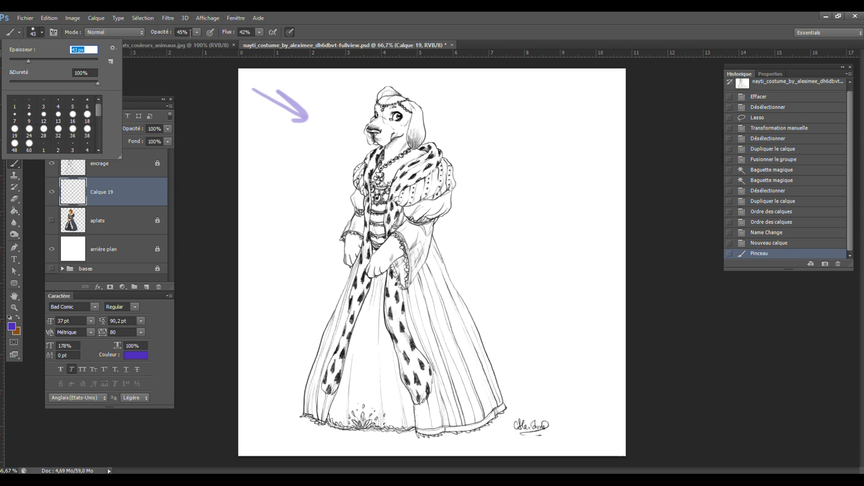
pyautogui.click(260, 33)
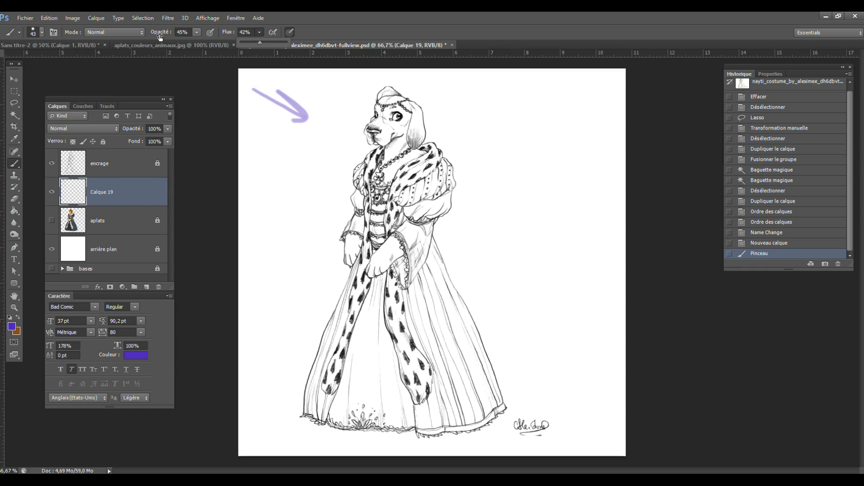
pyautogui.click(197, 32)
pyautogui.moveTo(198, 42); pyautogui.dragTo(203, 42)
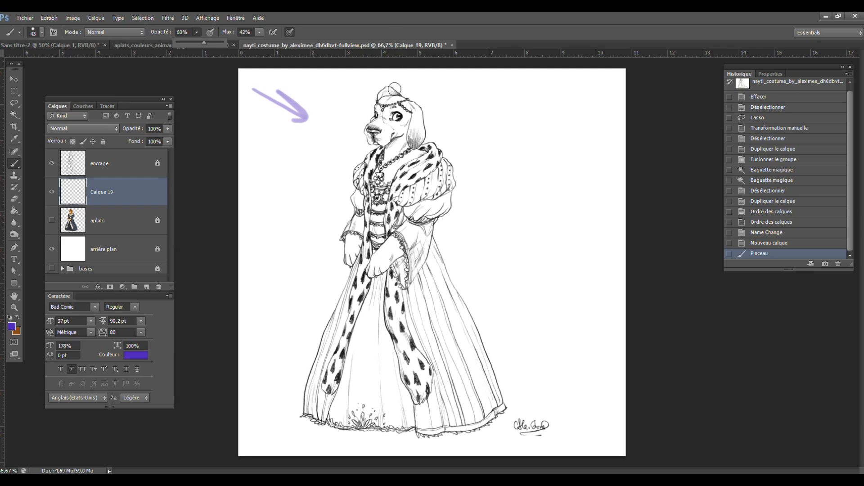
pyautogui.click(122, 192)
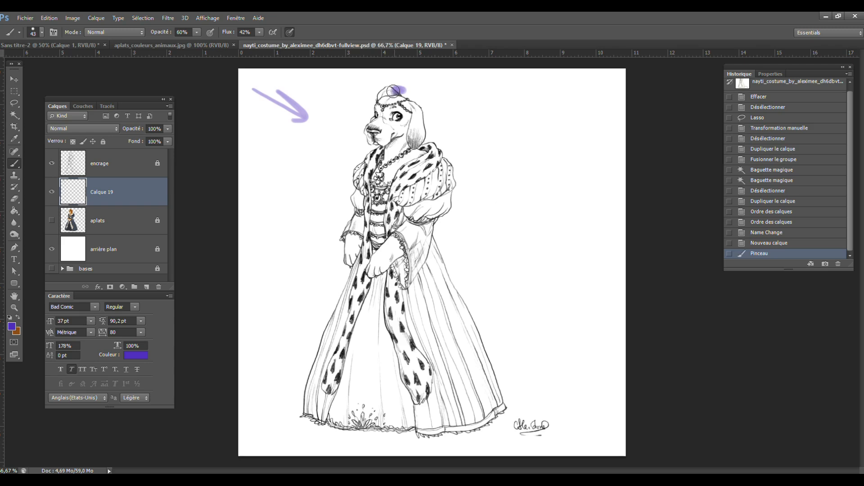
pyautogui.moveTo(393, 91)
pyautogui.mouseDown()
pyautogui.moveTo(383, 94)
pyautogui.moveTo(400, 90)
pyautogui.moveTo(384, 97)
pyautogui.moveTo(404, 99)
pyautogui.mouseUp()
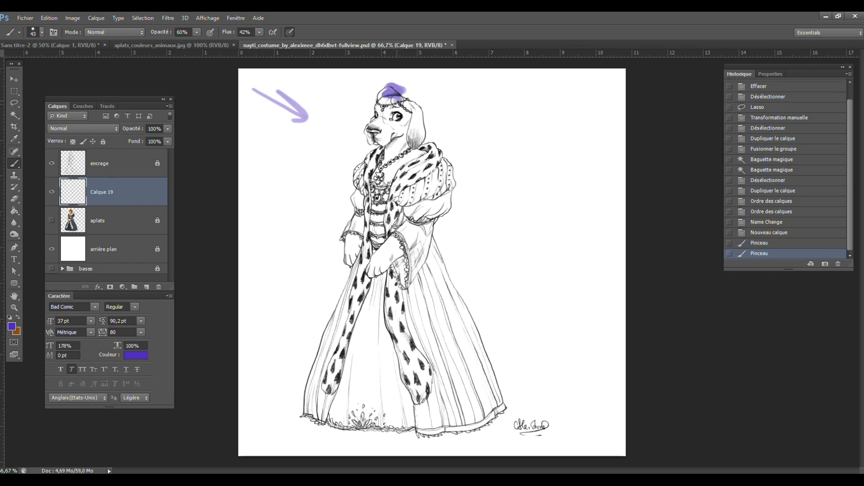
pyautogui.moveTo(409, 100)
pyautogui.mouseDown()
pyautogui.moveTo(413, 143)
pyautogui.moveTo(424, 133)
pyautogui.moveTo(422, 122)
pyautogui.moveTo(414, 140)
pyautogui.moveTo(420, 112)
pyautogui.moveTo(411, 96)
pyautogui.moveTo(409, 116)
pyautogui.mouseUp()
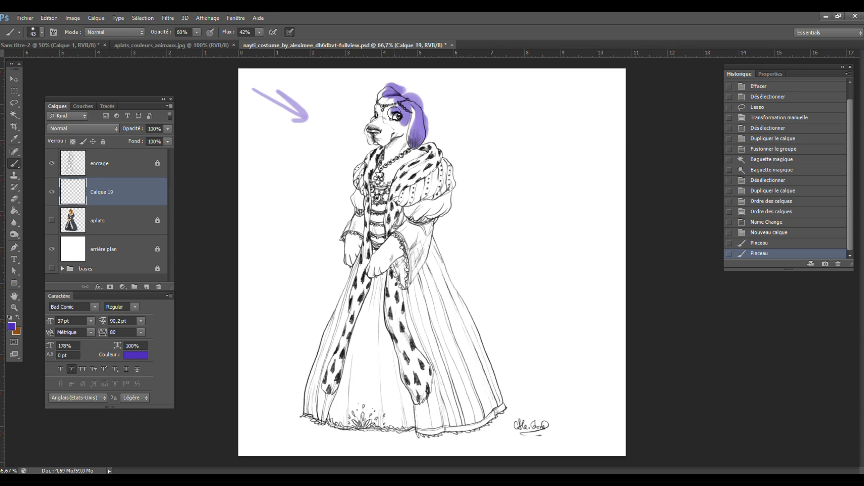
pyautogui.moveTo(390, 114)
pyautogui.mouseDown()
pyautogui.moveTo(374, 108)
pyautogui.moveTo(398, 105)
pyautogui.moveTo(396, 138)
pyautogui.moveTo(402, 129)
pyautogui.mouseUp()
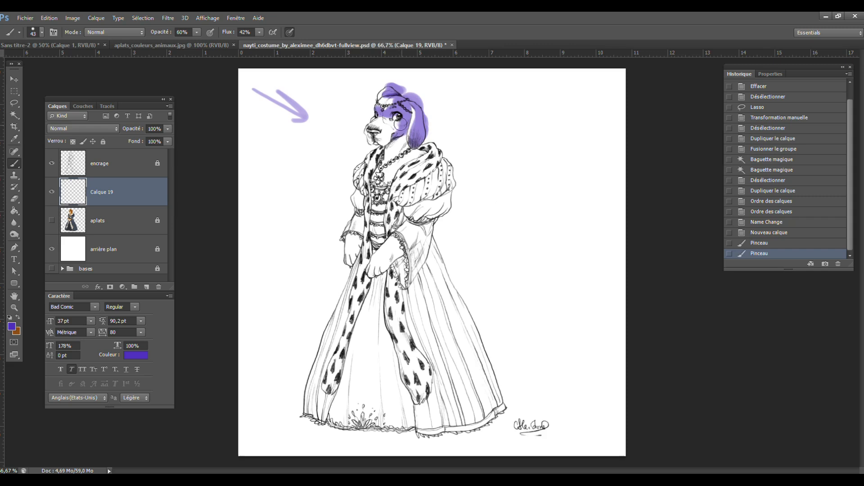
pyautogui.moveTo(394, 122)
pyautogui.mouseDown()
pyautogui.moveTo(397, 132)
pyautogui.moveTo(378, 143)
pyautogui.mouseUp()
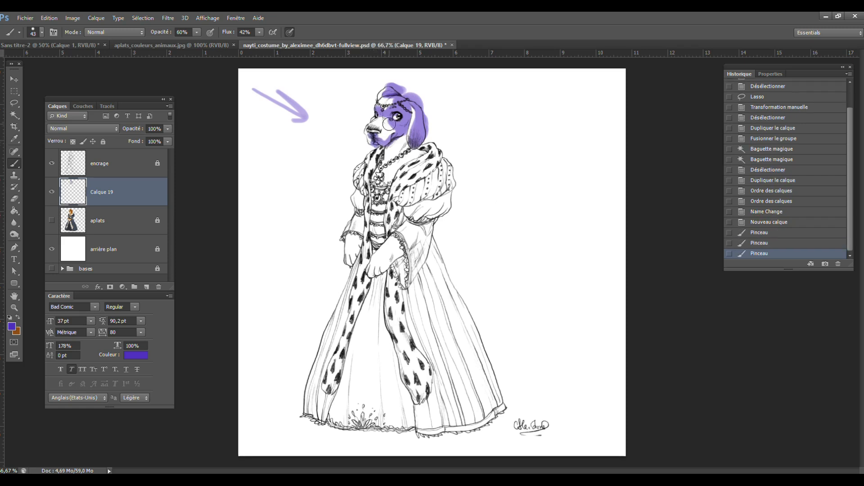
# - Try shading the fingers, back of the hand and wrist in violet with a 23 px brush, and revert those strokes
pyautogui.click(41, 32)
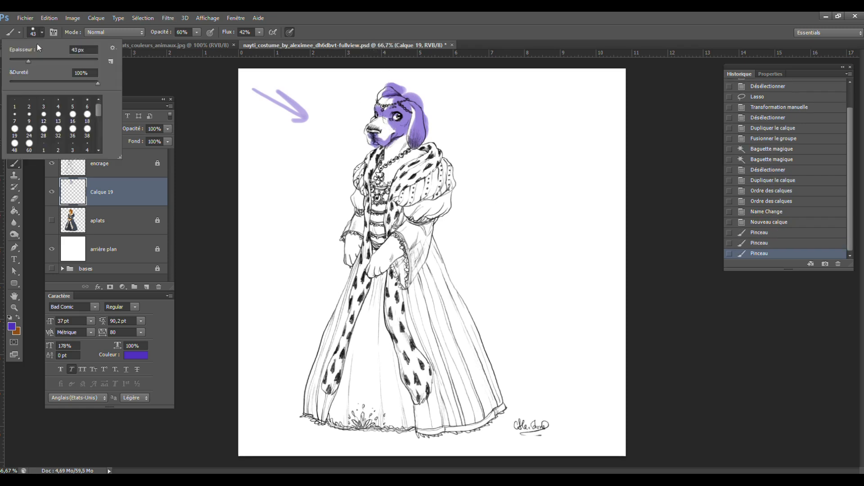
pyautogui.moveTo(22, 59); pyautogui.dragTo(19, 59)
pyautogui.press('Return')
pyautogui.moveTo(379, 272); pyautogui.dragTo(379, 270)
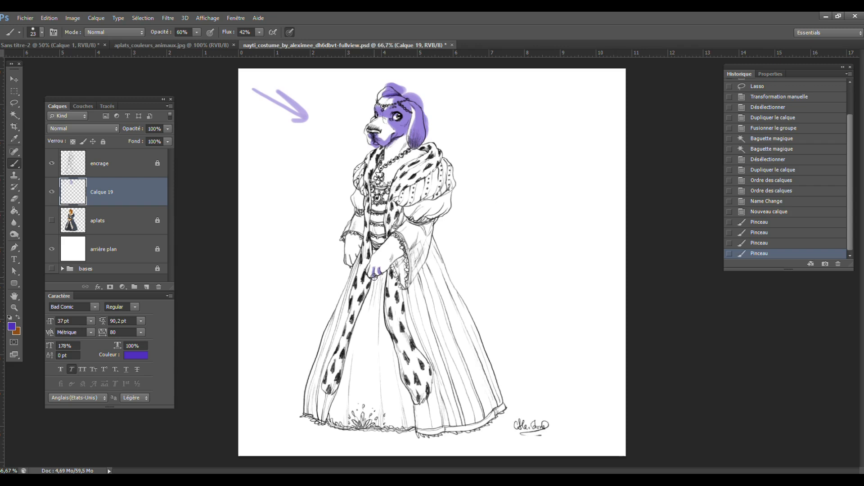
pyautogui.click(374, 277)
pyautogui.click(368, 272)
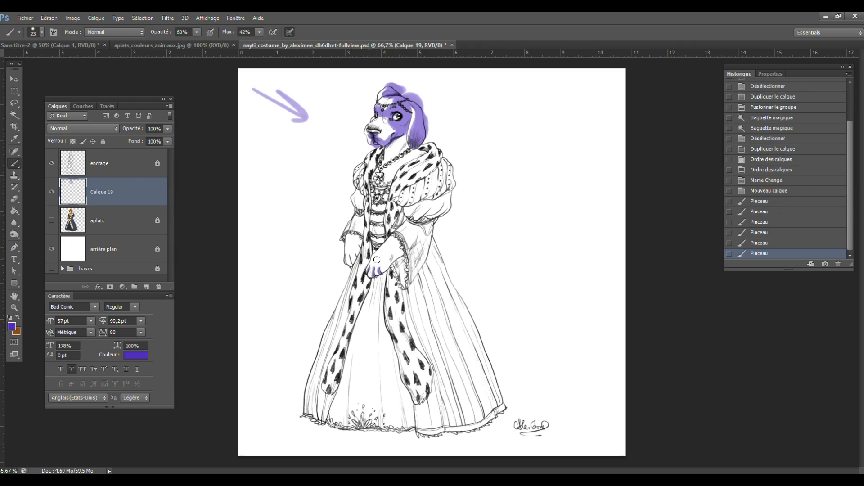
pyautogui.click(393, 253)
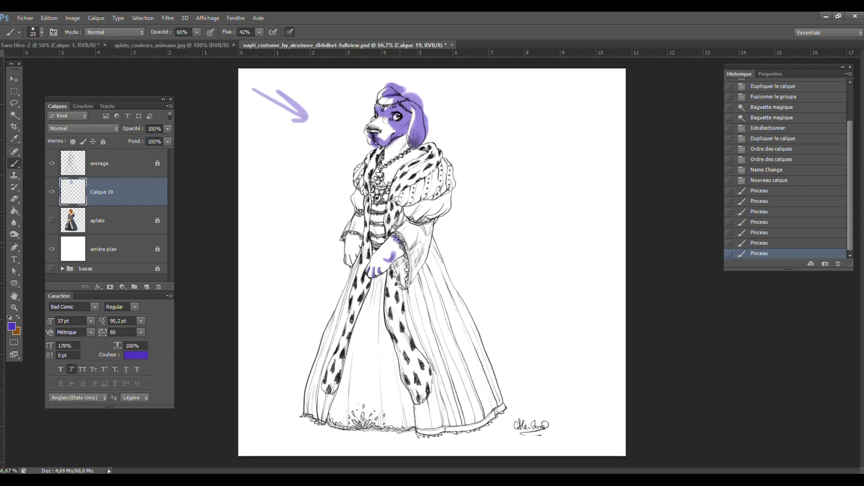
pyautogui.moveTo(399, 236); pyautogui.dragTo(406, 247)
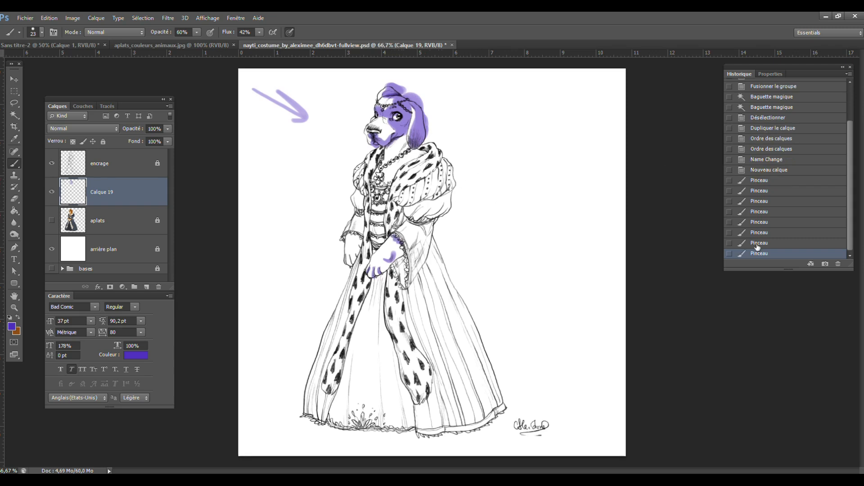
pyautogui.click(764, 211)
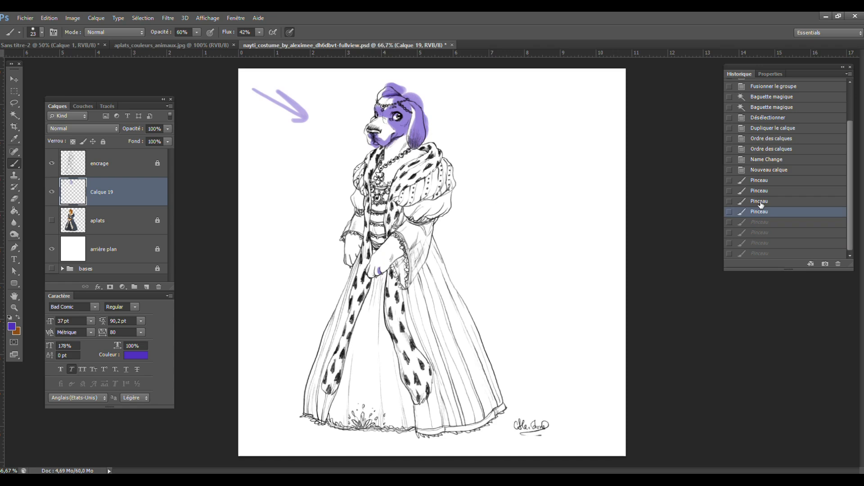
pyautogui.click(758, 203)
# - Paint broad violet shadows with a 49 px brush over the neck, fur collar, near sleeve, near hand and the gown's side away from the light
pyautogui.click(42, 34)
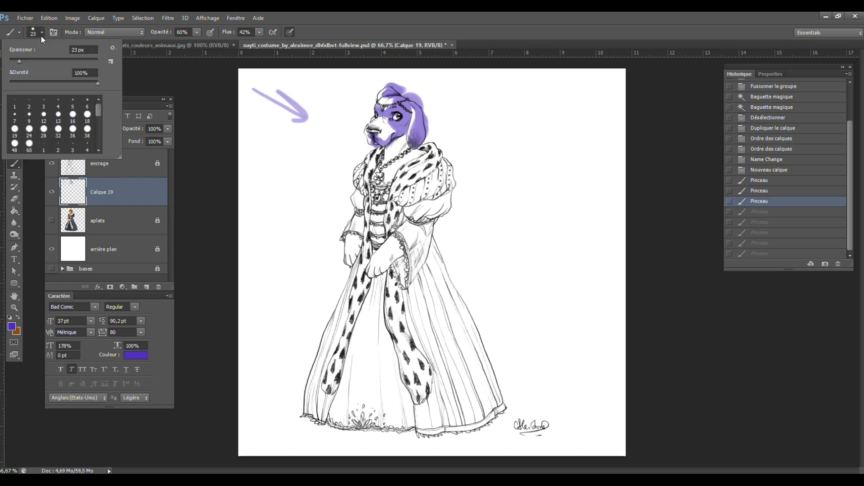
pyautogui.click(30, 60)
pyautogui.press('Return')
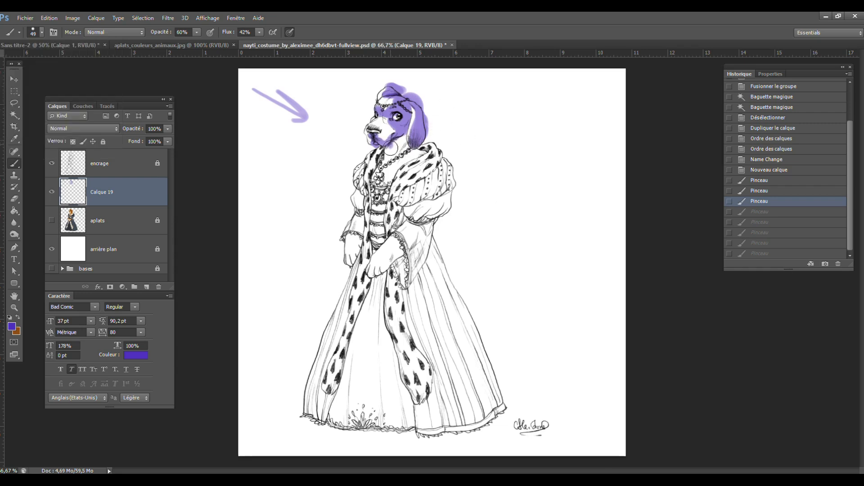
pyautogui.moveTo(397, 150)
pyautogui.mouseDown()
pyautogui.moveTo(383, 180)
pyautogui.moveTo(434, 140)
pyautogui.moveTo(413, 174)
pyautogui.moveTo(437, 146)
pyautogui.moveTo(394, 199)
pyautogui.moveTo(445, 156)
pyautogui.moveTo(410, 198)
pyautogui.moveTo(417, 192)
pyautogui.moveTo(403, 195)
pyautogui.moveTo(435, 193)
pyautogui.moveTo(414, 211)
pyautogui.moveTo(436, 200)
pyautogui.moveTo(429, 211)
pyautogui.moveTo(447, 207)
pyautogui.moveTo(447, 181)
pyautogui.moveTo(432, 174)
pyautogui.moveTo(434, 165)
pyautogui.moveTo(443, 184)
pyautogui.moveTo(452, 182)
pyautogui.moveTo(431, 228)
pyautogui.moveTo(410, 229)
pyautogui.moveTo(371, 272)
pyautogui.moveTo(405, 241)
pyautogui.moveTo(401, 279)
pyautogui.moveTo(420, 237)
pyautogui.moveTo(435, 240)
pyautogui.moveTo(426, 238)
pyautogui.moveTo(405, 289)
pyautogui.moveTo(397, 273)
pyautogui.moveTo(401, 333)
pyautogui.moveTo(407, 312)
pyautogui.moveTo(421, 349)
pyautogui.moveTo(419, 338)
pyautogui.moveTo(403, 358)
pyautogui.moveTo(418, 365)
pyautogui.moveTo(411, 390)
pyautogui.moveTo(421, 398)
pyautogui.moveTo(425, 383)
pyautogui.moveTo(431, 432)
pyautogui.moveTo(447, 401)
pyautogui.moveTo(465, 396)
pyautogui.moveTo(477, 407)
pyautogui.moveTo(498, 390)
pyautogui.moveTo(477, 329)
pyautogui.moveTo(454, 342)
pyautogui.moveTo(430, 333)
pyautogui.moveTo(413, 306)
pyautogui.moveTo(441, 270)
pyautogui.moveTo(438, 261)
pyautogui.moveTo(468, 315)
pyautogui.moveTo(446, 229)
pyautogui.moveTo(486, 350)
pyautogui.moveTo(452, 260)
pyautogui.moveTo(470, 231)
pyautogui.mouseUp()
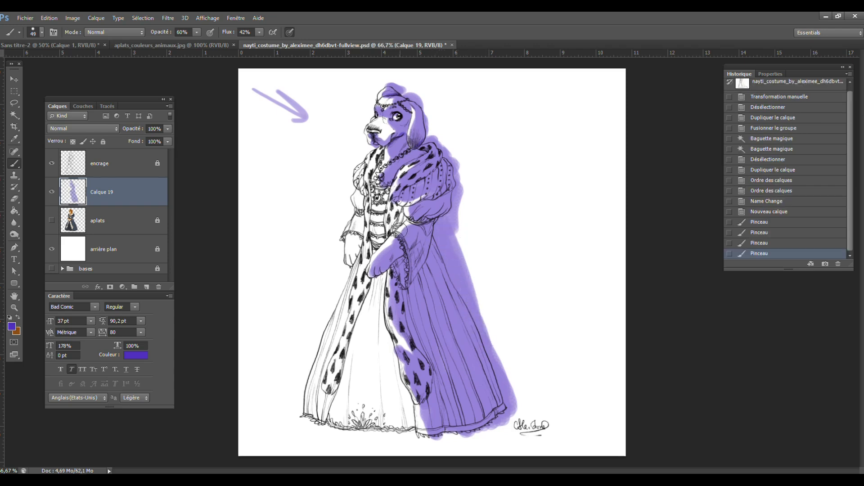
# - Paint violet shadows on the bodice, far sleeve and far hand, and erase a small spot along the near hand's upper edge
pyautogui.moveTo(381, 242)
pyautogui.mouseDown()
pyautogui.moveTo(400, 209)
pyautogui.moveTo(381, 232)
pyautogui.moveTo(382, 196)
pyautogui.moveTo(372, 257)
pyautogui.mouseUp()
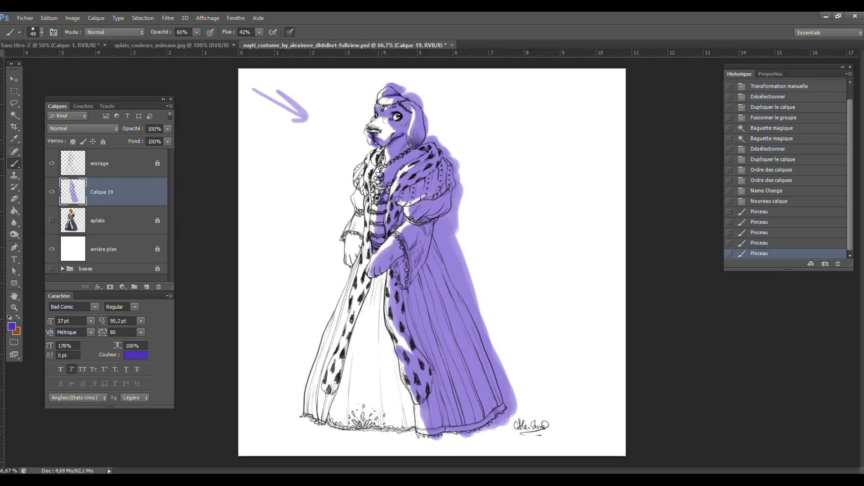
pyautogui.moveTo(369, 186)
pyautogui.mouseDown()
pyautogui.moveTo(382, 148)
pyautogui.moveTo(364, 161)
pyautogui.moveTo(348, 271)
pyautogui.moveTo(359, 243)
pyautogui.moveTo(353, 259)
pyautogui.mouseUp()
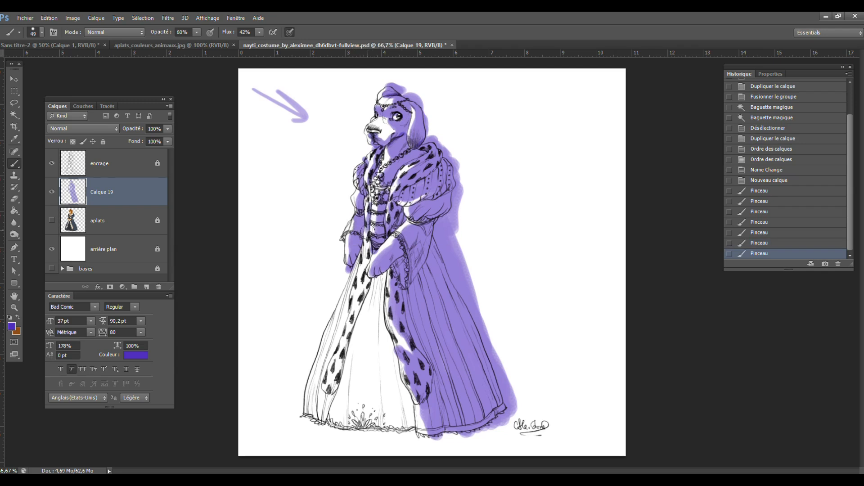
pyautogui.moveTo(368, 232); pyautogui.dragTo(367, 264)
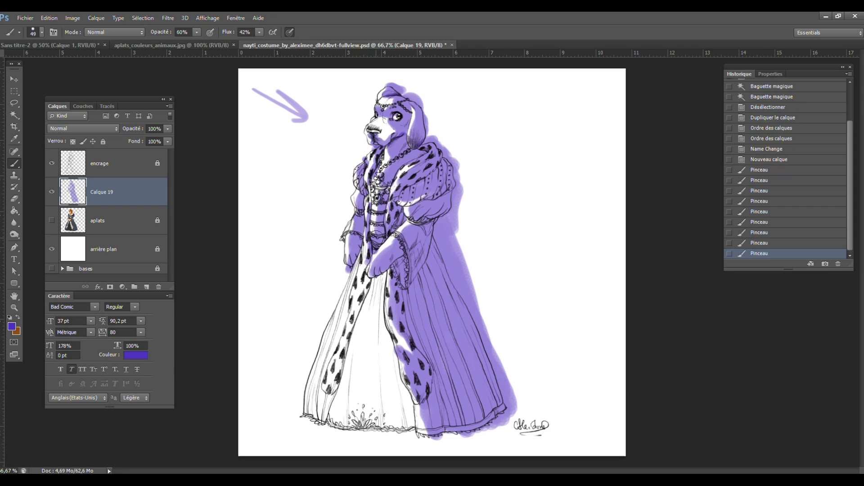
pyautogui.click(14, 198)
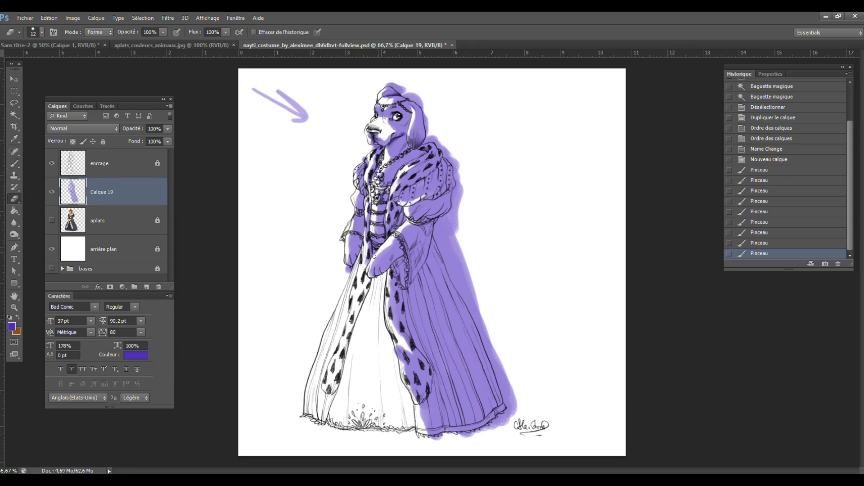
pyautogui.moveTo(374, 256); pyautogui.dragTo(380, 250)
# - Paint violet shadow folds over the front panel of the skirt and the lower folds on its lit side
pyautogui.click(17, 163)
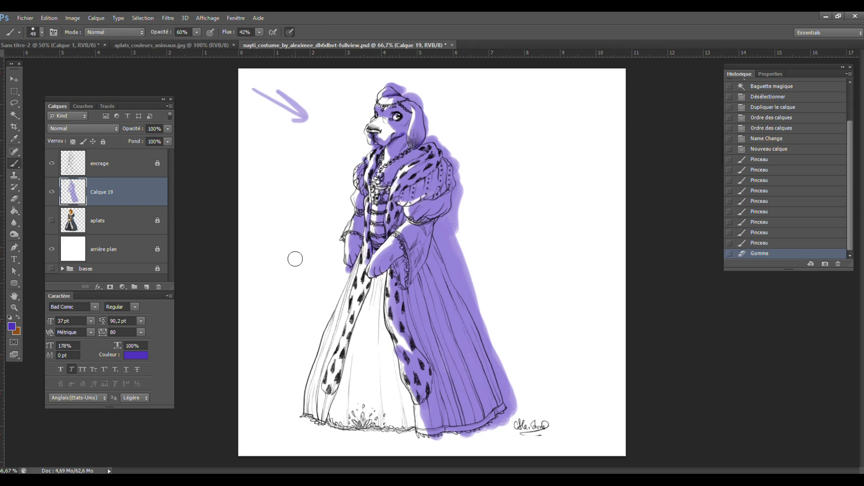
pyautogui.moveTo(337, 380)
pyautogui.mouseDown()
pyautogui.moveTo(366, 279)
pyautogui.moveTo(386, 273)
pyautogui.moveTo(371, 310)
pyautogui.moveTo(377, 303)
pyautogui.moveTo(388, 347)
pyautogui.moveTo(370, 314)
pyautogui.moveTo(363, 318)
pyautogui.moveTo(341, 408)
pyautogui.moveTo(319, 430)
pyautogui.moveTo(348, 342)
pyautogui.moveTo(332, 414)
pyautogui.moveTo(324, 421)
pyautogui.moveTo(312, 413)
pyautogui.moveTo(314, 391)
pyautogui.moveTo(318, 422)
pyautogui.moveTo(318, 379)
pyautogui.moveTo(324, 427)
pyautogui.moveTo(340, 417)
pyautogui.moveTo(342, 393)
pyautogui.moveTo(346, 435)
pyautogui.moveTo(358, 331)
pyautogui.moveTo(351, 373)
pyautogui.moveTo(366, 338)
pyautogui.moveTo(374, 432)
pyautogui.moveTo(381, 427)
pyautogui.moveTo(370, 315)
pyautogui.moveTo(375, 392)
pyautogui.moveTo(376, 315)
pyautogui.moveTo(405, 434)
pyautogui.moveTo(387, 356)
pyautogui.moveTo(382, 378)
pyautogui.moveTo(385, 335)
pyautogui.moveTo(406, 414)
pyautogui.mouseUp()
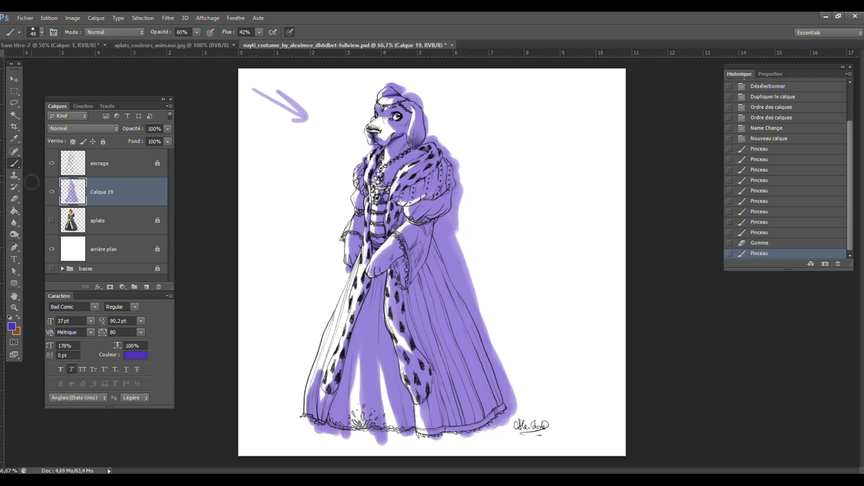
# - Lighten the shadows on the muzzle, brow and forehead with a 56 px eraser at 49% opacity and 37% flow
pyautogui.click(14, 198)
pyautogui.moveTo(163, 31); pyautogui.dragTo(149, 47)
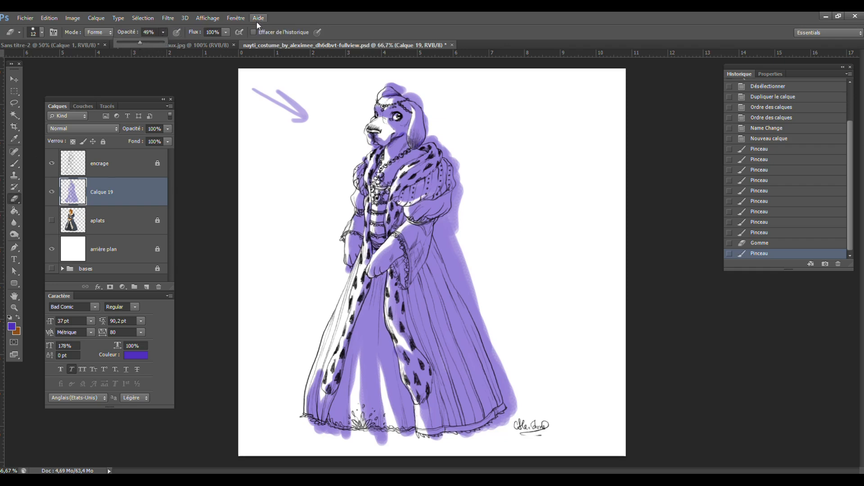
pyautogui.moveTo(224, 35); pyautogui.dragTo(207, 48)
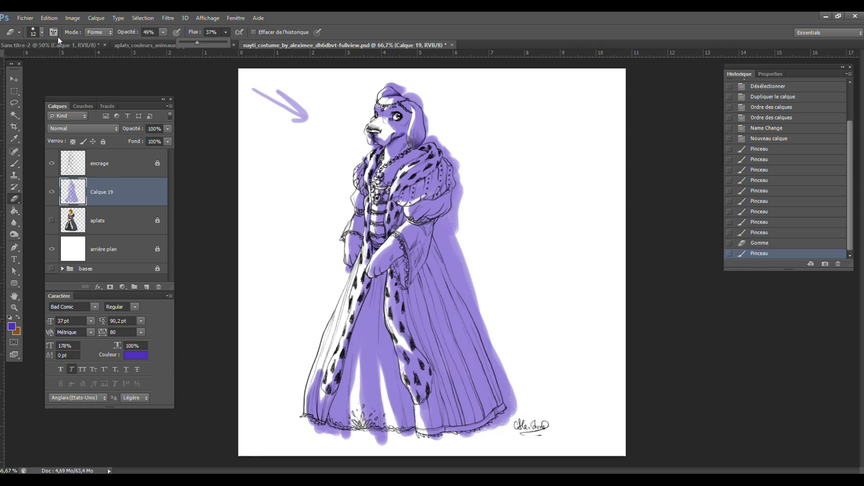
pyautogui.click(41, 32)
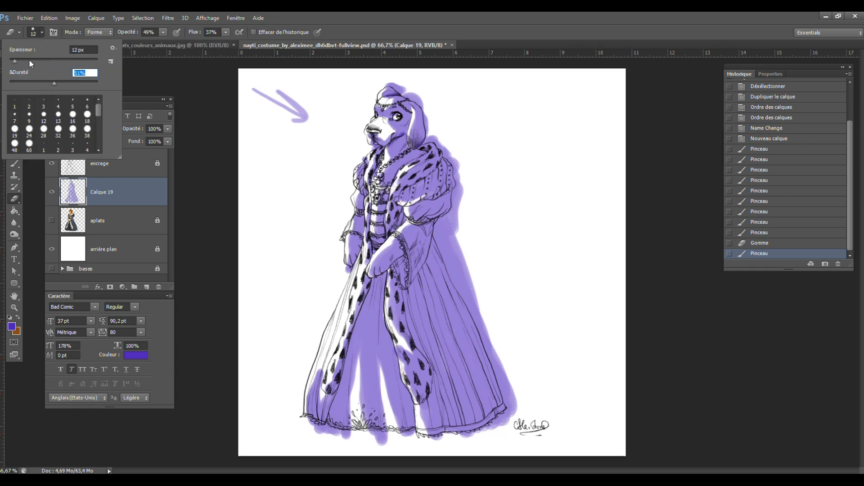
pyautogui.moveTo(29, 60); pyautogui.dragTo(34, 61)
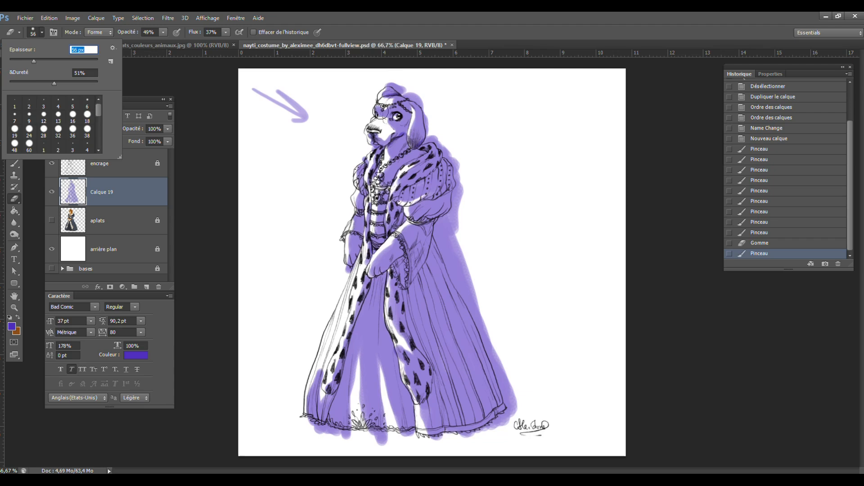
pyautogui.moveTo(384, 125); pyautogui.dragTo(382, 118)
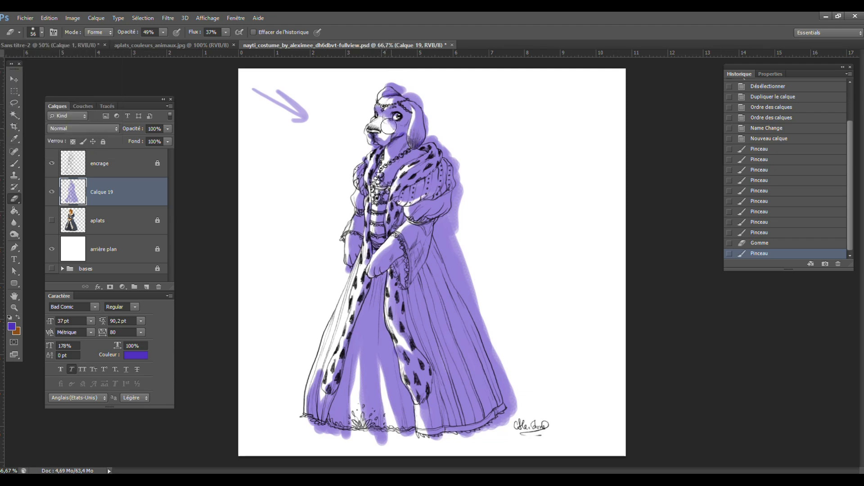
pyautogui.moveTo(388, 123); pyautogui.dragTo(389, 104)
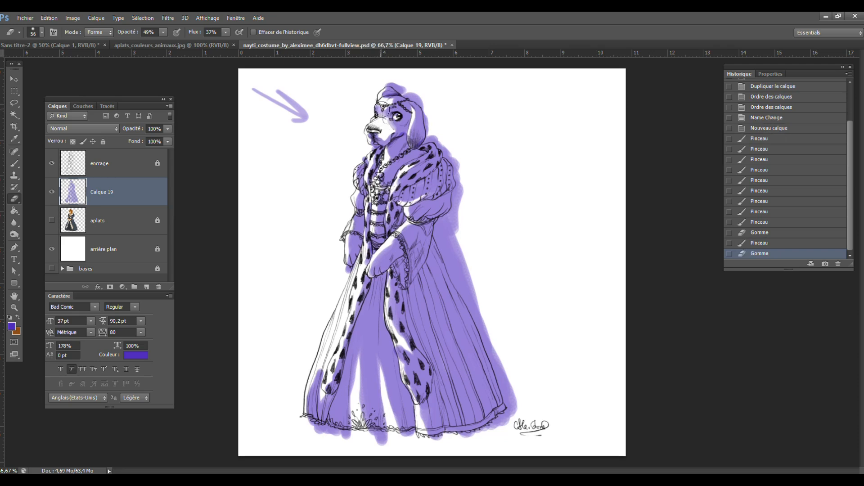
pyautogui.moveTo(390, 104); pyautogui.dragTo(403, 91)
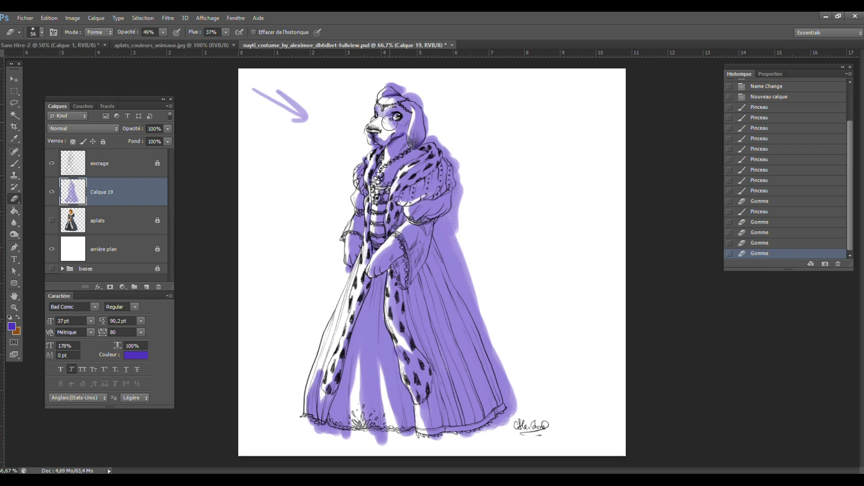
# - Soften the shadow edge below the eye with a 36 px eraser at 26% opacity
pyautogui.click(41, 32)
pyautogui.moveTo(32, 59); pyautogui.dragTo(25, 58)
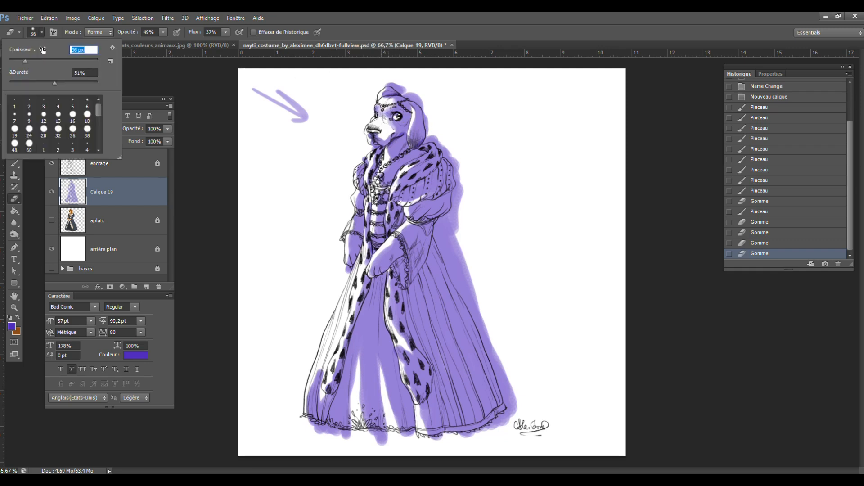
pyautogui.click(165, 34)
pyautogui.moveTo(154, 44); pyautogui.dragTo(153, 44)
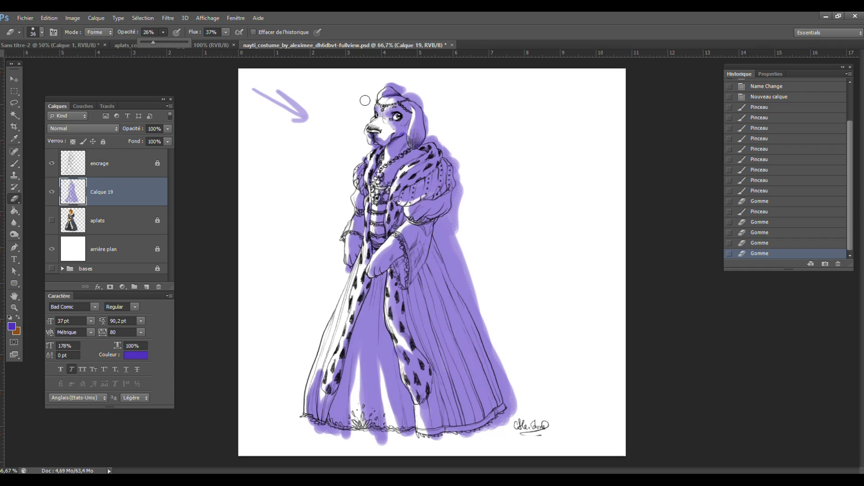
pyautogui.click(392, 122)
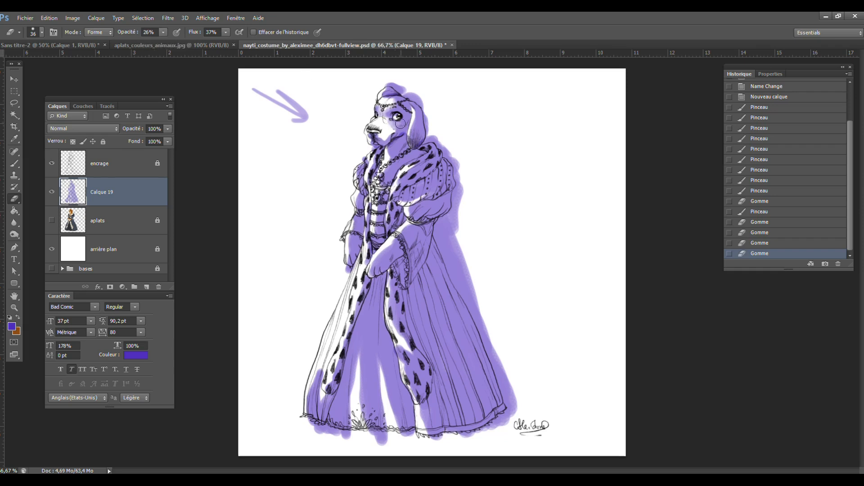
pyautogui.moveTo(400, 122); pyautogui.dragTo(398, 119)
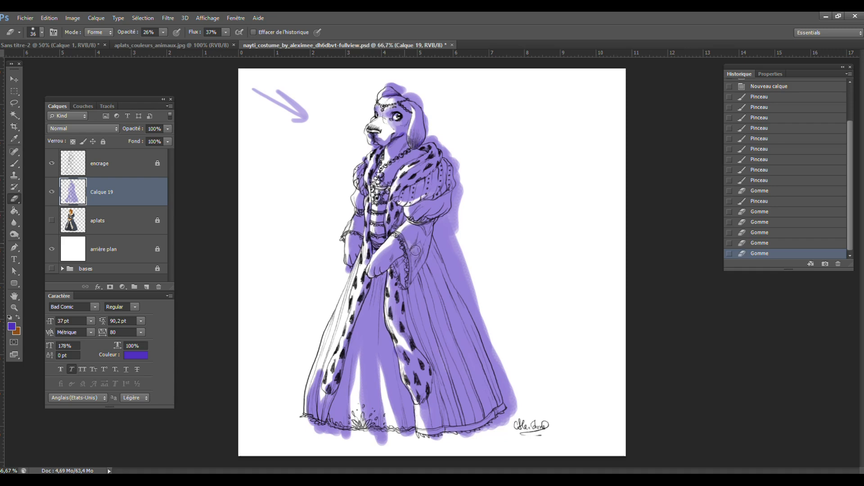
# - Try lightening the shadow on the near sleeve's wide cuff with the eraser, and revert those strokes
pyautogui.moveTo(416, 251); pyautogui.dragTo(422, 240)
pyautogui.moveTo(416, 251)
pyautogui.mouseDown()
pyautogui.moveTo(422, 242)
pyautogui.moveTo(418, 247)
pyautogui.mouseUp()
pyautogui.moveTo(410, 247); pyautogui.dragTo(415, 230)
pyautogui.moveTo(413, 234); pyautogui.dragTo(421, 226)
pyautogui.moveTo(410, 254); pyautogui.dragTo(412, 247)
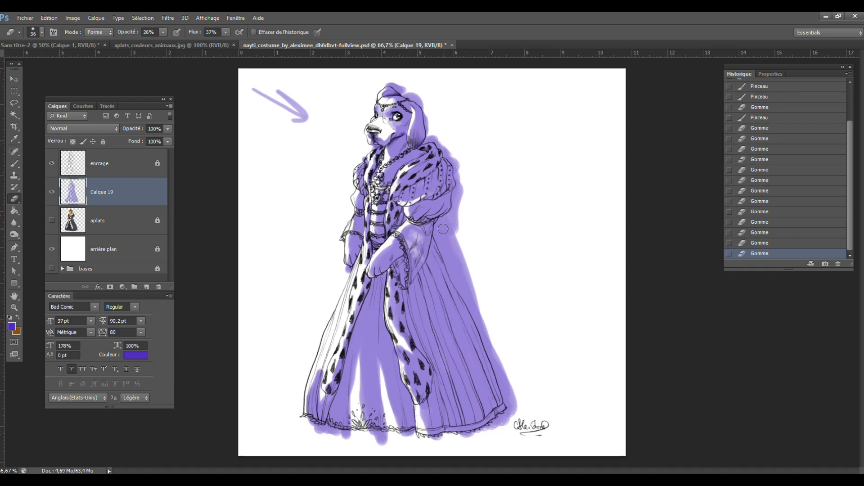
pyautogui.click(765, 162)
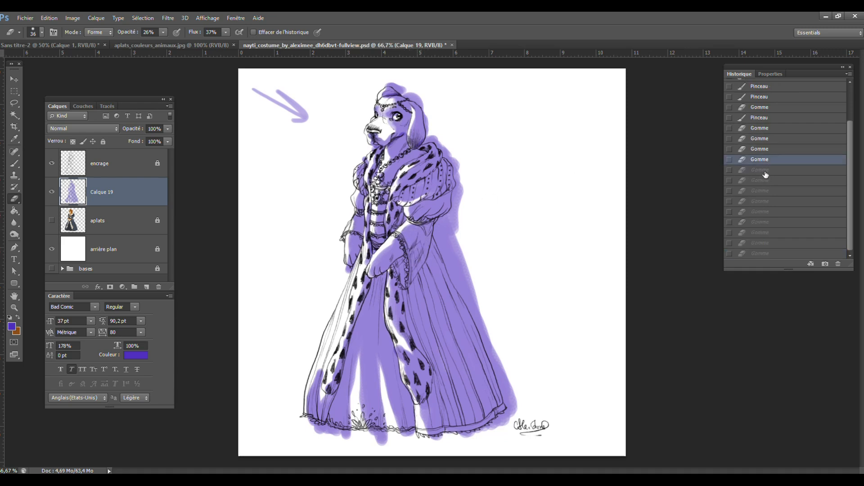
pyautogui.click(765, 170)
pyautogui.click(767, 180)
pyautogui.click(768, 171)
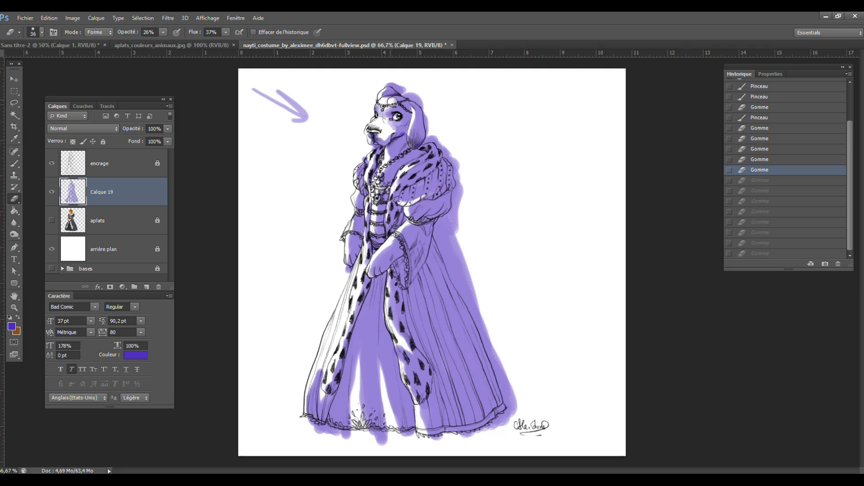
# - Soften the shadows on the forehead, neck and upper chest with light 36 px eraser strokes
pyautogui.moveTo(392, 102); pyautogui.dragTo(386, 104)
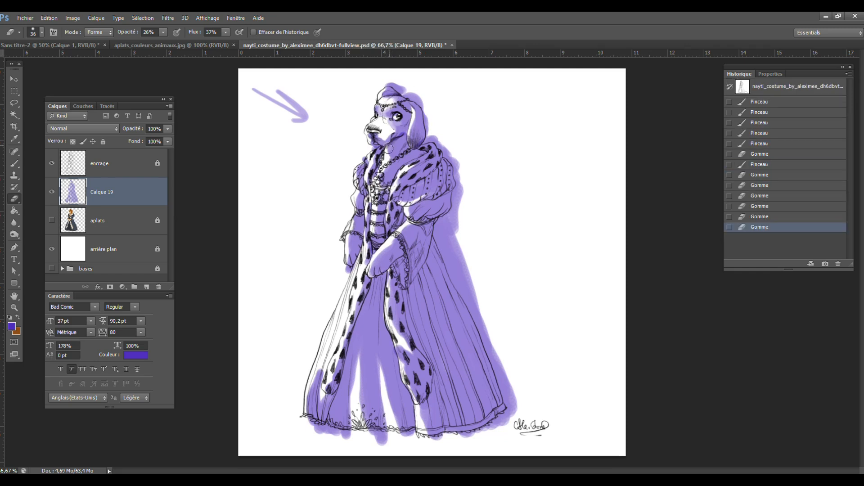
pyautogui.moveTo(388, 154); pyautogui.dragTo(389, 156)
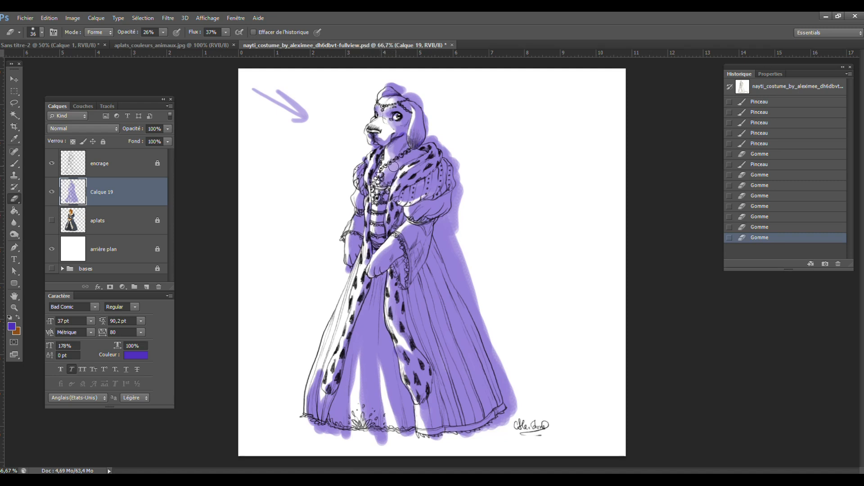
pyautogui.moveTo(393, 166); pyautogui.dragTo(390, 169)
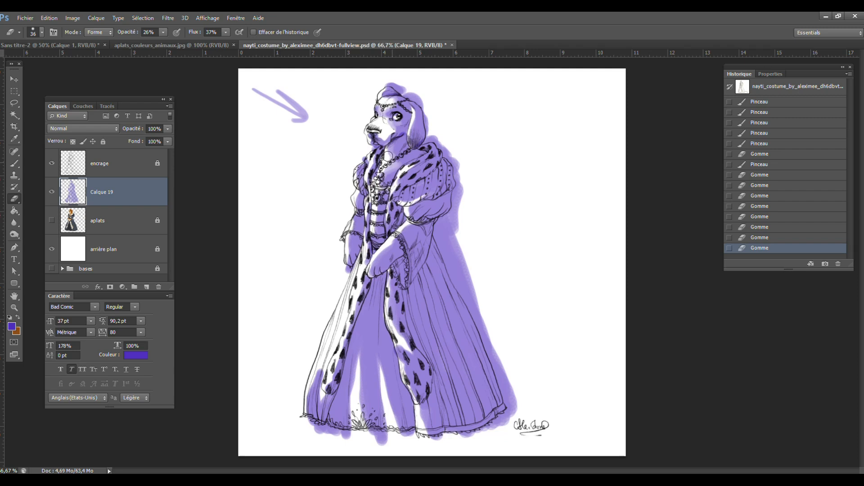
pyautogui.click(394, 150)
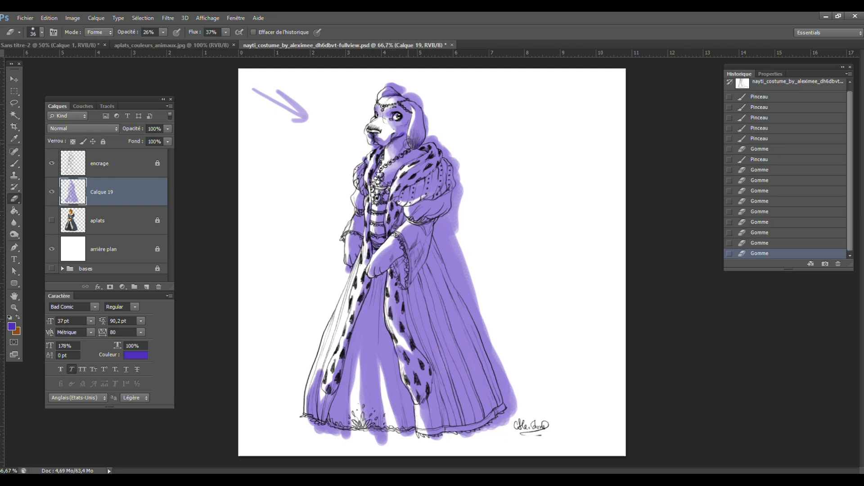
# - Lighten the shadows on the far puffed sleeve, forearm and hand with the 36 px eraser
pyautogui.click(360, 169)
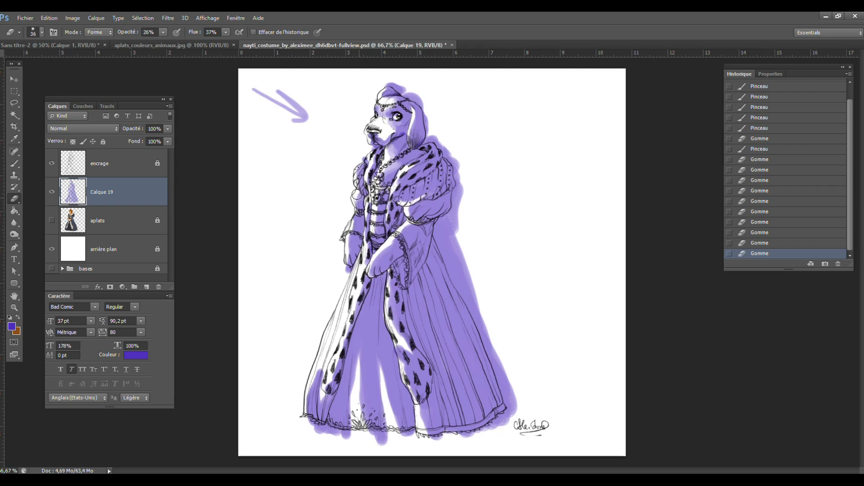
pyautogui.moveTo(356, 197); pyautogui.dragTo(358, 204)
pyautogui.moveTo(351, 256); pyautogui.dragTo(355, 242)
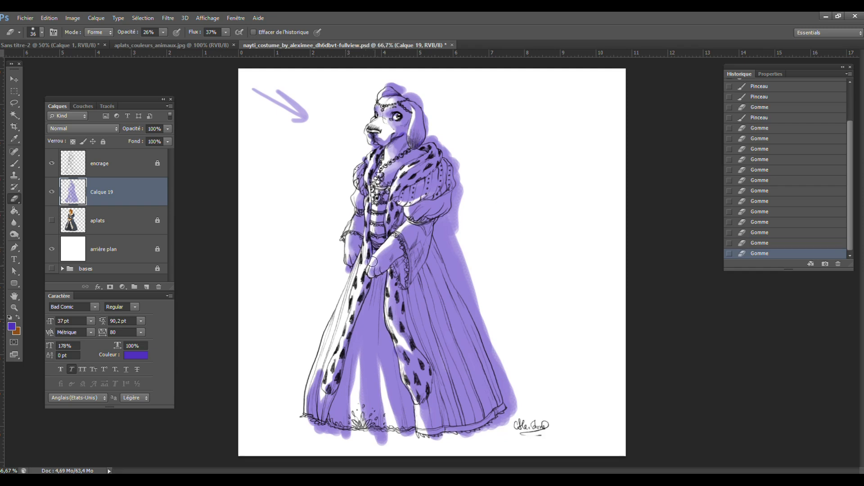
# - Lighten the shadows on the near forearm, wide cuff, underskirt and lower fur trim with the 36 px eraser at 26% opacity
pyautogui.moveTo(393, 243); pyautogui.dragTo(379, 251)
pyautogui.moveTo(414, 208); pyautogui.dragTo(410, 213)
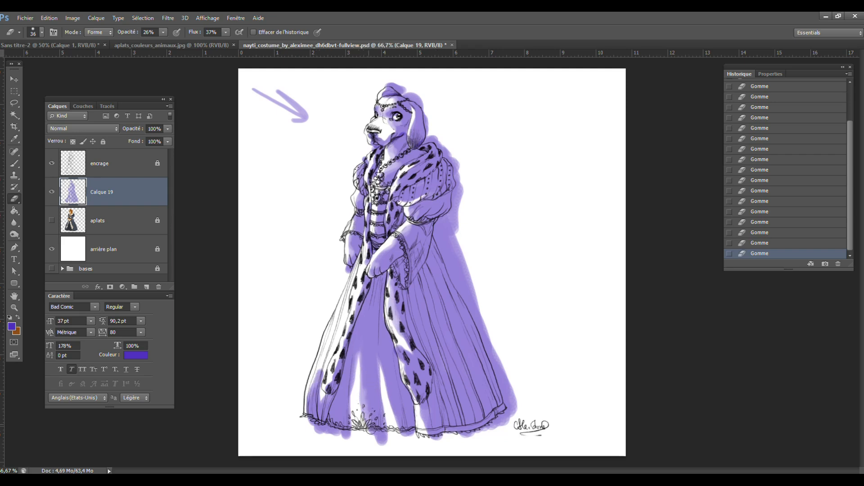
pyautogui.moveTo(362, 345)
pyautogui.mouseDown()
pyautogui.moveTo(367, 424)
pyautogui.moveTo(365, 366)
pyautogui.moveTo(380, 450)
pyautogui.moveTo(360, 373)
pyautogui.moveTo(371, 434)
pyautogui.moveTo(343, 404)
pyautogui.mouseUp()
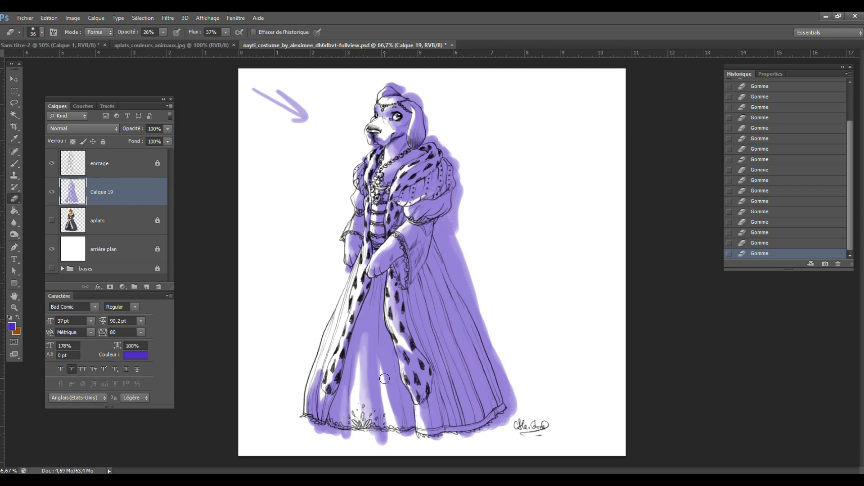
pyautogui.moveTo(386, 379)
pyautogui.mouseDown()
pyautogui.moveTo(403, 438)
pyautogui.moveTo(387, 375)
pyautogui.moveTo(411, 417)
pyautogui.moveTo(433, 398)
pyautogui.moveTo(422, 421)
pyautogui.moveTo(421, 411)
pyautogui.moveTo(427, 437)
pyautogui.mouseUp()
pyautogui.moveTo(414, 392)
pyautogui.mouseDown()
pyautogui.moveTo(412, 373)
pyautogui.moveTo(428, 390)
pyautogui.moveTo(410, 357)
pyautogui.mouseUp()
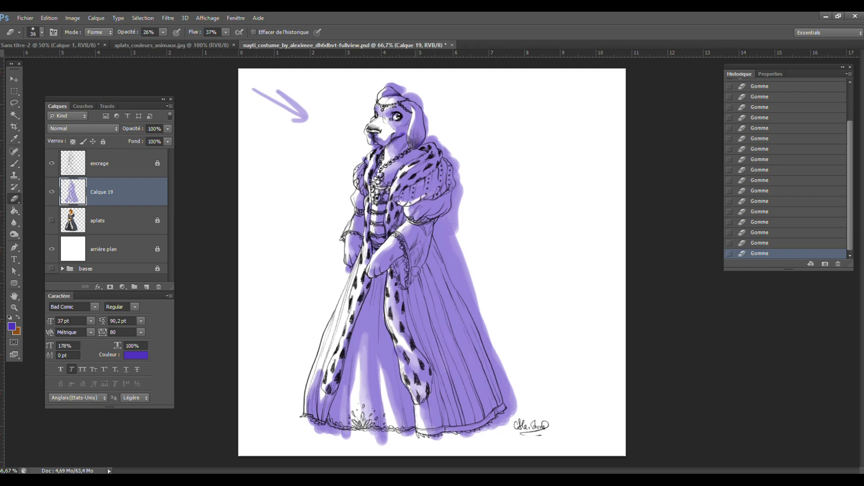
pyautogui.moveTo(416, 270); pyautogui.dragTo(422, 249)
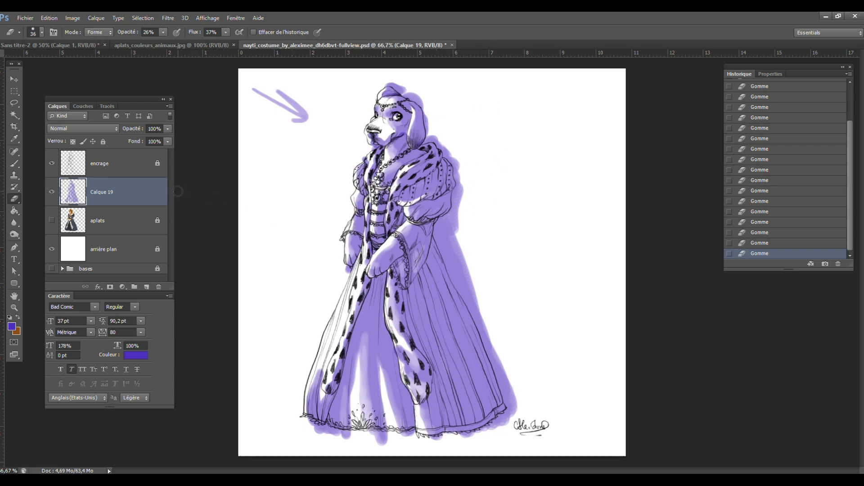
# - Create a layer above Calque 19 and paint darker violet shadows on the ear, head and neck with the 49 px brush
pyautogui.click(146, 286)
pyautogui.press('b')
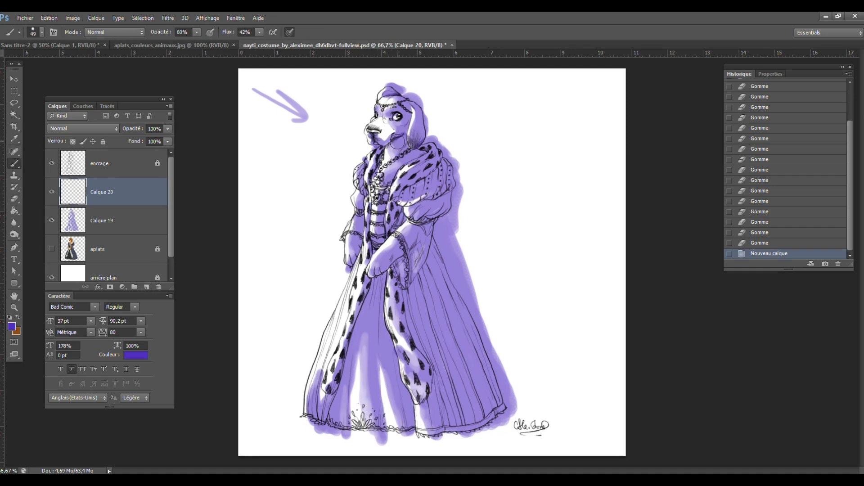
pyautogui.moveTo(404, 143); pyautogui.dragTo(406, 110)
pyautogui.moveTo(393, 87)
pyautogui.mouseDown()
pyautogui.moveTo(420, 86)
pyautogui.moveTo(420, 147)
pyautogui.moveTo(423, 109)
pyautogui.moveTo(431, 133)
pyautogui.moveTo(407, 149)
pyautogui.moveTo(413, 155)
pyautogui.moveTo(405, 144)
pyautogui.moveTo(408, 158)
pyautogui.moveTo(422, 153)
pyautogui.moveTo(391, 188)
pyautogui.mouseUp()
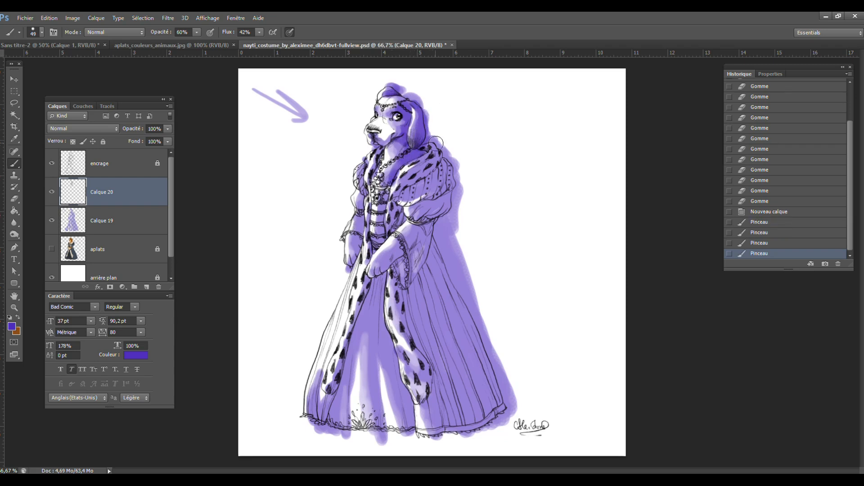
# - Brush darker violet shadows over the fur collar, near sleeve, back of the gown, underskirt and bodice
pyautogui.moveTo(428, 149)
pyautogui.mouseDown()
pyautogui.moveTo(420, 171)
pyautogui.moveTo(444, 156)
pyautogui.moveTo(437, 174)
pyautogui.moveTo(412, 190)
pyautogui.moveTo(443, 164)
pyautogui.moveTo(439, 192)
pyautogui.moveTo(428, 198)
pyautogui.moveTo(447, 179)
pyautogui.moveTo(449, 186)
pyautogui.moveTo(421, 216)
pyautogui.moveTo(454, 197)
pyautogui.moveTo(431, 218)
pyautogui.moveTo(449, 213)
pyautogui.moveTo(435, 226)
pyautogui.moveTo(420, 230)
pyautogui.moveTo(418, 251)
pyautogui.moveTo(428, 240)
pyautogui.moveTo(429, 257)
pyautogui.moveTo(416, 288)
pyautogui.moveTo(438, 233)
pyautogui.moveTo(443, 254)
pyautogui.moveTo(415, 286)
pyautogui.moveTo(441, 302)
pyautogui.moveTo(444, 256)
pyautogui.moveTo(436, 275)
pyautogui.moveTo(450, 311)
pyautogui.moveTo(462, 312)
pyautogui.moveTo(444, 306)
pyautogui.moveTo(492, 370)
pyautogui.moveTo(506, 421)
pyautogui.moveTo(445, 291)
pyautogui.moveTo(459, 331)
pyautogui.mouseUp()
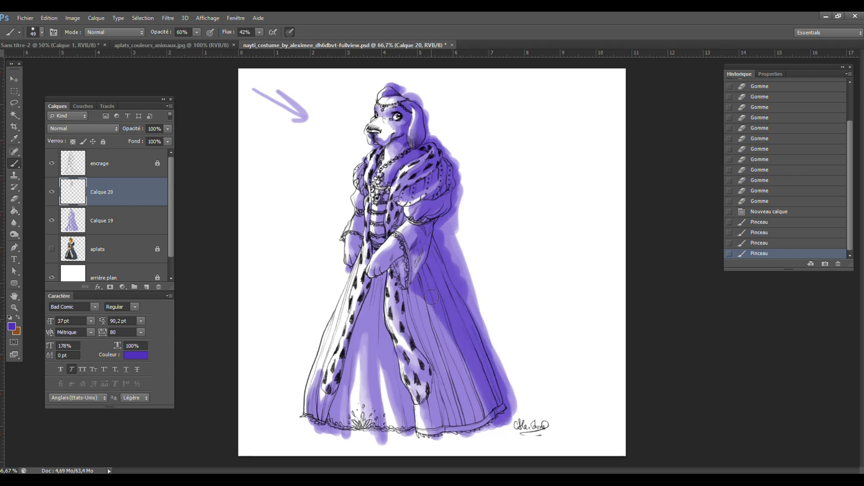
pyautogui.moveTo(431, 297)
pyautogui.mouseDown()
pyautogui.moveTo(442, 336)
pyautogui.moveTo(438, 399)
pyautogui.mouseUp()
pyautogui.moveTo(375, 281)
pyautogui.mouseDown()
pyautogui.moveTo(385, 344)
pyautogui.moveTo(400, 363)
pyautogui.moveTo(388, 319)
pyautogui.moveTo(411, 429)
pyautogui.mouseUp()
pyautogui.moveTo(378, 225)
pyautogui.mouseDown()
pyautogui.moveTo(382, 241)
pyautogui.moveTo(376, 213)
pyautogui.moveTo(367, 213)
pyautogui.mouseUp()
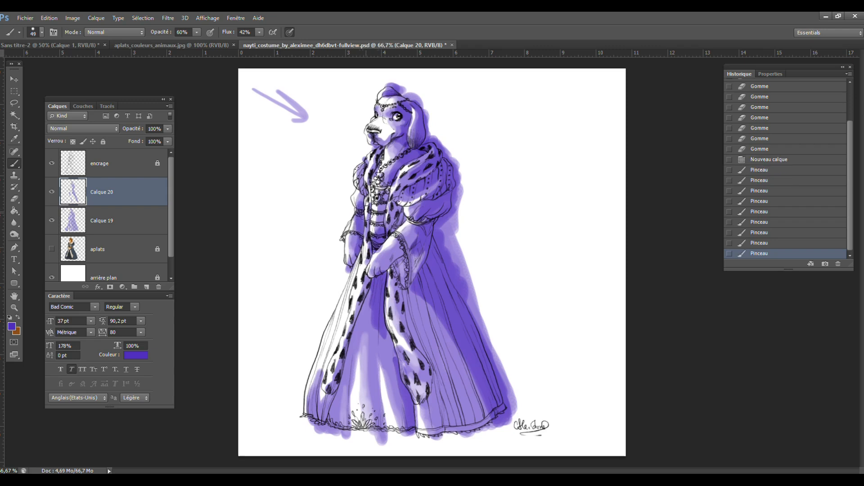
# - Deepen the dark violet shadow along the gown's rear edge and add touches at the front hem and near hand
pyautogui.moveTo(509, 407); pyautogui.dragTo(484, 333)
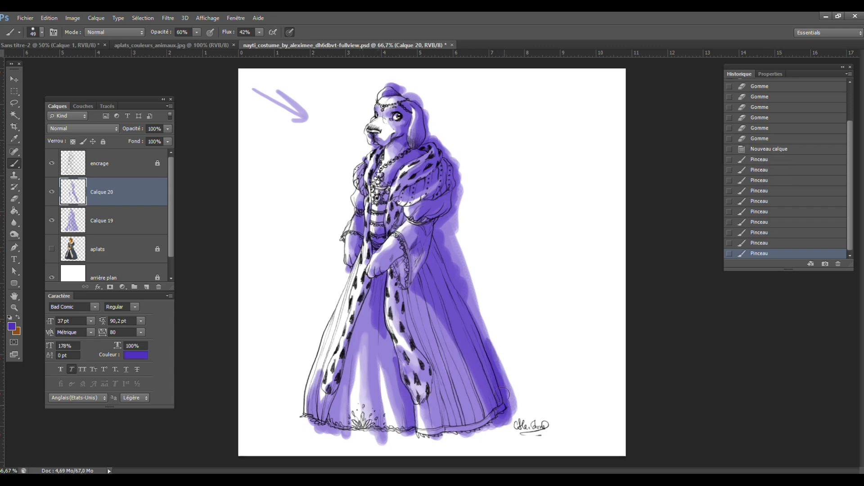
pyautogui.moveTo(500, 383)
pyautogui.mouseDown()
pyautogui.moveTo(473, 304)
pyautogui.moveTo(475, 311)
pyautogui.mouseUp()
pyautogui.moveTo(473, 302); pyautogui.dragTo(485, 337)
pyautogui.moveTo(442, 239)
pyautogui.mouseDown()
pyautogui.moveTo(434, 263)
pyautogui.moveTo(452, 276)
pyautogui.mouseUp()
pyautogui.moveTo(337, 410); pyautogui.dragTo(334, 399)
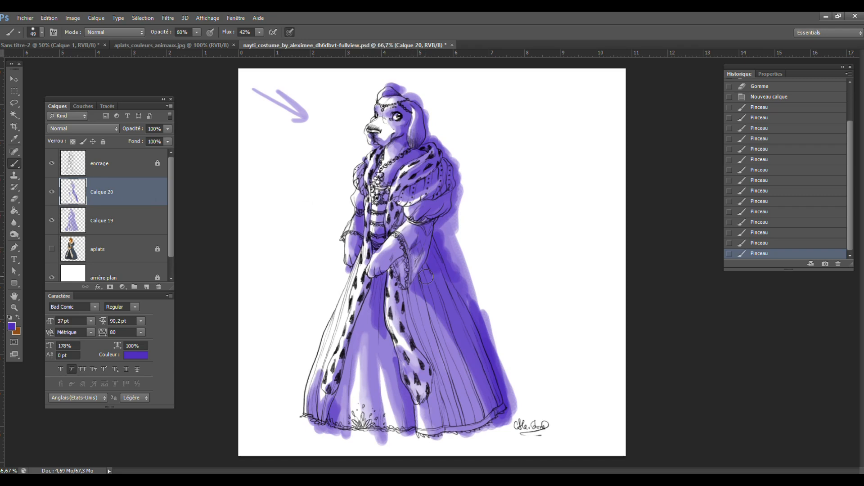
pyautogui.moveTo(388, 273); pyautogui.dragTo(400, 269)
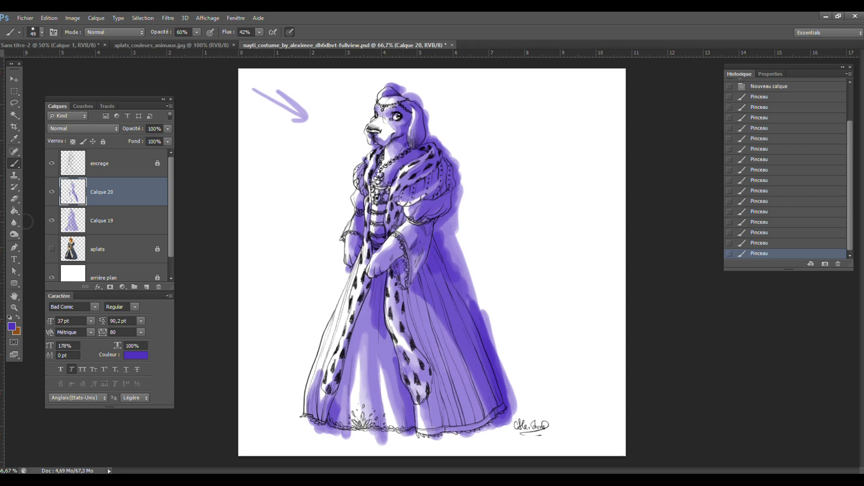
# - Soften the dark shadow edges on the underskirt and the side of the gown with the 36 px eraser at 26% opacity
pyautogui.click(14, 198)
pyautogui.moveTo(369, 302); pyautogui.dragTo(376, 335)
pyautogui.moveTo(376, 300); pyautogui.dragTo(376, 335)
pyautogui.moveTo(371, 305); pyautogui.dragTo(391, 349)
pyautogui.moveTo(390, 348); pyautogui.dragTo(393, 372)
pyautogui.moveTo(392, 350); pyautogui.dragTo(394, 362)
pyautogui.moveTo(393, 361)
pyautogui.mouseDown()
pyautogui.moveTo(397, 389)
pyautogui.moveTo(394, 366)
pyautogui.mouseUp()
pyautogui.moveTo(395, 366); pyautogui.dragTo(398, 374)
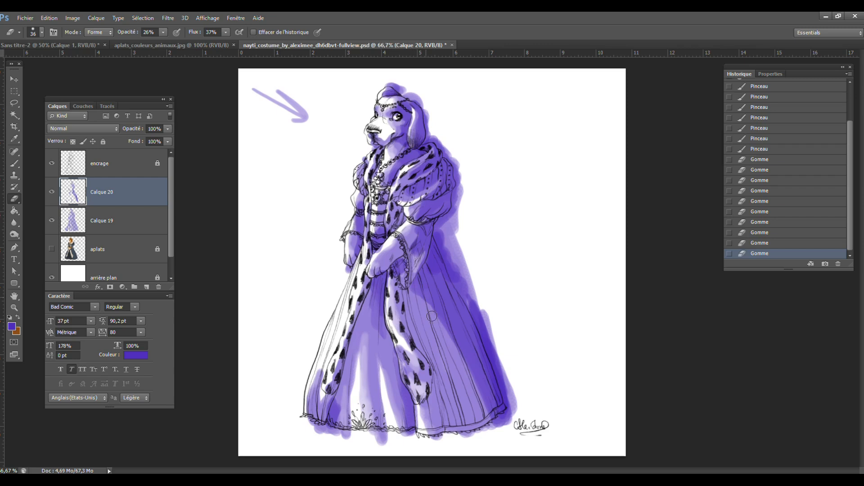
pyautogui.moveTo(431, 317); pyautogui.dragTo(447, 332)
# - Set the eraser to 95 px and 42% opacity, and blend the dark shadow's edge across the side of the gown
pyautogui.click(42, 33)
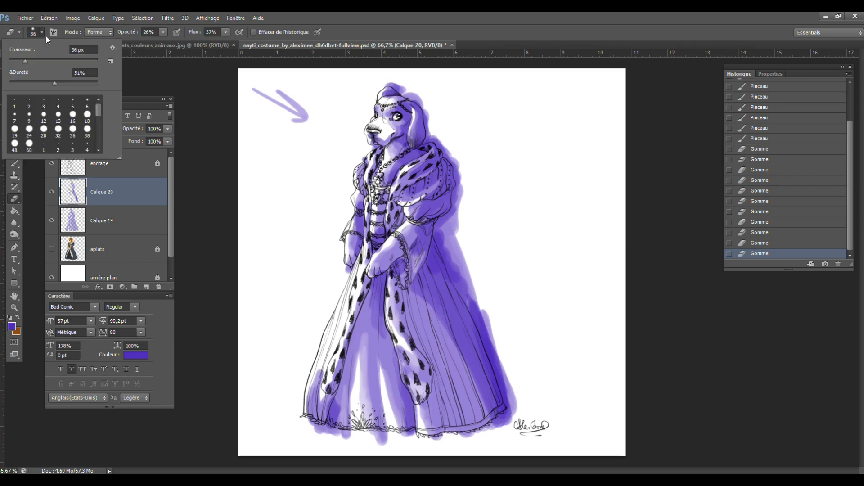
pyautogui.click(163, 32)
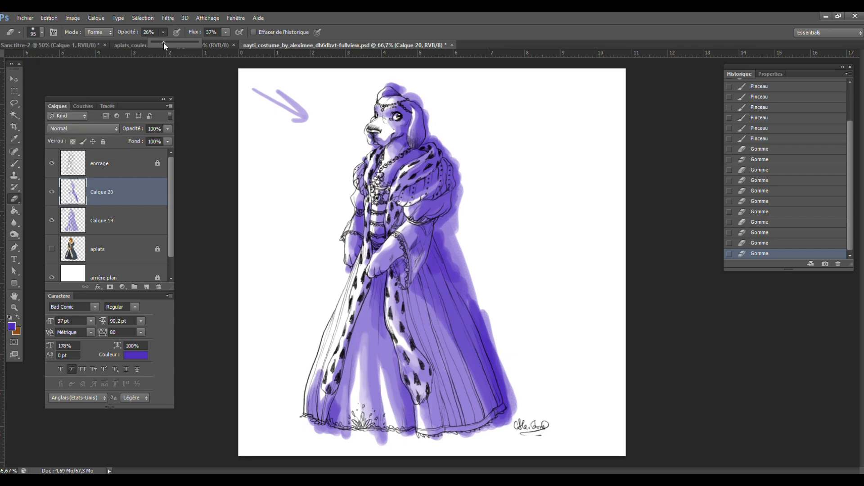
pyautogui.moveTo(169, 43); pyautogui.dragTo(170, 43)
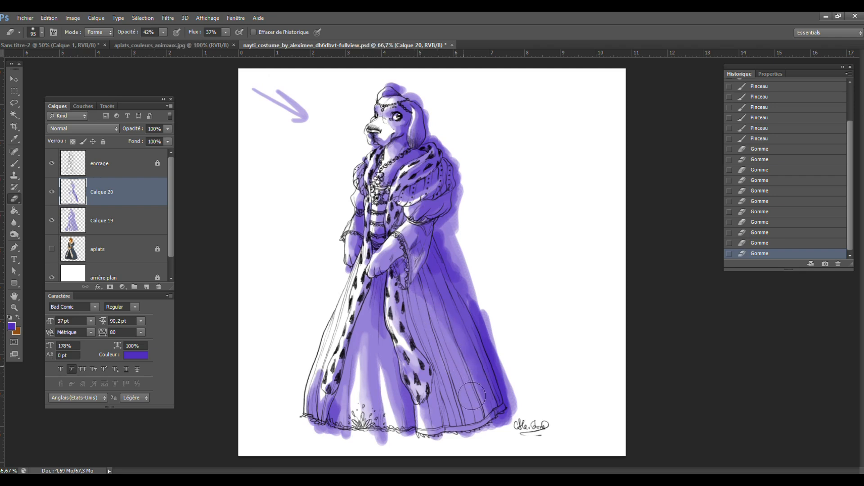
pyautogui.moveTo(421, 319); pyautogui.dragTo(434, 330)
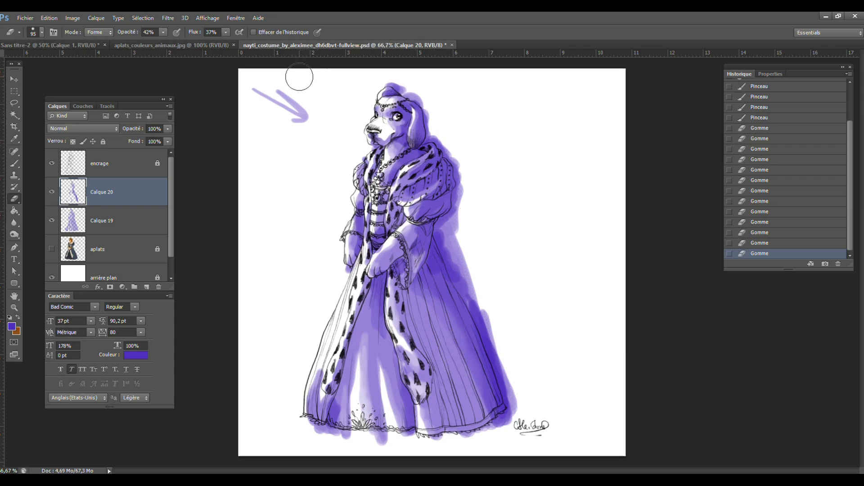
pyautogui.moveTo(278, 90); pyautogui.dragTo(303, 121)
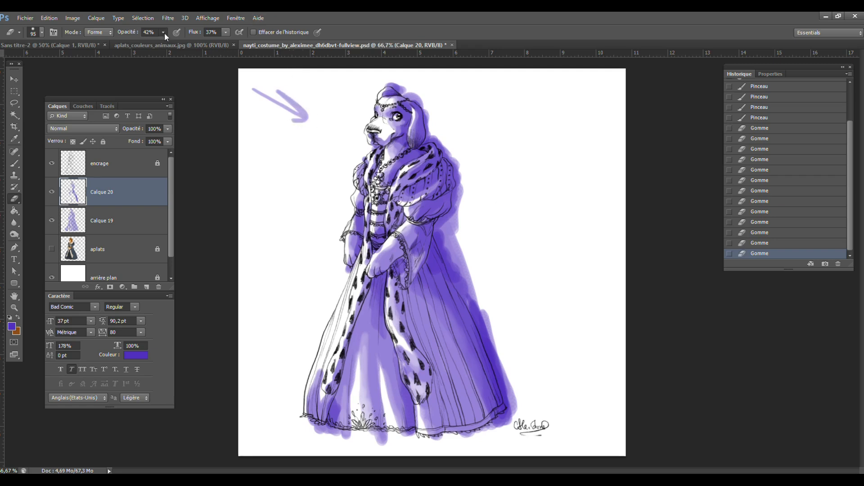
# - Set the eraser to 40 px with 100% hardness, opacity and flow, and save the document
pyautogui.click(225, 32)
pyautogui.click(42, 33)
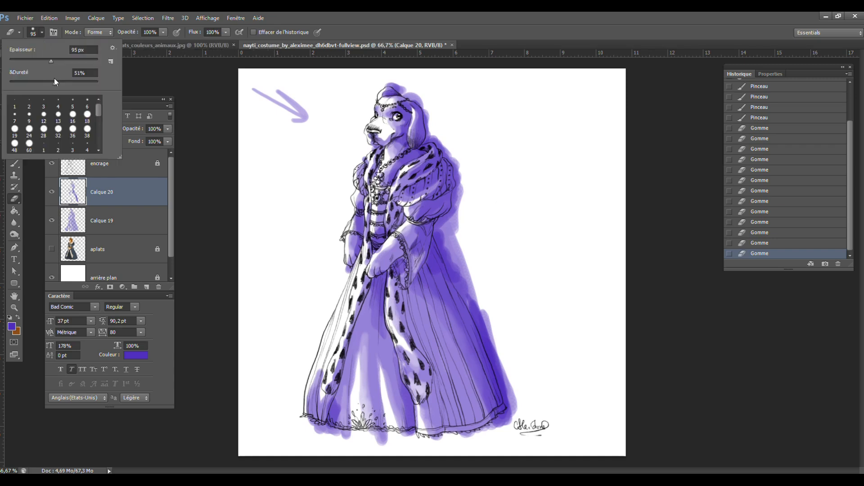
pyautogui.click(23, 61)
pyautogui.click(198, 181)
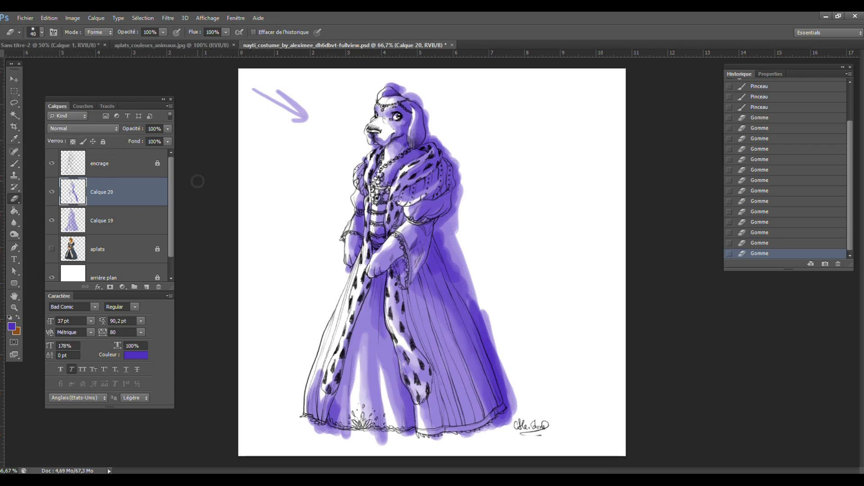
pyautogui.hotkey('ctrl', 's')
# - Reduce the eraser to 23 px, erase the dark shadow between the near hand and the waist, and save the document
pyautogui.click(41, 33)
pyautogui.moveTo(24, 61); pyautogui.dragTo(18, 61)
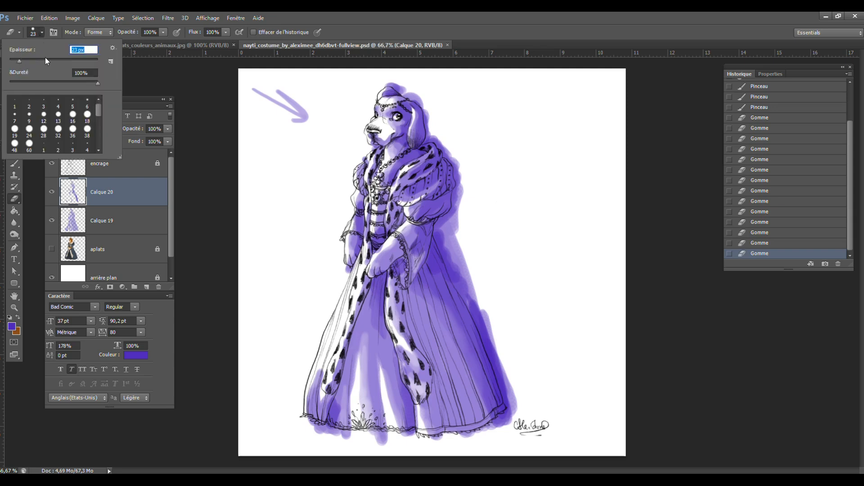
pyautogui.moveTo(378, 255); pyautogui.dragTo(381, 248)
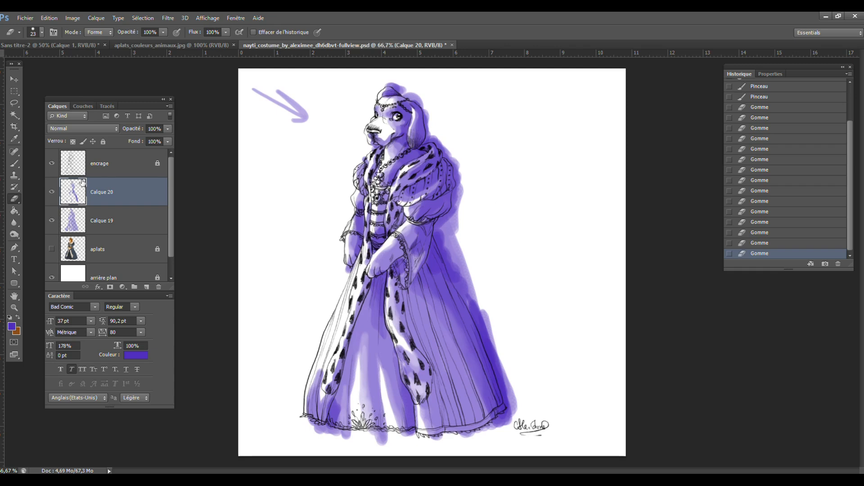
pyautogui.hotkey('ctrl', 's')
# - Show the aplats layer, hide Calque 20, set Calque 19's blend mode to Produit, and compare the image without its shadows
pyautogui.click(51, 250)
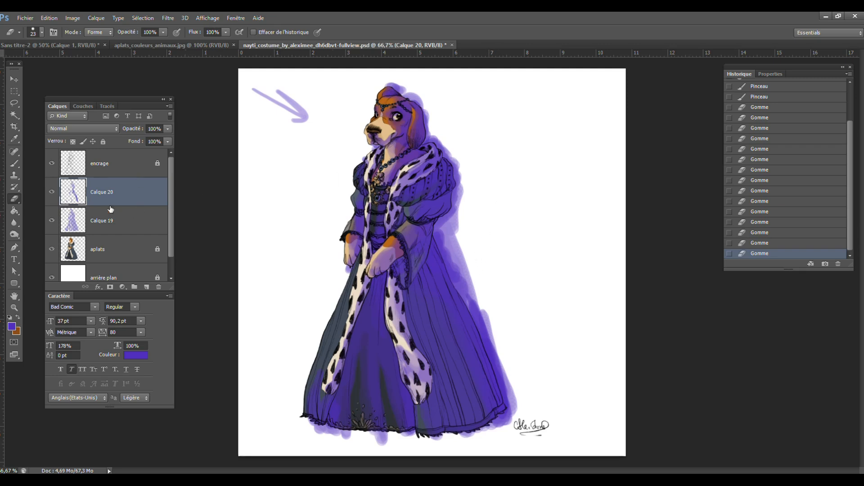
pyautogui.click(52, 192)
pyautogui.click(67, 220)
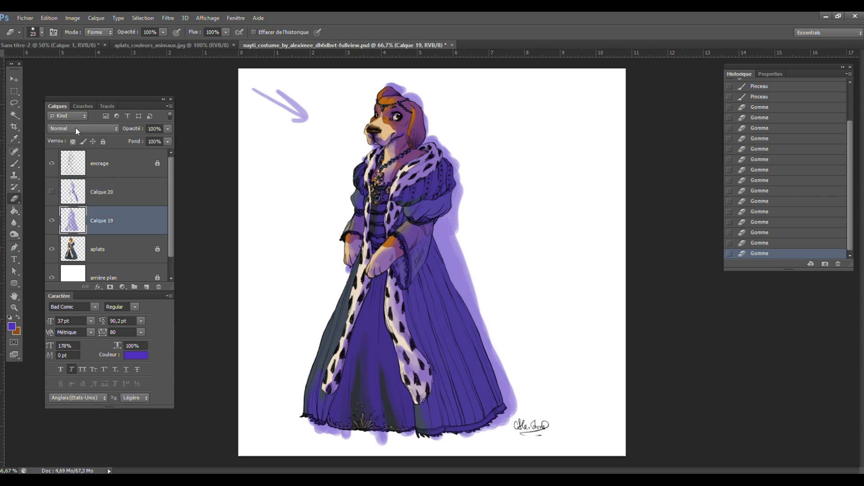
pyautogui.click(76, 128)
pyautogui.click(71, 175)
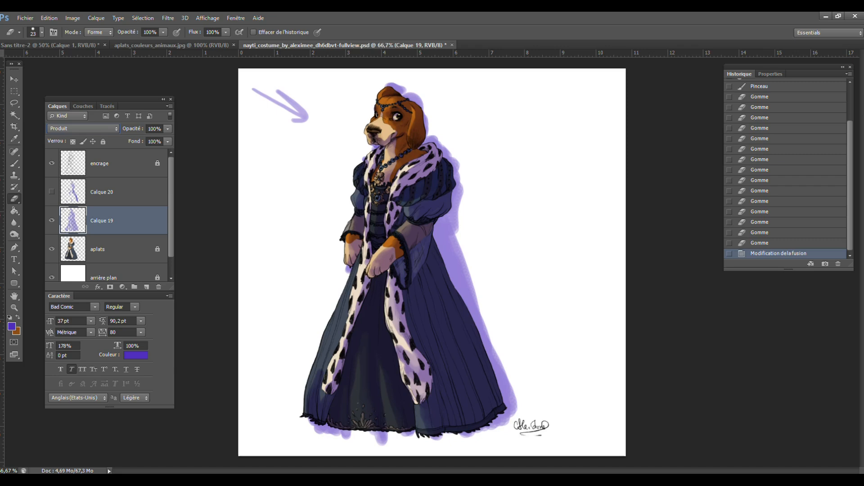
pyautogui.click(52, 220)
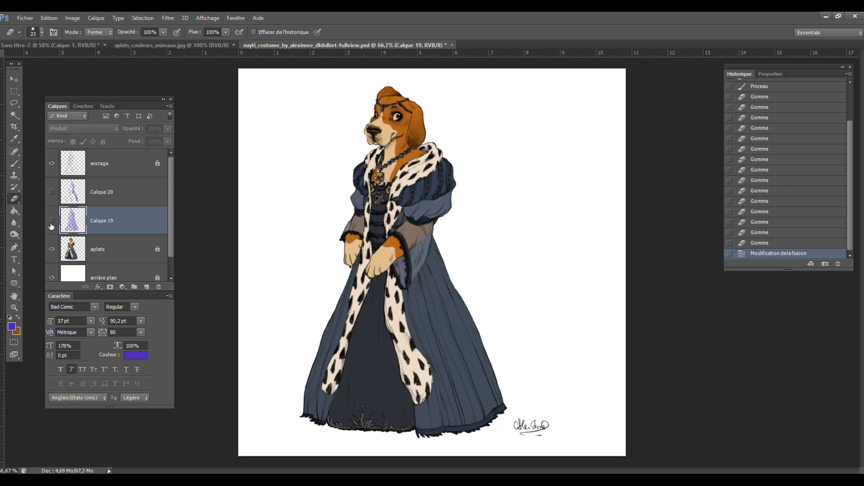
pyautogui.click(51, 221)
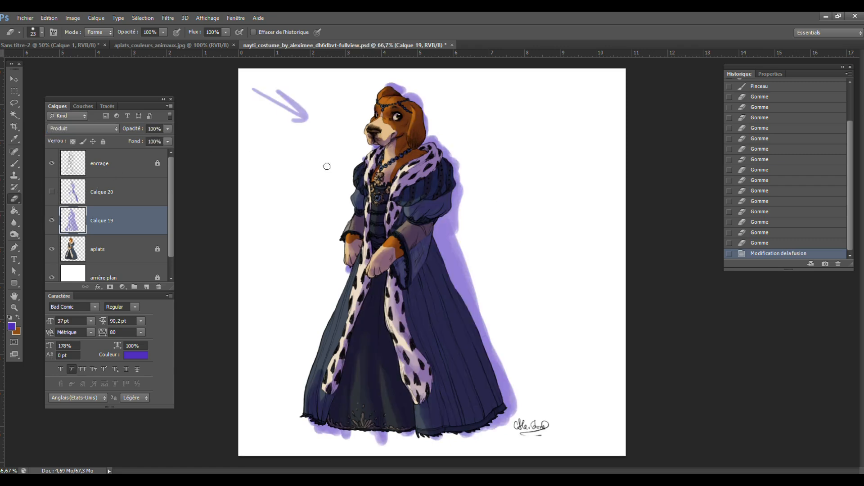
# - Lower Calque 19's fill to 61% and its opacity to 76%, and compare the illustration with and without it
pyautogui.click(167, 141)
pyautogui.moveTo(163, 152)
pyautogui.mouseDown()
pyautogui.moveTo(150, 153)
pyautogui.moveTo(157, 141)
pyautogui.mouseUp()
pyautogui.click(168, 131)
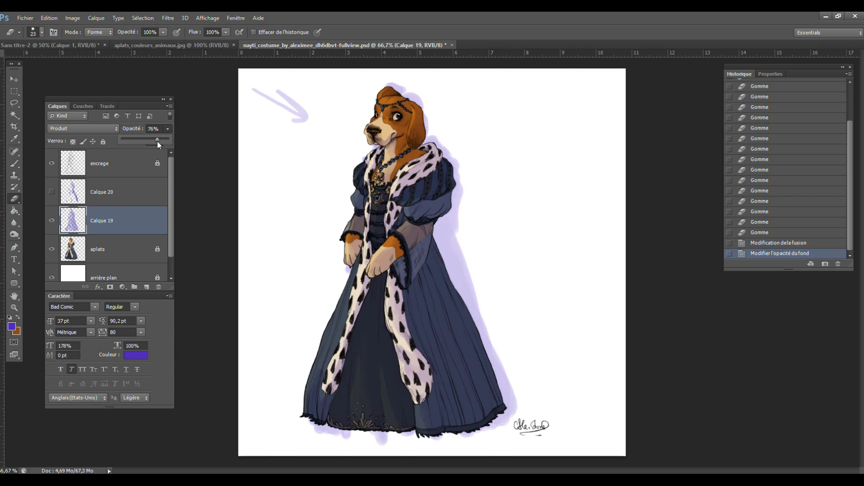
pyautogui.click(52, 221)
pyautogui.click(52, 221)
pyautogui.click(52, 228)
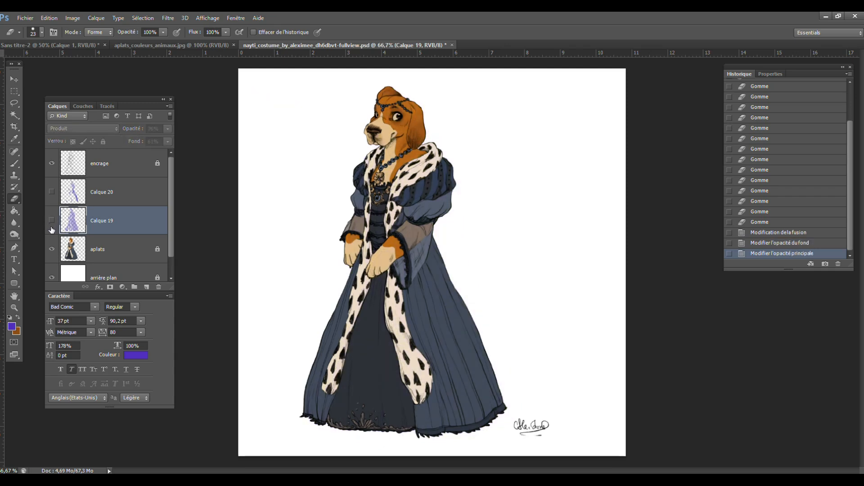
pyautogui.click(52, 230)
pyautogui.click(53, 231)
pyautogui.click(53, 232)
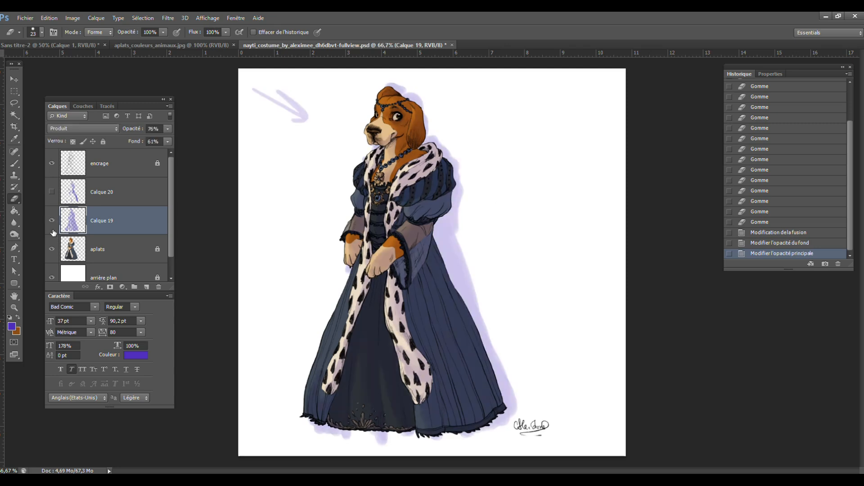
# - Show Calque 20 in Normal mode, lower its opacity to 29%, and compare the illustration with and without it
pyautogui.click(52, 192)
pyautogui.click(89, 191)
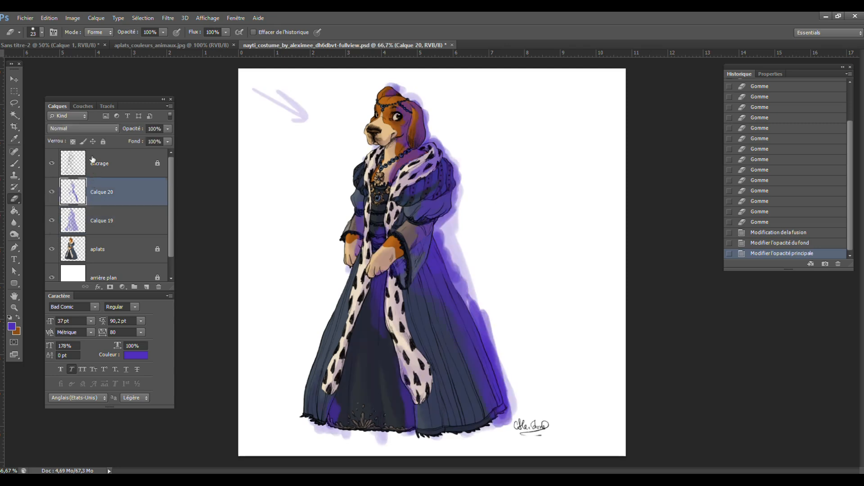
pyautogui.click(77, 130)
pyautogui.click(125, 192)
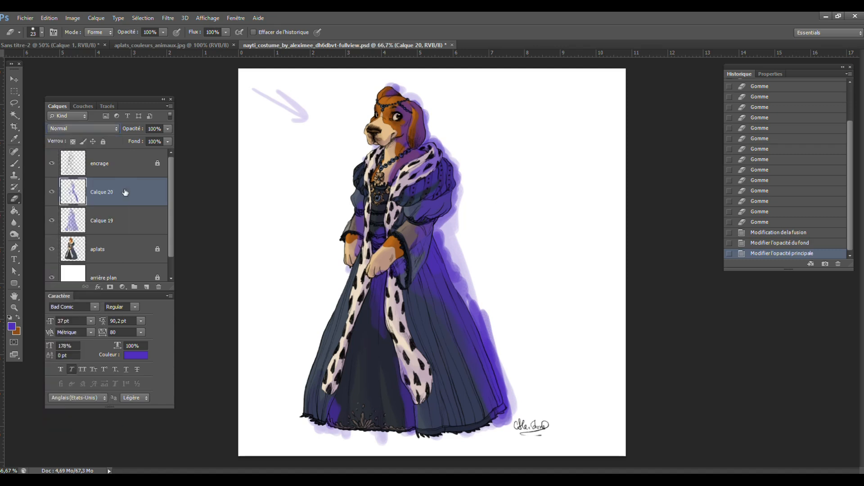
pyautogui.click(167, 130)
pyautogui.moveTo(149, 140); pyautogui.dragTo(135, 145)
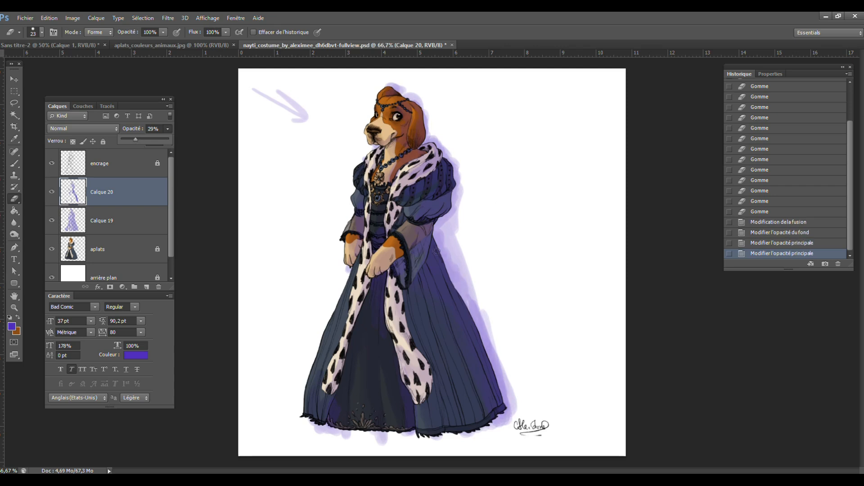
pyautogui.click(51, 193)
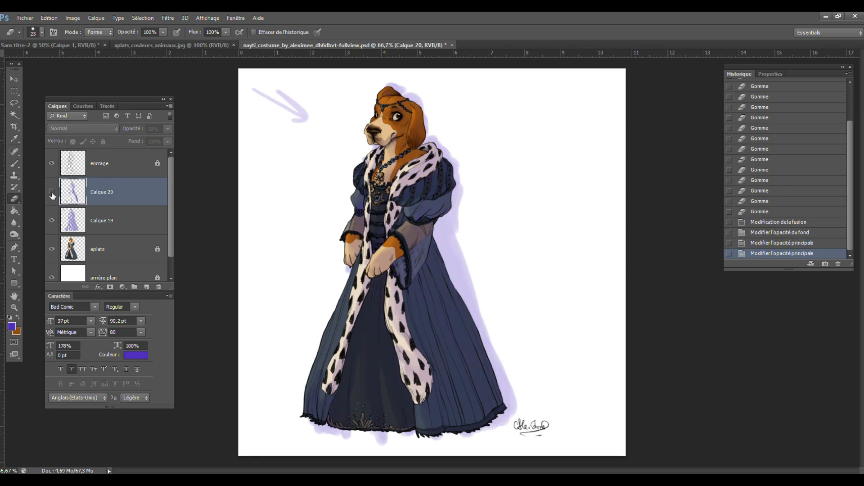
pyautogui.click(52, 193)
pyautogui.click(51, 192)
pyautogui.click(52, 192)
# - Set Calque 20's fill to 78% and its opacity to 52%
pyautogui.moveTo(167, 141); pyautogui.dragTo(150, 153)
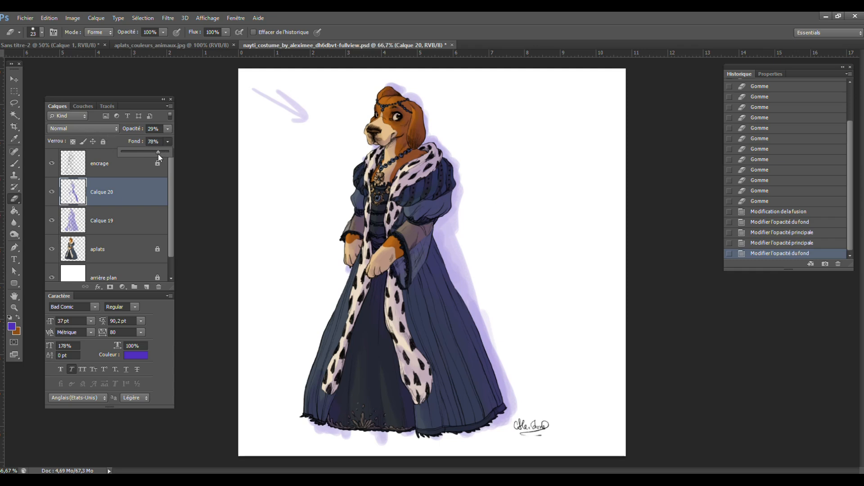
pyautogui.click(168, 130)
pyautogui.moveTo(149, 140); pyautogui.dragTo(148, 140)
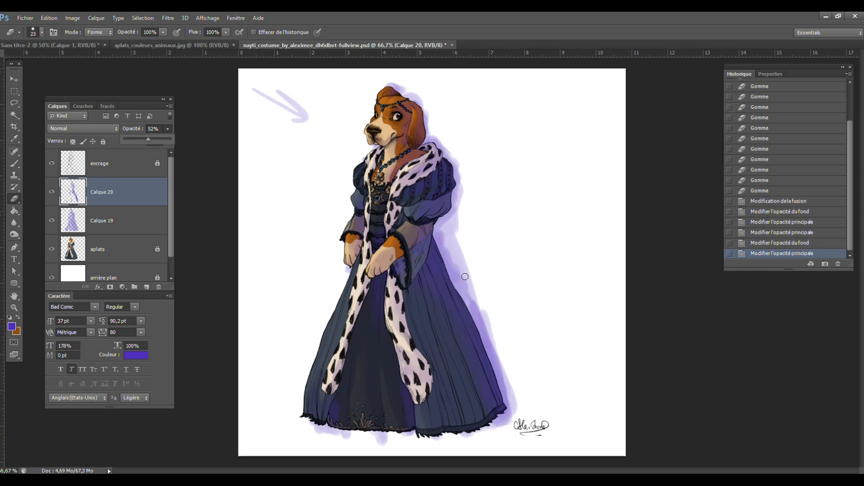
# - Set Calque 20's blend mode to Produit
pyautogui.click(82, 130)
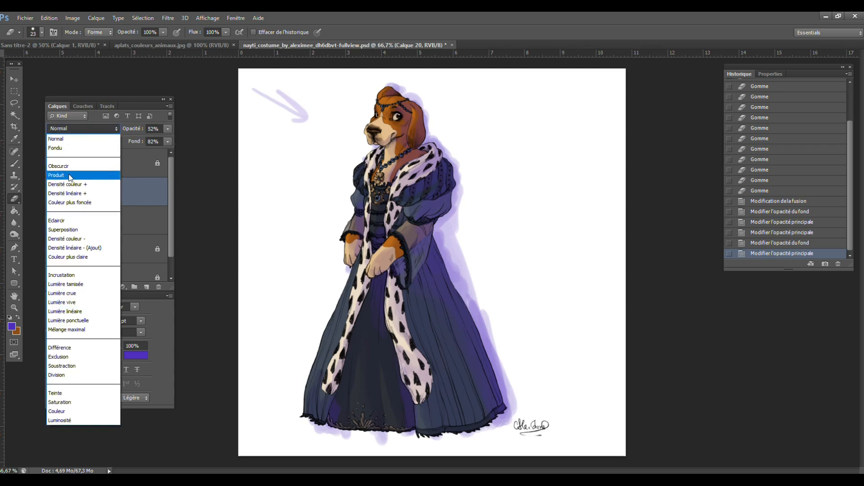
pyautogui.click(70, 176)
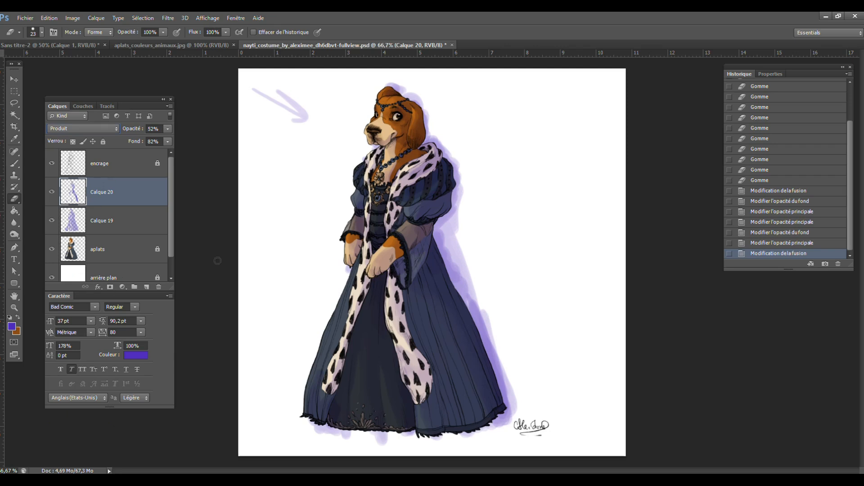
# - Add a new layer above Calque 20 and brush violet shadows along the skirt's outer edge, puffed sleeve, ear, fur trims, paws and bodice
pyautogui.click(146, 287)
pyautogui.press('b')
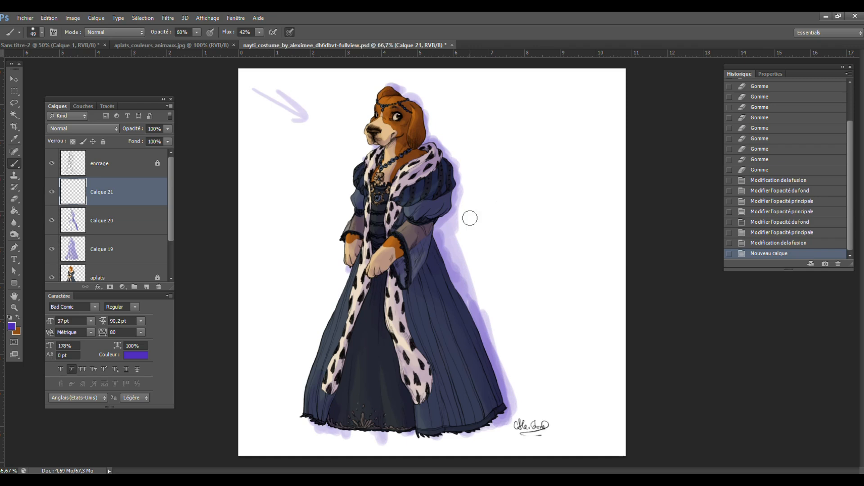
pyautogui.moveTo(441, 251)
pyautogui.mouseDown()
pyautogui.moveTo(439, 243)
pyautogui.moveTo(450, 281)
pyautogui.moveTo(517, 377)
pyautogui.mouseUp()
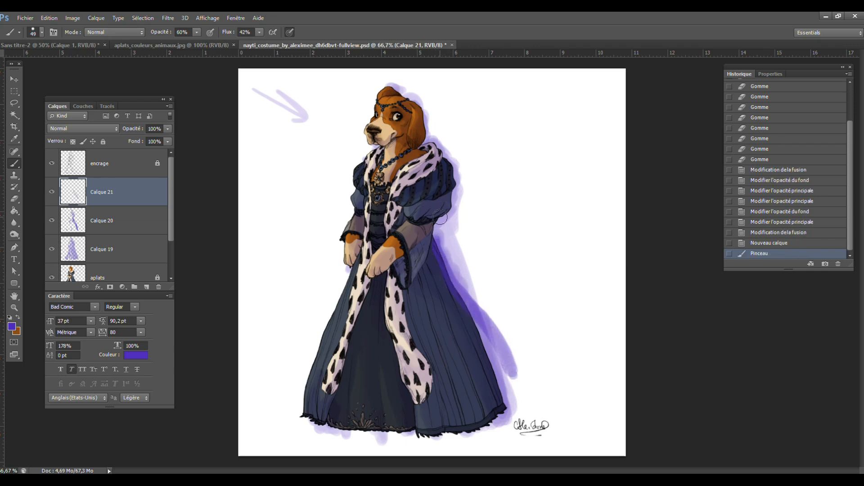
pyautogui.moveTo(439, 216)
pyautogui.mouseDown()
pyautogui.moveTo(435, 148)
pyautogui.moveTo(445, 147)
pyautogui.moveTo(431, 106)
pyautogui.moveTo(425, 141)
pyautogui.moveTo(418, 84)
pyautogui.moveTo(397, 92)
pyautogui.moveTo(390, 85)
pyautogui.moveTo(419, 103)
pyautogui.mouseUp()
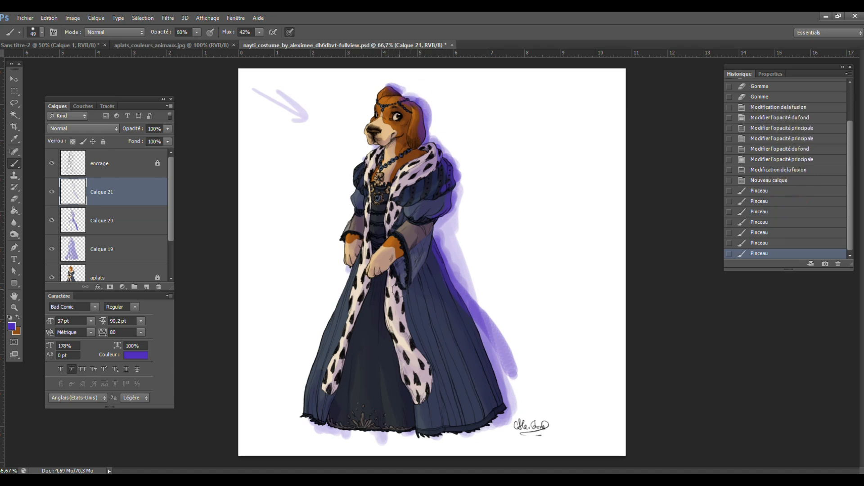
pyautogui.moveTo(400, 318)
pyautogui.mouseDown()
pyautogui.moveTo(426, 370)
pyautogui.moveTo(423, 395)
pyautogui.mouseUp()
pyautogui.moveTo(333, 382)
pyautogui.mouseDown()
pyautogui.moveTo(331, 389)
pyautogui.moveTo(361, 293)
pyautogui.mouseUp()
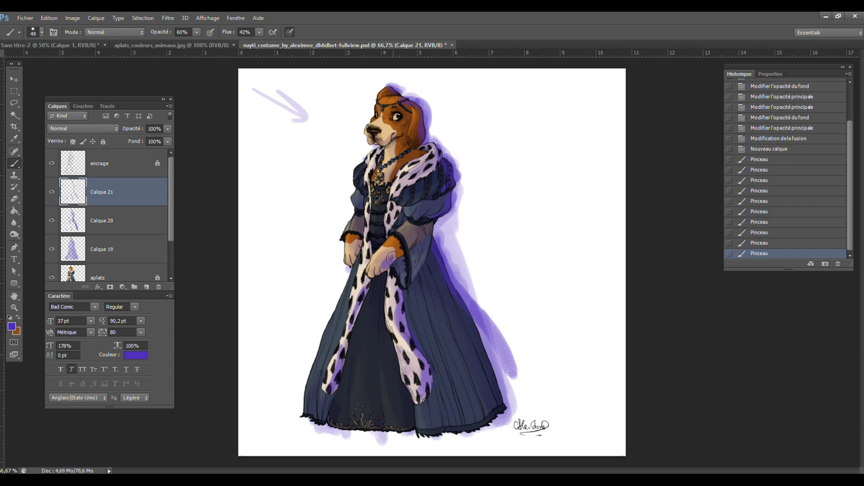
pyautogui.moveTo(405, 248)
pyautogui.mouseDown()
pyautogui.moveTo(450, 172)
pyautogui.moveTo(362, 218)
pyautogui.moveTo(357, 250)
pyautogui.mouseUp()
pyautogui.moveTo(360, 205); pyautogui.dragTo(379, 238)
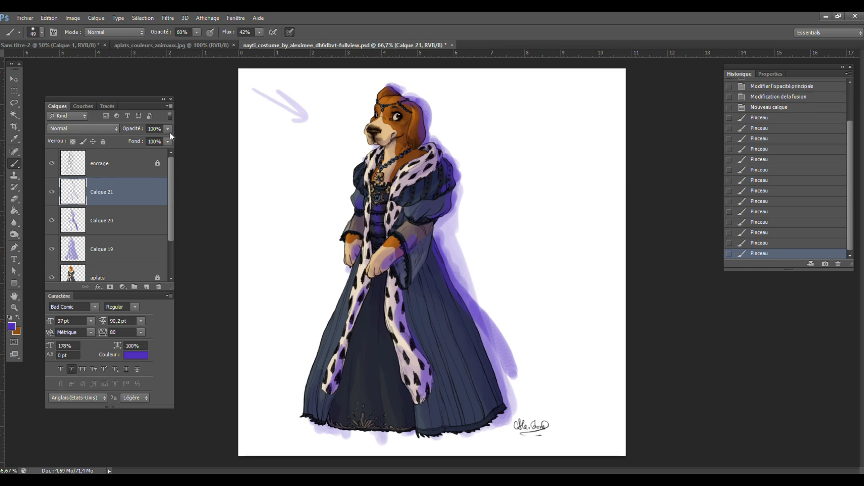
# - Lower the opacity of Calque 21 to 30%, compare the drawing with it hidden and shown, and save the document
pyautogui.moveTo(167, 129)
pyautogui.mouseDown()
pyautogui.moveTo(165, 143)
pyautogui.moveTo(136, 144)
pyautogui.mouseUp()
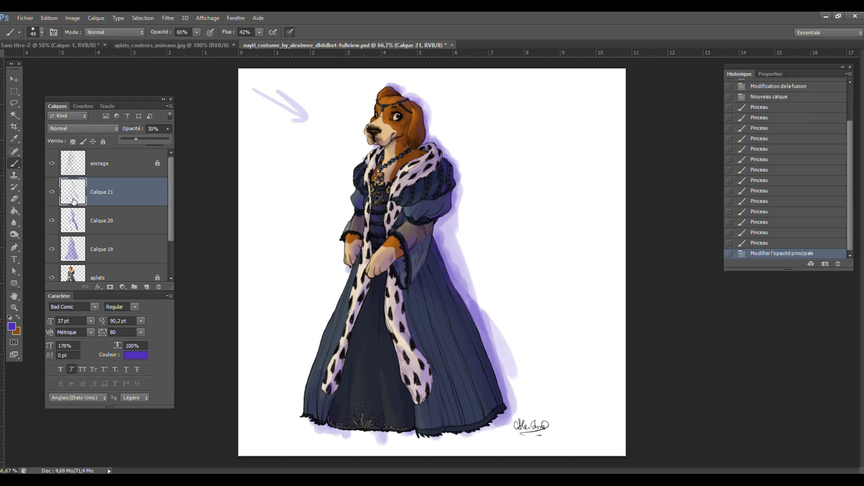
pyautogui.click(51, 194)
pyautogui.click(51, 195)
pyautogui.moveTo(559, 297)
pyautogui.mouseDown()
pyautogui.moveTo(553, 286)
pyautogui.moveTo(555, 300)
pyautogui.mouseUp()
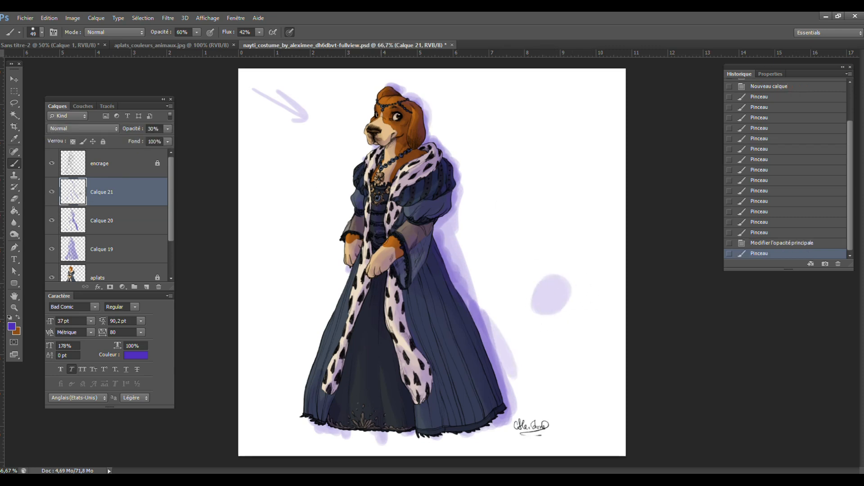
pyautogui.click(52, 192)
pyautogui.click(51, 192)
pyautogui.hotkey('ctrl', 's')
# - Select the empty area around the character on the aplats layer with the Magic Wand and clear it from Calque 19, Calque 20 and Calque 21
pyautogui.click(112, 275)
pyautogui.click(14, 114)
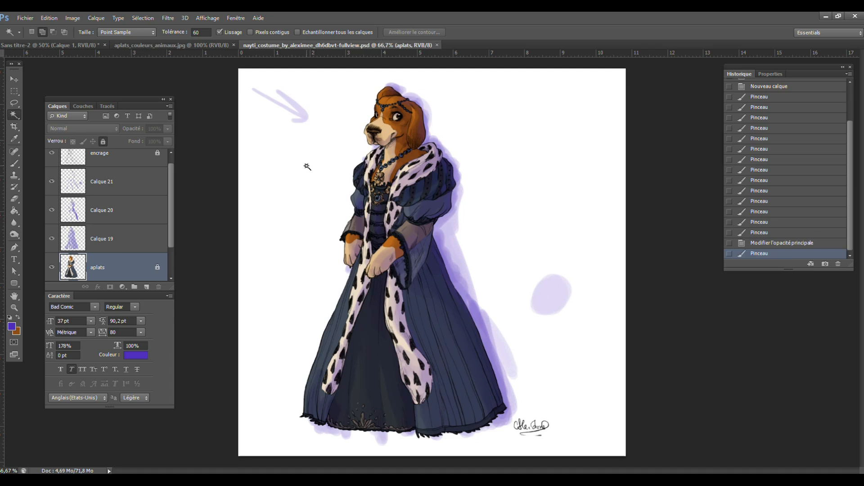
pyautogui.click(288, 166)
pyautogui.click(128, 240)
pyautogui.press('Delete')
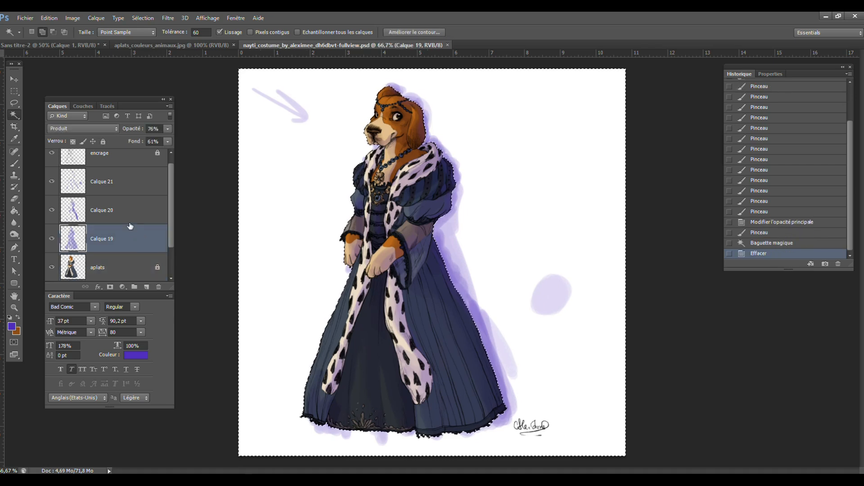
pyautogui.click(121, 212)
pyautogui.press('Delete')
pyautogui.click(121, 195)
pyautogui.press('Delete')
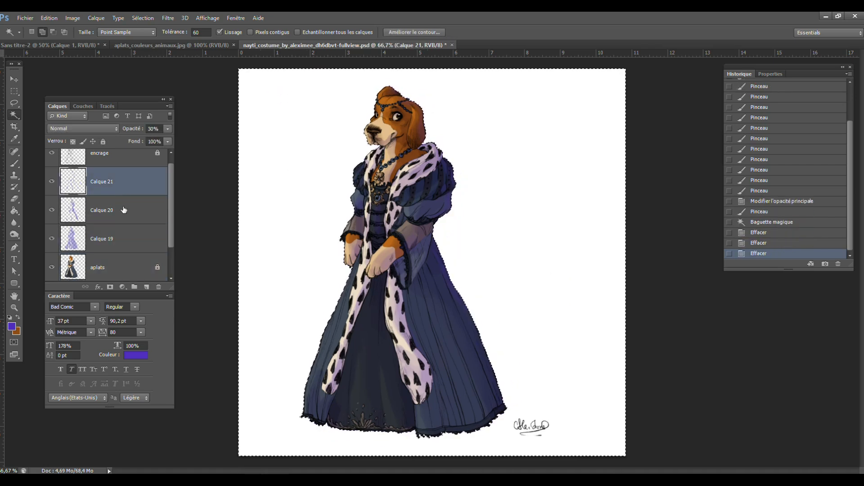
# - Create a layer group, move Calque 21, Calque 20 and Calque 19 into it, and collapse the group
pyautogui.click(134, 286)
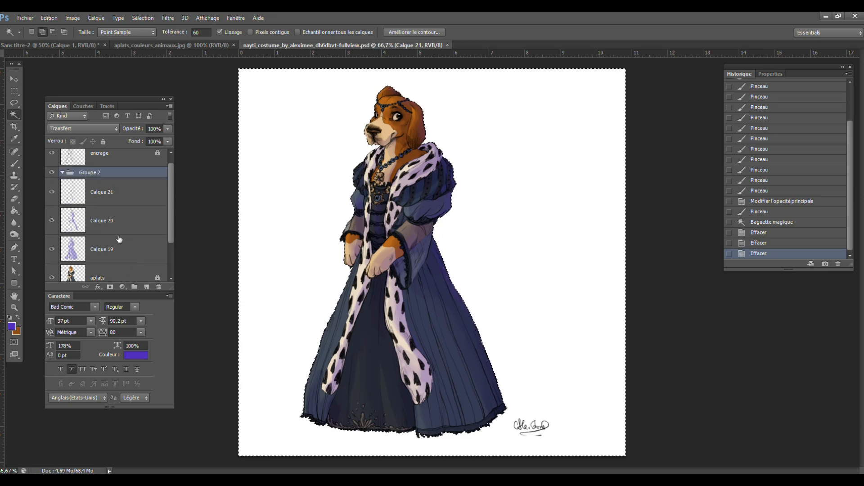
pyautogui.click(109, 194)
pyautogui.keyDown('ctrl'); pyautogui.click(114, 227); pyautogui.keyUp('ctrl')
pyautogui.keyDown('ctrl'); pyautogui.click(114, 247); pyautogui.keyUp('ctrl')
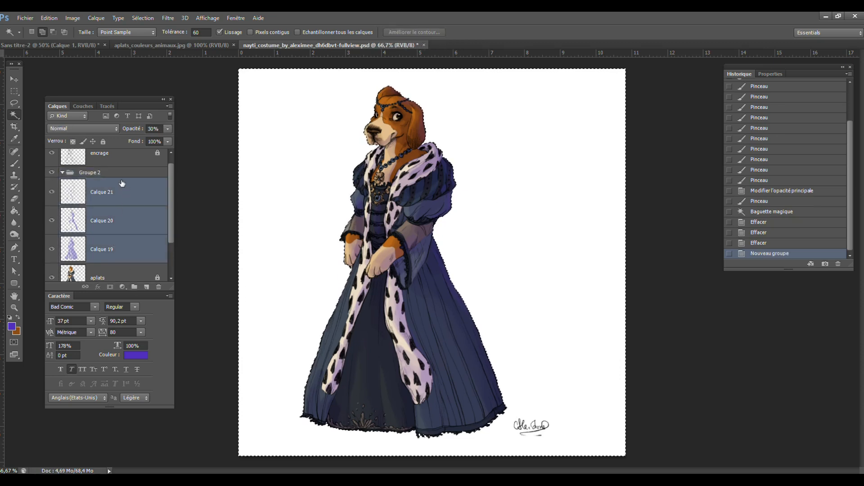
pyautogui.moveTo(122, 183); pyautogui.dragTo(106, 172)
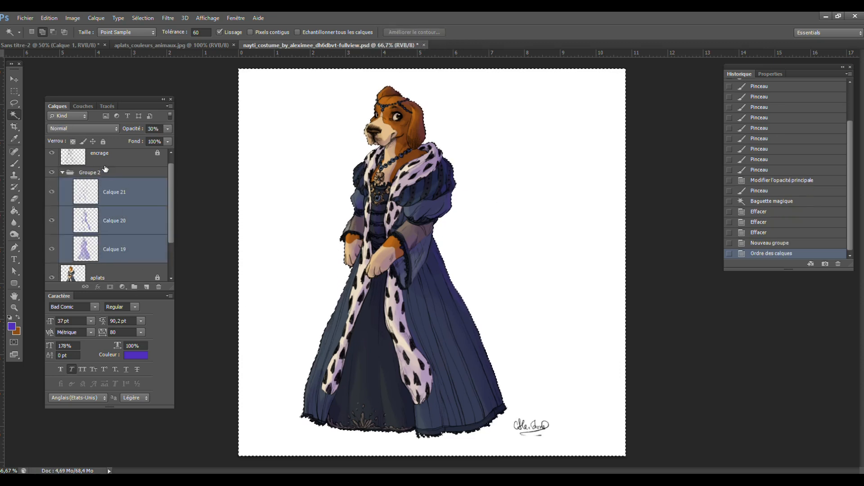
pyautogui.click(67, 175)
pyautogui.click(62, 173)
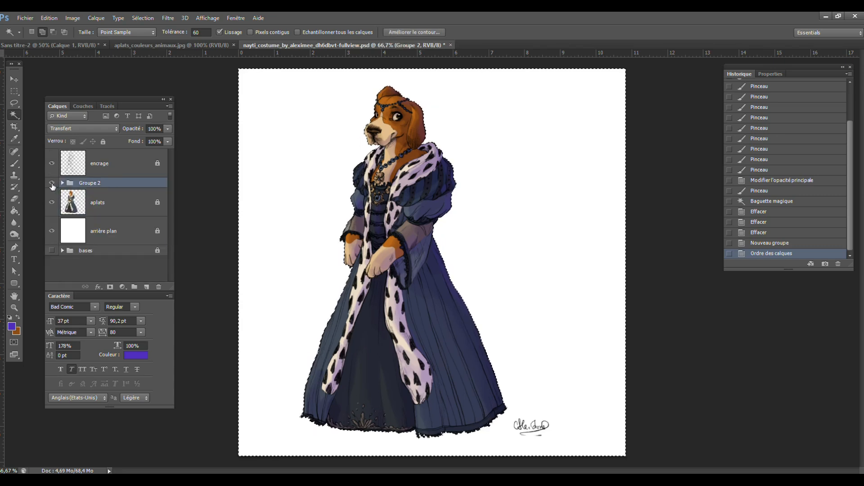
# - Compare the character with the Groupe 2 shading hidden and shown, and save the document
pyautogui.click(52, 183)
pyautogui.click(52, 185)
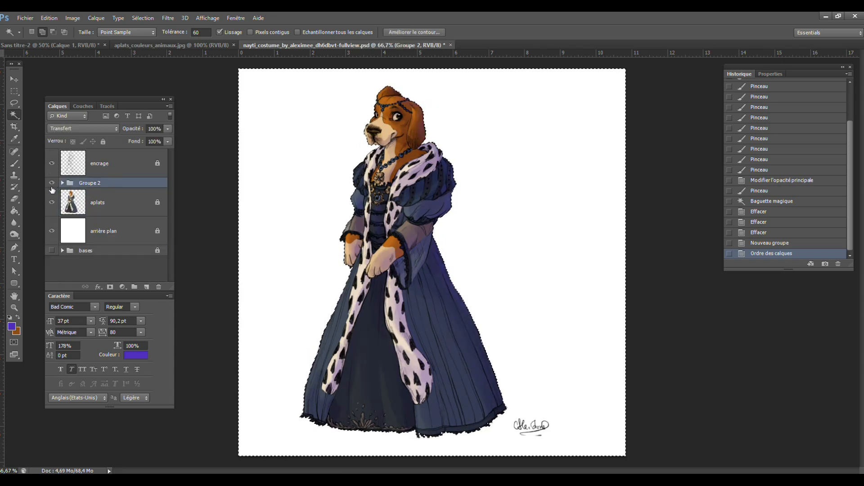
pyautogui.click(52, 184)
pyautogui.click(52, 184)
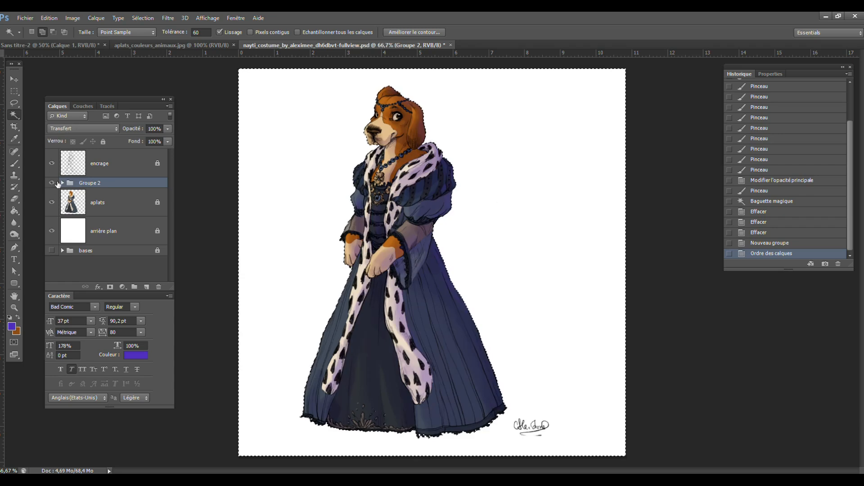
pyautogui.hotkey('ctrl', 's')
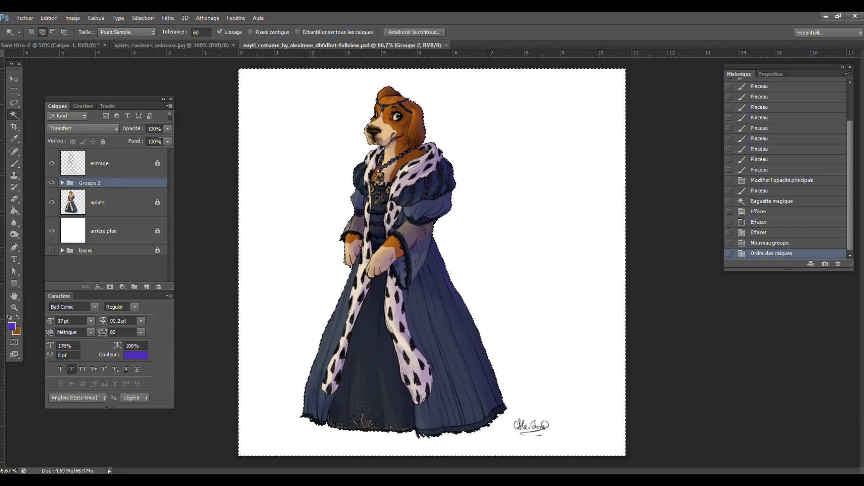
# - Try Groupe 2 at 52% opacity and return it to 100%
pyautogui.click(166, 130)
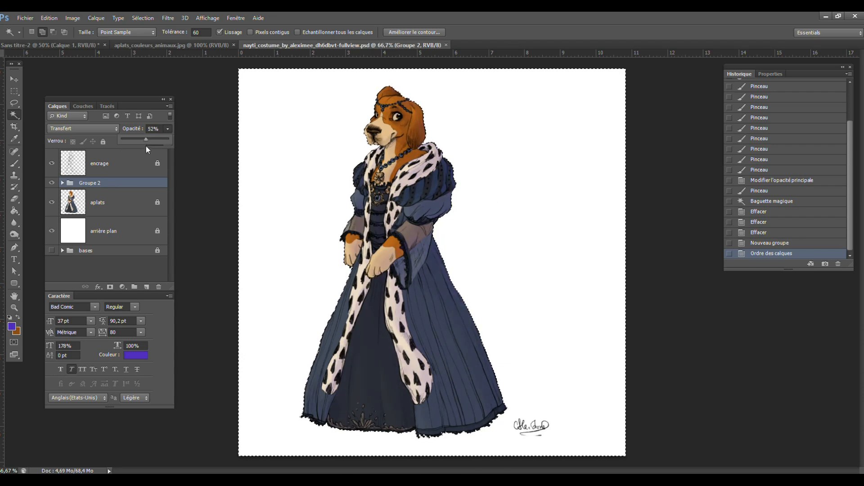
pyautogui.moveTo(146, 147); pyautogui.dragTo(178, 141)
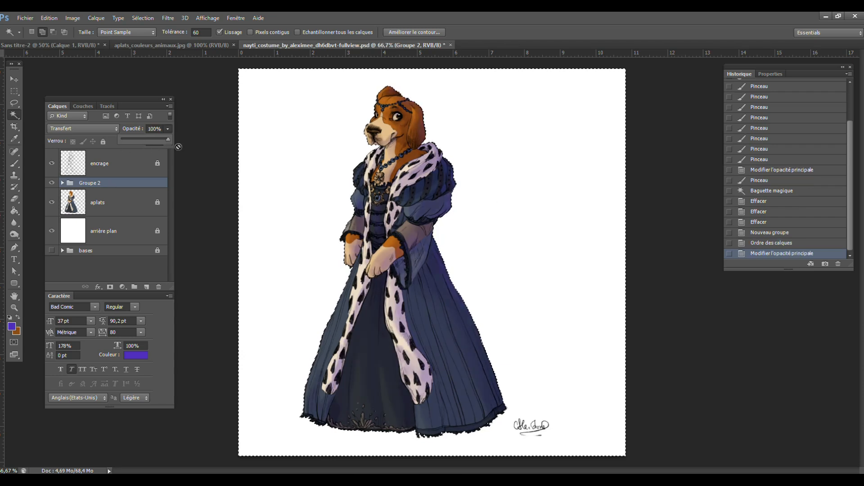
# - With the aplats layer hidden, add a new layer above Groupe 2 and set the foreground colour to orange ff8a00
pyautogui.click(51, 202)
pyautogui.click(146, 287)
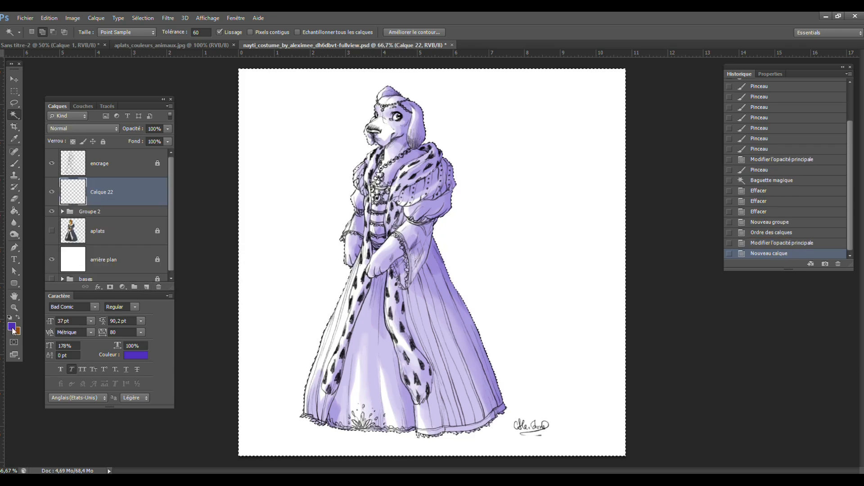
pyautogui.click(11, 326)
pyautogui.click(791, 379)
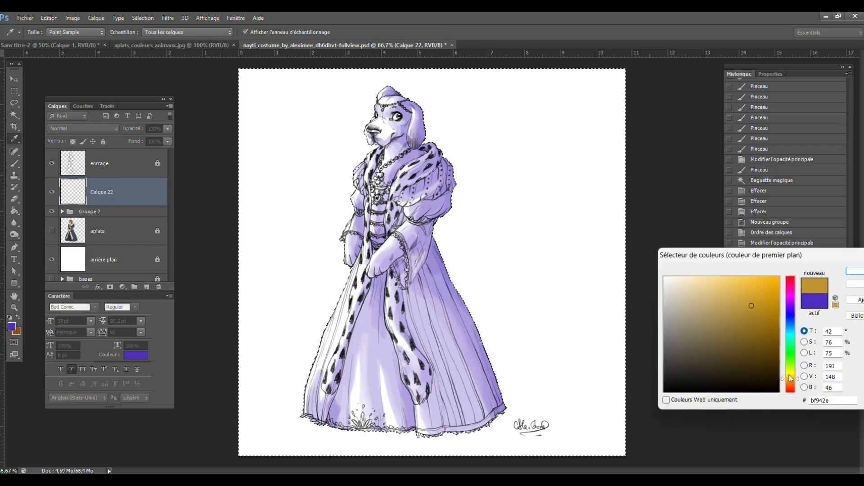
pyautogui.moveTo(736, 301); pyautogui.dragTo(796, 264)
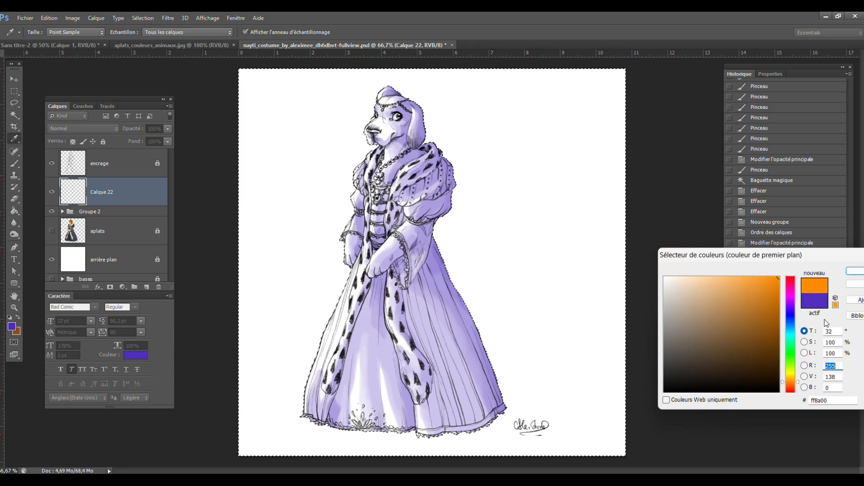
pyautogui.click(857, 271)
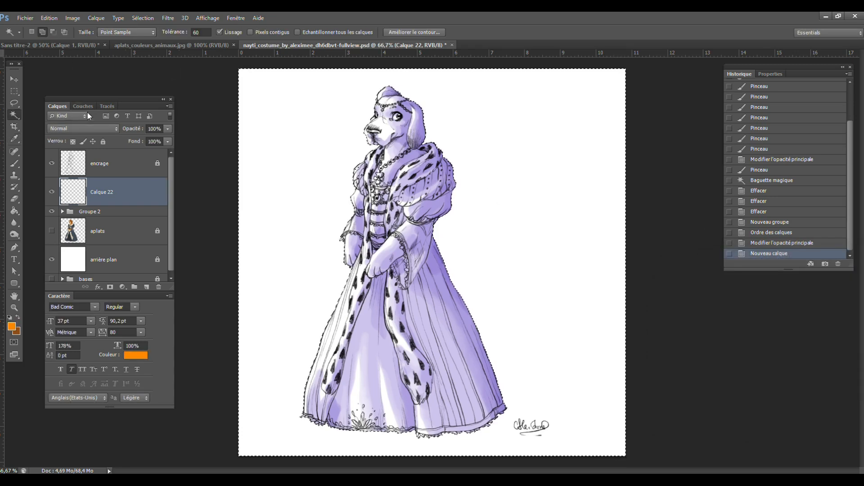
# - Deselect the area and brush orange light over the face, chest, left sleeve edge and fur collar on Calque 22
pyautogui.click(14, 163)
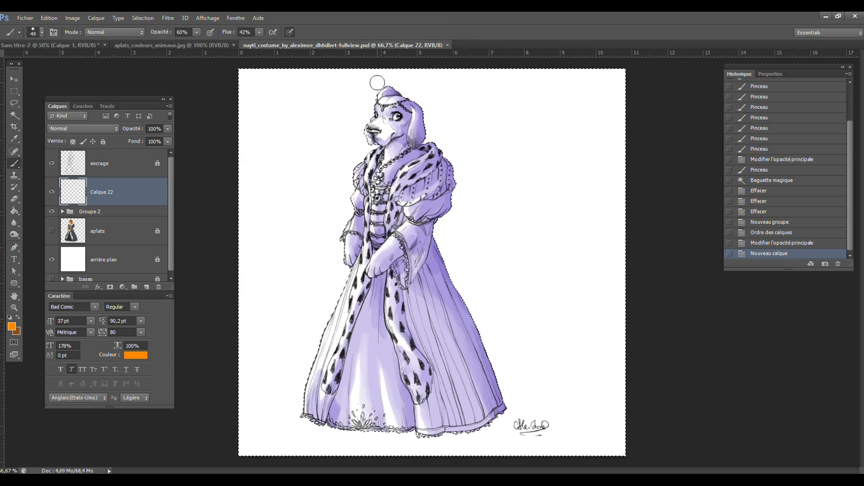
pyautogui.hotkey('ctrl', 'd')
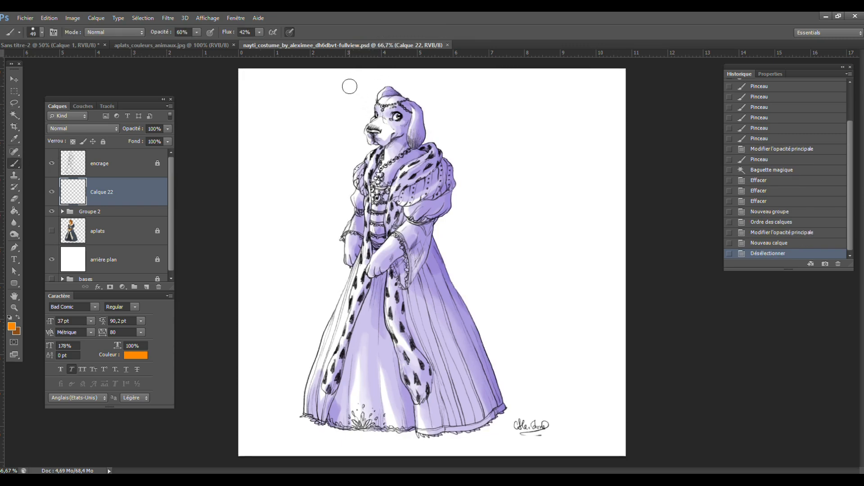
pyautogui.moveTo(360, 137)
pyautogui.mouseDown()
pyautogui.moveTo(381, 85)
pyautogui.moveTo(385, 97)
pyautogui.mouseUp()
pyautogui.moveTo(405, 99)
pyautogui.mouseDown()
pyautogui.moveTo(399, 100)
pyautogui.moveTo(411, 99)
pyautogui.mouseUp()
pyautogui.moveTo(383, 138)
pyautogui.mouseDown()
pyautogui.moveTo(373, 181)
pyautogui.moveTo(378, 163)
pyautogui.moveTo(378, 203)
pyautogui.moveTo(369, 198)
pyautogui.moveTo(368, 152)
pyautogui.moveTo(357, 169)
pyautogui.moveTo(363, 161)
pyautogui.moveTo(339, 265)
pyautogui.mouseUp()
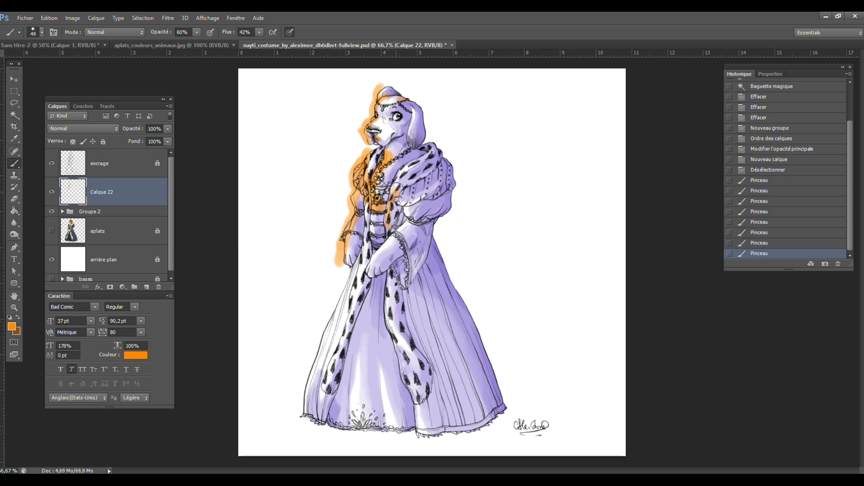
pyautogui.moveTo(396, 189)
pyautogui.mouseDown()
pyautogui.moveTo(432, 154)
pyautogui.moveTo(428, 135)
pyautogui.moveTo(411, 141)
pyautogui.moveTo(398, 129)
pyautogui.mouseUp()
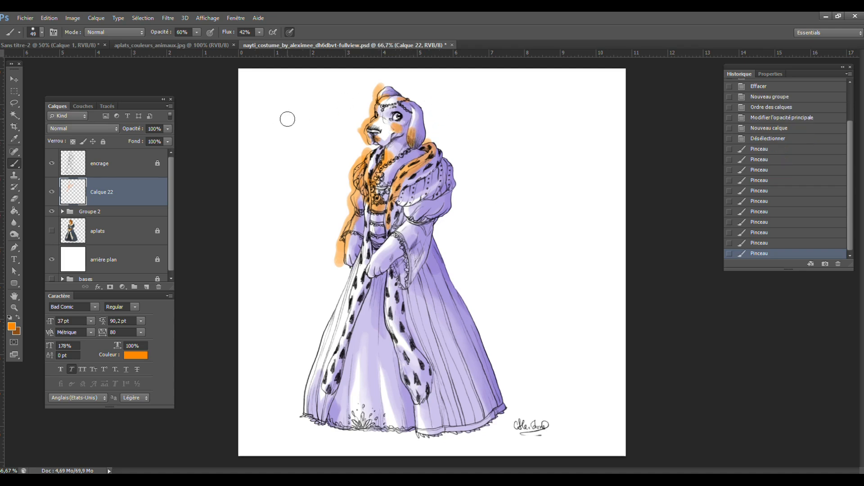
# - Draw an orange light-direction arrow beside the head and paint orange light on the right forearm, puffed sleeve, cheek and front paw
pyautogui.moveTo(266, 80)
pyautogui.mouseDown()
pyautogui.moveTo(323, 92)
pyautogui.moveTo(306, 117)
pyautogui.mouseUp()
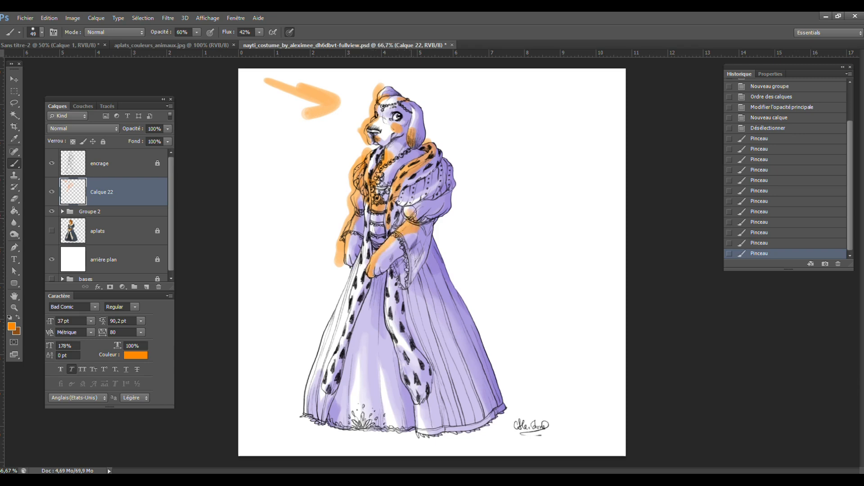
pyautogui.moveTo(428, 214); pyautogui.dragTo(418, 212)
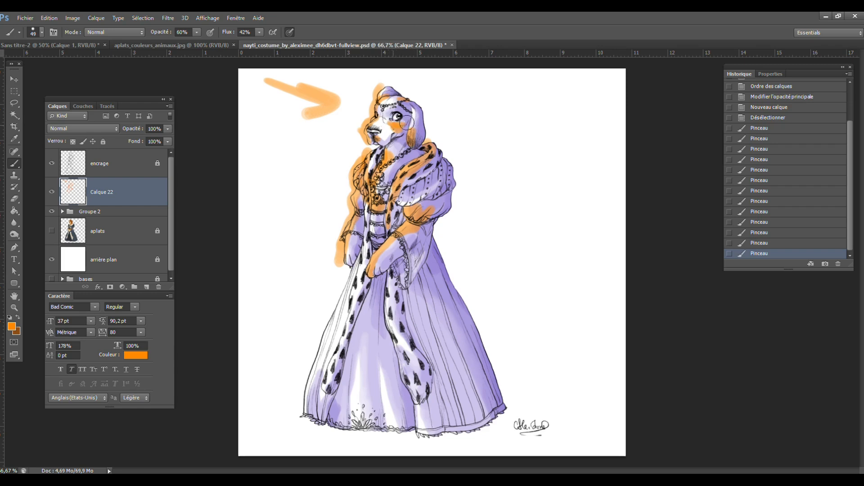
pyautogui.moveTo(407, 121)
pyautogui.mouseDown()
pyautogui.moveTo(392, 115)
pyautogui.moveTo(413, 105)
pyautogui.mouseUp()
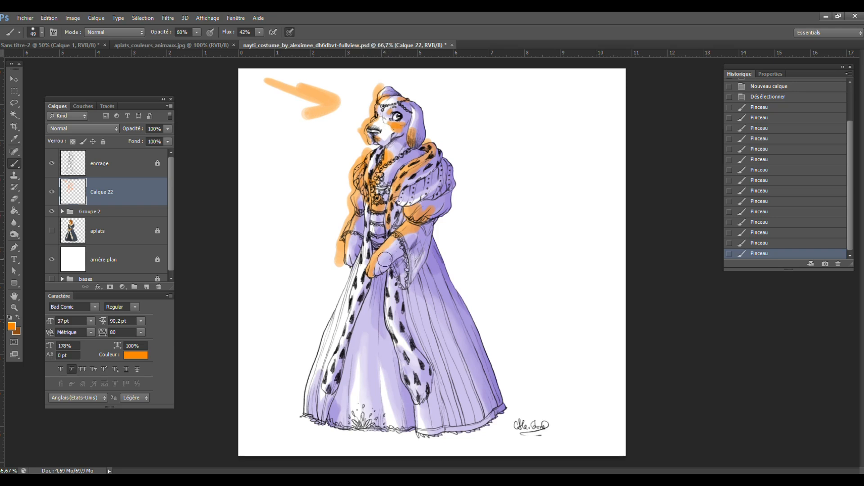
pyautogui.moveTo(374, 272); pyautogui.dragTo(371, 268)
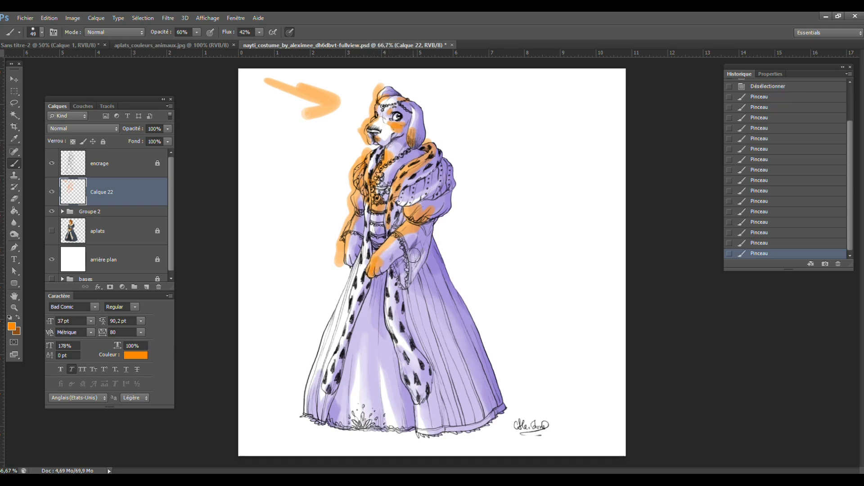
# - Paint orange light along the skirt's left edge, both spotted fur trims, the hem and the right-hand skirt folds
pyautogui.moveTo(400, 236)
pyautogui.mouseDown()
pyautogui.moveTo(411, 247)
pyautogui.moveTo(322, 328)
pyautogui.moveTo(299, 375)
pyautogui.moveTo(310, 375)
pyautogui.moveTo(302, 408)
pyautogui.moveTo(337, 359)
pyautogui.moveTo(330, 374)
pyautogui.moveTo(365, 260)
pyautogui.mouseUp()
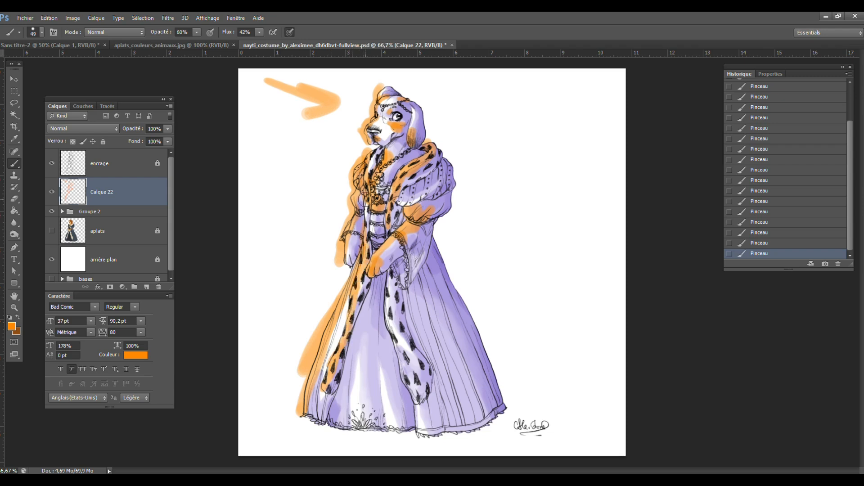
pyautogui.moveTo(321, 405); pyautogui.dragTo(321, 423)
pyautogui.moveTo(354, 369); pyautogui.dragTo(360, 440)
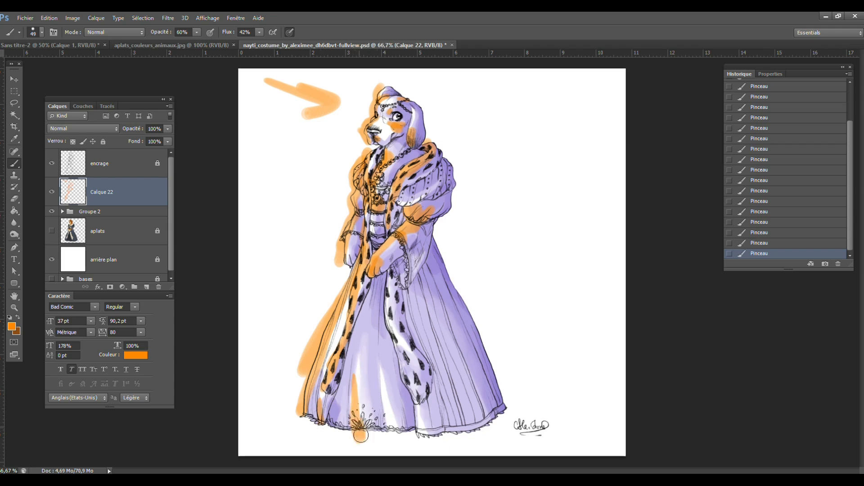
pyautogui.moveTo(354, 378)
pyautogui.mouseDown()
pyautogui.moveTo(357, 432)
pyautogui.moveTo(365, 432)
pyautogui.moveTo(357, 403)
pyautogui.moveTo(391, 431)
pyautogui.mouseUp()
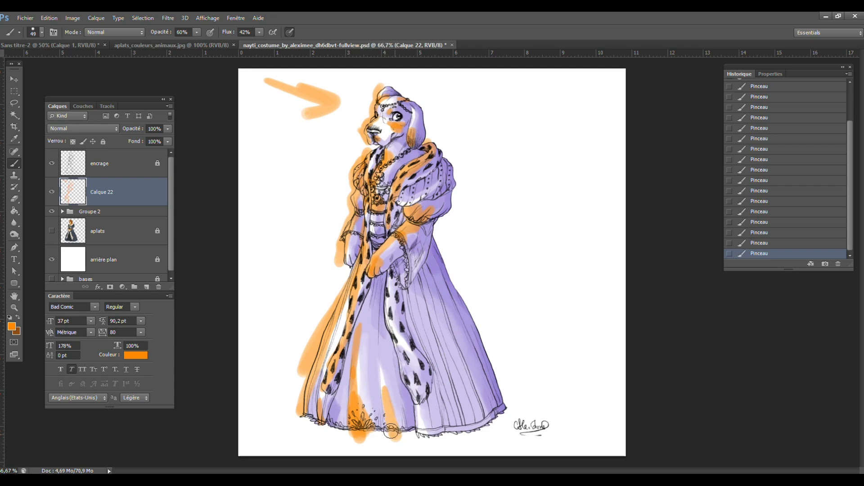
pyautogui.moveTo(390, 282); pyautogui.dragTo(394, 328)
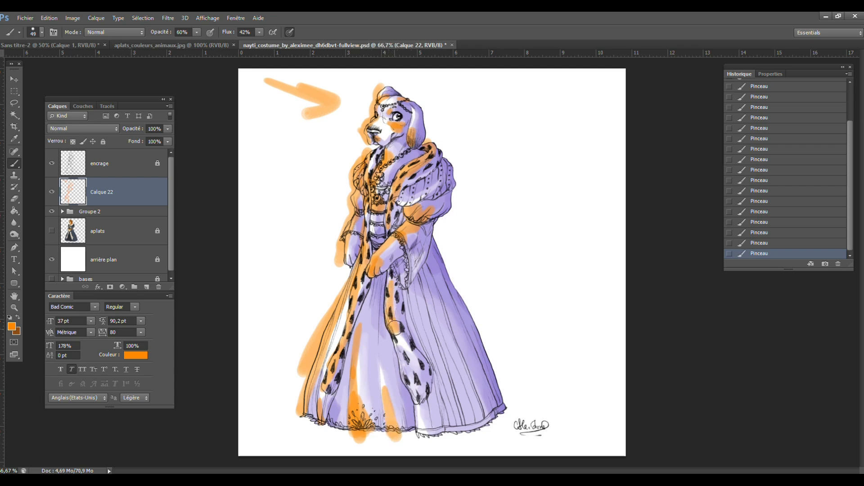
pyautogui.moveTo(403, 358)
pyautogui.mouseDown()
pyautogui.moveTo(424, 400)
pyautogui.moveTo(427, 434)
pyautogui.moveTo(417, 402)
pyautogui.mouseUp()
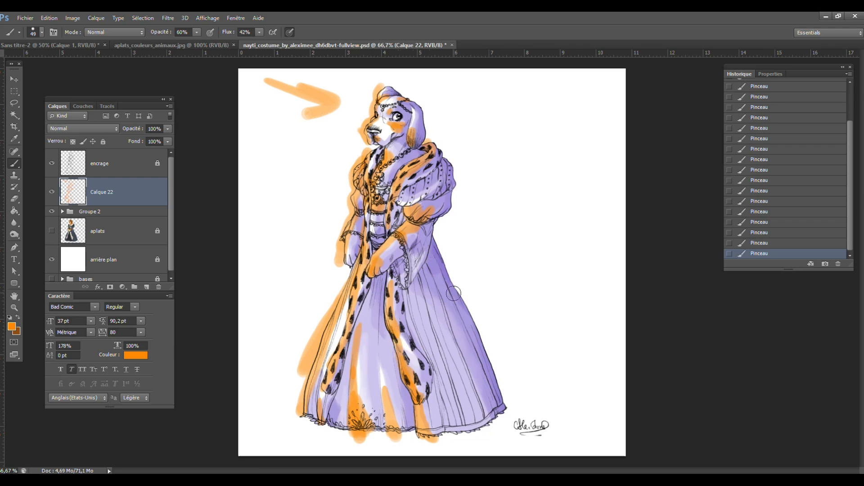
pyautogui.moveTo(490, 422)
pyautogui.mouseDown()
pyautogui.moveTo(444, 346)
pyautogui.moveTo(476, 430)
pyautogui.moveTo(439, 320)
pyautogui.moveTo(458, 317)
pyautogui.mouseUp()
# - Set up the Eraser with a 121 px tip, 49% opacity and 47% flow
pyautogui.click(13, 198)
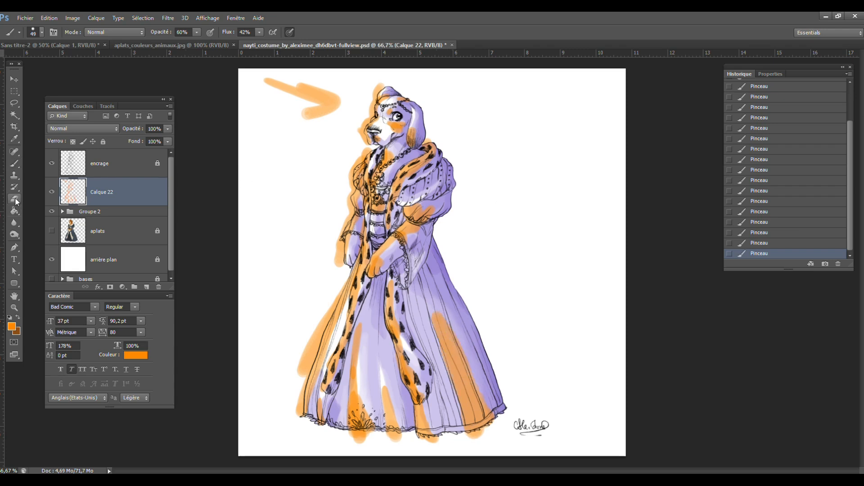
pyautogui.click(35, 32)
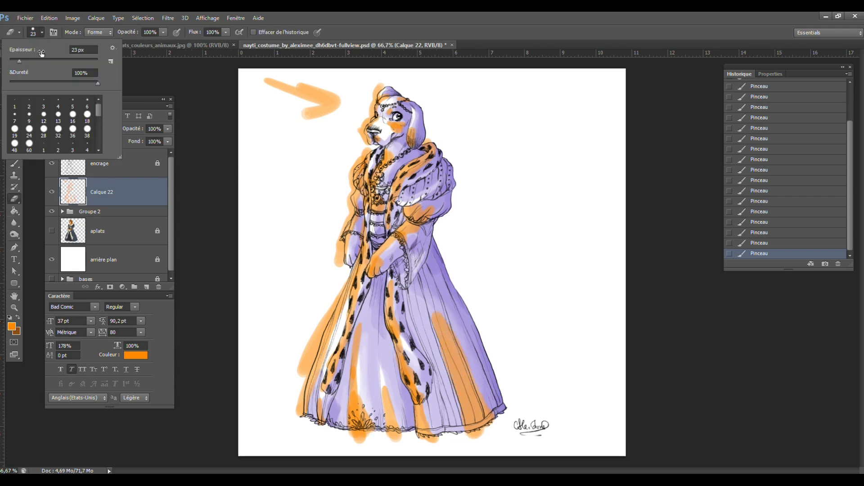
pyautogui.click(164, 32)
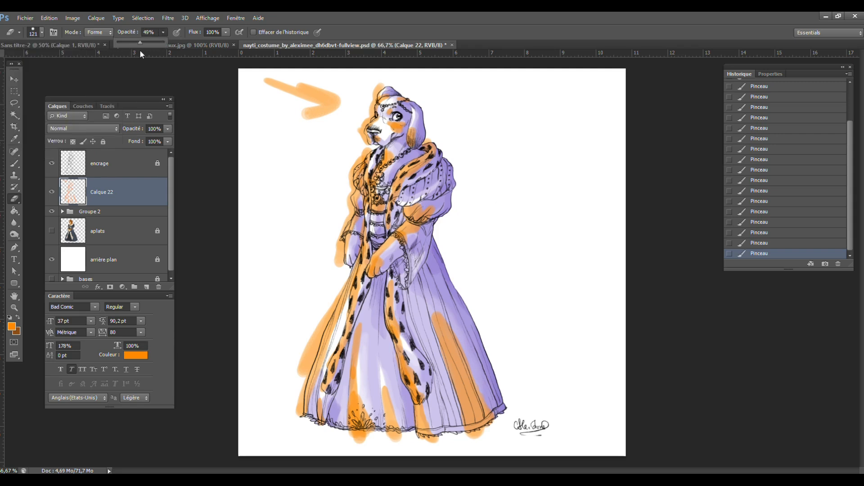
pyautogui.click(226, 33)
pyautogui.moveTo(227, 43); pyautogui.dragTo(202, 44)
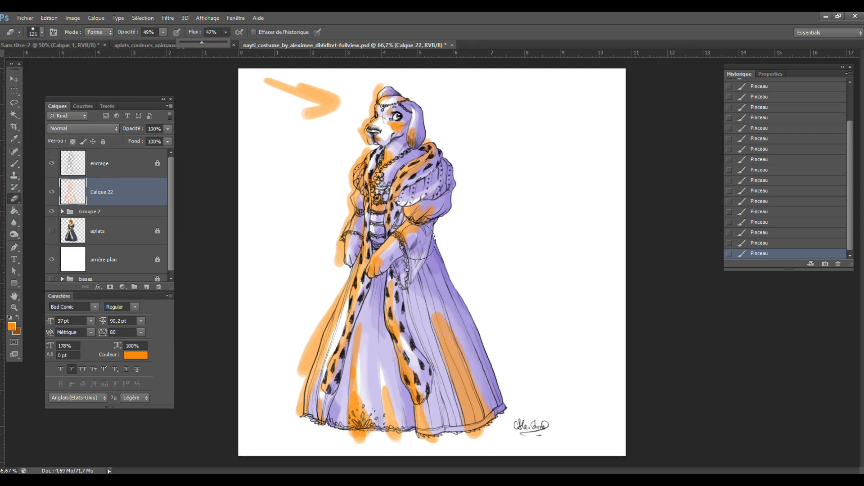
# - Softly erase the orange light over the right forearm, puffed sleeve, shoulder fur collar, ear, cheek and top of the head on Calque 22
pyautogui.click(391, 262)
pyautogui.moveTo(391, 263)
pyautogui.mouseDown()
pyautogui.moveTo(436, 226)
pyautogui.moveTo(431, 215)
pyautogui.moveTo(450, 226)
pyautogui.moveTo(436, 232)
pyautogui.moveTo(423, 217)
pyautogui.mouseUp()
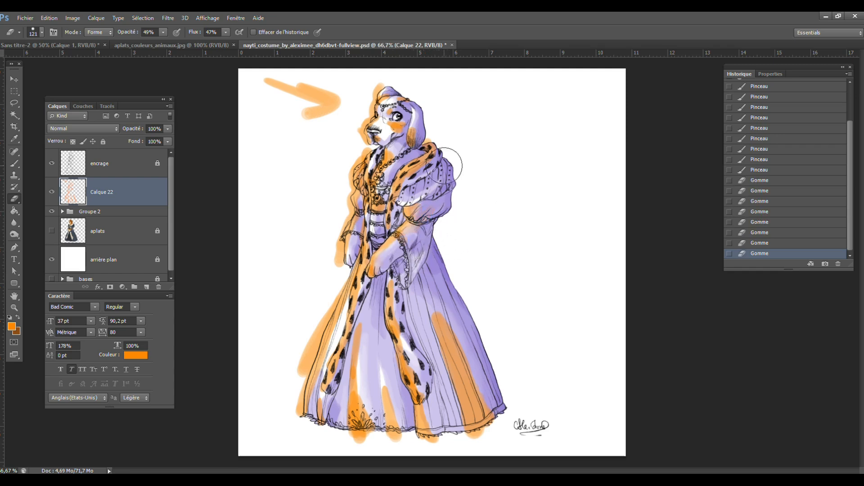
pyautogui.moveTo(445, 165)
pyautogui.mouseDown()
pyautogui.moveTo(435, 160)
pyautogui.moveTo(409, 198)
pyautogui.moveTo(396, 189)
pyautogui.moveTo(411, 189)
pyautogui.mouseUp()
pyautogui.moveTo(430, 133); pyautogui.dragTo(422, 133)
pyautogui.moveTo(422, 132)
pyautogui.mouseDown()
pyautogui.moveTo(430, 134)
pyautogui.moveTo(394, 128)
pyautogui.mouseUp()
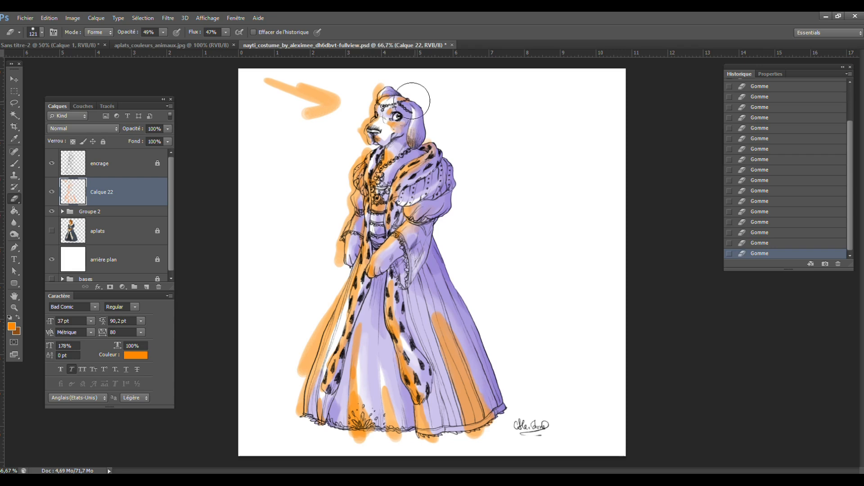
pyautogui.moveTo(391, 97); pyautogui.dragTo(404, 92)
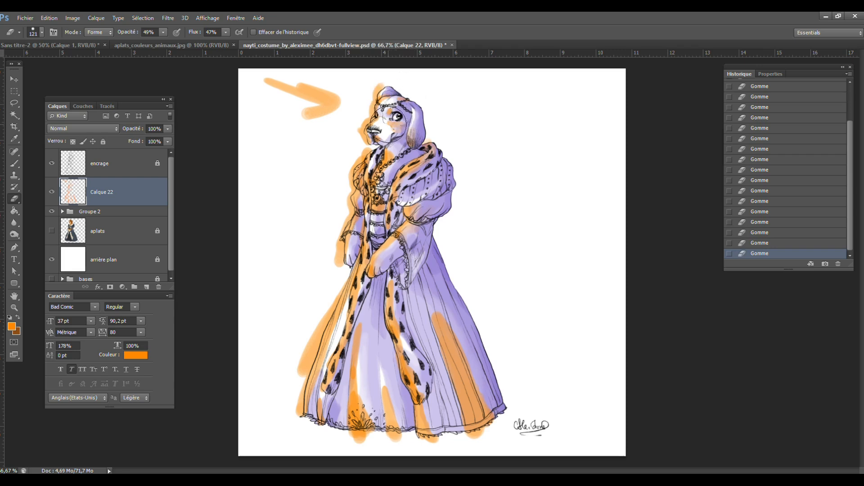
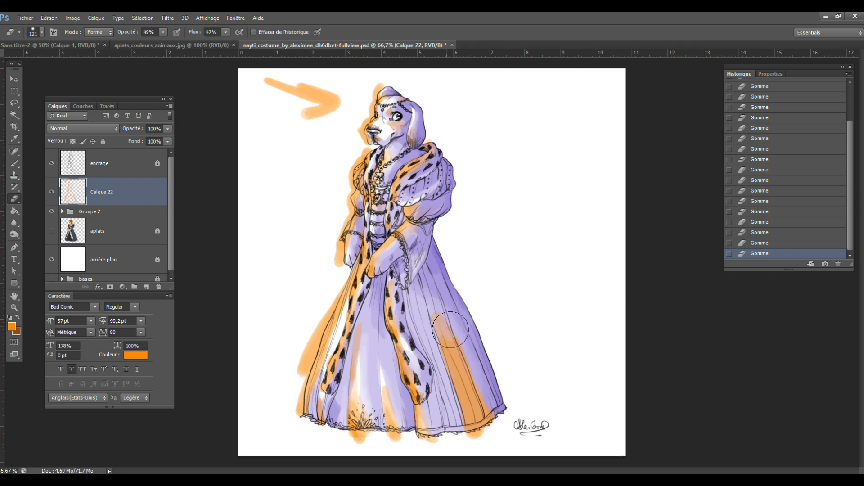
# - Fade the orange light on the right-hand skirt folds, show the aplats layer, and soften the light on the front skirt panel
pyautogui.moveTo(443, 316)
pyautogui.mouseDown()
pyautogui.moveTo(474, 376)
pyautogui.moveTo(502, 414)
pyautogui.moveTo(475, 384)
pyautogui.mouseUp()
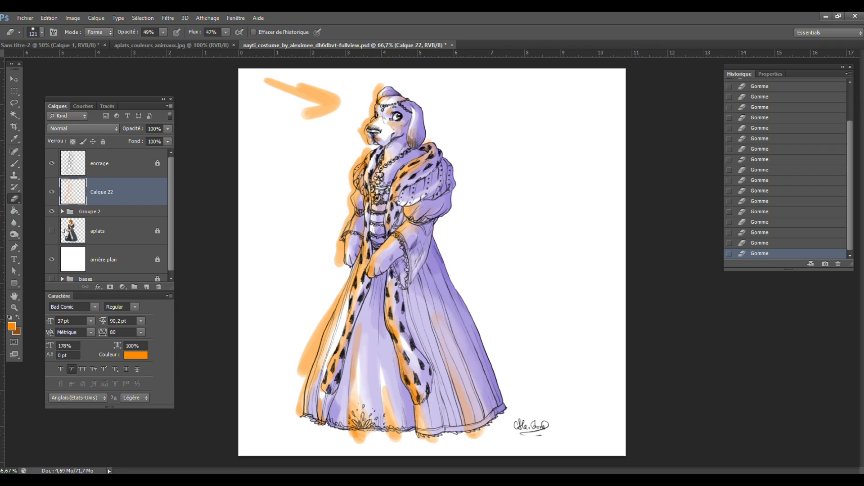
pyautogui.click(52, 231)
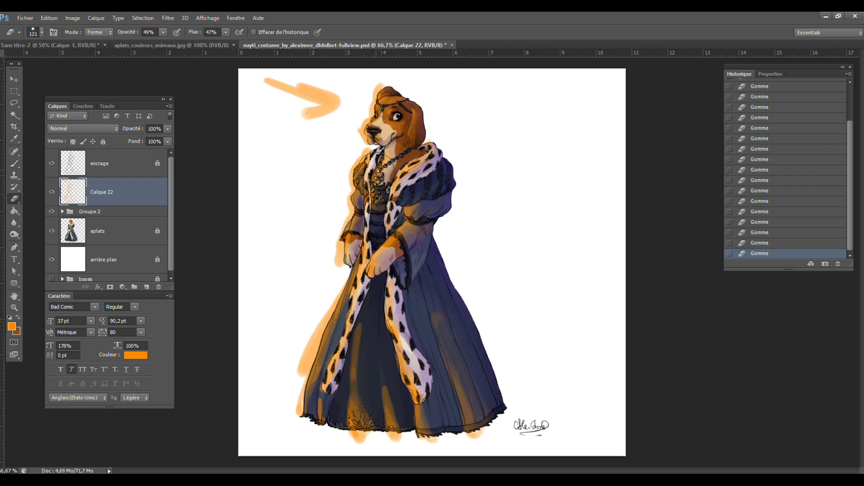
pyautogui.moveTo(367, 324)
pyautogui.mouseDown()
pyautogui.moveTo(368, 360)
pyautogui.moveTo(364, 334)
pyautogui.mouseUp()
# - Adjust the orange light on Calque 22 with Hue/Saturation, using hue -2 and lightness +31
pyautogui.hotkey('ctrl', 'u')
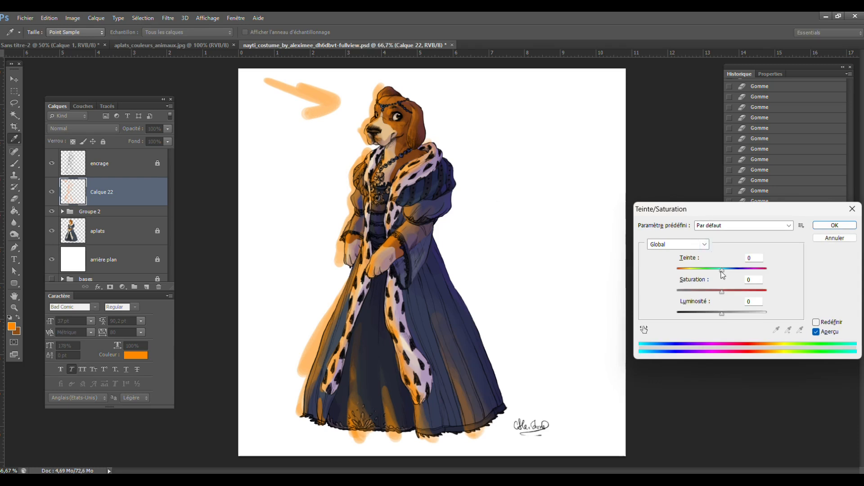
pyautogui.moveTo(722, 274); pyautogui.dragTo(755, 268)
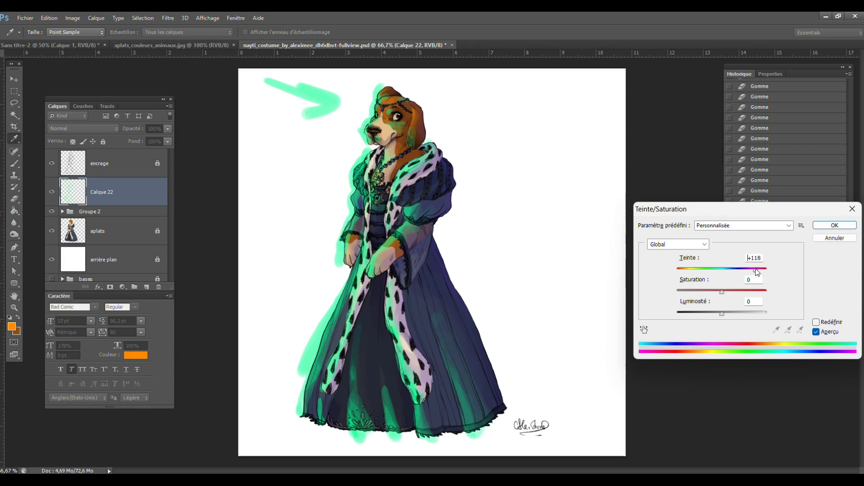
pyautogui.moveTo(755, 269); pyautogui.dragTo(725, 273)
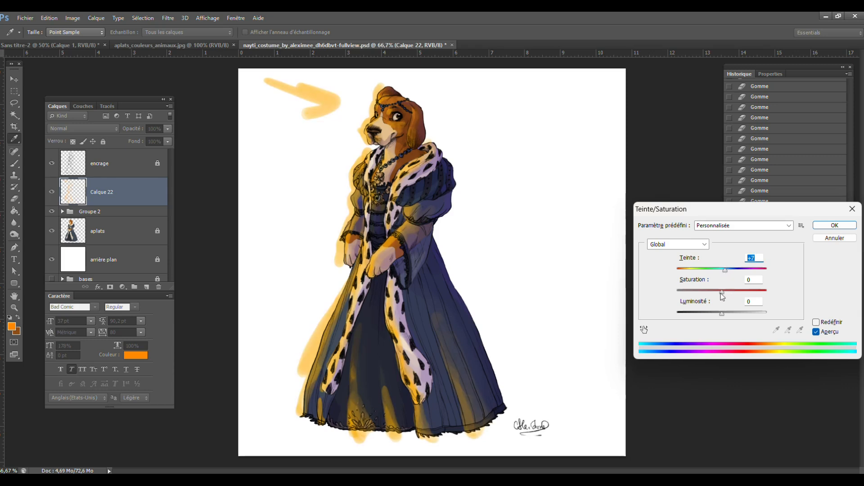
pyautogui.moveTo(723, 317); pyautogui.dragTo(736, 314)
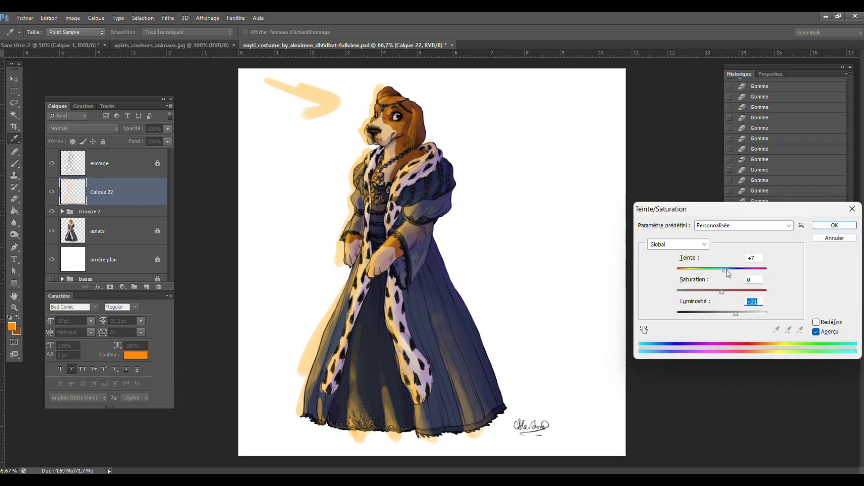
pyautogui.moveTo(726, 271)
pyautogui.mouseDown()
pyautogui.moveTo(774, 274)
pyautogui.moveTo(684, 285)
pyautogui.moveTo(700, 288)
pyautogui.mouseUp()
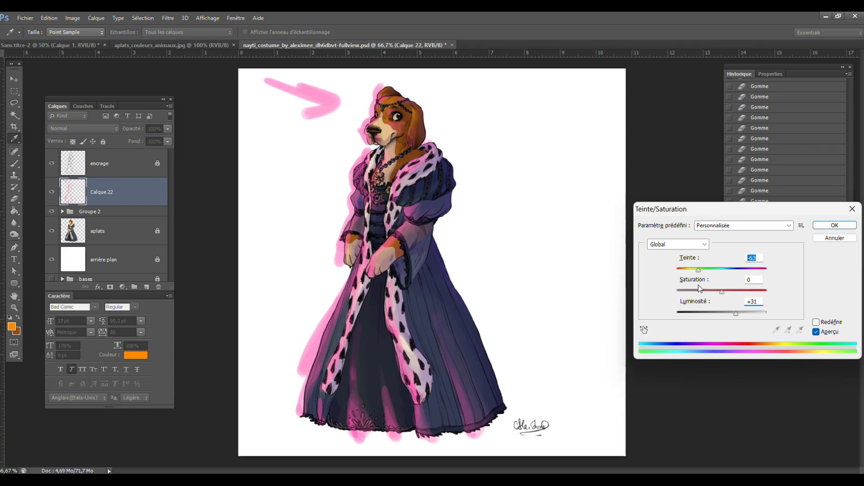
pyautogui.moveTo(700, 288); pyautogui.dragTo(724, 282)
pyautogui.write('-2')
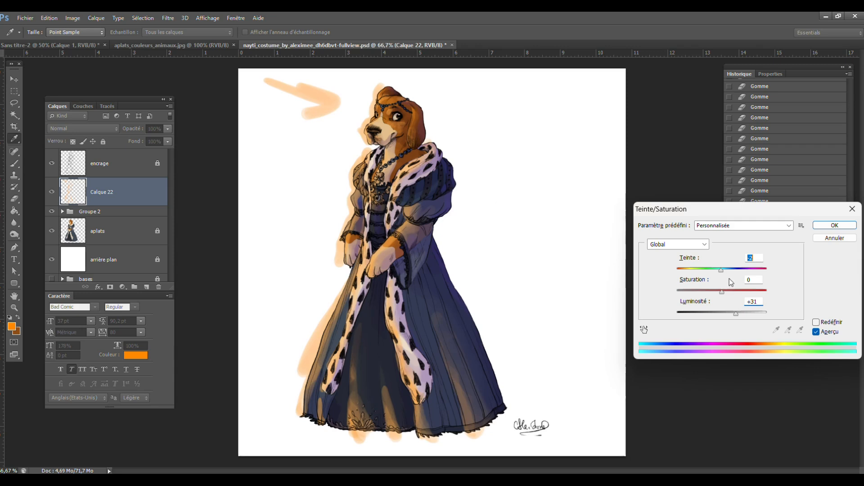
pyautogui.click(822, 231)
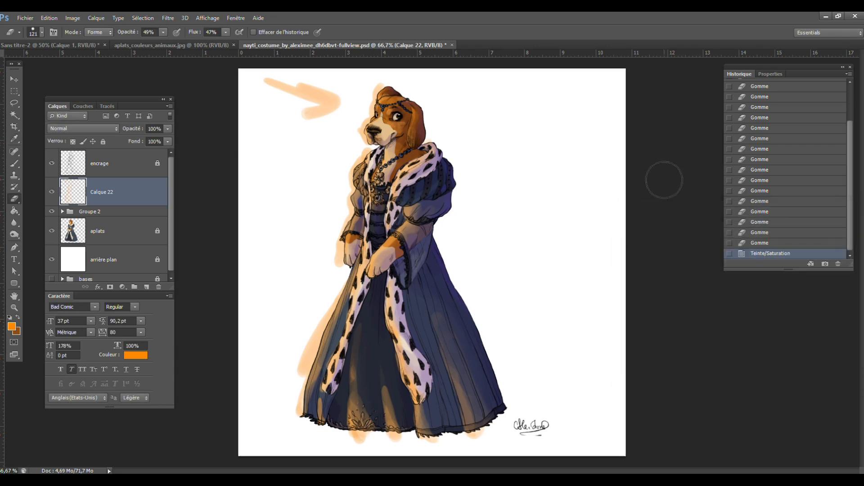
# - Lower Calque 22's opacity to 48% and its fill to 31%
pyautogui.click(167, 130)
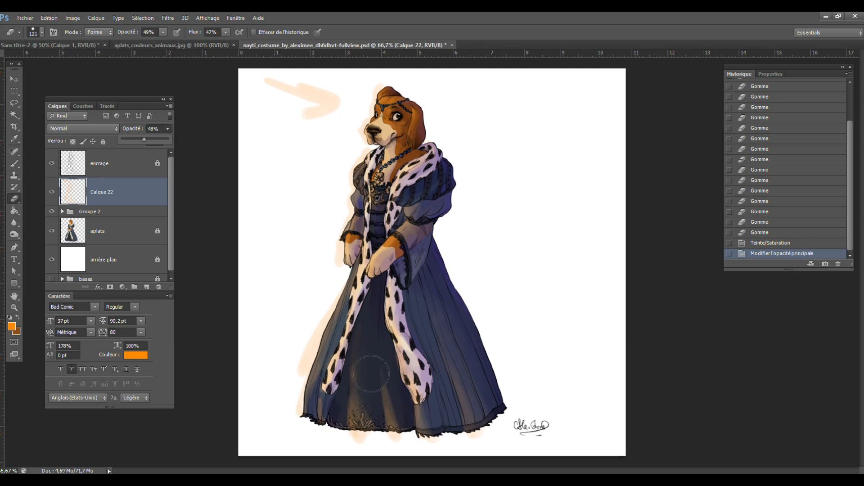
pyautogui.click(167, 129)
pyautogui.click(168, 141)
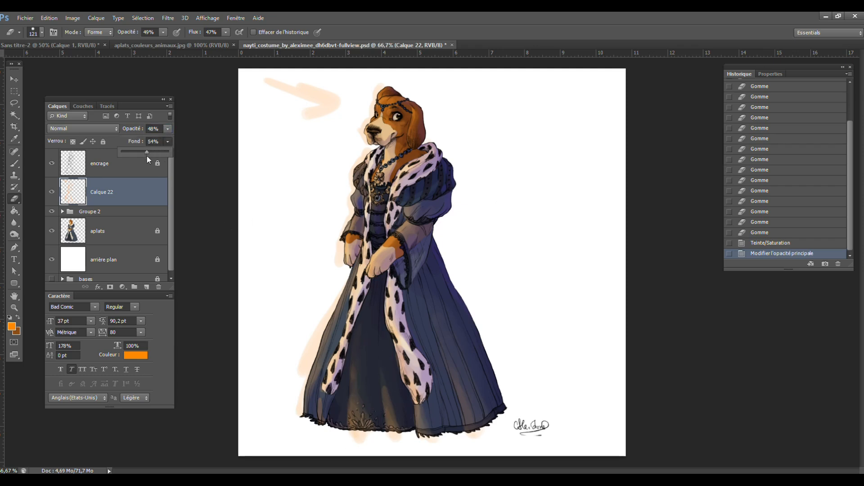
pyautogui.moveTo(147, 155); pyautogui.dragTo(135, 157)
# - Compare the drawing with Calque 22 hidden and shown, and raise the layer's fill to 55%
pyautogui.click(52, 192)
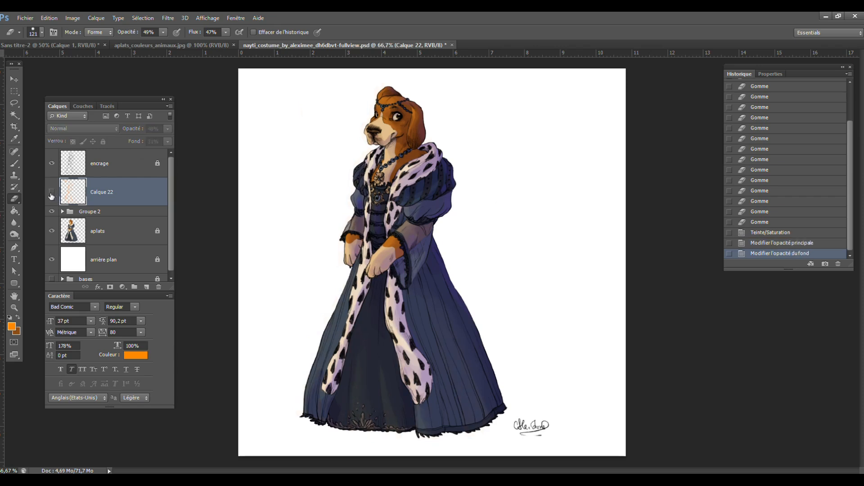
pyautogui.click(51, 192)
pyautogui.click(52, 192)
pyautogui.click(51, 192)
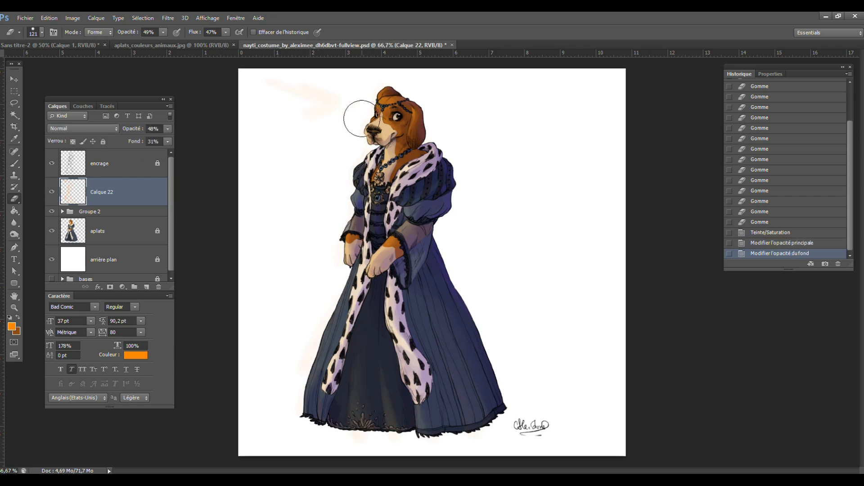
pyautogui.click(167, 142)
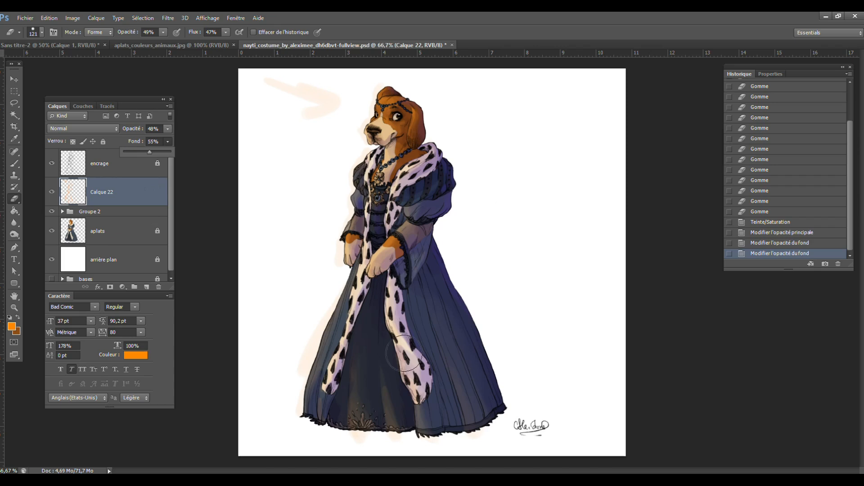
# - Erase excess light from the front skirt panel, its lower folds and the right side of the skirt
pyautogui.click(372, 375)
pyautogui.moveTo(366, 390)
pyautogui.mouseDown()
pyautogui.moveTo(397, 429)
pyautogui.moveTo(372, 362)
pyautogui.moveTo(374, 376)
pyautogui.mouseUp()
pyautogui.moveTo(397, 432); pyautogui.dragTo(401, 419)
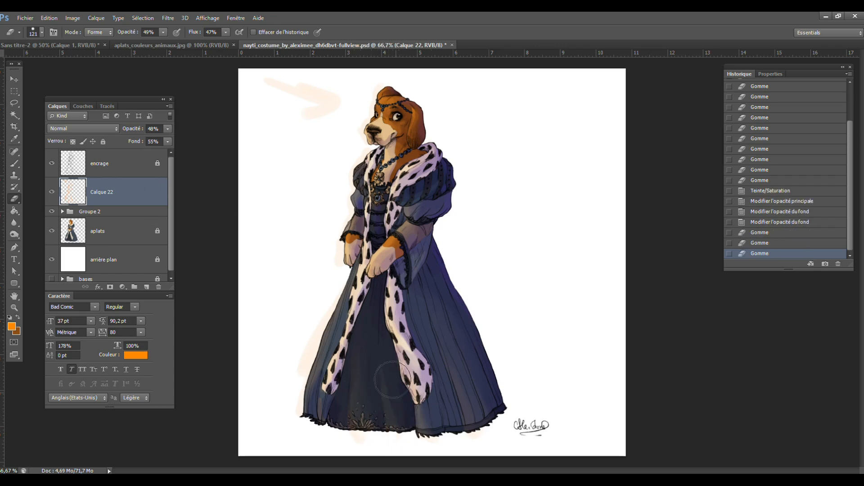
pyautogui.moveTo(393, 380); pyautogui.dragTo(405, 377)
pyautogui.moveTo(477, 368); pyautogui.dragTo(457, 288)
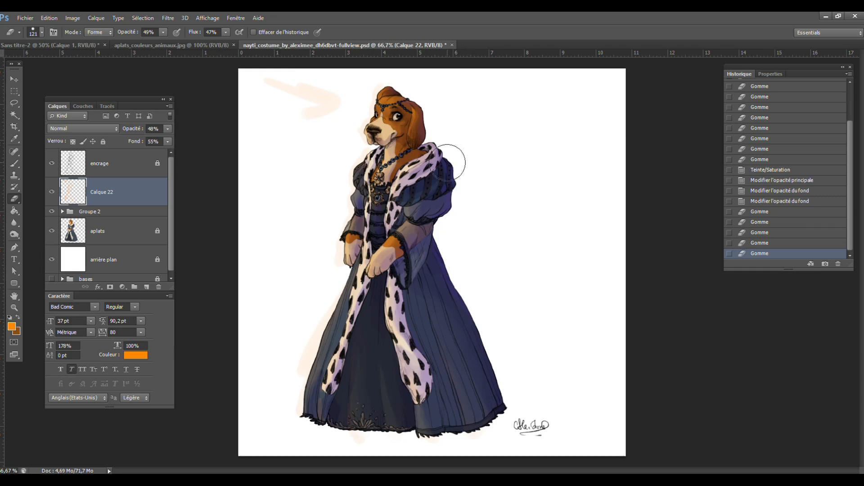
# - Duplicate Calque 22, raise the copy's lightness by 61 and boost its saturation with Hue/Saturation, and toggle the copy to compare
pyautogui.rightClick(112, 199)
pyautogui.press('Return')
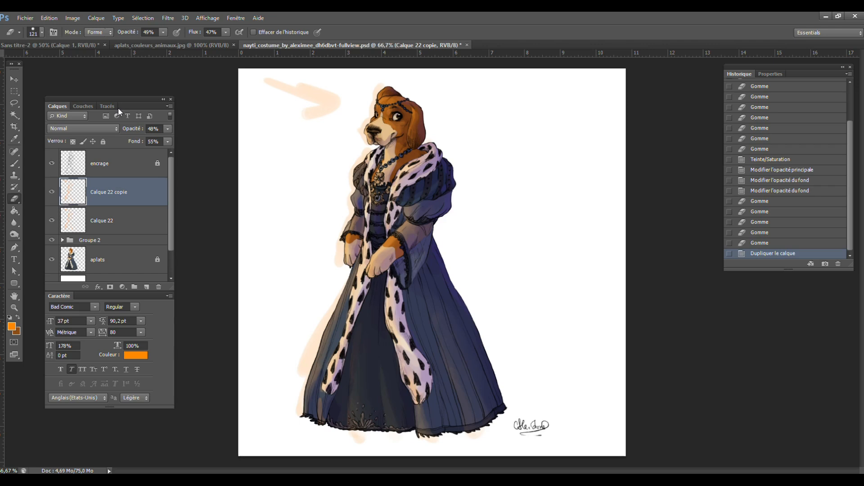
pyautogui.hotkey('ctrl', 'u')
pyautogui.moveTo(721, 314); pyautogui.dragTo(748, 310)
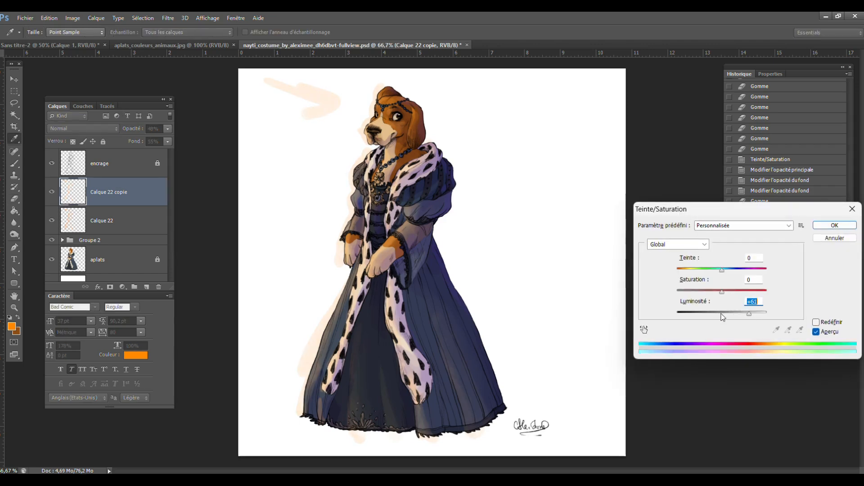
pyautogui.moveTo(722, 292); pyautogui.dragTo(751, 292)
pyautogui.click(827, 228)
pyautogui.press('e')
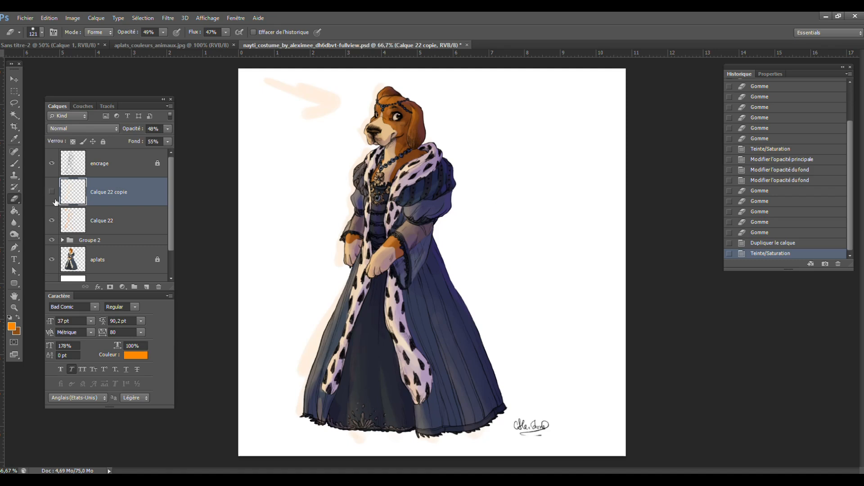
pyautogui.click(51, 192)
# - Keep only the copy's light around the face and left shoulder by lassoing it with a 20 px feather and deleting everything outside
pyautogui.click(14, 102)
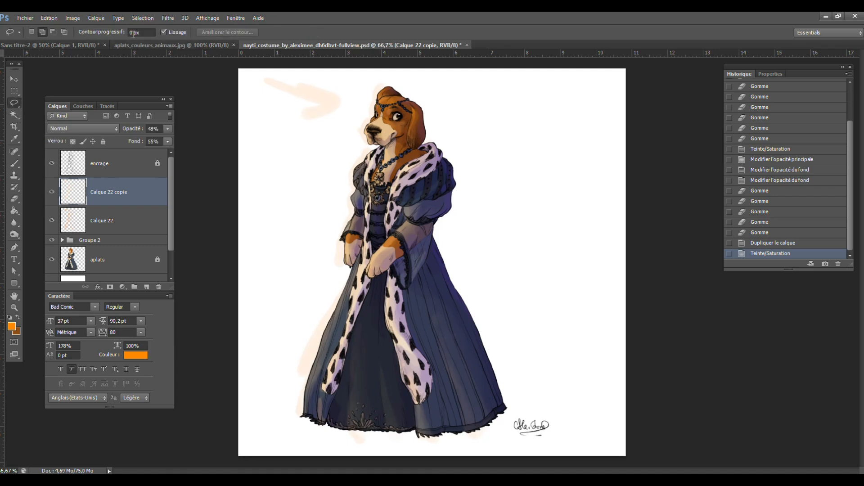
pyautogui.doubleClick(130, 32)
pyautogui.write('20')
pyautogui.moveTo(406, 86)
pyautogui.mouseDown()
pyautogui.moveTo(339, 151)
pyautogui.moveTo(335, 192)
pyautogui.moveTo(350, 206)
pyautogui.moveTo(369, 176)
pyautogui.moveTo(408, 151)
pyautogui.mouseUp()
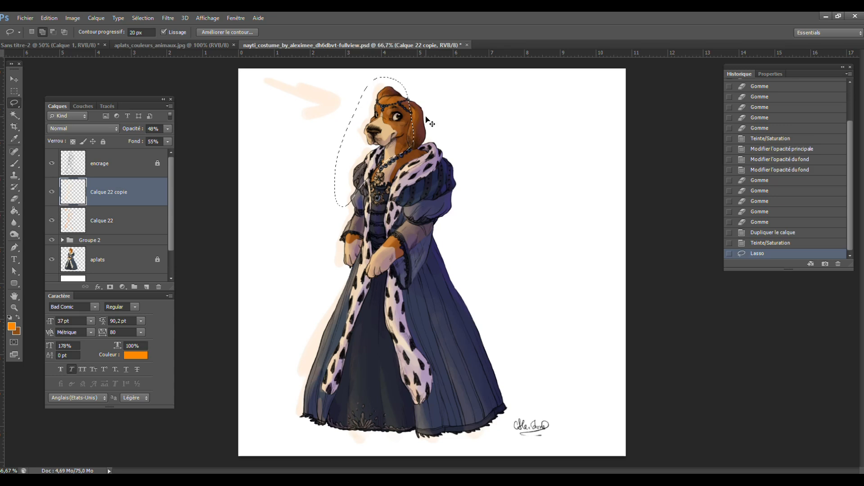
pyautogui.hotkey('ctrl', 'shift', 'i')
pyautogui.press('Delete')
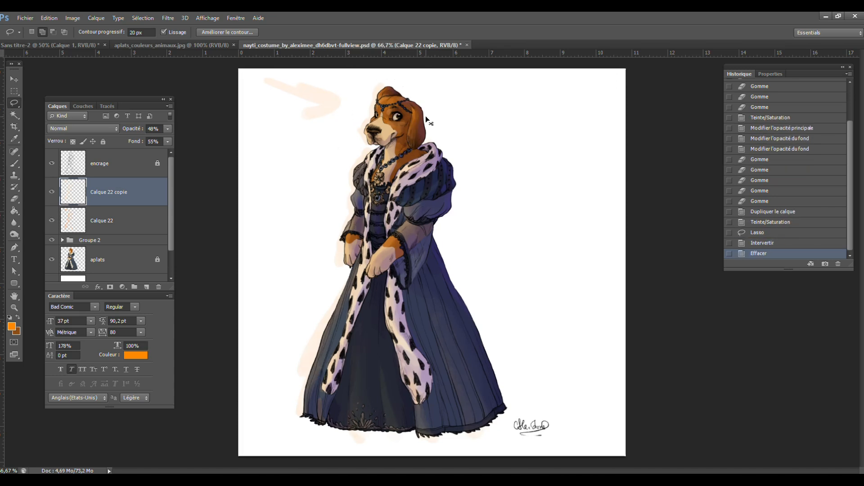
pyautogui.hotkey('ctrl', 'd')
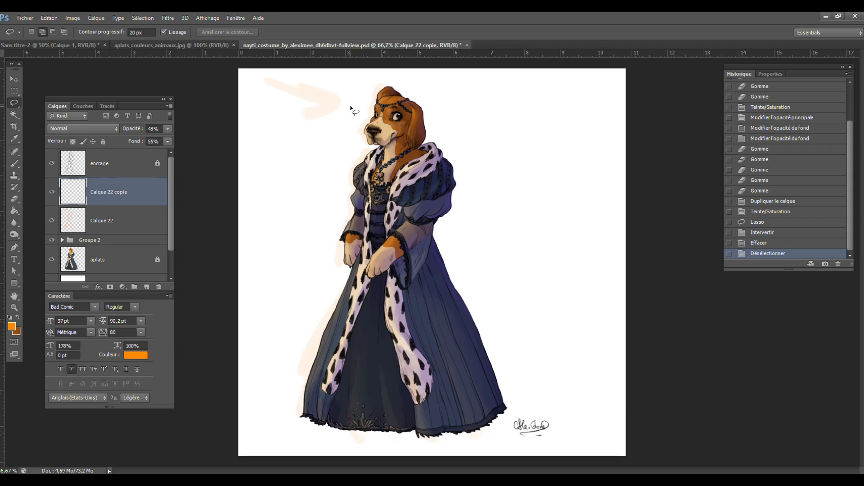
# - Set Calque 22 copie's fill to 28% and move it with Calque 22 into Groupe 2, above Calque 21
pyautogui.click(168, 142)
pyautogui.moveTo(141, 153); pyautogui.dragTo(137, 152)
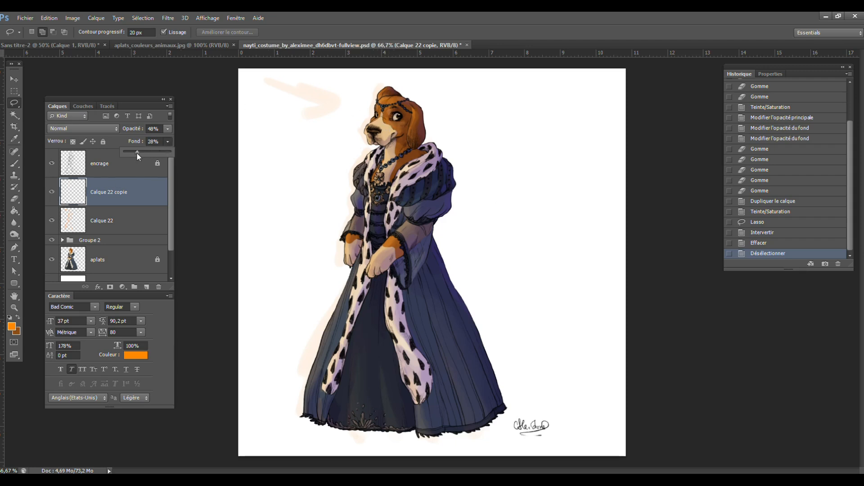
pyautogui.click(66, 241)
pyautogui.click(64, 240)
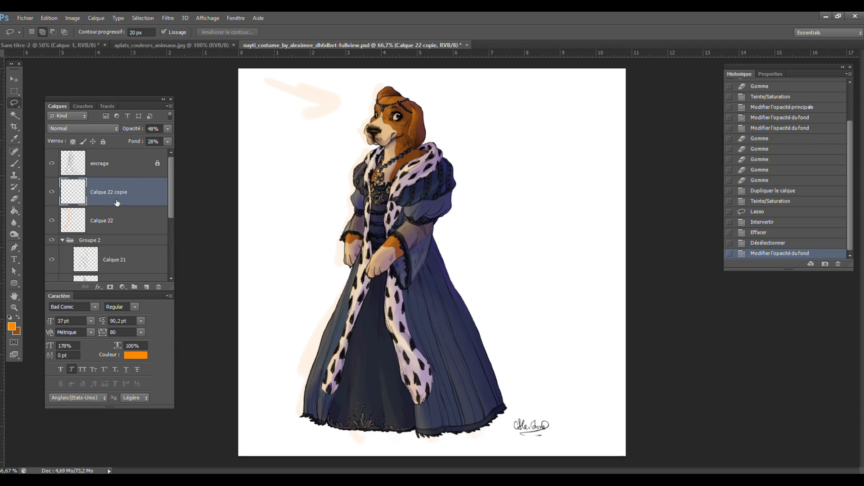
pyautogui.keyDown('shift'); pyautogui.click(110, 227); pyautogui.keyUp('shift')
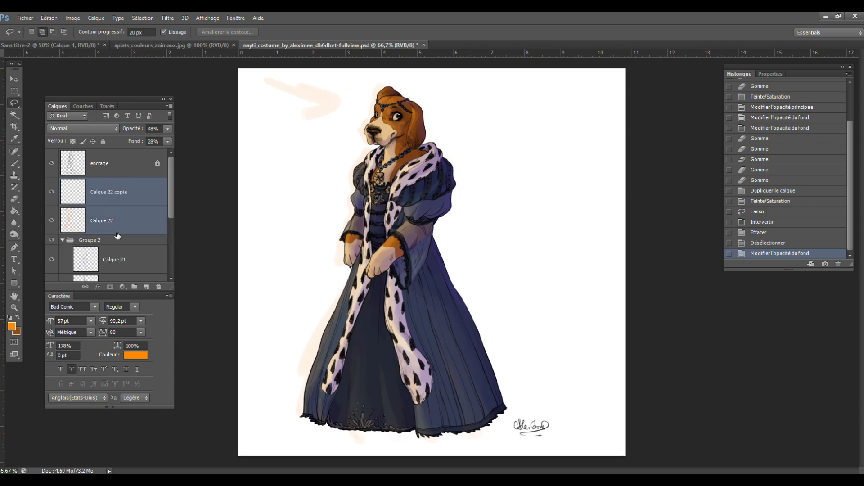
pyautogui.moveTo(112, 228); pyautogui.dragTo(125, 240)
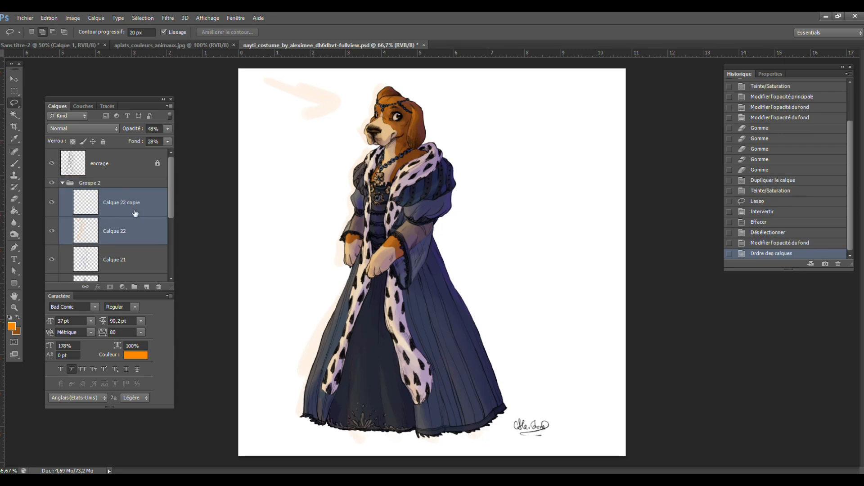
# - Select the area outside the character from the aplats layer with the Magic Wand and delete it from Calque 22 copie
pyautogui.click(135, 212)
pyautogui.moveTo(172, 208); pyautogui.dragTo(172, 247)
pyautogui.click(116, 264)
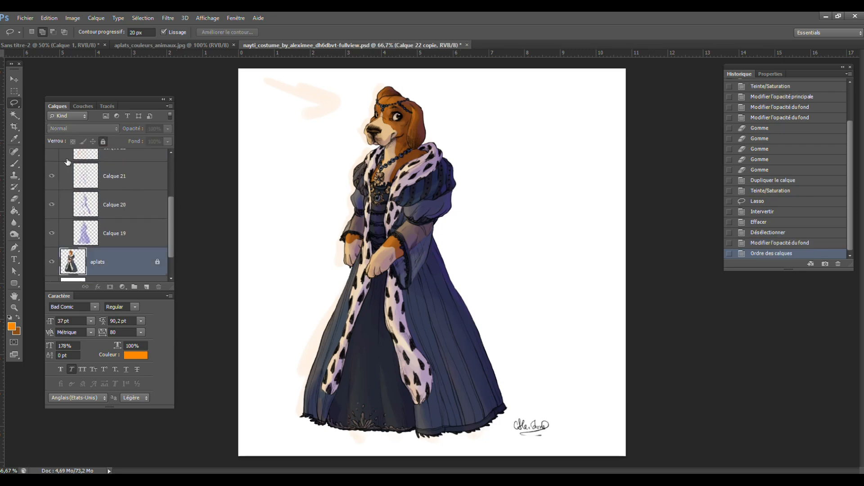
pyautogui.press('w')
pyautogui.click(303, 135)
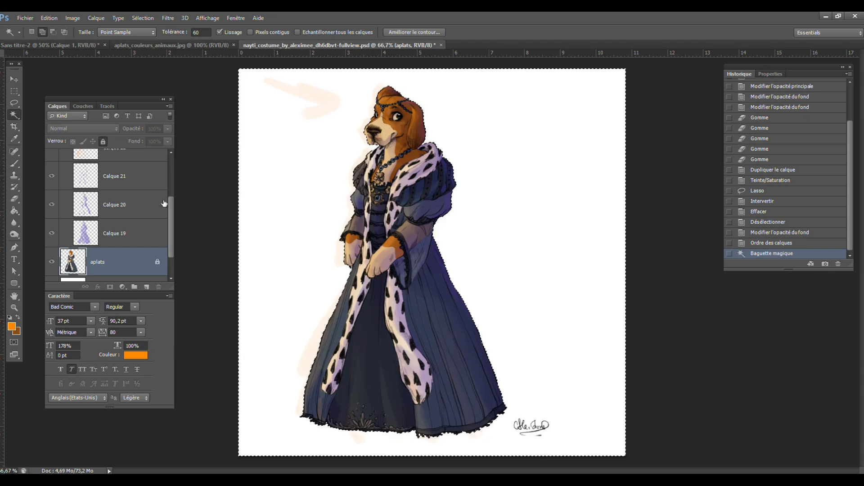
pyautogui.scroll(2, 164, 203)
pyautogui.click(152, 188)
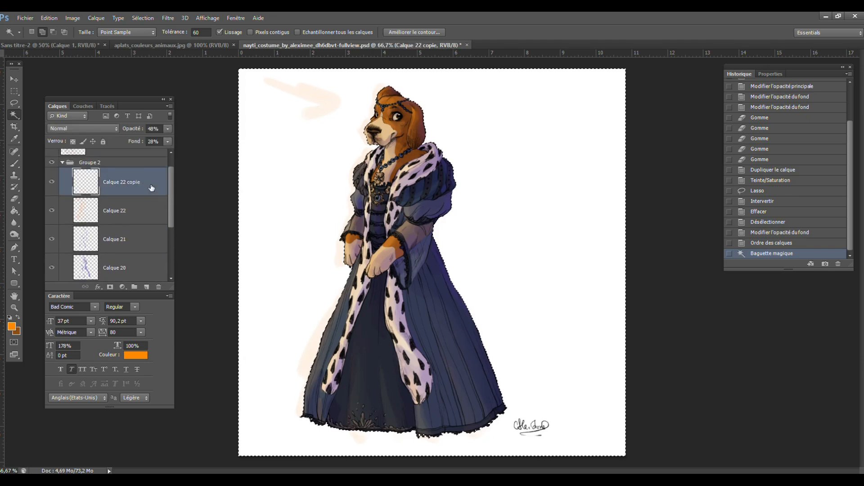
pyautogui.press('Delete')
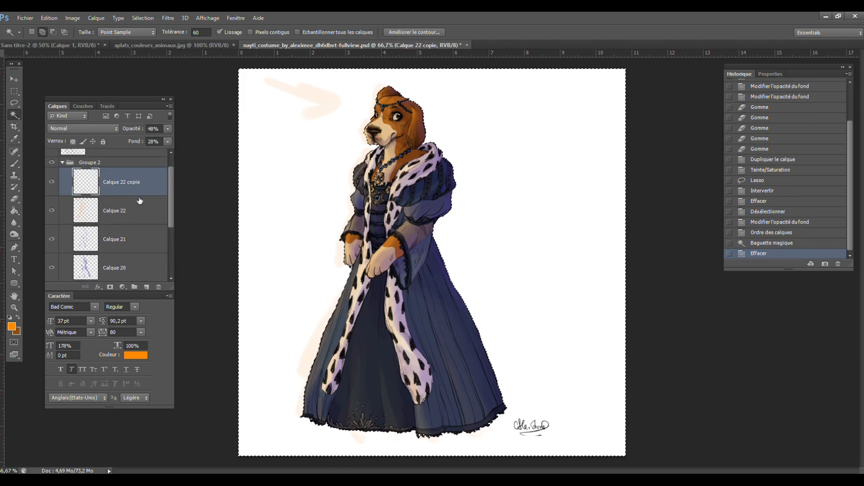
# - Delete the selected area outside the character from Calque 22 and clear the selection
pyautogui.click(115, 216)
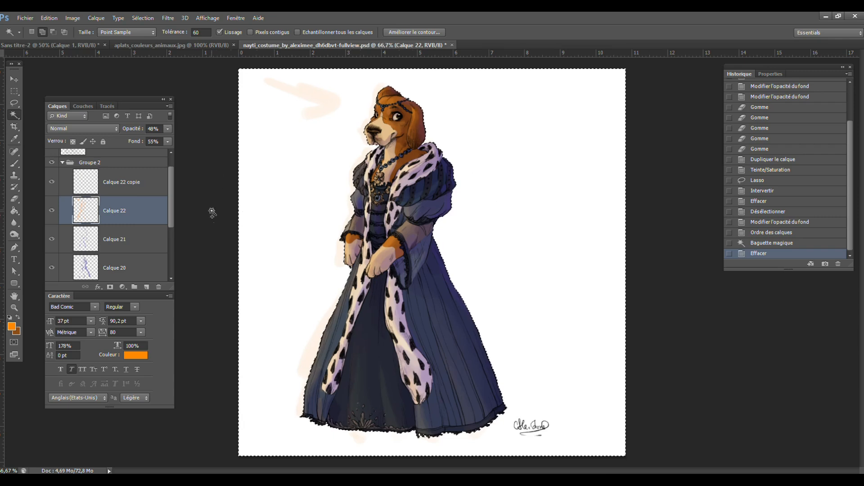
pyautogui.press('Delete')
pyautogui.hotkey('ctrl', 'd')
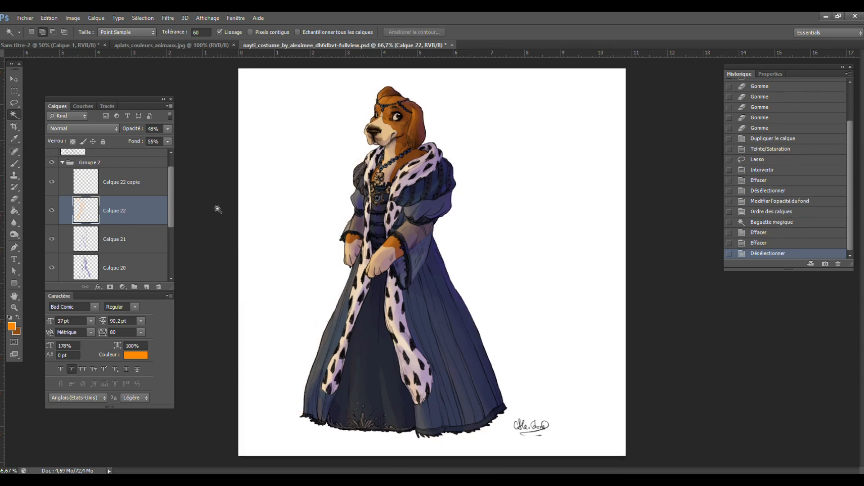
# - Collapse Groupe 2 and rename it as rendu
pyautogui.scroll(1, 167, 180)
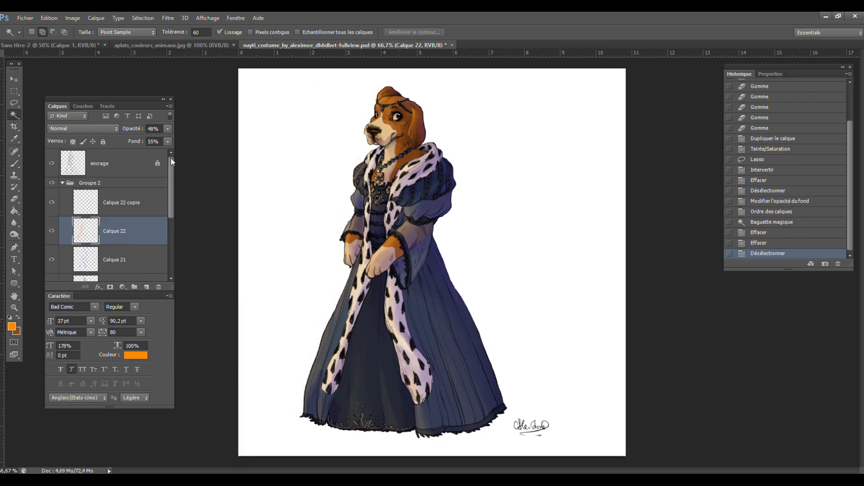
pyautogui.click(63, 184)
pyautogui.doubleClick(96, 183)
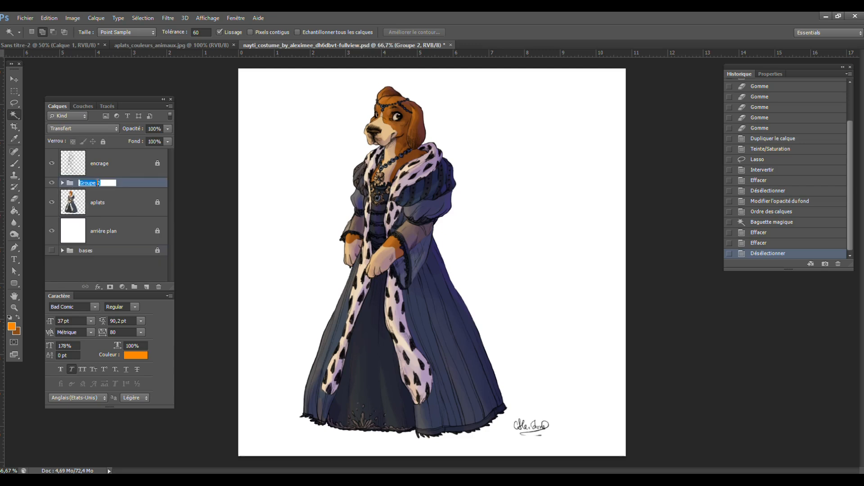
pyautogui.write('rendu')
pyautogui.press('Return')
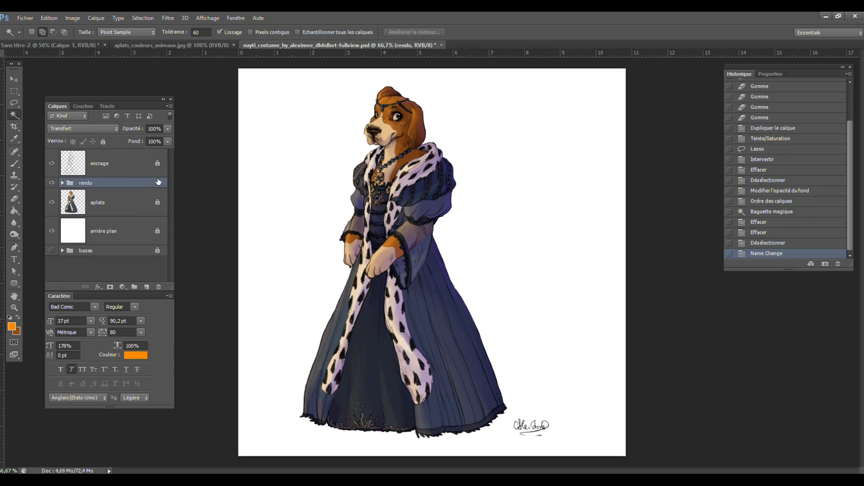
# - Compare the drawing with aplats, rendu and encrage each hidden in turn, restore their visibility, and save the document
pyautogui.click(51, 203)
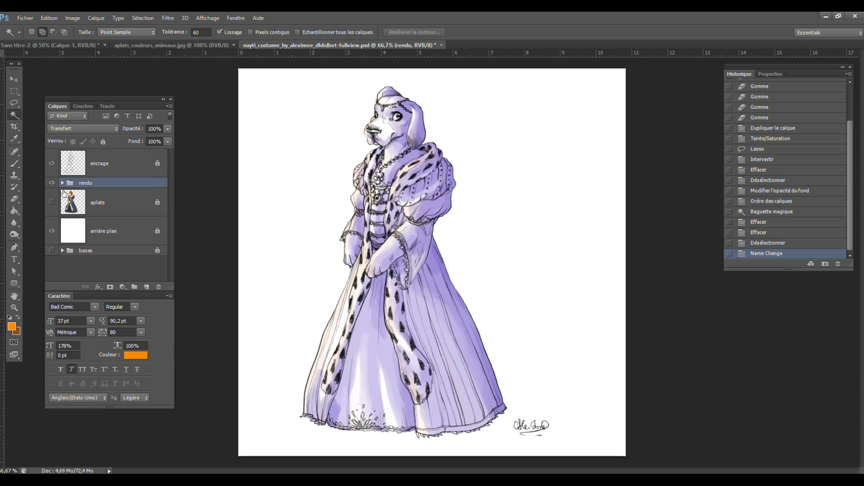
pyautogui.click(51, 202)
pyautogui.click(52, 183)
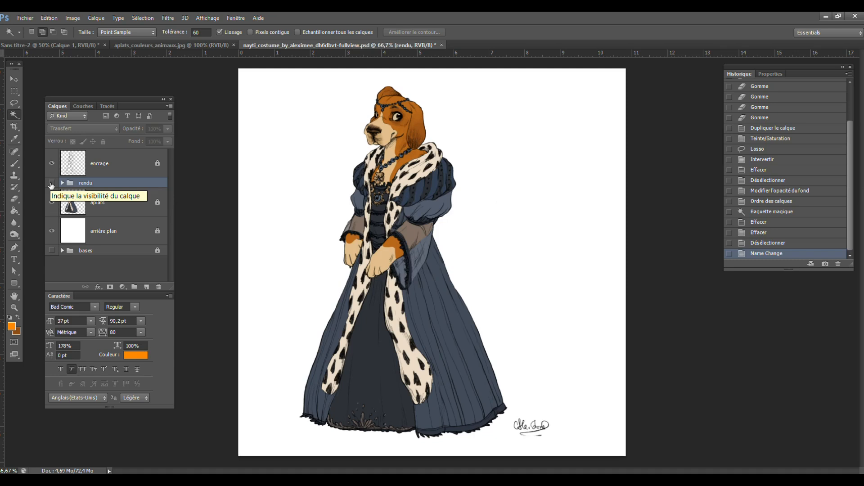
pyautogui.click(52, 183)
pyautogui.click(51, 166)
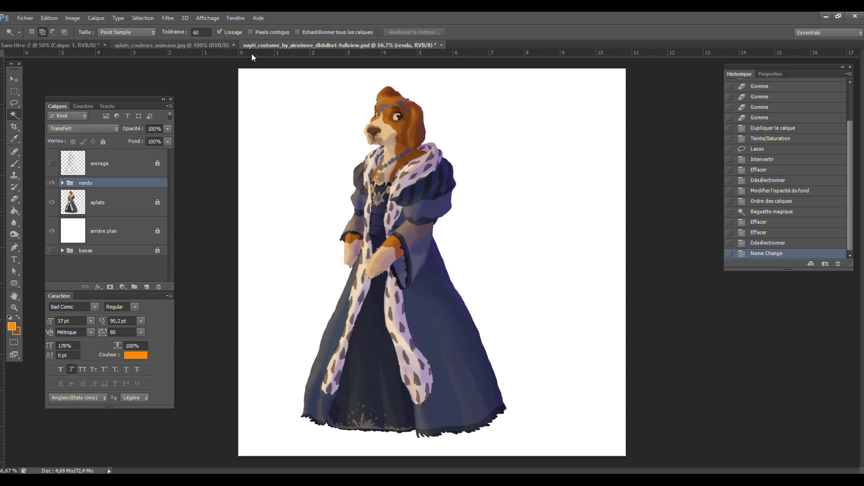
pyautogui.click(52, 163)
pyautogui.hotkey('ctrl', 's')
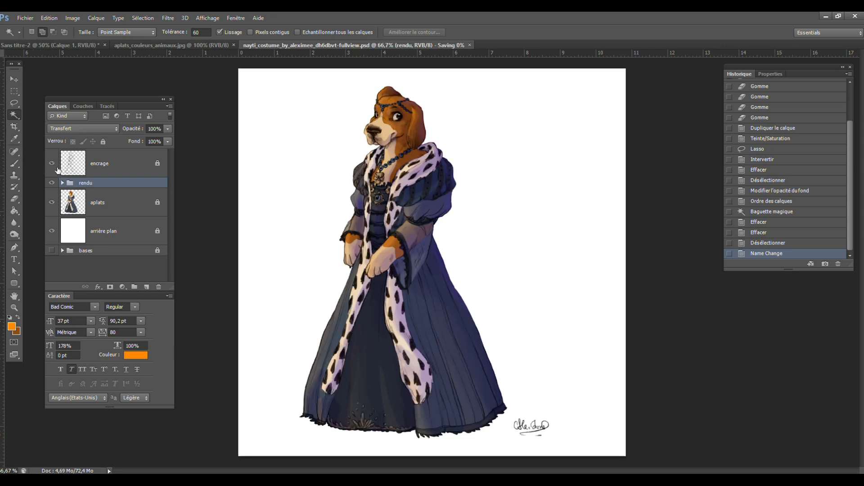
# - Add a new layer above Calque 22 copie in the rendu group and set the foreground colour to white
pyautogui.click(63, 182)
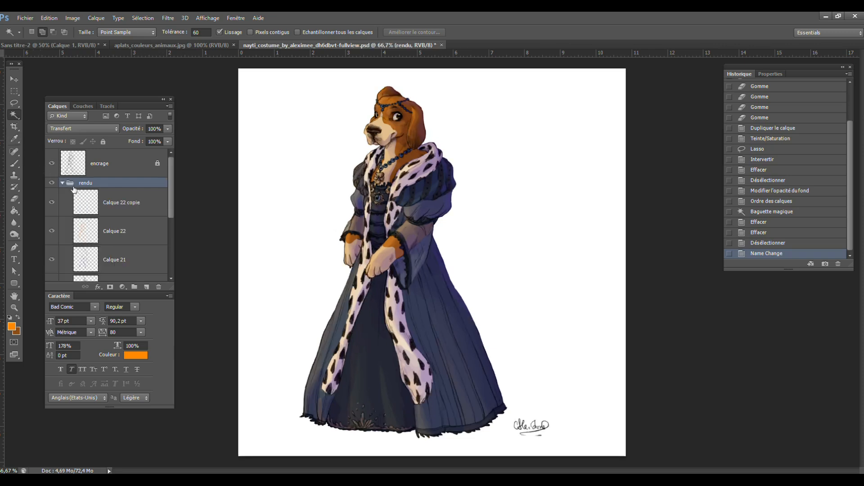
pyautogui.click(128, 200)
pyautogui.click(145, 288)
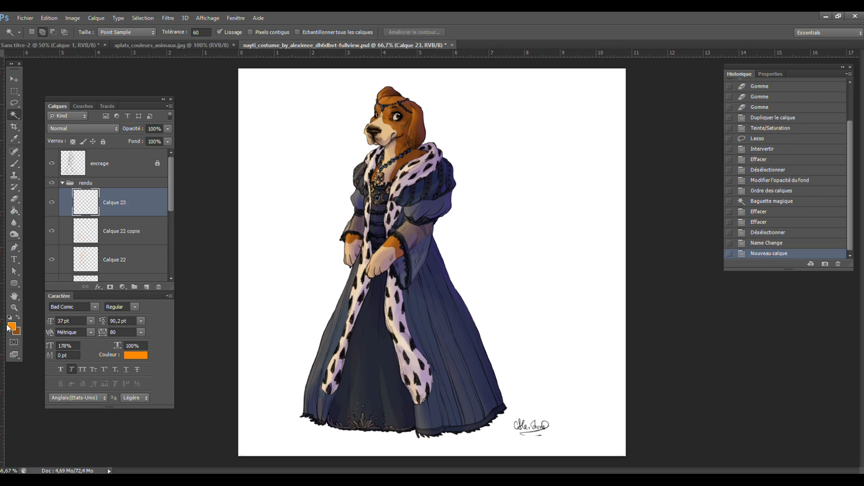
pyautogui.click(11, 326)
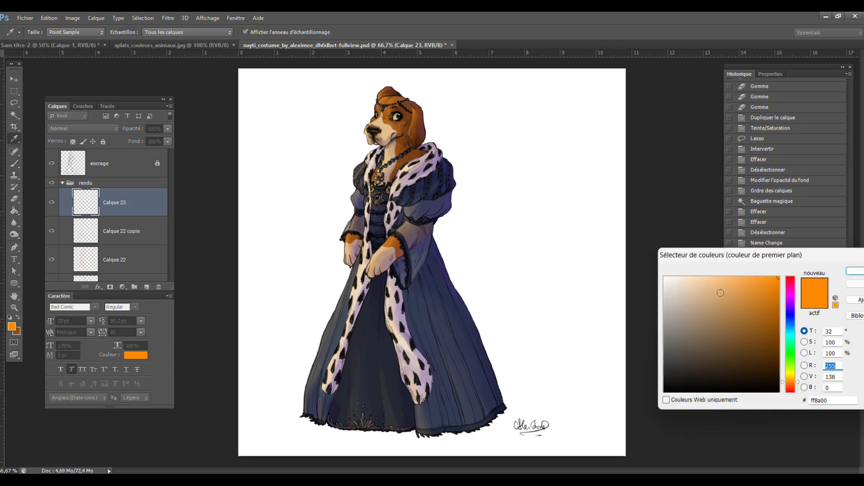
pyautogui.click(665, 278)
pyautogui.click(854, 272)
pyautogui.press('w')
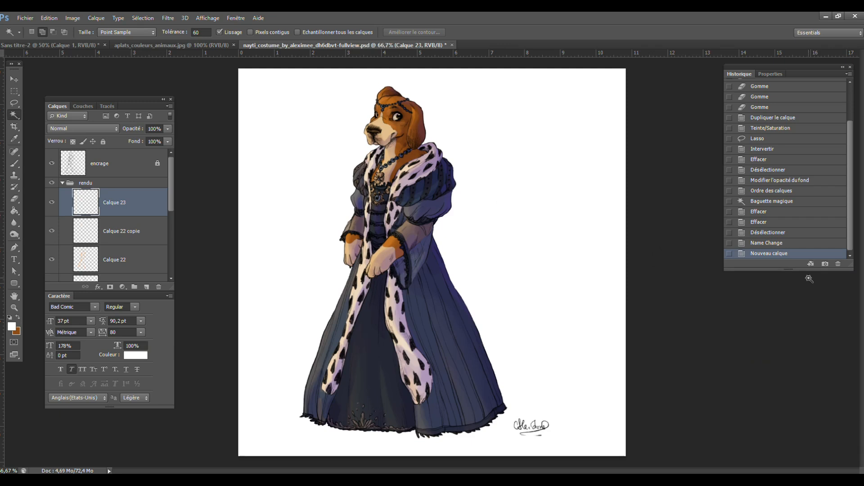
# - Set up the Brush for detail work on the head with a 6 px size, 100% hardness, 100% opacity and 100% flow
pyautogui.click(16, 308)
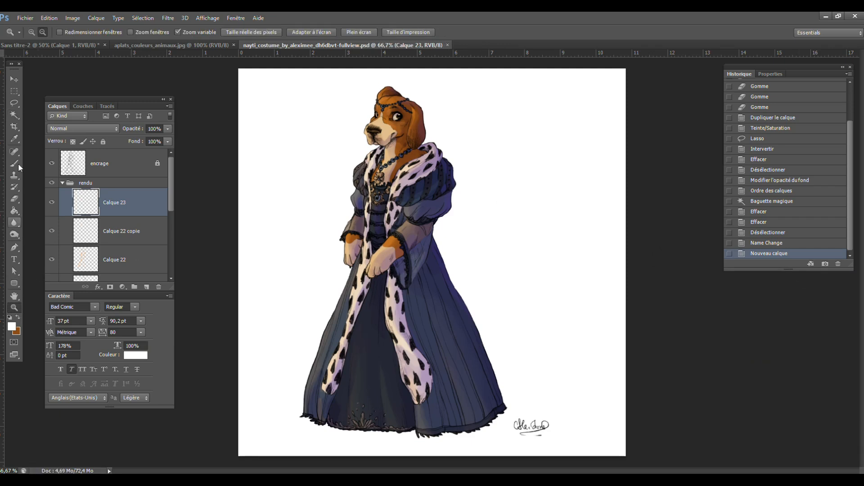
pyautogui.click(412, 99)
pyautogui.click(403, 94)
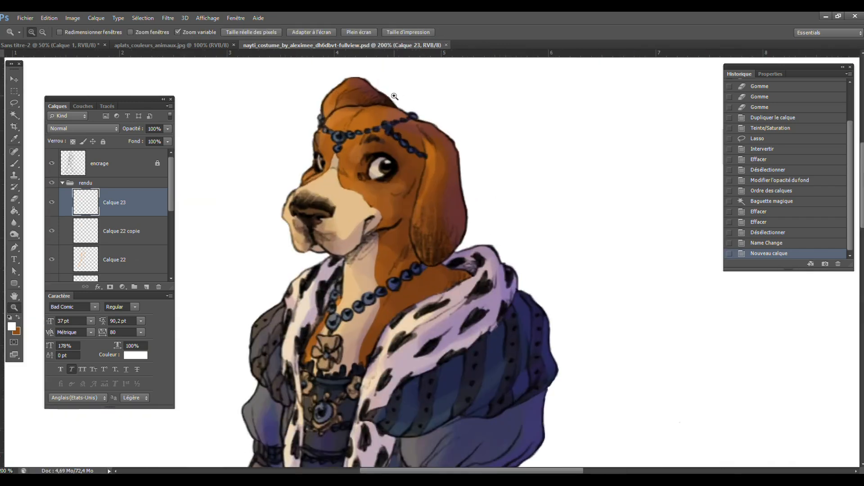
pyautogui.click(395, 95)
pyautogui.click(14, 153)
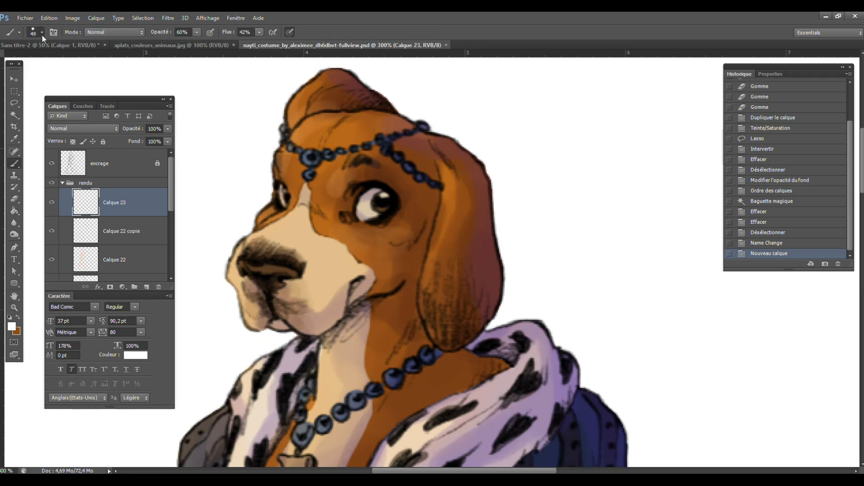
pyautogui.click(41, 32)
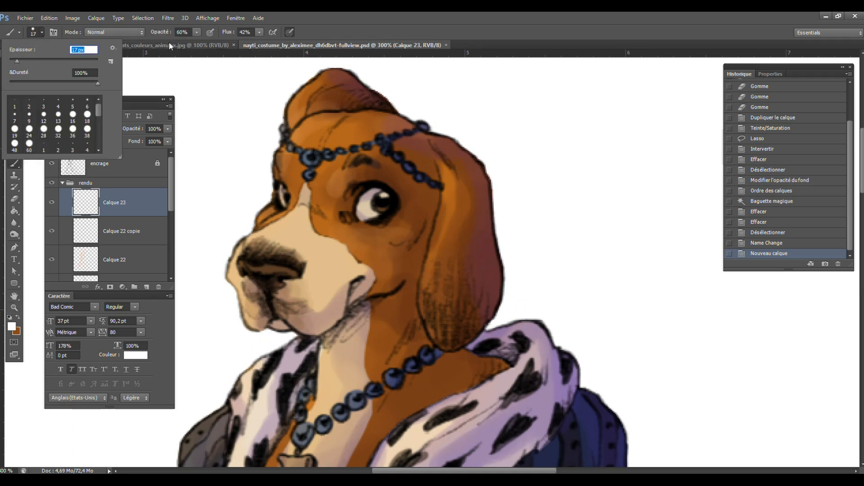
pyautogui.click(196, 35)
pyautogui.moveTo(259, 32); pyautogui.dragTo(286, 37)
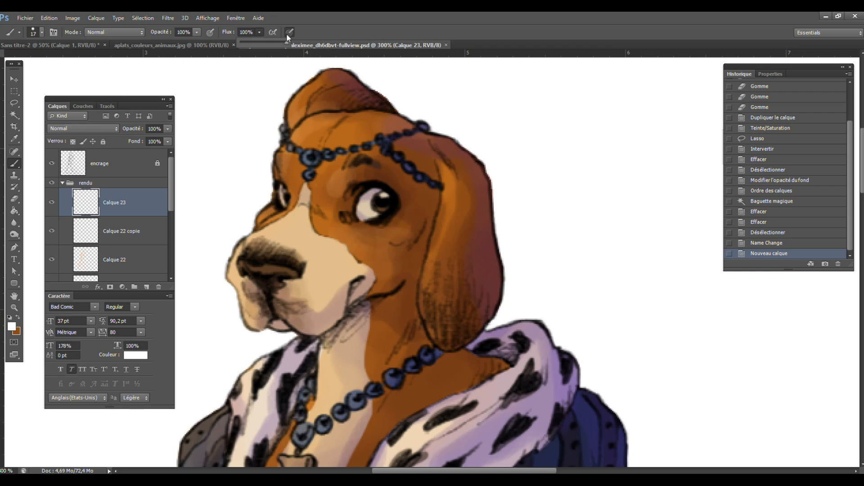
pyautogui.click(42, 32)
pyautogui.click(15, 60)
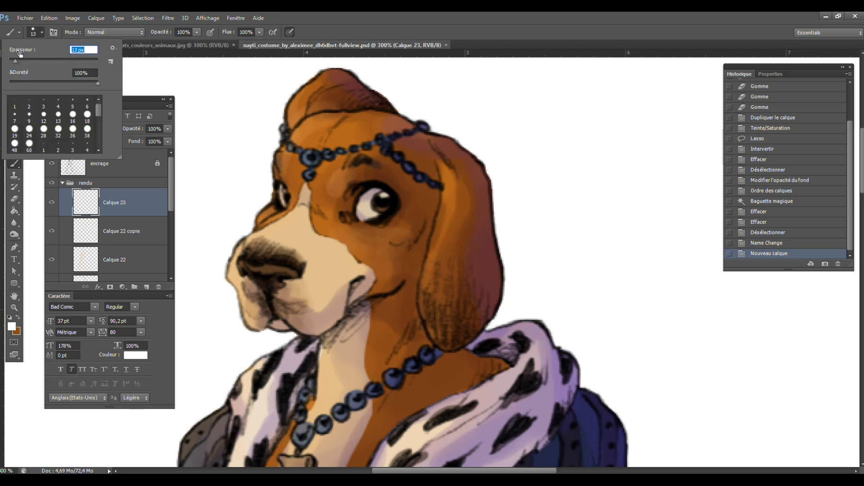
pyautogui.moveTo(12, 61); pyautogui.dragTo(11, 60)
# - Dab white highlights on the headband's central gem, its hanging bead and the small beads beside it
pyautogui.click(309, 154)
pyautogui.click(310, 155)
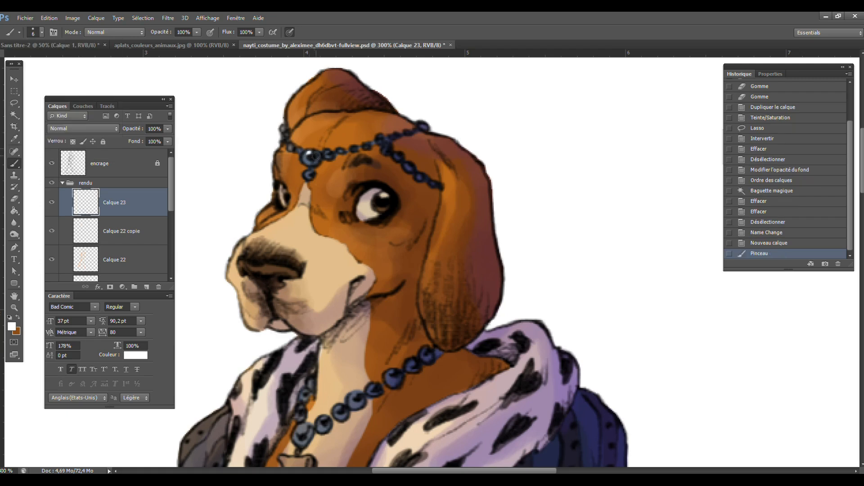
pyautogui.click(329, 153)
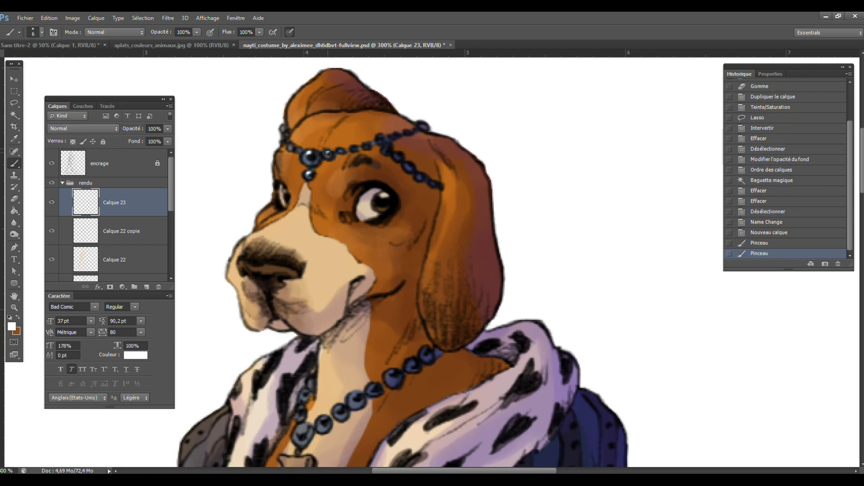
pyautogui.click(342, 147)
pyautogui.click(360, 149)
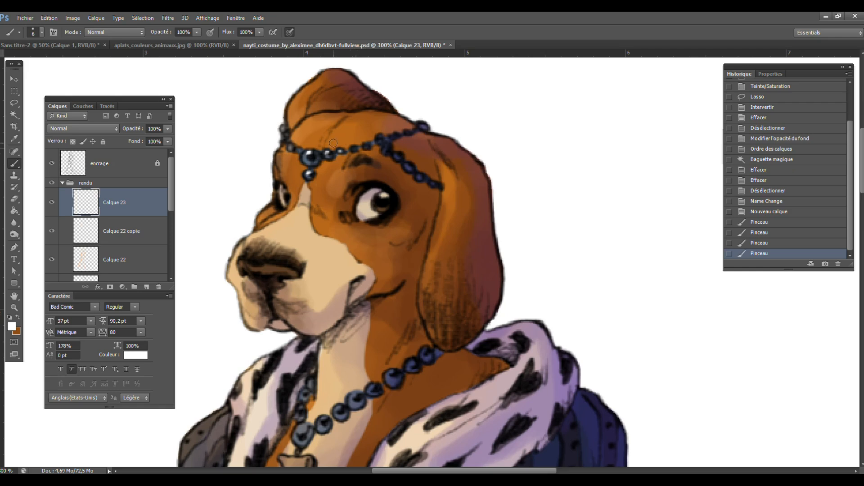
# - Erase the excess white around the small headband beads with a 20 px Eraser at 100% opacity and flow
pyautogui.click(14, 198)
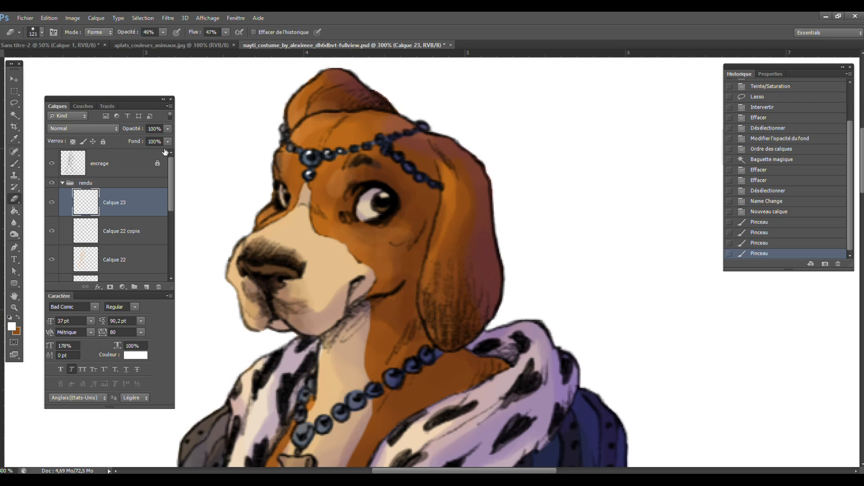
pyautogui.click(38, 32)
pyautogui.click(17, 59)
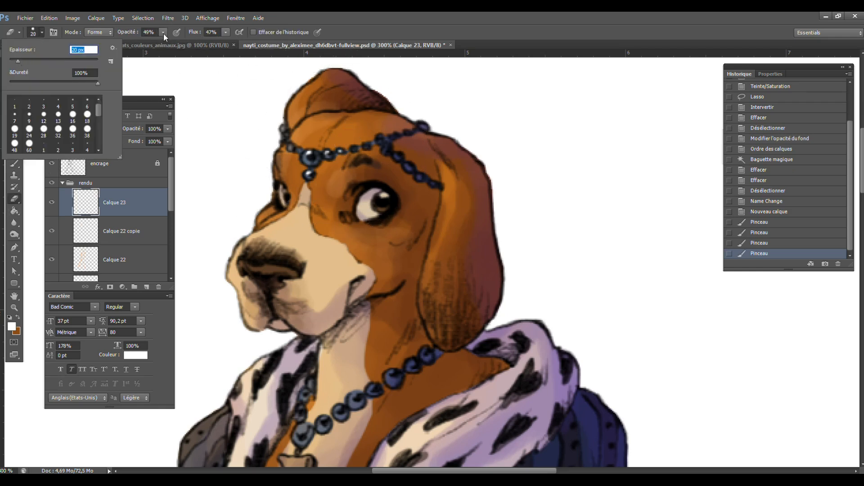
pyautogui.moveTo(163, 33)
pyautogui.mouseDown()
pyautogui.moveTo(200, 48)
pyautogui.moveTo(245, 45)
pyautogui.mouseUp()
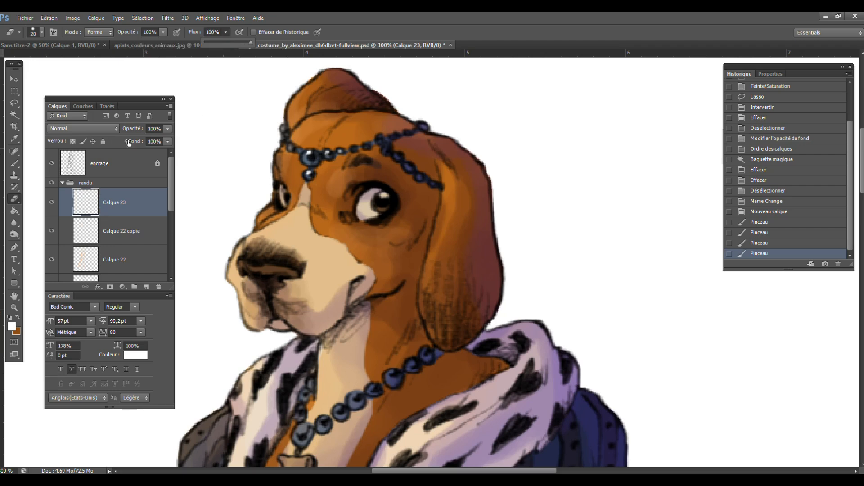
pyautogui.moveTo(346, 155); pyautogui.dragTo(348, 142)
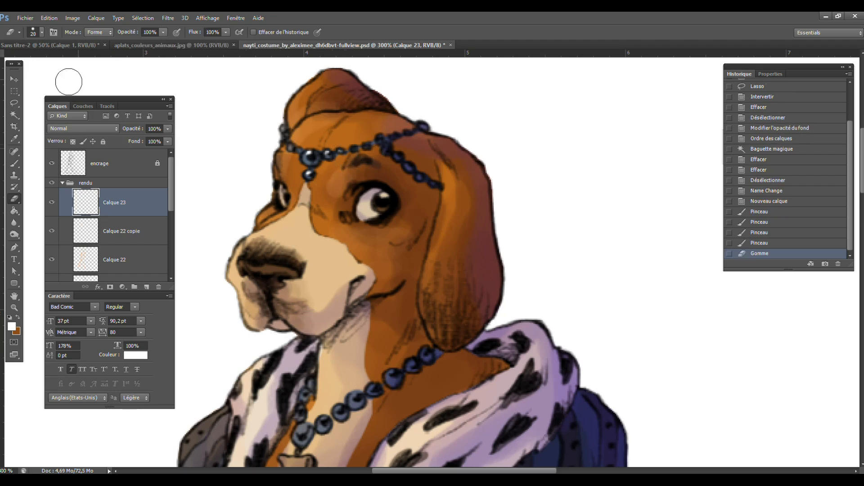
# - Paint white highlights with the Brush on the headband's bead at the head's far edge, both eyes and the nose
pyautogui.click(13, 152)
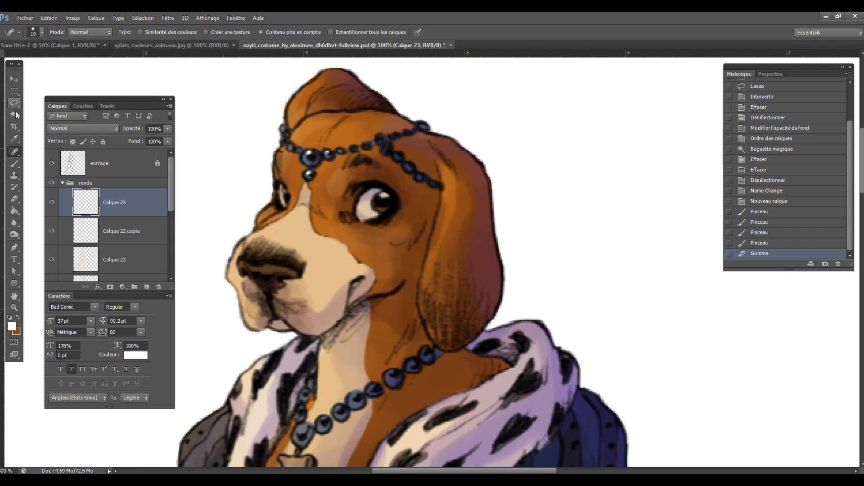
pyautogui.press('b')
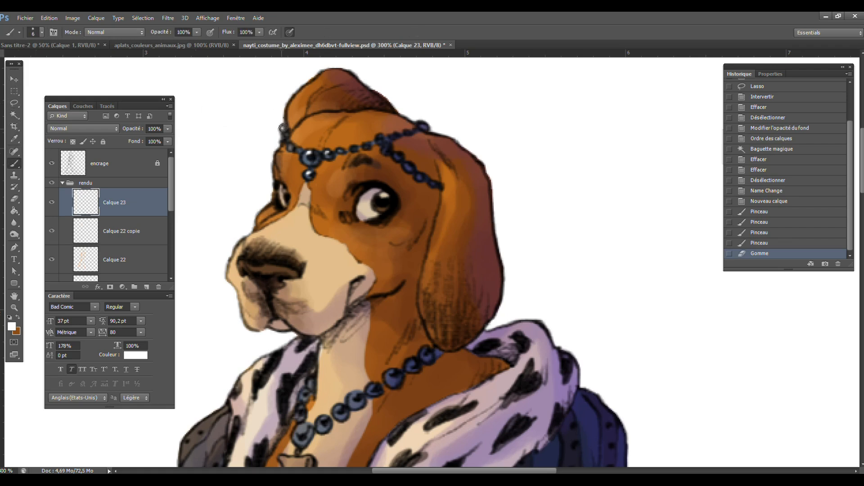
pyautogui.click(282, 127)
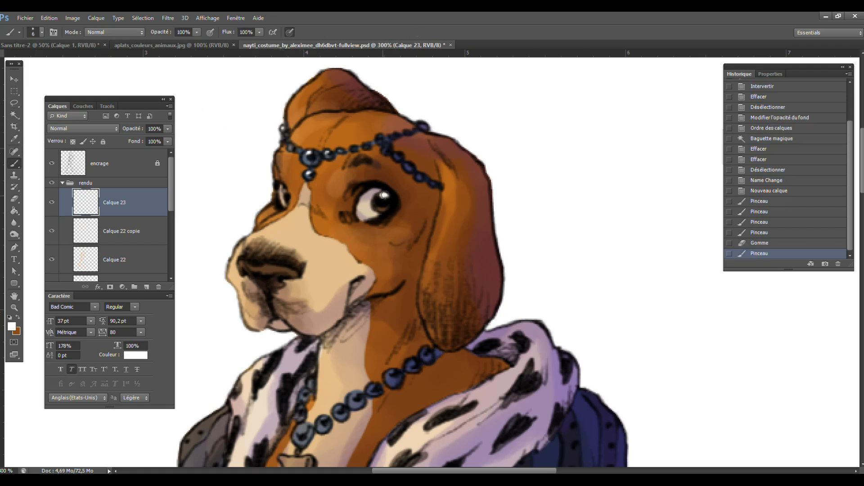
pyautogui.click(383, 195)
pyautogui.click(284, 191)
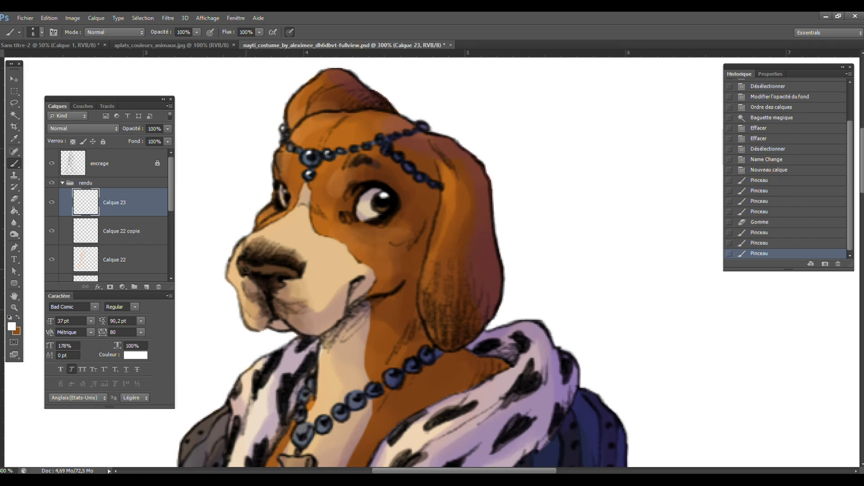
pyautogui.moveTo(246, 269); pyautogui.dragTo(290, 270)
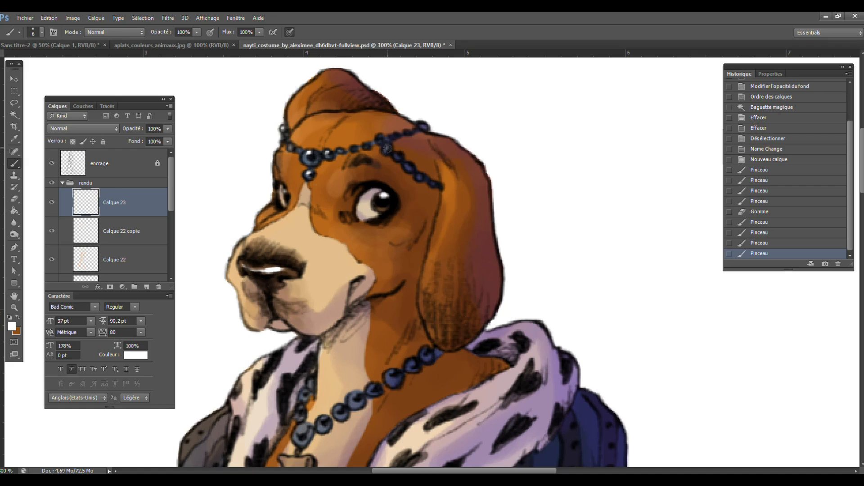
# - Dab white highlights on the headband beads of the strand running down towards the ear
pyautogui.click(388, 148)
pyautogui.click(397, 156)
pyautogui.click(410, 166)
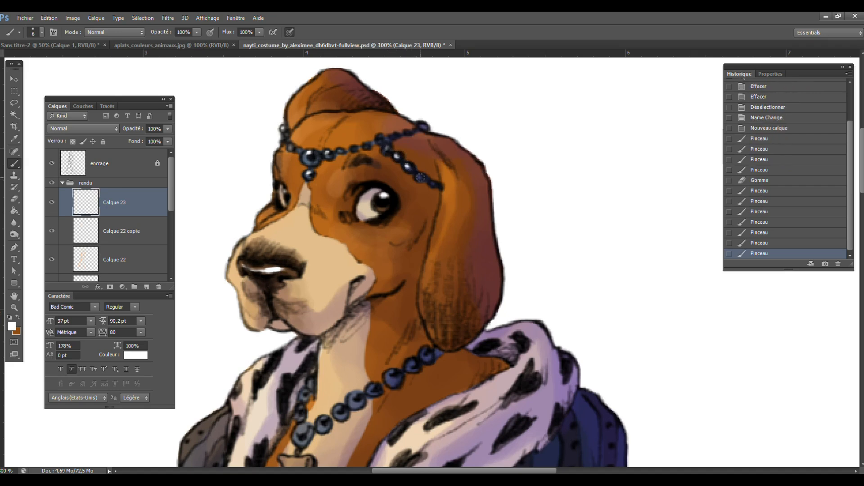
pyautogui.click(420, 177)
# - Paint white highlights on the bow pendant and the round jewel of the bodice
pyautogui.moveTo(863, 182); pyautogui.dragTo(863, 216)
pyautogui.moveTo(291, 251)
pyautogui.mouseDown()
pyautogui.moveTo(299, 263)
pyautogui.moveTo(289, 295)
pyautogui.moveTo(307, 280)
pyautogui.mouseUp()
pyautogui.moveTo(284, 363); pyautogui.dragTo(282, 355)
# - Dab a white highlight on each bead of the necklace, from the large central one outwards along both strands
pyautogui.click(302, 222)
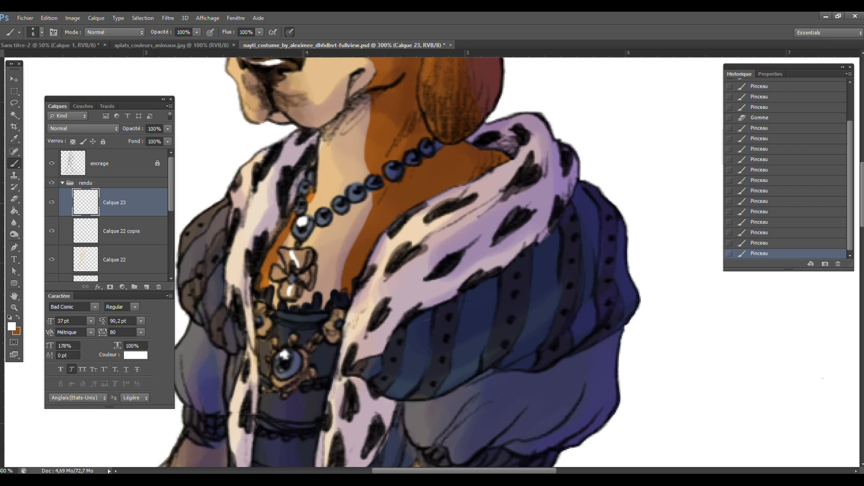
pyautogui.click(302, 201)
pyautogui.click(307, 185)
pyautogui.click(323, 211)
pyautogui.click(341, 200)
pyautogui.click(391, 165)
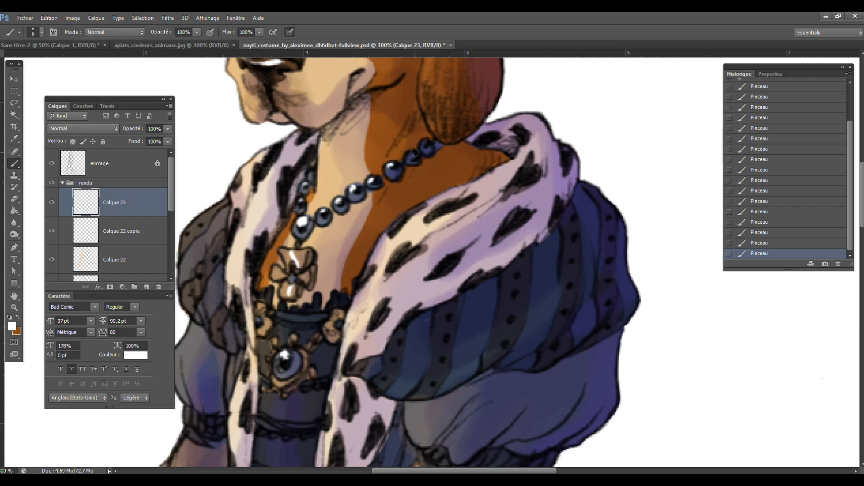
pyautogui.click(412, 155)
pyautogui.click(423, 144)
pyautogui.scroll(6, 823, 378)
pyautogui.click(14, 307)
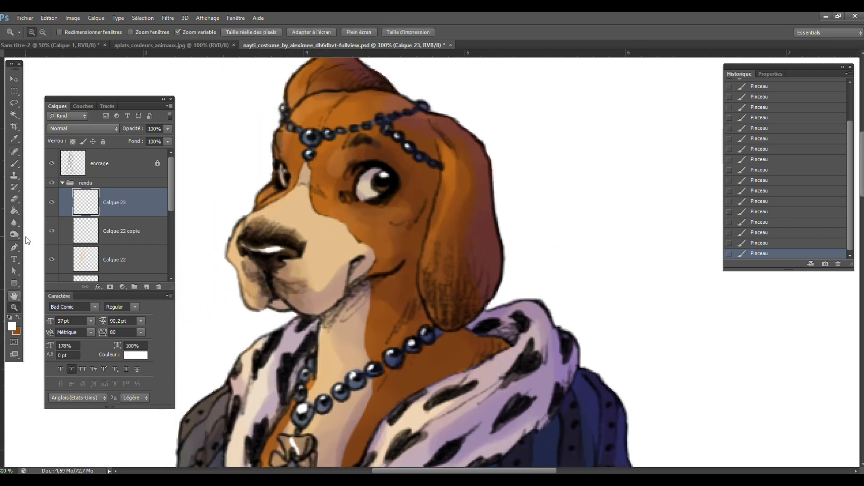
# - Reduce the opacity of the highlight layer Calque 23 to 55%
pyautogui.keyDown('alt'); pyautogui.click(382, 281); pyautogui.keyUp('alt')
pyautogui.click(385, 285)
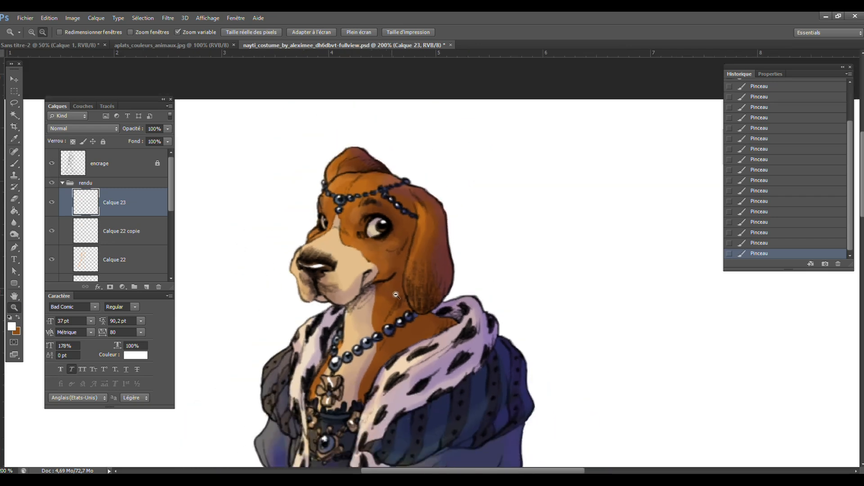
pyautogui.click(393, 291)
pyautogui.moveTo(861, 201); pyautogui.dragTo(861, 238)
pyautogui.click(170, 142)
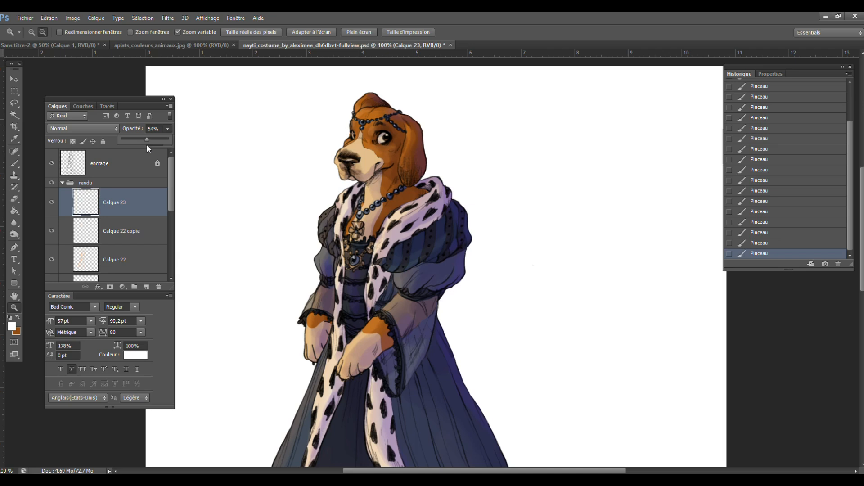
pyautogui.moveTo(147, 144); pyautogui.dragTo(147, 144)
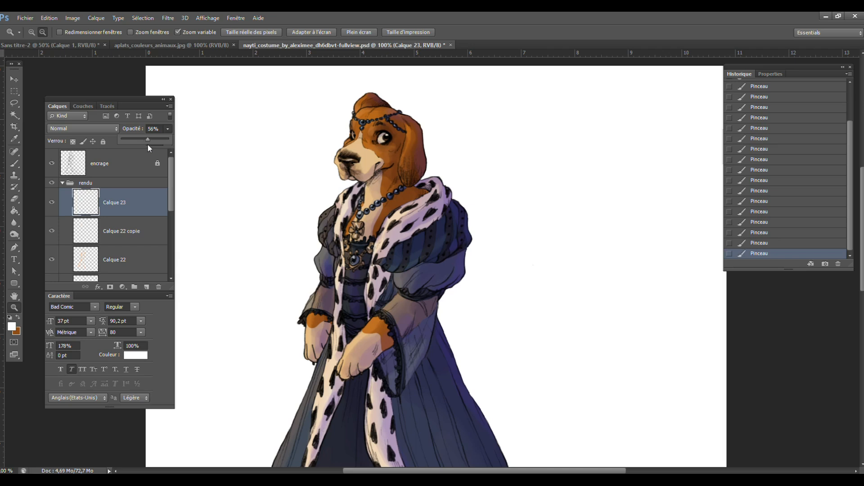
# - Add a new layer above Calque 23 and dab extra white Brush highlights on the near eye, headband and necklace beads
pyautogui.click(147, 288)
pyautogui.click(14, 164)
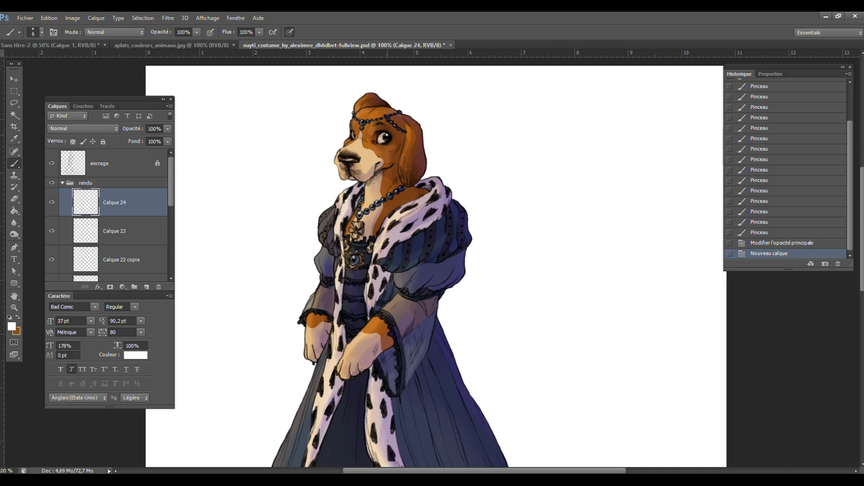
pyautogui.click(387, 135)
pyautogui.click(392, 121)
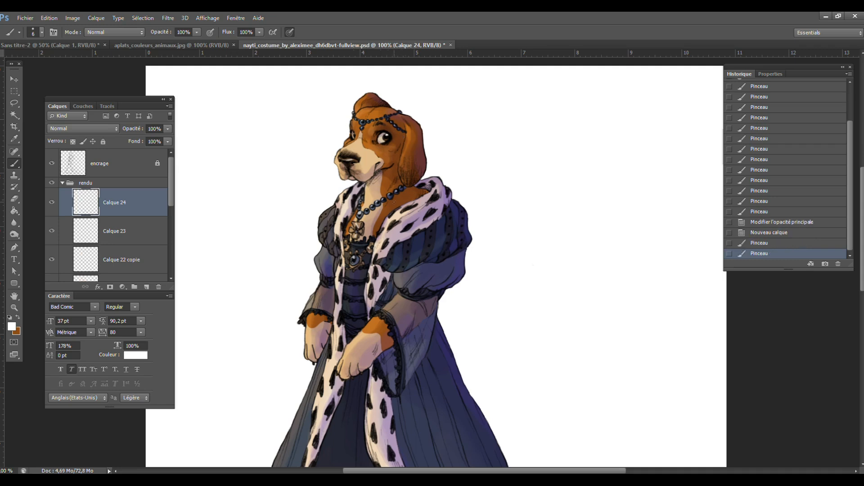
pyautogui.click(360, 212)
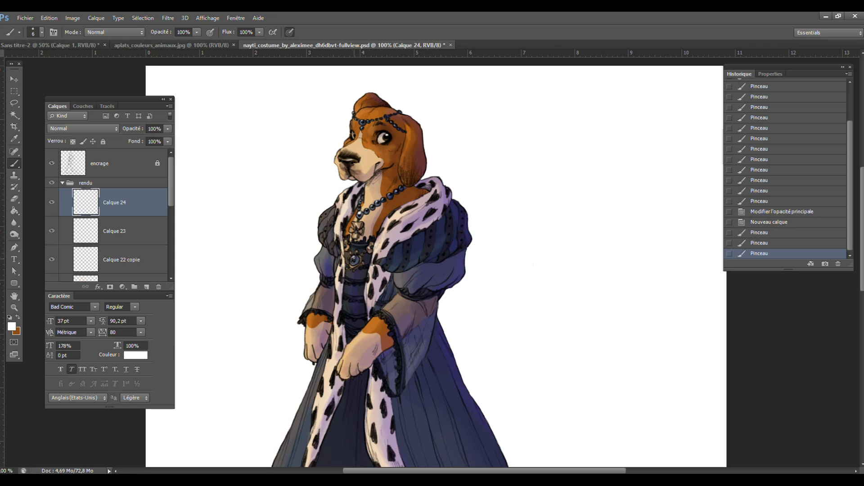
pyautogui.click(380, 233)
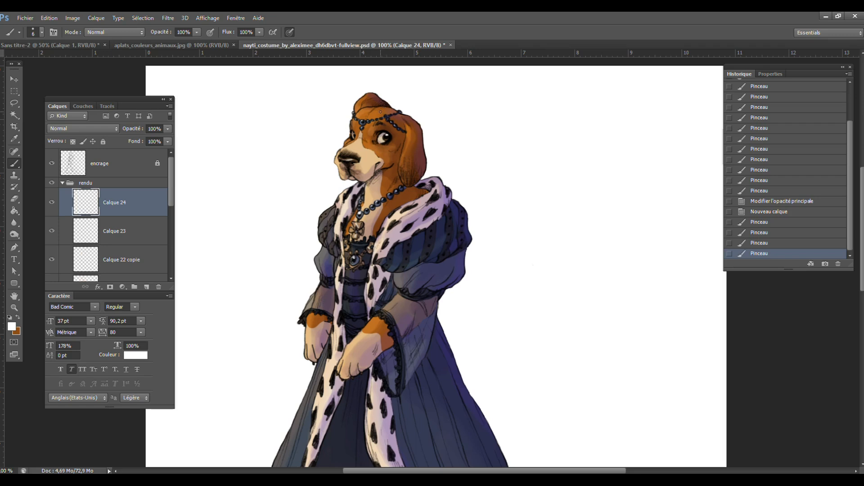
# - Soften the white nose highlight on Calque 23 with the Eraser at 58% opacity
pyautogui.press('e')
pyautogui.hotkey('alt', '[')
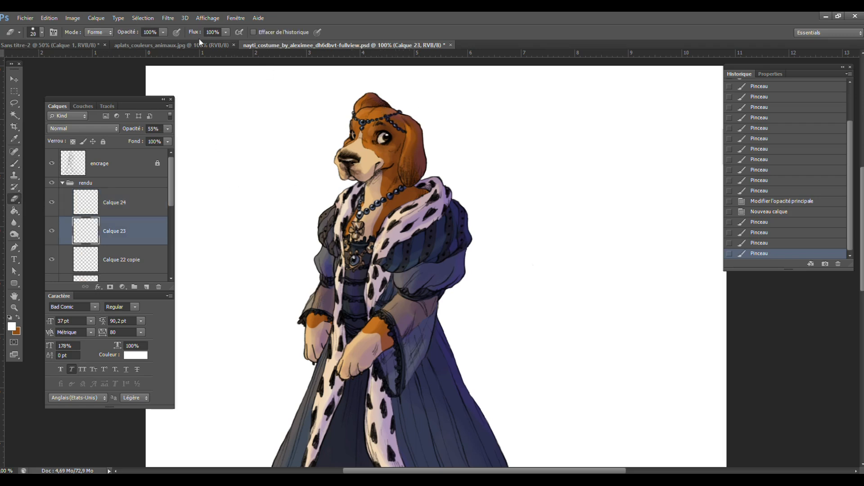
pyautogui.click(163, 32)
pyautogui.moveTo(165, 42); pyautogui.dragTo(144, 43)
pyautogui.click(352, 162)
pyautogui.click(346, 162)
pyautogui.click(345, 162)
pyautogui.click(356, 161)
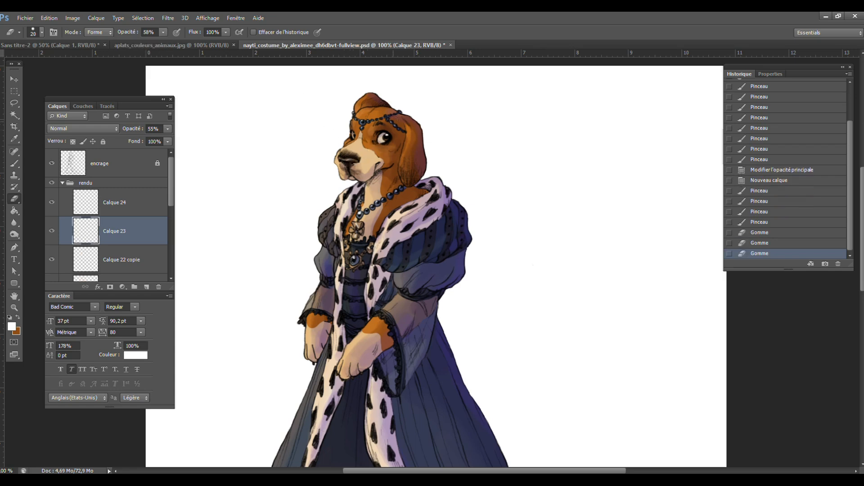
pyautogui.click(14, 163)
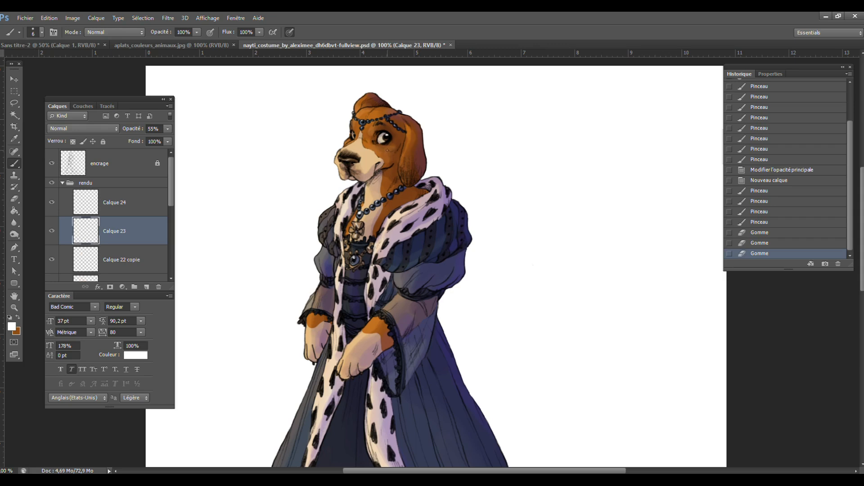
pyautogui.click(356, 145)
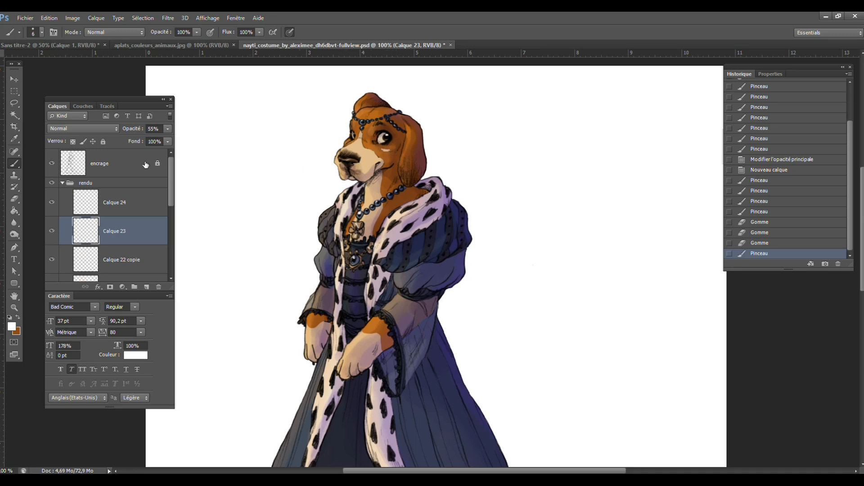
pyautogui.click(789, 246)
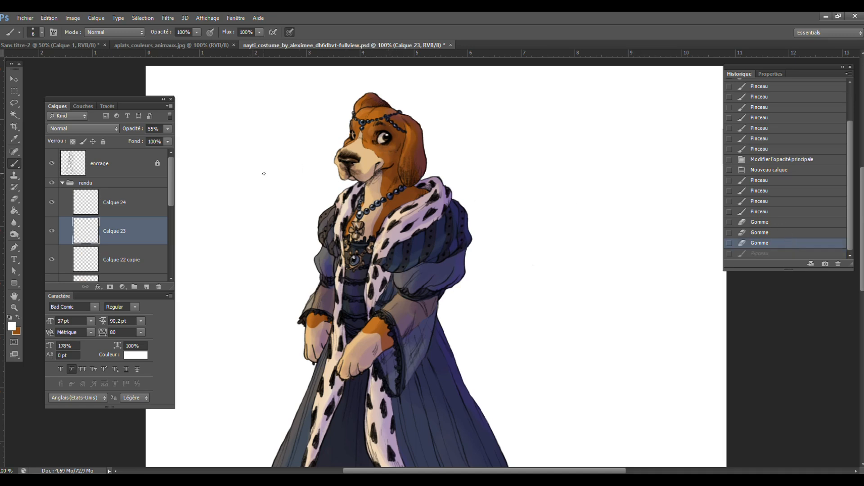
# - Add a new layer and move it above Calque 24 to the top of the rendu group
pyautogui.click(147, 286)
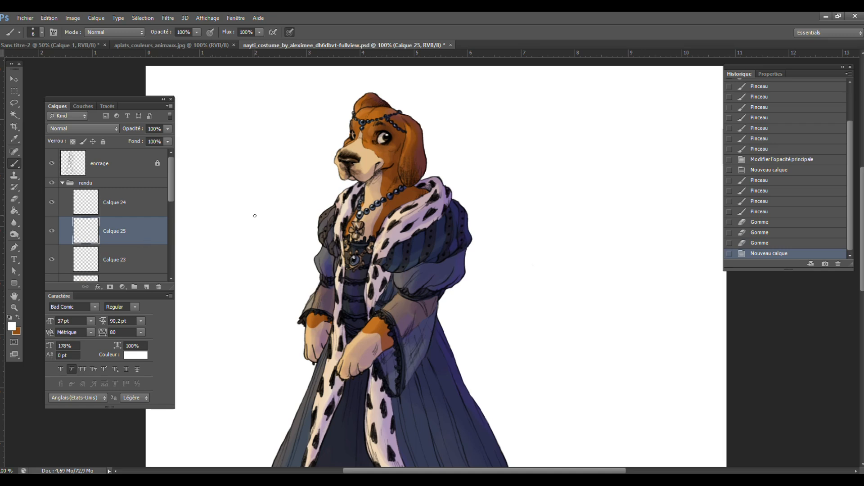
pyautogui.scroll(-2, 135, 225)
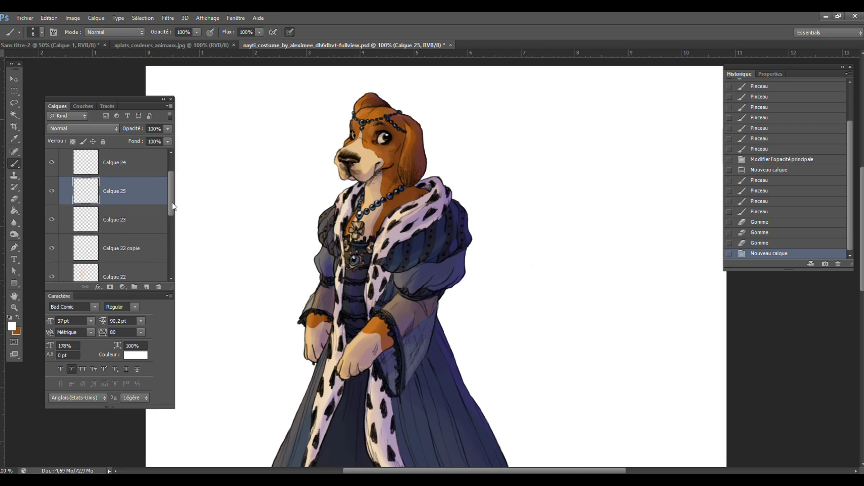
pyautogui.click(52, 227)
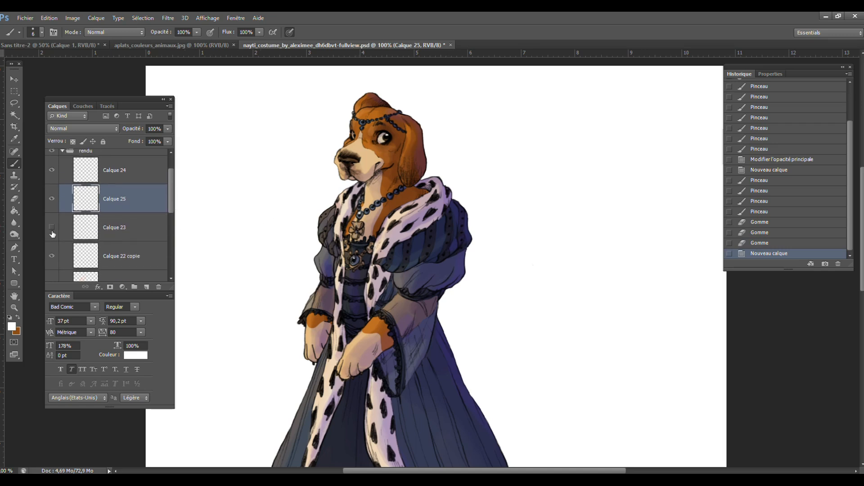
pyautogui.click(52, 230)
pyautogui.moveTo(116, 202); pyautogui.dragTo(148, 169)
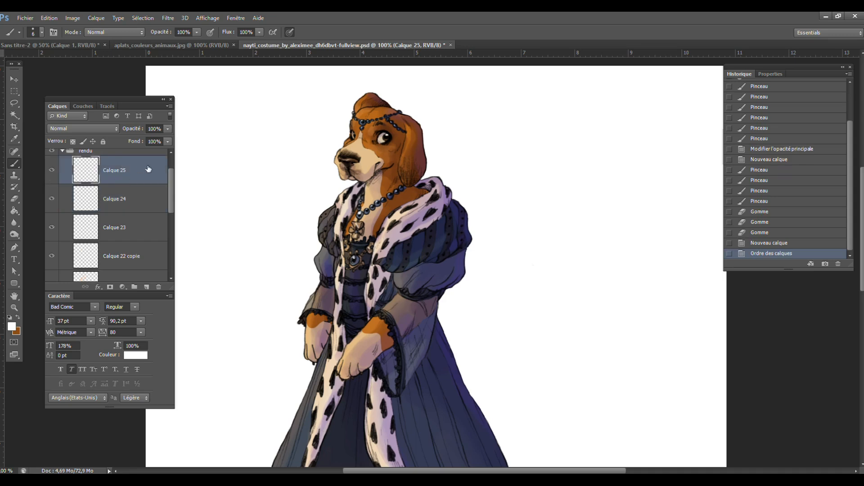
# - Set the Brush to 32 px with 51% hardness, 43% opacity and 47% flow
pyautogui.click(42, 31)
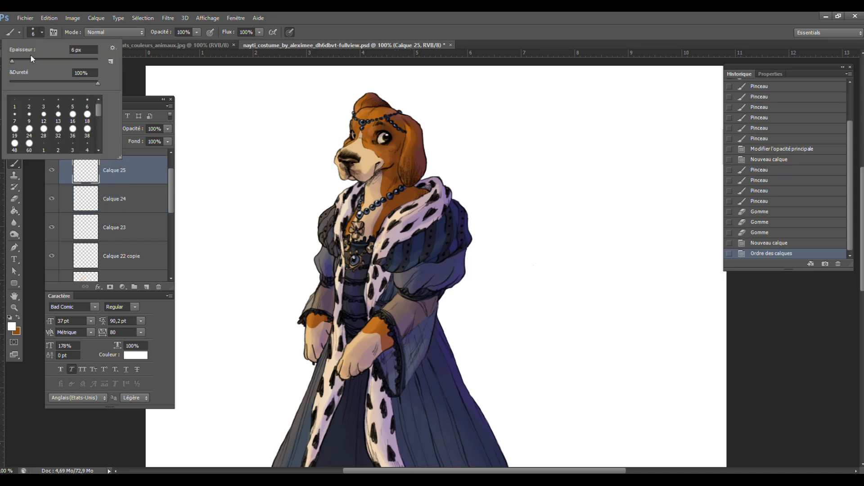
pyautogui.click(23, 58)
pyautogui.moveTo(88, 83); pyautogui.dragTo(77, 83)
pyautogui.click(196, 32)
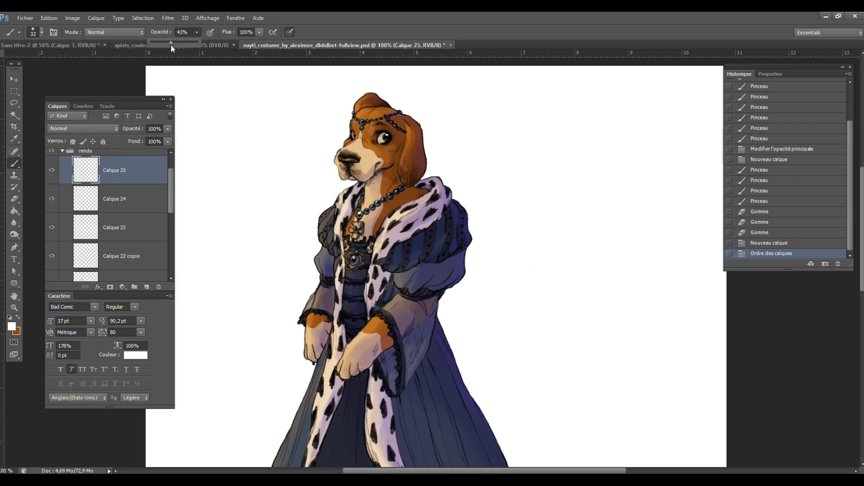
pyautogui.moveTo(260, 32); pyautogui.dragTo(256, 42)
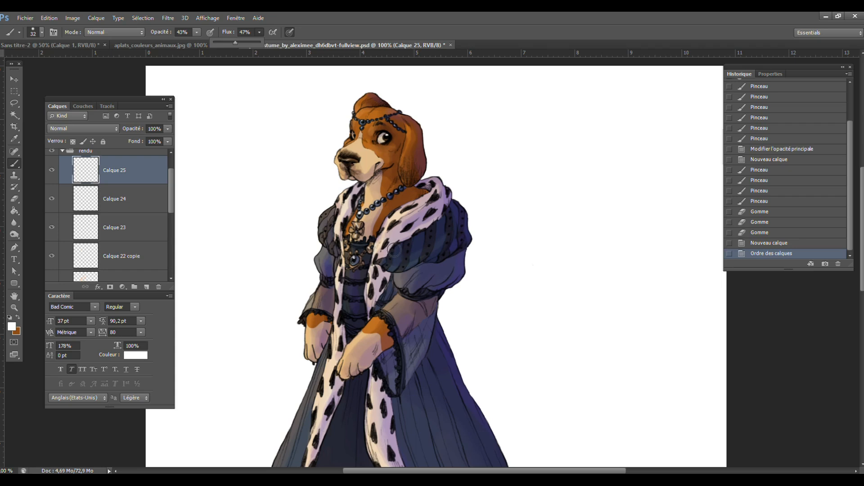
# - Paint soft white sheen strokes across the upper and lower puffs of both sleeves
pyautogui.moveTo(391, 253)
pyautogui.mouseDown()
pyautogui.moveTo(443, 246)
pyautogui.moveTo(472, 214)
pyautogui.mouseUp()
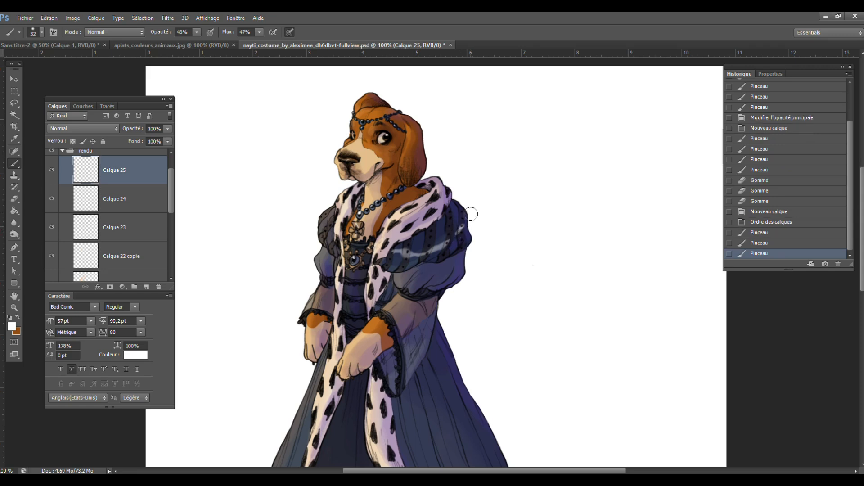
pyautogui.click(325, 230)
pyautogui.moveTo(331, 220)
pyautogui.mouseDown()
pyautogui.moveTo(337, 249)
pyautogui.moveTo(327, 264)
pyautogui.moveTo(320, 257)
pyautogui.moveTo(339, 275)
pyautogui.mouseUp()
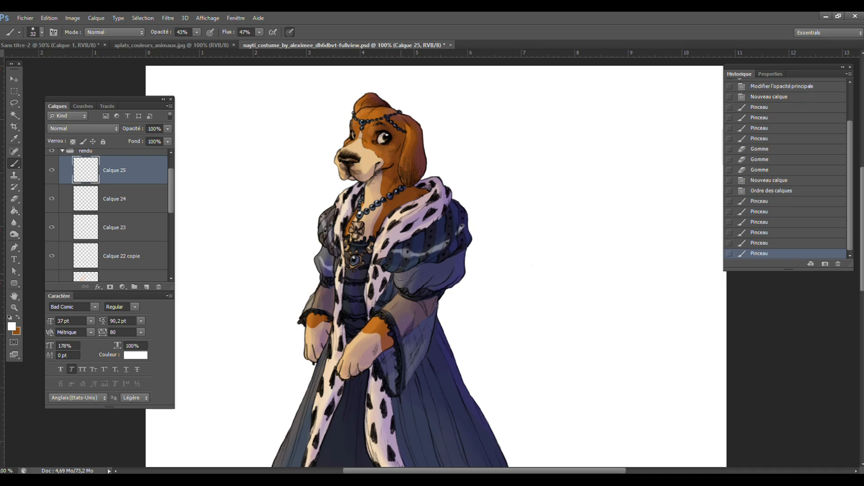
pyautogui.moveTo(401, 277)
pyautogui.mouseDown()
pyautogui.moveTo(420, 284)
pyautogui.moveTo(456, 269)
pyautogui.mouseUp()
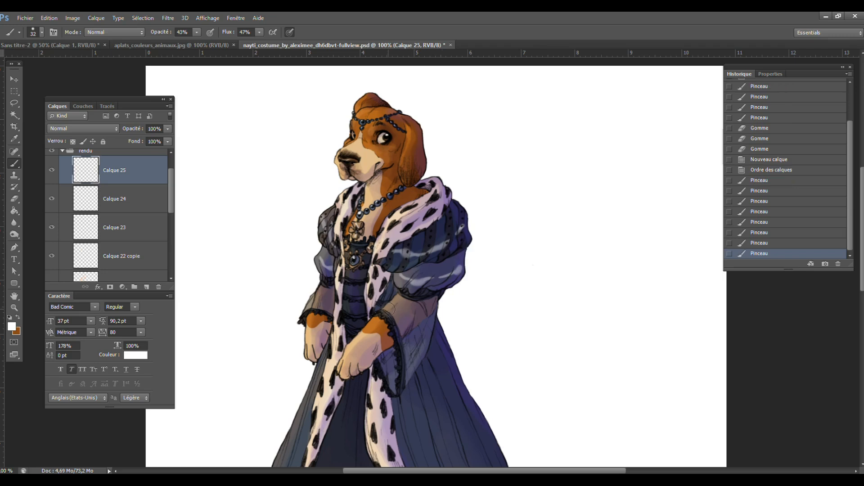
# - Paint soft white sheen strokes on both sheer forearm sleeves, undoing the surplus stroke on the wide hanging sleeve
pyautogui.moveTo(394, 308)
pyautogui.mouseDown()
pyautogui.moveTo(415, 337)
pyautogui.moveTo(411, 371)
pyautogui.mouseUp()
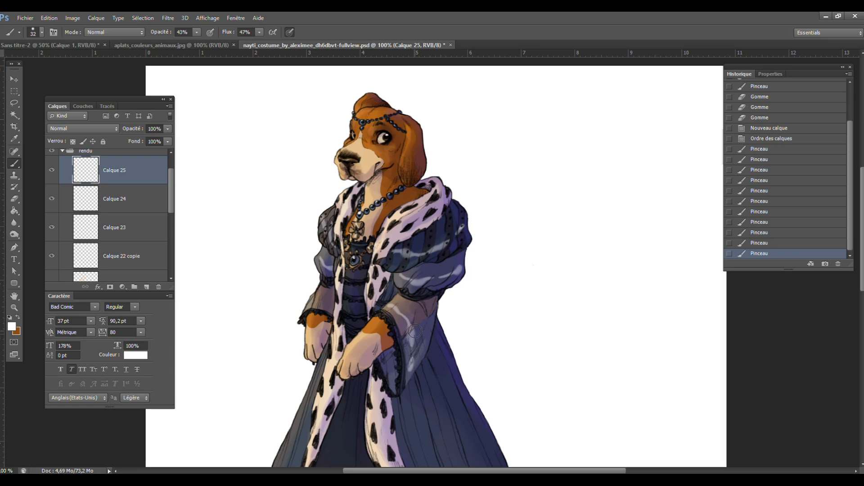
pyautogui.moveTo(396, 337); pyautogui.dragTo(421, 301)
pyautogui.click(782, 244)
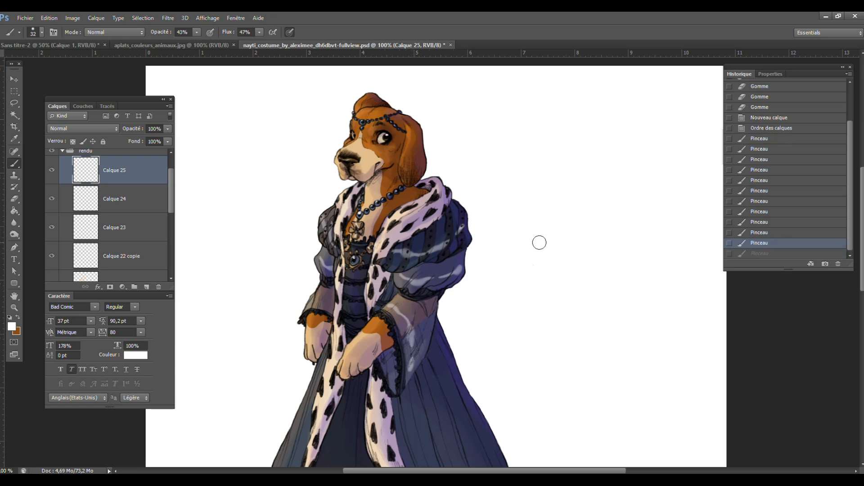
pyautogui.moveTo(313, 300); pyautogui.dragTo(328, 308)
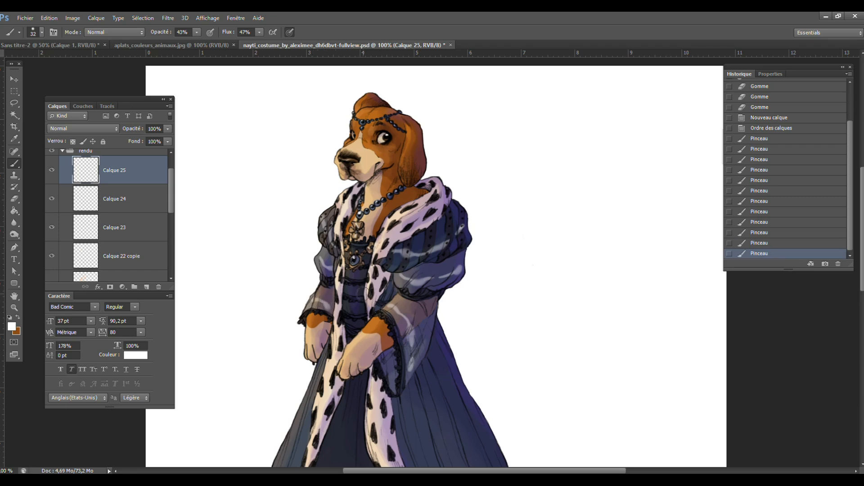
# - Reduce the Brush size to 24 px and paint white sheen strokes down the bodice between the fur trims
pyautogui.click(41, 32)
pyautogui.click(19, 60)
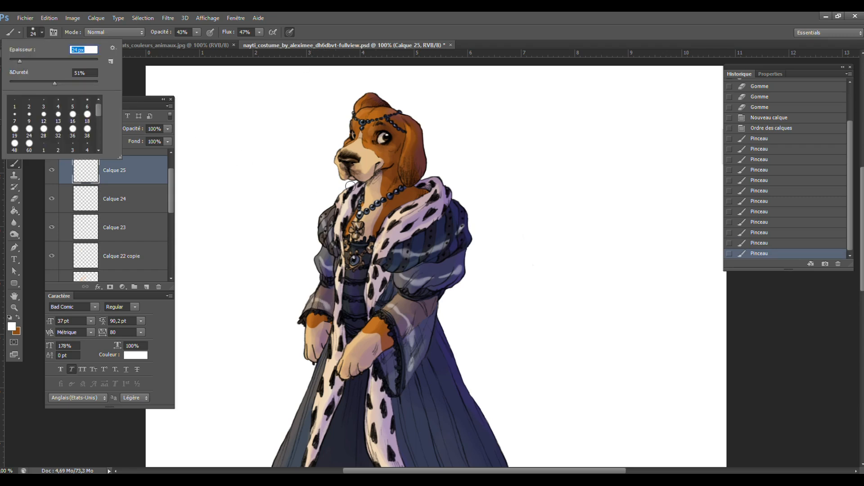
pyautogui.click(356, 276)
pyautogui.moveTo(355, 275)
pyautogui.mouseDown()
pyautogui.moveTo(359, 327)
pyautogui.moveTo(358, 273)
pyautogui.moveTo(363, 308)
pyautogui.mouseUp()
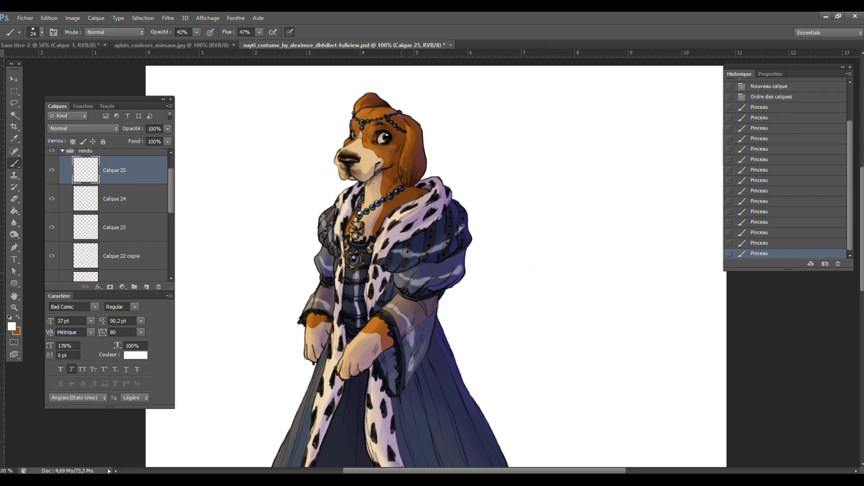
# - Strengthen the white sheen on the puffed sleeves with additional narrower strokes
pyautogui.moveTo(409, 278); pyautogui.dragTo(459, 265)
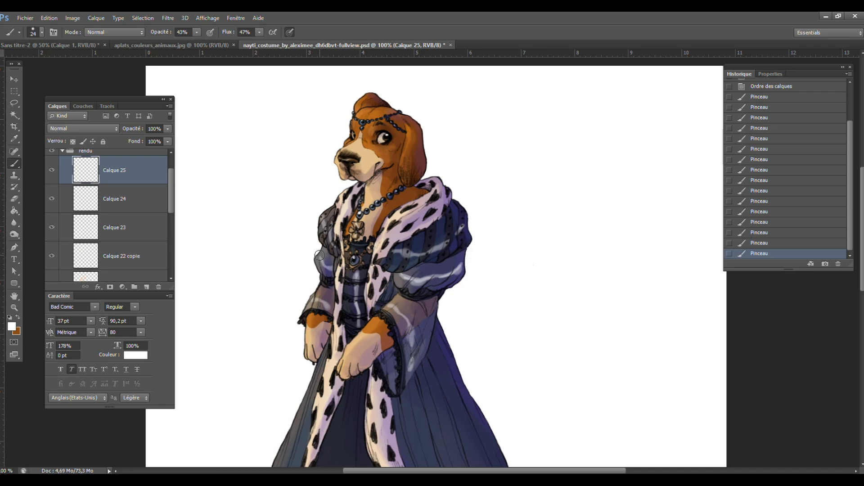
pyautogui.click(331, 265)
pyautogui.moveTo(324, 248)
pyautogui.mouseDown()
pyautogui.moveTo(328, 264)
pyautogui.moveTo(317, 261)
pyautogui.moveTo(328, 232)
pyautogui.mouseUp()
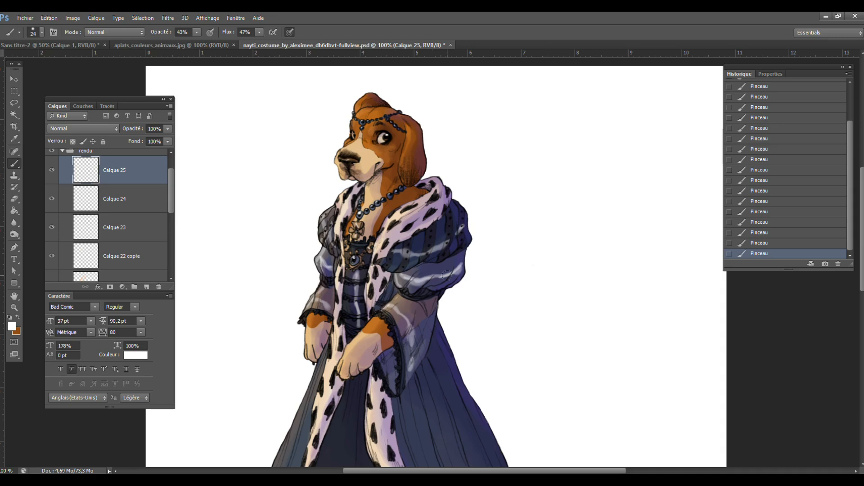
# - Paint wavy white sheen bands across the skirt on both sides of the fur trim, plus a highlight along its outer edge
pyautogui.scroll(-5, 862, 204)
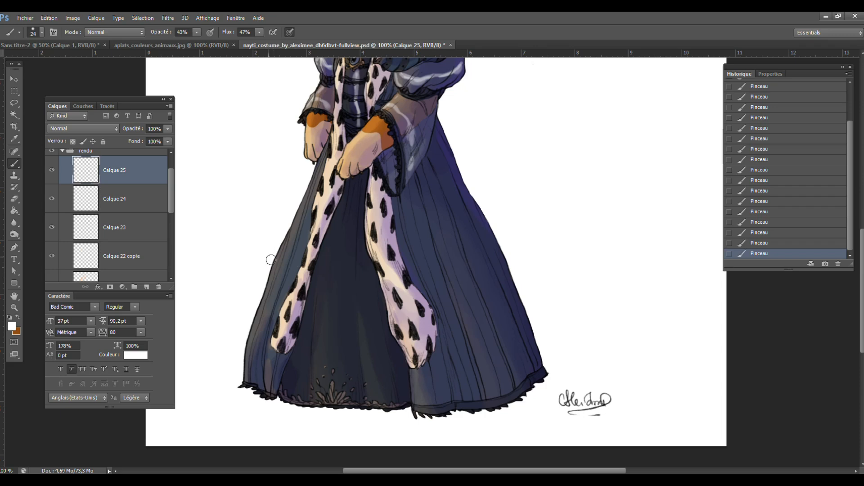
pyautogui.moveTo(271, 260); pyautogui.dragTo(296, 280)
pyautogui.moveTo(421, 280); pyautogui.dragTo(493, 232)
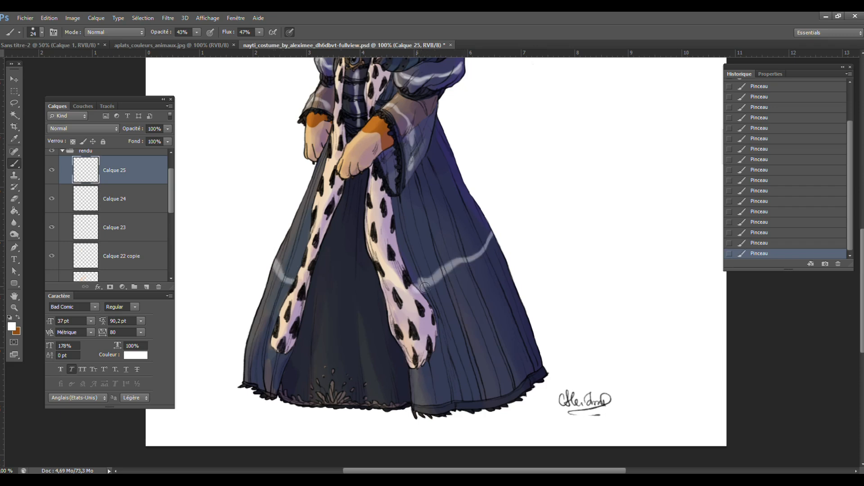
pyautogui.moveTo(425, 287)
pyautogui.mouseDown()
pyautogui.moveTo(474, 263)
pyautogui.moveTo(495, 237)
pyautogui.mouseUp()
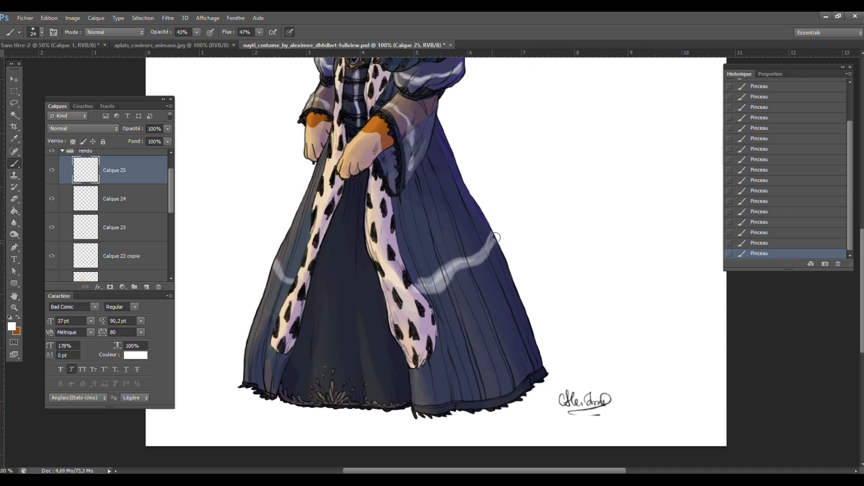
pyautogui.moveTo(272, 264)
pyautogui.mouseDown()
pyautogui.moveTo(286, 284)
pyautogui.moveTo(274, 269)
pyautogui.moveTo(308, 180)
pyautogui.moveTo(245, 332)
pyautogui.mouseUp()
# - Fade the white sheen bands on both sides of the skirt using the Eraser at 147 px and 26% opacity
pyautogui.click(14, 198)
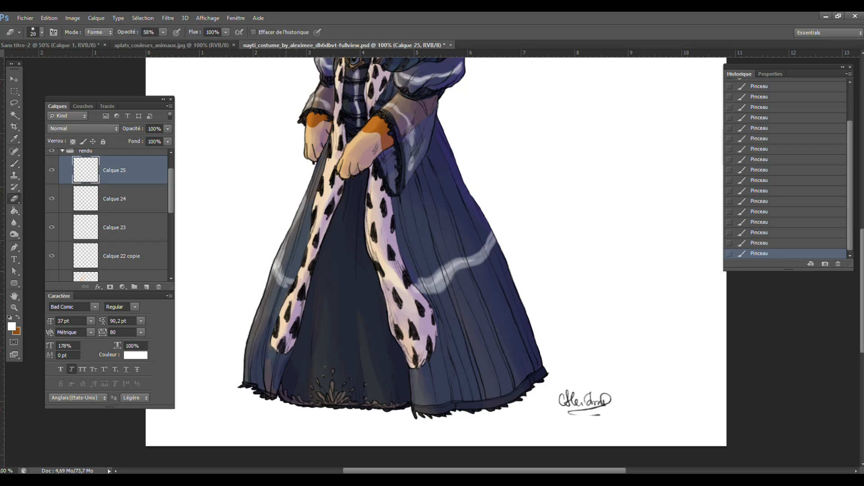
pyautogui.click(42, 32)
pyautogui.click(64, 60)
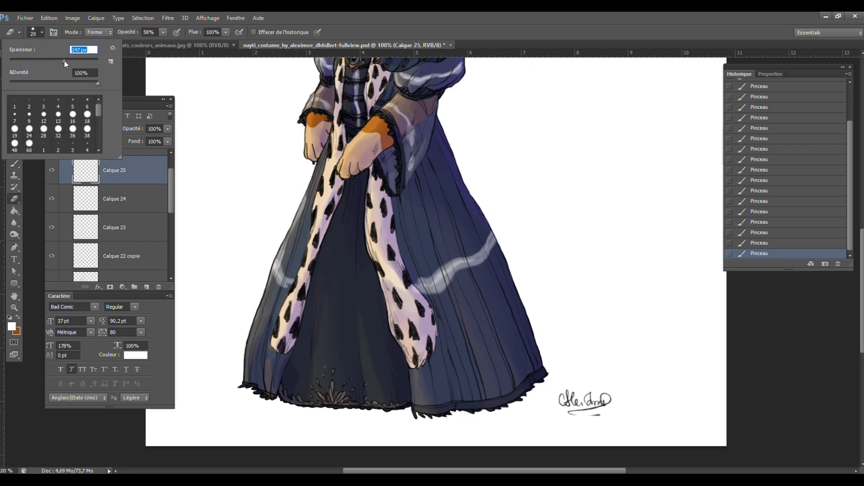
pyautogui.click(161, 34)
pyautogui.moveTo(163, 44); pyautogui.dragTo(148, 43)
pyautogui.click(296, 284)
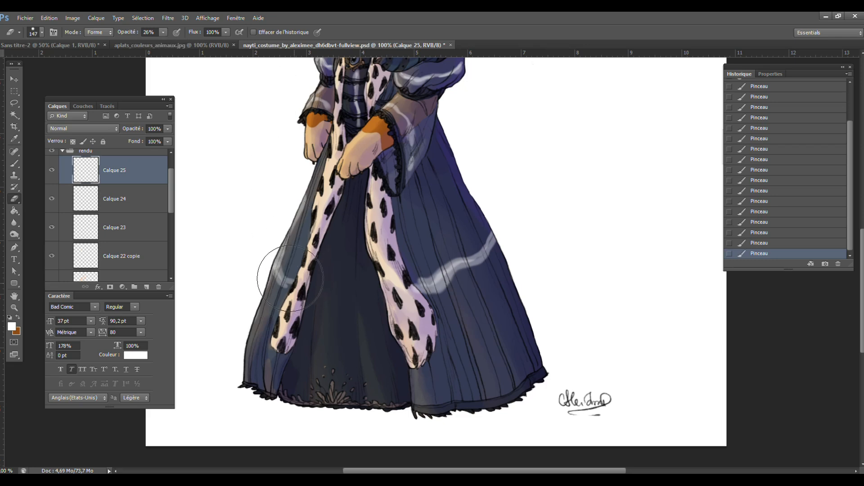
pyautogui.moveTo(292, 280)
pyautogui.mouseDown()
pyautogui.moveTo(298, 287)
pyautogui.moveTo(307, 279)
pyautogui.moveTo(304, 292)
pyautogui.mouseUp()
pyautogui.moveTo(306, 291); pyautogui.dragTo(307, 288)
pyautogui.moveTo(300, 282); pyautogui.dragTo(305, 272)
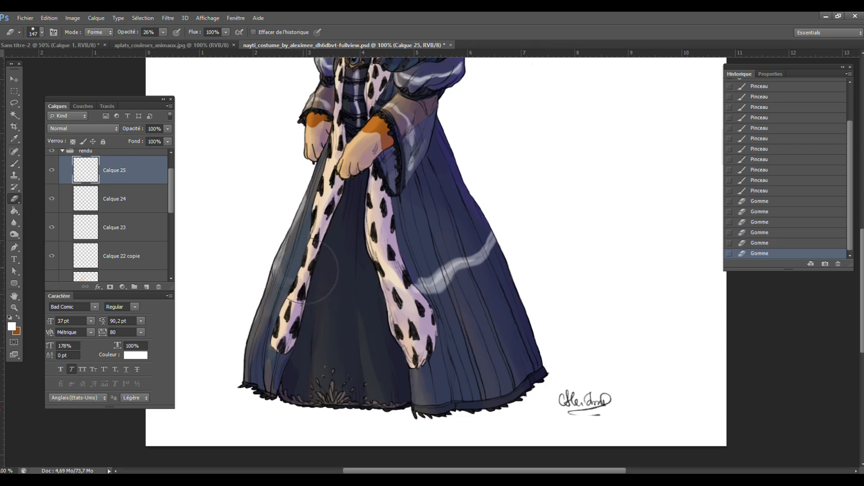
pyautogui.moveTo(311, 228); pyautogui.dragTo(311, 212)
pyautogui.moveTo(310, 201); pyautogui.dragTo(307, 215)
pyautogui.moveTo(308, 230)
pyautogui.mouseDown()
pyautogui.moveTo(311, 259)
pyautogui.moveTo(294, 261)
pyautogui.mouseUp()
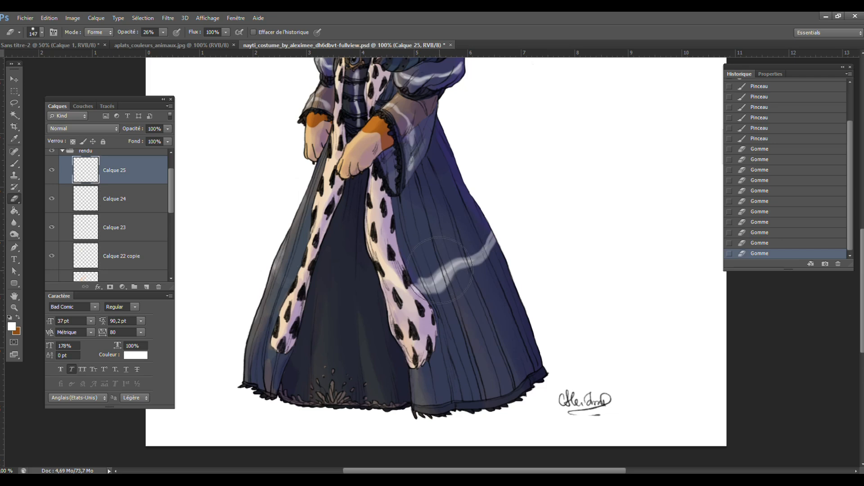
pyautogui.moveTo(440, 270)
pyautogui.mouseDown()
pyautogui.moveTo(476, 261)
pyautogui.moveTo(439, 277)
pyautogui.mouseUp()
pyautogui.moveTo(438, 277)
pyautogui.mouseDown()
pyautogui.moveTo(475, 258)
pyautogui.moveTo(422, 284)
pyautogui.moveTo(498, 237)
pyautogui.mouseUp()
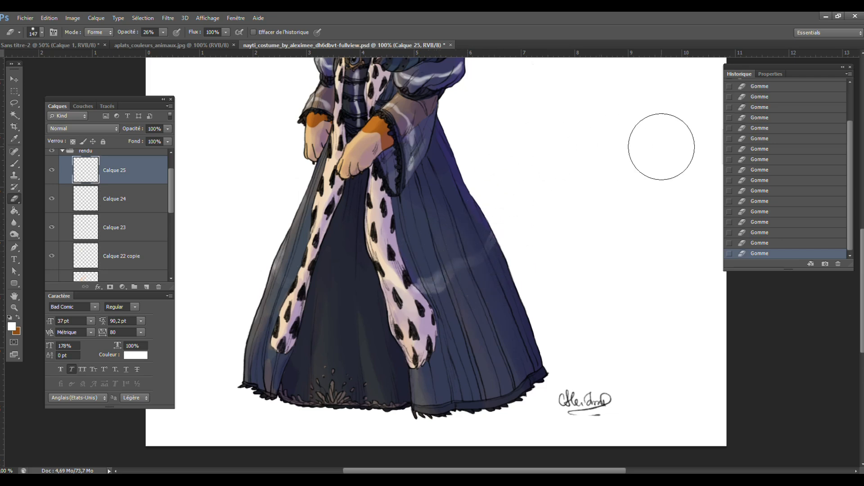
# - Reduce the Eraser size to 42 px
pyautogui.moveTo(862, 293); pyautogui.dragTo(862, 253)
pyautogui.click(41, 33)
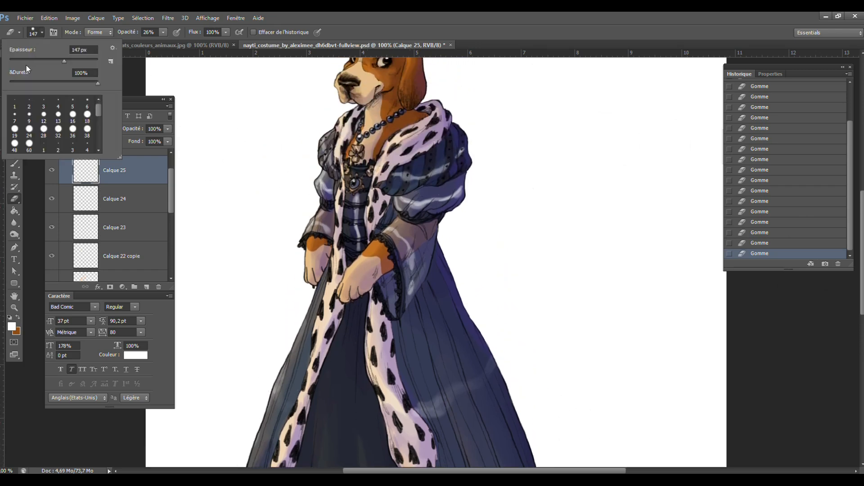
pyautogui.write('42')
pyautogui.press('Return')
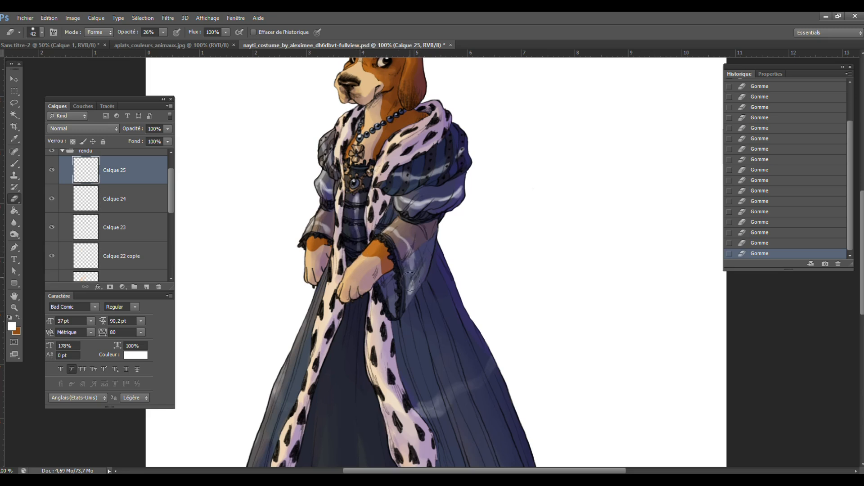
# - Lower layer Calque 25 to 31% opacity and 69% fill, and toggle its visibility to compare the sheen
pyautogui.click(167, 129)
pyautogui.moveTo(169, 139); pyautogui.dragTo(143, 145)
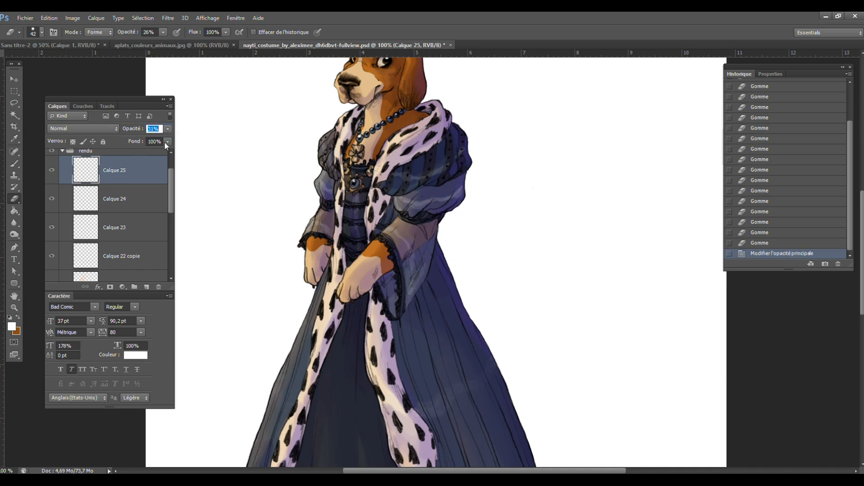
pyautogui.click(167, 142)
pyautogui.moveTo(160, 150); pyautogui.dragTo(153, 151)
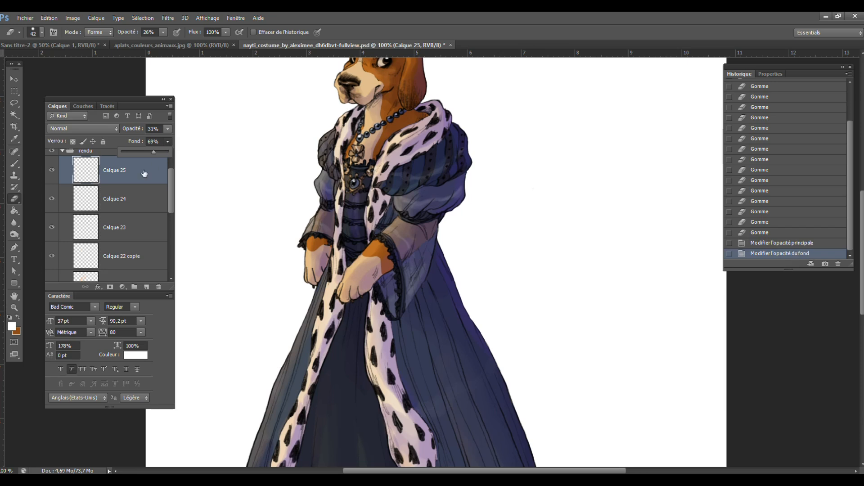
pyautogui.click(51, 178)
pyautogui.click(51, 177)
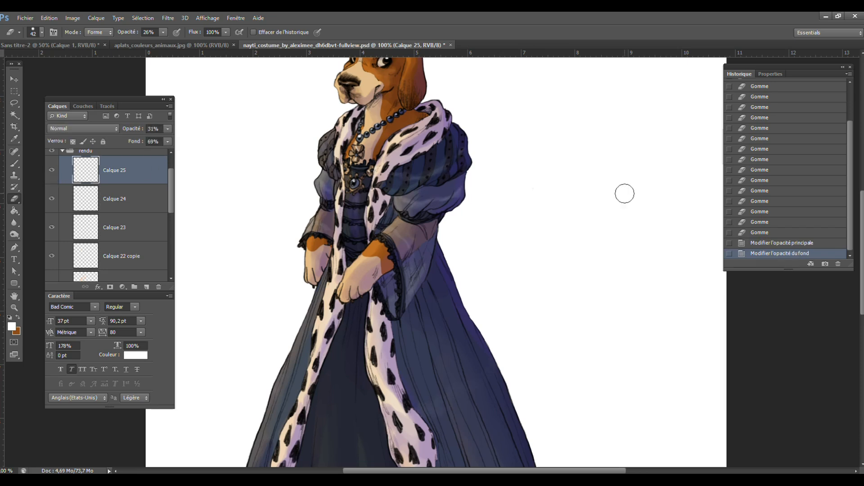
# - Add a new layer above the sheen layer and paint thin white highlights on the sleeves with a 14 px Brush
pyautogui.moveTo(862, 234); pyautogui.dragTo(861, 211)
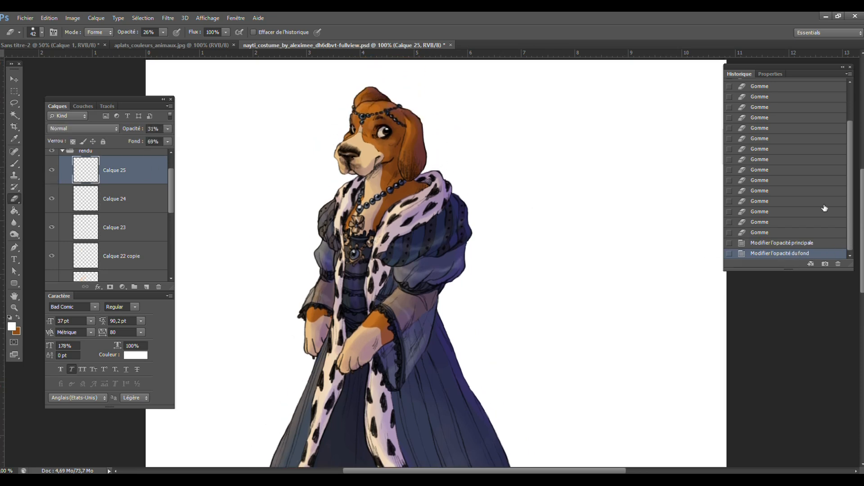
pyautogui.click(146, 286)
pyautogui.click(14, 163)
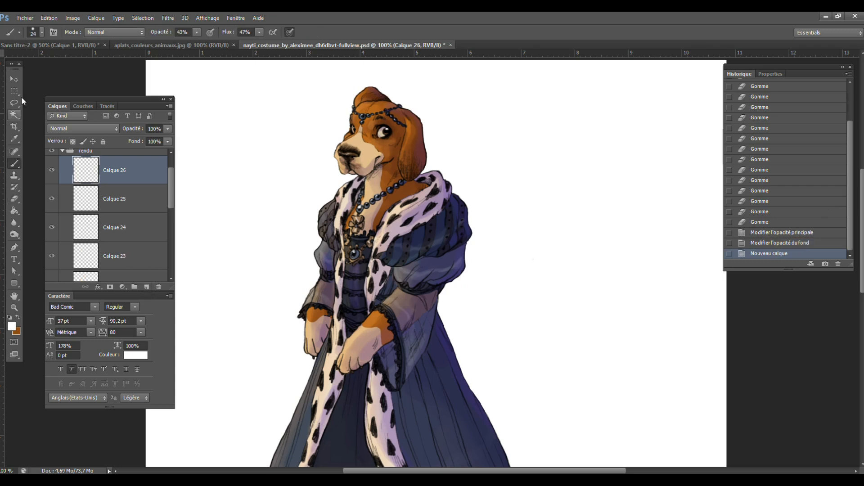
pyautogui.click(41, 32)
pyautogui.moveTo(18, 60); pyautogui.dragTo(15, 61)
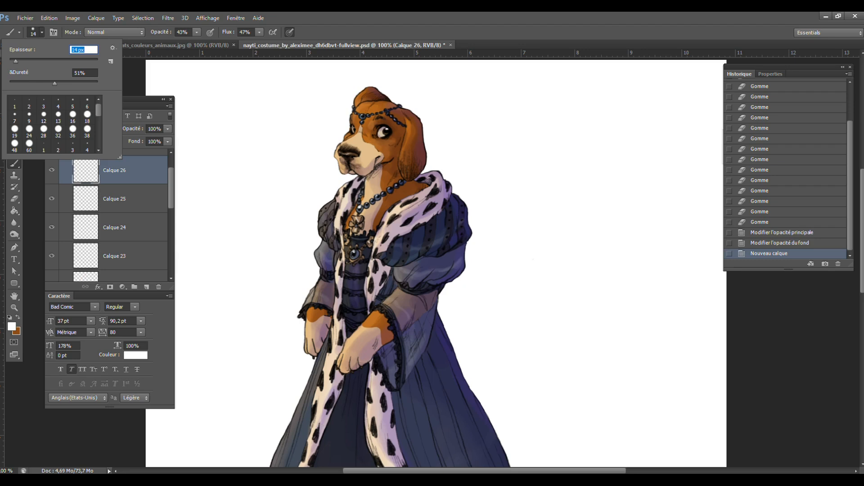
pyautogui.moveTo(322, 250)
pyautogui.mouseDown()
pyautogui.moveTo(325, 272)
pyautogui.moveTo(324, 243)
pyautogui.moveTo(308, 304)
pyautogui.mouseUp()
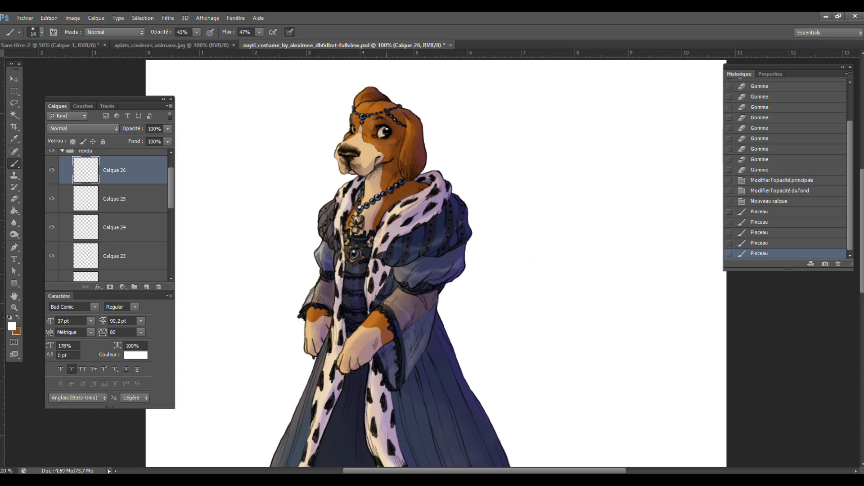
pyautogui.moveTo(407, 312)
pyautogui.mouseDown()
pyautogui.moveTo(383, 304)
pyautogui.moveTo(402, 280)
pyautogui.moveTo(394, 271)
pyautogui.moveTo(412, 286)
pyautogui.moveTo(412, 268)
pyautogui.moveTo(401, 273)
pyautogui.moveTo(401, 282)
pyautogui.moveTo(435, 261)
pyautogui.moveTo(426, 282)
pyautogui.moveTo(445, 269)
pyautogui.mouseUp()
pyautogui.moveTo(448, 257); pyautogui.dragTo(452, 246)
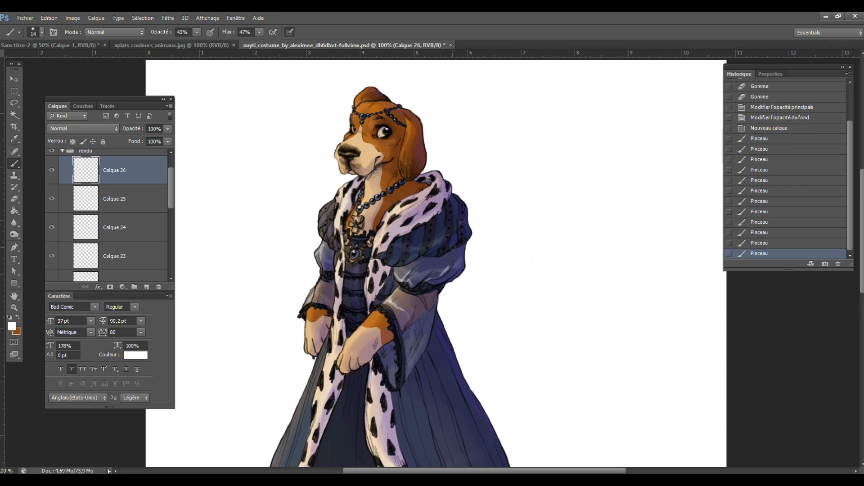
# - Add more thin white strokes to the forearm and puffed sleeves, lowering the highlight layer's opacity to 45%
pyautogui.moveTo(316, 297); pyautogui.dragTo(319, 292)
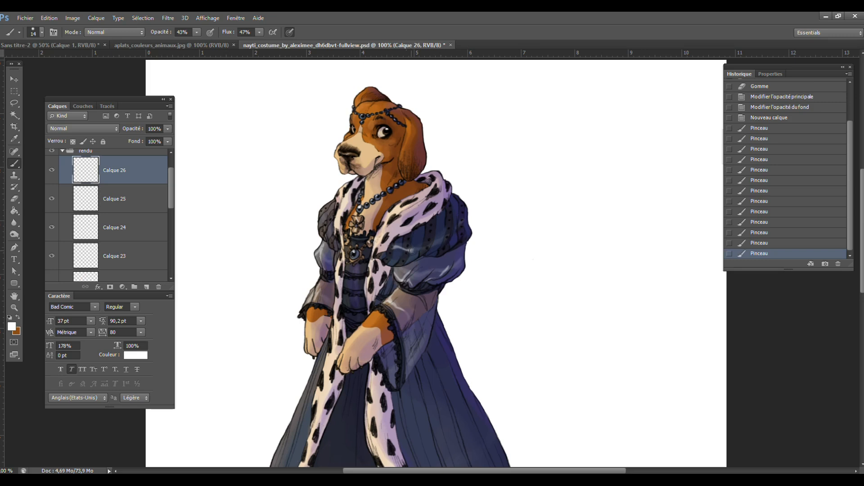
pyautogui.moveTo(416, 250); pyautogui.dragTo(449, 233)
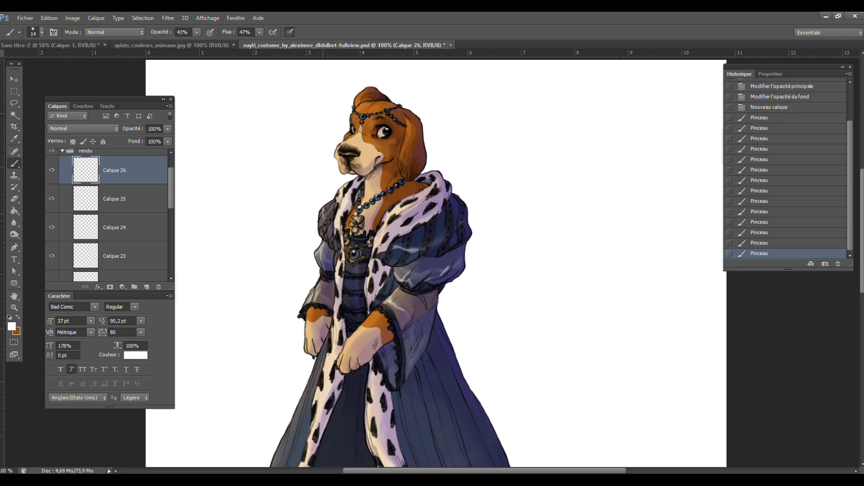
pyautogui.moveTo(328, 233); pyautogui.dragTo(367, 194)
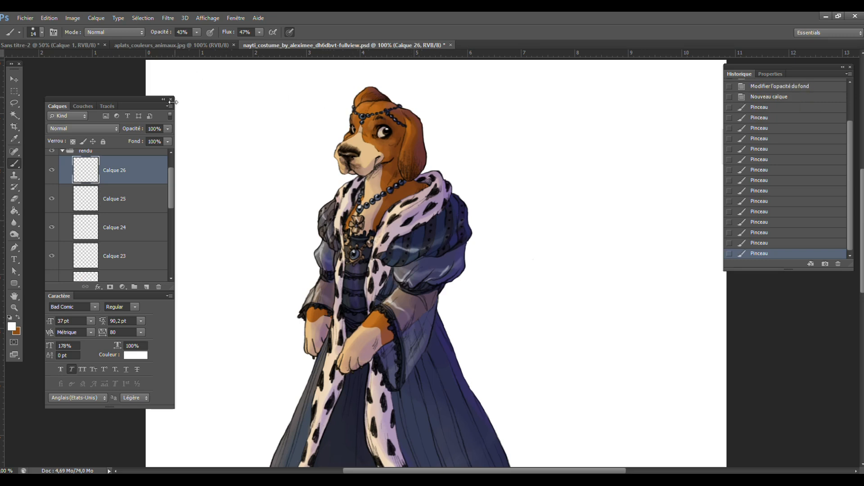
pyautogui.moveTo(167, 130); pyautogui.dragTo(144, 141)
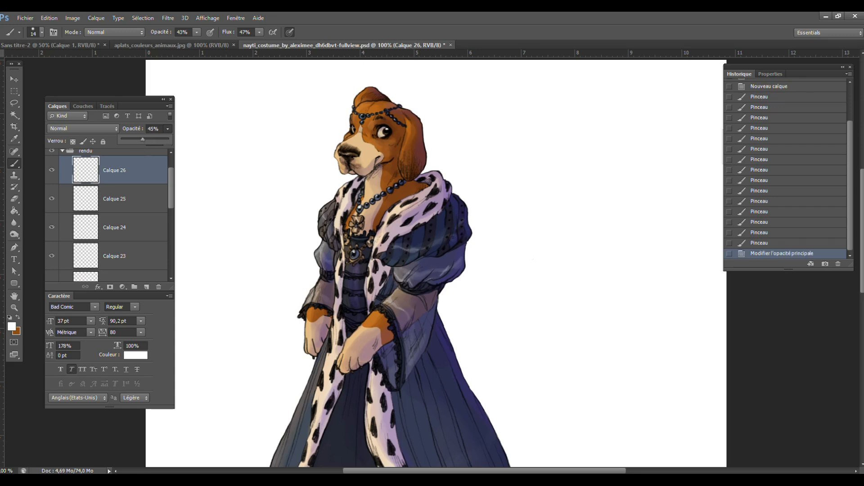
pyautogui.click(431, 245)
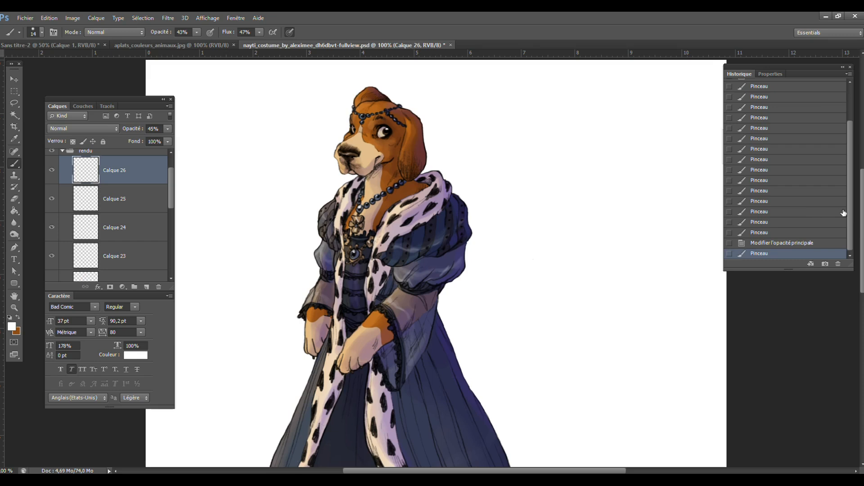
# - Add a new layer on top of the rendu group and set the foreground colour to brown 845722
pyautogui.moveTo(860, 213); pyautogui.dragTo(837, 213)
pyautogui.scroll(2, 176, 185)
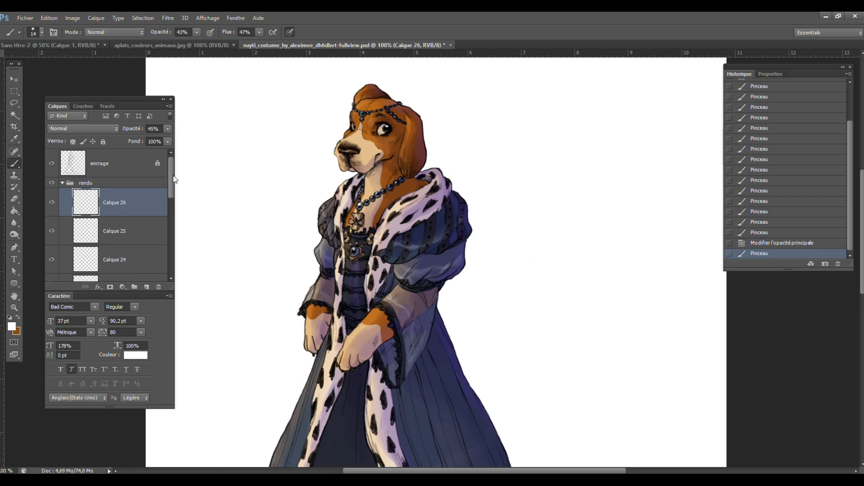
pyautogui.click(146, 287)
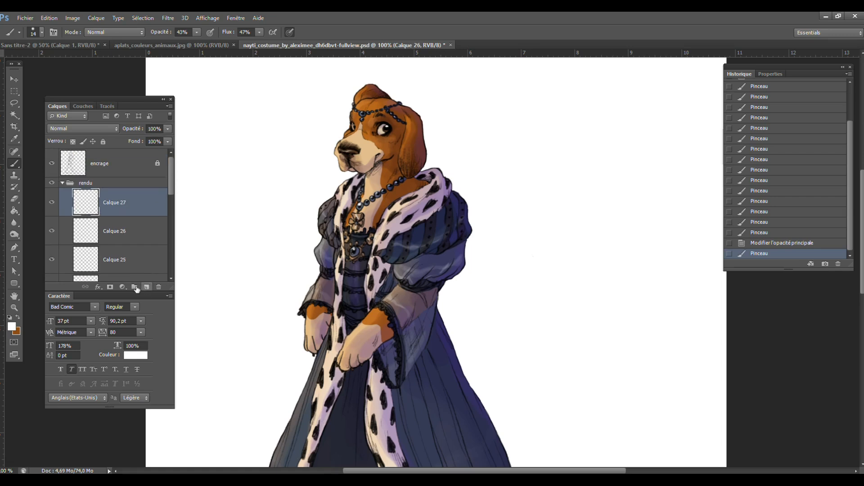
pyautogui.click(12, 325)
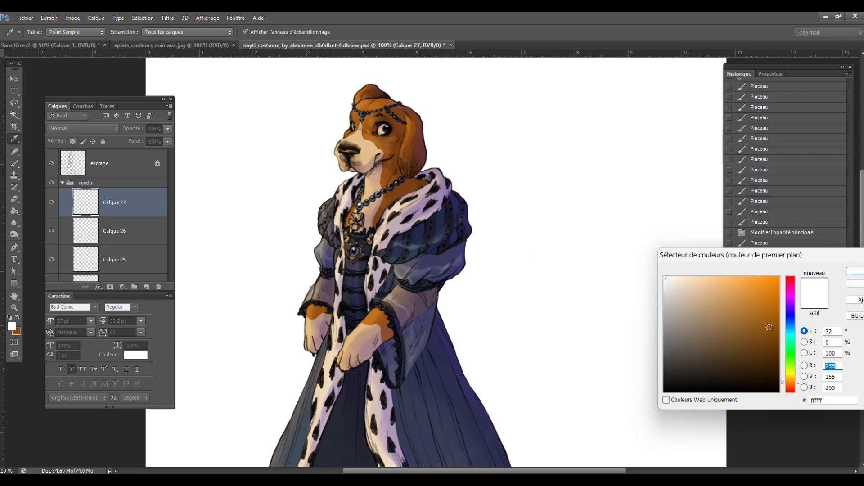
pyautogui.click(748, 328)
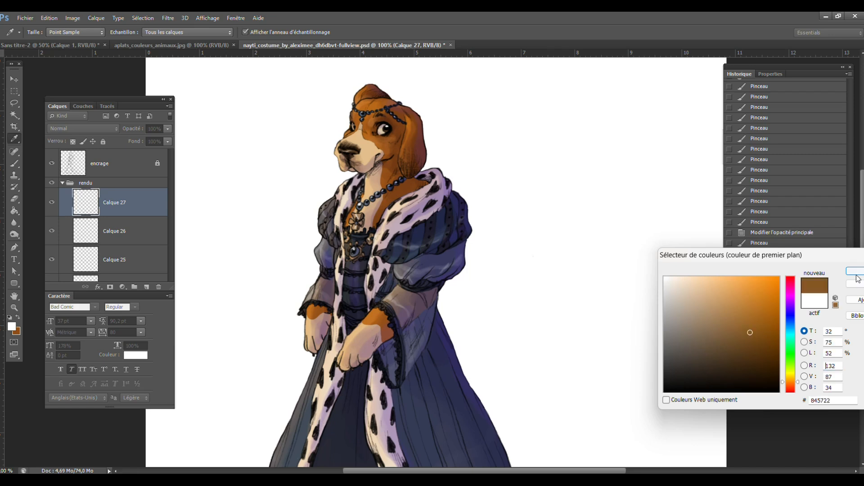
pyautogui.click(855, 272)
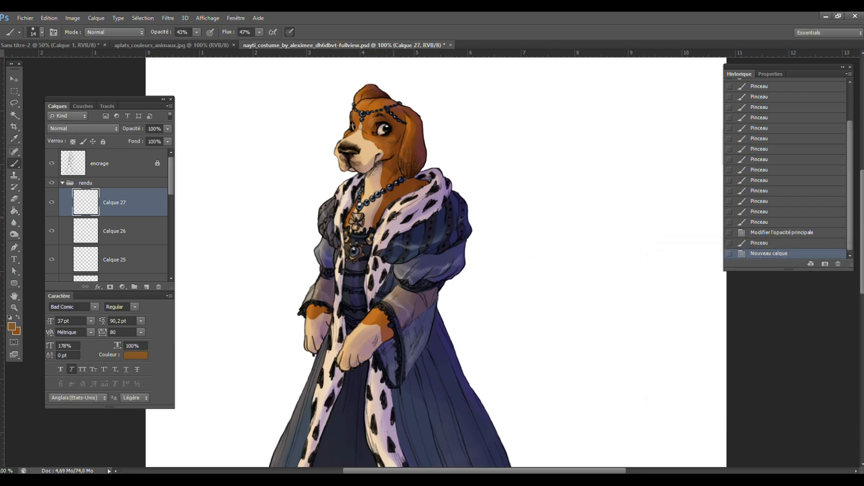
# - Paint brown reflection strokes over the puffed sleeves and the sheer forearm sleeves on the new layer
pyautogui.hotkey('ctrl', 's')
pyautogui.moveTo(468, 222); pyautogui.dragTo(473, 215)
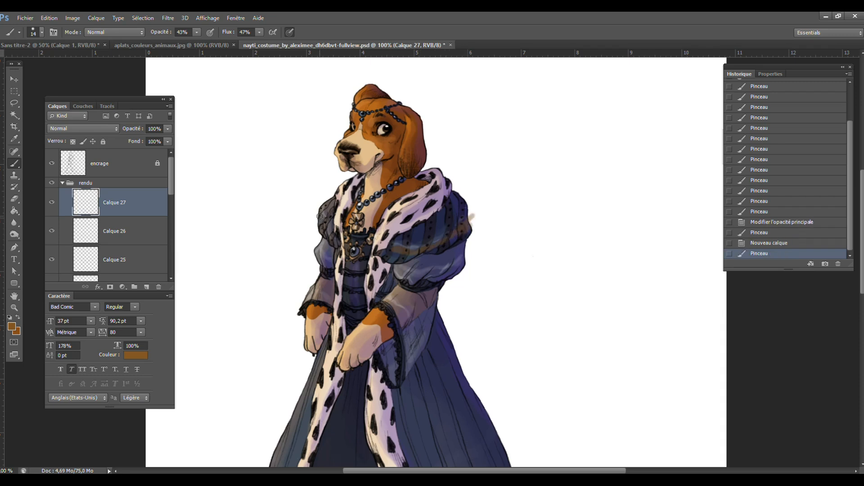
pyautogui.click(333, 240)
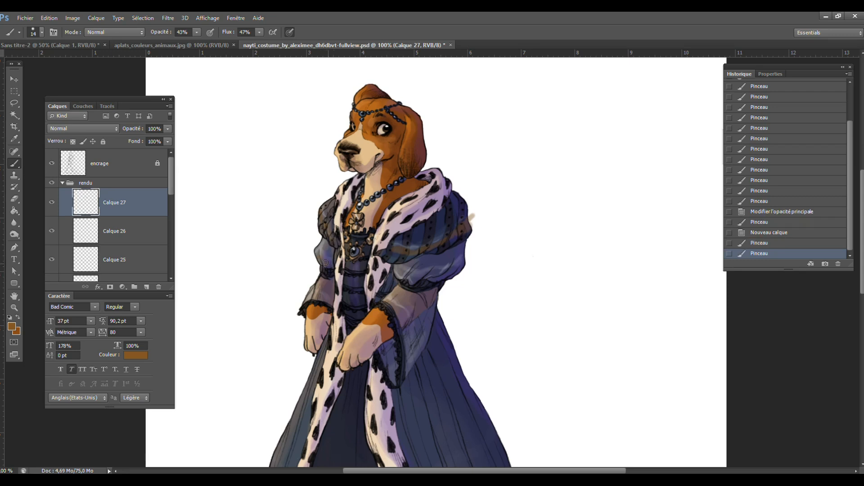
pyautogui.moveTo(328, 262); pyautogui.dragTo(332, 259)
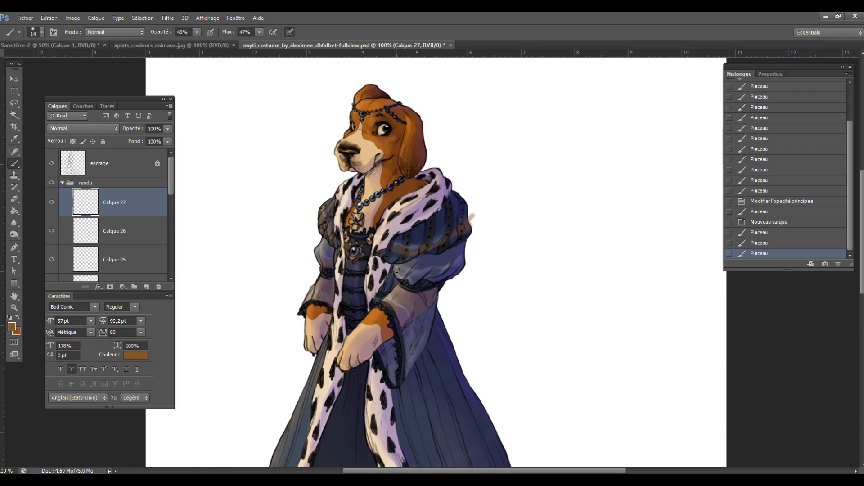
pyautogui.click(457, 267)
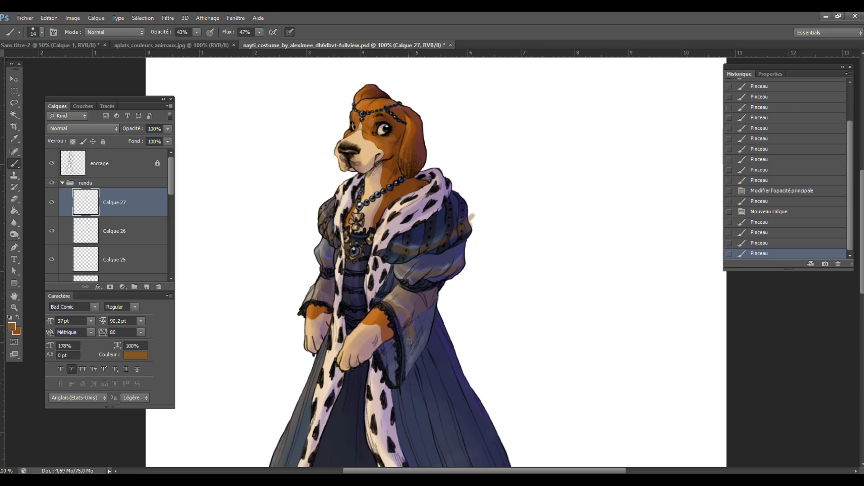
pyautogui.moveTo(413, 353); pyautogui.dragTo(411, 362)
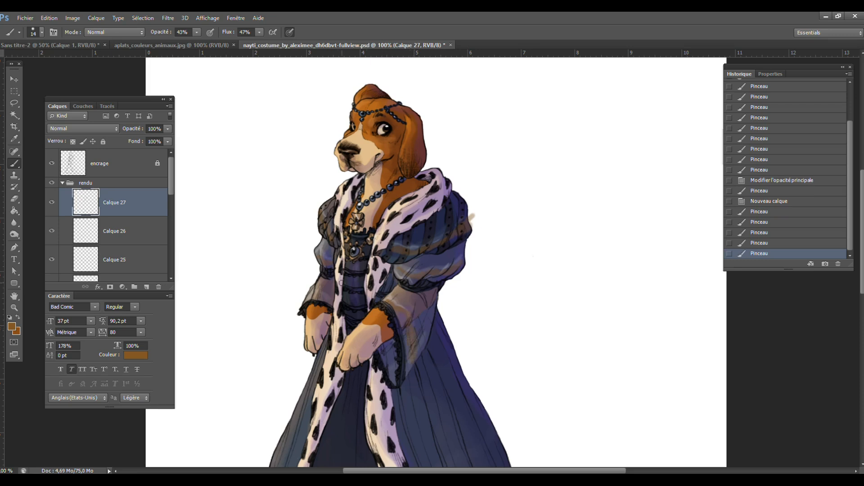
pyautogui.click(321, 298)
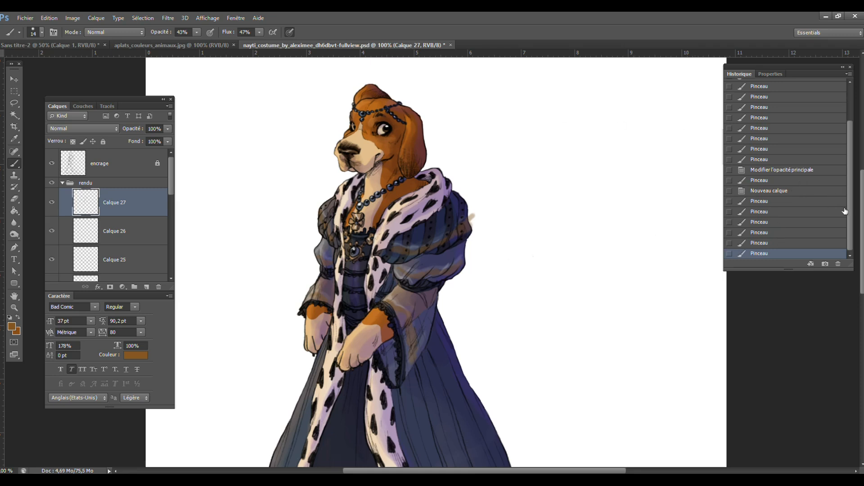
# - Paint brown reflections across the skirt's shaded side, enlarging the Brush to 91 px and lowering its opacity to 26% for broad soft strokes
pyautogui.scroll(-6, 431, 266)
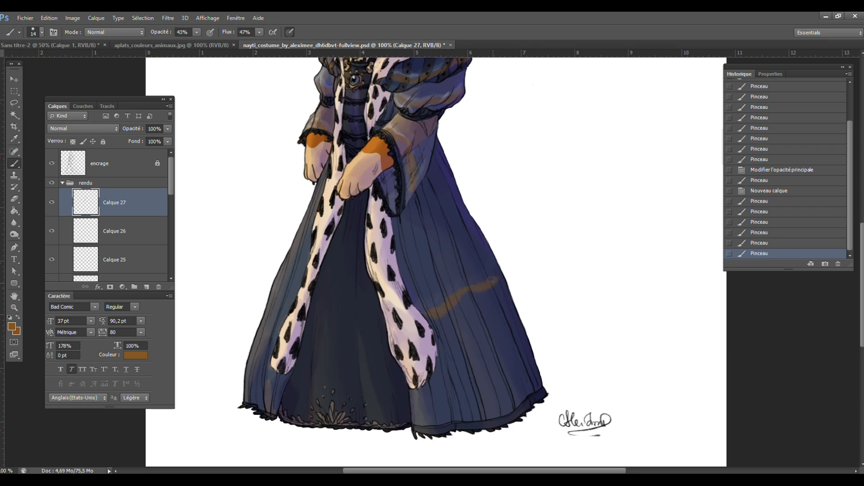
pyautogui.moveTo(491, 279); pyautogui.dragTo(505, 260)
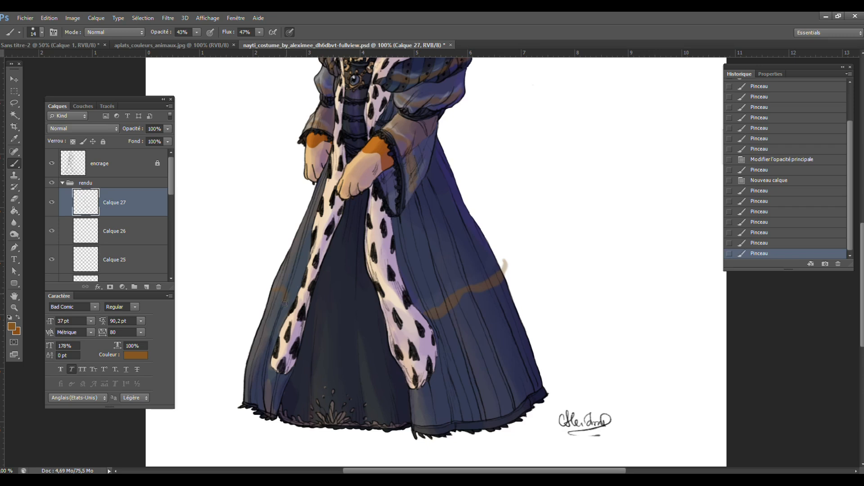
pyautogui.click(40, 33)
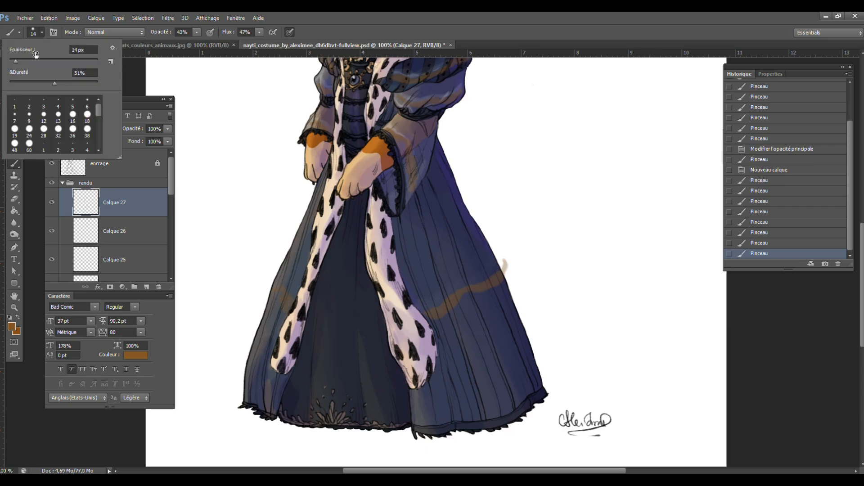
pyautogui.click(35, 60)
pyautogui.click(196, 32)
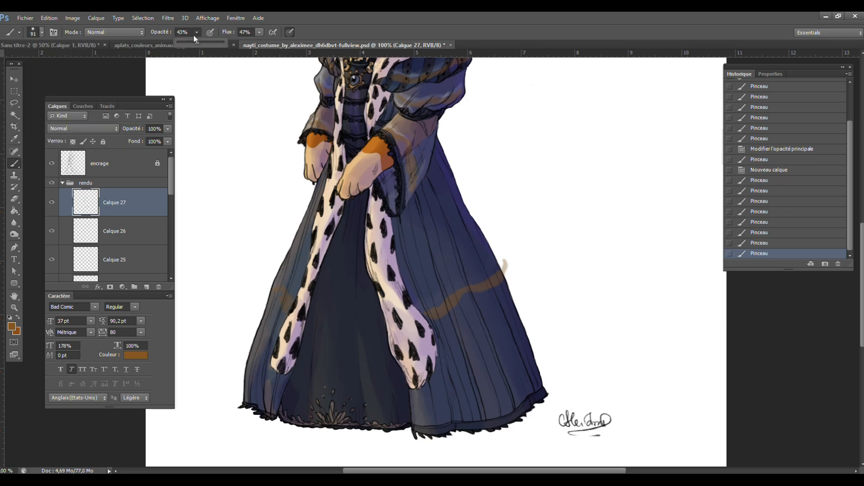
pyautogui.click(454, 316)
pyautogui.moveTo(473, 300); pyautogui.dragTo(513, 279)
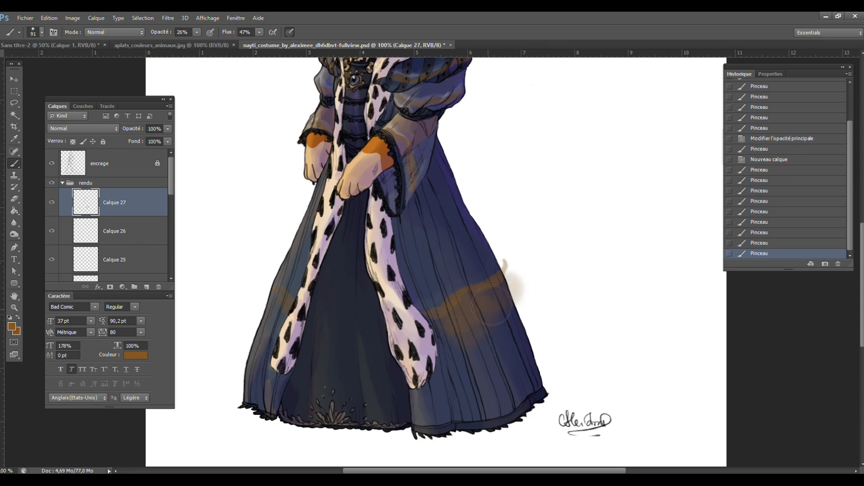
pyautogui.moveTo(514, 336); pyautogui.dragTo(517, 329)
pyautogui.moveTo(509, 283)
pyautogui.mouseDown()
pyautogui.moveTo(536, 336)
pyautogui.moveTo(527, 330)
pyautogui.mouseUp()
pyautogui.moveTo(499, 304)
pyautogui.mouseDown()
pyautogui.moveTo(533, 357)
pyautogui.moveTo(477, 314)
pyautogui.mouseUp()
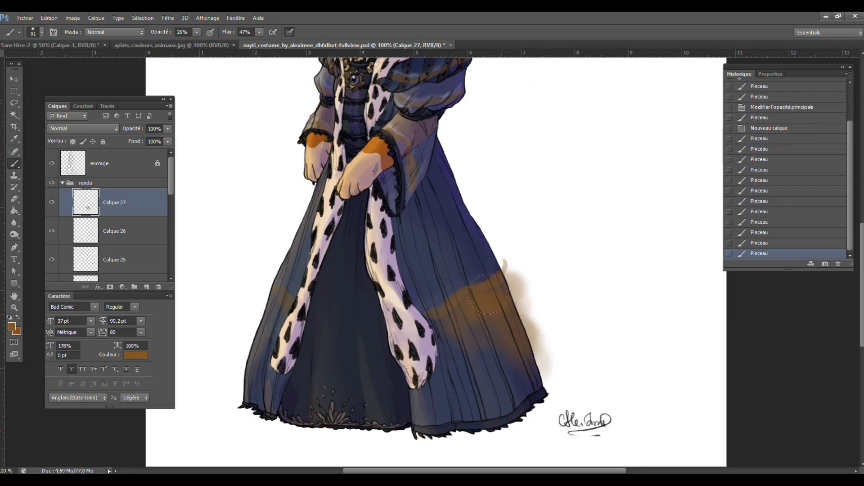
# - Extend the soft brown reflections toward the hem, over the skirt's opposite side and up its outer edge below the sleeve
pyautogui.moveTo(505, 375); pyautogui.dragTo(497, 382)
pyautogui.moveTo(282, 298); pyautogui.dragTo(266, 341)
pyautogui.moveTo(258, 311); pyautogui.dragTo(261, 346)
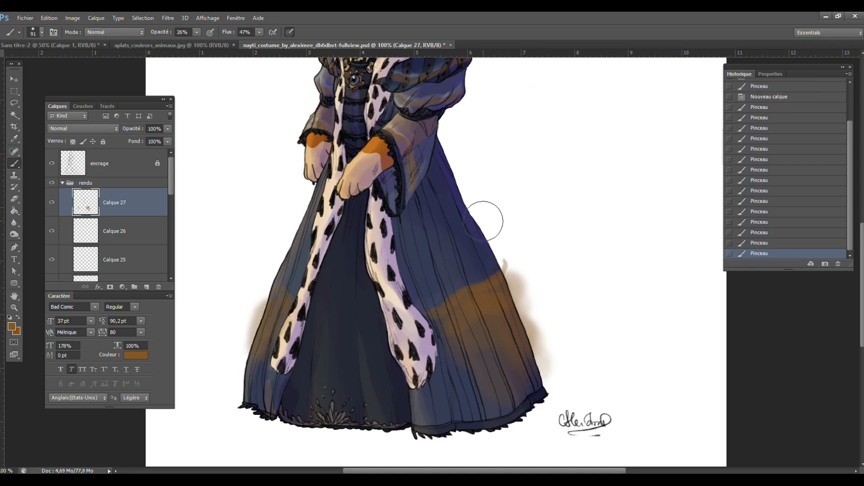
pyautogui.moveTo(482, 217)
pyautogui.mouseDown()
pyautogui.moveTo(480, 254)
pyautogui.moveTo(485, 239)
pyautogui.moveTo(464, 211)
pyautogui.moveTo(470, 257)
pyautogui.moveTo(460, 198)
pyautogui.moveTo(474, 263)
pyautogui.moveTo(462, 184)
pyautogui.mouseUp()
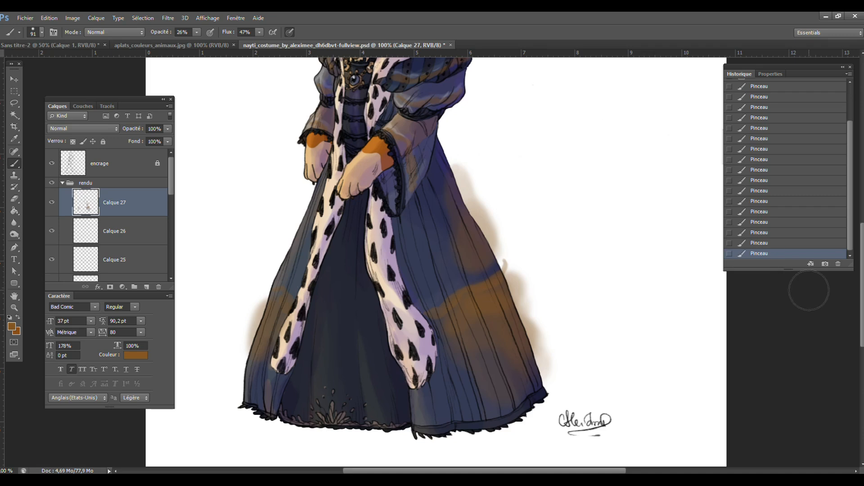
# - Set the brown reflection layer to Produit blending with 43% fill and compare the dress with the layer hidden and shown
pyautogui.scroll(5, 450, 225)
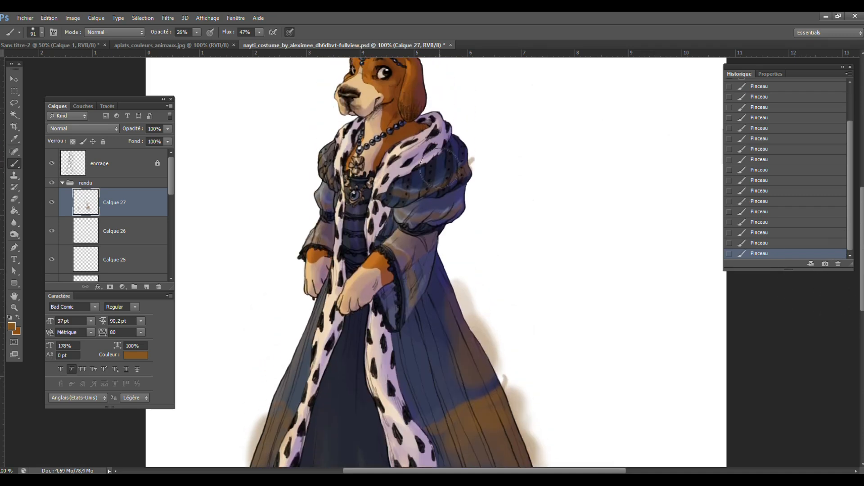
pyautogui.click(81, 130)
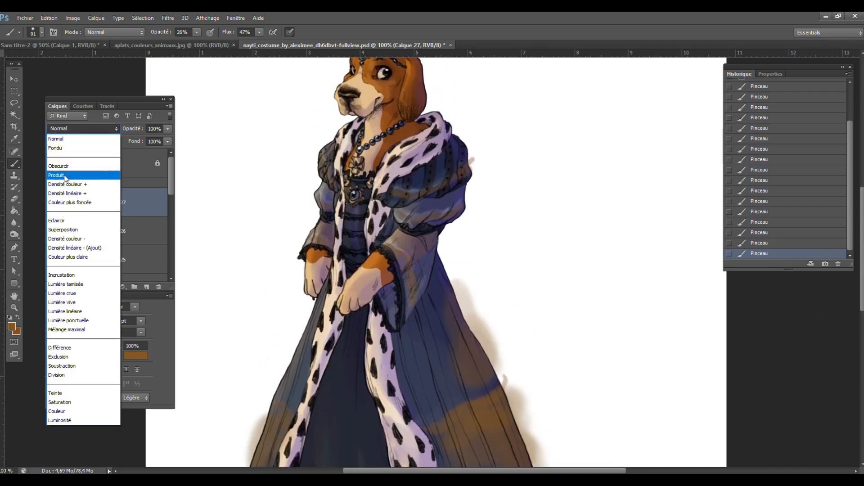
pyautogui.click(65, 179)
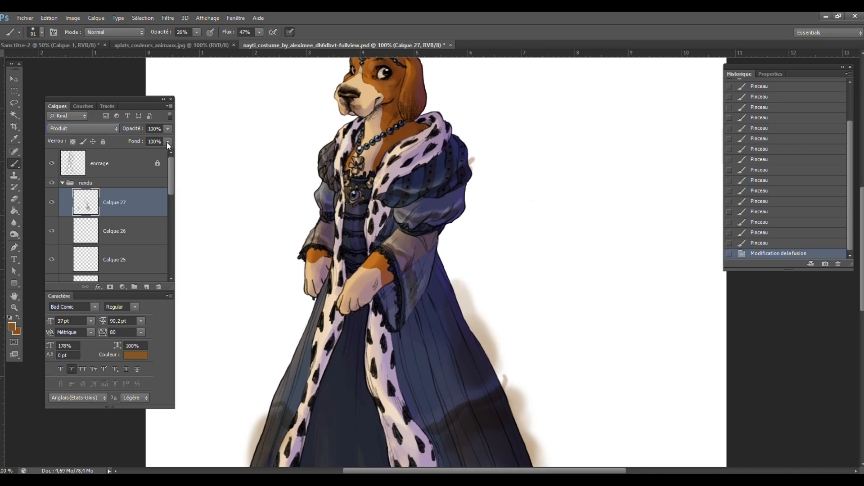
pyautogui.moveTo(167, 142); pyautogui.dragTo(142, 156)
pyautogui.click(52, 205)
pyautogui.click(53, 205)
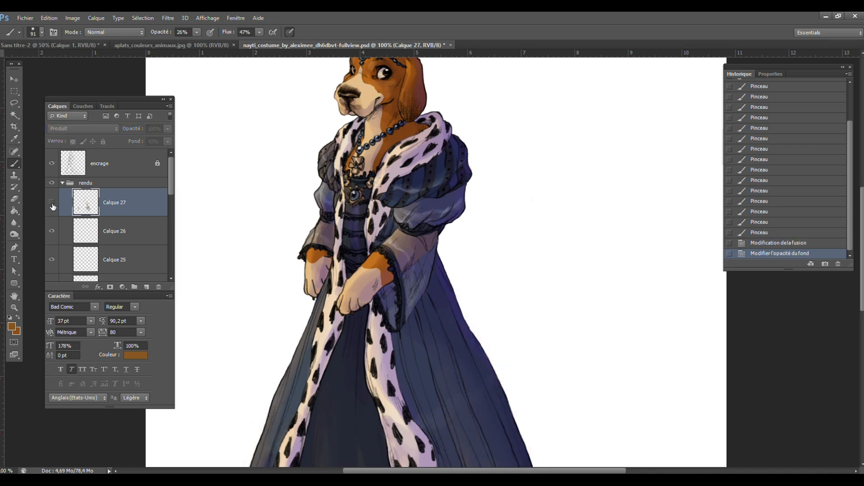
pyautogui.click(52, 206)
pyautogui.click(52, 205)
pyautogui.click(52, 205)
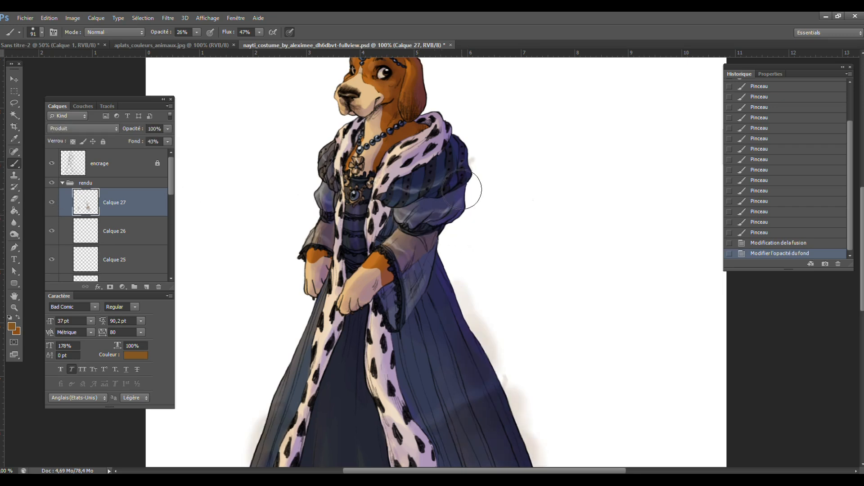
pyautogui.hotkey('ctrl', 'u')
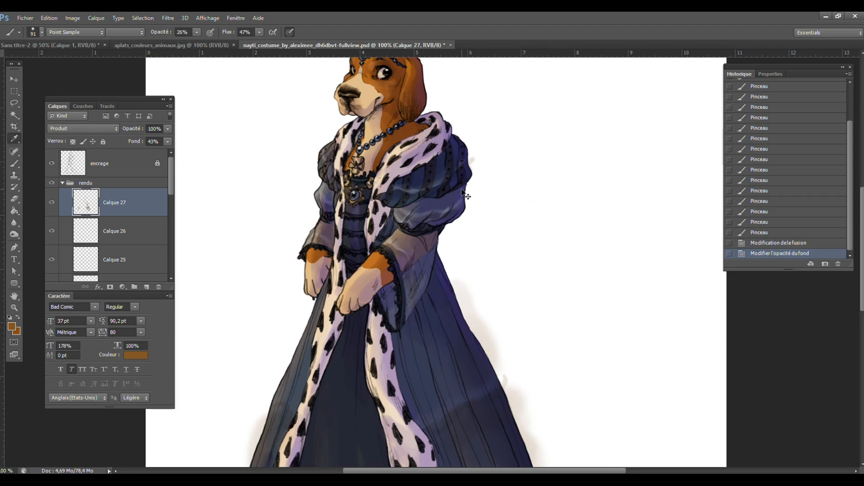
pyautogui.click(816, 323)
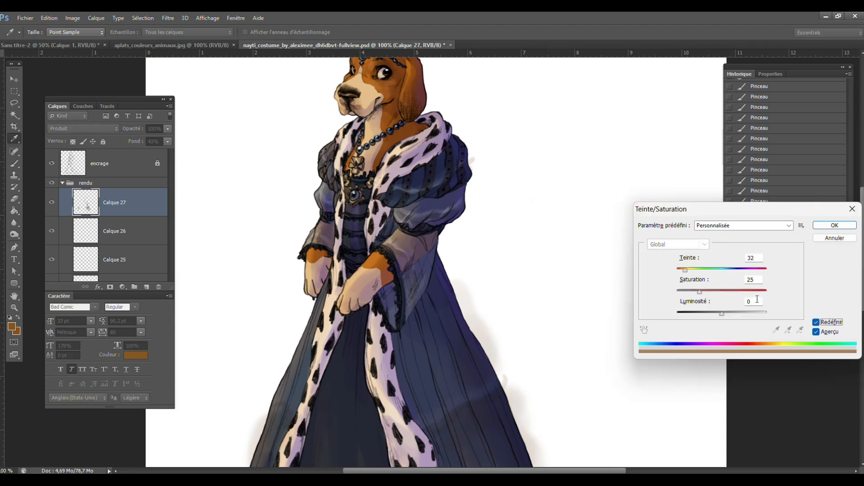
pyautogui.moveTo(700, 292); pyautogui.dragTo(768, 293)
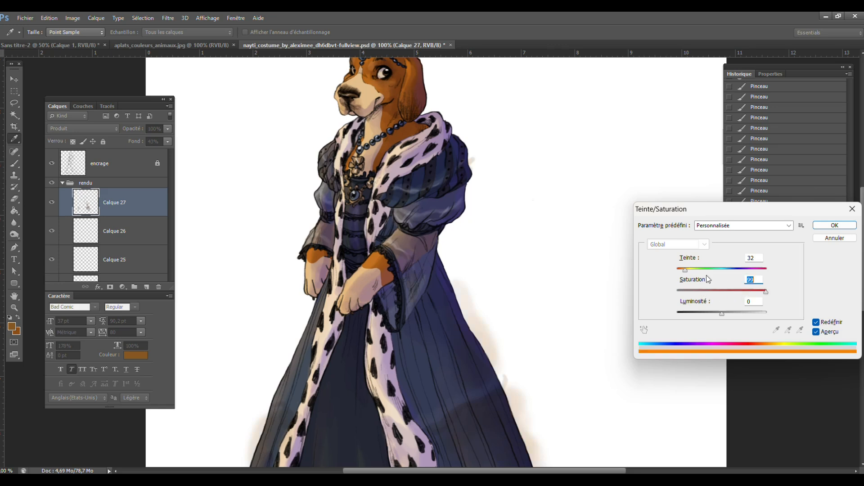
pyautogui.moveTo(685, 271); pyautogui.dragTo(759, 271)
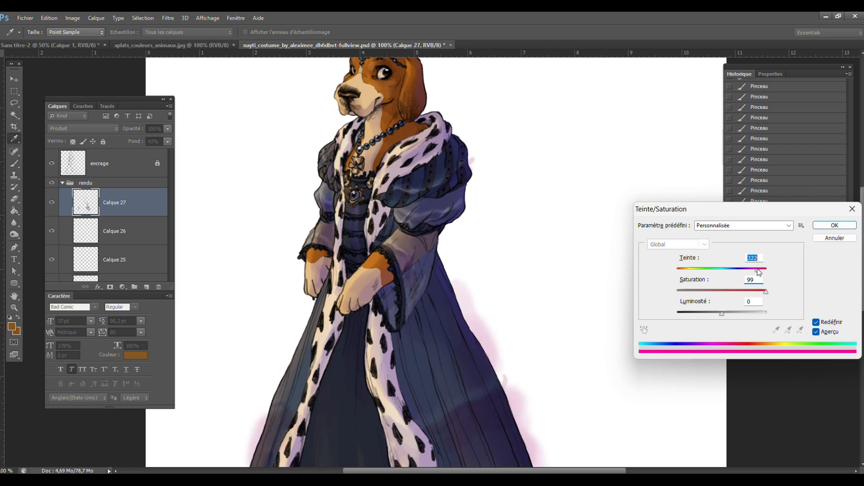
pyautogui.moveTo(722, 314)
pyautogui.mouseDown()
pyautogui.moveTo(743, 311)
pyautogui.moveTo(735, 309)
pyautogui.mouseUp()
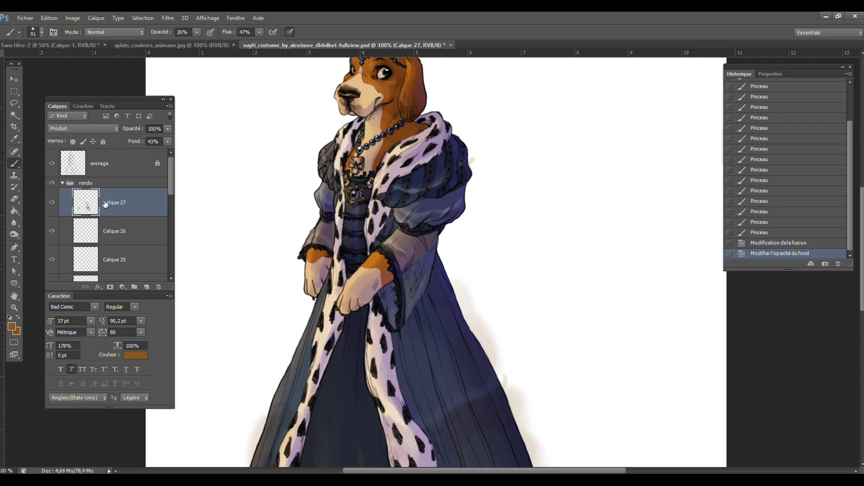
# - Soften the brown reflections on both sides of the skirt with a 42 px Eraser at 26% opacity
pyautogui.click(51, 203)
pyautogui.click(52, 204)
pyautogui.moveTo(862, 260); pyautogui.dragTo(862, 301)
pyautogui.click(15, 199)
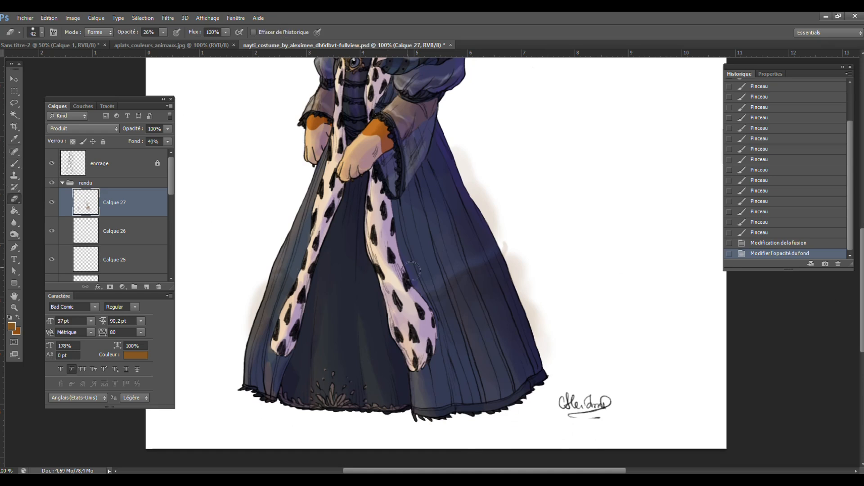
pyautogui.moveTo(439, 306); pyautogui.dragTo(450, 310)
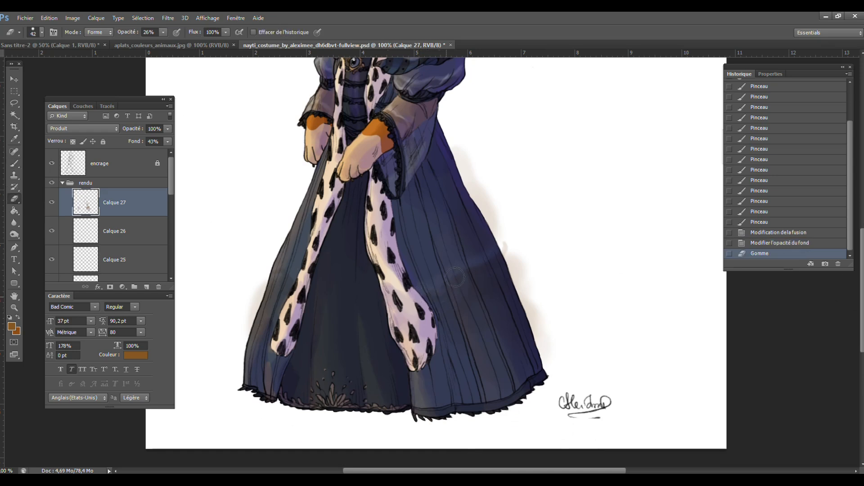
pyautogui.moveTo(454, 277); pyautogui.dragTo(454, 285)
pyautogui.moveTo(437, 325); pyautogui.dragTo(435, 333)
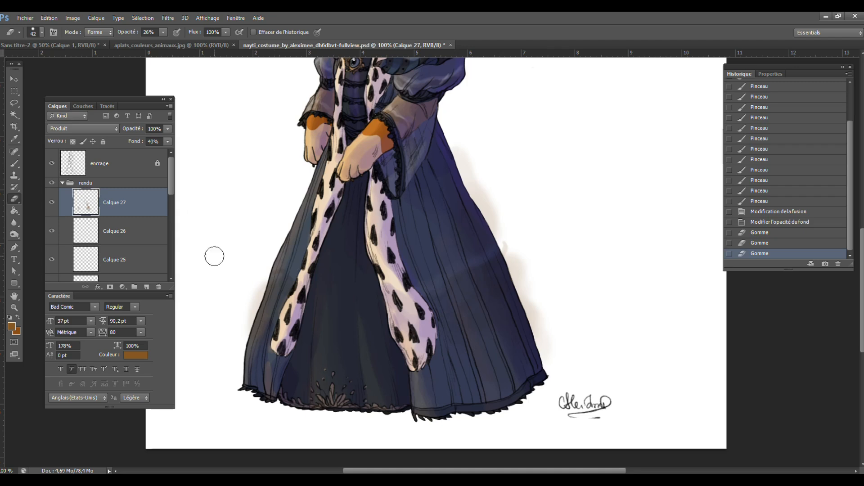
pyautogui.moveTo(295, 291); pyautogui.dragTo(291, 308)
# - Select the empty area around the character with the Magic Wand on the aplats layer
pyautogui.click(15, 308)
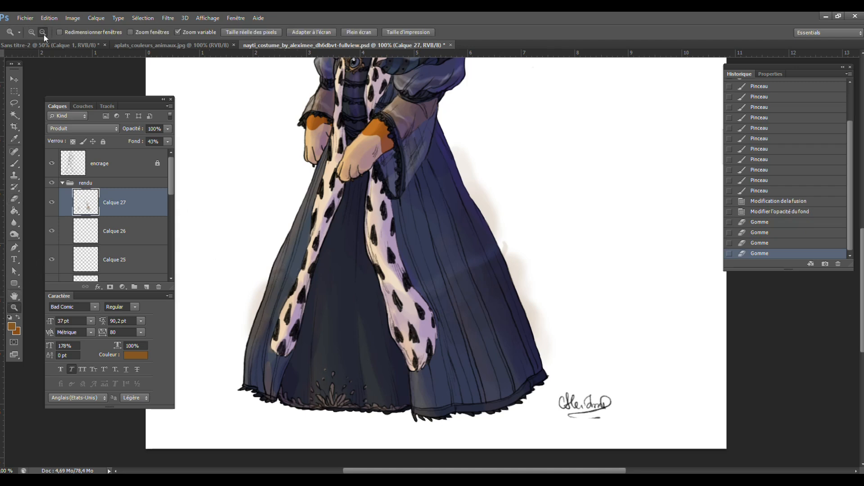
pyautogui.keyDown('alt'); pyautogui.click(323, 132); pyautogui.keyUp('alt')
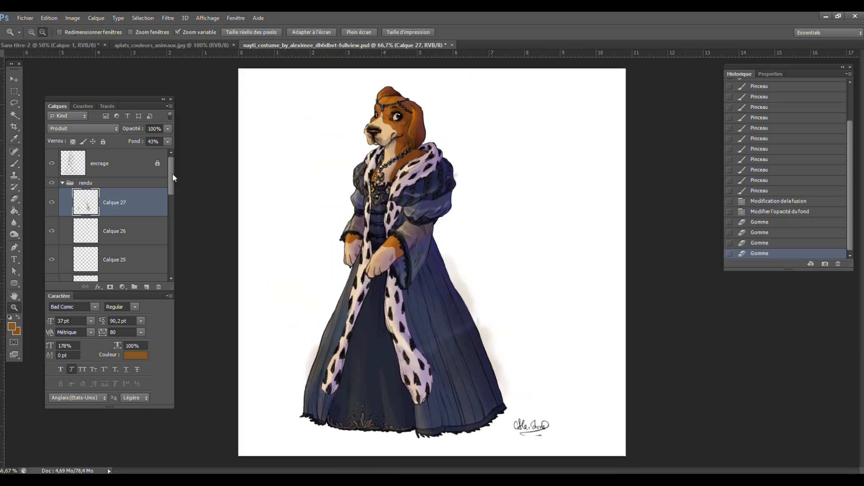
pyautogui.moveTo(172, 174); pyautogui.dragTo(174, 251)
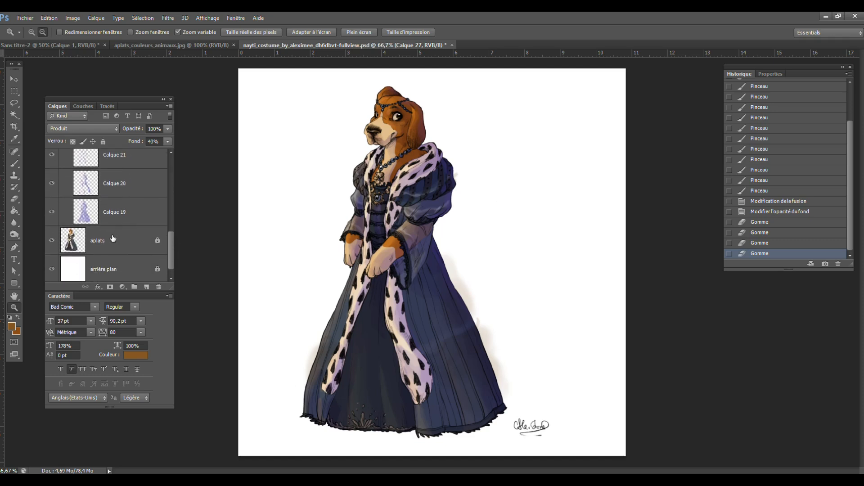
pyautogui.click(115, 241)
pyautogui.click(14, 115)
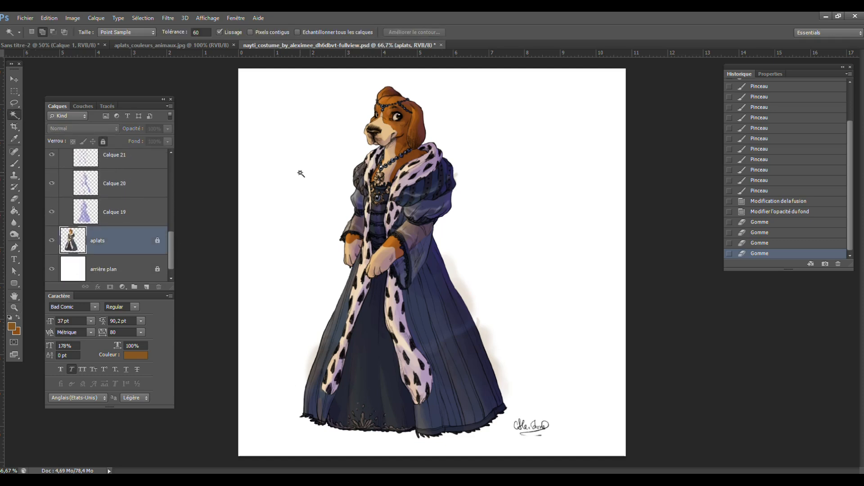
pyautogui.click(298, 179)
# - Erase the paint outside the character on the layers Calque 22 copie, Calque 23 and Calque 24
pyautogui.moveTo(171, 239); pyautogui.dragTo(161, 210)
pyautogui.click(141, 225)
pyautogui.click(139, 228)
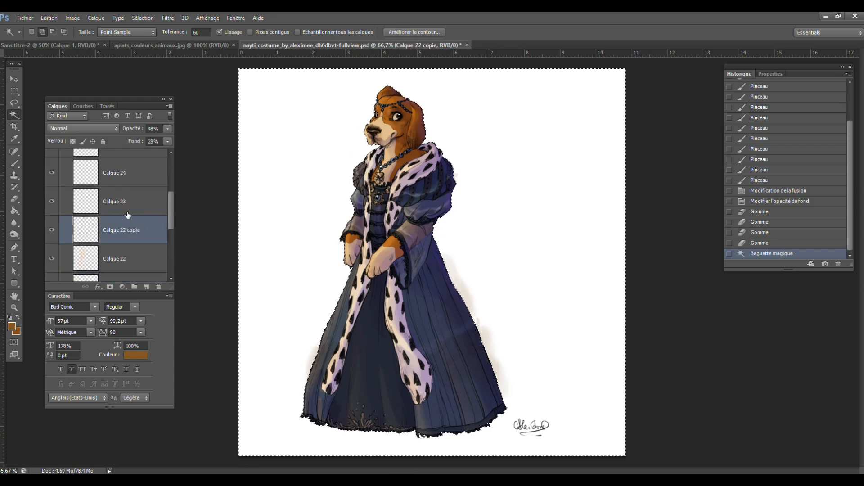
pyautogui.press('Delete')
pyautogui.click(128, 201)
pyautogui.press('Delete')
pyautogui.click(128, 177)
pyautogui.press('Delete')
# - Erase the paint outside the character on Calque 25, Calque 26 and Calque 27, and clear the selection
pyautogui.moveTo(172, 198); pyautogui.dragTo(172, 181)
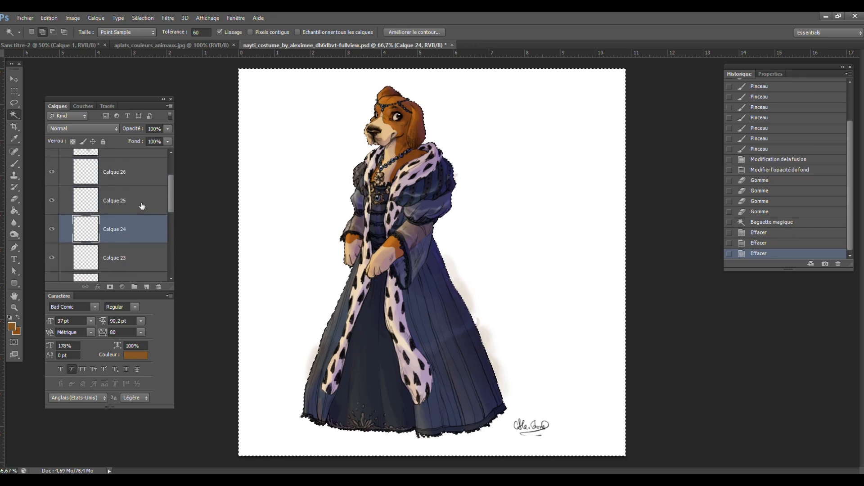
pyautogui.click(140, 204)
pyautogui.press('Delete')
pyautogui.click(143, 174)
pyautogui.press('Delete')
pyautogui.scroll(2, 171, 185)
pyautogui.click(139, 207)
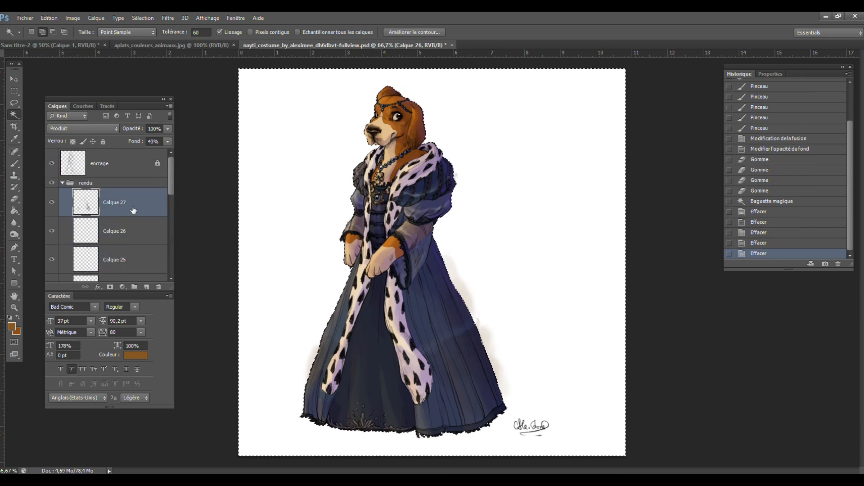
pyautogui.press('Delete')
pyautogui.hotkey('ctrl', 'd')
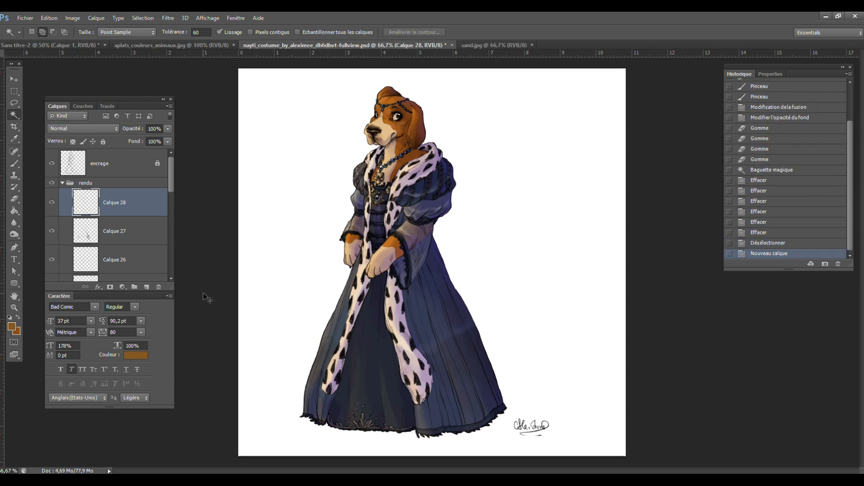
# - Paste the sand texture onto Calque 28 and scale it to about 173.5% so it covers the whole canvas
pyautogui.hotkey('ctrl', 'v')
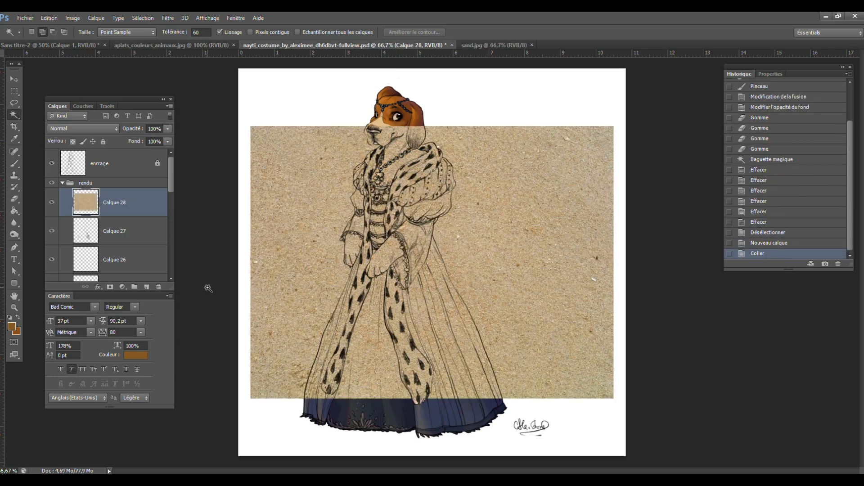
pyautogui.hotkey('ctrl', 't')
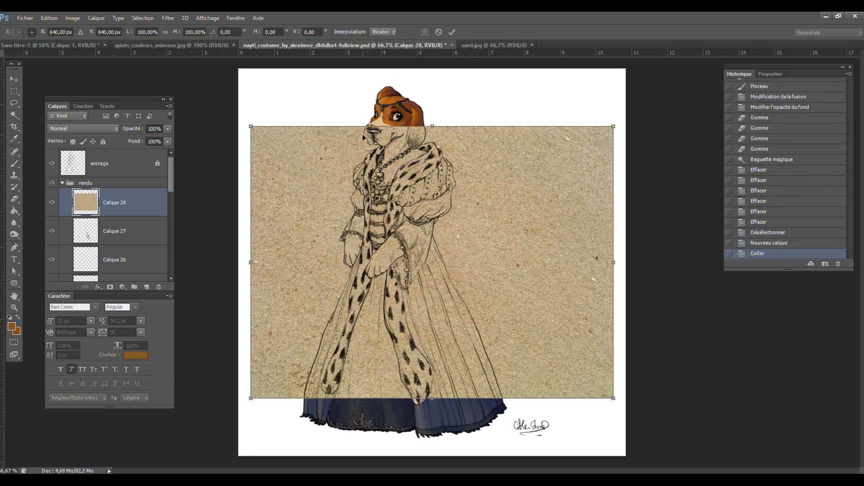
pyautogui.moveTo(251, 127)
pyautogui.mouseDown()
pyautogui.moveTo(203, 82)
pyautogui.moveTo(82, 47)
pyautogui.mouseUp()
pyautogui.moveTo(613, 399); pyautogui.dragTo(737, 463)
pyautogui.press('Return')
pyautogui.press('w')
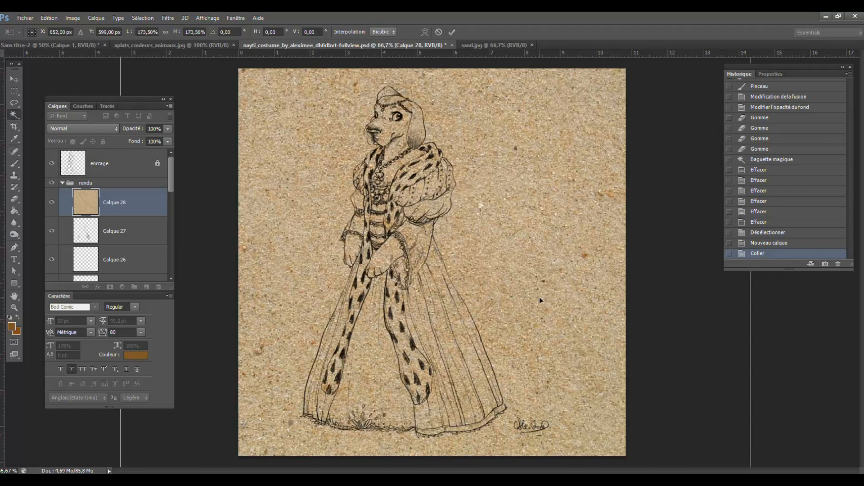
# - Increase the contrast of the sand texture on Calque 28 with Levels, using input levels of 111 and 176
pyautogui.hotkey('ctrl', 'l')
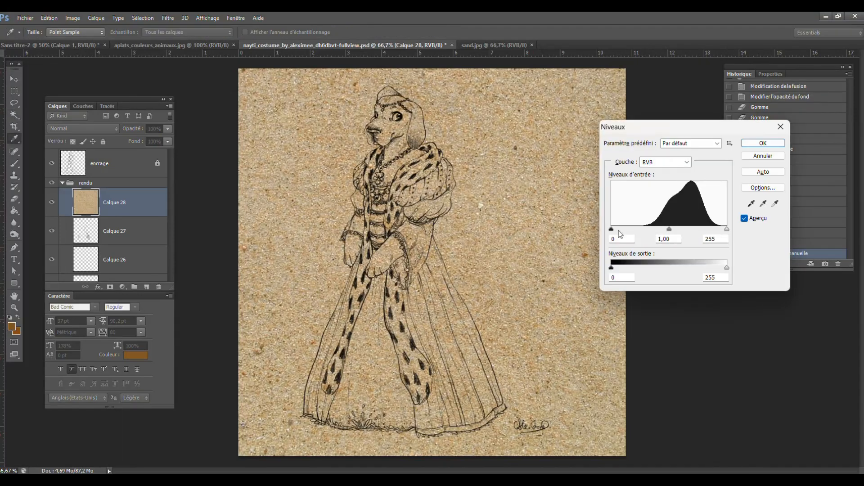
pyautogui.moveTo(611, 229); pyautogui.dragTo(661, 229)
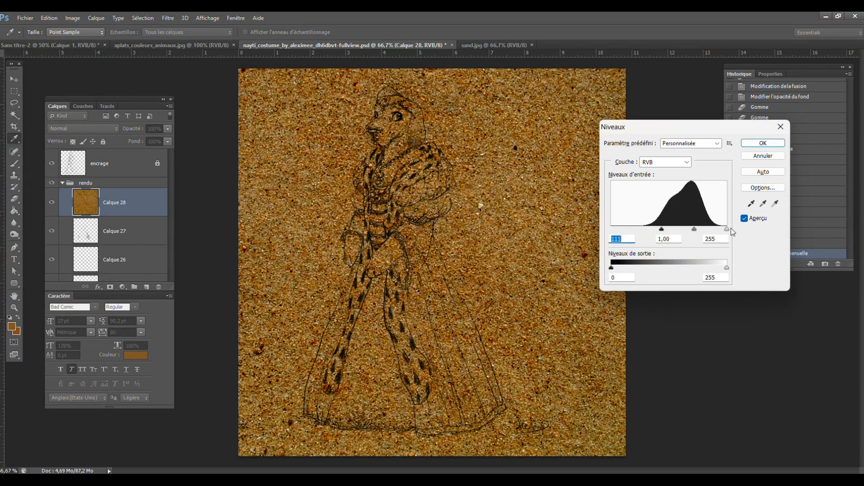
pyautogui.moveTo(727, 233); pyautogui.dragTo(692, 238)
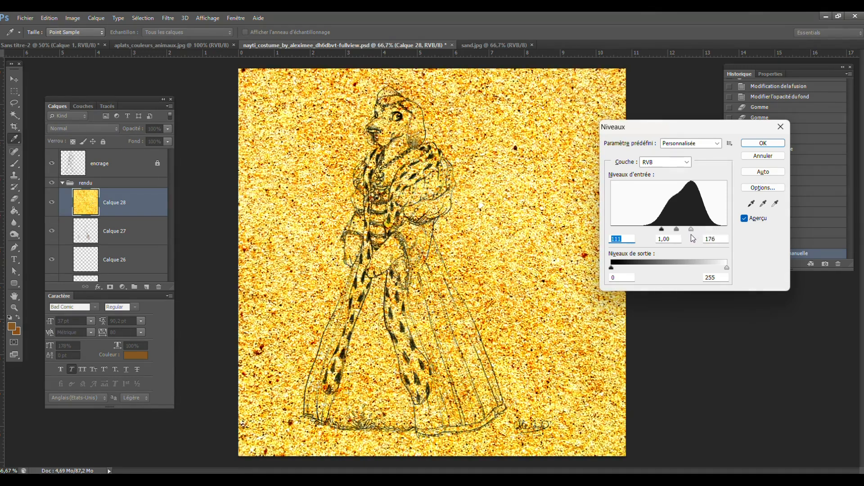
pyautogui.click(764, 143)
# - Adjust the sand texture with Hue/Saturation, leaving colorizing off and setting the hue to -11 and the saturation to -45
pyautogui.hotkey('ctrl', 'u')
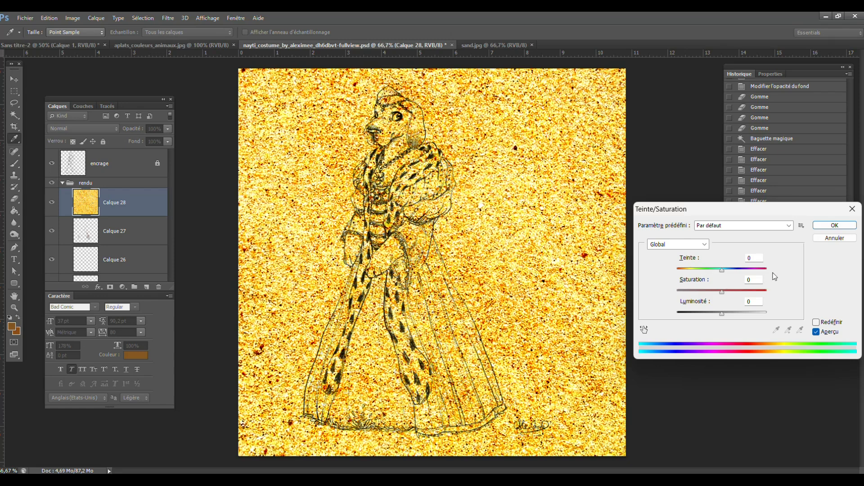
pyautogui.click(816, 323)
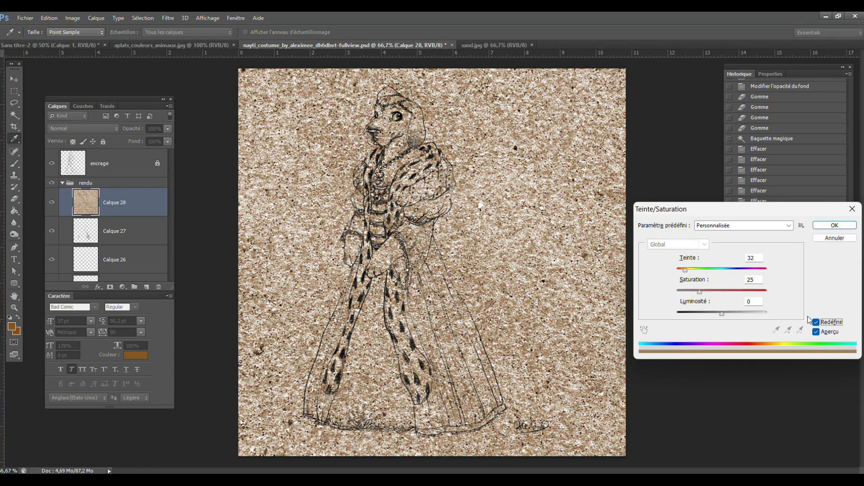
pyautogui.moveTo(702, 292); pyautogui.dragTo(767, 292)
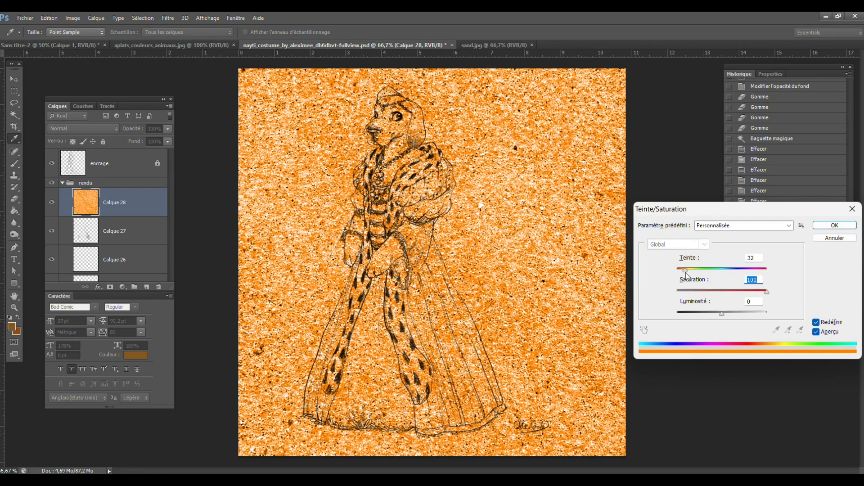
pyautogui.moveTo(685, 272)
pyautogui.mouseDown()
pyautogui.moveTo(761, 271)
pyautogui.moveTo(715, 272)
pyautogui.moveTo(685, 285)
pyautogui.moveTo(692, 283)
pyautogui.mouseUp()
pyautogui.click(815, 322)
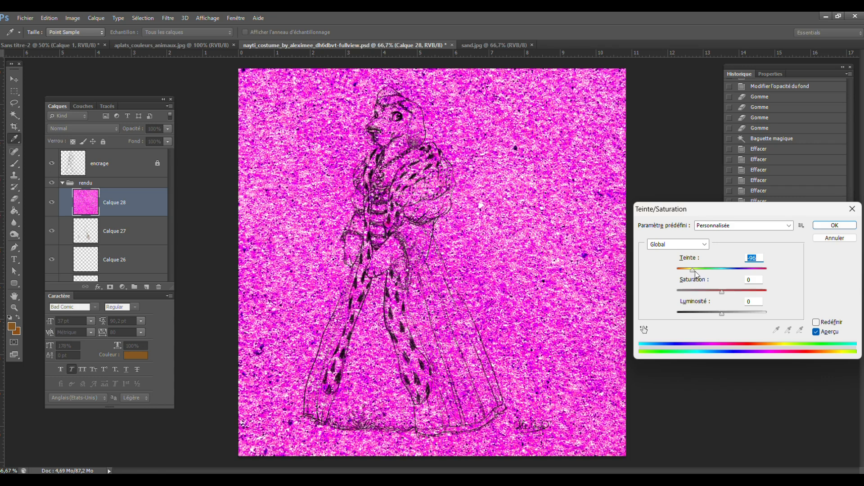
pyautogui.moveTo(695, 274); pyautogui.dragTo(707, 273)
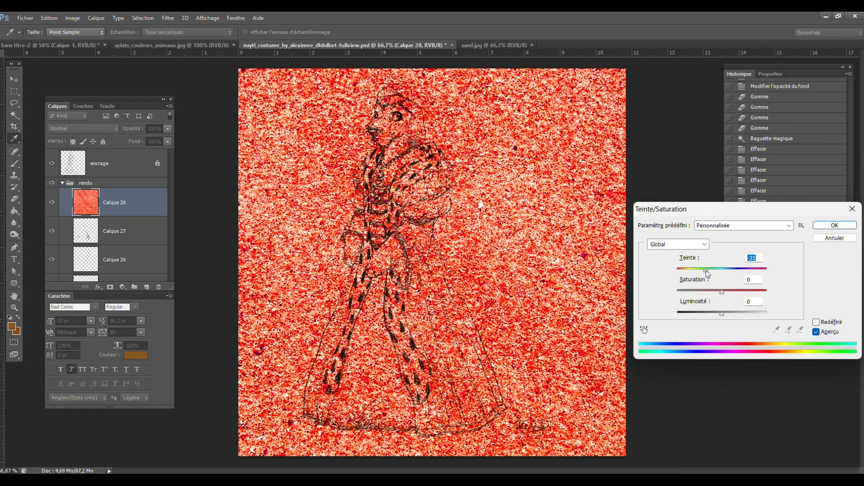
pyautogui.moveTo(707, 273); pyautogui.dragTo(719, 272)
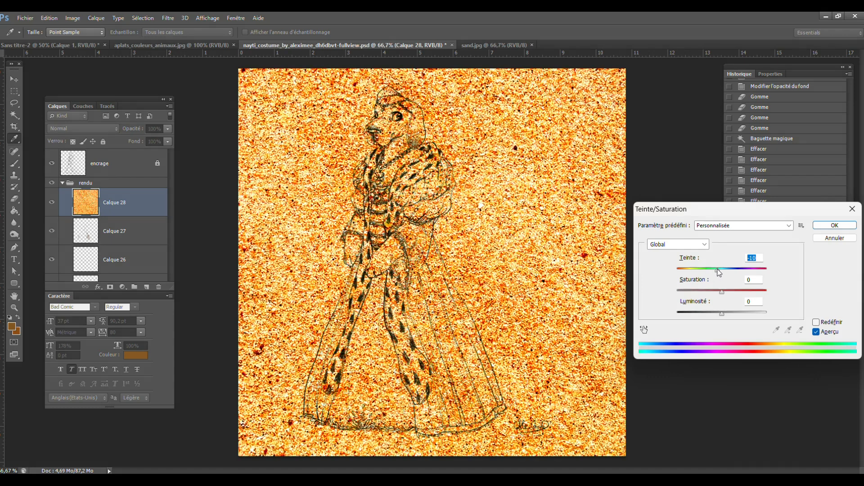
pyautogui.click(815, 323)
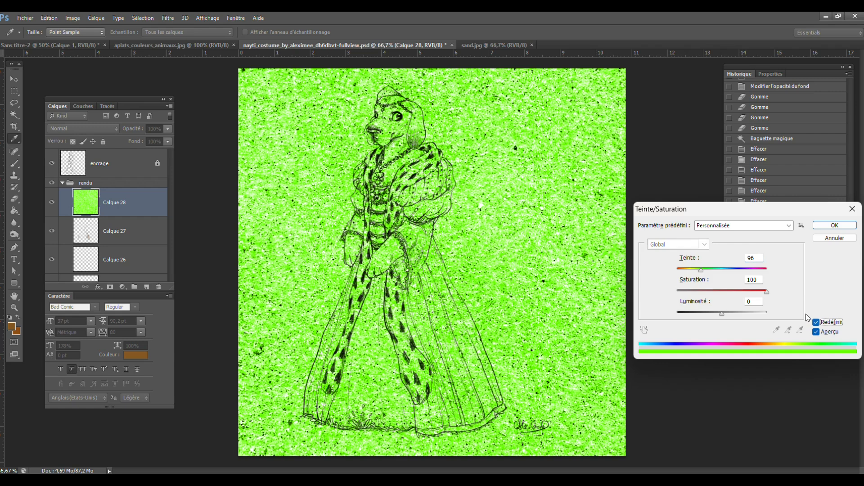
pyautogui.moveTo(704, 273); pyautogui.dragTo(703, 292)
pyautogui.click(817, 323)
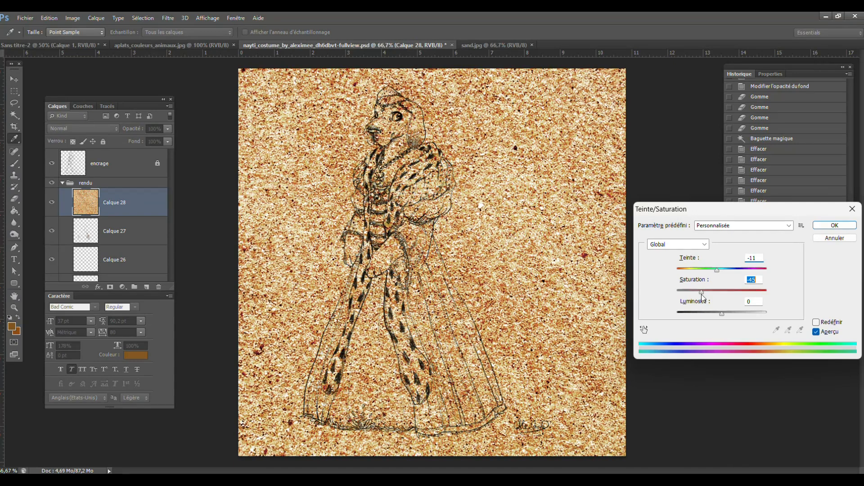
pyautogui.click(835, 225)
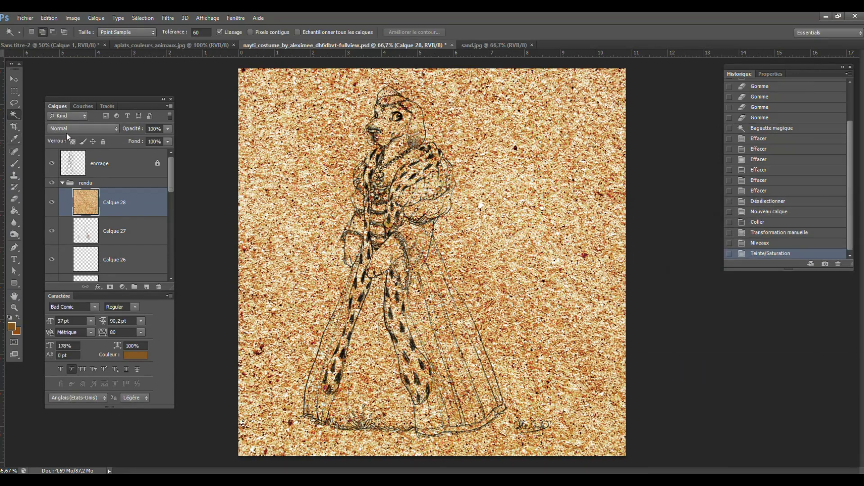
# - Set the blend mode of the sand texture layer Calque 28 to Produit
pyautogui.click(68, 129)
pyautogui.click(78, 171)
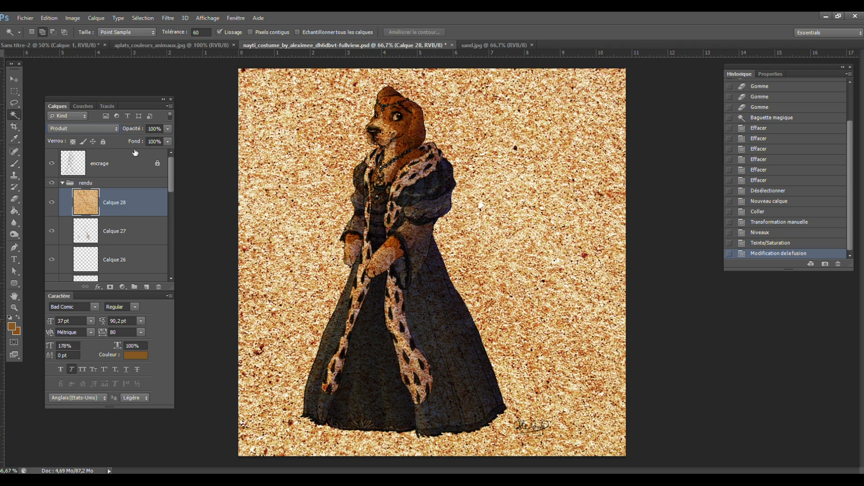
pyautogui.click(143, 17)
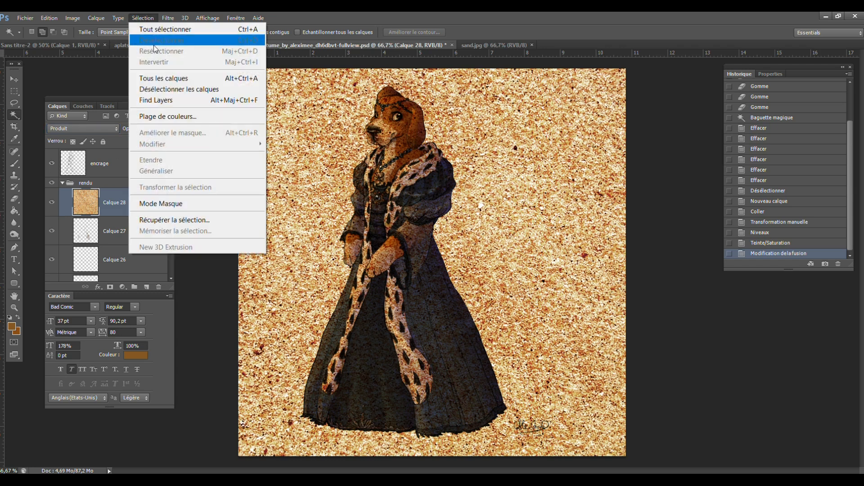
# - Select the empty area around the character on the aplats layer, erase the sand there on Calque 28, and clear the selection
pyautogui.click(120, 193)
pyautogui.moveTo(170, 177)
pyautogui.mouseDown()
pyautogui.moveTo(171, 252)
pyautogui.moveTo(172, 187)
pyautogui.mouseUp()
pyautogui.click(122, 250)
pyautogui.click(284, 152)
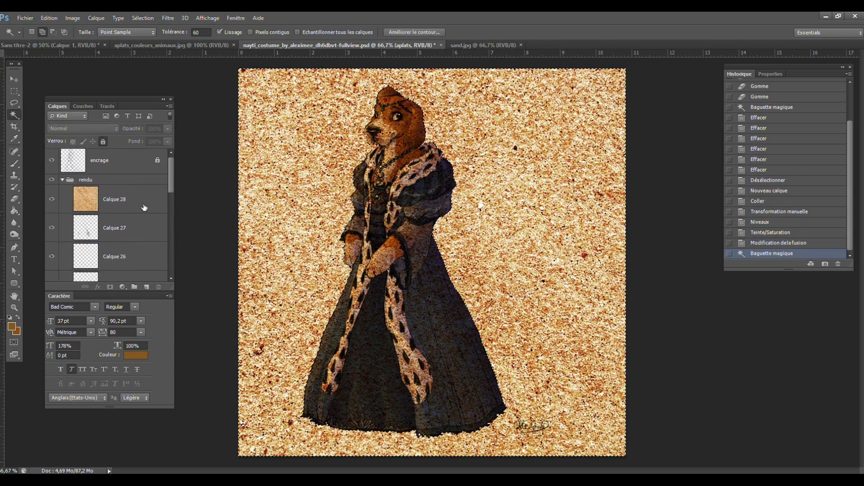
pyautogui.click(151, 206)
pyautogui.press('Delete')
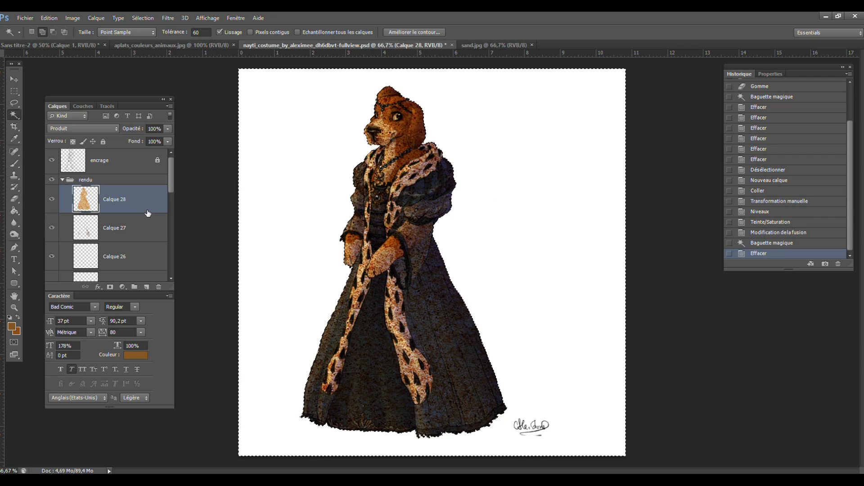
pyautogui.hotkey('ctrl', 'd')
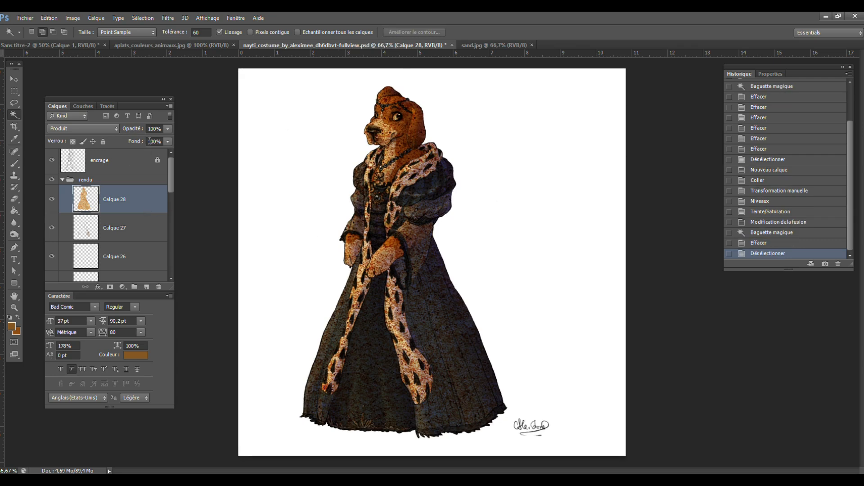
# - Reduce Calque 28 to 50% opacity and 28% fill, and move it down directly above Calque 21
pyautogui.moveTo(167, 141); pyautogui.dragTo(139, 153)
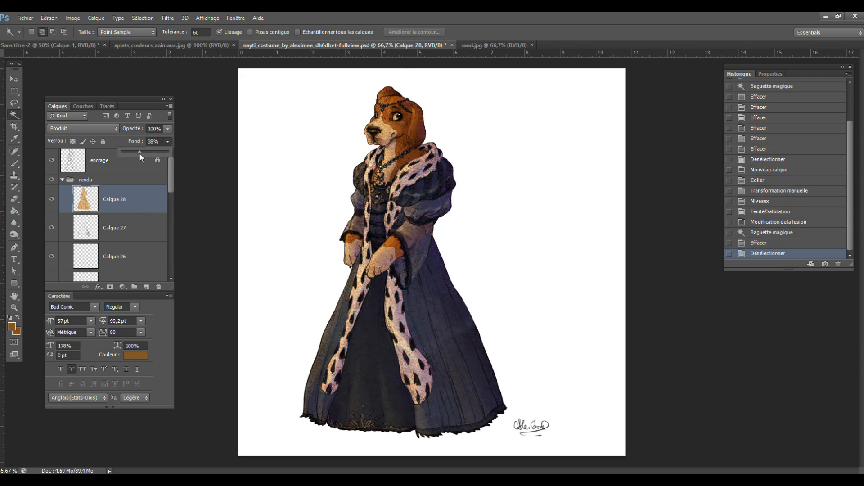
pyautogui.click(168, 130)
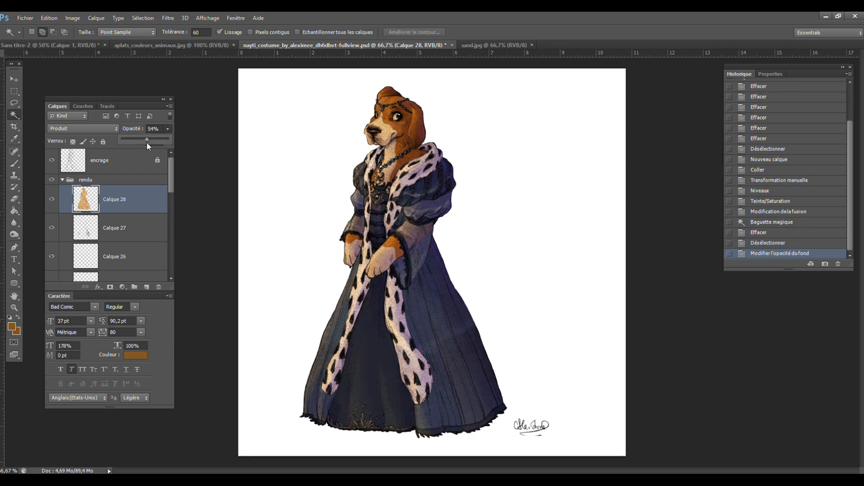
pyautogui.moveTo(146, 143); pyautogui.dragTo(145, 143)
pyautogui.moveTo(141, 265); pyautogui.dragTo(146, 196)
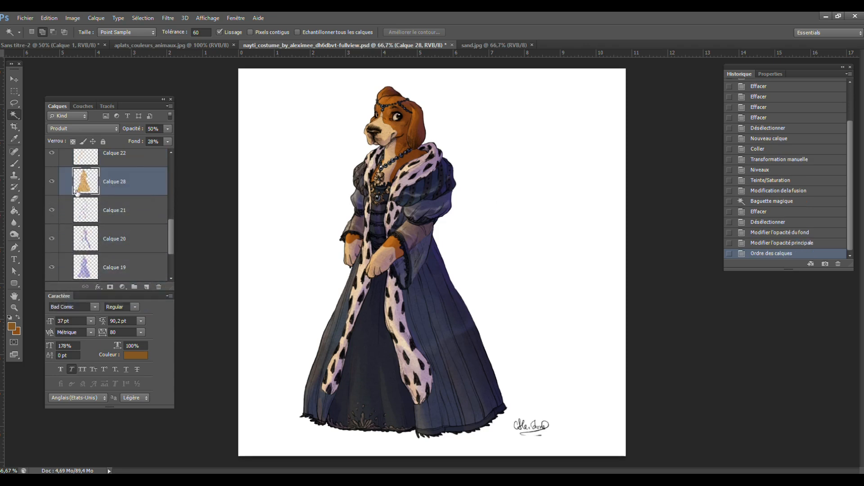
# - Compare the character with the sand texture layer shown and hidden, both in full view and close up on the head
pyautogui.click(51, 182)
pyautogui.click(51, 186)
pyautogui.click(51, 183)
pyautogui.click(51, 185)
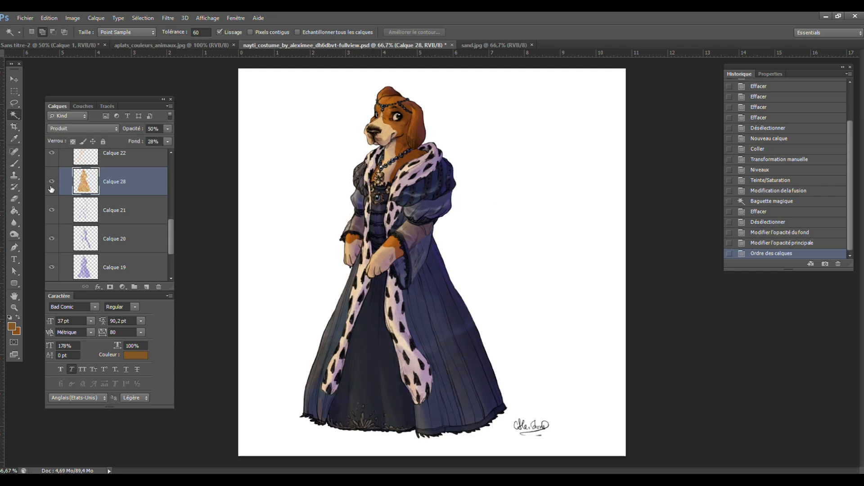
pyautogui.click(18, 306)
pyautogui.click(34, 36)
pyautogui.click(414, 98)
pyautogui.click(413, 101)
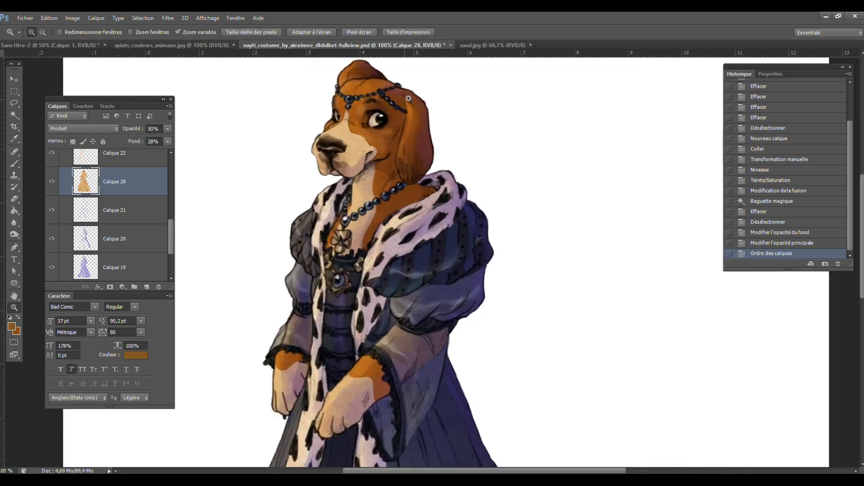
pyautogui.click(52, 182)
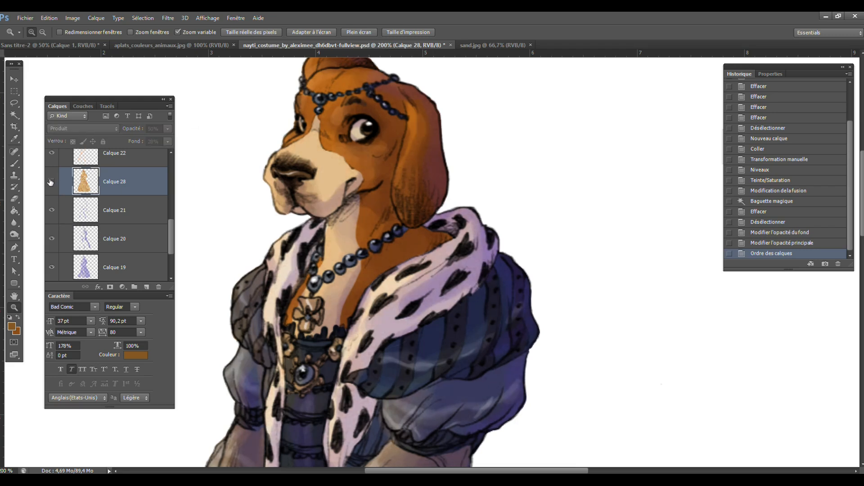
pyautogui.click(51, 183)
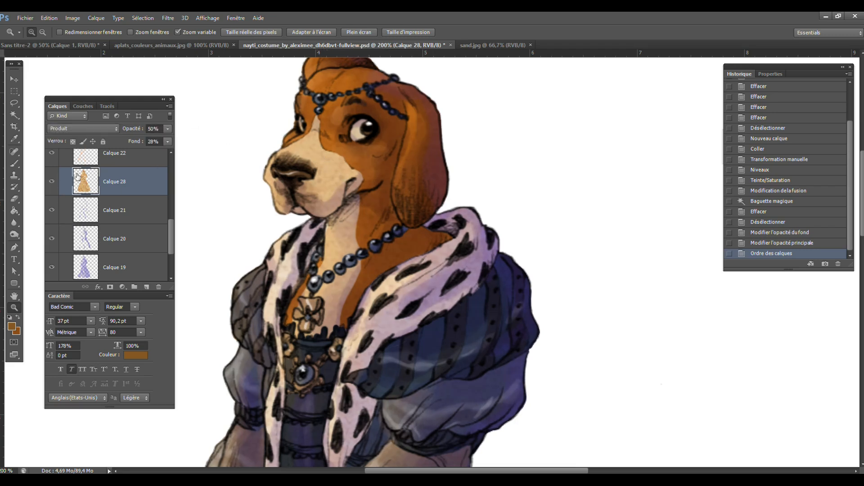
pyautogui.click(51, 184)
pyautogui.click(51, 184)
# - Desaturate the sand texture on Calque 28 with Hue/Saturation, setting the saturation to -41
pyautogui.hotkey('ctrl', 'u')
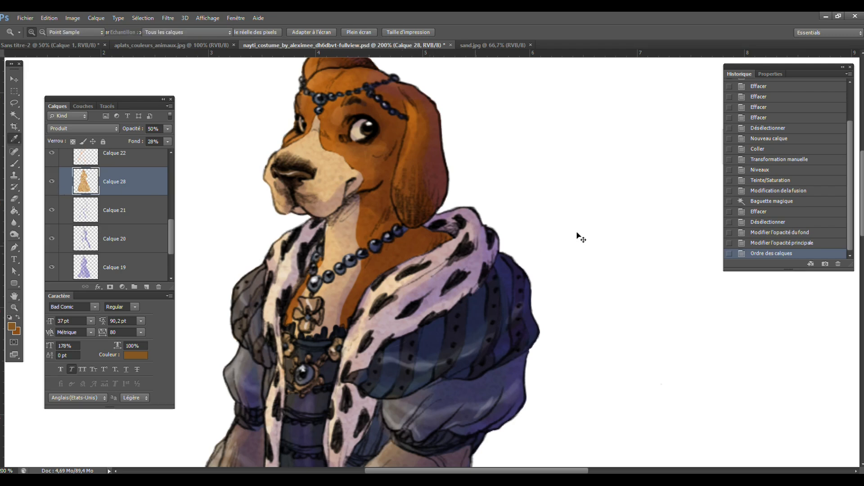
pyautogui.moveTo(721, 291); pyautogui.dragTo(703, 292)
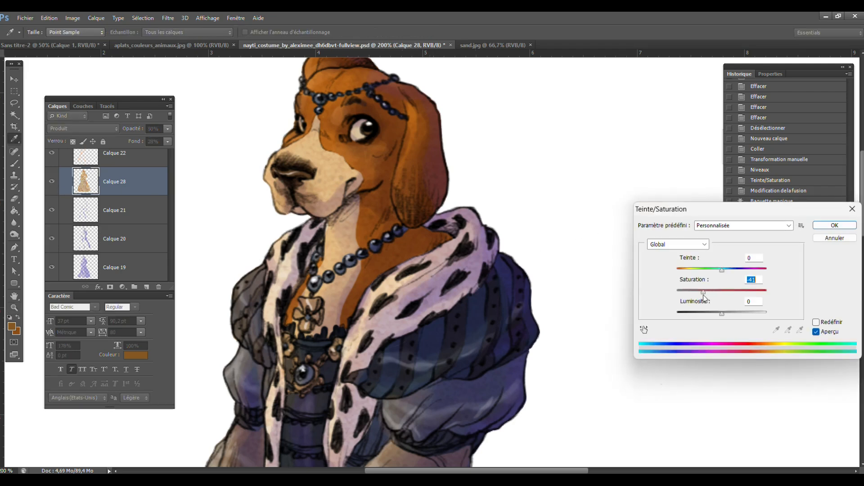
pyautogui.click(834, 225)
# - Create a new layer above Calque 27 at the top of the rendu group
pyautogui.press('z')
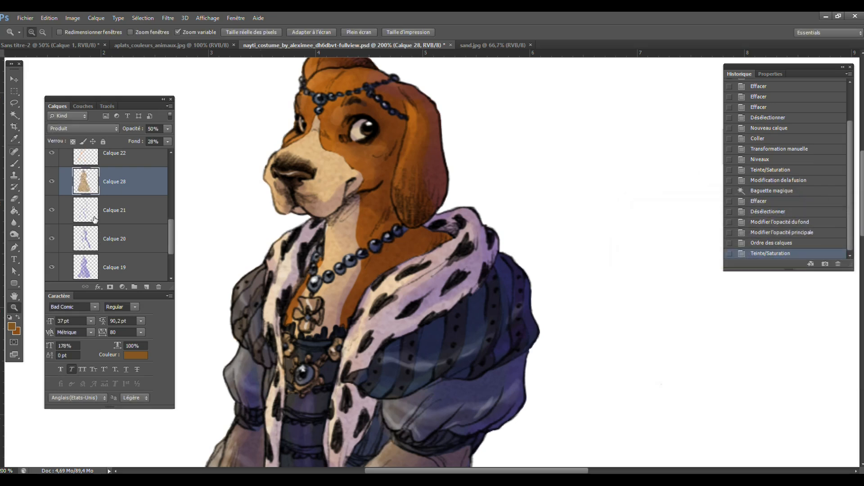
pyautogui.keyDown('alt'); pyautogui.click(395, 231); pyautogui.keyUp('alt')
pyautogui.keyDown('alt'); pyautogui.click(326, 188); pyautogui.keyUp('alt')
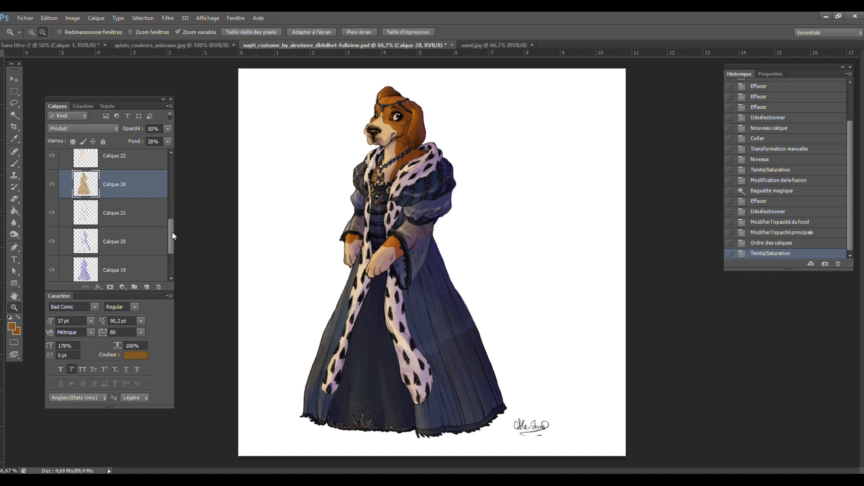
pyautogui.moveTo(171, 231); pyautogui.dragTo(168, 175)
pyautogui.hotkey('ctrl', 'shift', 'alt', 'n')
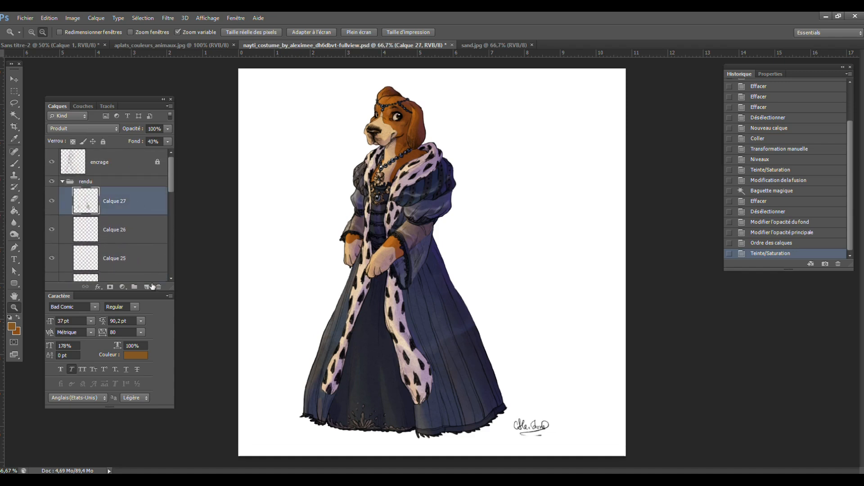
# - Set the foreground colour to a vivid blue-violet and the background colour to white (ffffff), and save the document
pyautogui.click(12, 326)
pyautogui.click(792, 308)
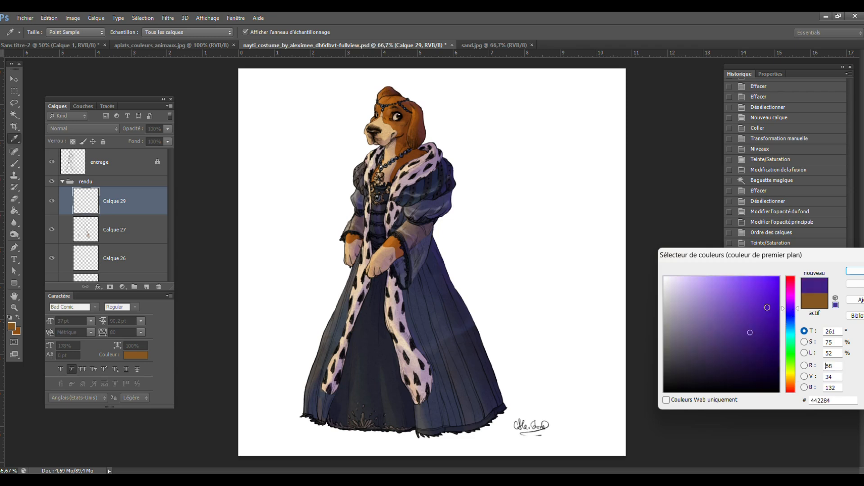
pyautogui.moveTo(743, 309); pyautogui.dragTo(793, 299)
pyautogui.click(854, 271)
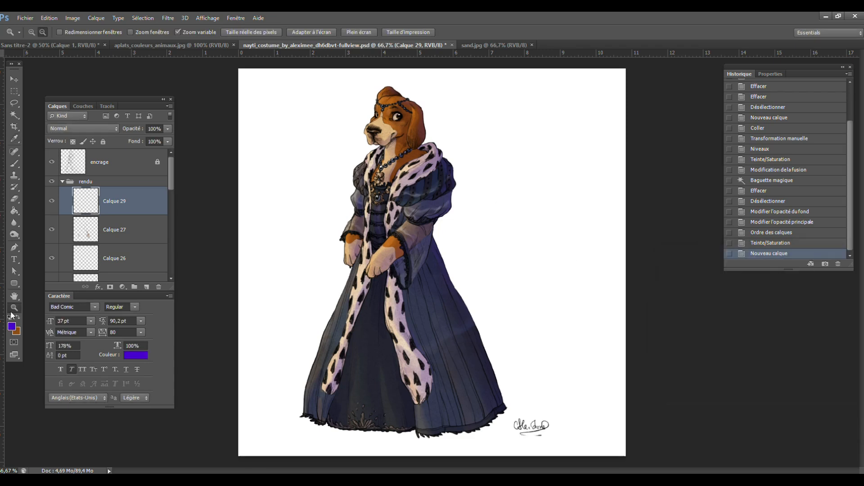
pyautogui.click(19, 334)
pyautogui.click(301, 188)
pyautogui.click(853, 272)
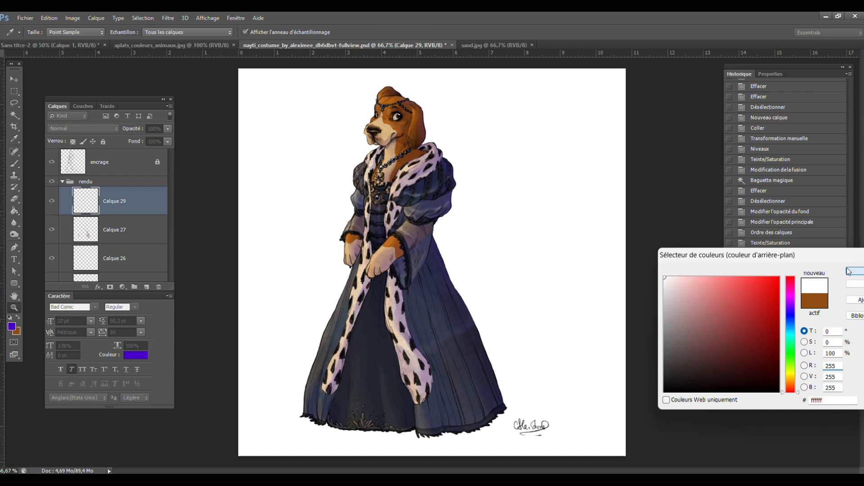
pyautogui.hotkey('ctrl', 's')
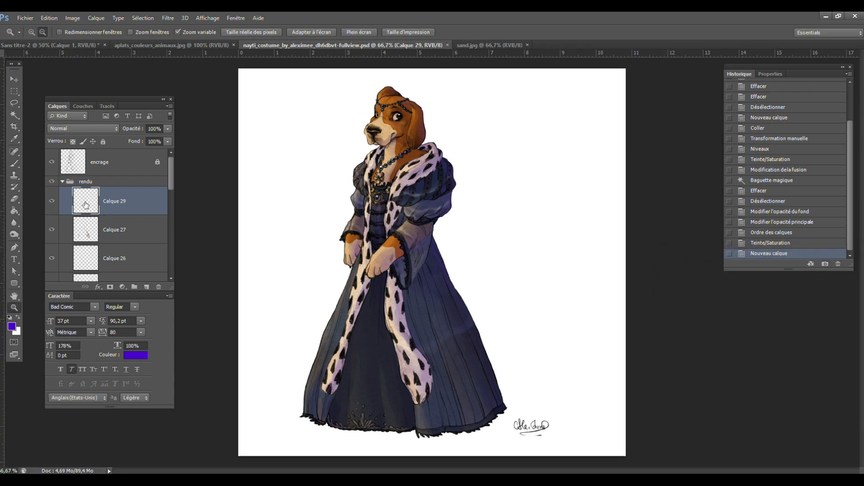
# - Fill Calque 29 with a linear blue-violet to white gradient that fades downward from the character's head to the waist
pyautogui.click(16, 213)
pyautogui.click(54, 209)
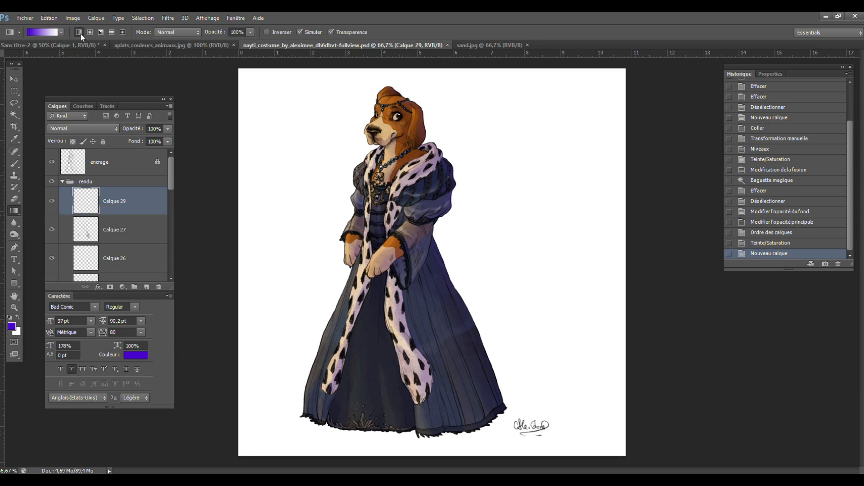
pyautogui.moveTo(294, 143); pyautogui.dragTo(304, 215)
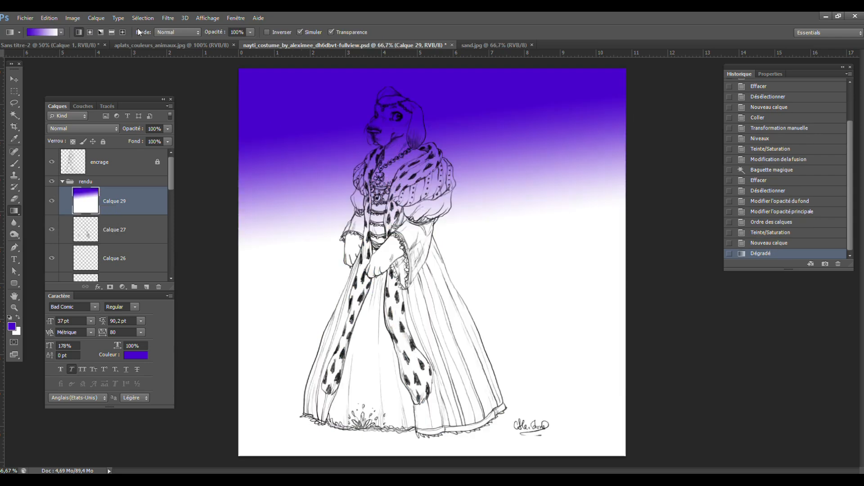
# - Try a radial gradient beside the character and a linear gradient with swapped colours on Calque 29
pyautogui.moveTo(320, 164); pyautogui.dragTo(329, 266)
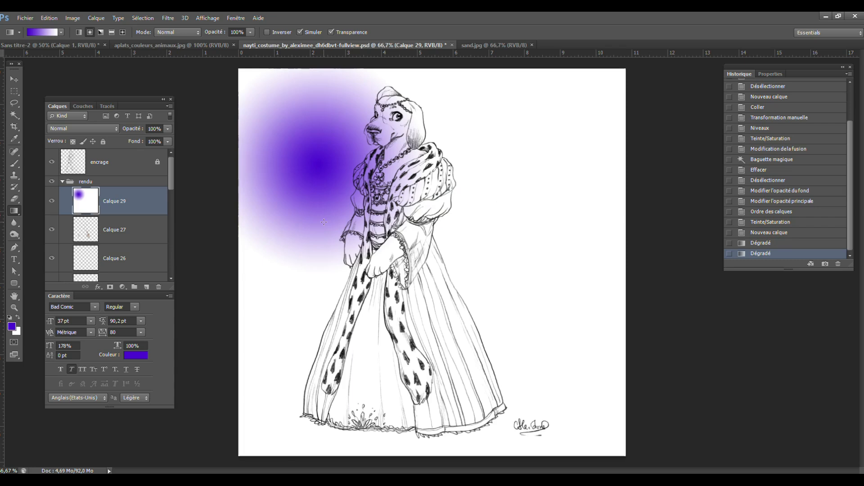
pyautogui.click(18, 316)
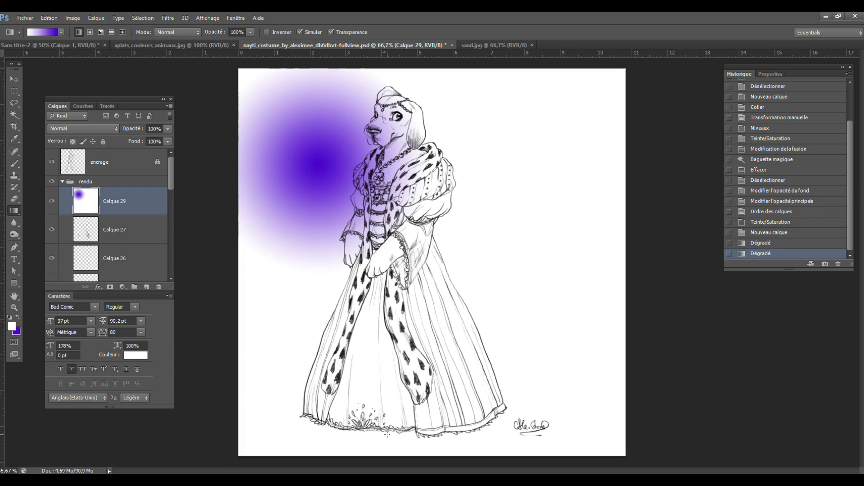
pyautogui.moveTo(389, 437); pyautogui.dragTo(386, 300)
pyautogui.moveTo(382, 239); pyautogui.dragTo(382, 239)
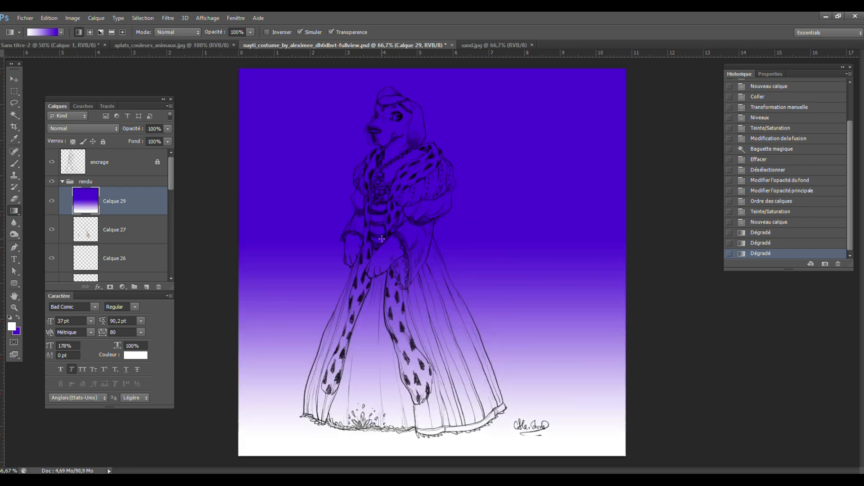
pyautogui.click(19, 318)
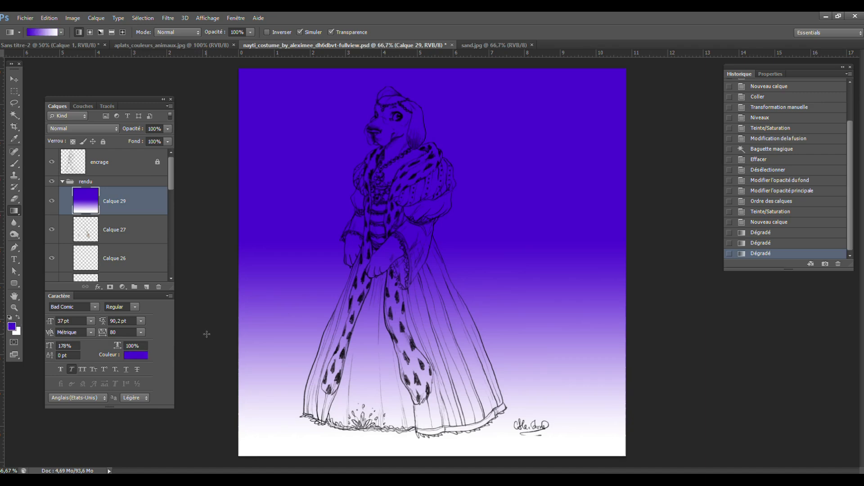
# - Refill Calque 29 with a linear gradient running from blue-violet at the dress hem up to white near the hands
pyautogui.moveTo(394, 442); pyautogui.dragTo(395, 251)
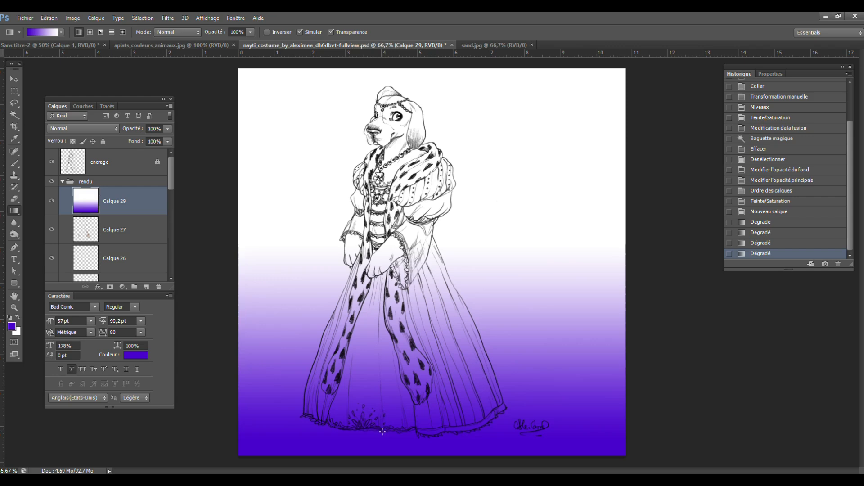
pyautogui.moveTo(383, 438); pyautogui.dragTo(383, 211)
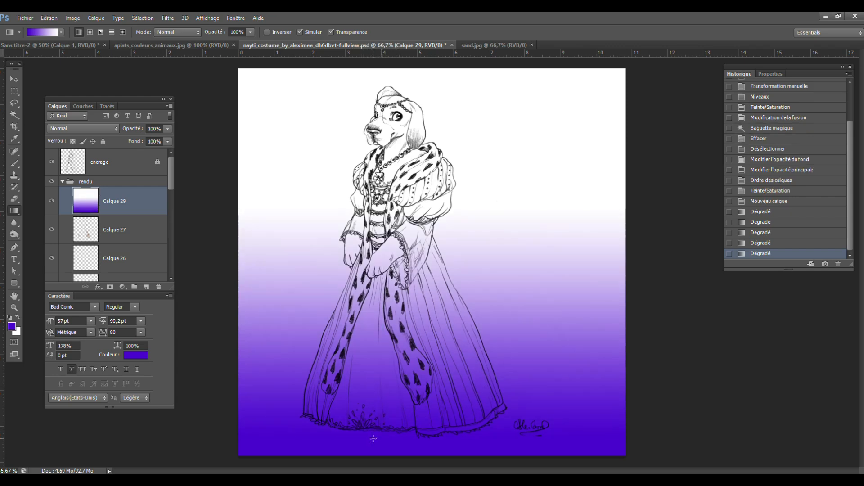
pyautogui.moveTo(380, 444); pyautogui.dragTo(361, 267)
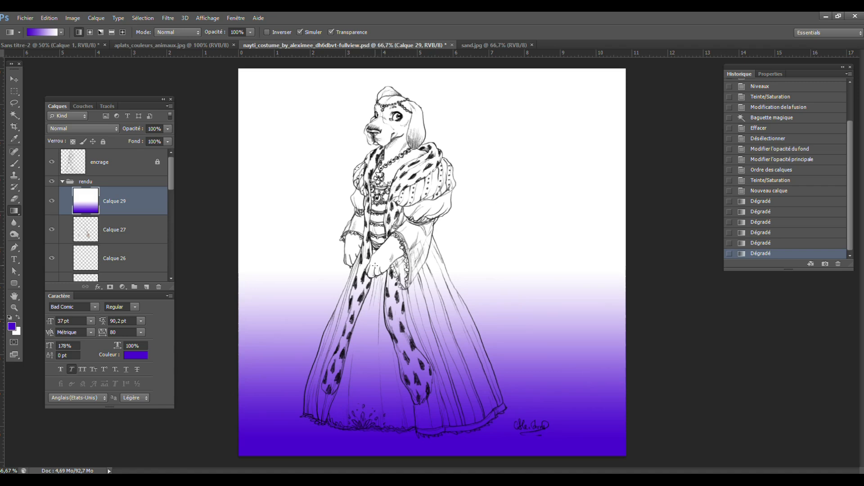
# - Select the area outside the character with the Magic Wand on Calque 28, erase it from Calque 29 and deselect
pyautogui.click(14, 114)
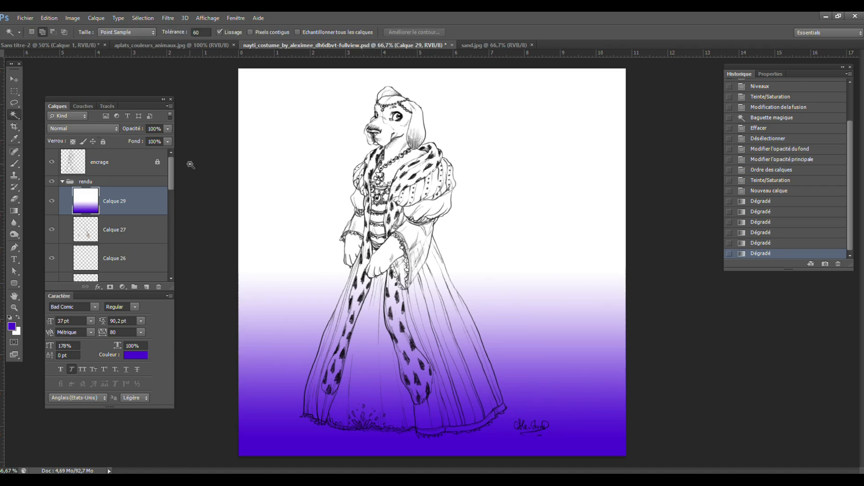
pyautogui.moveTo(173, 172)
pyautogui.mouseDown()
pyautogui.moveTo(170, 220)
pyautogui.moveTo(142, 228)
pyautogui.moveTo(172, 197)
pyautogui.moveTo(172, 170)
pyautogui.mouseUp()
pyautogui.click(136, 230)
pyautogui.click(292, 211)
pyautogui.click(134, 207)
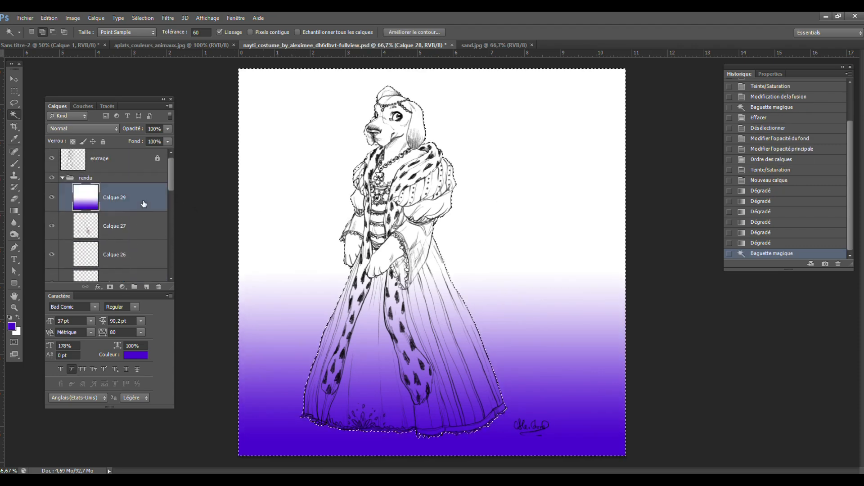
pyautogui.press('Delete')
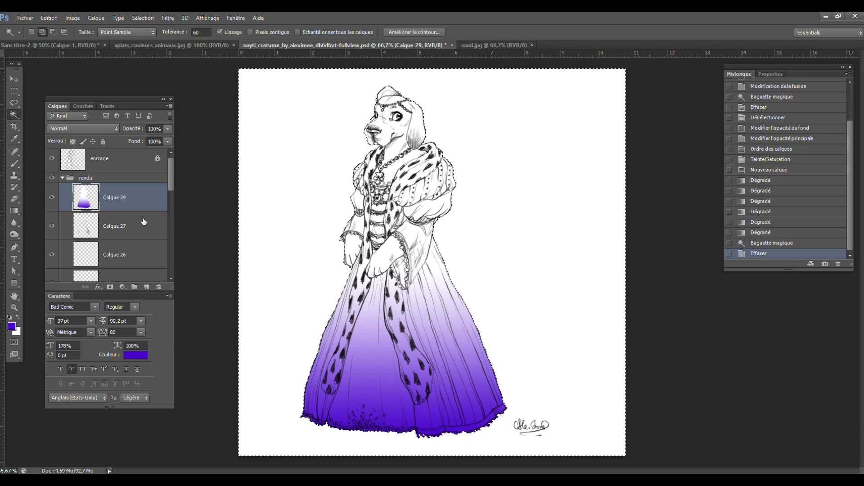
pyautogui.hotkey('ctrl', 'd')
# - Set Calque 29 to Produit blending with 44% fill and 67% opacity, comparing the artwork with and without it
pyautogui.click(52, 199)
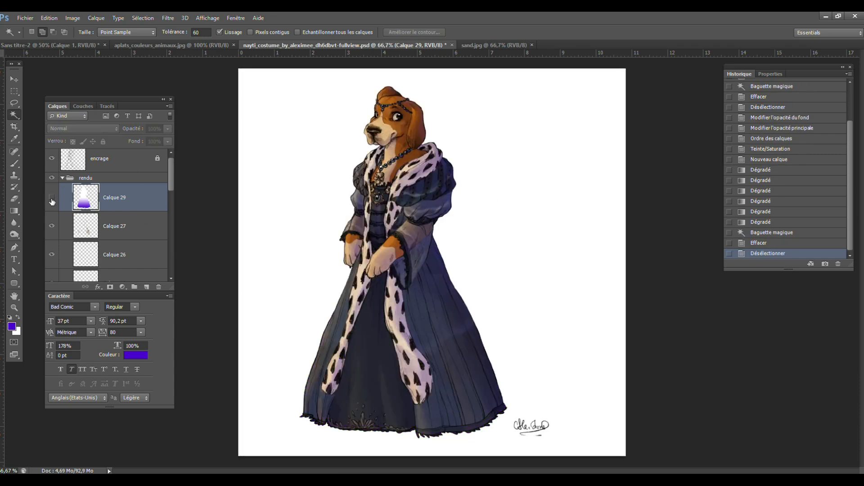
pyautogui.click(51, 201)
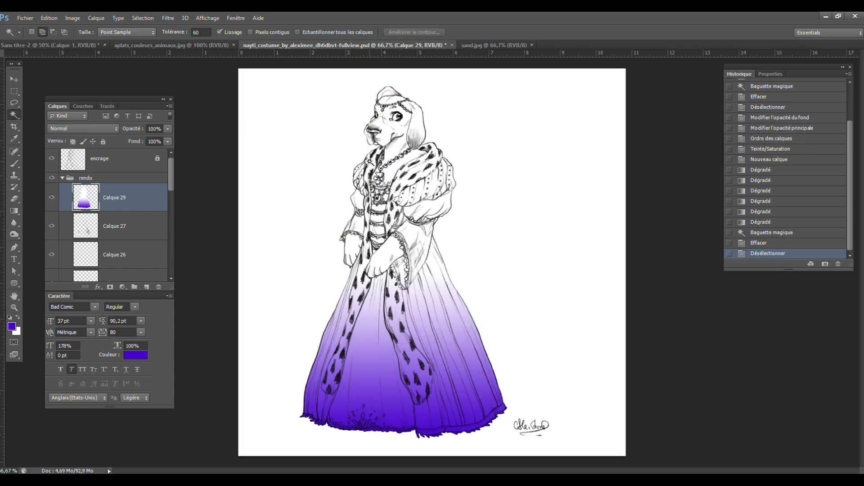
pyautogui.click(74, 130)
pyautogui.click(102, 162)
pyautogui.moveTo(168, 141)
pyautogui.mouseDown()
pyautogui.moveTo(150, 153)
pyautogui.moveTo(152, 140)
pyautogui.mouseUp()
pyautogui.click(168, 128)
pyautogui.click(52, 199)
pyautogui.click(51, 198)
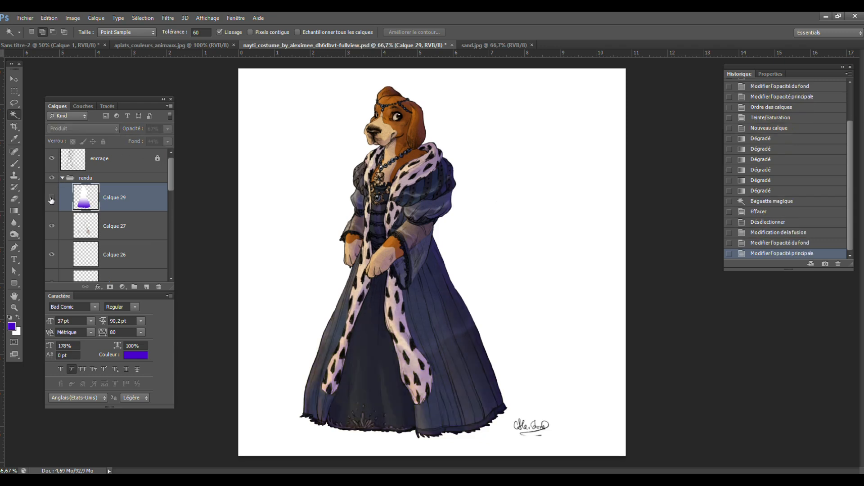
pyautogui.click(51, 198)
# - Recolour Calque 29's gradient to red with Hue/Saturation, setting the hue to +98
pyautogui.hotkey('ctrl', 'u')
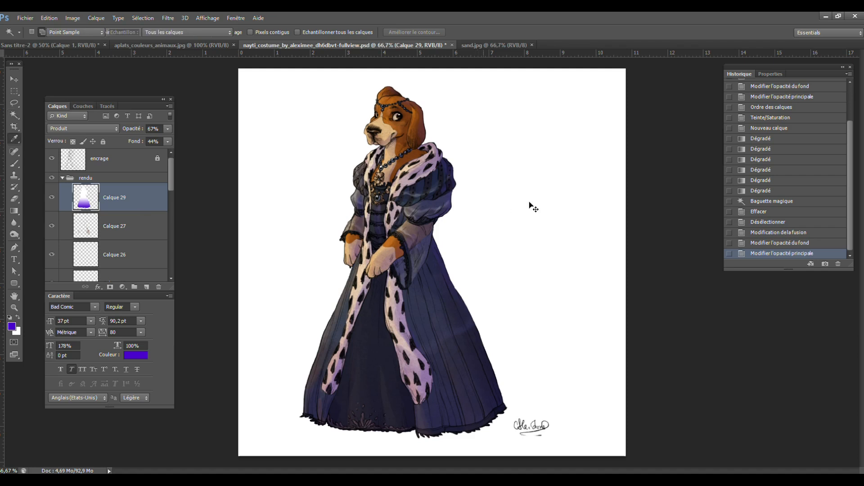
pyautogui.moveTo(723, 271); pyautogui.dragTo(777, 269)
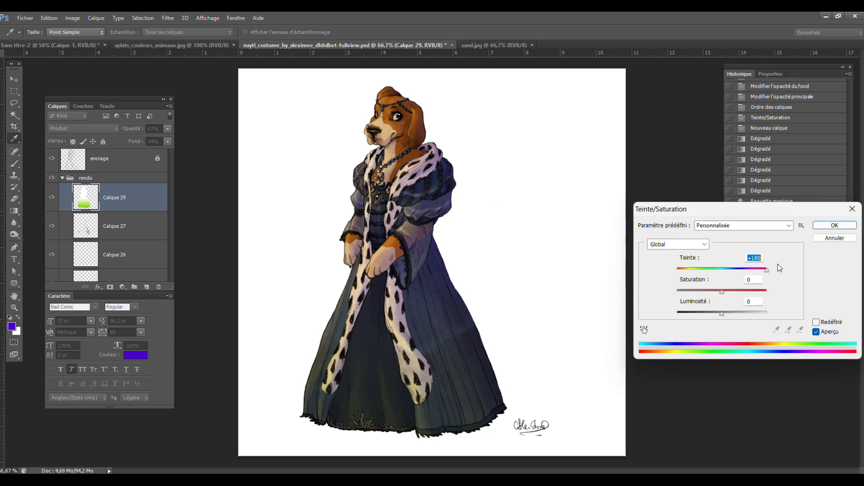
pyautogui.moveTo(673, 281); pyautogui.dragTo(751, 280)
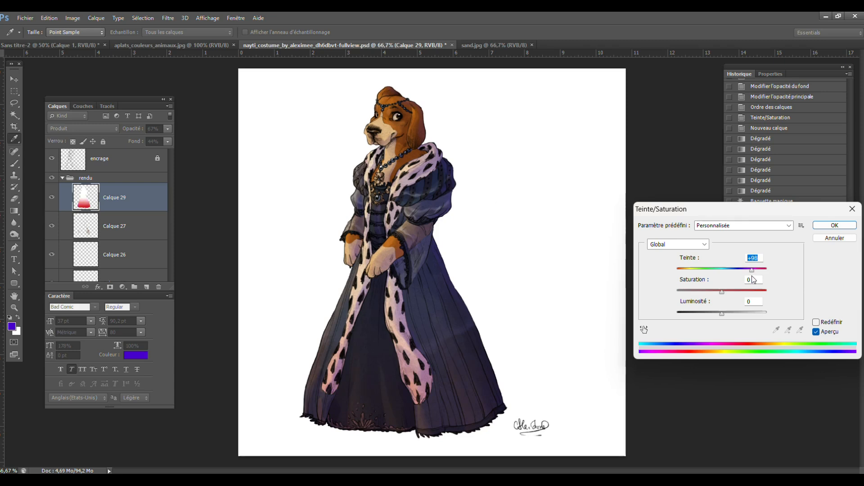
pyautogui.click(834, 225)
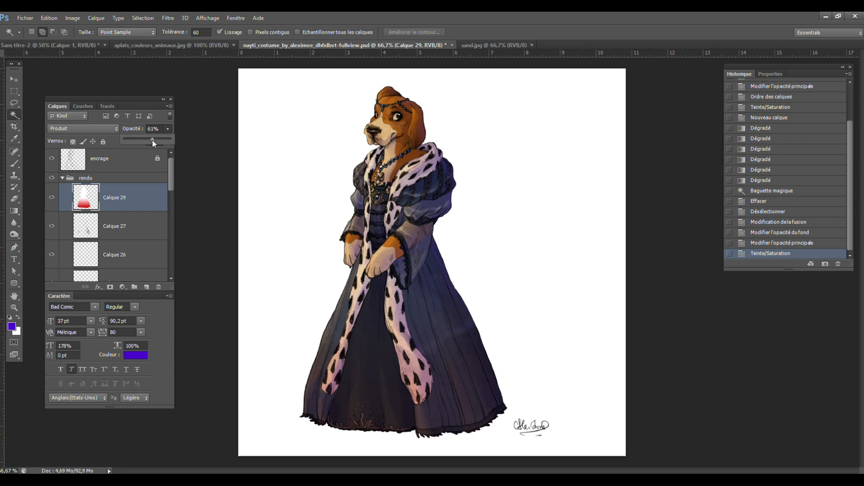
# - Lower Calque 29's opacity to 41% and save the document
pyautogui.moveTo(153, 141); pyautogui.dragTo(143, 142)
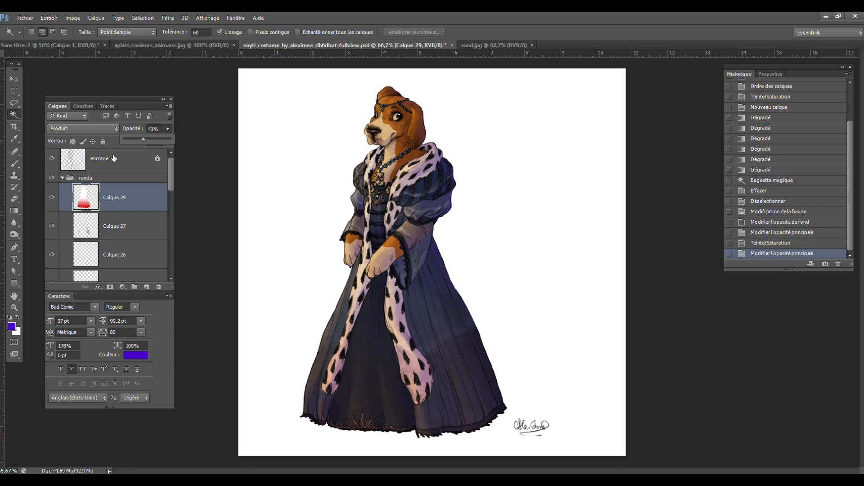
pyautogui.click(53, 206)
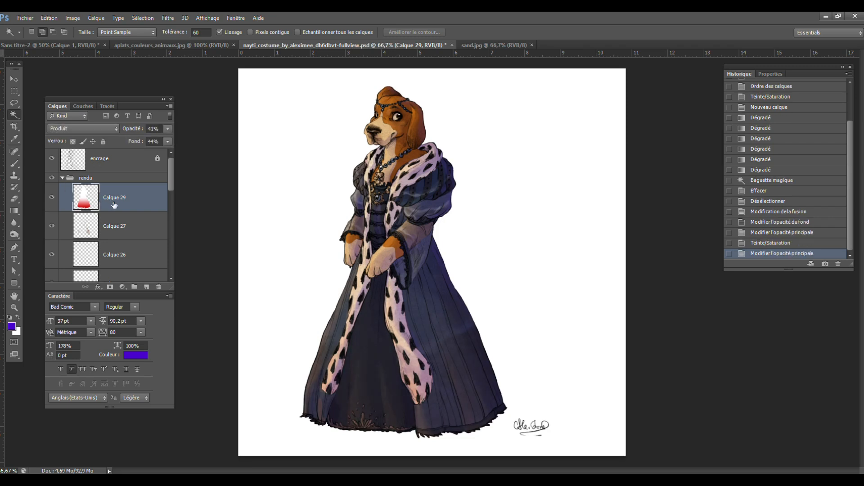
pyautogui.hotkey('ctrl', 's')
# - Add a new layer above Calque 29 and fill it with a linear blue-violet to white gradient from head to lower skirt
pyautogui.click(146, 287)
pyautogui.click(14, 211)
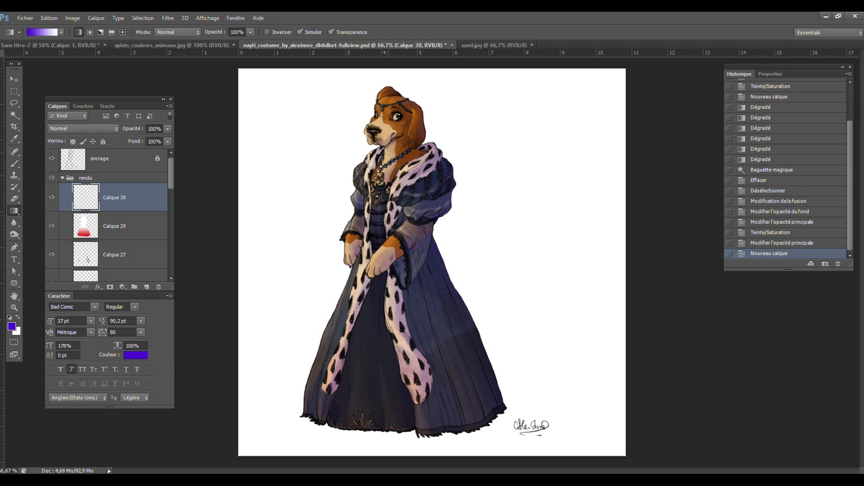
pyautogui.moveTo(355, 109); pyautogui.dragTo(383, 399)
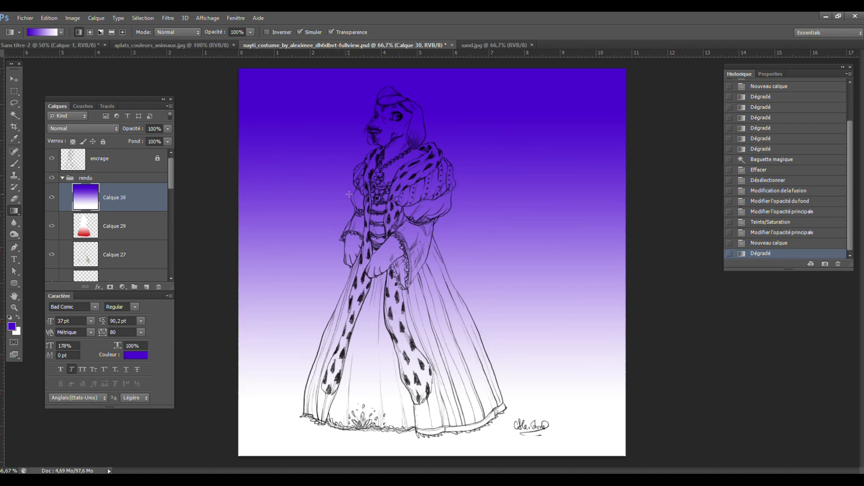
# - Try to warp the gradient on Calque 30 into an arch around the character by pulling in its sides
pyautogui.hotkey('ctrl', 't')
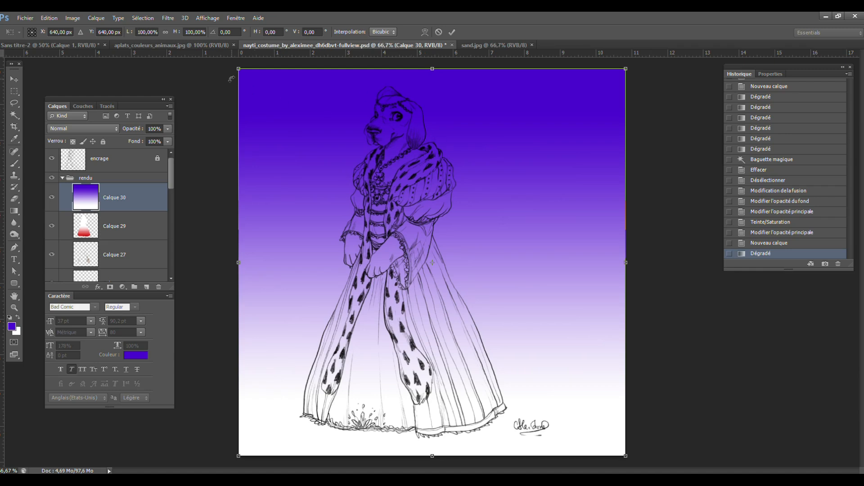
pyautogui.moveTo(238, 69); pyautogui.dragTo(273, 109)
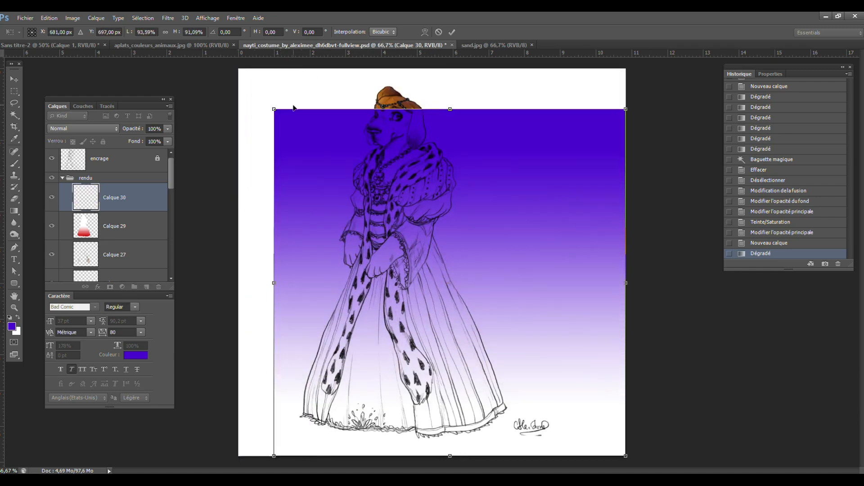
pyautogui.hotkey('ctrl', 'z')
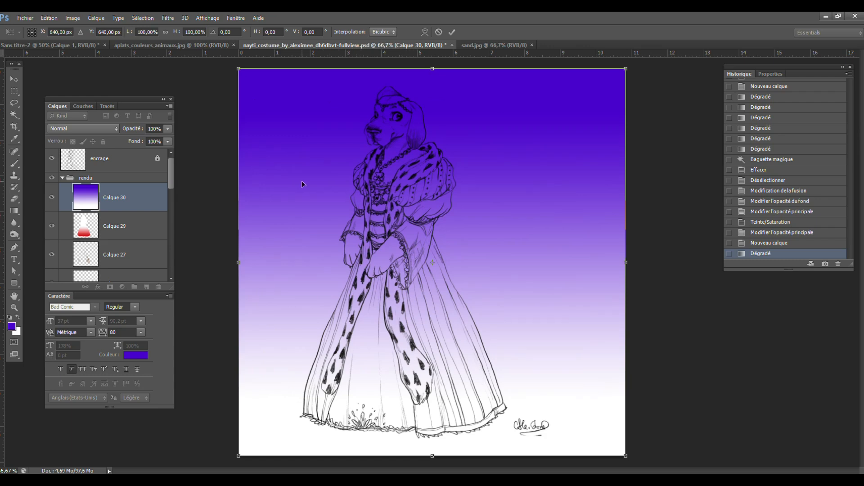
pyautogui.rightClick(300, 181)
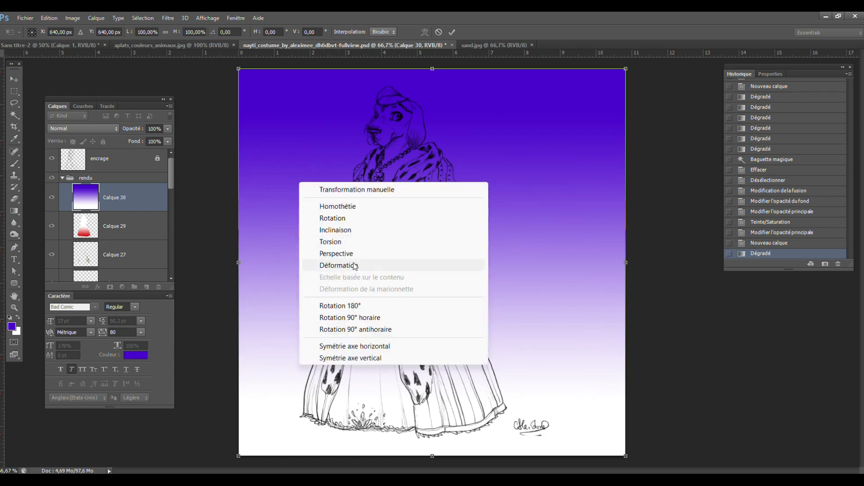
pyautogui.click(337, 266)
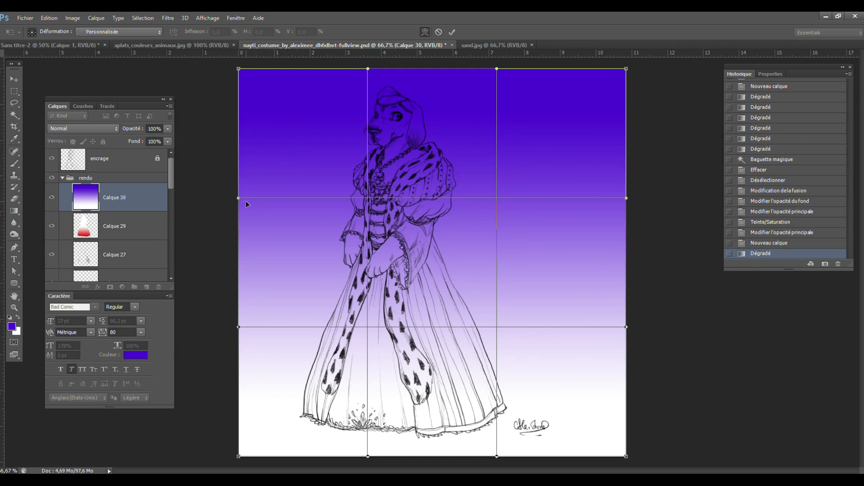
pyautogui.moveTo(246, 200); pyautogui.dragTo(338, 297)
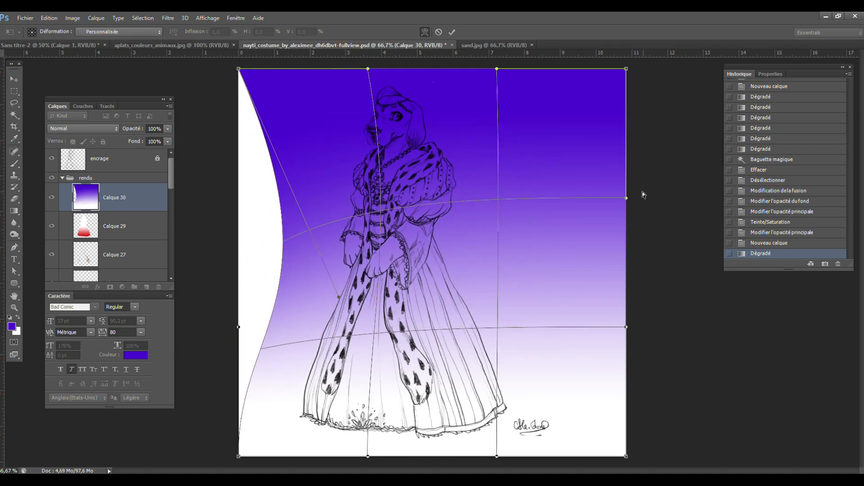
pyautogui.moveTo(625, 199); pyautogui.dragTo(464, 251)
pyautogui.moveTo(422, 328); pyautogui.dragTo(413, 180)
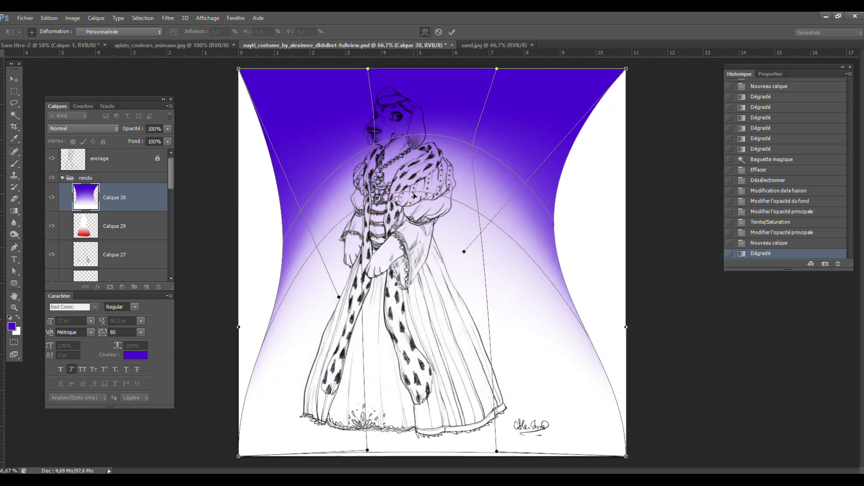
# - Pull the warped gradient's upper corners inward and its violet area down over the skirt, apply the warp and delete Calque 30
pyautogui.moveTo(339, 297); pyautogui.dragTo(282, 219)
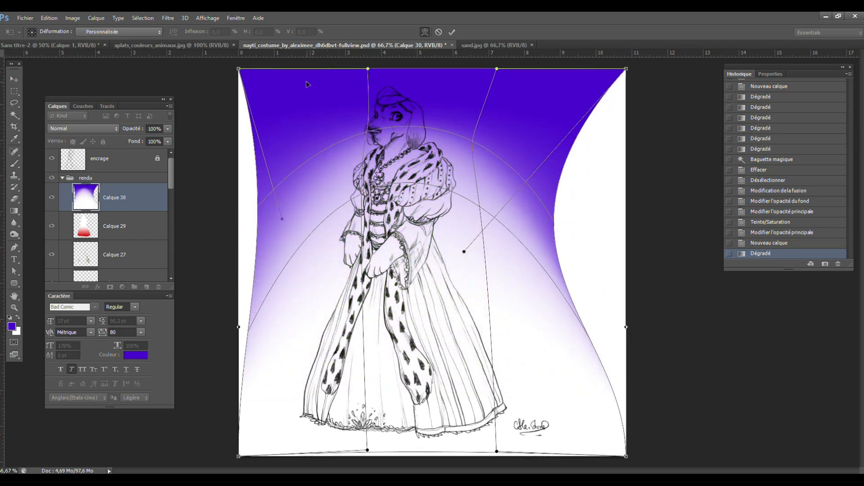
pyautogui.moveTo(240, 71); pyautogui.dragTo(292, 152)
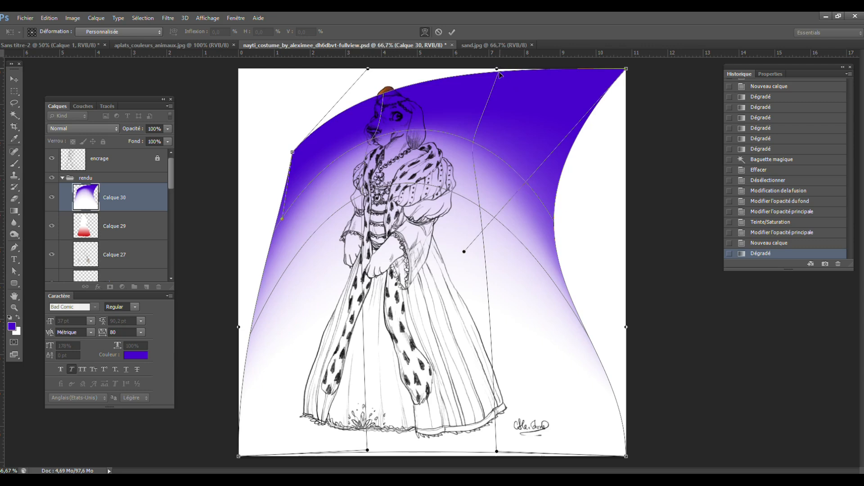
pyautogui.moveTo(496, 69); pyautogui.dragTo(482, 115)
pyautogui.moveTo(625, 70); pyautogui.dragTo(570, 189)
pyautogui.moveTo(436, 150); pyautogui.dragTo(483, 395)
pyautogui.press('Return')
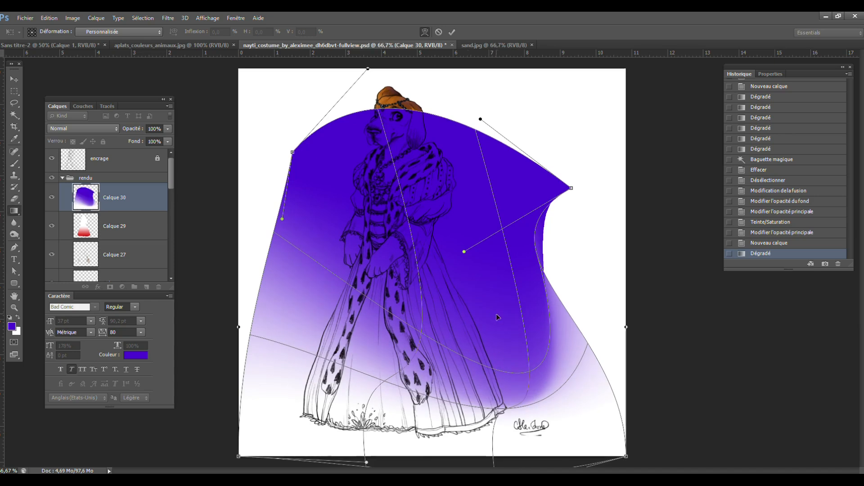
pyautogui.press('Delete')
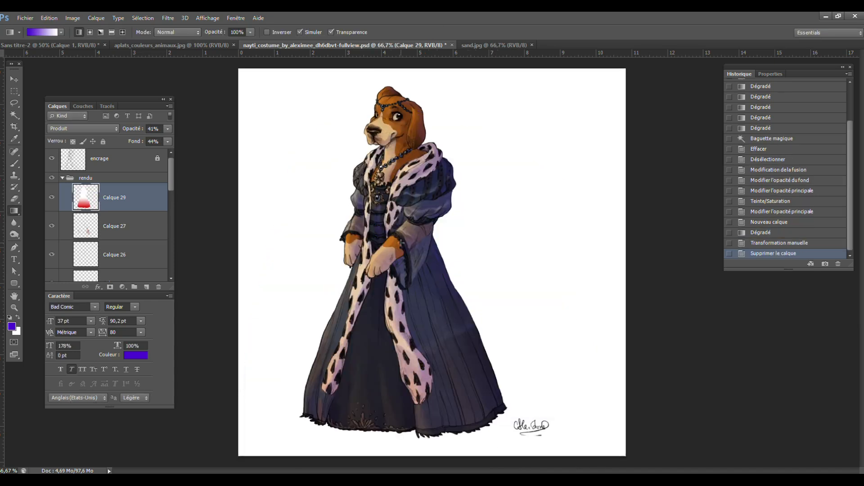
# - Collapse the rendu group and select it in the layer stack
pyautogui.click(62, 178)
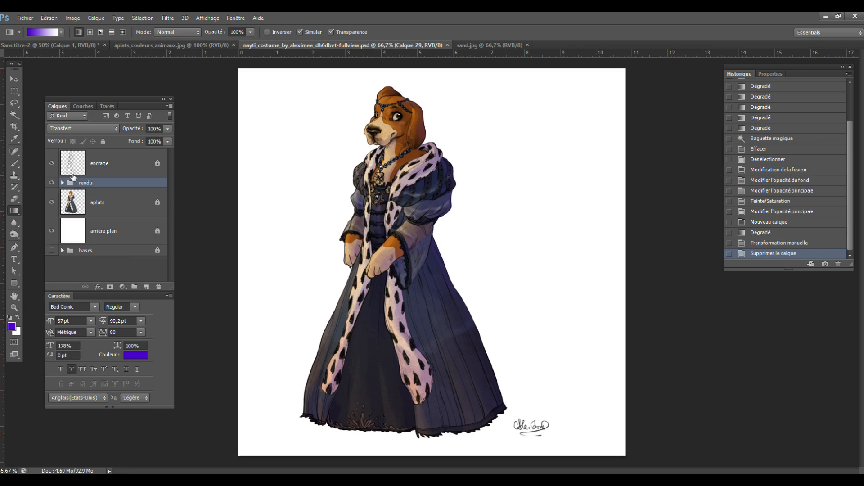
pyautogui.click(83, 183)
pyautogui.rightClick(97, 184)
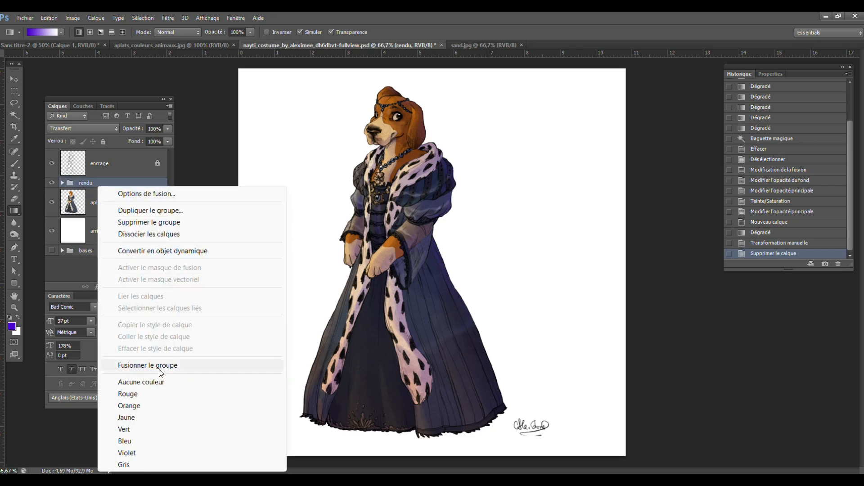
pyautogui.click(86, 195)
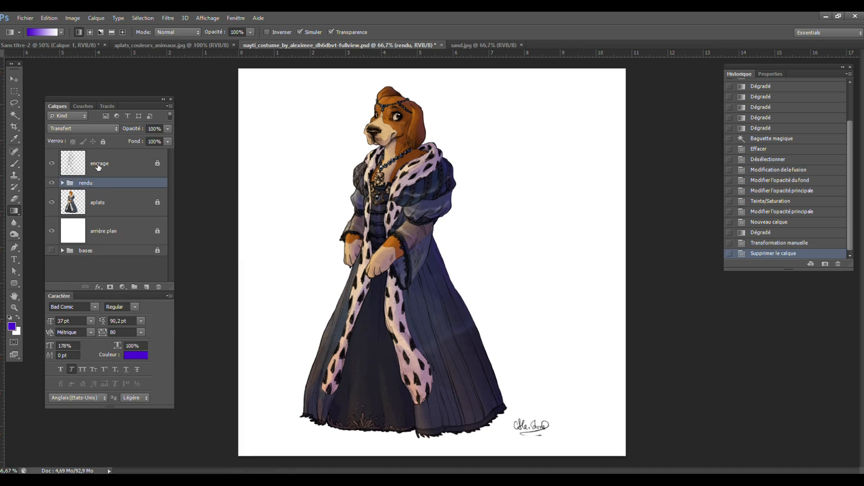
# - Hide the encrage layer and the rendu group, and unlock the aplats layer
pyautogui.moveTo(52, 170); pyautogui.dragTo(52, 183)
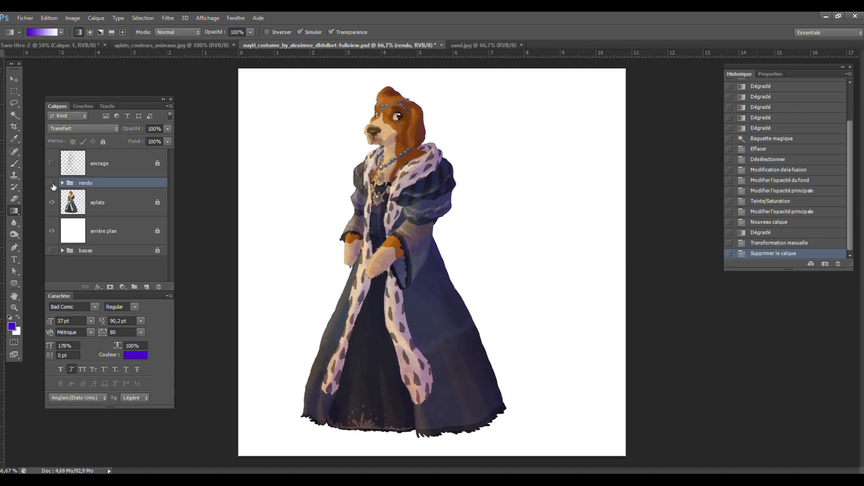
pyautogui.click(104, 203)
pyautogui.click(103, 143)
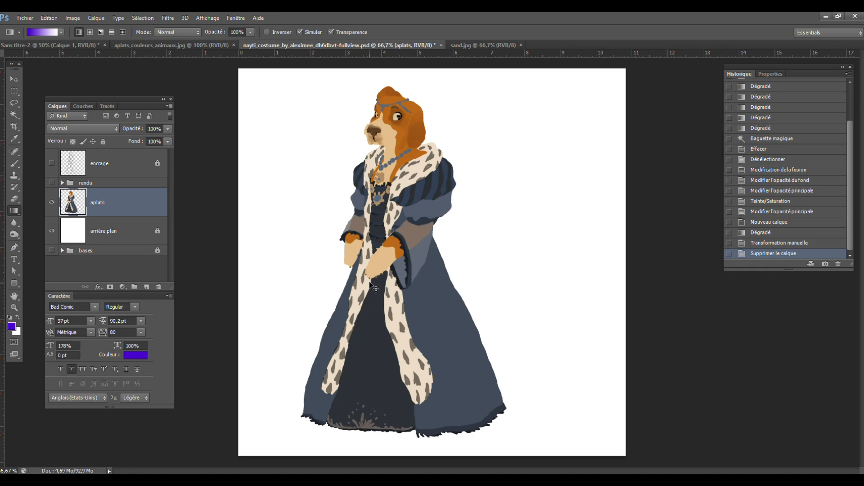
# - Try to warp the whole figure on the aplats layer by pulling the mesh outward and down, and revert the transformation
pyautogui.hotkey('ctrl', 't')
pyautogui.rightClick(458, 224)
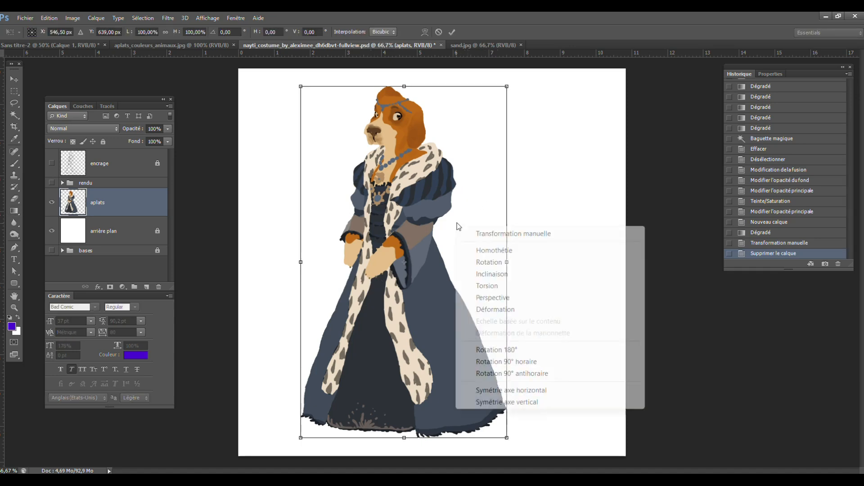
pyautogui.click(495, 308)
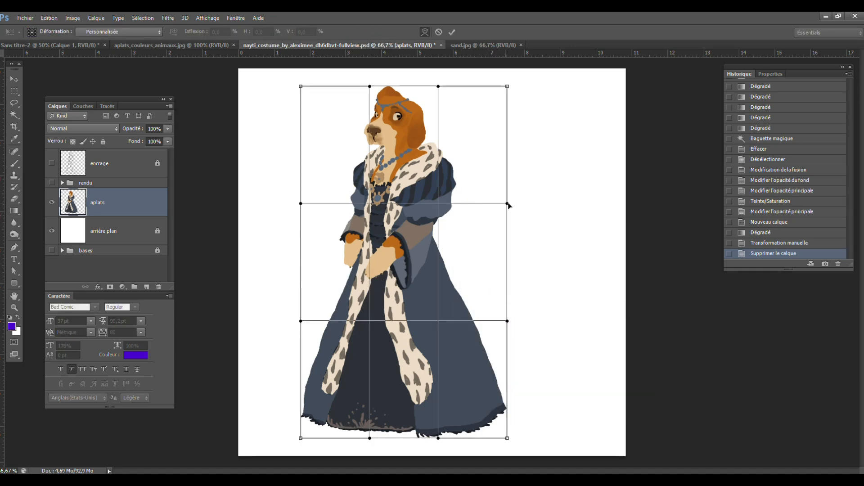
pyautogui.moveTo(508, 204); pyautogui.dragTo(631, 285)
pyautogui.moveTo(443, 225); pyautogui.dragTo(486, 288)
pyautogui.moveTo(311, 236); pyautogui.dragTo(228, 280)
pyautogui.moveTo(304, 162); pyautogui.dragTo(238, 138)
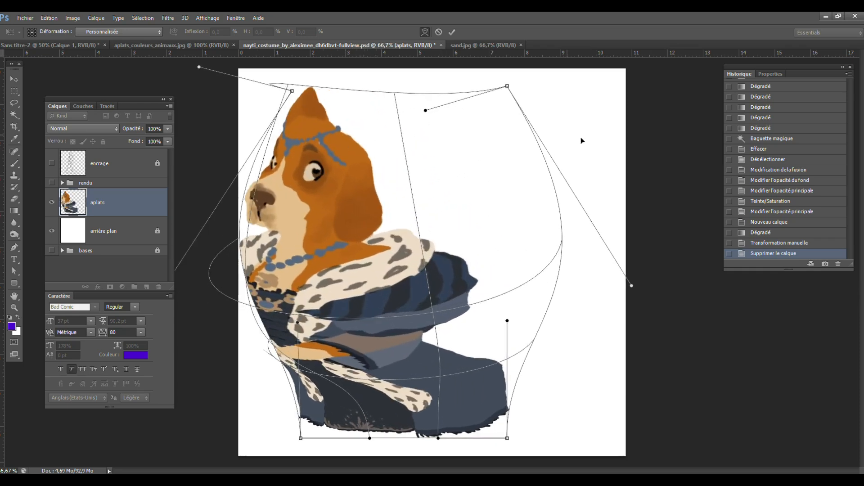
pyautogui.click(781, 243)
pyautogui.click(781, 246)
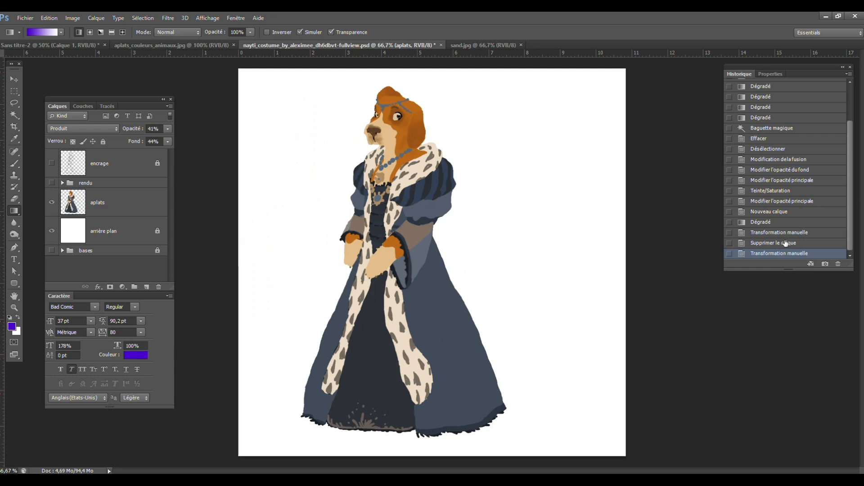
# - Set the Lasso's feather to 0 px and clear the lasso selection made around the head
pyautogui.click(14, 104)
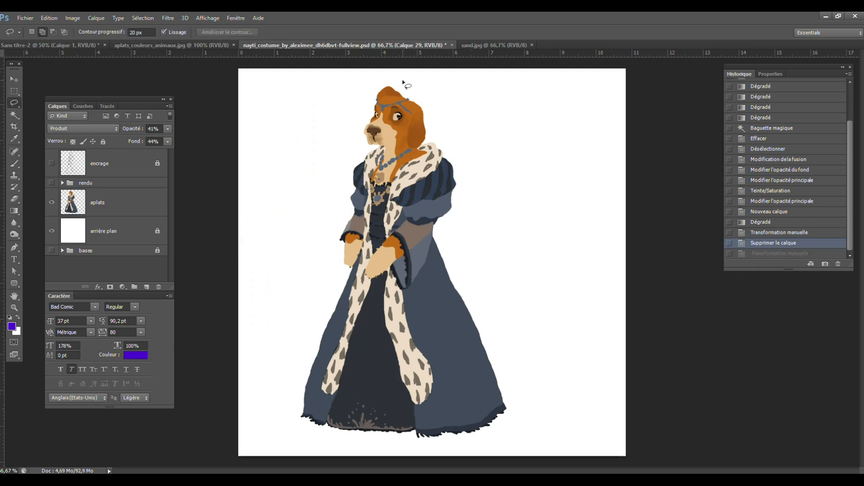
pyautogui.moveTo(401, 77)
pyautogui.mouseDown()
pyautogui.moveTo(372, 82)
pyautogui.moveTo(349, 130)
pyautogui.moveTo(356, 143)
pyautogui.moveTo(412, 151)
pyautogui.moveTo(430, 142)
pyautogui.moveTo(443, 95)
pyautogui.mouseUp()
pyautogui.click(132, 33)
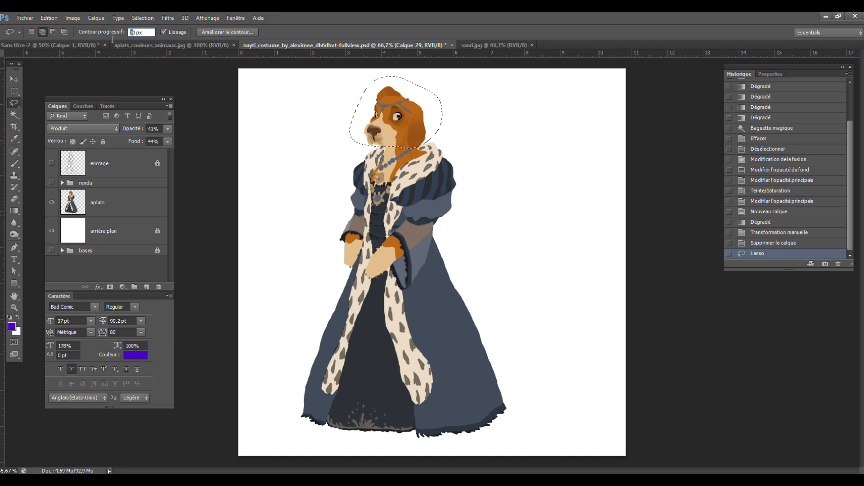
pyautogui.write('5')
pyautogui.write('0')
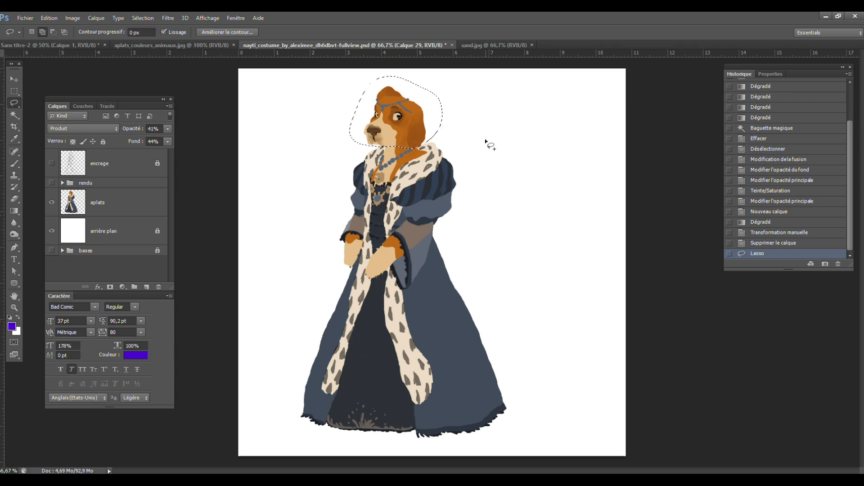
pyautogui.click(460, 121)
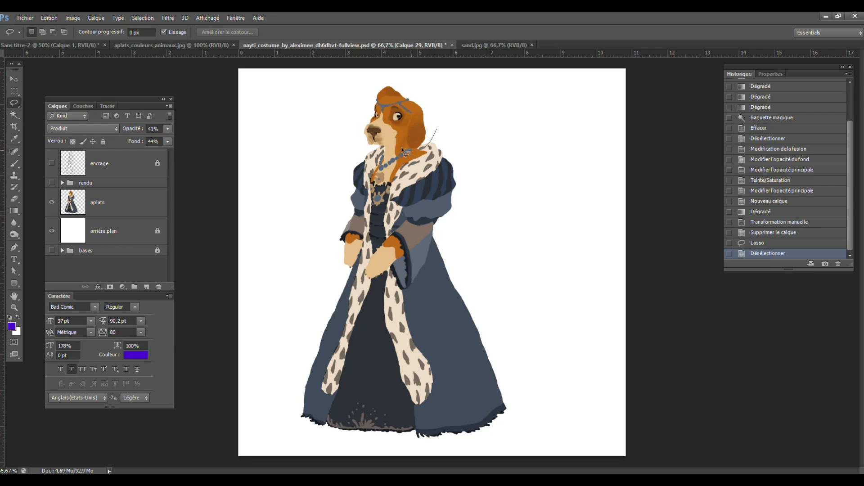
# - Lasso the head without feathering, try to scale the selected area on Calque 29, and undo the transformation
pyautogui.moveTo(387, 150)
pyautogui.mouseDown()
pyautogui.moveTo(340, 134)
pyautogui.moveTo(353, 79)
pyautogui.moveTo(413, 70)
pyautogui.moveTo(444, 95)
pyautogui.mouseUp()
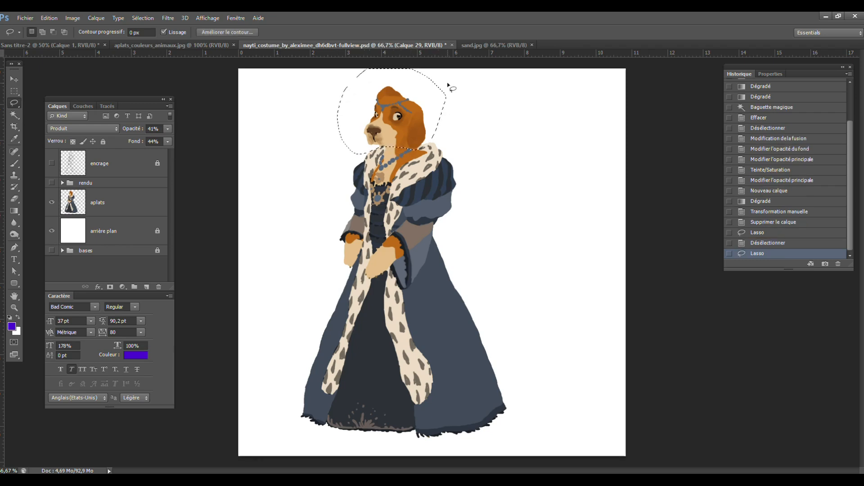
pyautogui.hotkey('ctrl', 't')
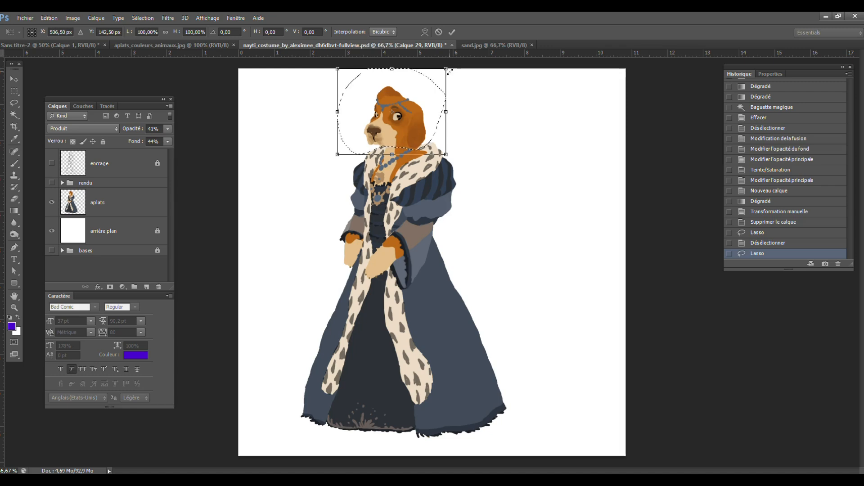
pyautogui.moveTo(448, 69); pyautogui.dragTo(469, 61)
pyautogui.press('Return')
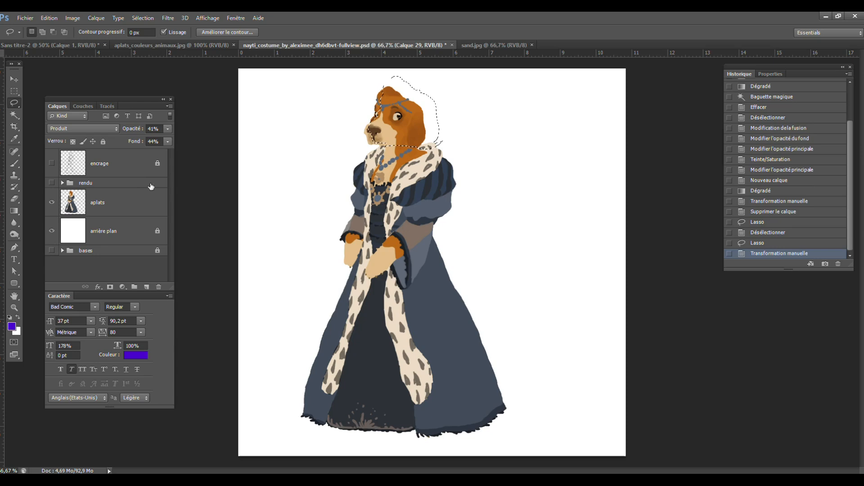
pyautogui.hotkey('ctrl', 'z')
# - Try to enlarge the lassoed head on the aplats layer to about 148%, and return to the first lasso selection
pyautogui.click(142, 204)
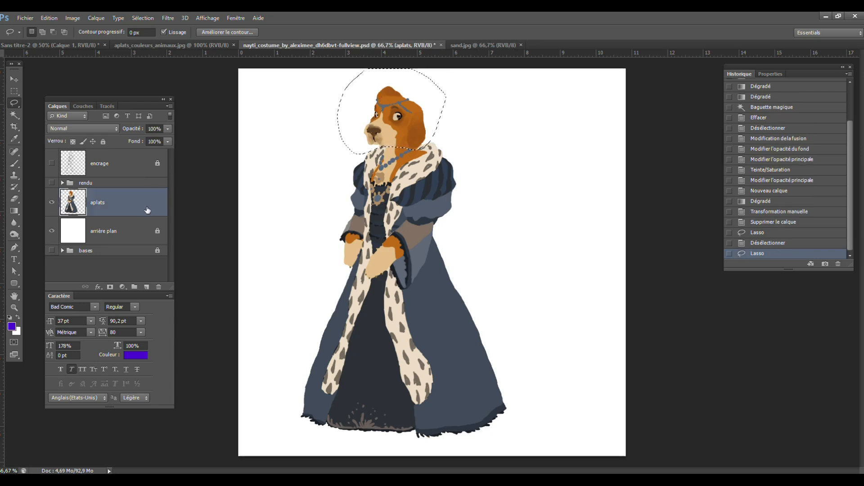
pyautogui.hotkey('ctrl', 't')
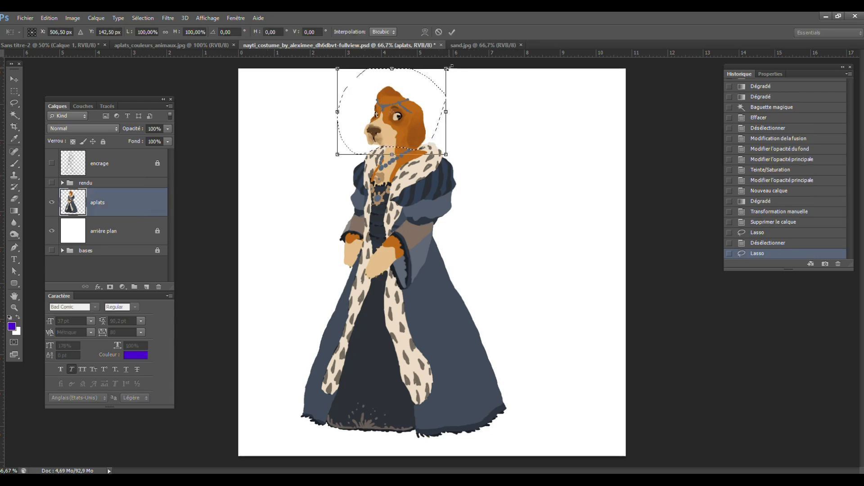
pyautogui.moveTo(446, 69); pyautogui.dragTo(517, 37)
pyautogui.moveTo(461, 88)
pyautogui.mouseDown()
pyautogui.moveTo(560, 118)
pyautogui.moveTo(559, 142)
pyautogui.moveTo(461, 87)
pyautogui.mouseUp()
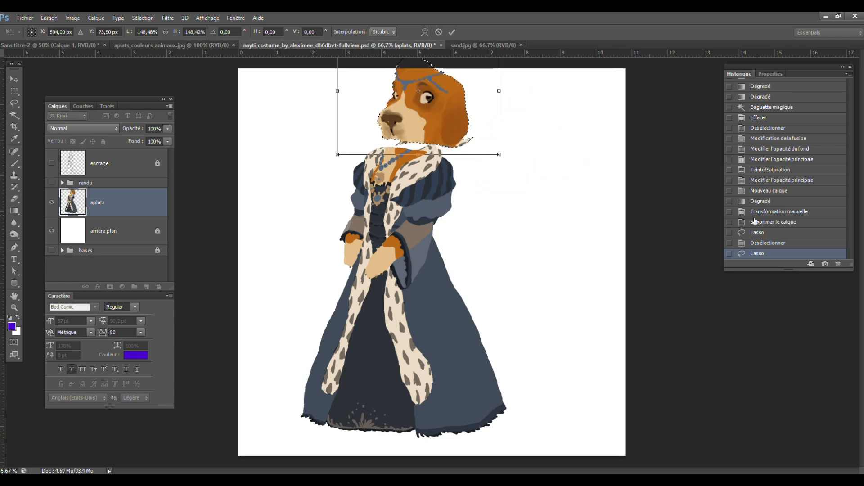
pyautogui.press('Return')
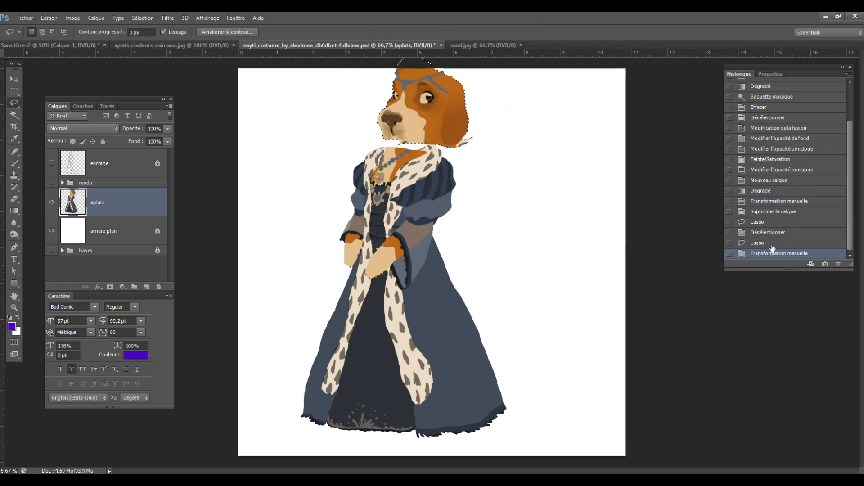
pyautogui.click(765, 222)
# - Try to squeeze the feathered head selection on aplats to about 74% width and 114% height, and revert to before the lasso
pyautogui.click(137, 202)
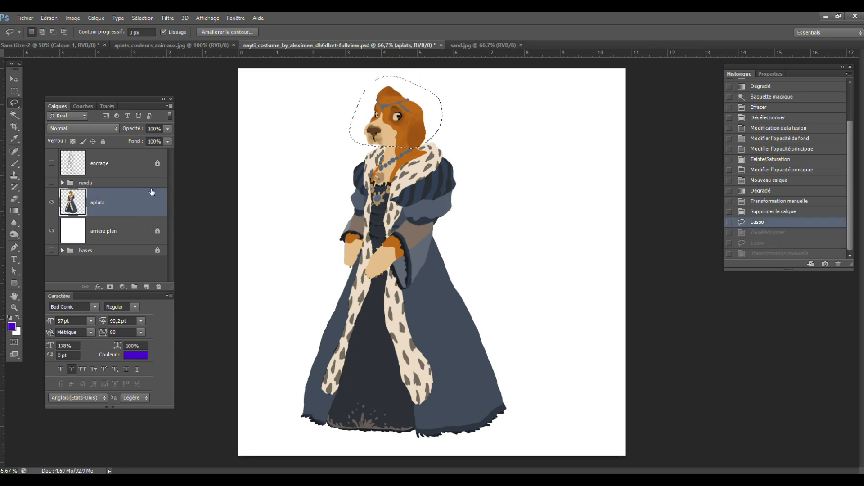
pyautogui.hotkey('ctrl', 't')
pyautogui.moveTo(458, 59); pyautogui.dragTo(430, 45)
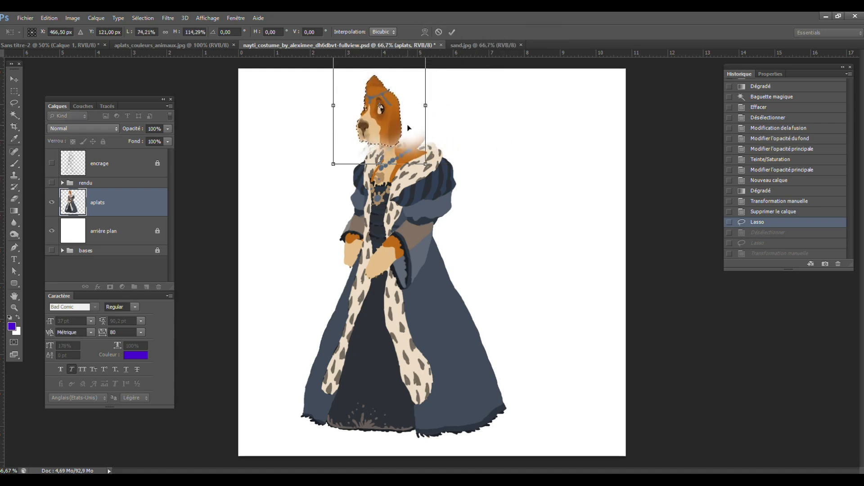
pyautogui.press('Return')
pyautogui.hotkey('ctrl', 'd')
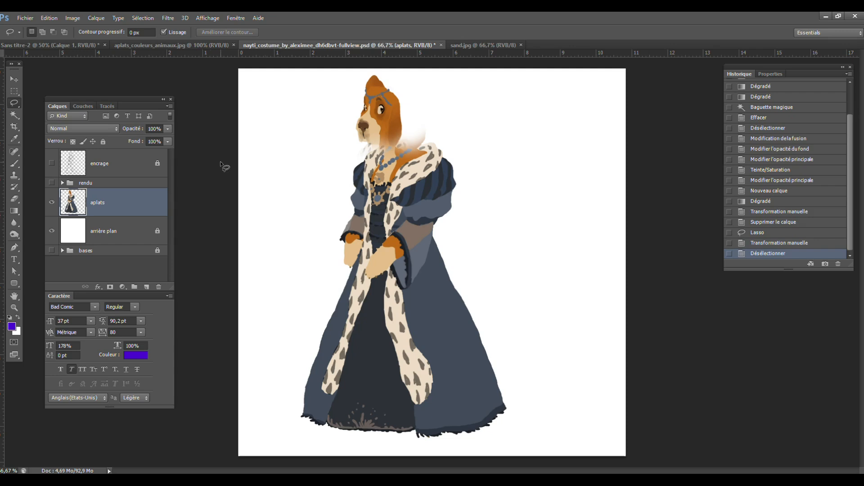
pyautogui.click(768, 223)
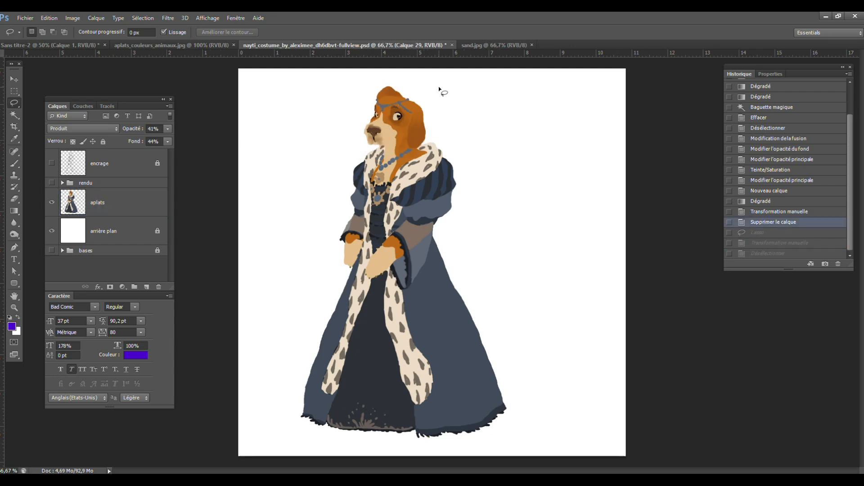
# - Lasso the head and try to warp the selected area on Calque 29 by pulling its muzzle side outward
pyautogui.moveTo(439, 88)
pyautogui.mouseDown()
pyautogui.moveTo(400, 70)
pyautogui.moveTo(363, 83)
pyautogui.moveTo(347, 130)
pyautogui.moveTo(356, 145)
pyautogui.moveTo(417, 151)
pyautogui.moveTo(445, 121)
pyautogui.mouseUp()
pyautogui.hotkey('ctrl', 't')
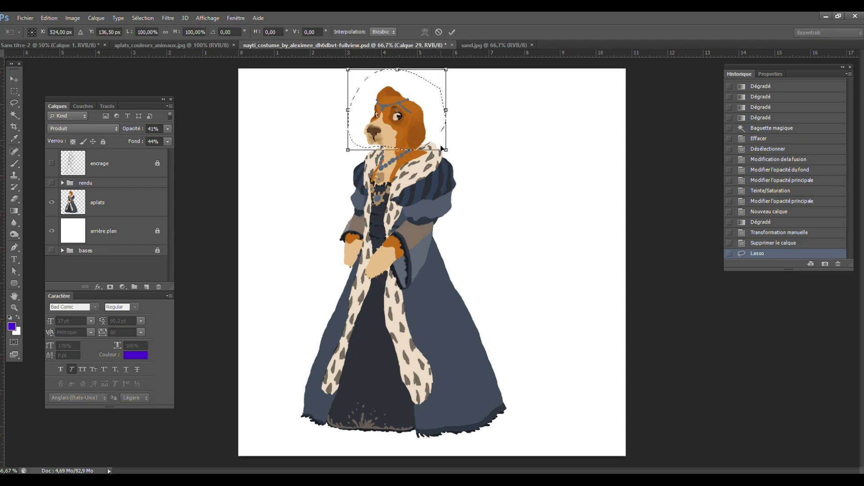
pyautogui.rightClick(420, 140)
pyautogui.click(465, 219)
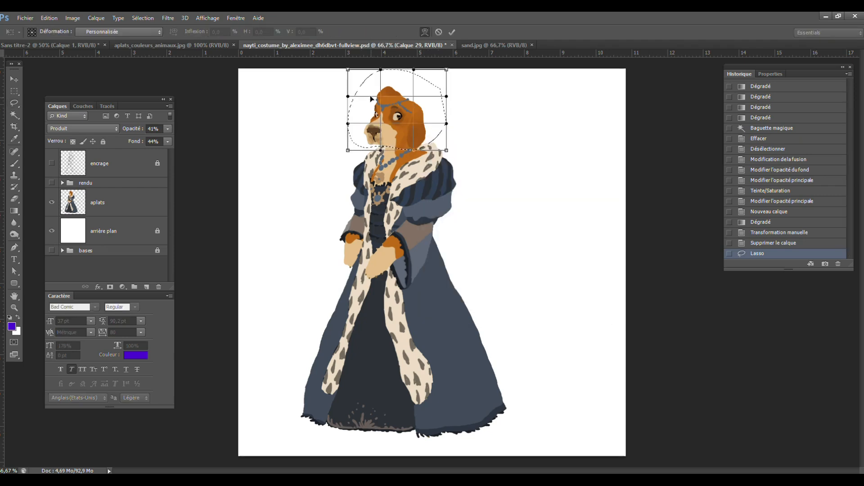
pyautogui.moveTo(349, 96); pyautogui.dragTo(330, 100)
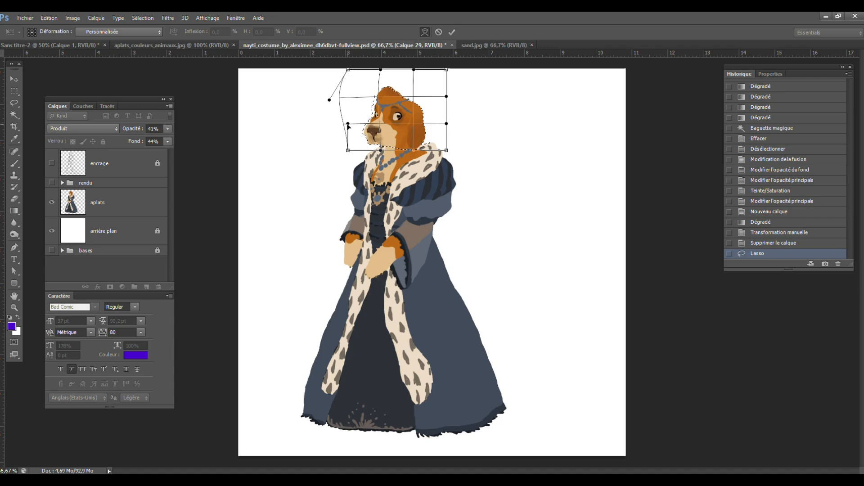
pyautogui.press('Return')
# - Try to warp the lassoed head on the aplats layer by stretching the muzzle and back of the head outward, and revert it
pyautogui.click(145, 203)
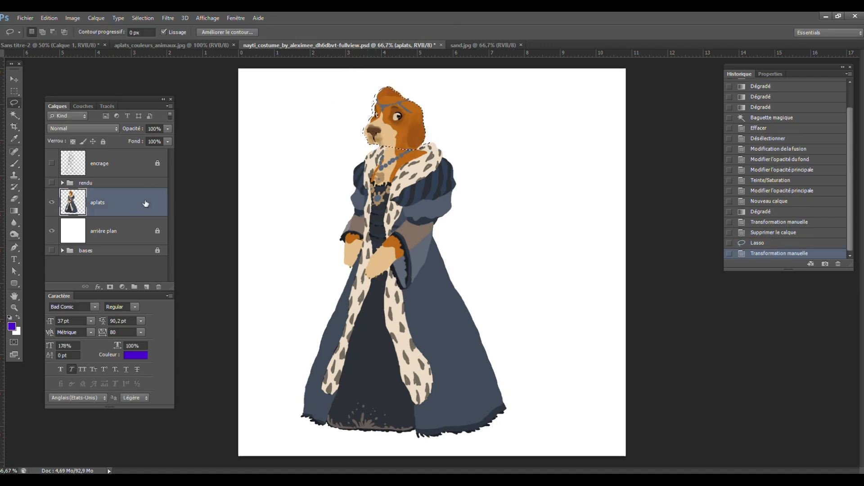
pyautogui.hotkey('ctrl', 't')
pyautogui.rightClick(404, 131)
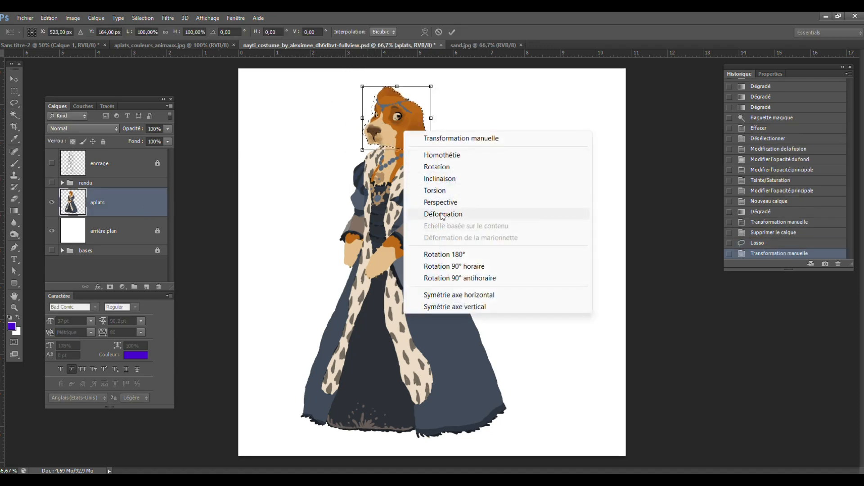
pyautogui.click(443, 216)
pyautogui.moveTo(362, 129); pyautogui.dragTo(335, 122)
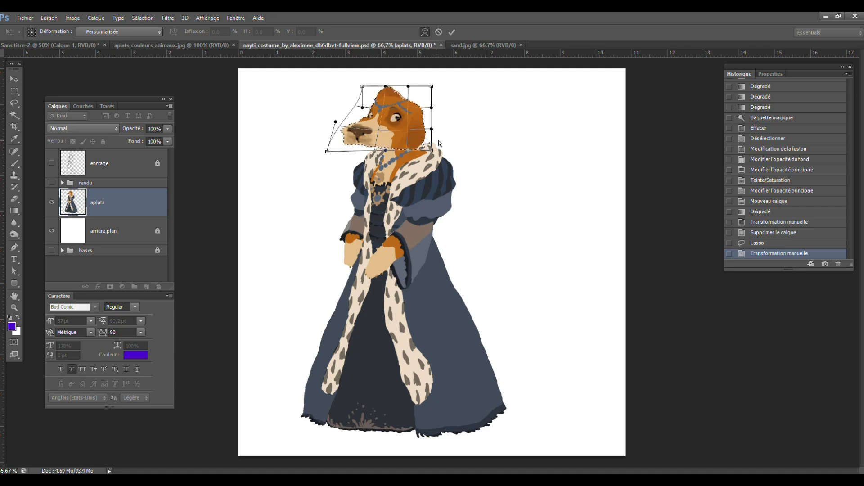
pyautogui.moveTo(431, 128); pyautogui.dragTo(434, 128)
pyautogui.moveTo(444, 126); pyautogui.dragTo(459, 110)
pyautogui.press('Return')
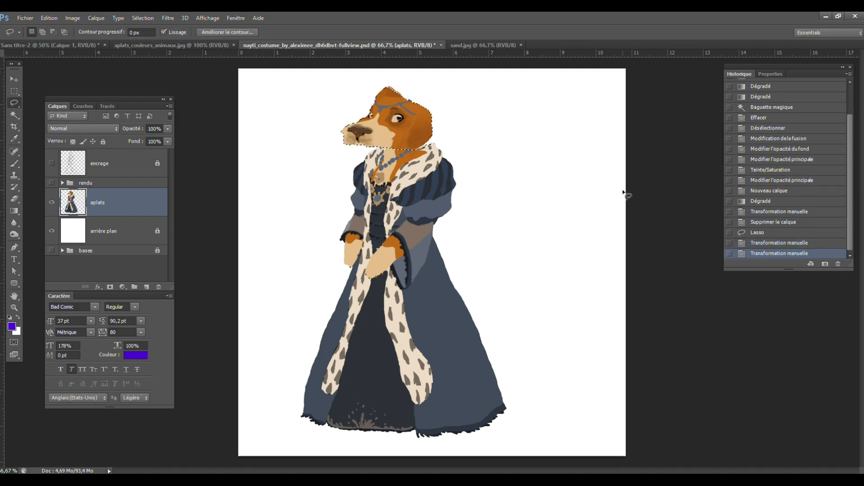
pyautogui.hotkey('ctrl', 'd')
pyautogui.click(772, 214)
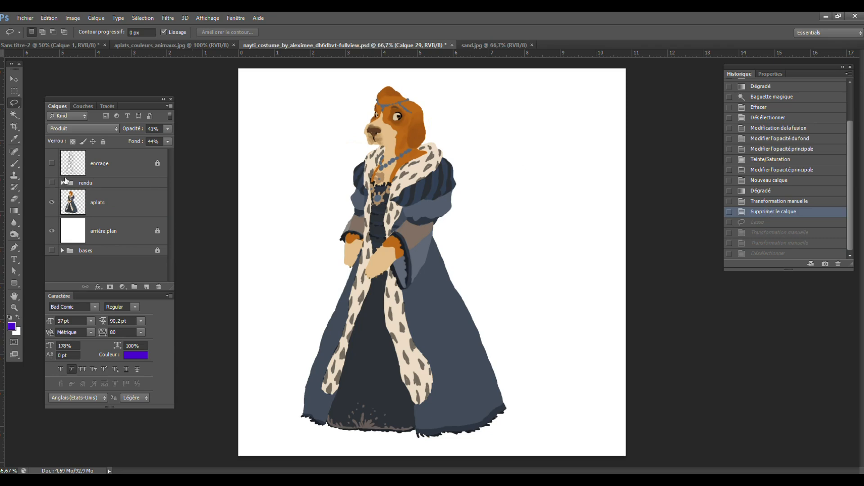
# - Show the rendu group and the encrage layer again
pyautogui.click(52, 183)
pyautogui.click(51, 163)
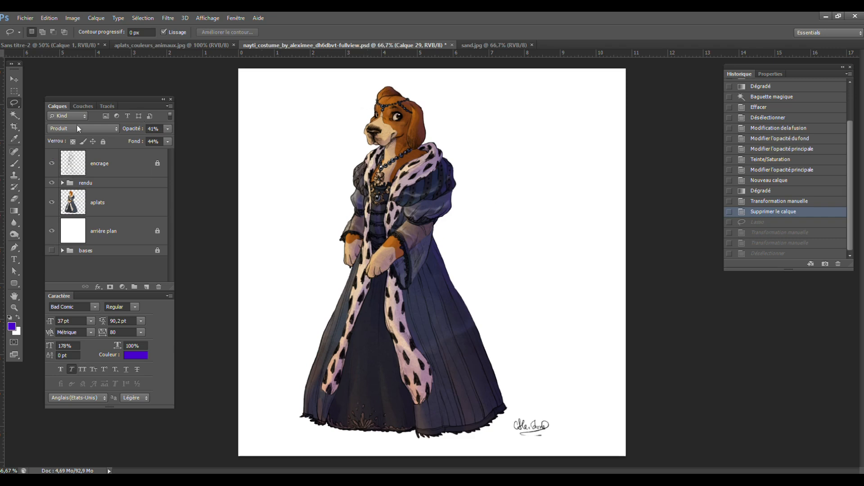
# - Duplicate the encrage layer as encrage copie, leaving the original hidden and the copy unlocked
pyautogui.click(105, 167)
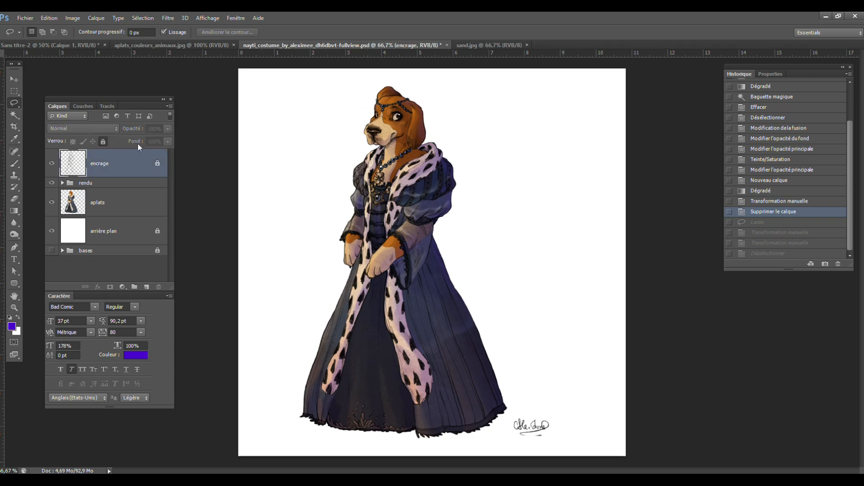
pyautogui.rightClick(103, 165)
pyautogui.click(171, 89)
pyautogui.press('Return')
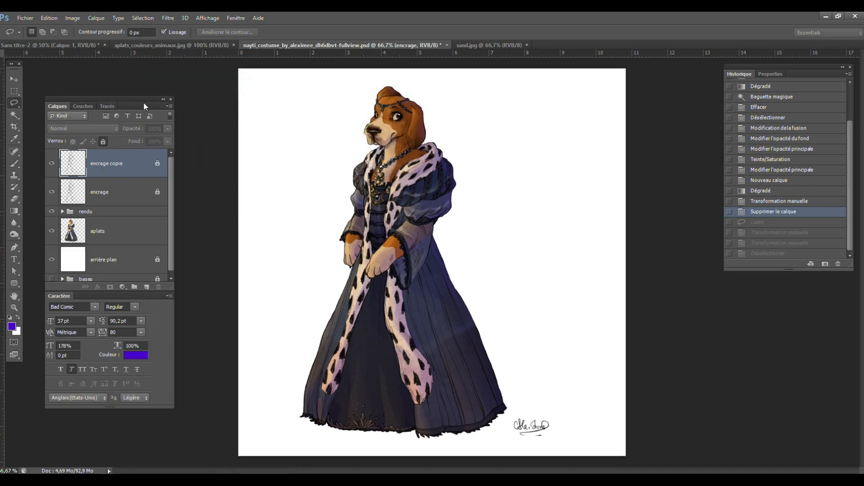
pyautogui.click(52, 190)
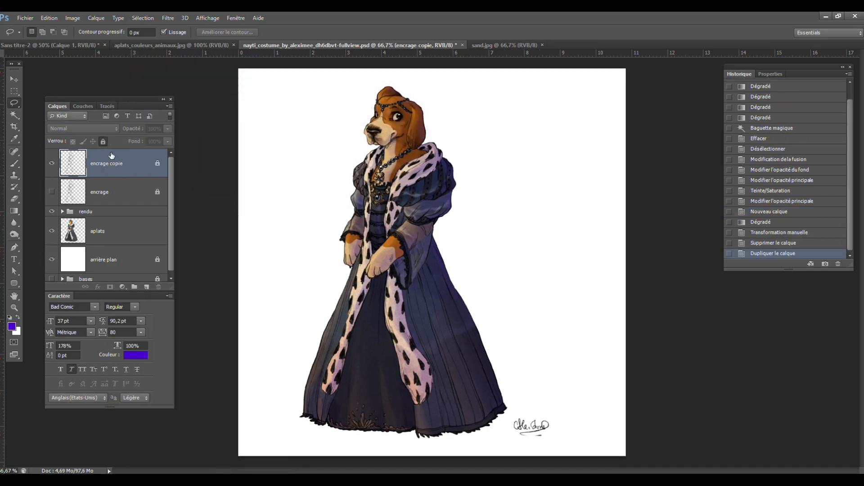
pyautogui.click(103, 142)
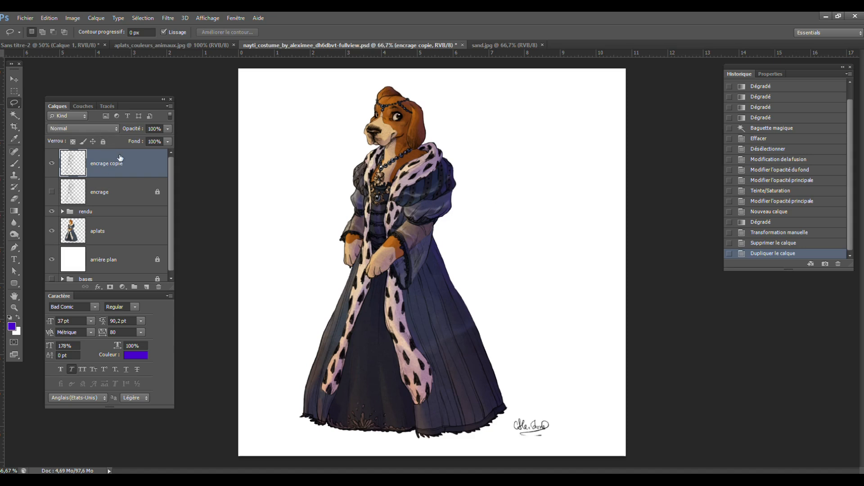
# - Lower the encrage copie layer's opacity to 79% and its fill to 90%
pyautogui.click(168, 129)
pyautogui.moveTo(166, 141)
pyautogui.mouseDown()
pyautogui.moveTo(148, 155)
pyautogui.moveTo(158, 153)
pyautogui.mouseUp()
pyautogui.click(174, 139)
pyautogui.click(168, 142)
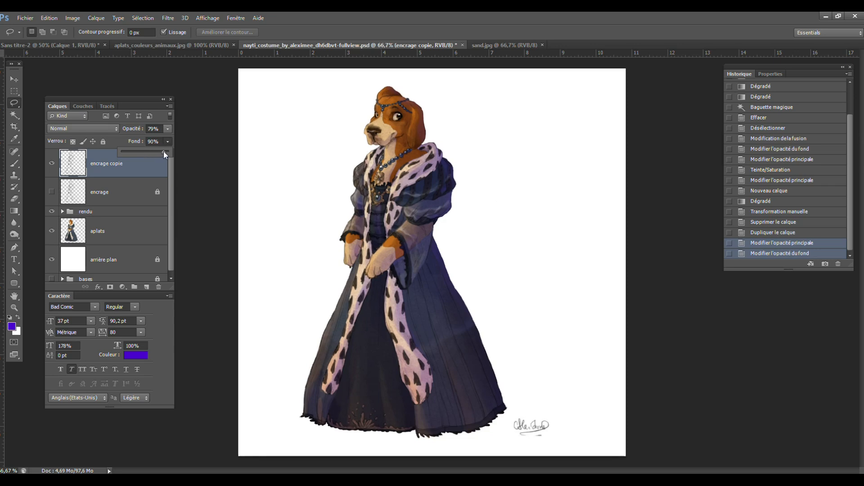
# - Set the encrage copie layer's opacity to 88% and compare the softened lines with the original encrage layer
pyautogui.click(168, 130)
pyautogui.moveTo(163, 139); pyautogui.dragTo(165, 138)
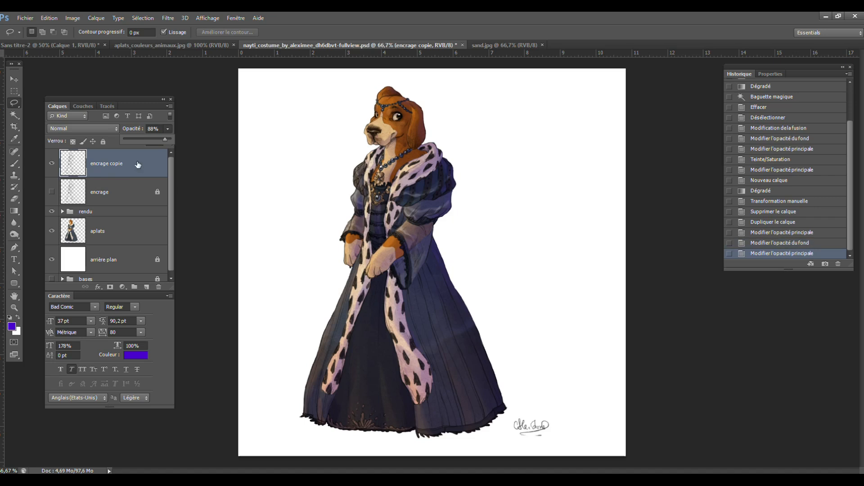
pyautogui.click(113, 172)
pyautogui.click(52, 165)
pyautogui.click(51, 166)
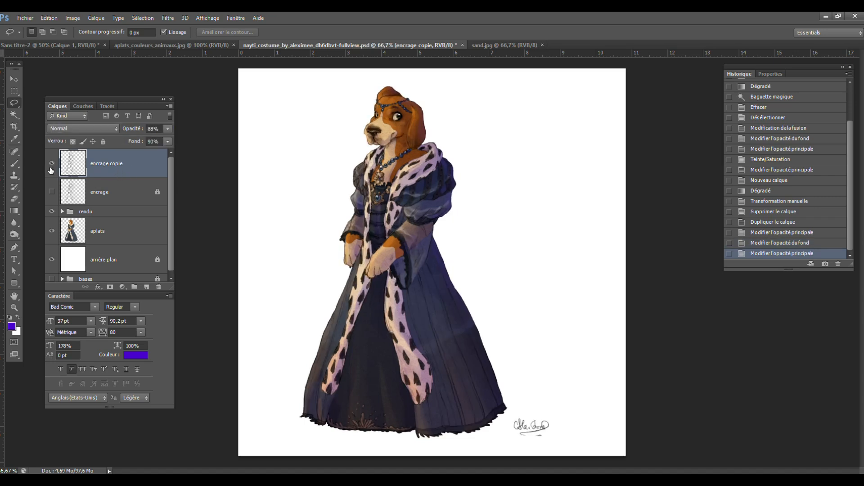
pyautogui.click(52, 193)
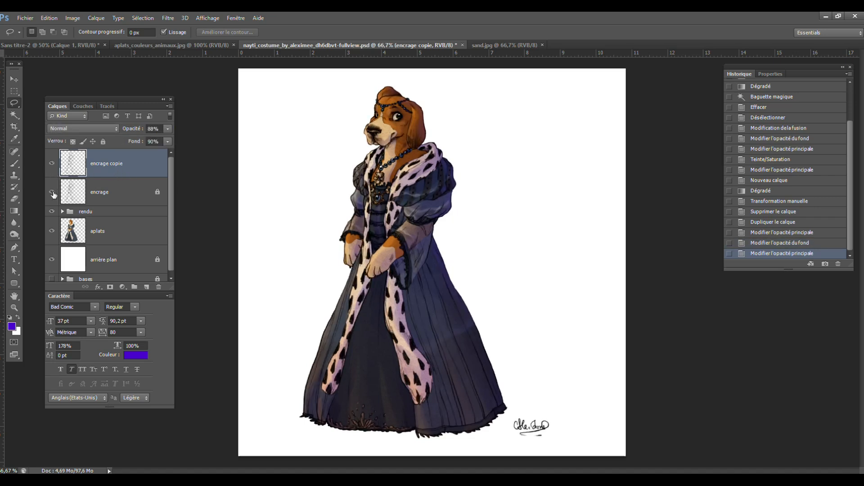
pyautogui.click(52, 193)
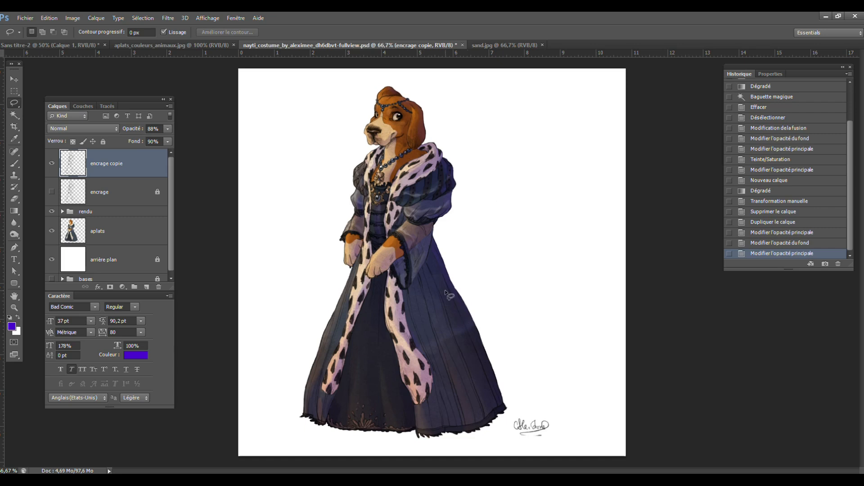
# - Lasso the ink details around both eyes, the muzzle and the corner of the mouth into one combined selection
pyautogui.click(13, 307)
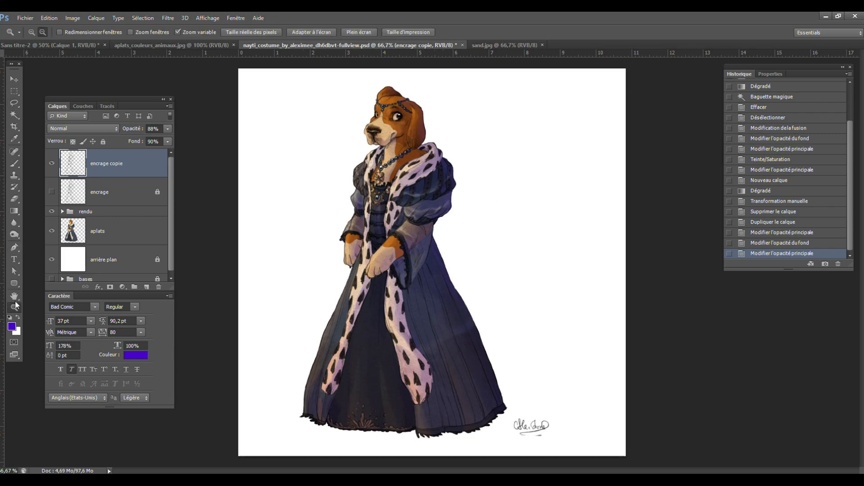
pyautogui.click(412, 97)
pyautogui.click(411, 99)
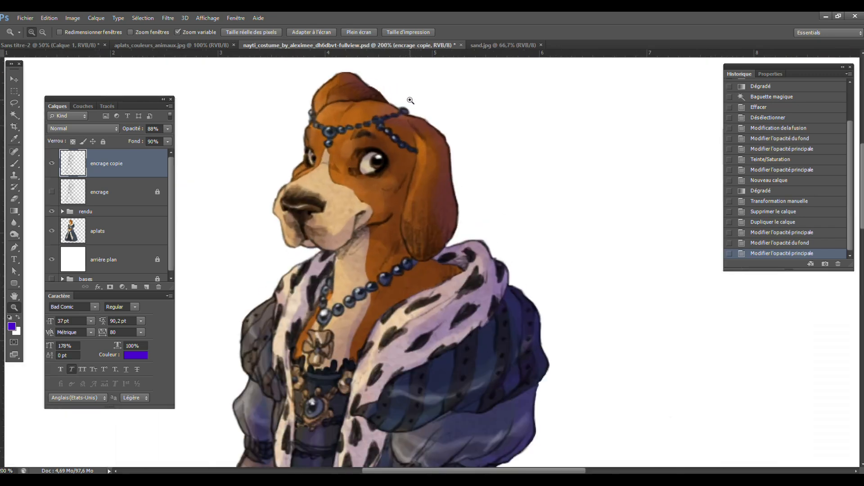
pyautogui.click(14, 103)
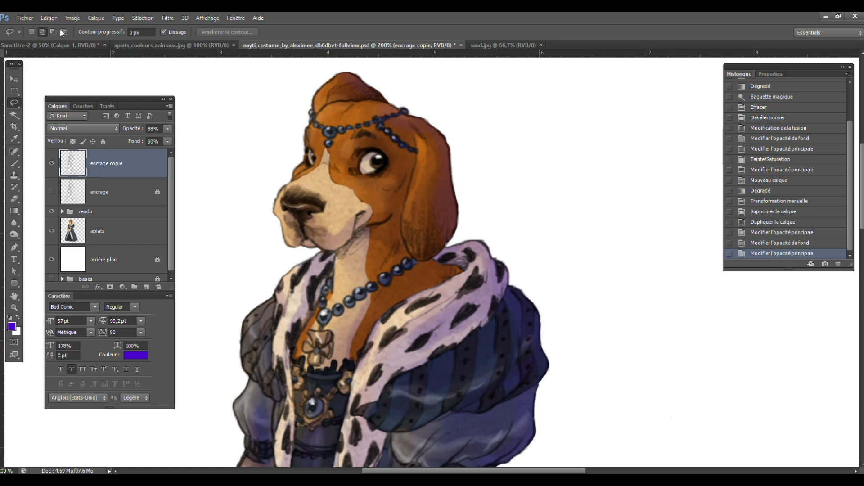
pyautogui.click(51, 163)
pyautogui.click(51, 163)
pyautogui.moveTo(355, 178)
pyautogui.mouseDown()
pyautogui.moveTo(370, 146)
pyautogui.moveTo(396, 165)
pyautogui.mouseUp()
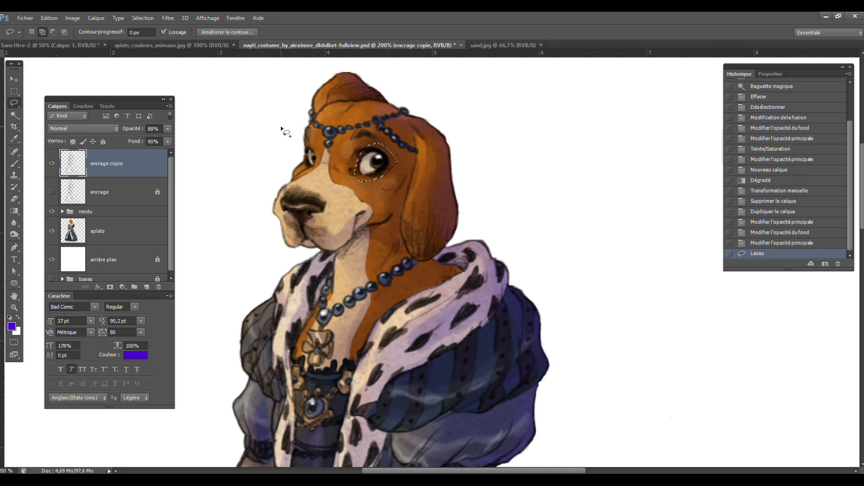
pyautogui.moveTo(311, 142)
pyautogui.mouseDown()
pyautogui.moveTo(298, 149)
pyautogui.moveTo(314, 155)
pyautogui.mouseUp()
pyautogui.moveTo(289, 212)
pyautogui.mouseDown()
pyautogui.moveTo(317, 221)
pyautogui.moveTo(310, 211)
pyautogui.moveTo(301, 239)
pyautogui.moveTo(319, 244)
pyautogui.moveTo(342, 214)
pyautogui.moveTo(367, 219)
pyautogui.moveTo(355, 222)
pyautogui.moveTo(372, 211)
pyautogui.moveTo(355, 221)
pyautogui.mouseUp()
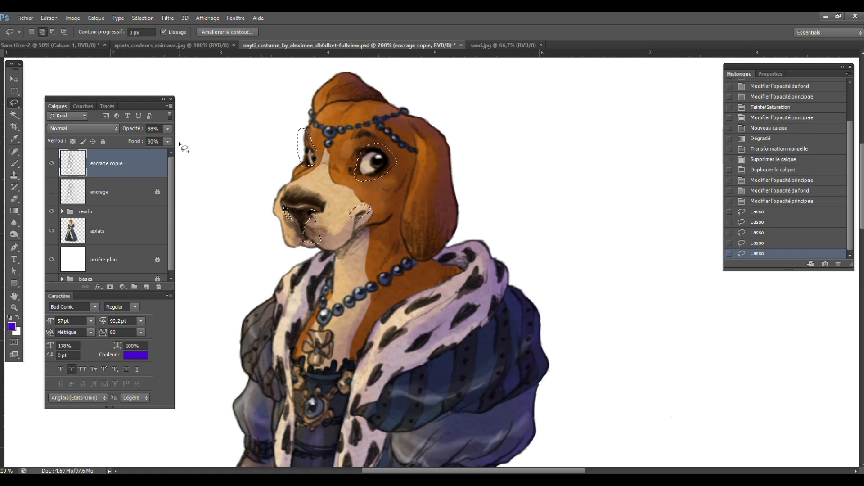
# - Duplicate the encrage copie layer as encrage copie 2 and compare the face with the duplicate hidden and shown
pyautogui.rightClick(106, 164)
pyautogui.click(180, 92)
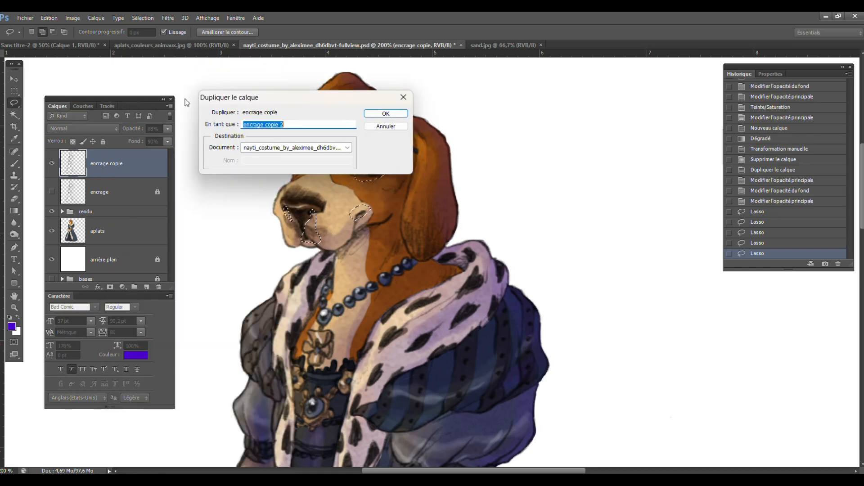
pyautogui.press('Return')
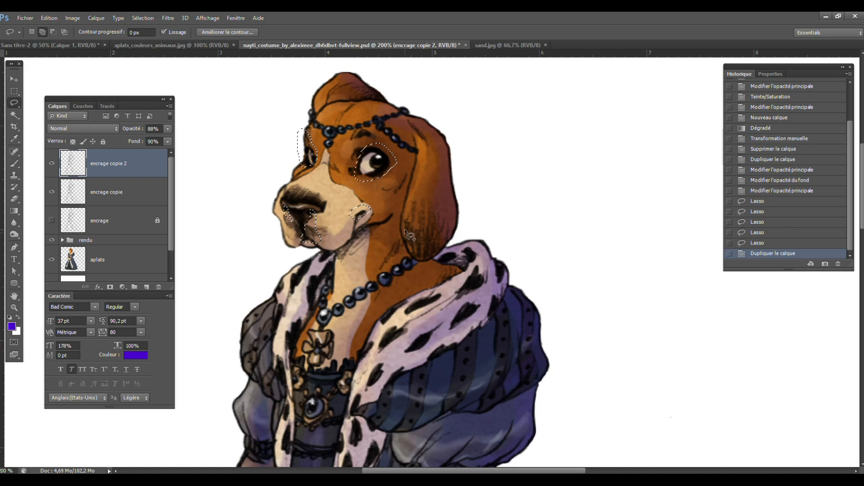
pyautogui.click(52, 164)
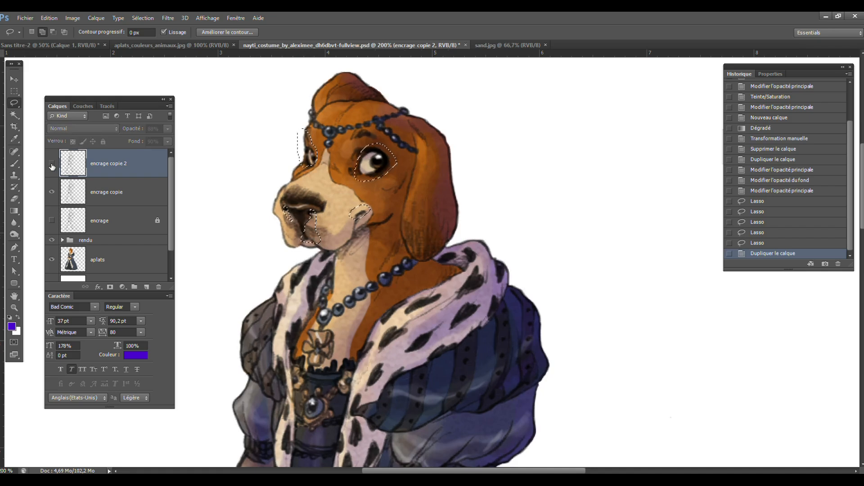
pyautogui.click(51, 163)
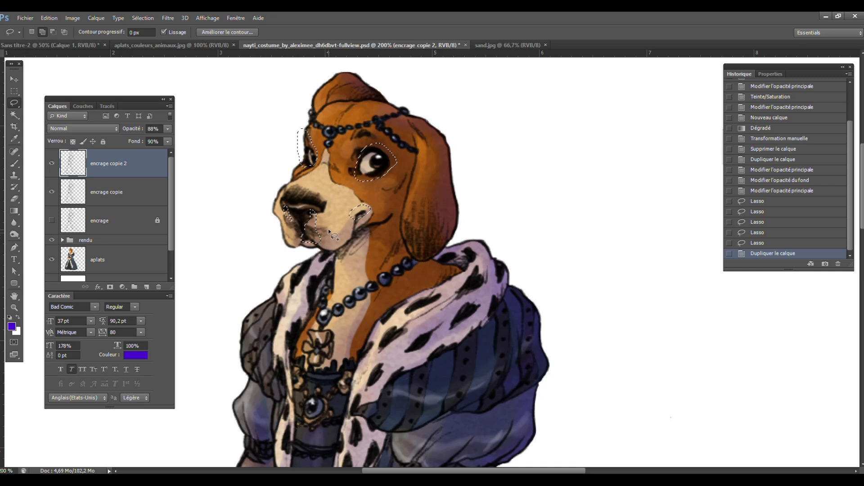
# - Delete everything outside the lassoed facial details on encrage copie 2 and clear the selection
pyautogui.hotkey('ctrl', 'shift', 'i')
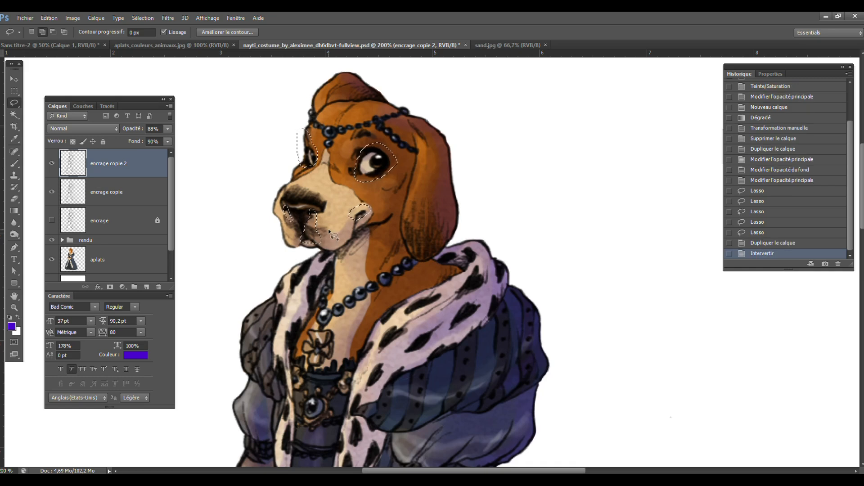
pyautogui.click(143, 18)
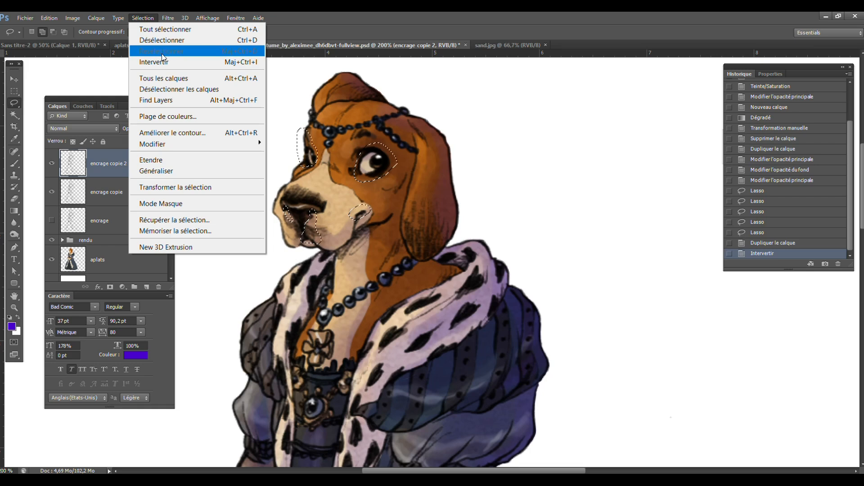
pyautogui.click(550, 179)
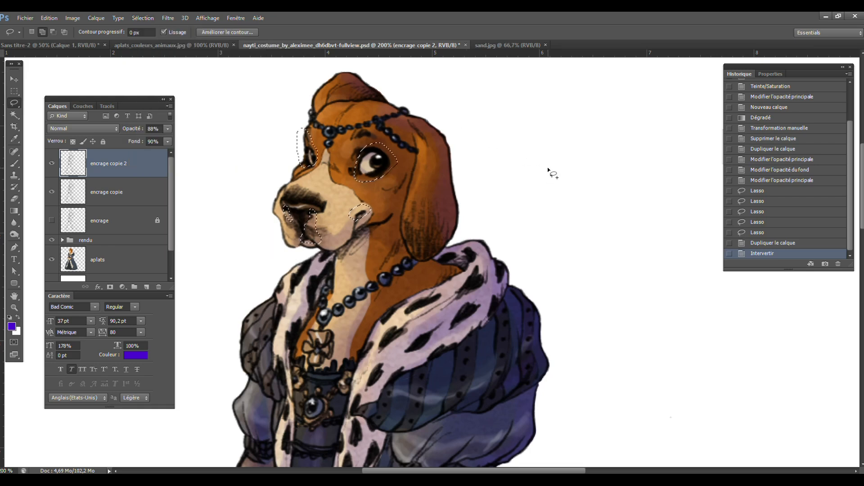
pyautogui.press('Delete')
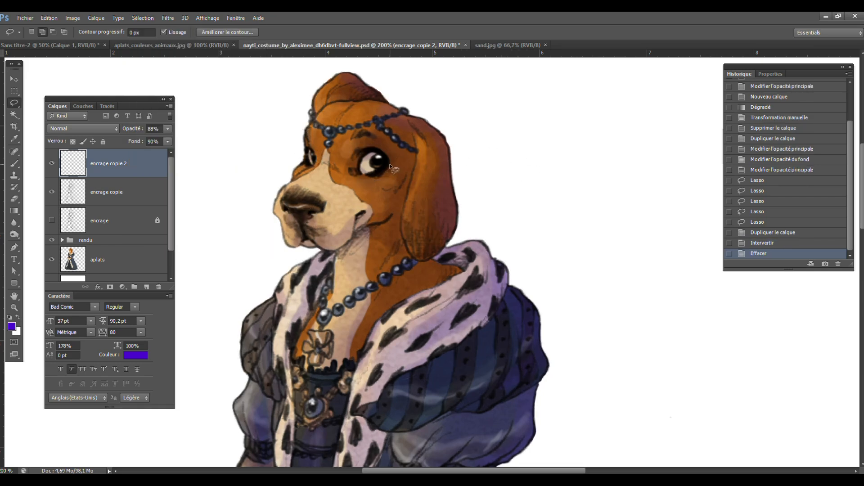
pyautogui.hotkey('ctrl', 'd')
pyautogui.click(50, 164)
pyautogui.click(51, 164)
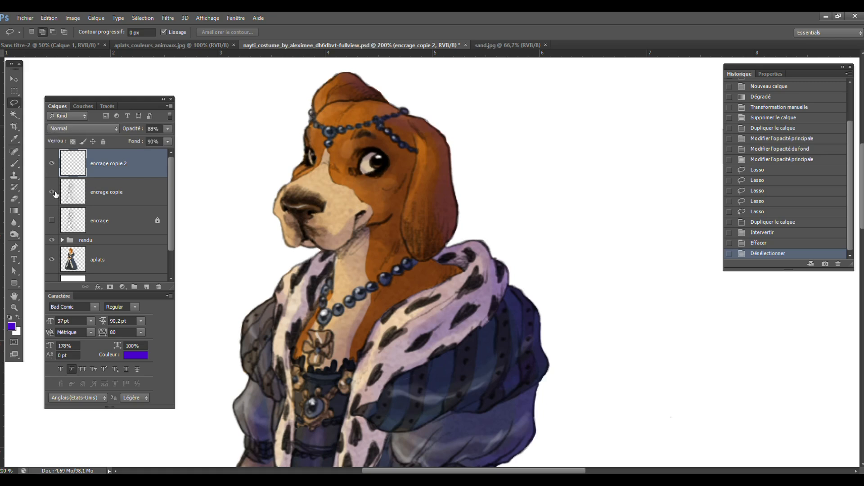
# - Try moving the isolated facial lines off the face with encrage copie hidden, revert the move and show encrage copie again
pyautogui.click(52, 192)
pyautogui.press('v')
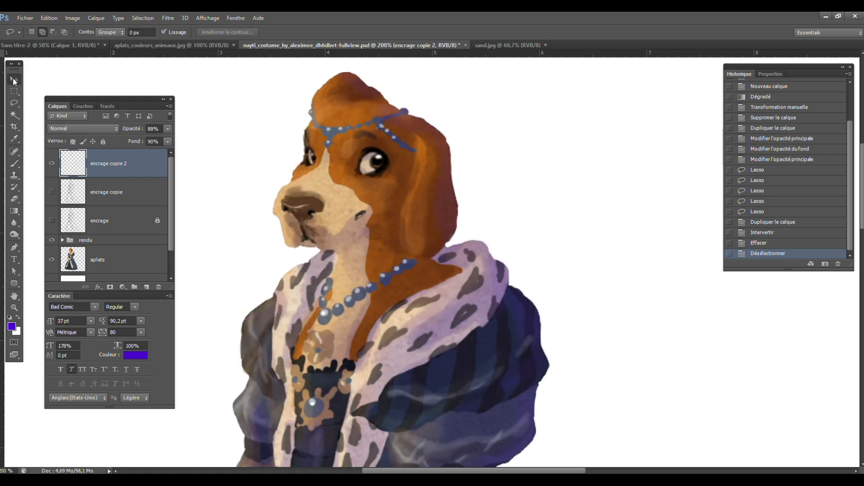
pyautogui.moveTo(372, 173)
pyautogui.mouseDown()
pyautogui.moveTo(248, 144)
pyautogui.moveTo(264, 142)
pyautogui.mouseUp()
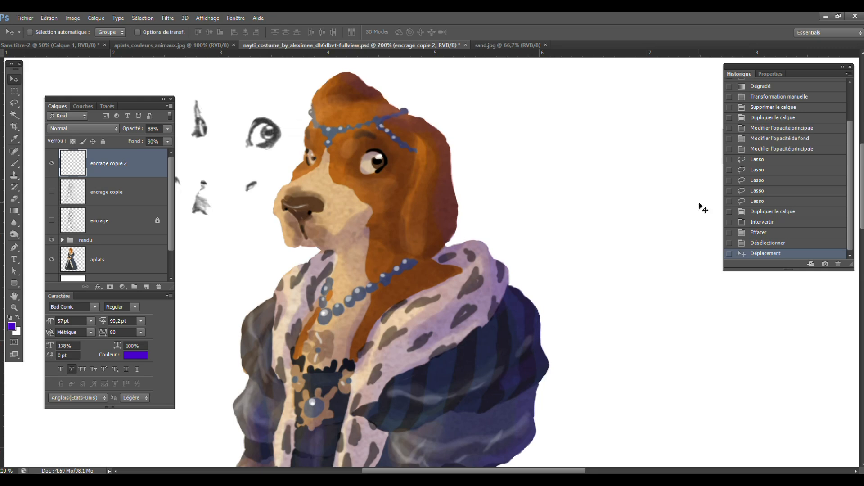
pyautogui.click(768, 243)
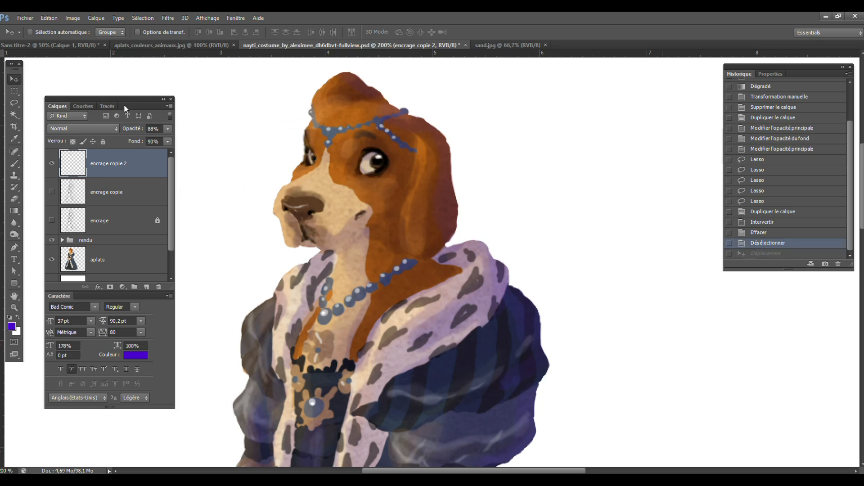
pyautogui.click(51, 192)
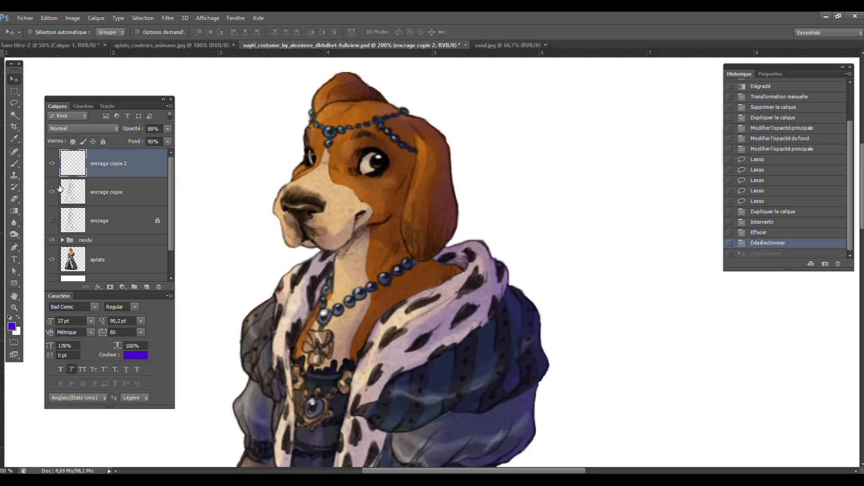
# - Compare the face with encrage copie 2 hidden and shown, and check the whole character
pyautogui.click(51, 164)
pyautogui.click(52, 164)
pyautogui.click(52, 166)
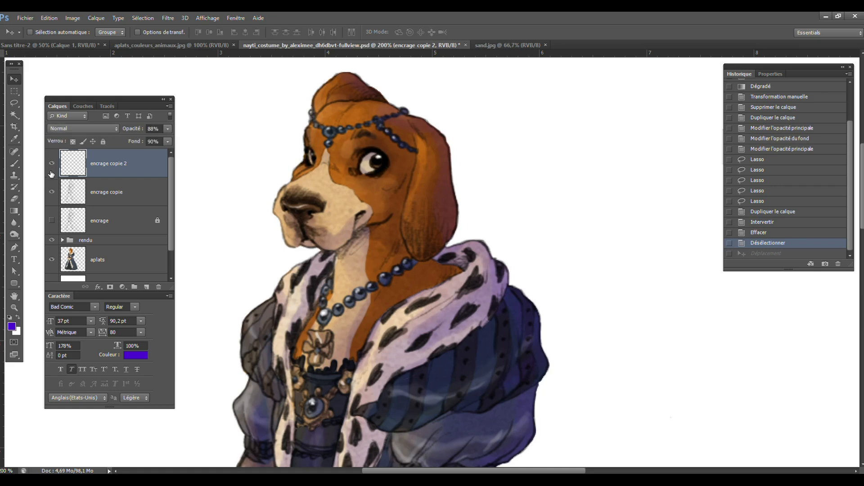
pyautogui.click(15, 307)
pyautogui.keyDown('alt'); pyautogui.click(321, 179); pyautogui.keyUp('alt')
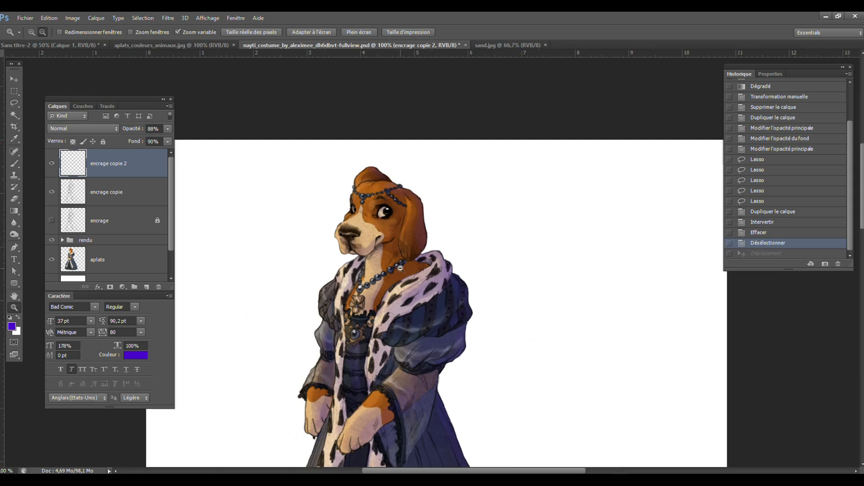
pyautogui.keyDown('alt'); pyautogui.click(412, 252); pyautogui.keyUp('alt')
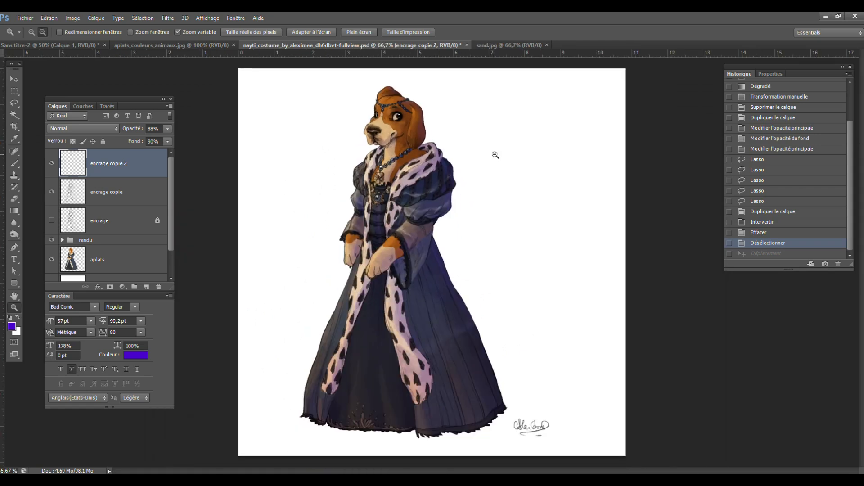
# - Lasso the character's head, torso and upper skirt with a 40 px feather while the rendu group is active
pyautogui.click(108, 239)
pyautogui.click(14, 103)
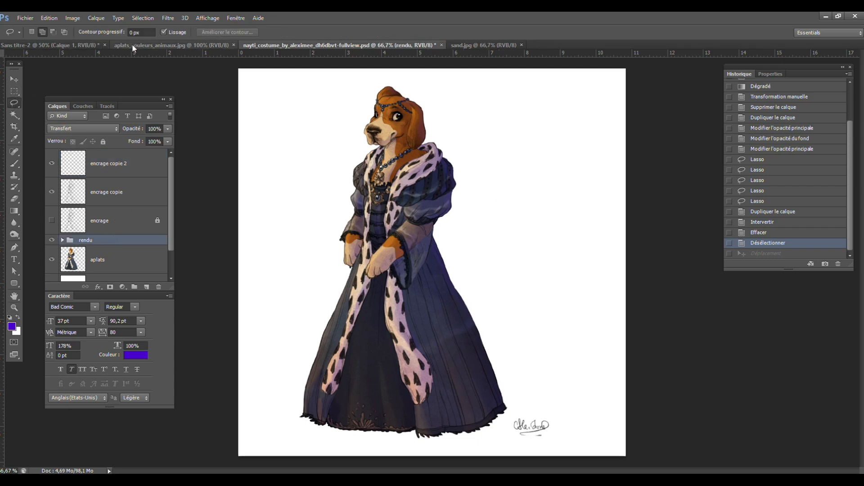
pyautogui.click(130, 32)
pyautogui.press('Return')
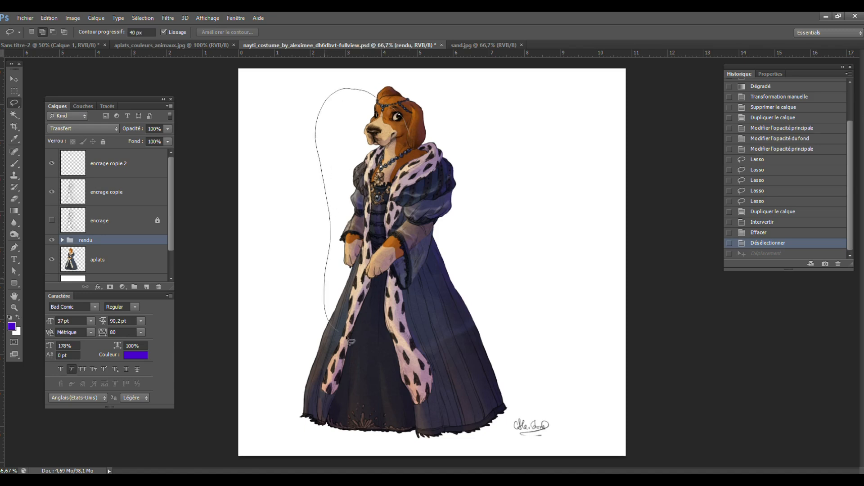
pyautogui.moveTo(434, 281); pyautogui.dragTo(400, 119)
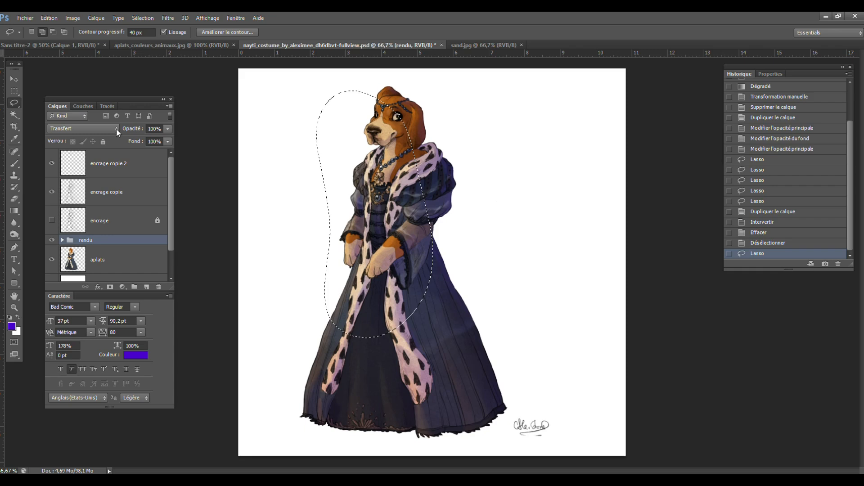
pyautogui.click(96, 17)
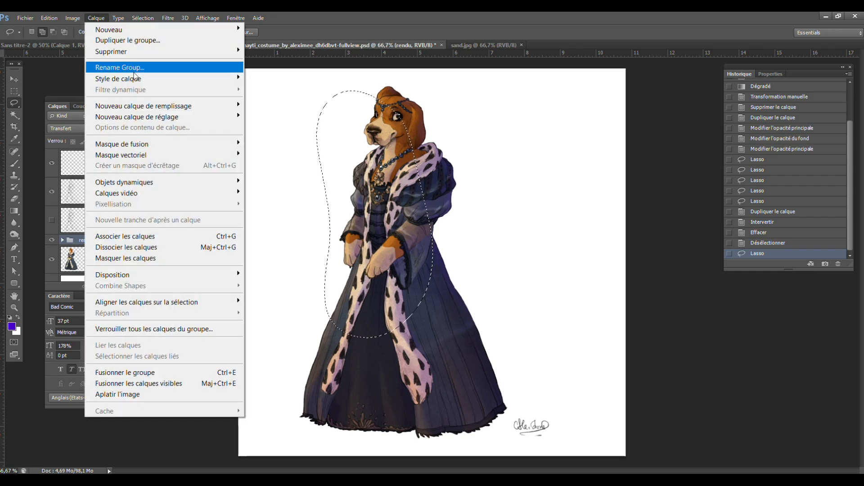
pyautogui.moveTo(189, 117)
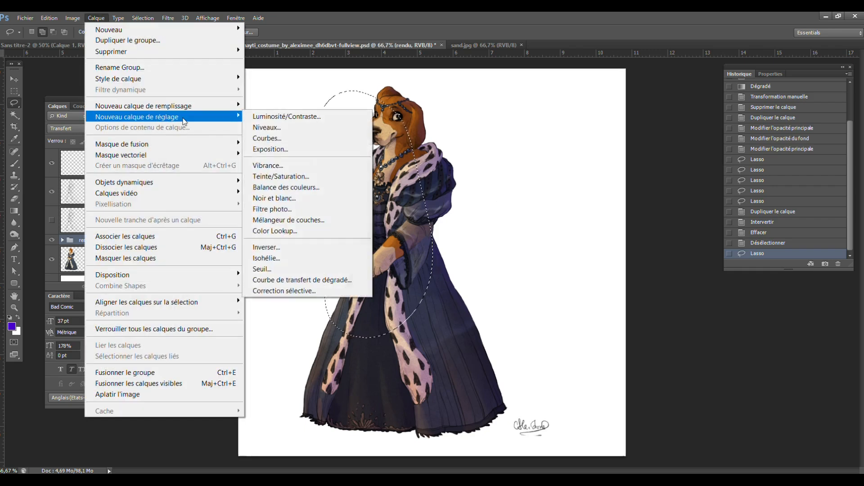
pyautogui.click(293, 128)
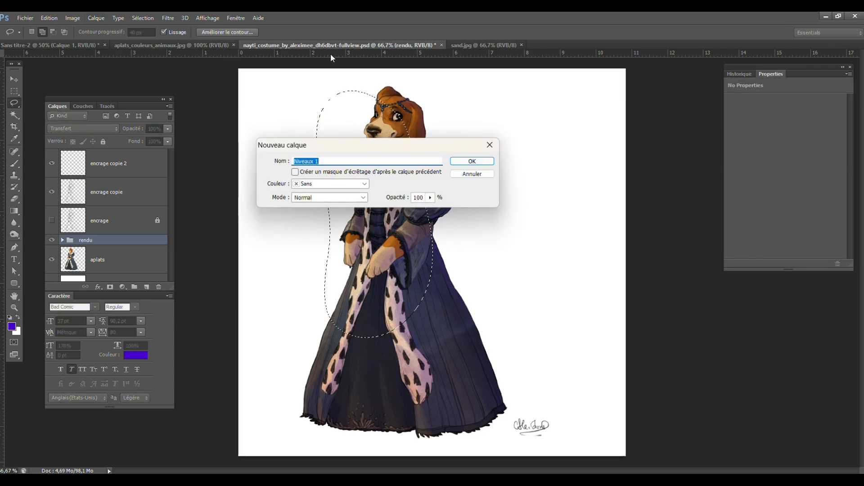
pyautogui.click(473, 174)
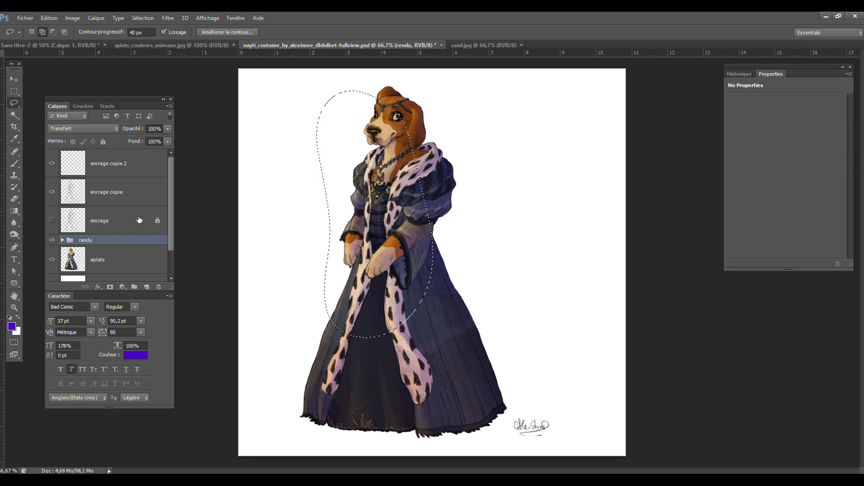
pyautogui.moveTo(170, 203)
pyautogui.mouseDown()
pyautogui.moveTo(179, 252)
pyautogui.moveTo(181, 207)
pyautogui.mouseUp()
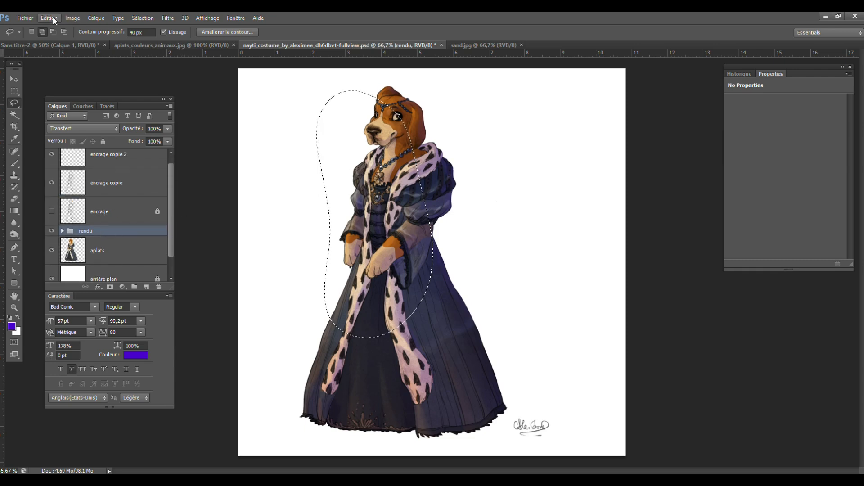
pyautogui.click(72, 18)
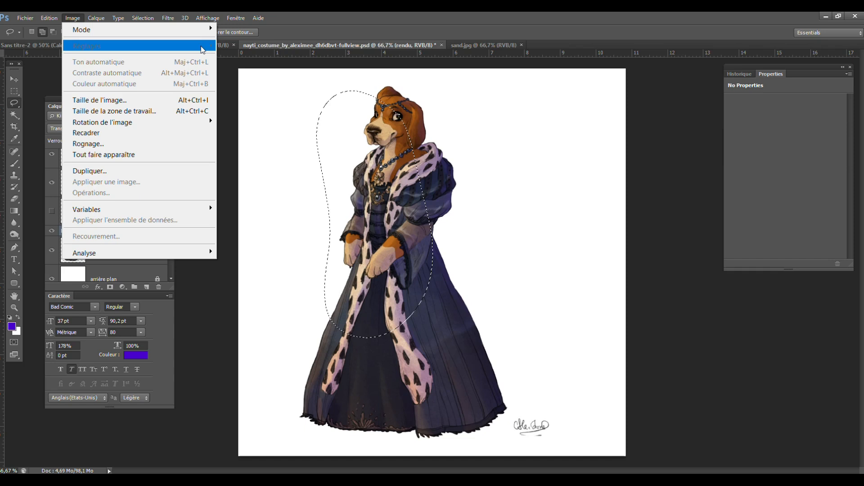
pyautogui.click(227, 154)
pyautogui.click(108, 251)
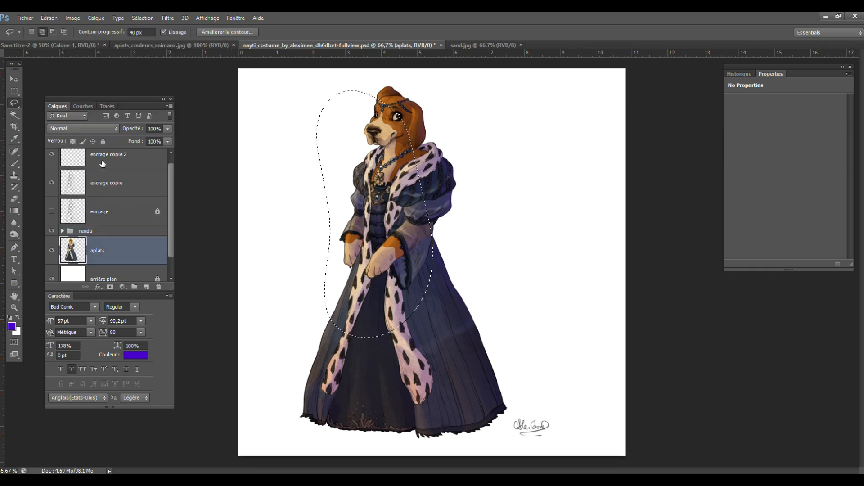
pyautogui.click(72, 18)
pyautogui.moveTo(104, 45)
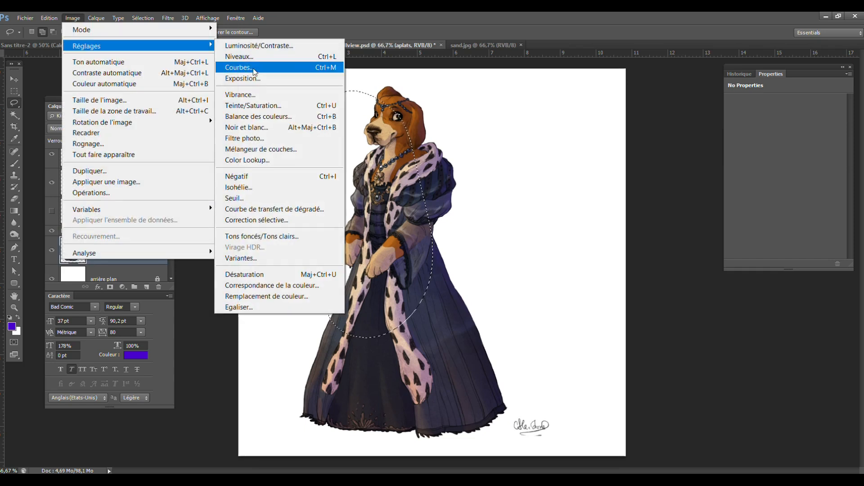
pyautogui.click(195, 295)
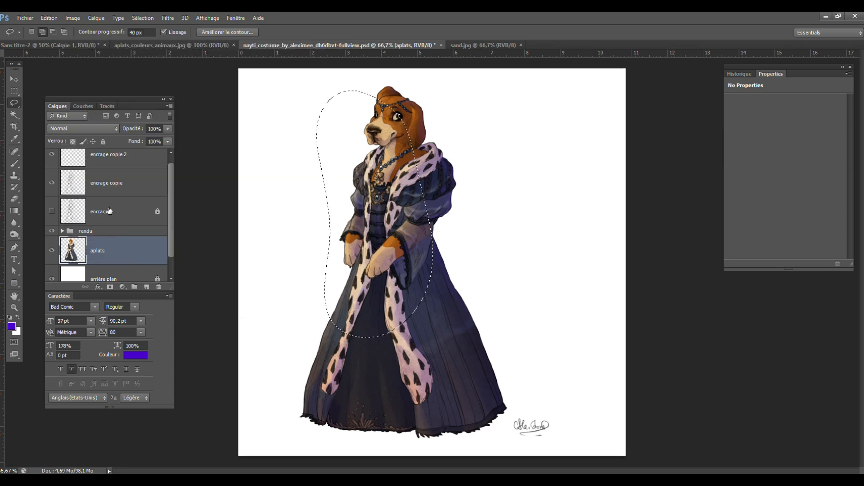
# - Add a Levels adjustment layer above the rendu group from the feathered selection, with midtones at 1.32 and white input at 184
pyautogui.click(102, 231)
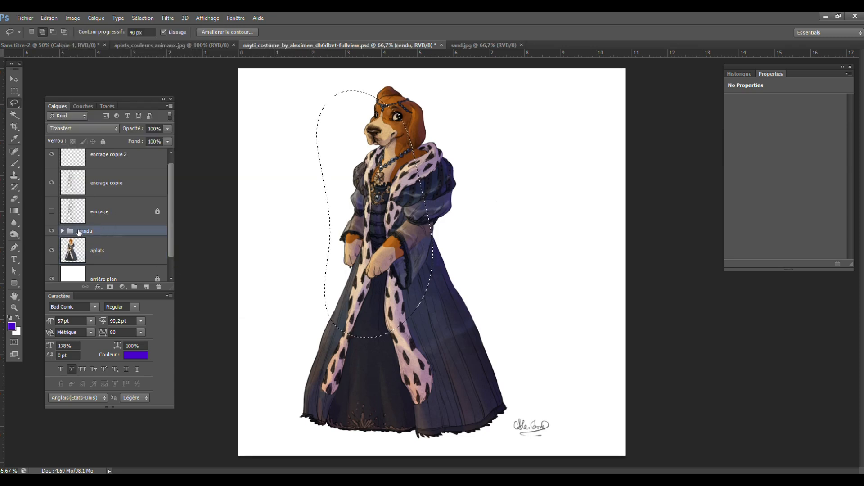
pyautogui.click(96, 18)
pyautogui.moveTo(214, 120)
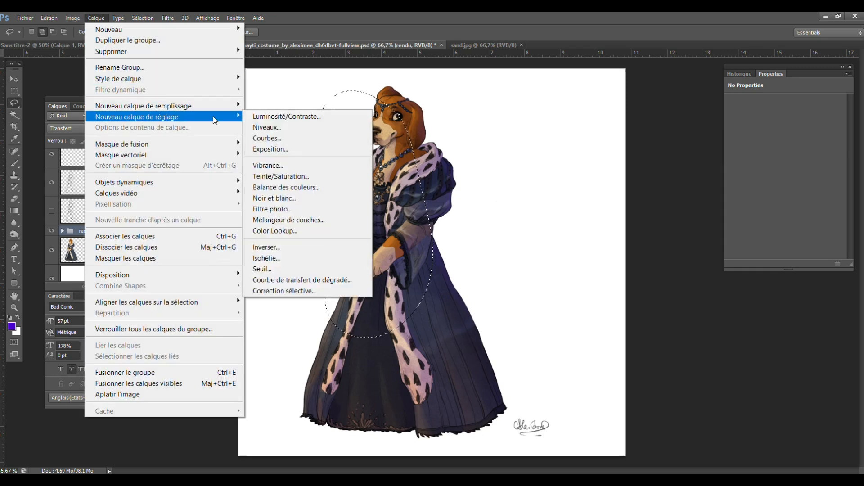
pyautogui.click(276, 129)
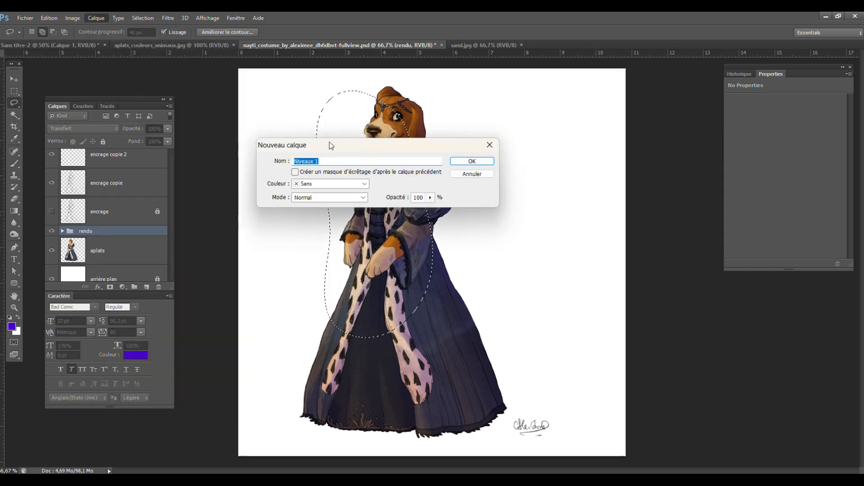
pyautogui.click(471, 162)
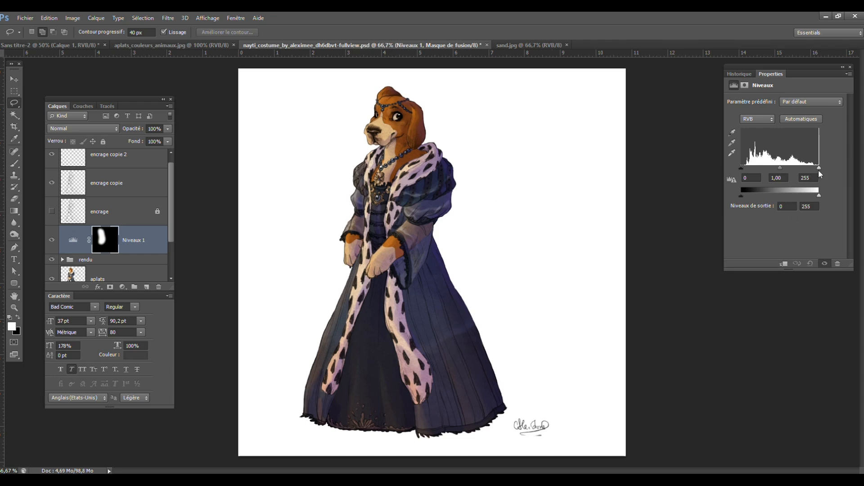
pyautogui.moveTo(819, 168); pyautogui.dragTo(763, 170)
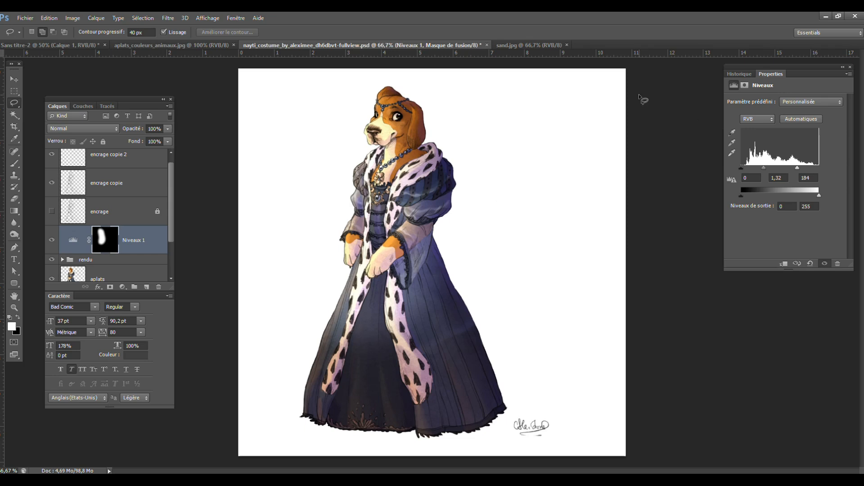
# - Compare the figure with the Levels layer hidden and shown, and reduce the layer's opacity to 53% and its fill to 49%
pyautogui.click(52, 240)
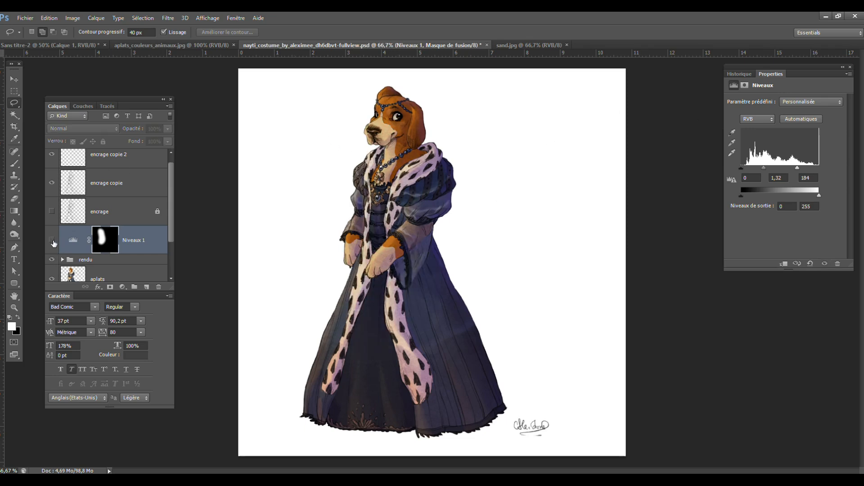
pyautogui.click(52, 241)
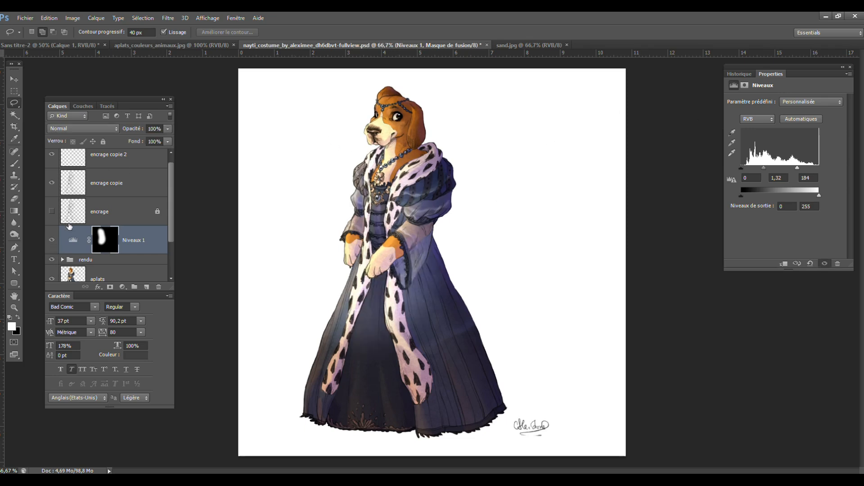
pyautogui.click(167, 129)
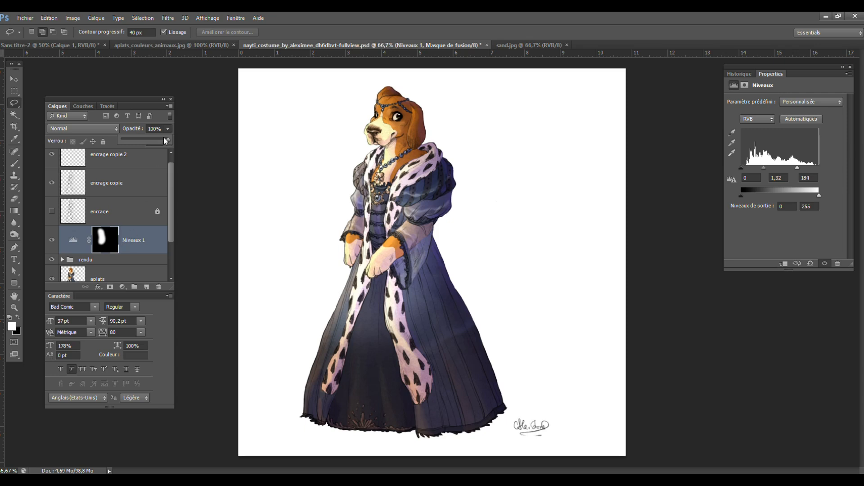
pyautogui.moveTo(158, 142); pyautogui.dragTo(152, 141)
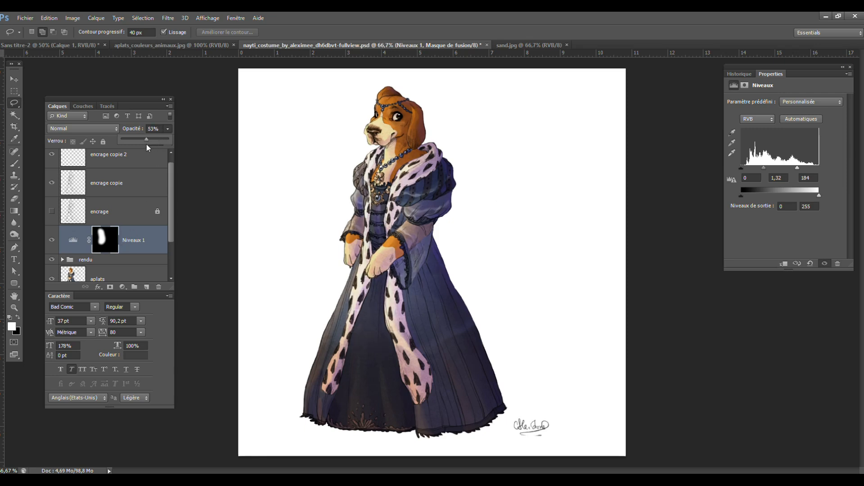
pyautogui.click(168, 129)
pyautogui.click(166, 142)
pyautogui.moveTo(152, 156); pyautogui.dragTo(145, 155)
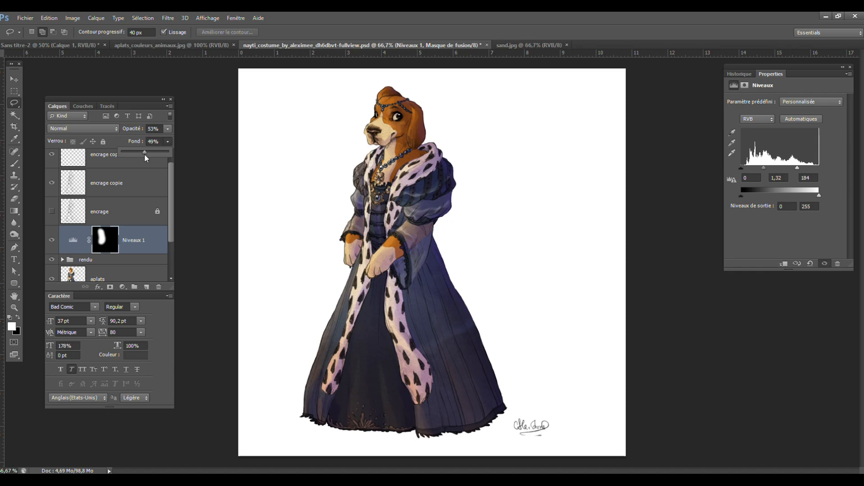
# - Toggle the Levels layer's visibility repeatedly to judge the brightening, and lower its opacity to 46%
pyautogui.click(50, 241)
pyautogui.click(51, 241)
pyautogui.click(50, 243)
pyautogui.click(50, 244)
pyautogui.click(50, 244)
pyautogui.click(51, 244)
pyautogui.click(168, 129)
pyautogui.moveTo(148, 143); pyautogui.dragTo(145, 143)
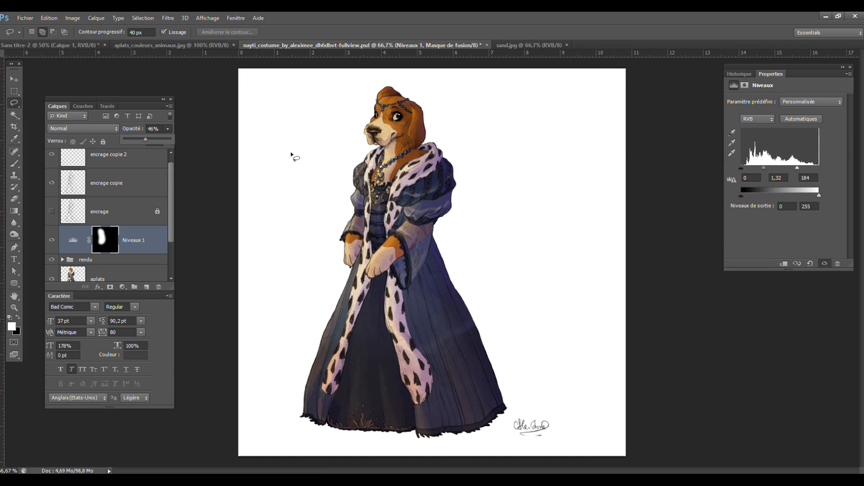
# - Duplicate the Levels layer as Niveaux 1 copie and squash its mask to about 50% height over the head and torso
pyautogui.rightClick(129, 237)
pyautogui.click(180, 90)
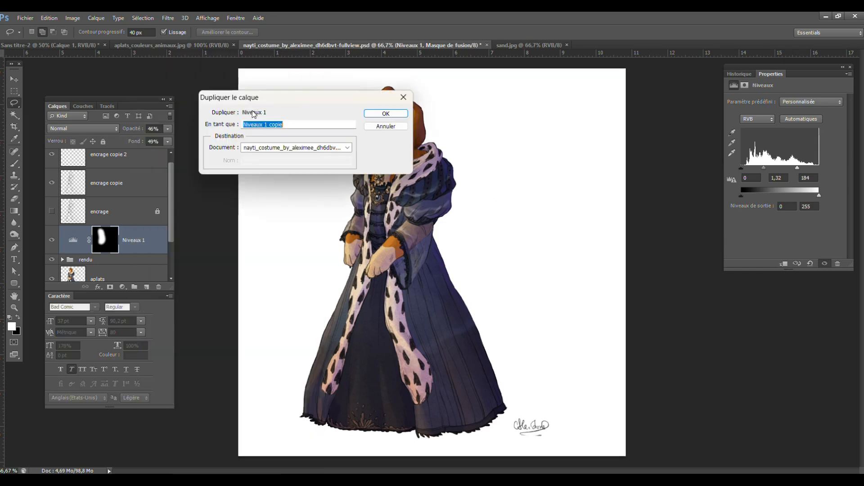
pyautogui.click(404, 115)
pyautogui.hotkey('ctrl', 't')
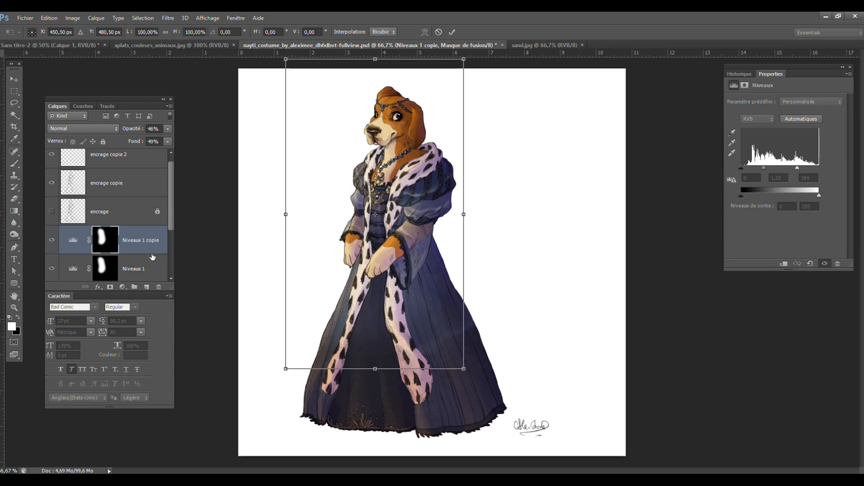
pyautogui.moveTo(376, 368); pyautogui.dragTo(375, 232)
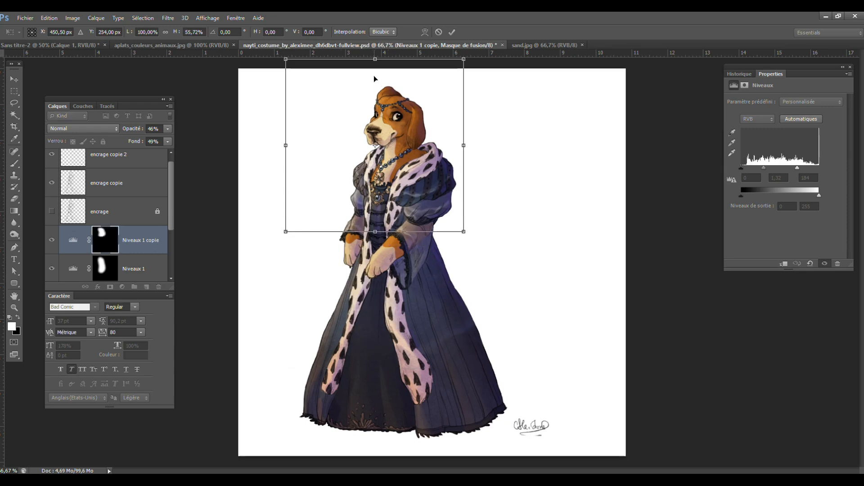
pyautogui.moveTo(375, 59); pyautogui.dragTo(375, 77)
pyautogui.moveTo(401, 162); pyautogui.dragTo(383, 155)
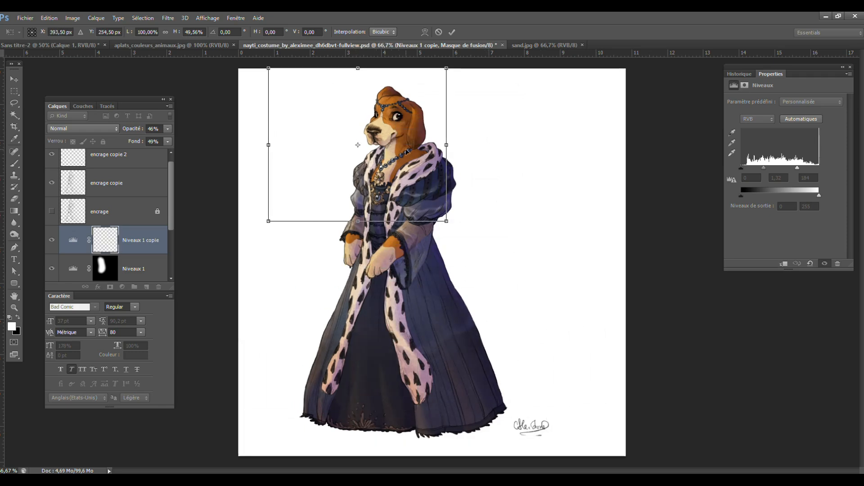
pyautogui.press('Return')
# - Reduce the duplicated Levels layer's opacity to 36%, compare it hidden and shown, and delete it
pyautogui.click(166, 129)
pyautogui.moveTo(146, 139); pyautogui.dragTo(141, 140)
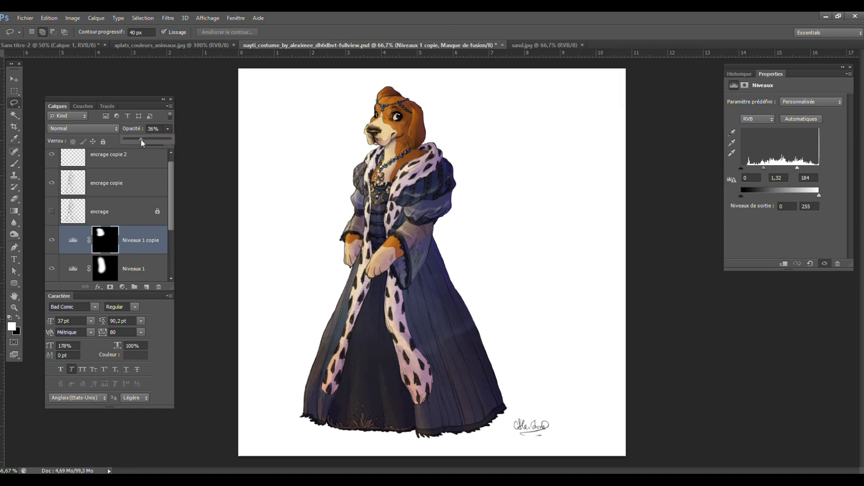
pyautogui.click(53, 244)
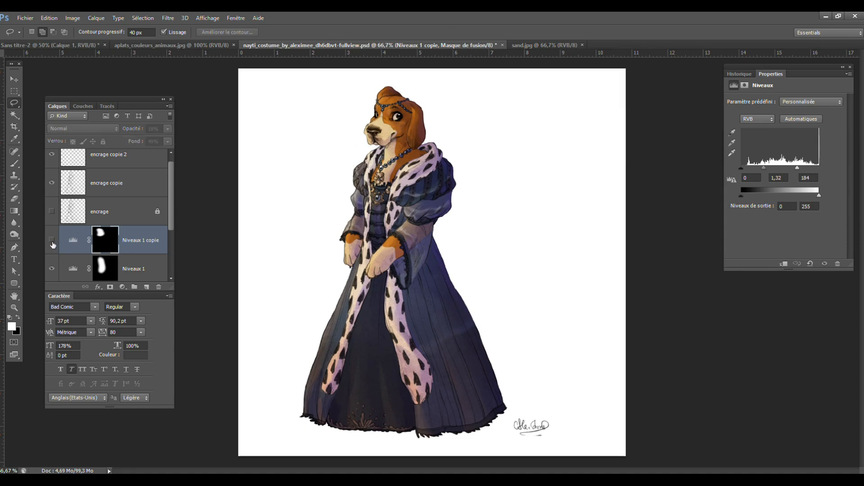
pyautogui.click(52, 243)
pyautogui.press('Delete')
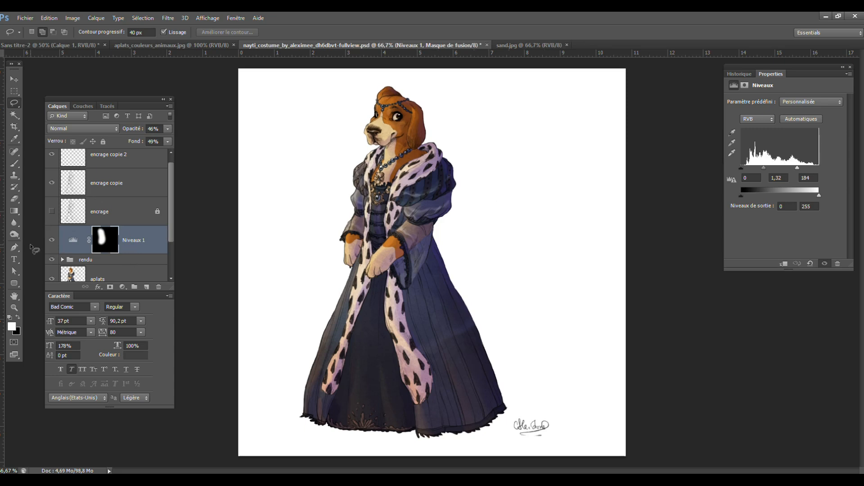
# - Shift the 1 x 1 square crop frame left and slightly up around the character, and apply the crop
pyautogui.click(15, 307)
pyautogui.click(468, 209)
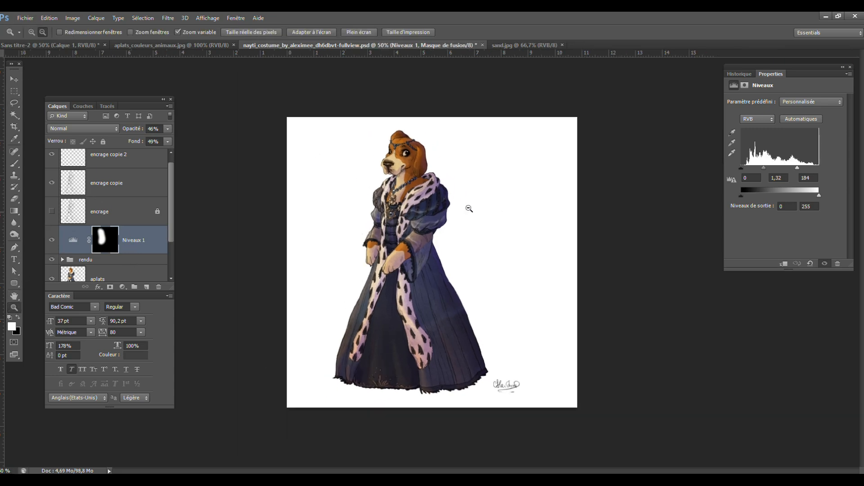
pyautogui.click(15, 127)
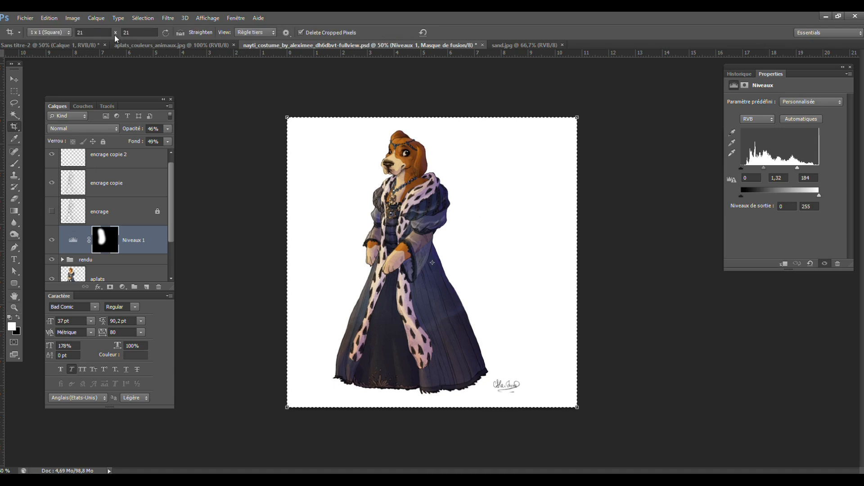
pyautogui.click(605, 144)
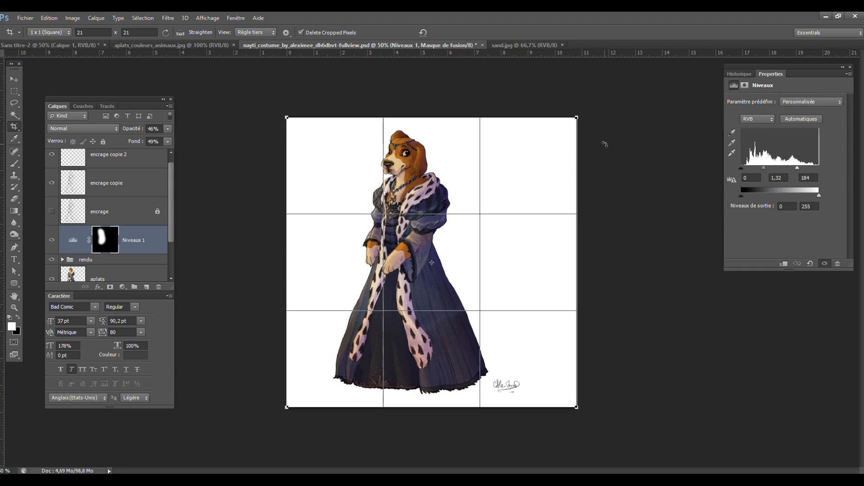
pyautogui.press('Left')
pyautogui.press('Left')
pyautogui.press('Left')
pyautogui.press('Left')
pyautogui.press('Left')
pyautogui.press('Left')
pyautogui.press('Left')
pyautogui.press('Left')
pyautogui.press('Left')
pyautogui.press('Left')
pyautogui.press('Left')
pyautogui.press('Left')
pyautogui.press('Left')
pyautogui.press('Left')
pyautogui.press('Left')
pyautogui.press('Left')
pyautogui.press('Left')
pyautogui.press('Left')
pyautogui.press('Left')
pyautogui.press('Left')
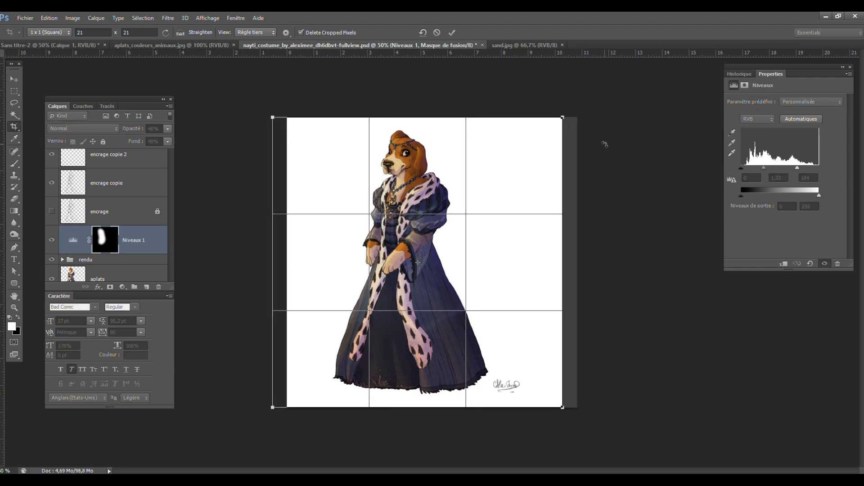
pyautogui.press('Up')
pyautogui.press('Left')
pyautogui.press('Left')
pyautogui.press('Left')
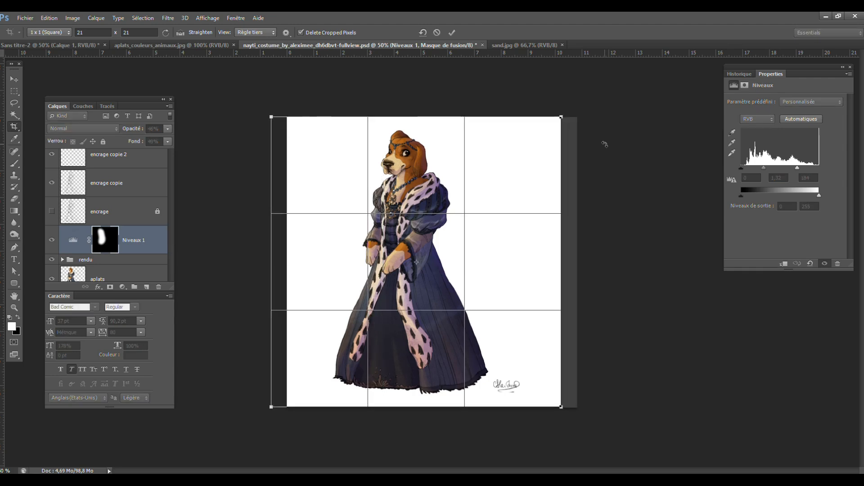
pyautogui.press('Return')
# - Add a new layer above arrière plan and fill it with white using the Paint Bucket
pyautogui.moveTo(169, 203); pyautogui.dragTo(177, 265)
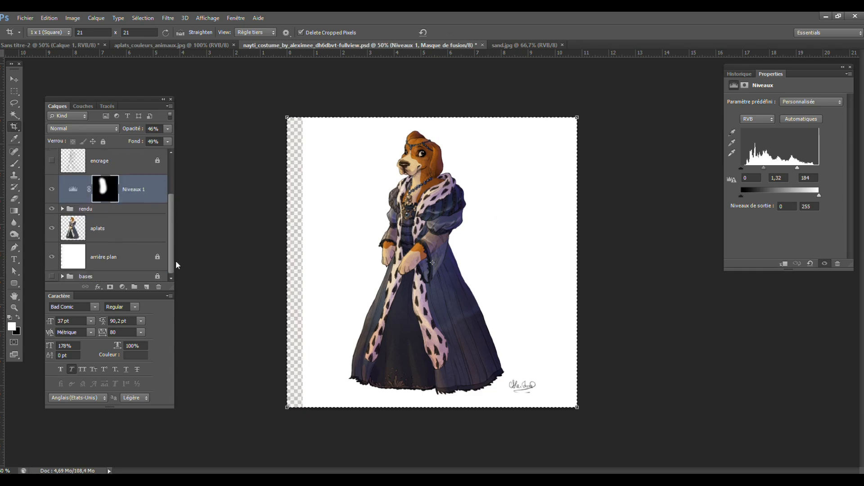
pyautogui.click(109, 261)
pyautogui.click(147, 286)
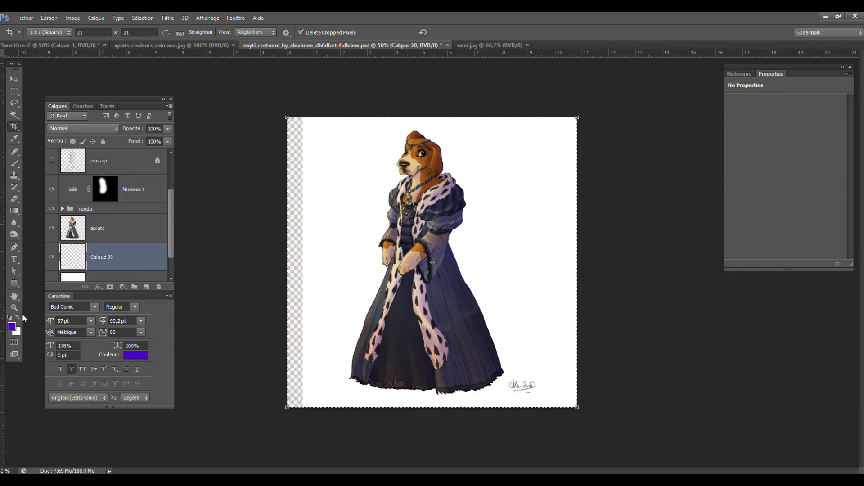
pyautogui.rightClick(14, 210)
pyautogui.click(47, 216)
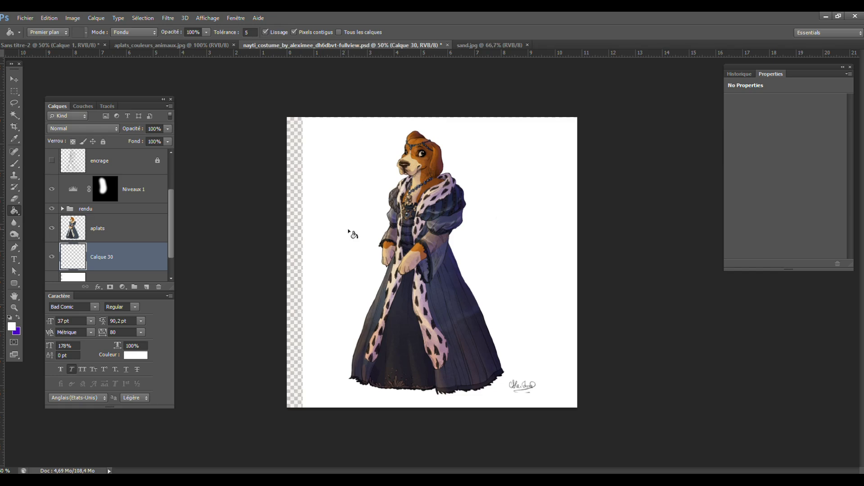
pyautogui.click(356, 235)
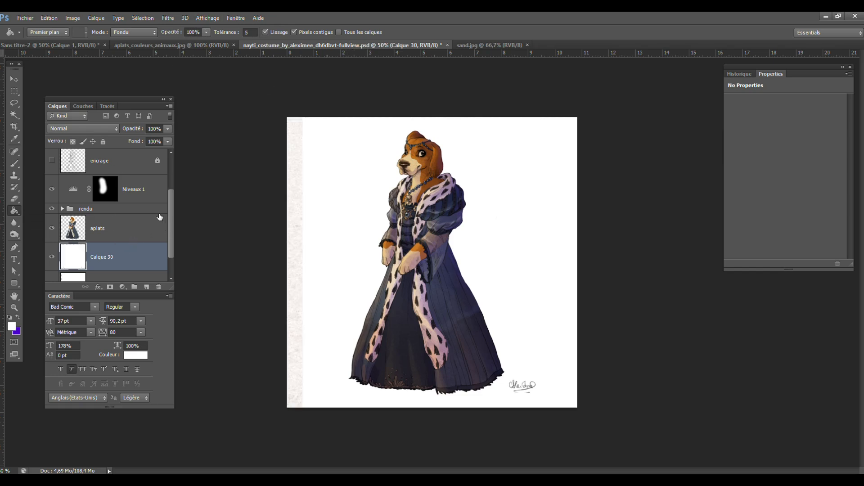
# - Target the rendu group, marquee the character over the full canvas height, and invert the selection to the two side margins
pyautogui.moveTo(170, 219); pyautogui.dragTo(170, 189)
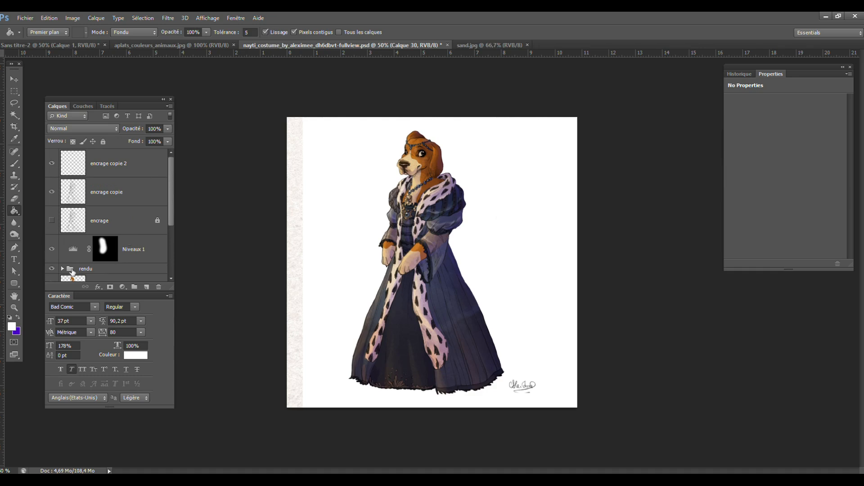
pyautogui.click(98, 269)
pyautogui.click(15, 93)
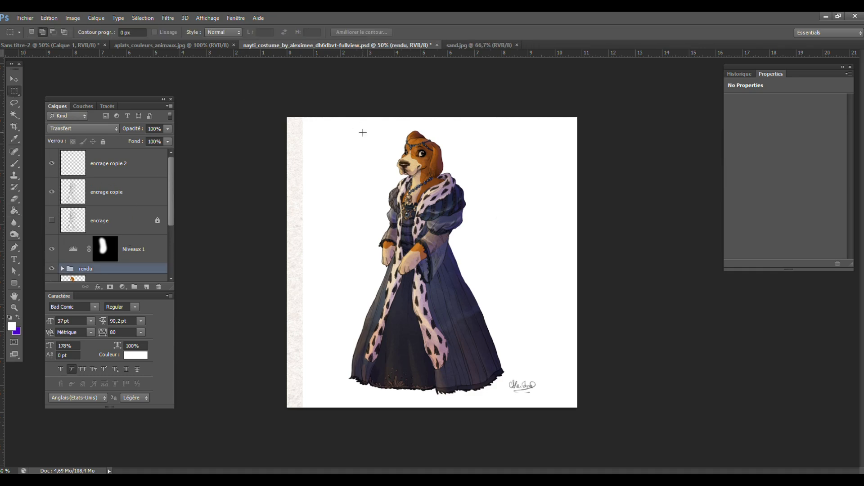
pyautogui.moveTo(325, 118)
pyautogui.mouseDown()
pyautogui.moveTo(543, 417)
pyautogui.moveTo(544, 407)
pyautogui.mouseUp()
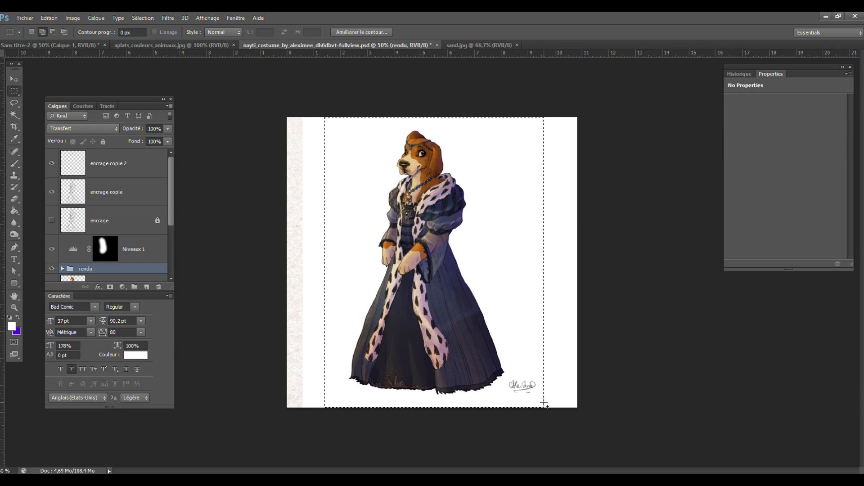
pyautogui.hotkey('ctrl', 'shift', 'i')
# - Expand the rendu group and examine its layers one by one from Calque 29 down to Calque 22 for the textured margin strip
pyautogui.click(63, 269)
pyautogui.moveTo(171, 167); pyautogui.dragTo(171, 197)
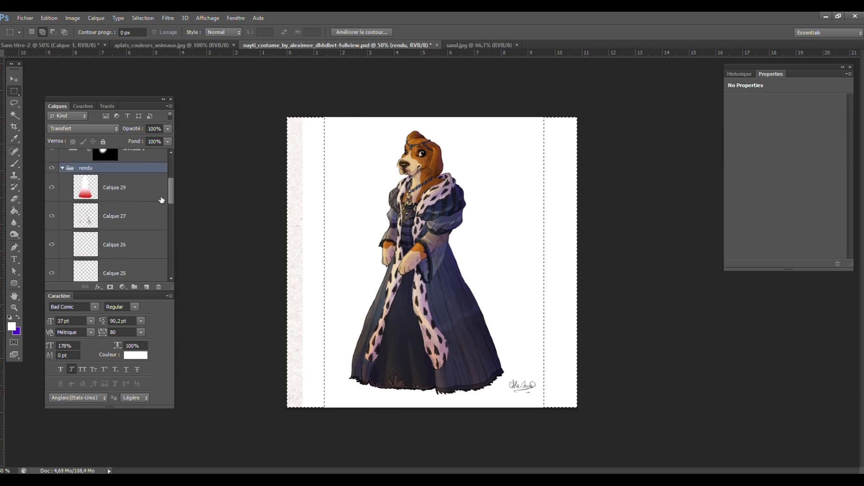
pyautogui.click(135, 187)
pyautogui.click(135, 217)
pyautogui.click(126, 248)
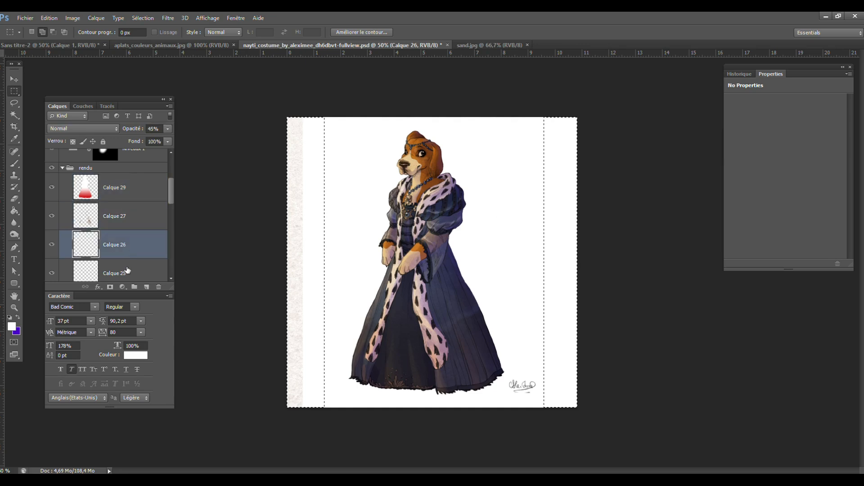
pyautogui.click(127, 272)
pyautogui.moveTo(172, 190); pyautogui.dragTo(172, 210)
pyautogui.click(139, 216)
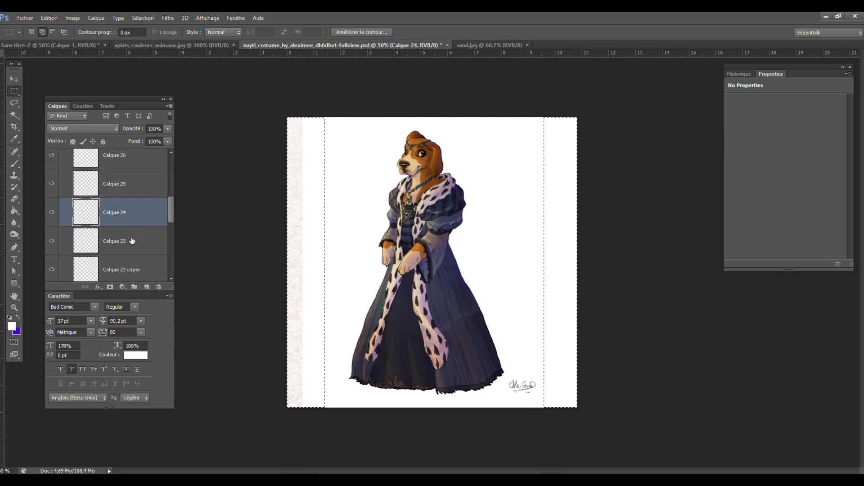
pyautogui.click(131, 243)
pyautogui.click(127, 270)
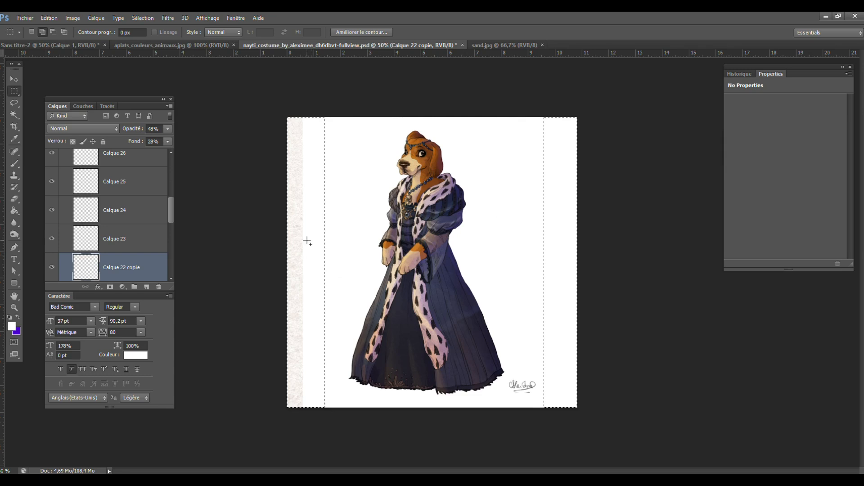
pyautogui.moveTo(172, 211); pyautogui.dragTo(172, 228)
pyautogui.click(140, 215)
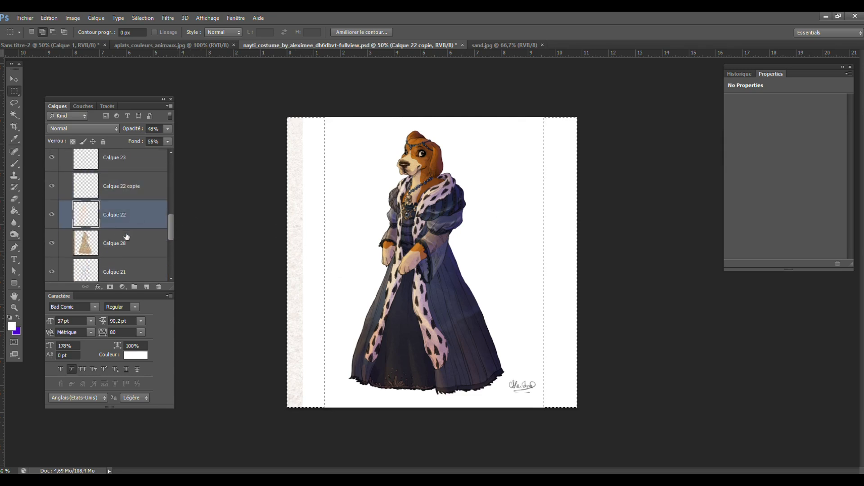
# - Clear the textured strip in the selected margins of layer Calque 28, deselect, and activate the Move tool
pyautogui.click(132, 243)
pyautogui.hotkey('ctrl', 'd')
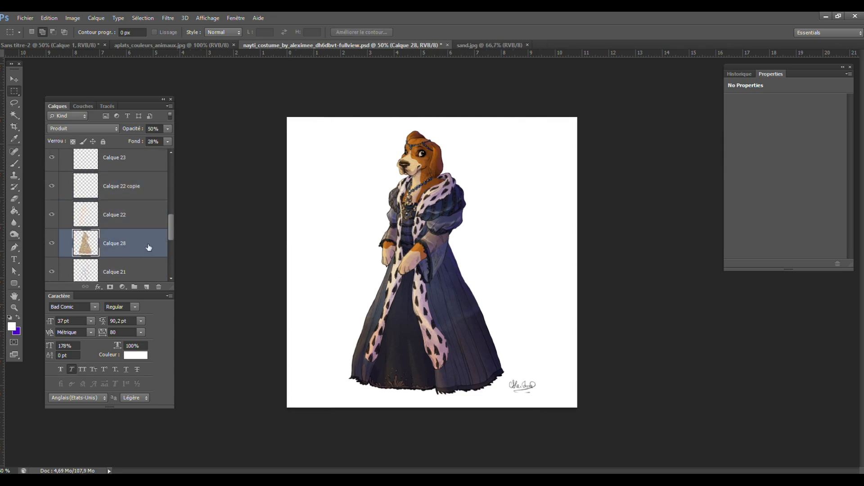
pyautogui.click(14, 127)
pyautogui.click(17, 80)
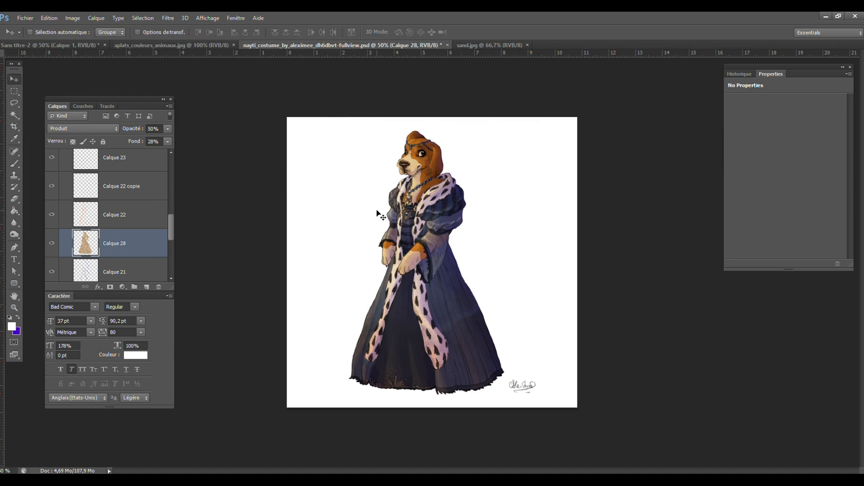